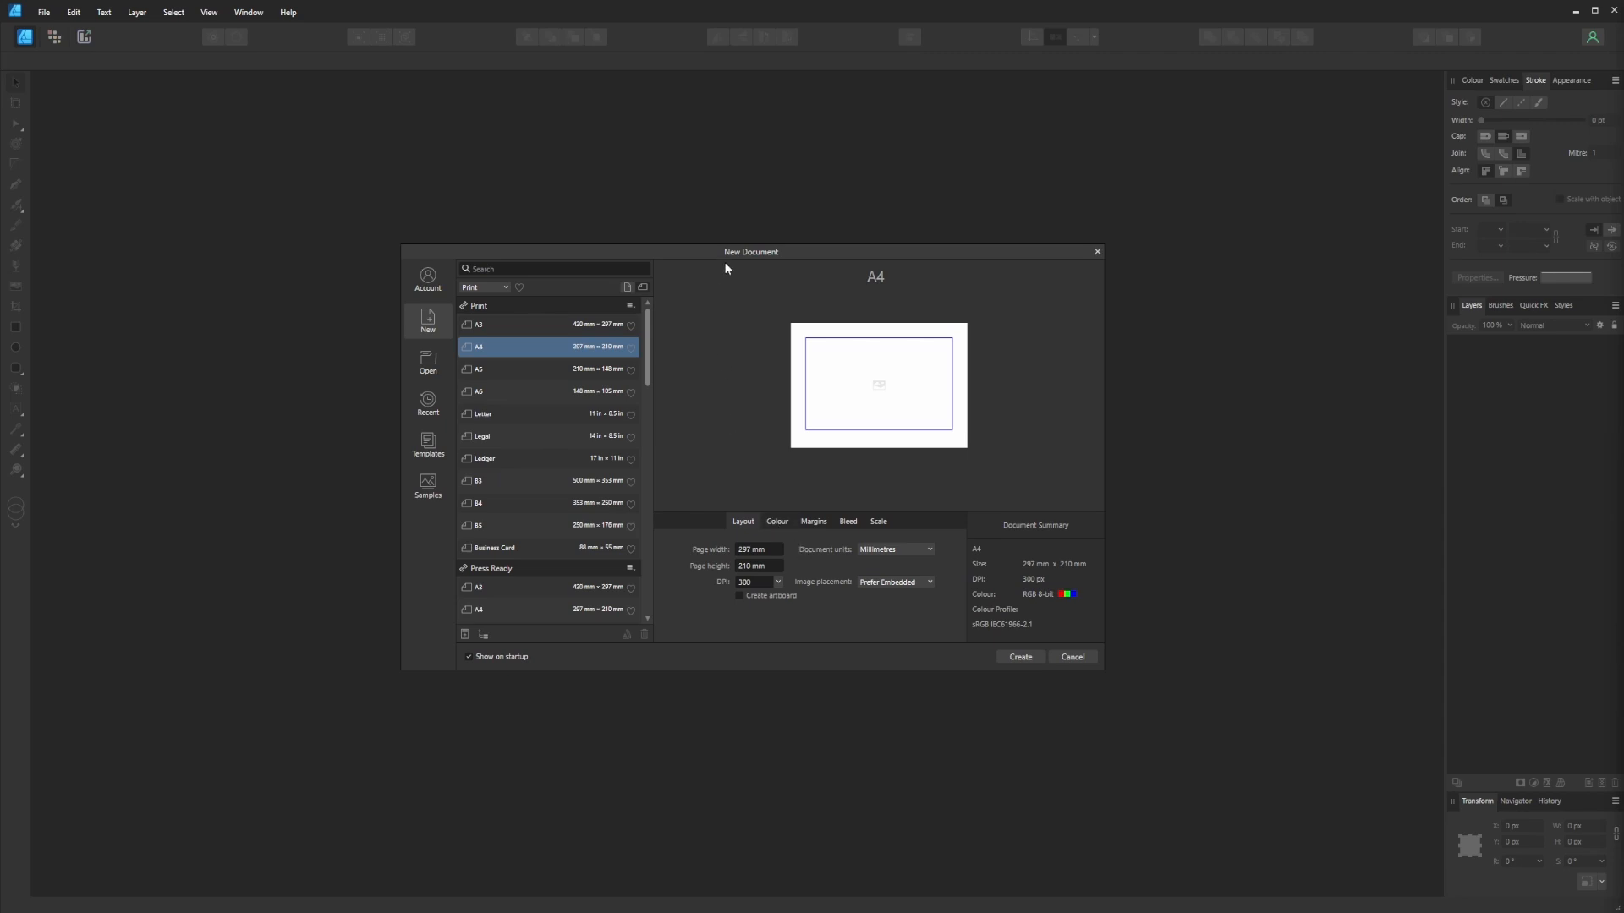
Set the new document's page size to 300 mm wide and 300 mm high.
click(754, 548)
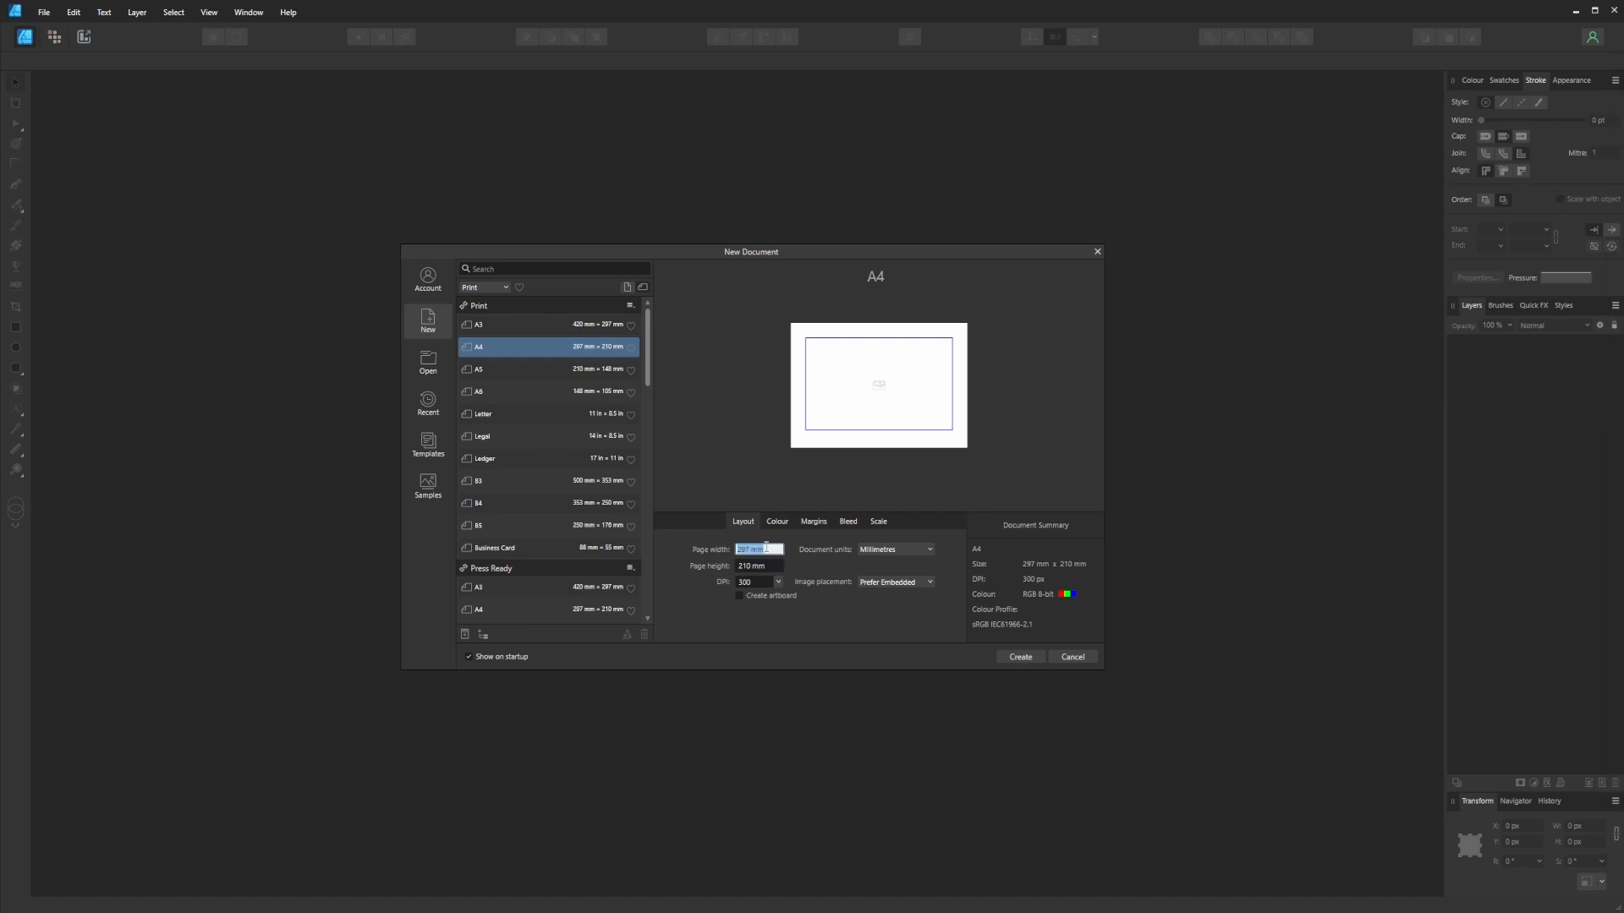
text(300)
key(Tab)
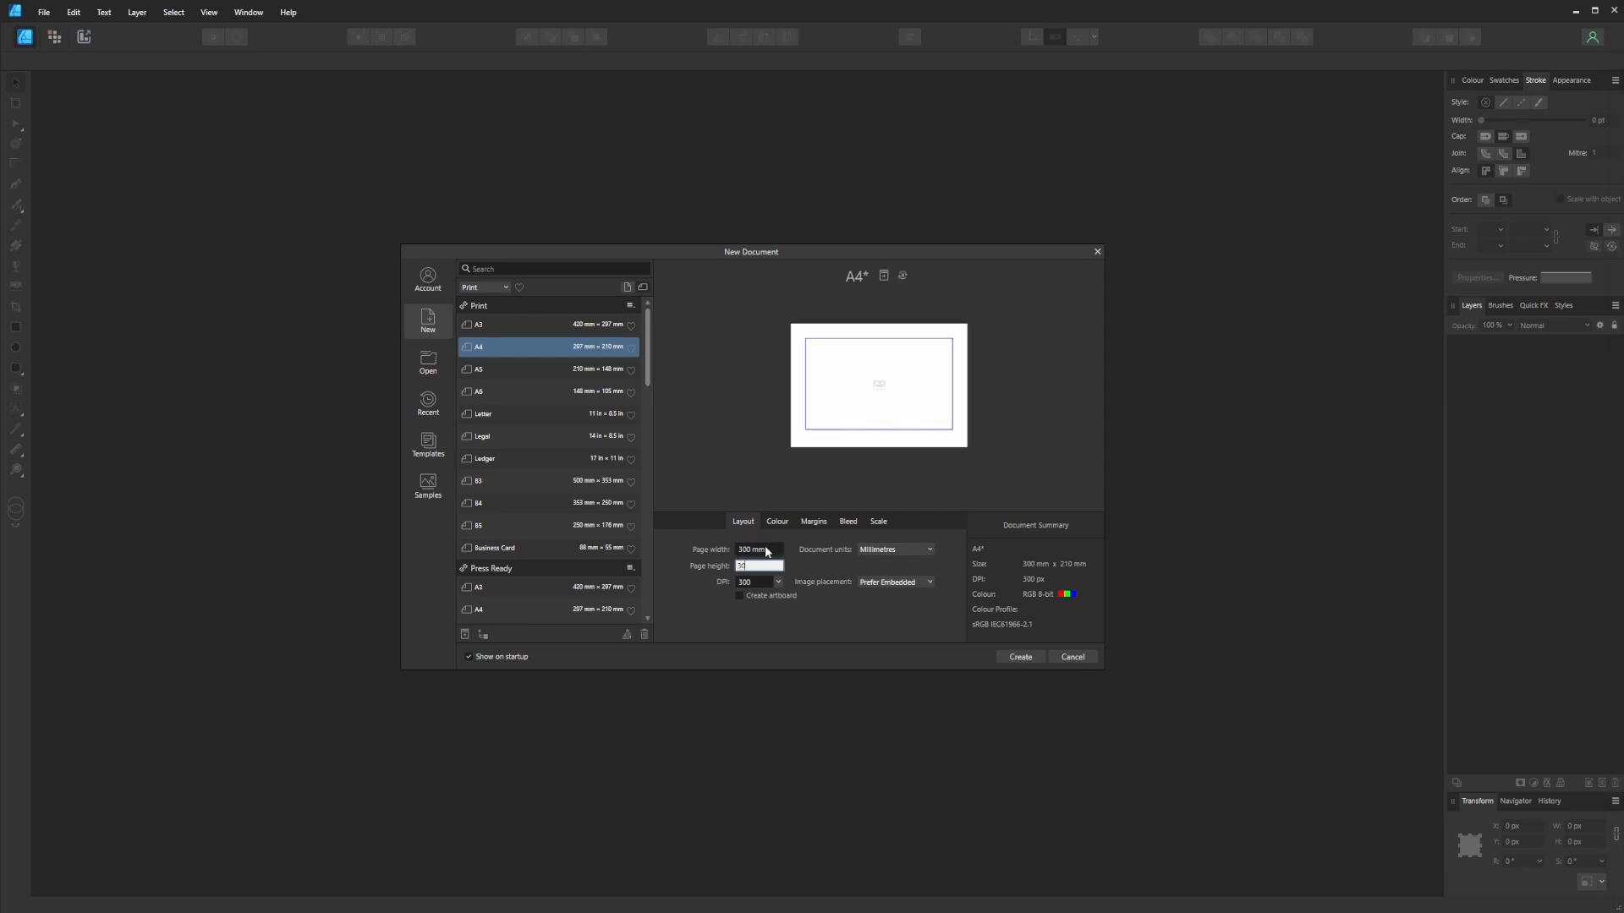
key(Tab)
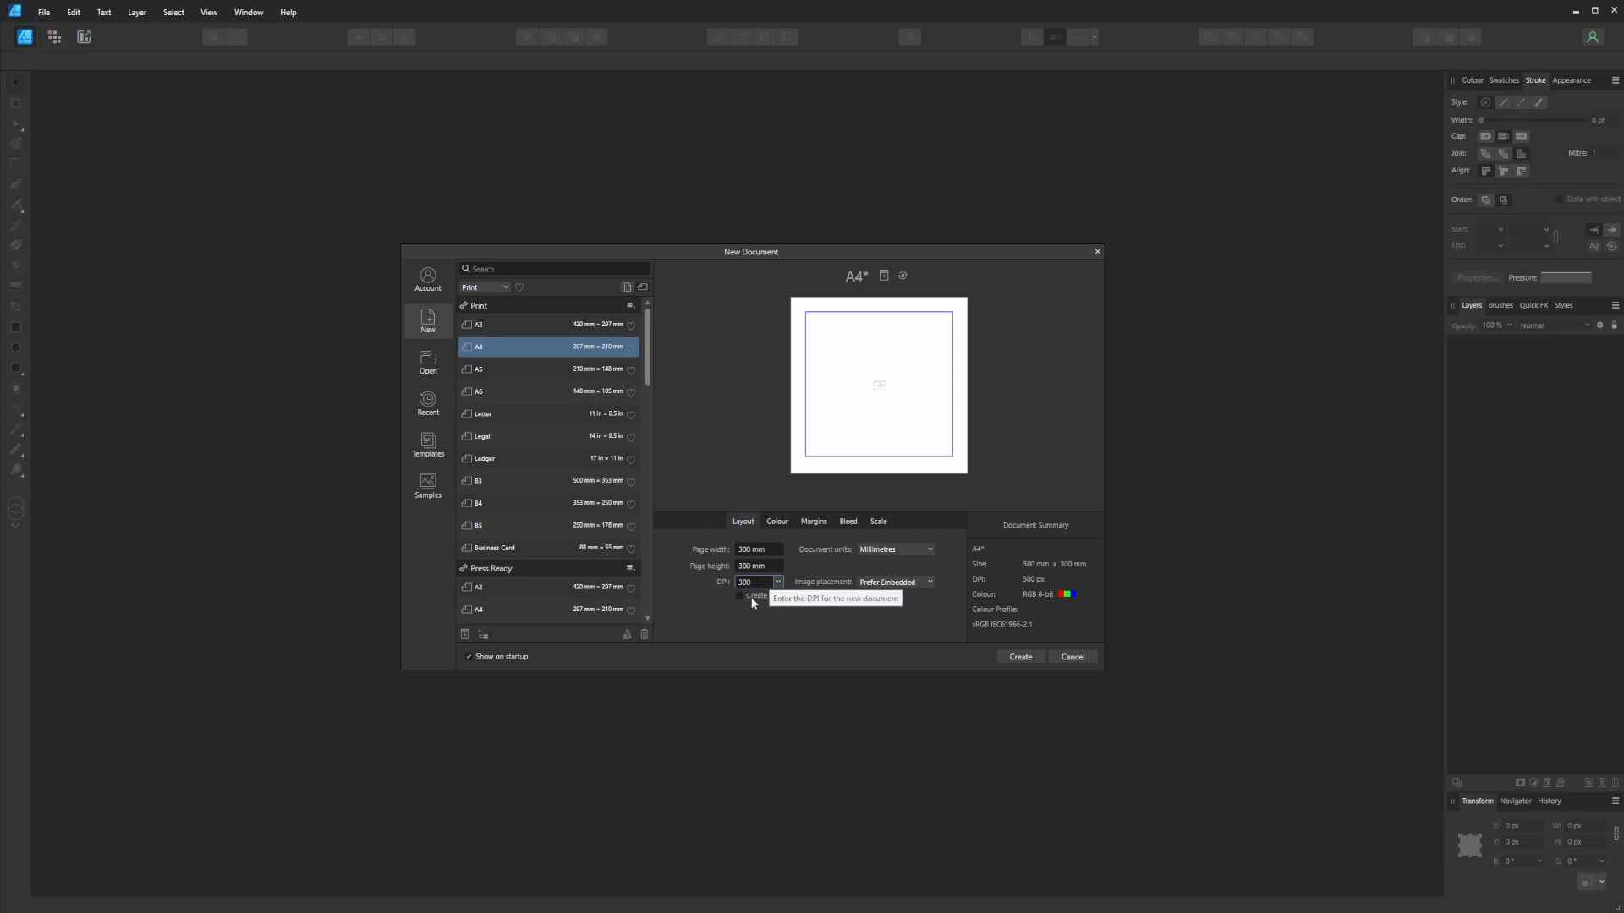
Create the document with a transparent background and without margins.
click(778, 522)
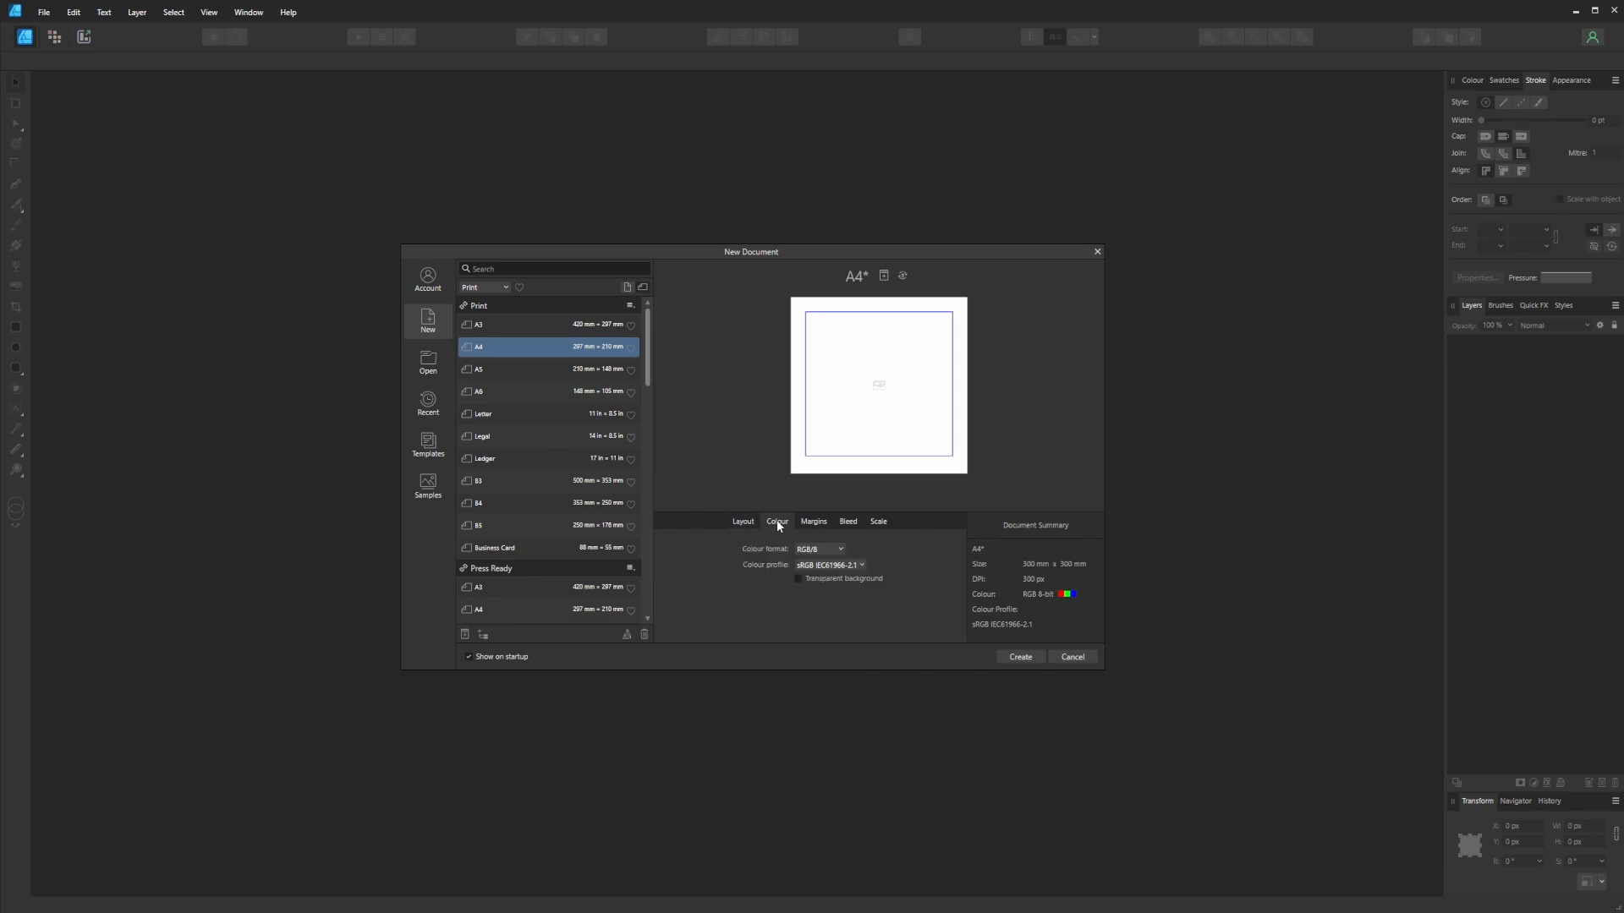
click(800, 579)
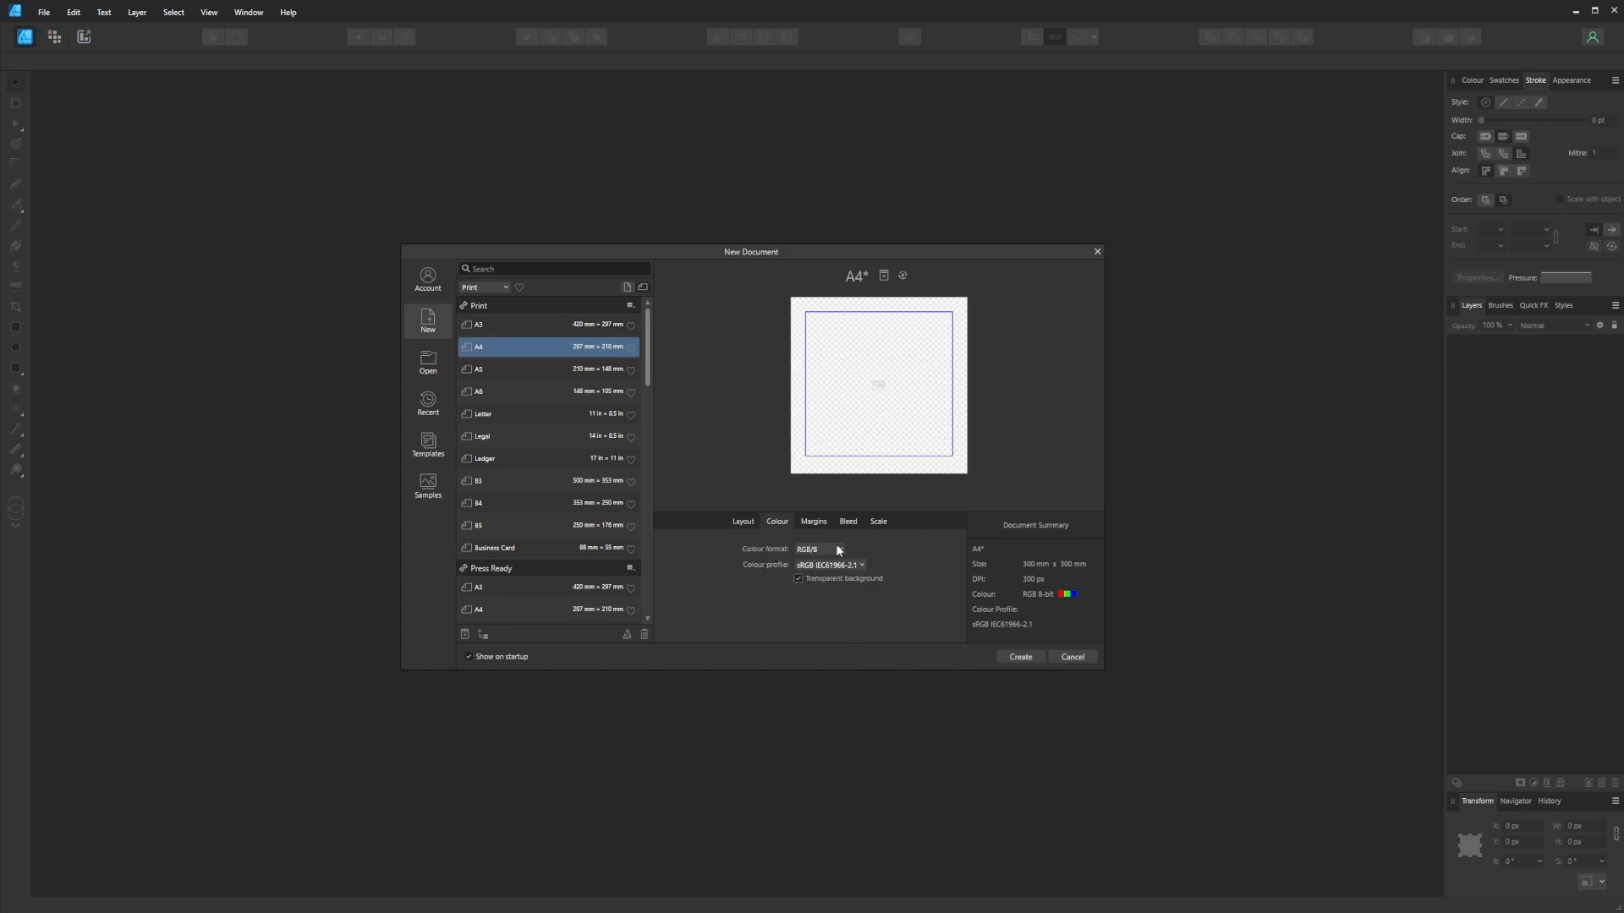
click(813, 522)
click(733, 547)
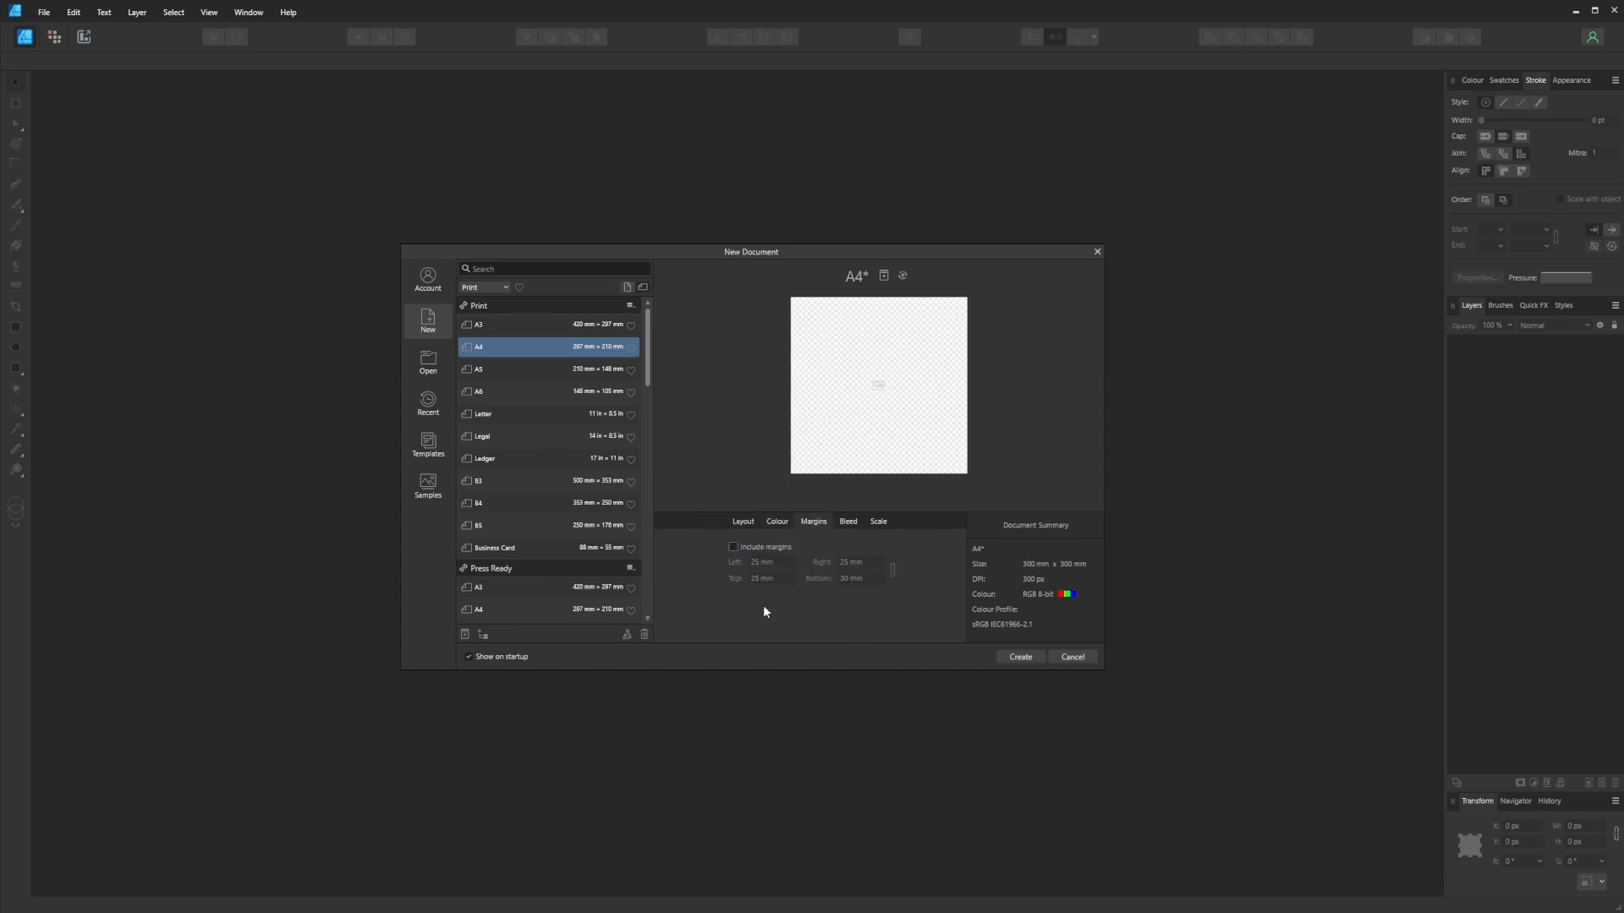
click(1020, 657)
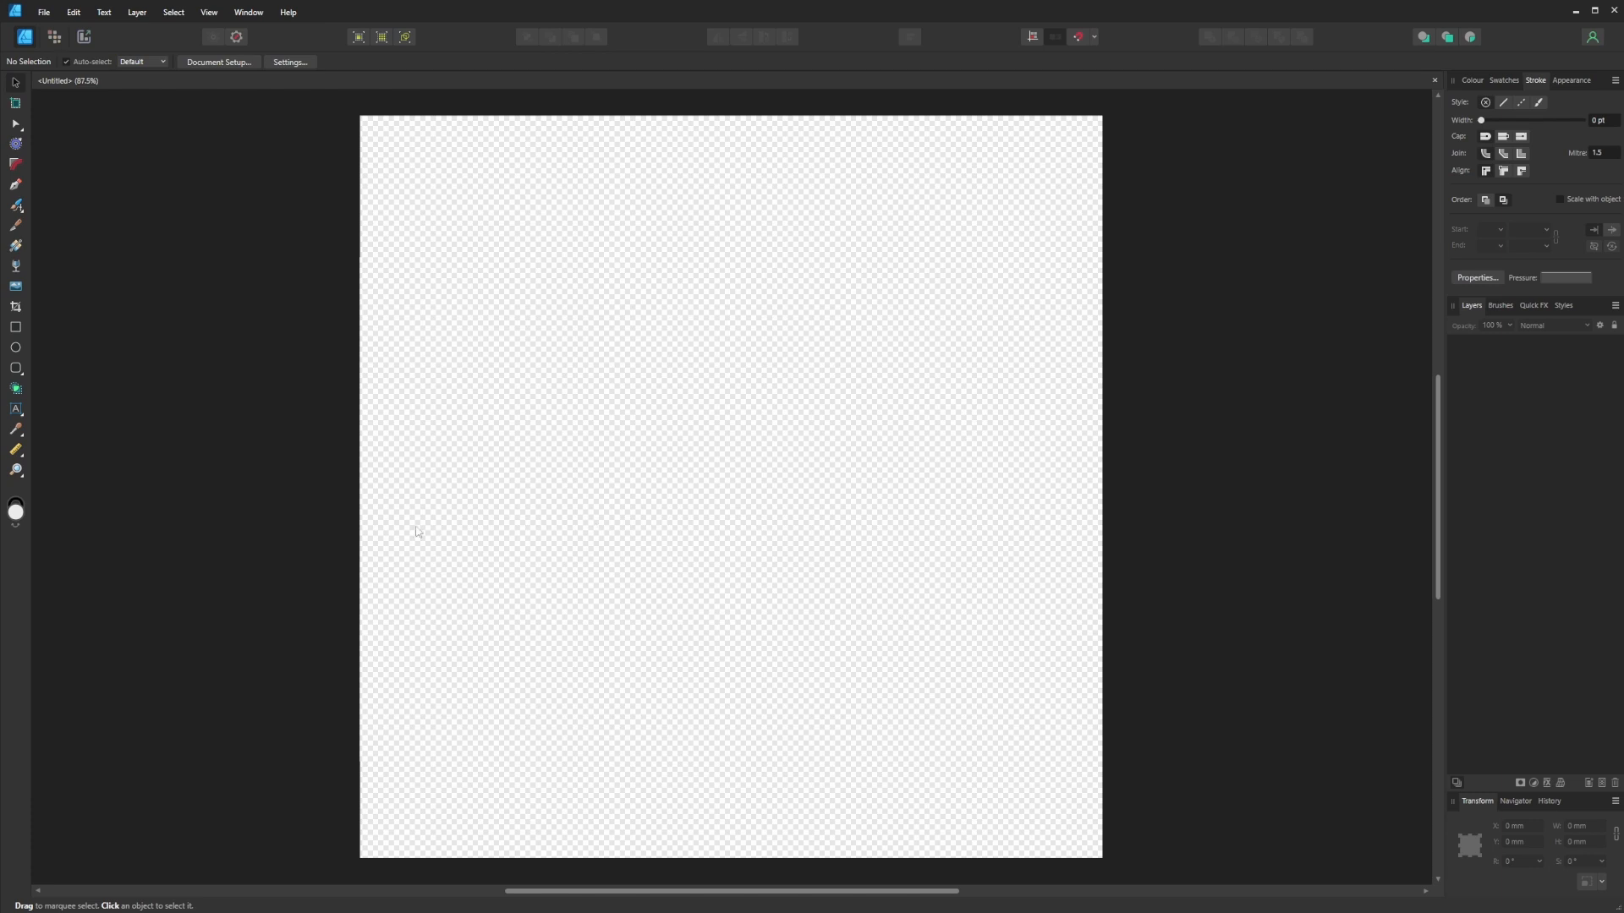
Draw a circle about 288 mm in diameter and centre it horizontally and vertically on the page.
click(15, 348)
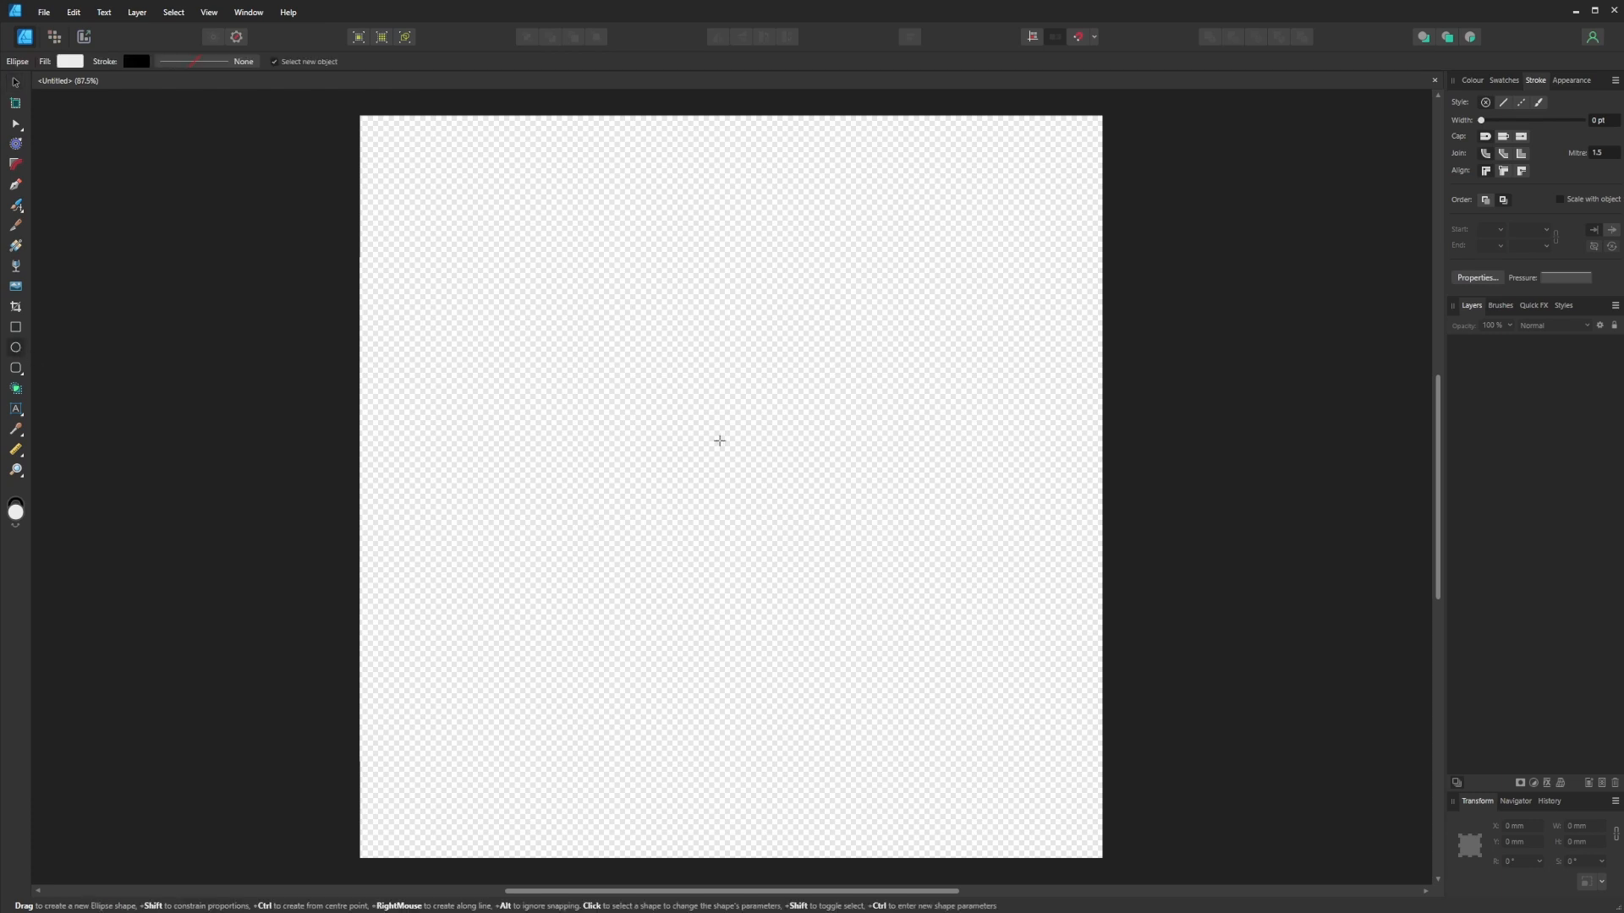
drag(740, 472, 1036, 836)
scroll(1055, 564, up, 1)
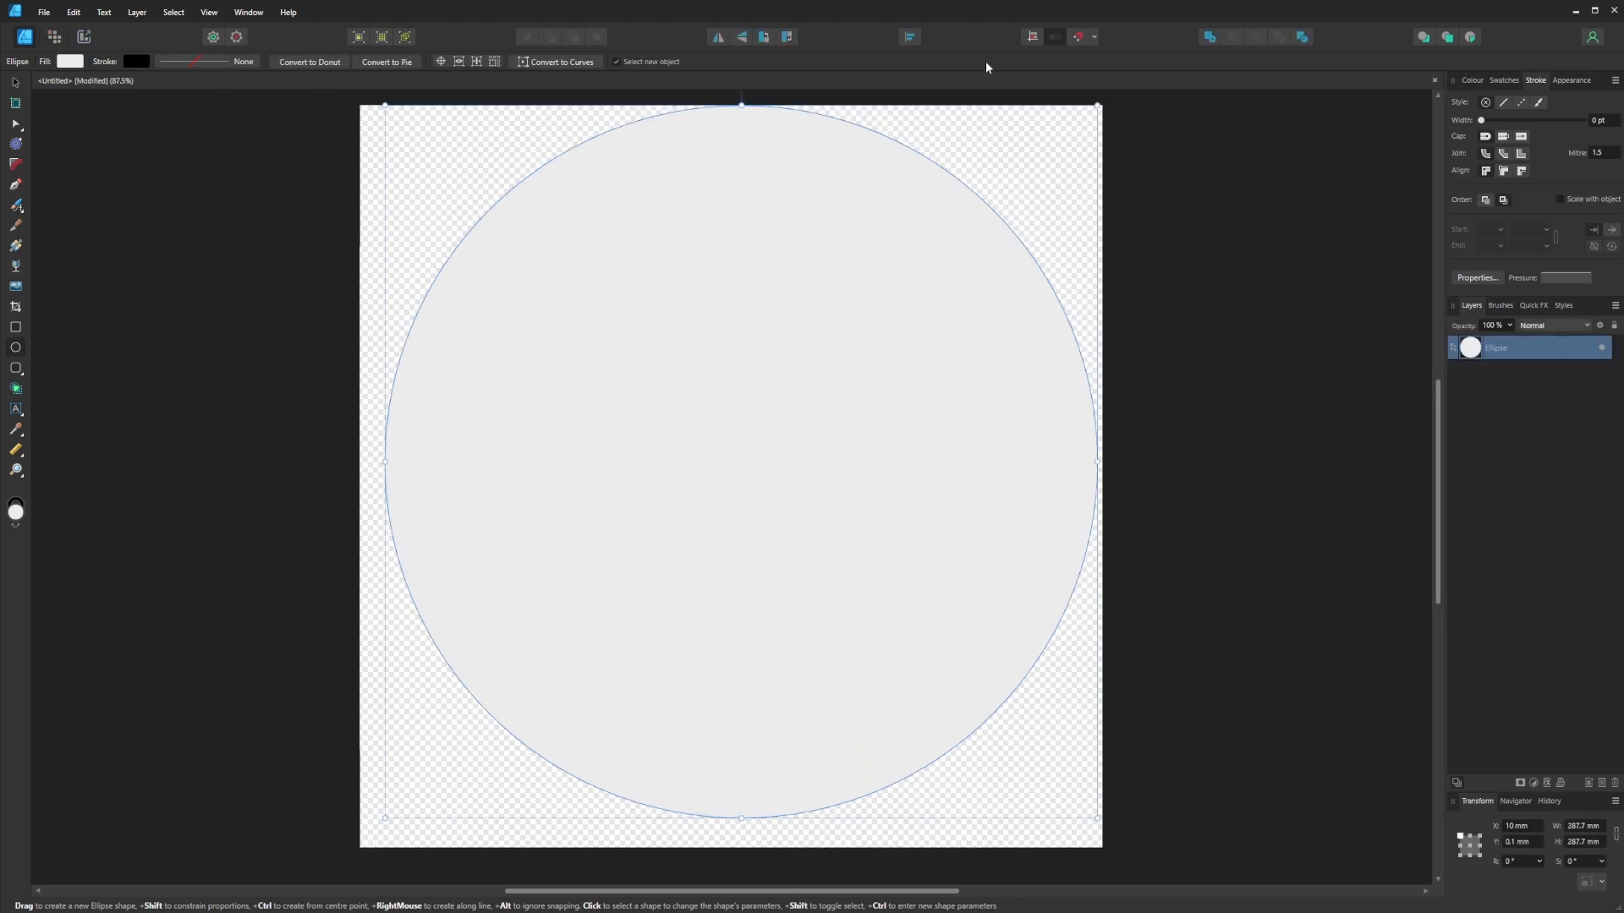
click(16, 85)
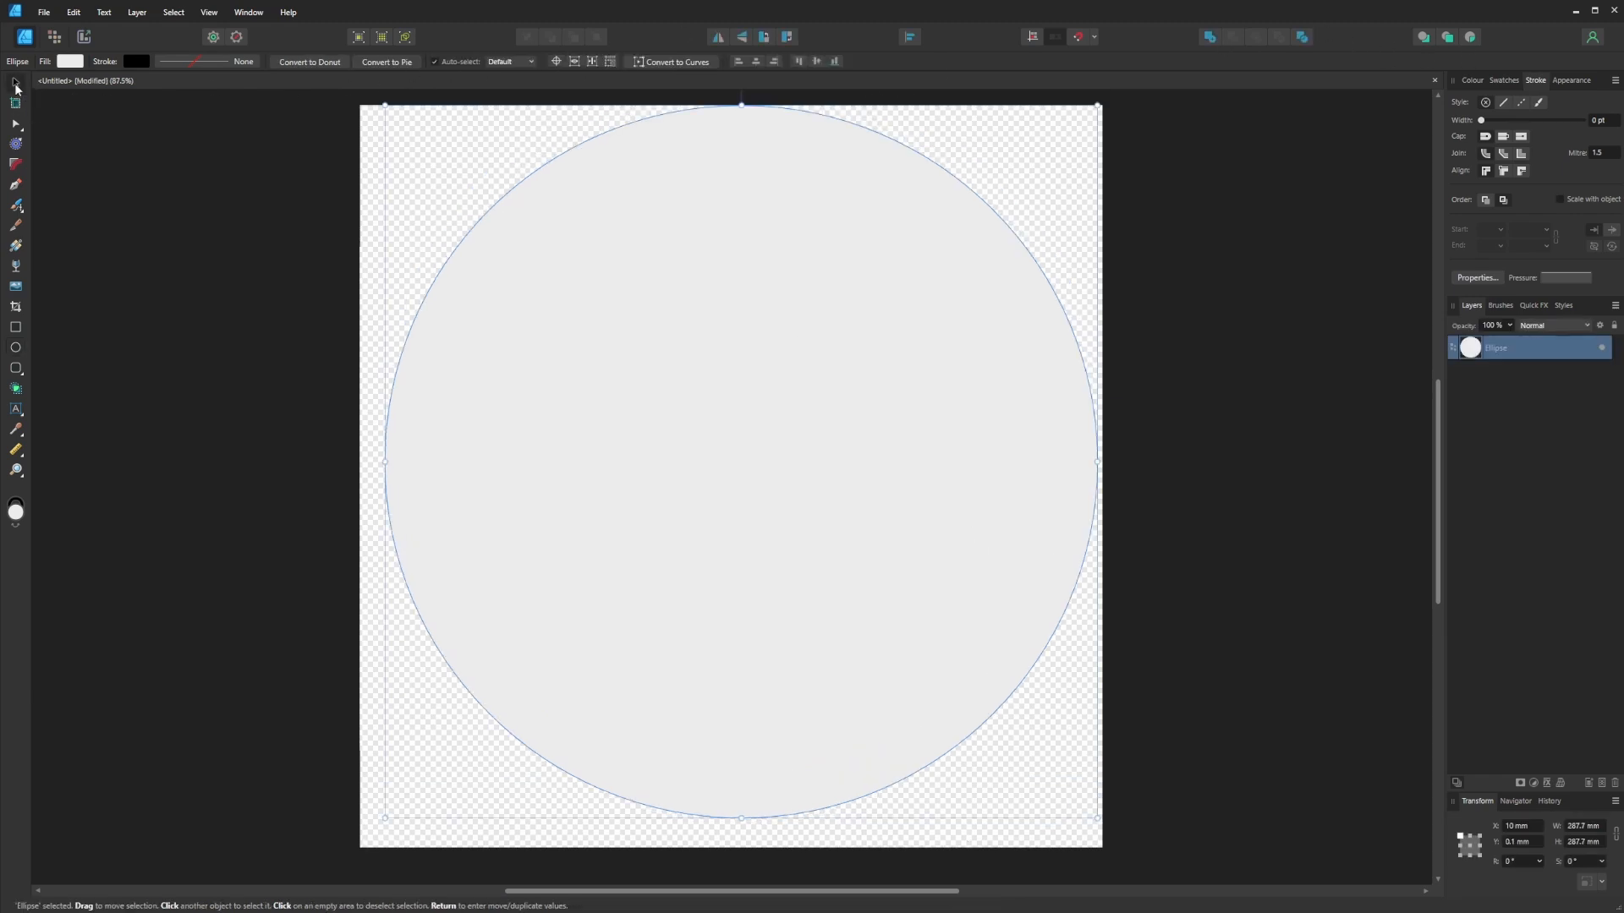
click(756, 62)
click(816, 61)
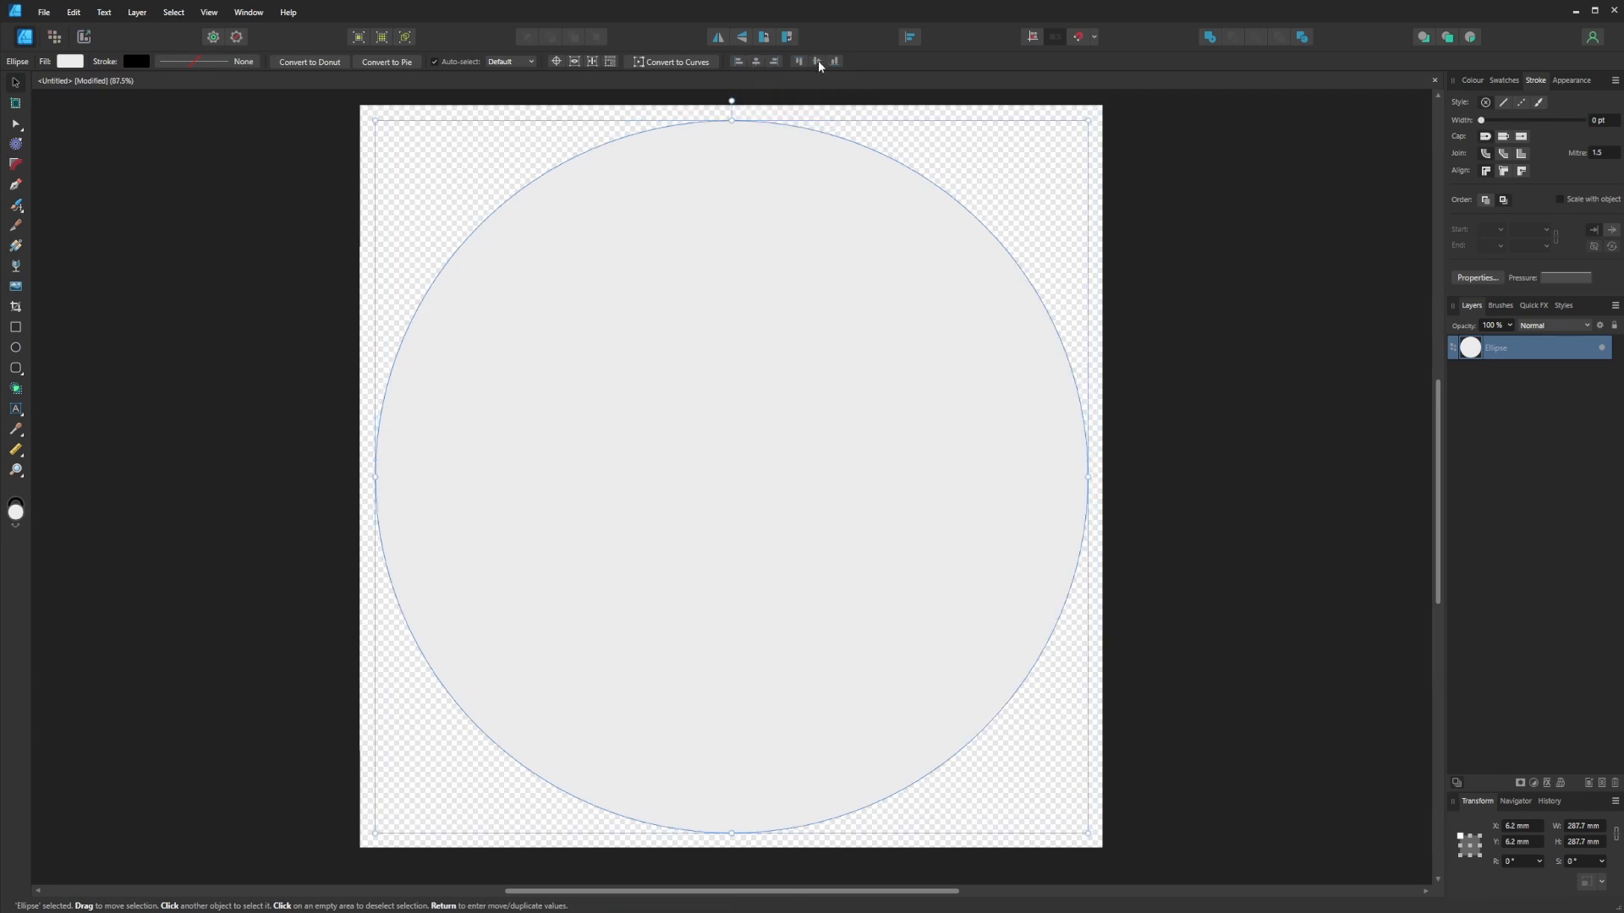
Give the circle a 2 pt stroke and remove its fill, leaving it deselected.
click(181, 61)
click(285, 107)
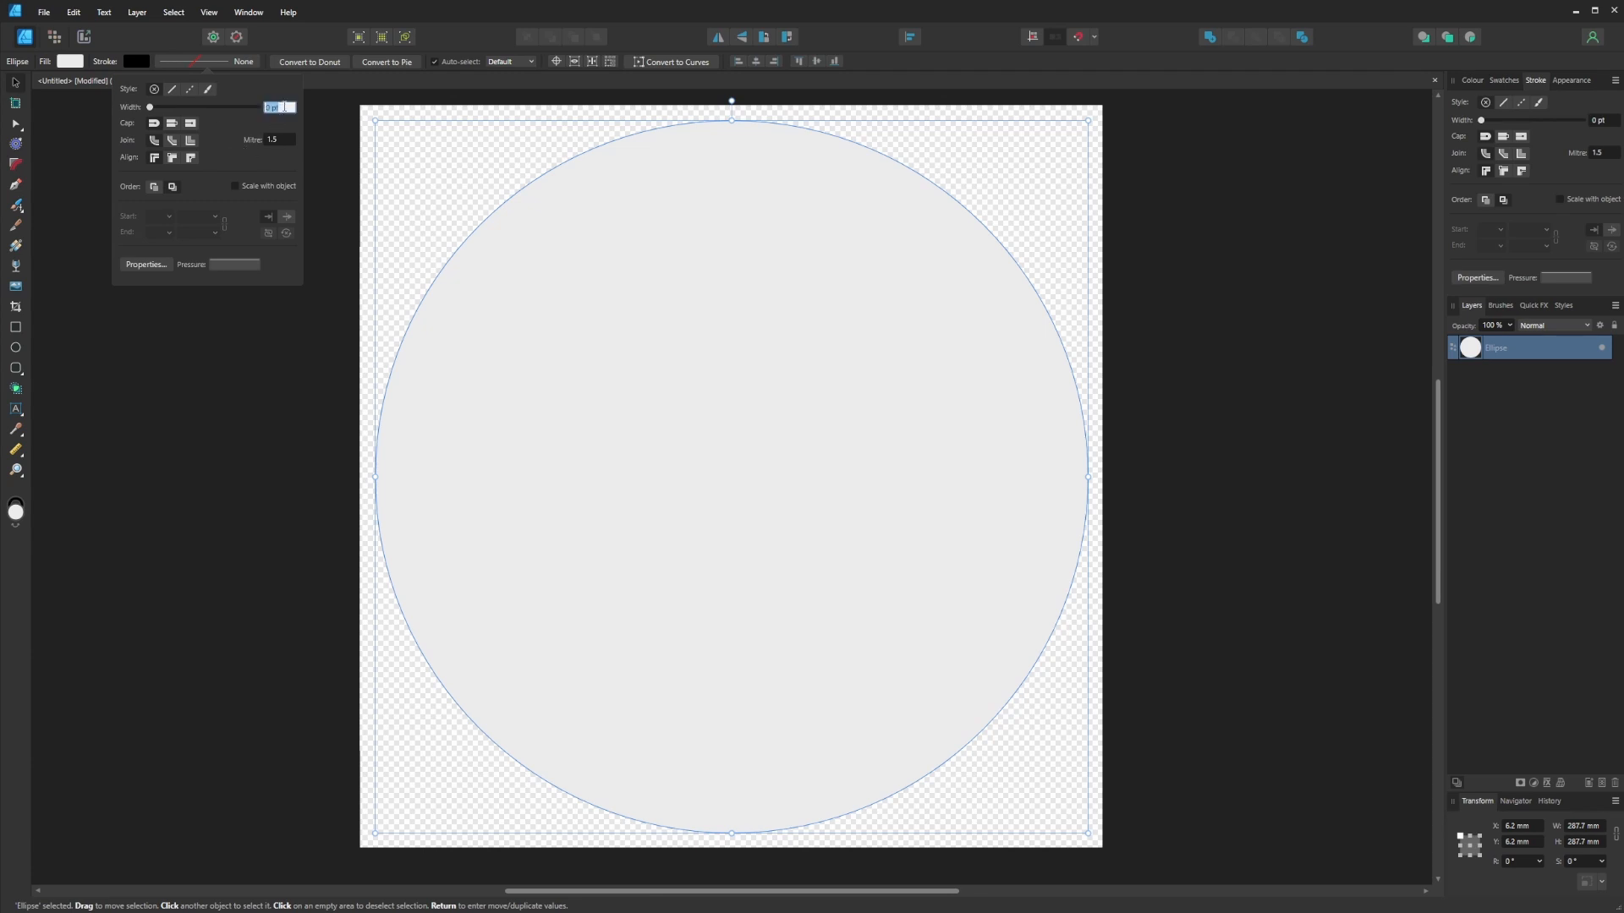
text(2)
key(Return)
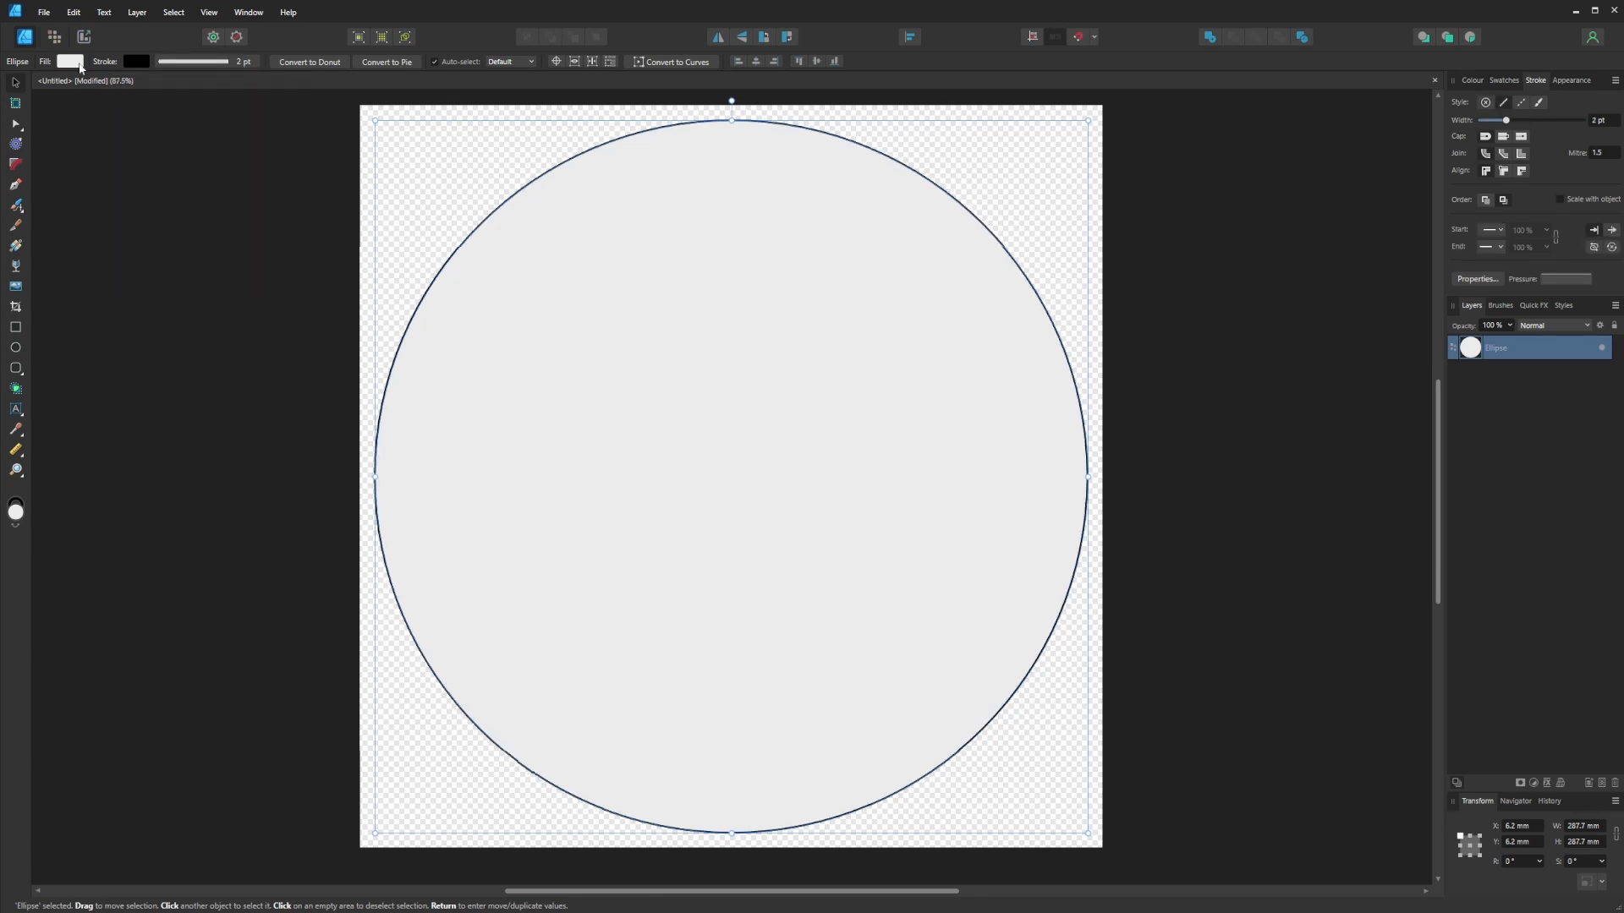
click(71, 61)
click(206, 86)
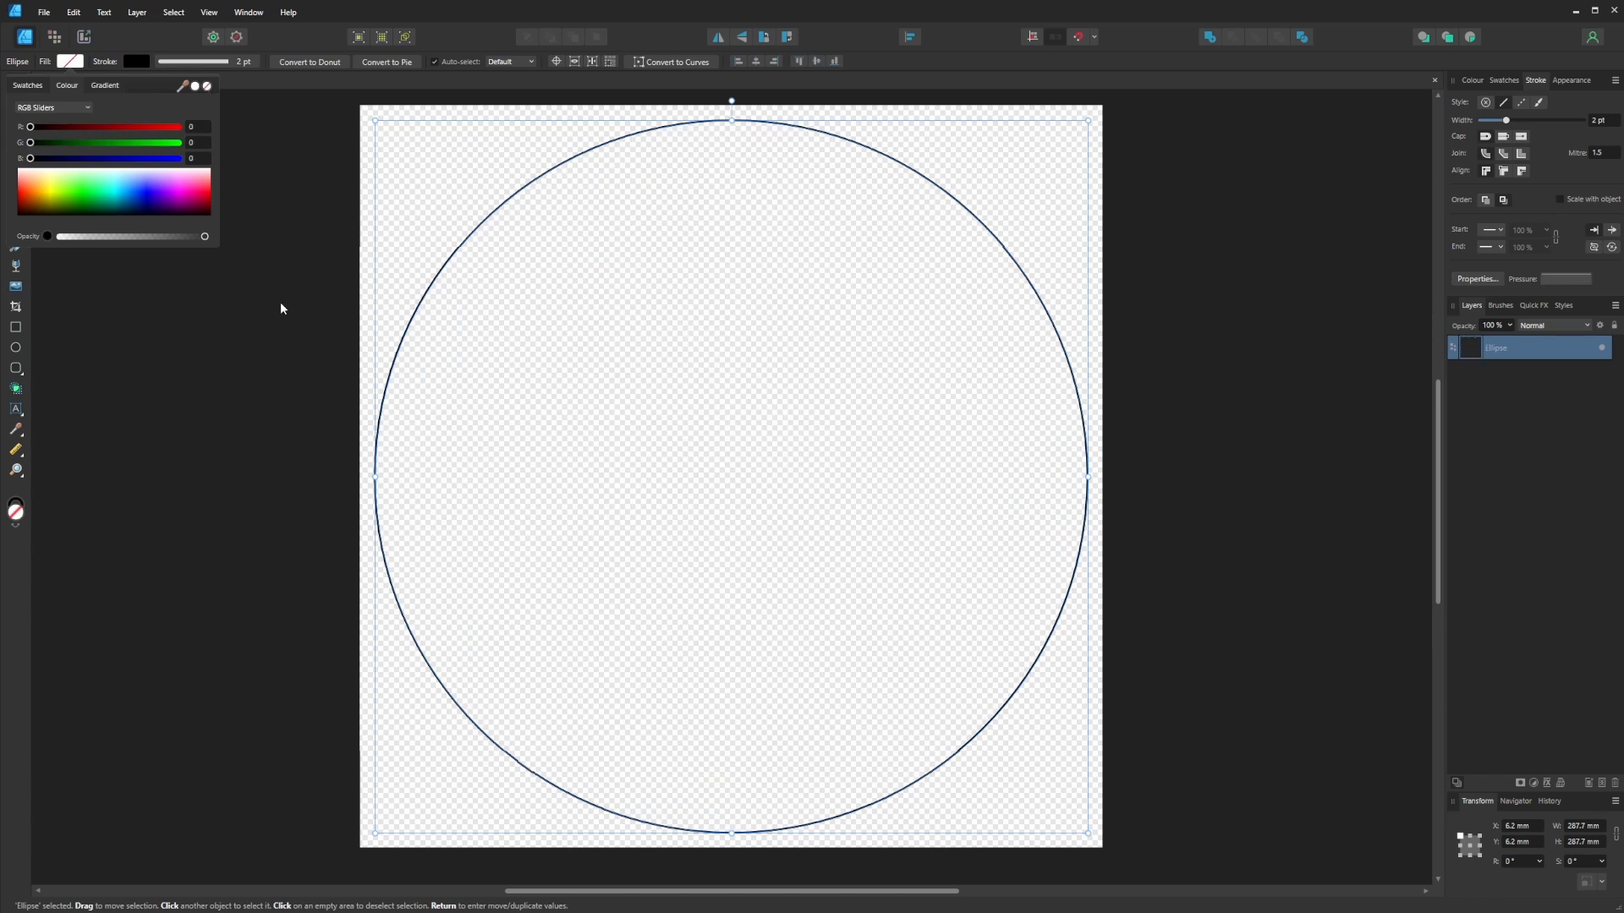
click(251, 349)
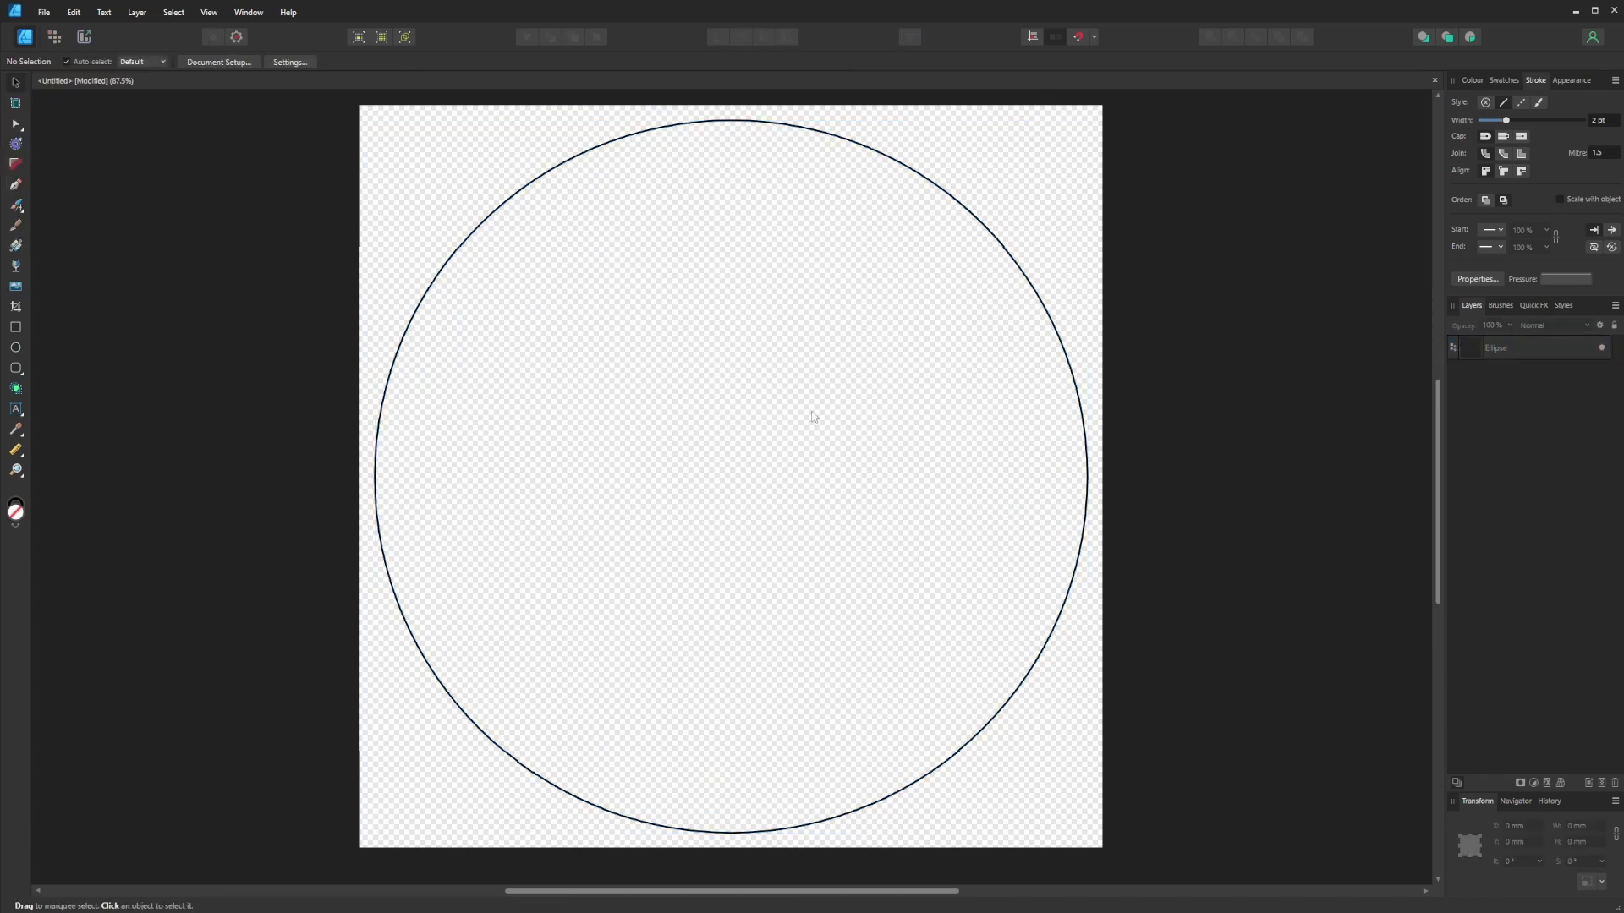
Add the art text "BAMBU" across the circle at a size of about 374 pt.
click(16, 411)
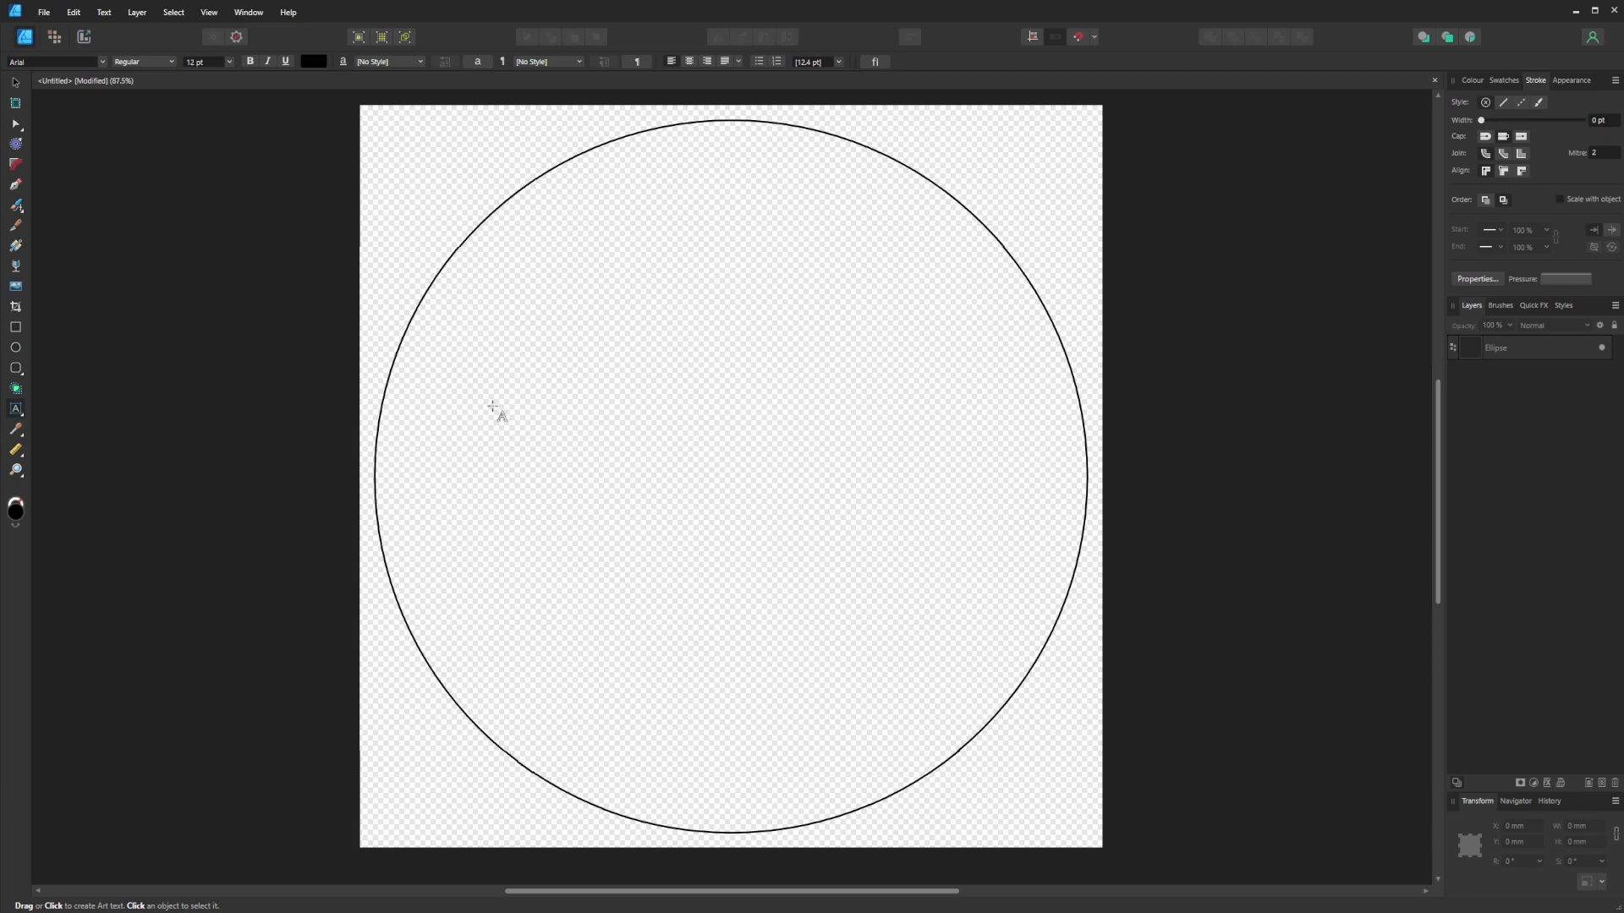
drag(492, 407, 870, 569)
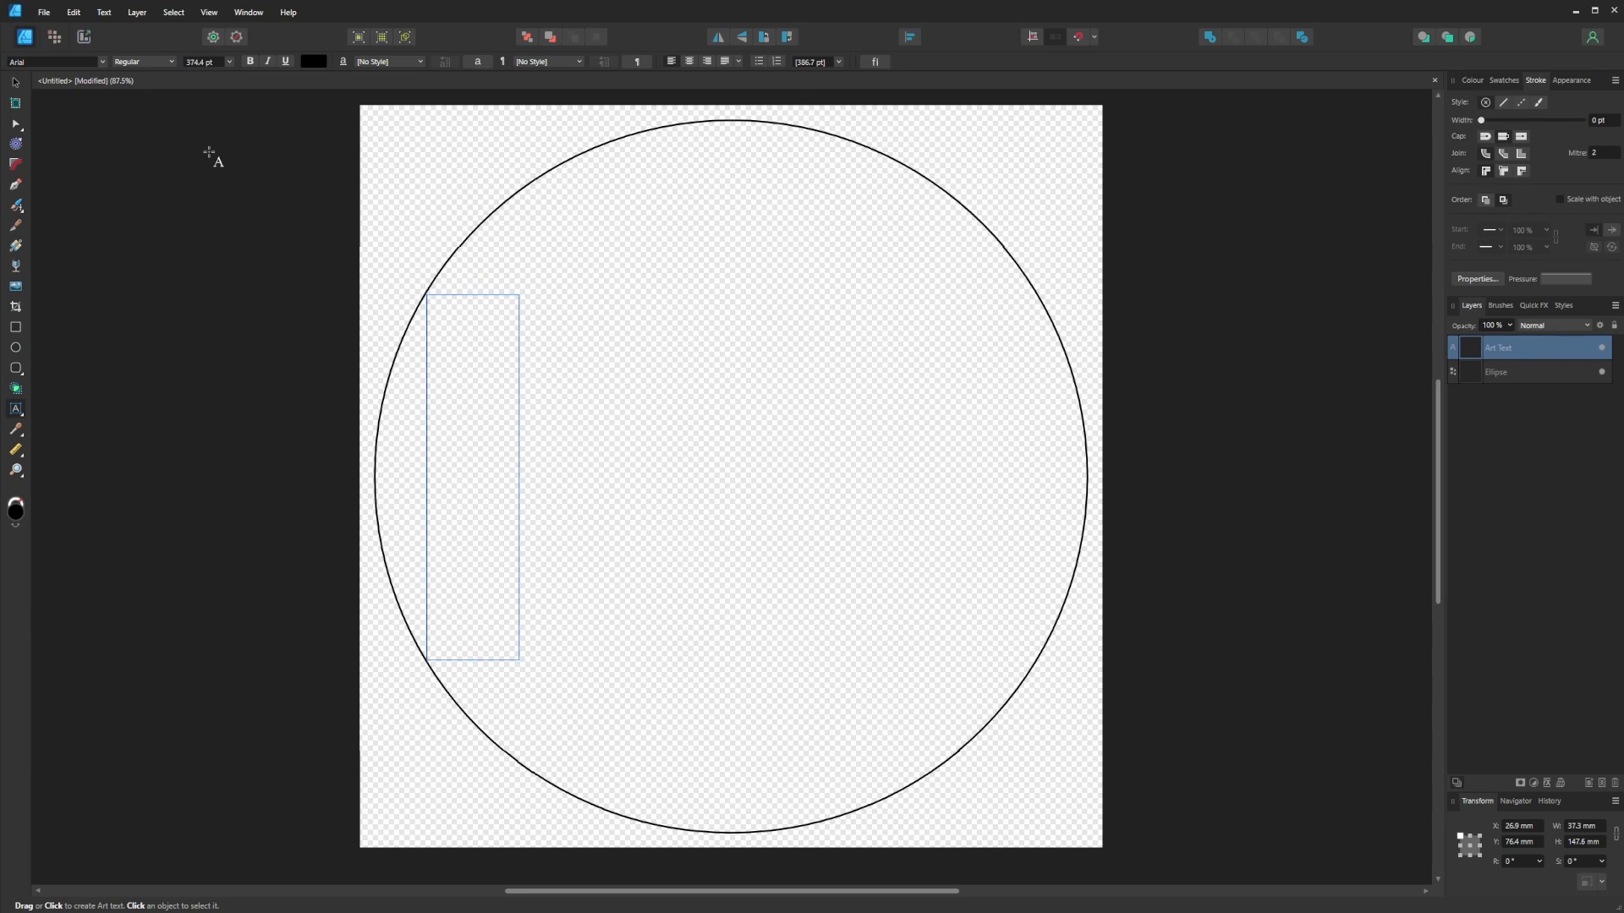
text(BA)
key(BackSpace)
key(BackSpace)
text(B)
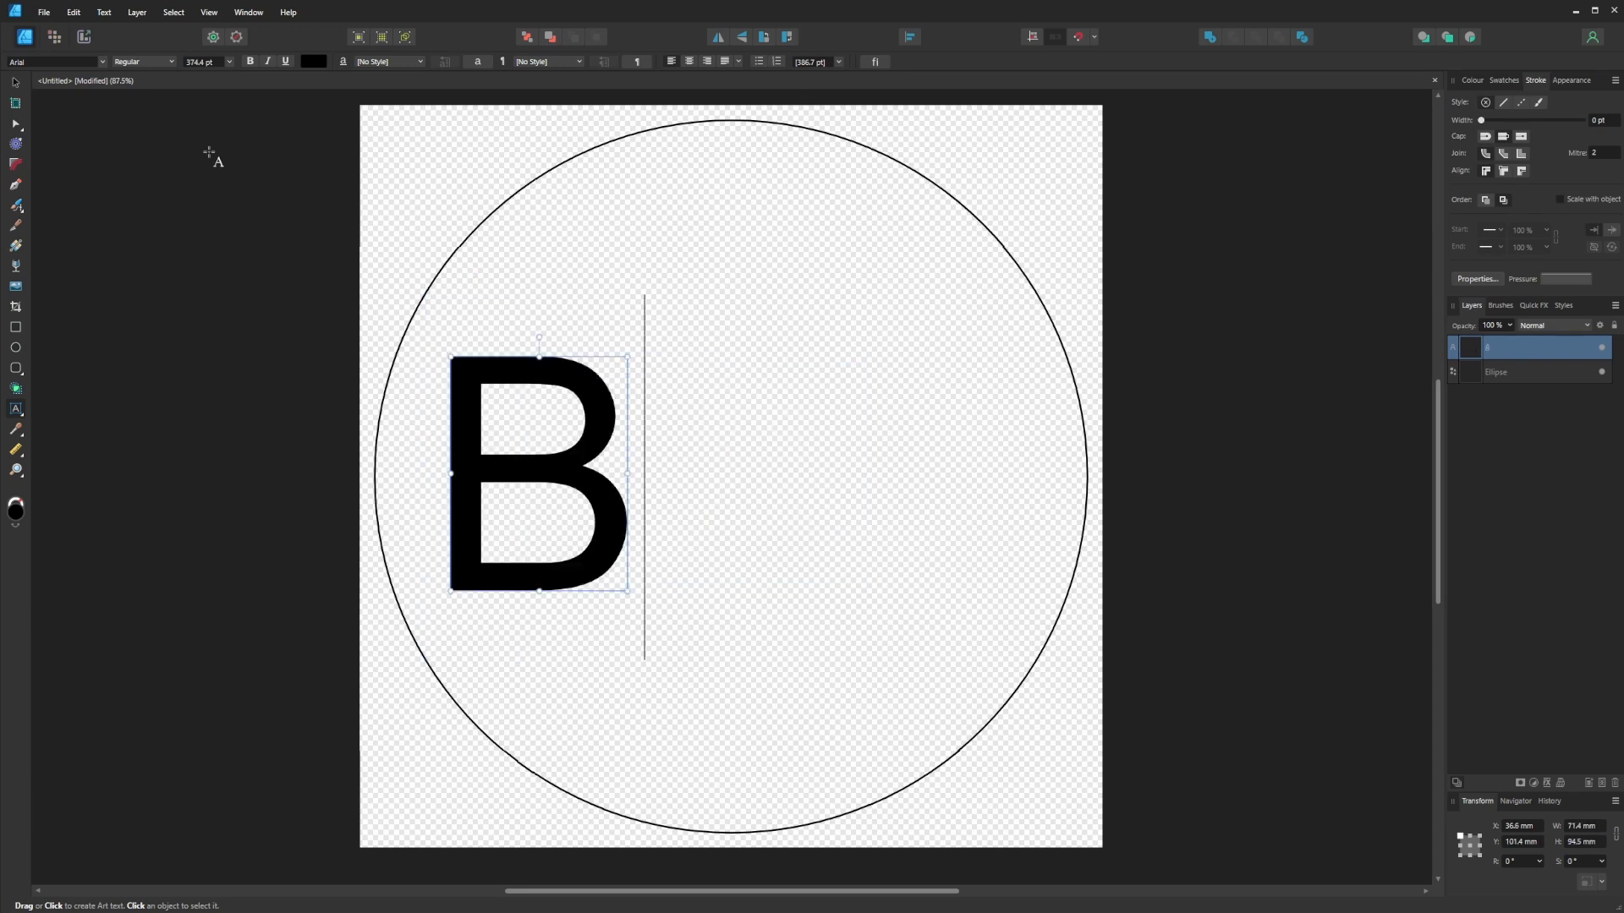
text(AMBU)
key(Escape)
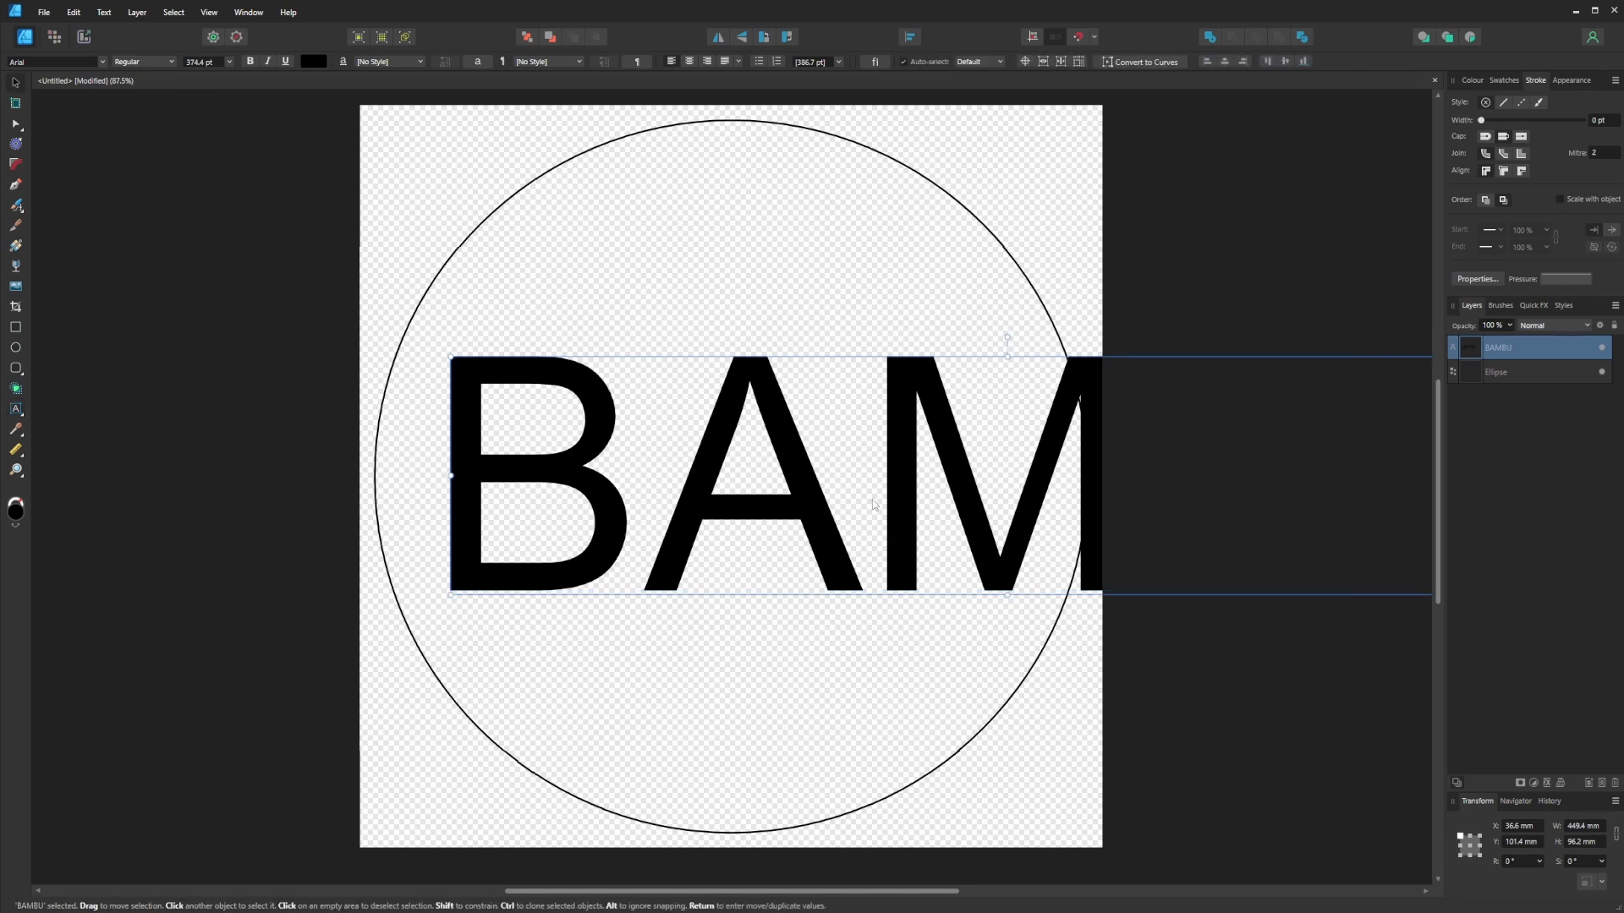
Centre the BAMBU text on the page and resize it to about 242 mm wide and 288 mm high.
click(1225, 62)
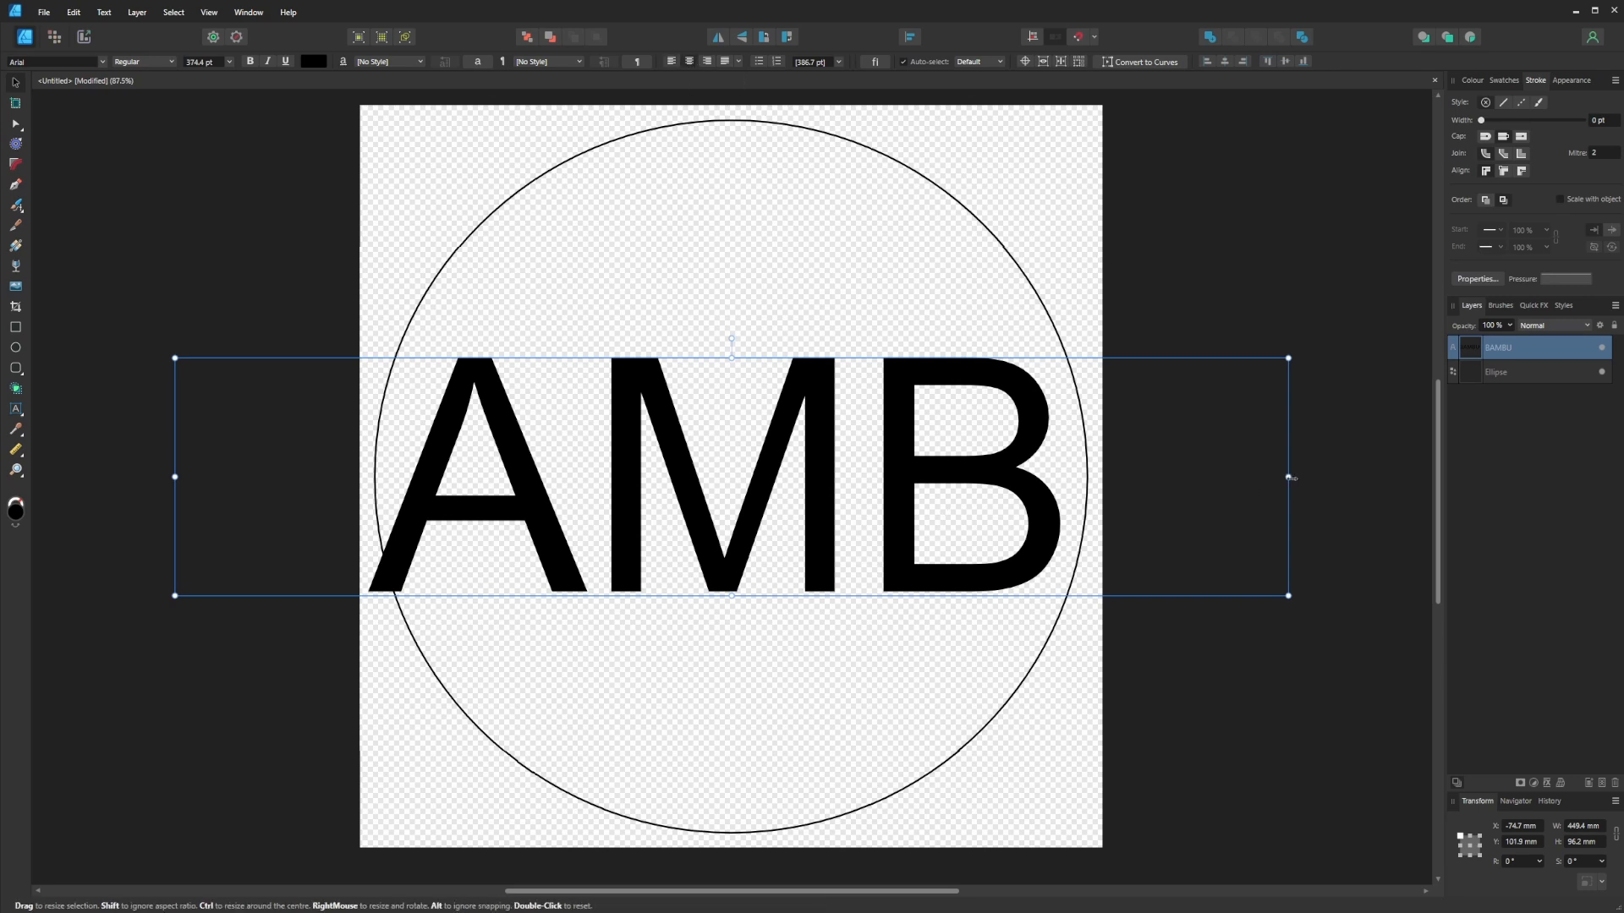
drag(1290, 477, 1035, 622)
drag(732, 357, 731, 357)
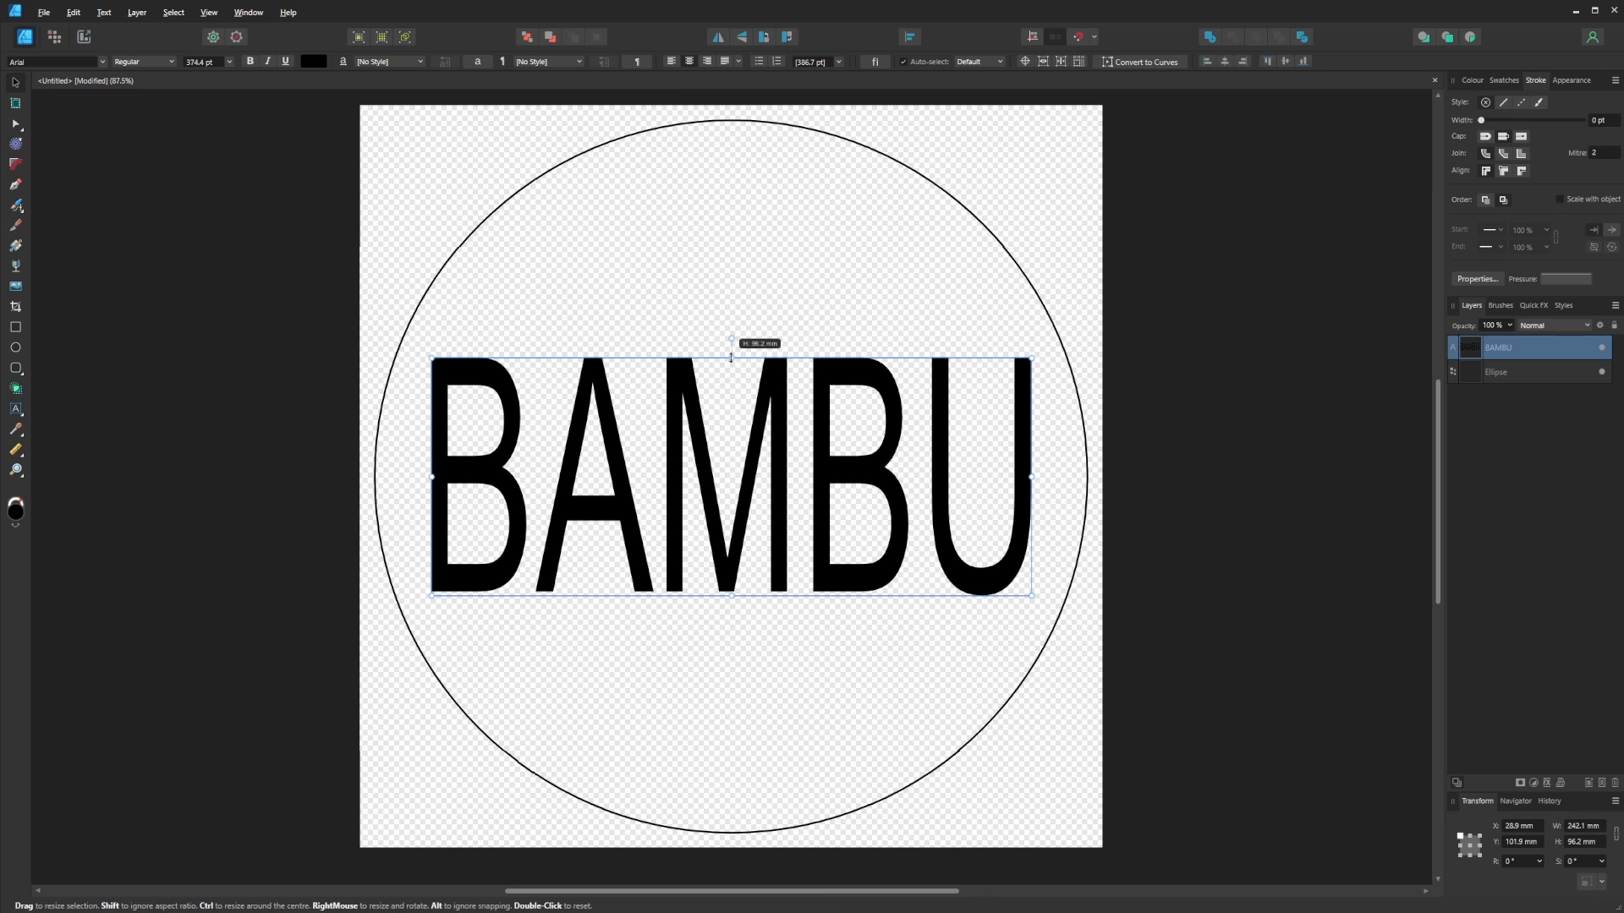
ctrl+drag(731, 357, 726, 120)
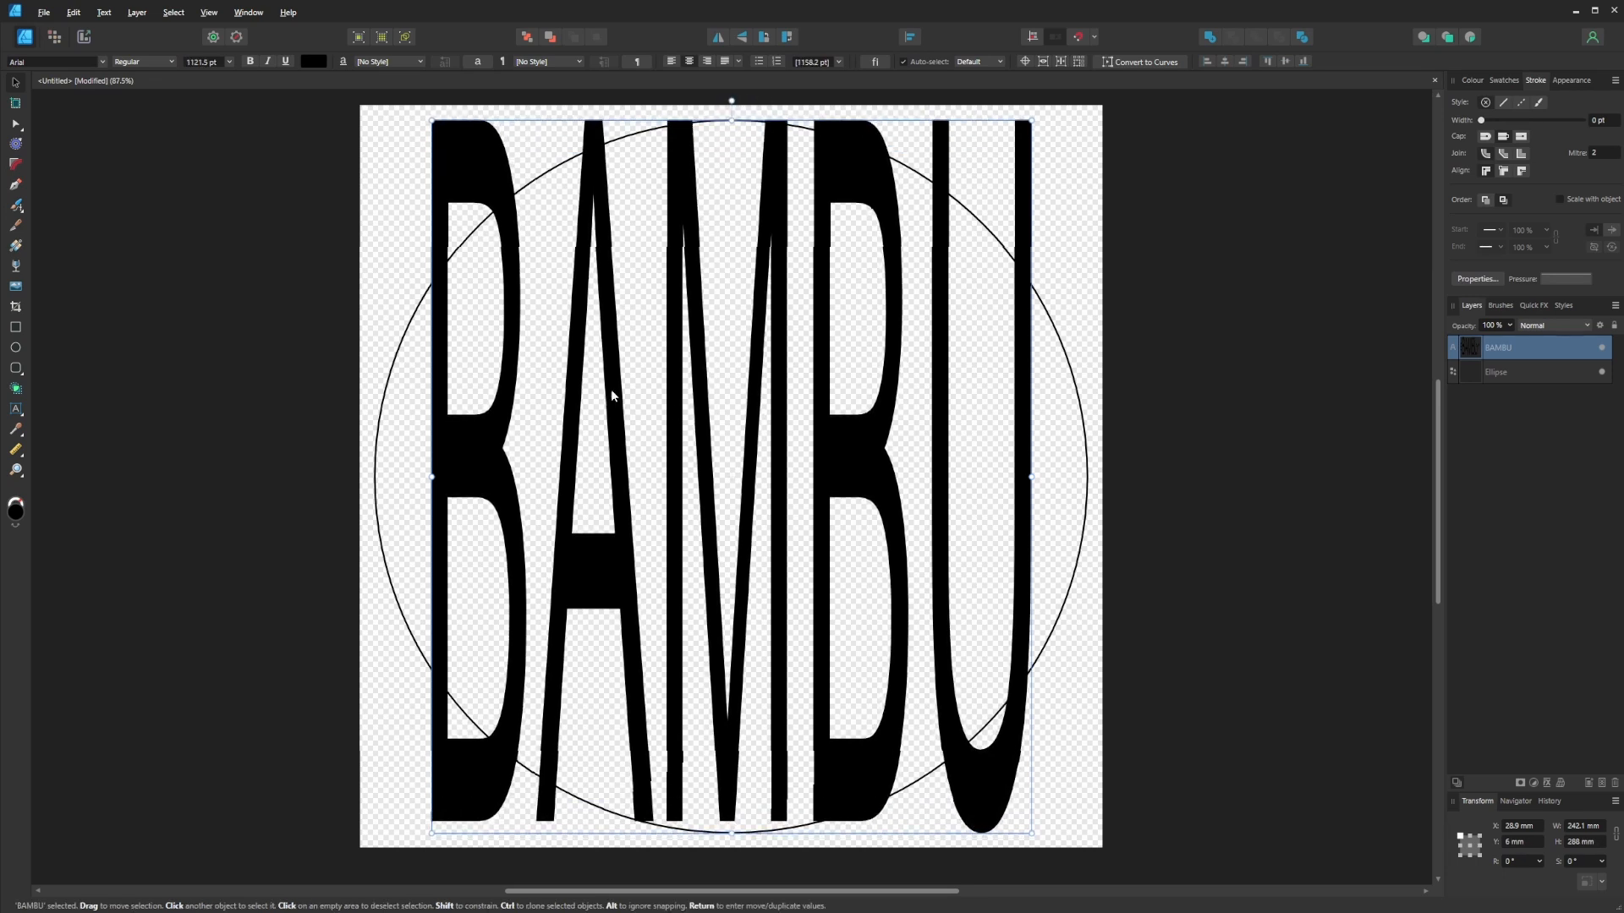
Change the BAMBU text's font to Ostrich Sans.
click(63, 59)
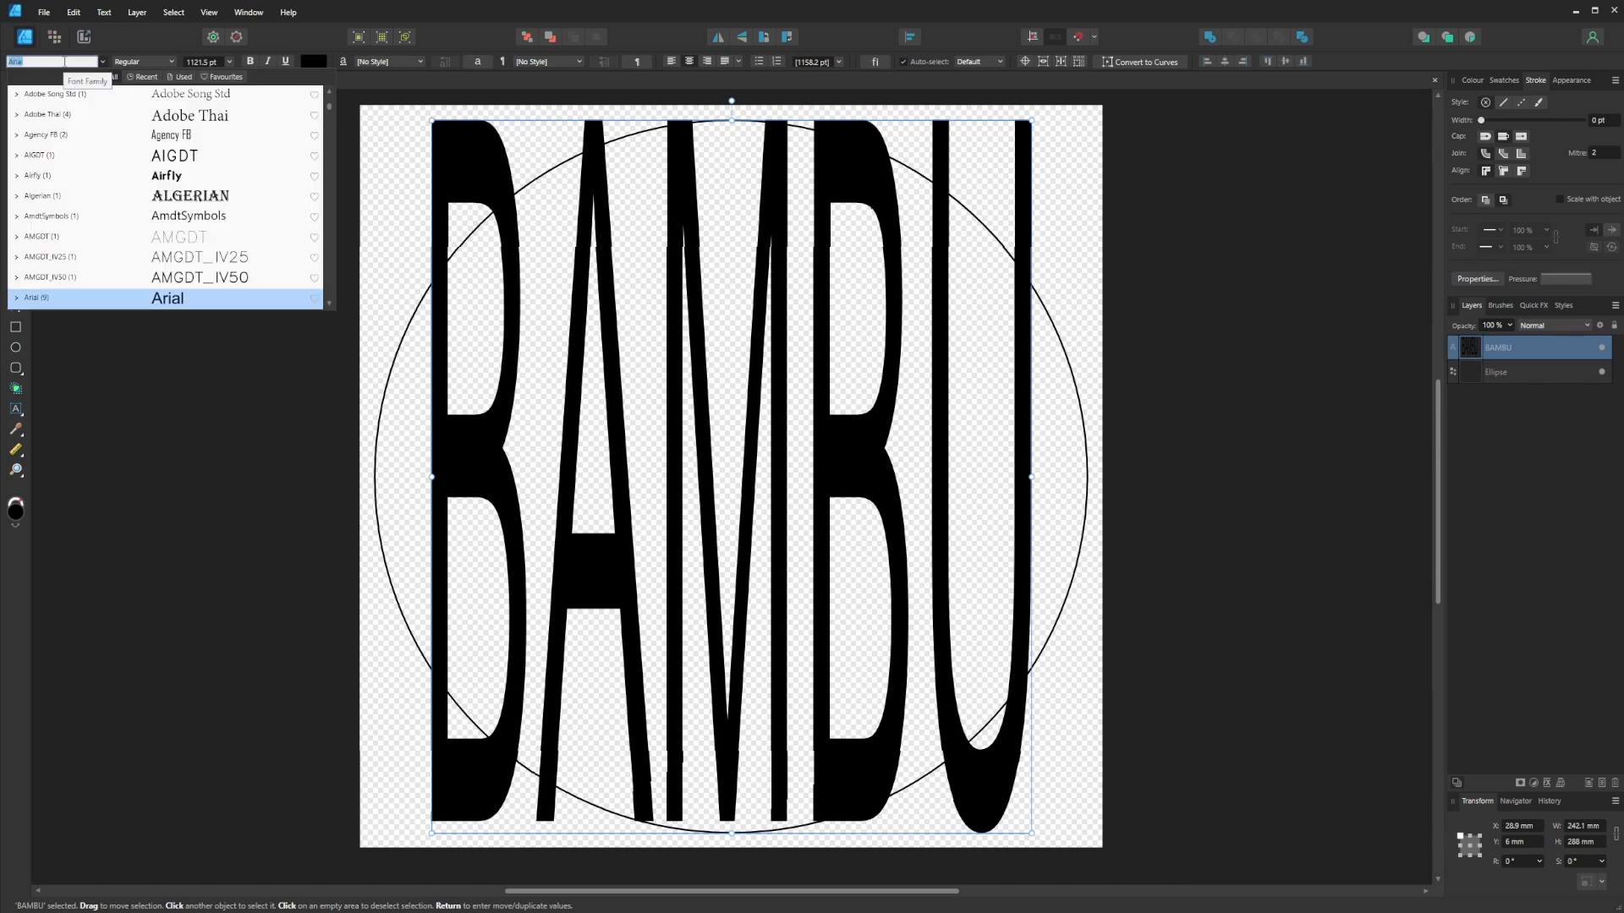
text(OST)
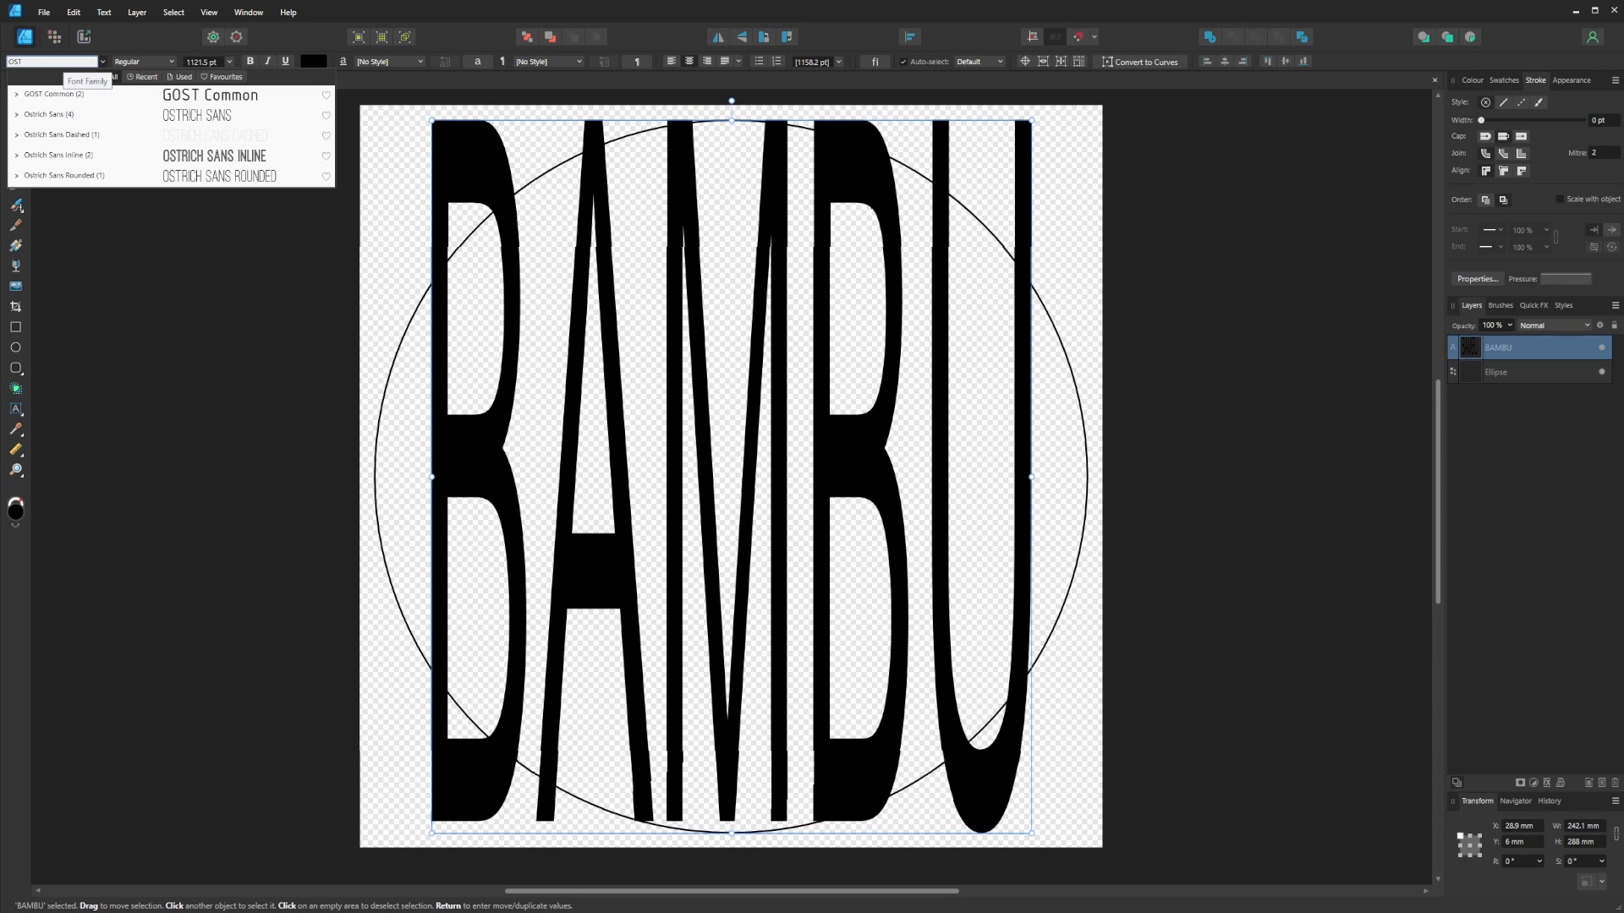
click(48, 114)
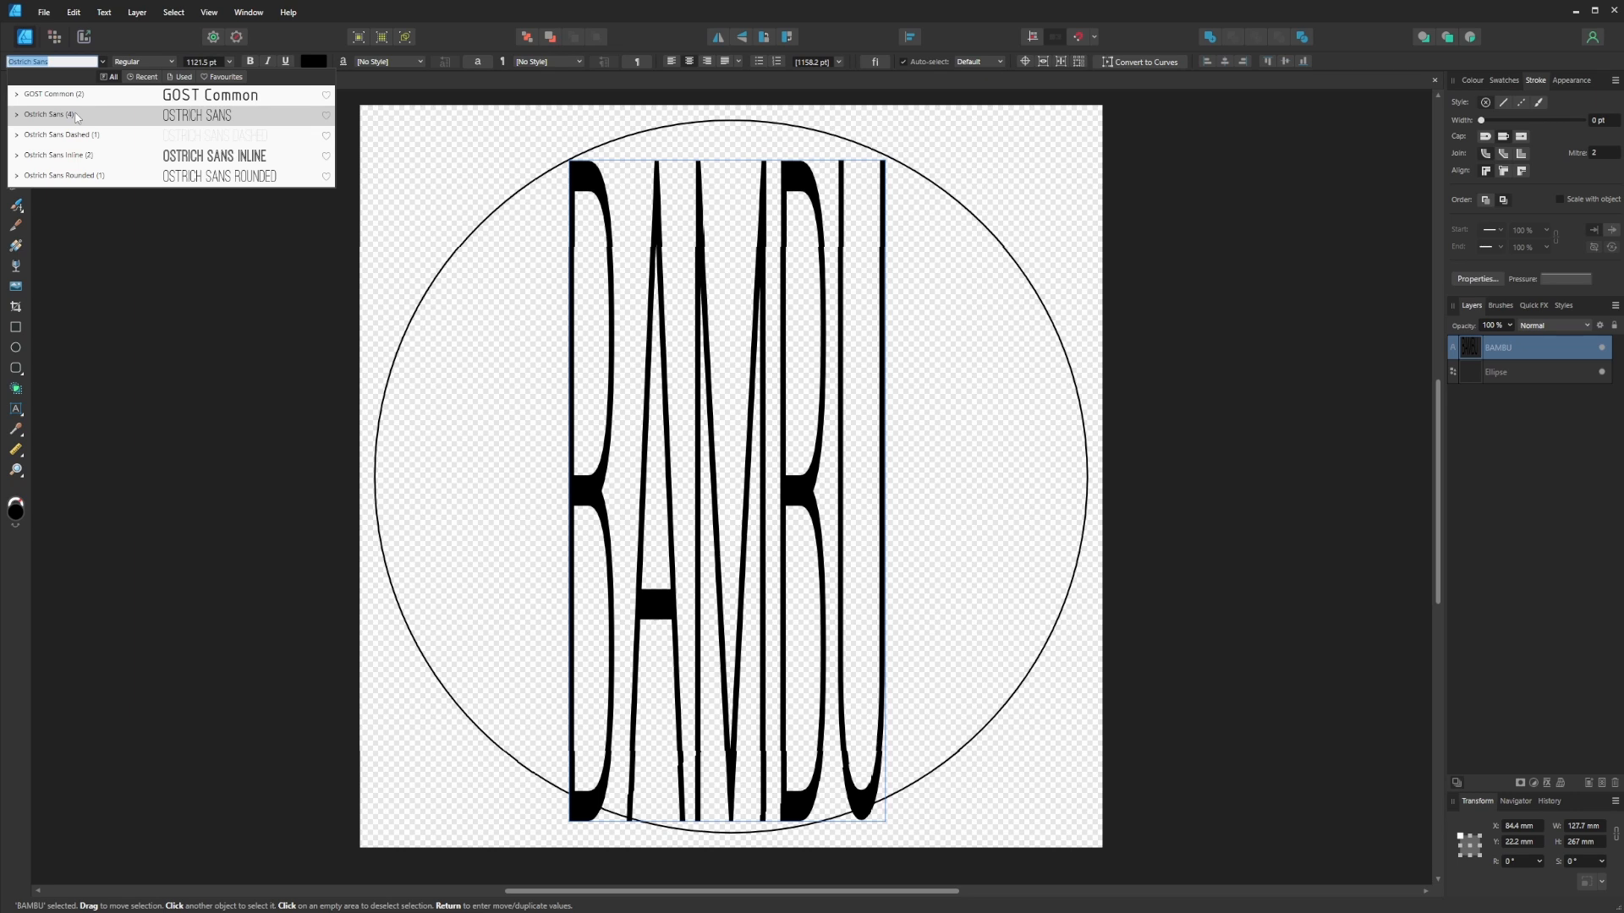
click(75, 116)
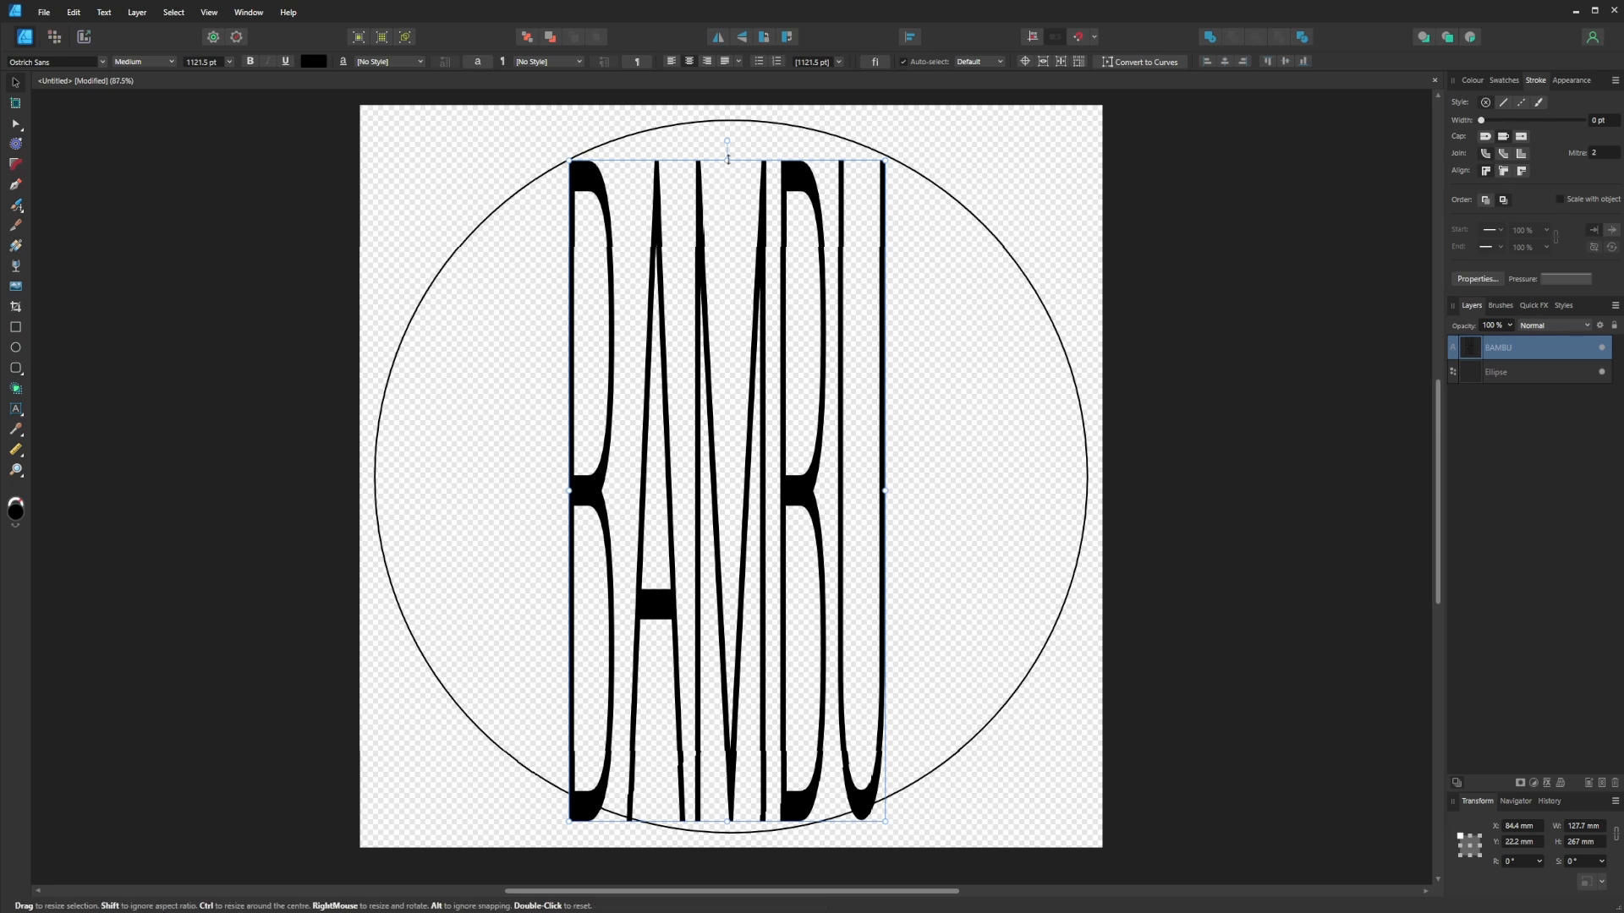
Centre the BAMBU text on the page again and resize it about its centre to about 223 mm wide and 286 mm high.
ctrl+drag(727, 159, 728, 132)
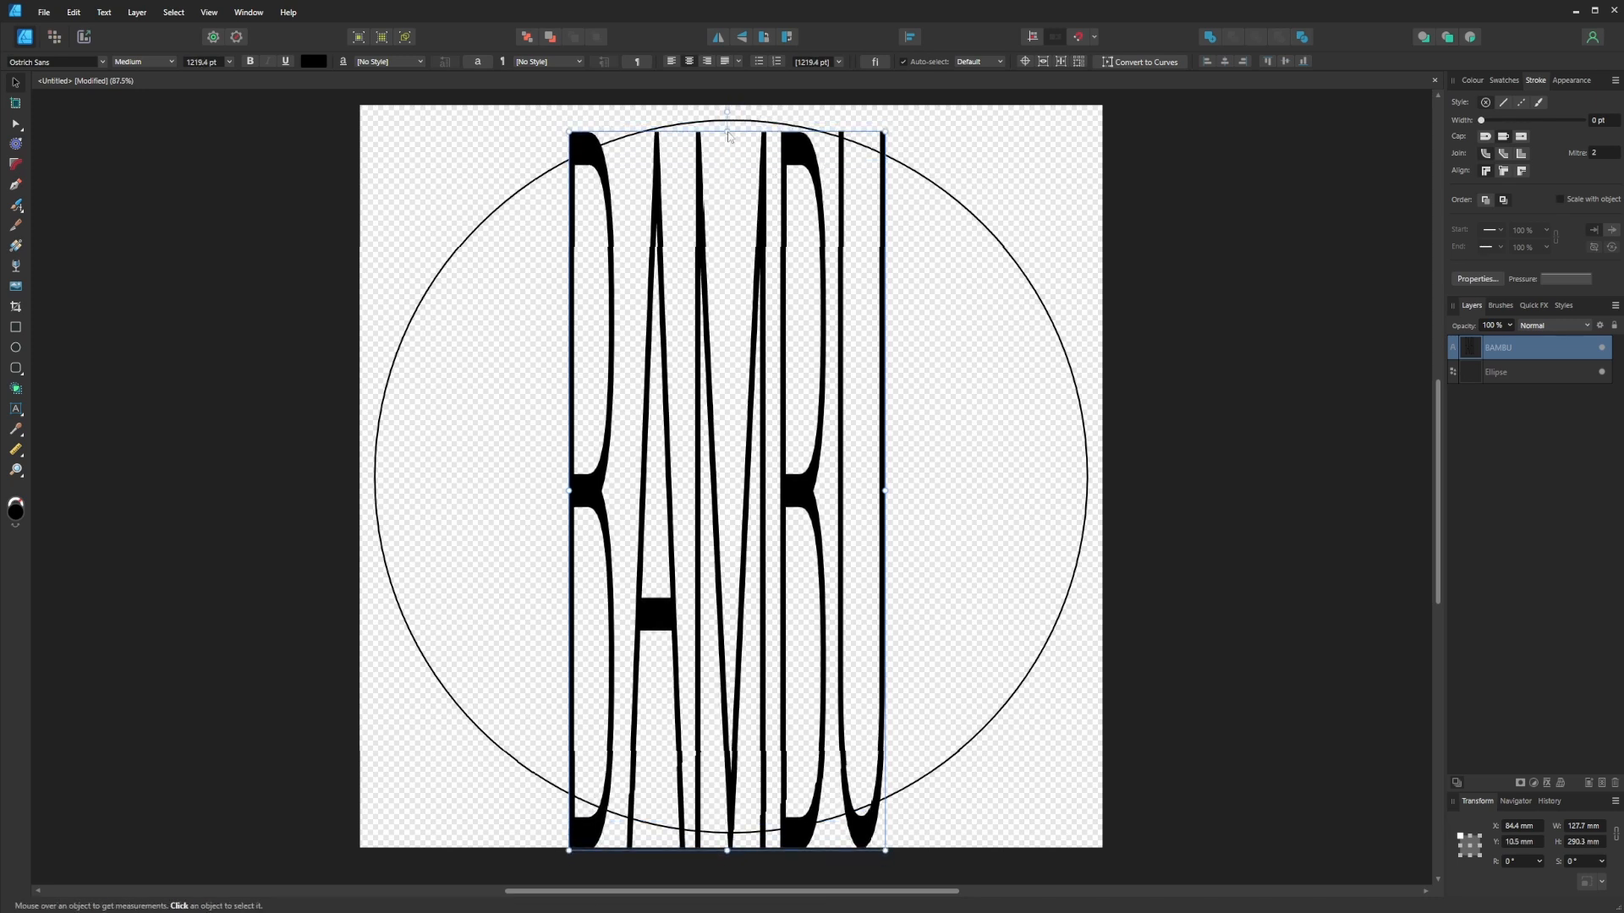
click(1226, 61)
click(1284, 61)
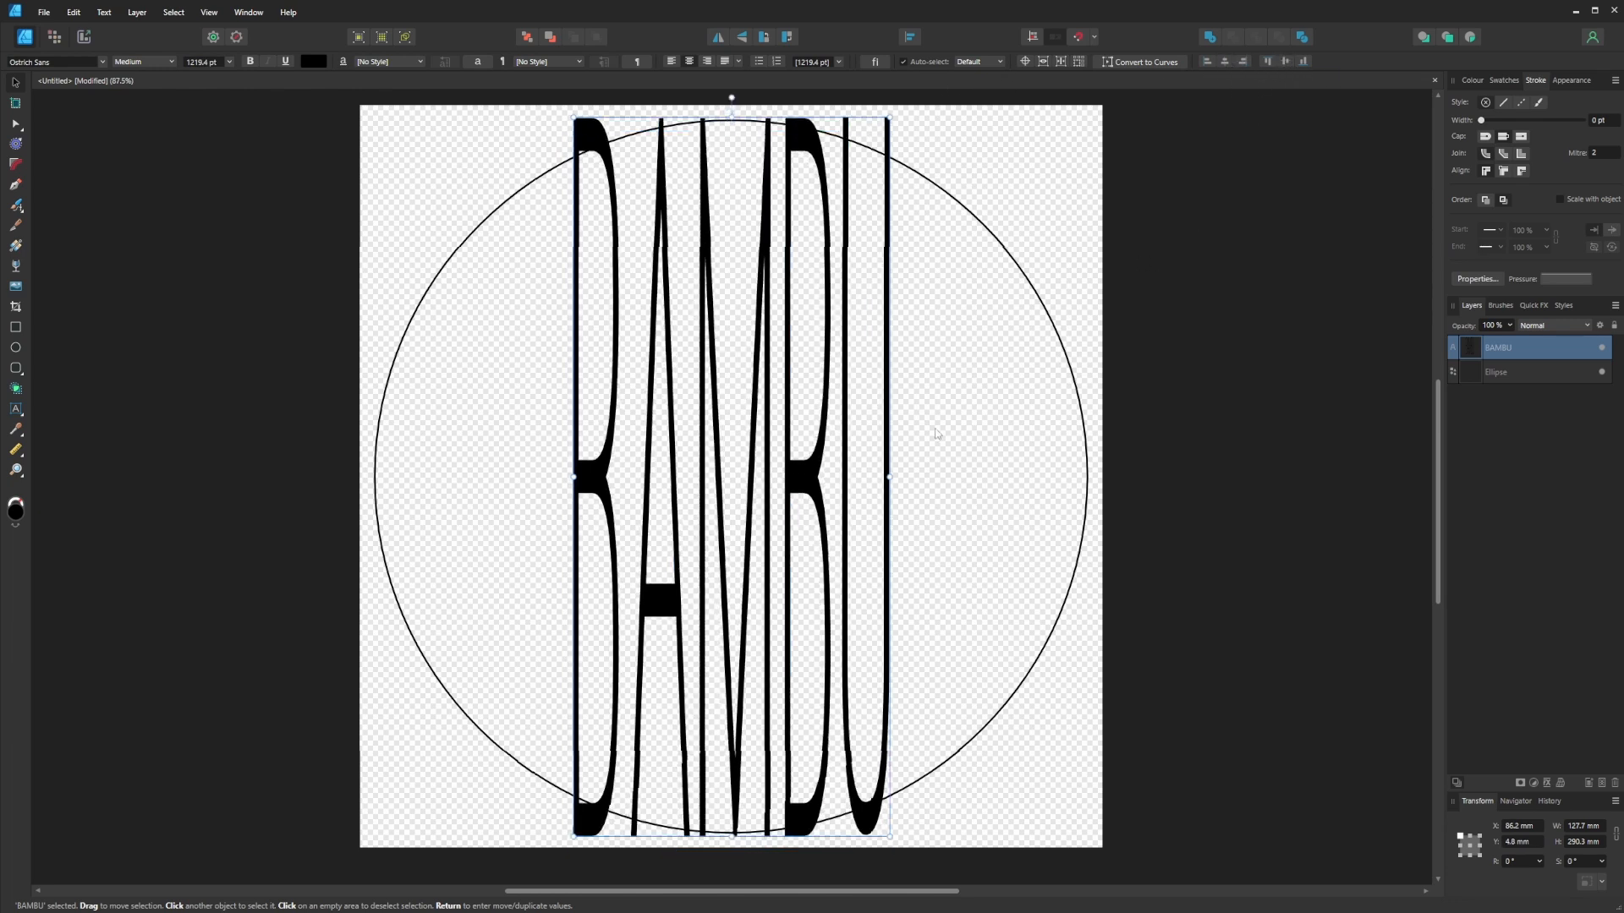
drag(731, 118, 733, 121)
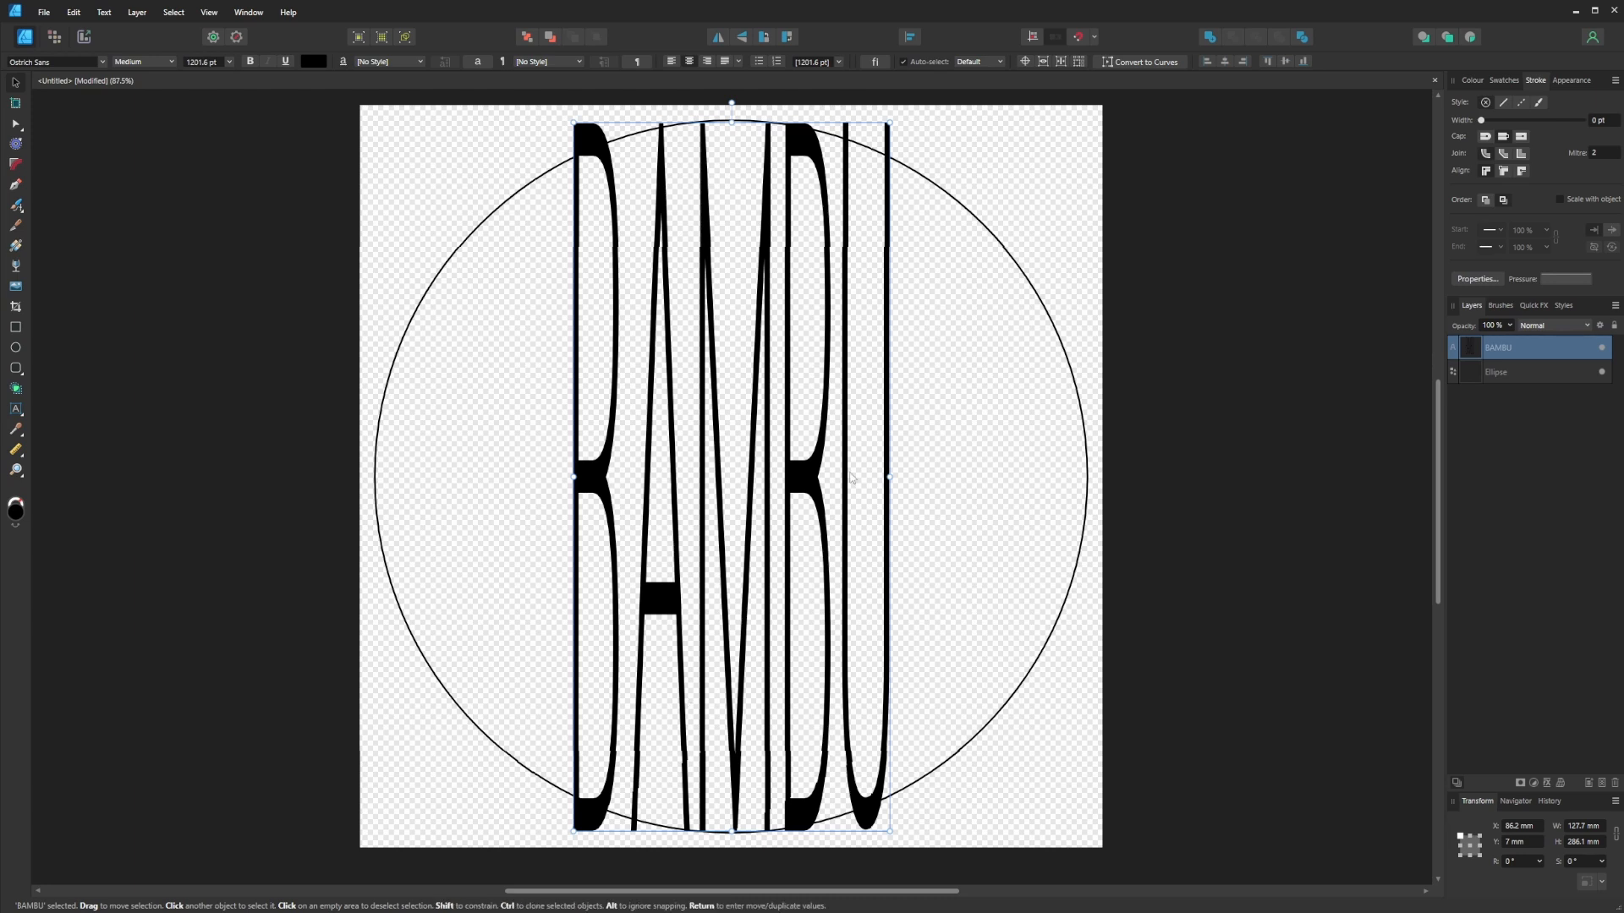
ctrl+drag(889, 477, 1010, 487)
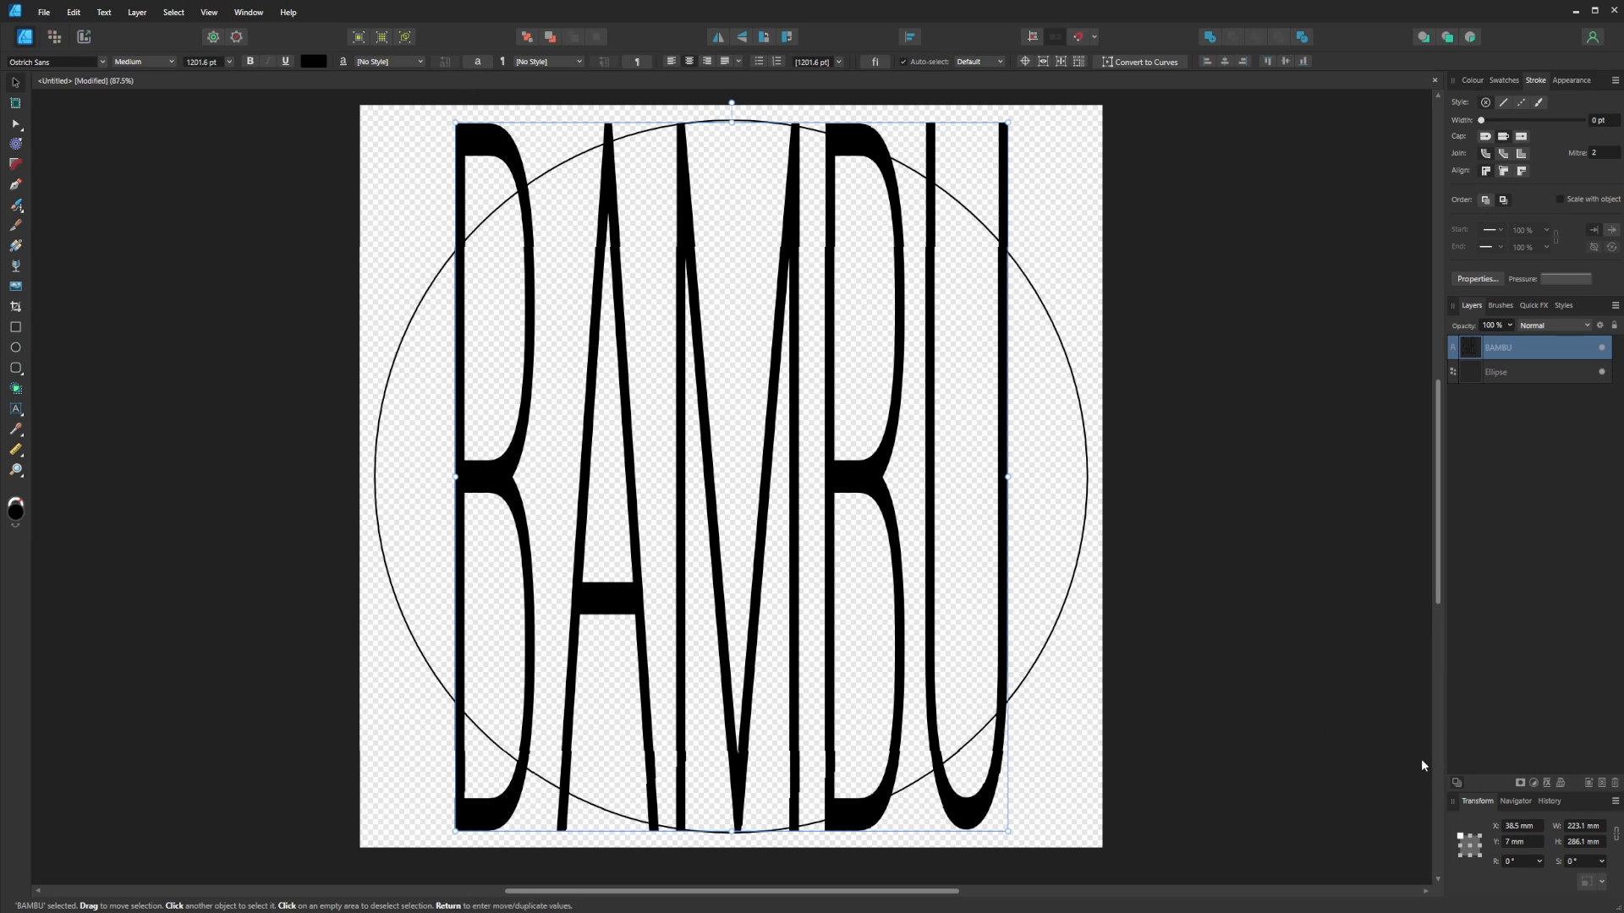
Apply a mesh warp with a central junction to the BAMBU text and move its two upper corner nodes down onto the circle.
click(1562, 784)
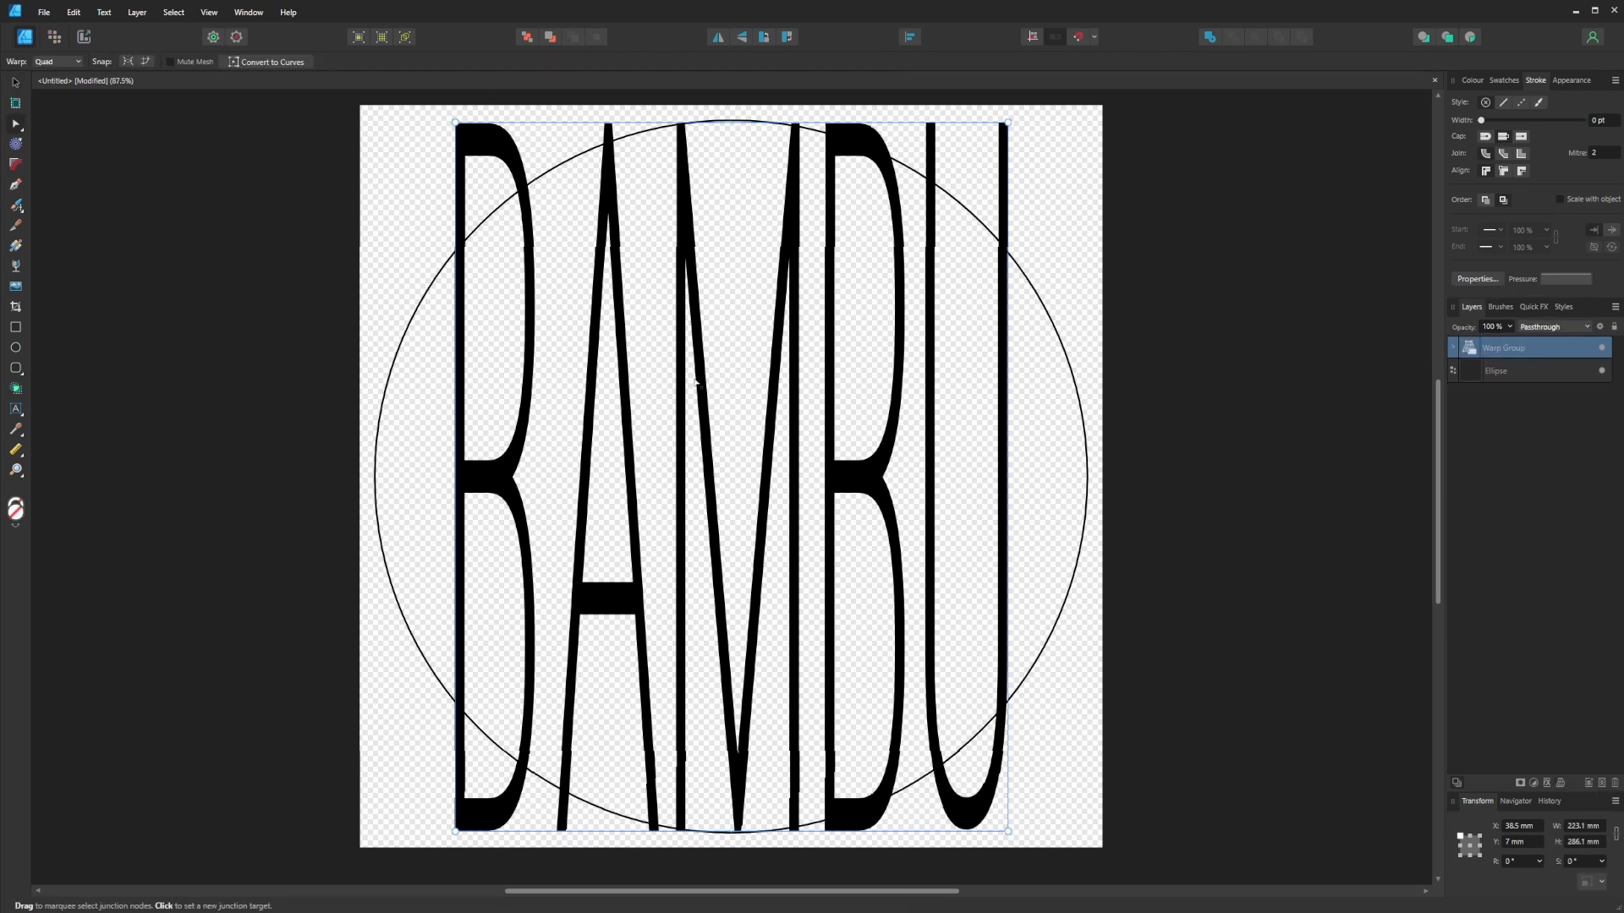
click(737, 473)
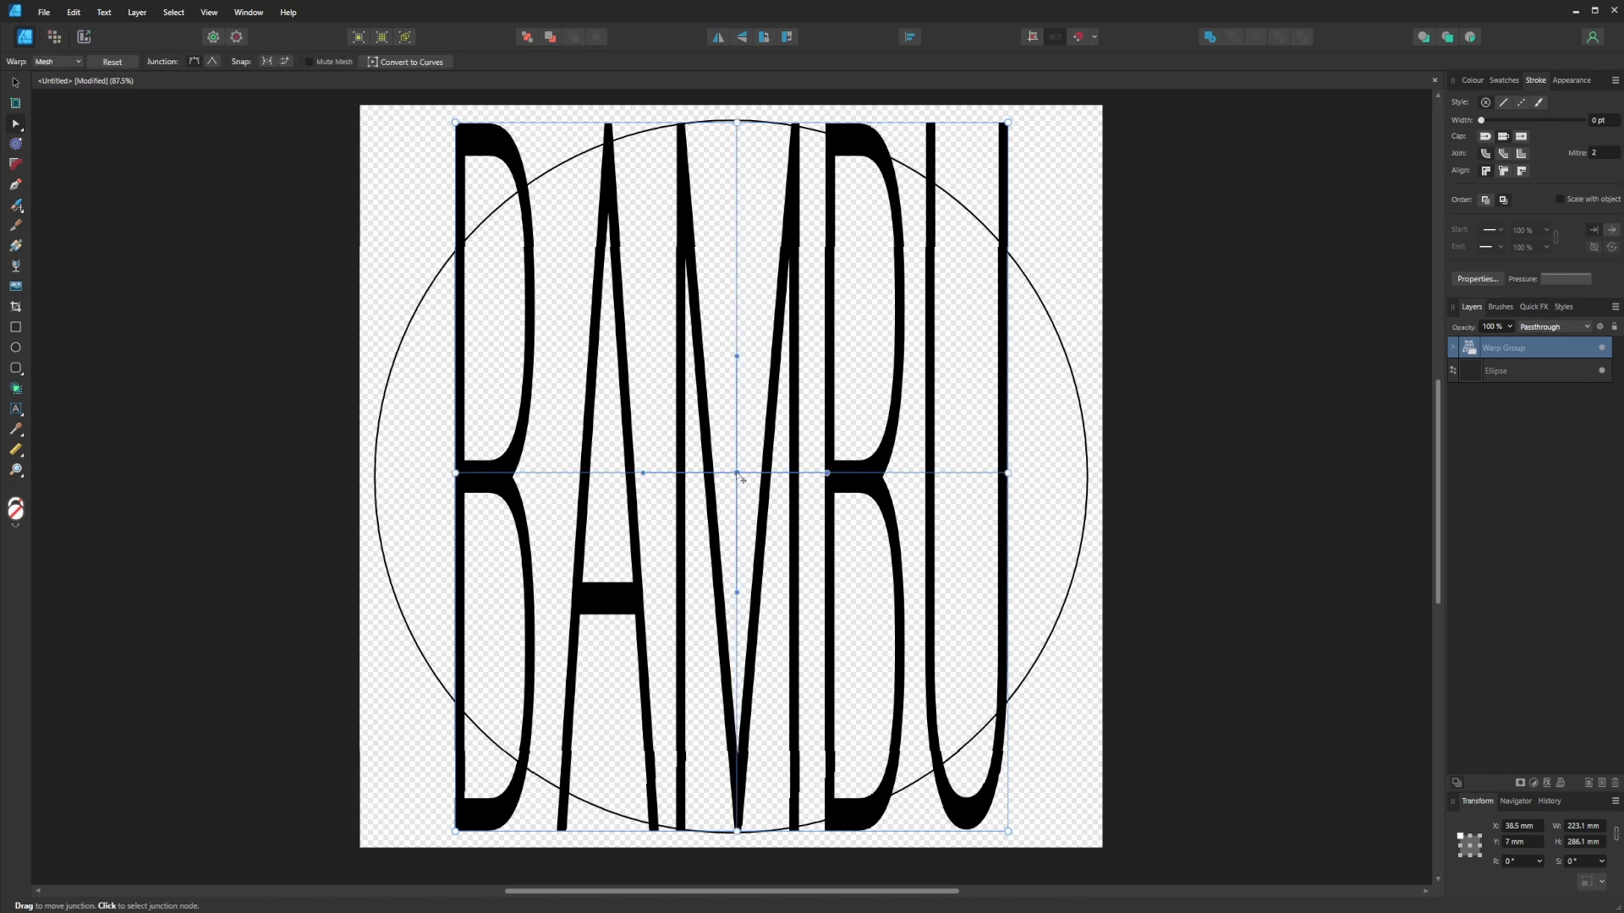
click(1009, 124)
click(458, 125)
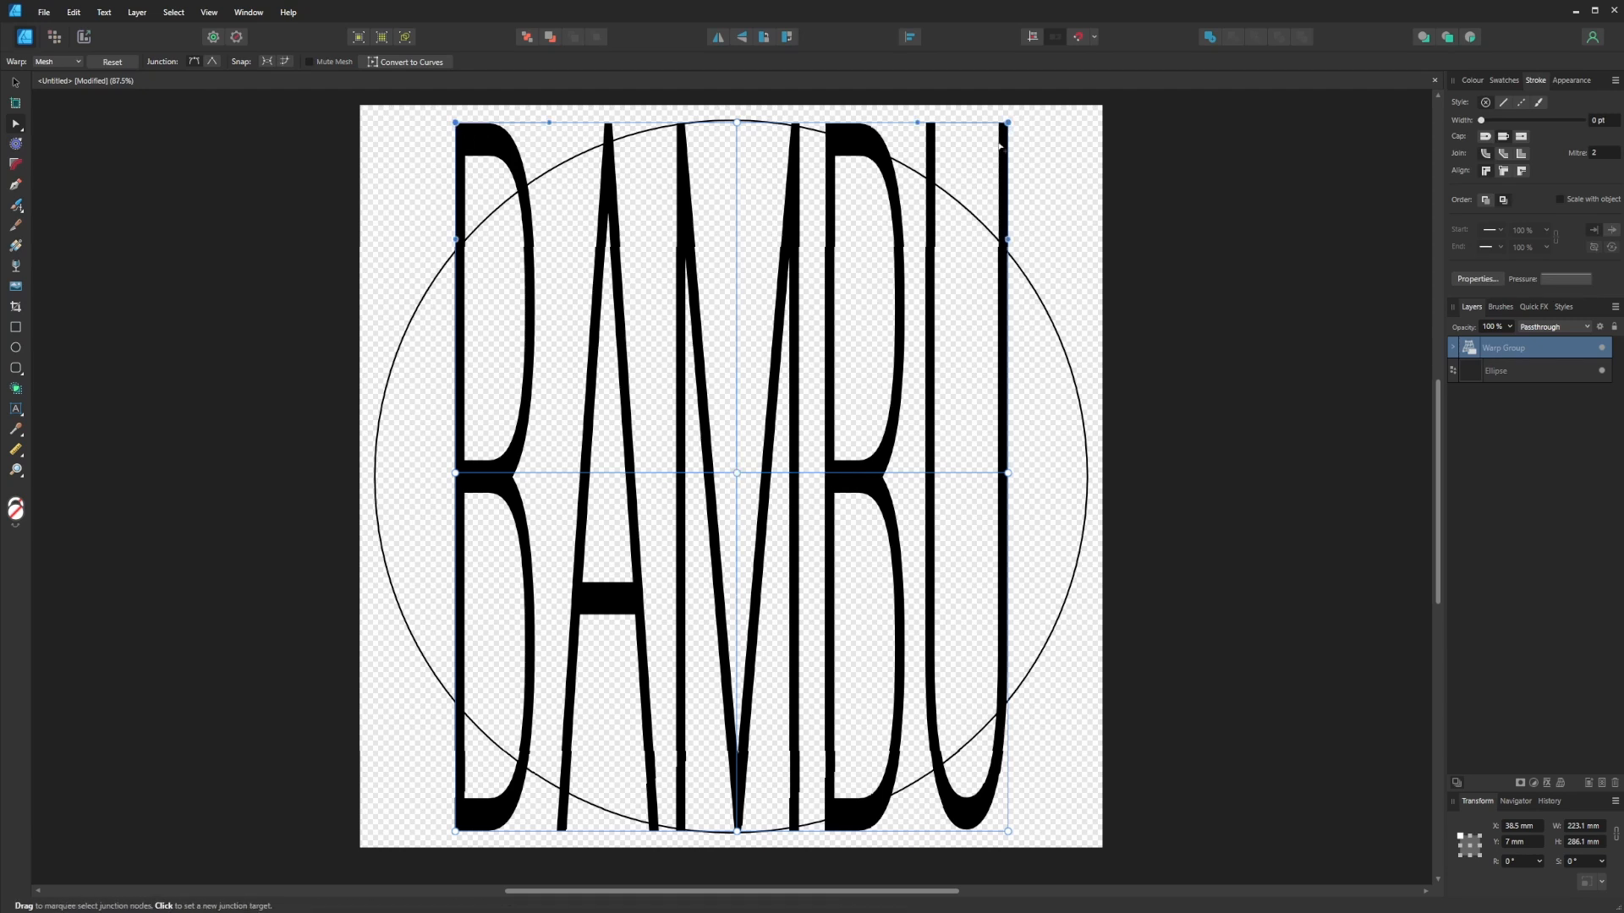
drag(1008, 123, 1000, 261)
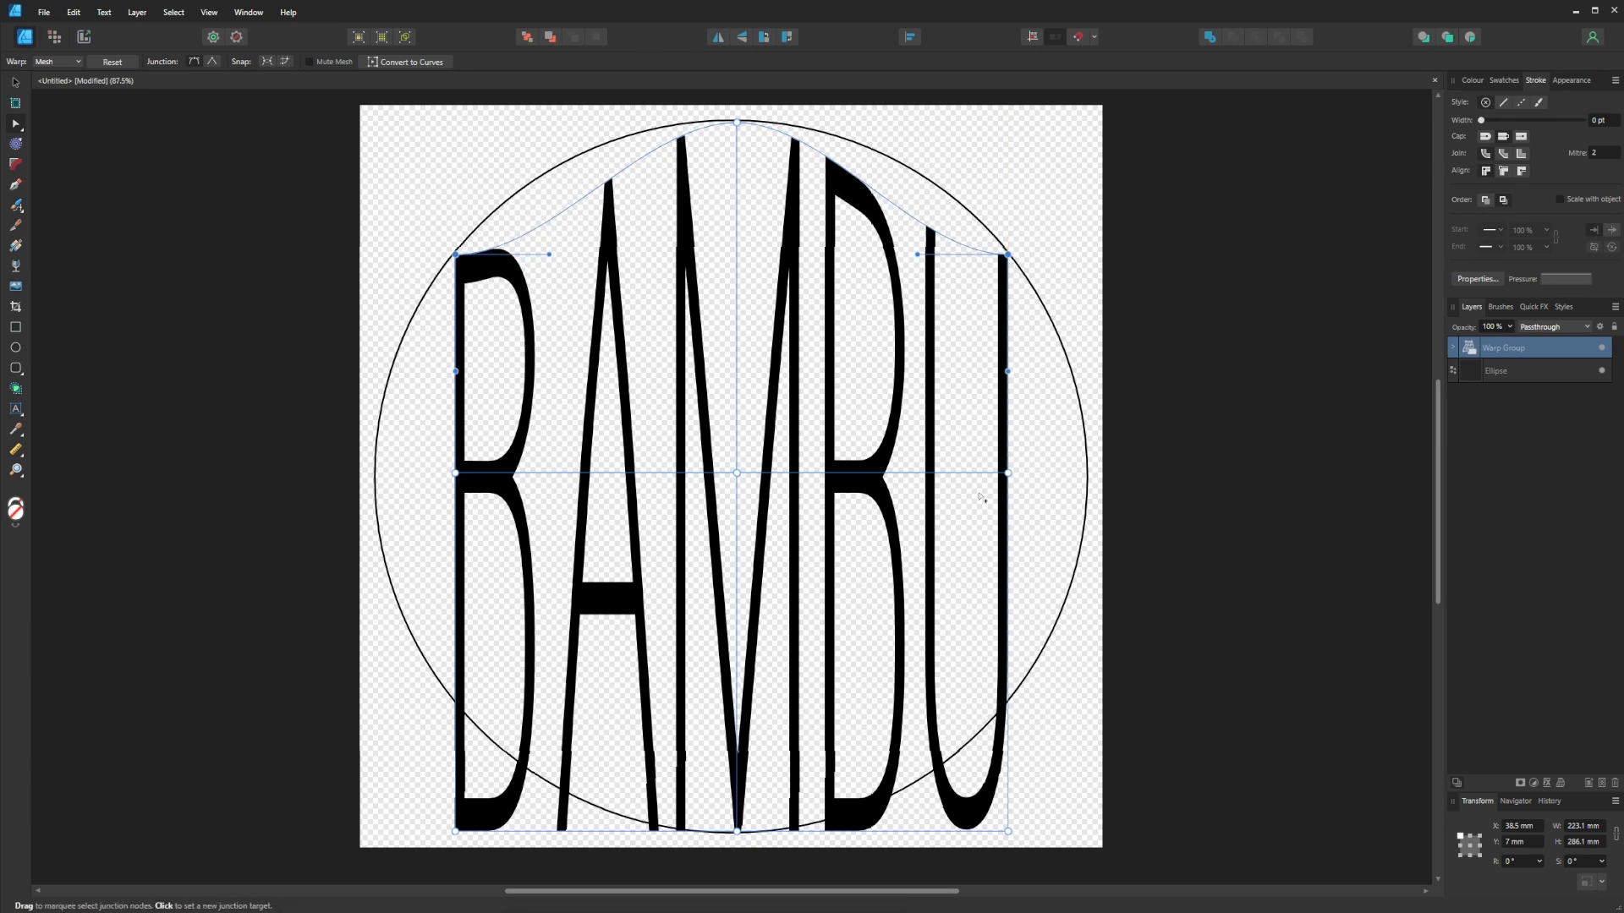
Move the BAMBU warp's two lower corner nodes straight up onto the circle's outline.
click(1009, 835)
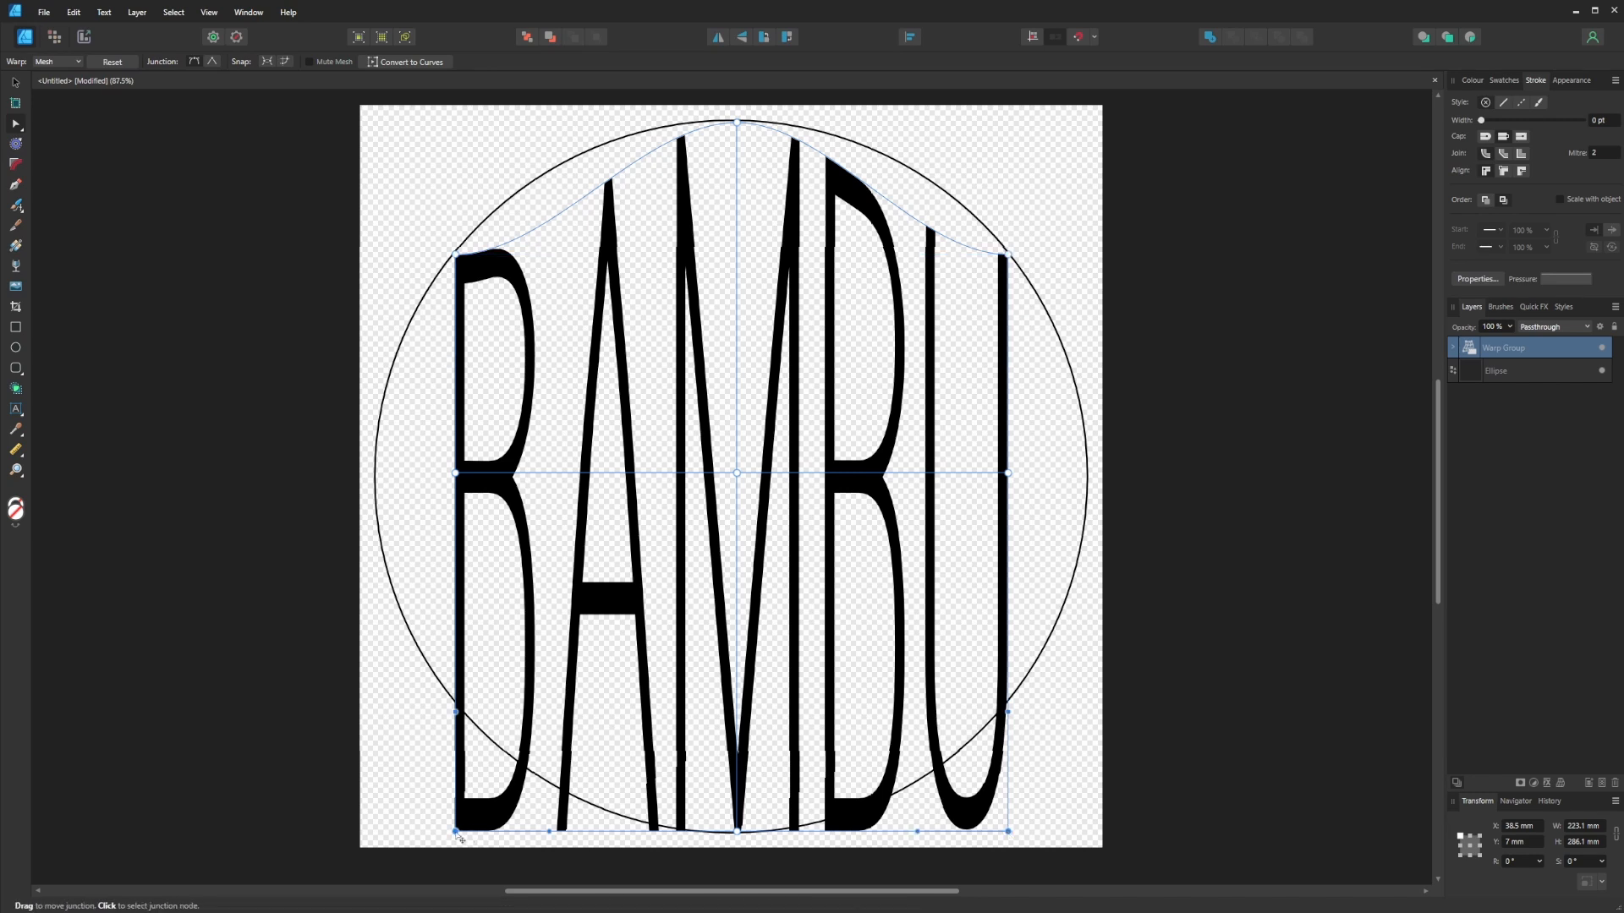
drag(458, 837, 468, 706)
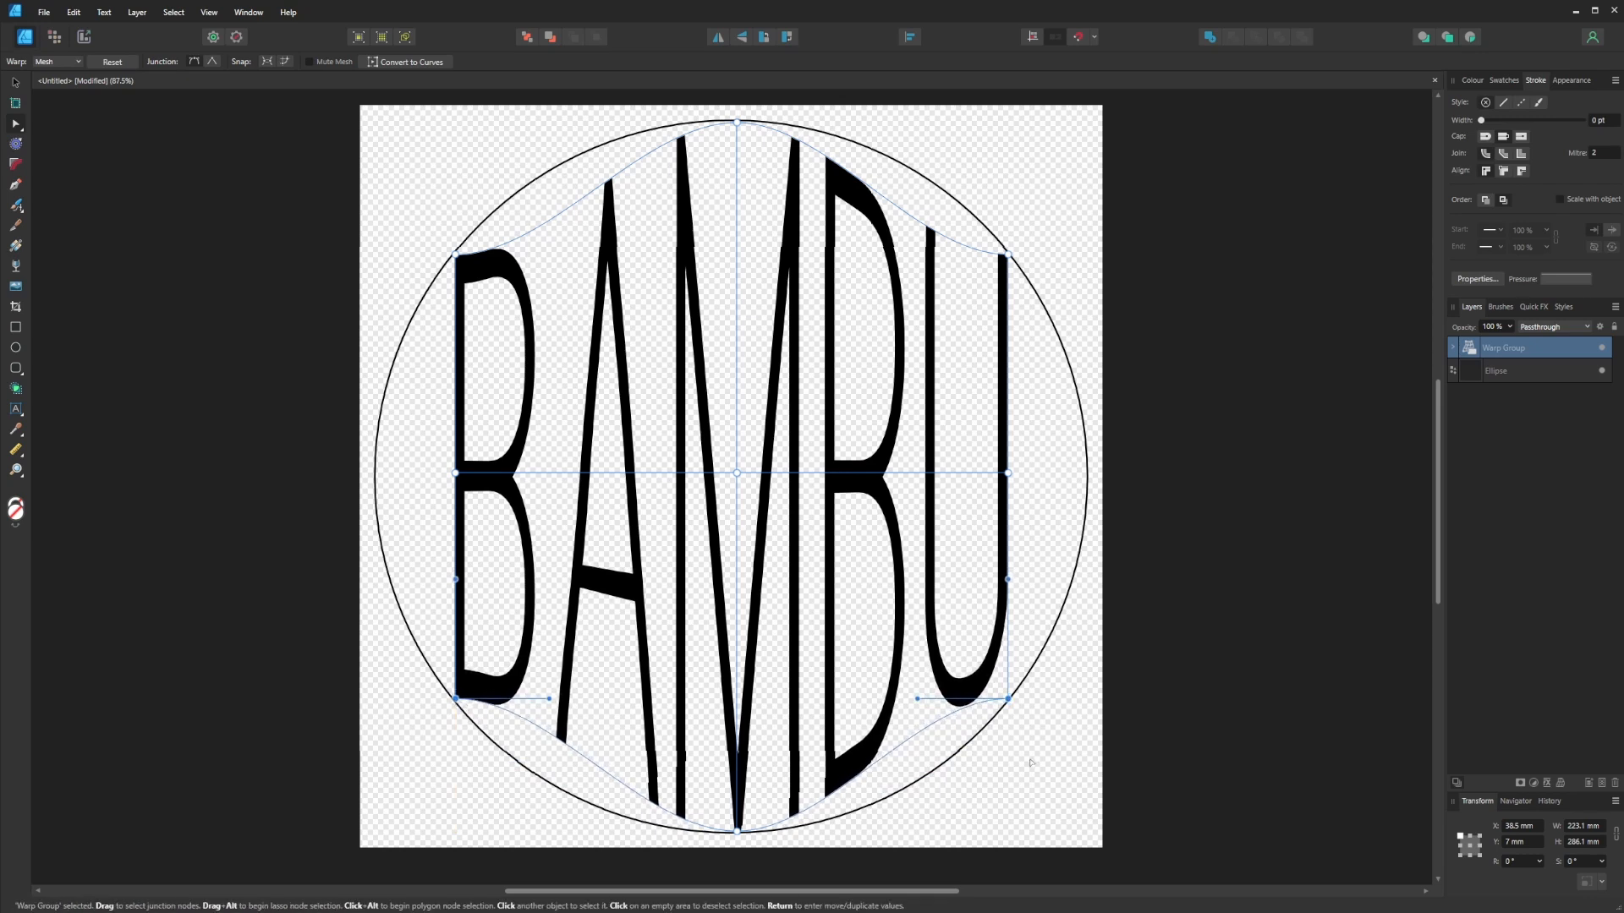
click(1031, 764)
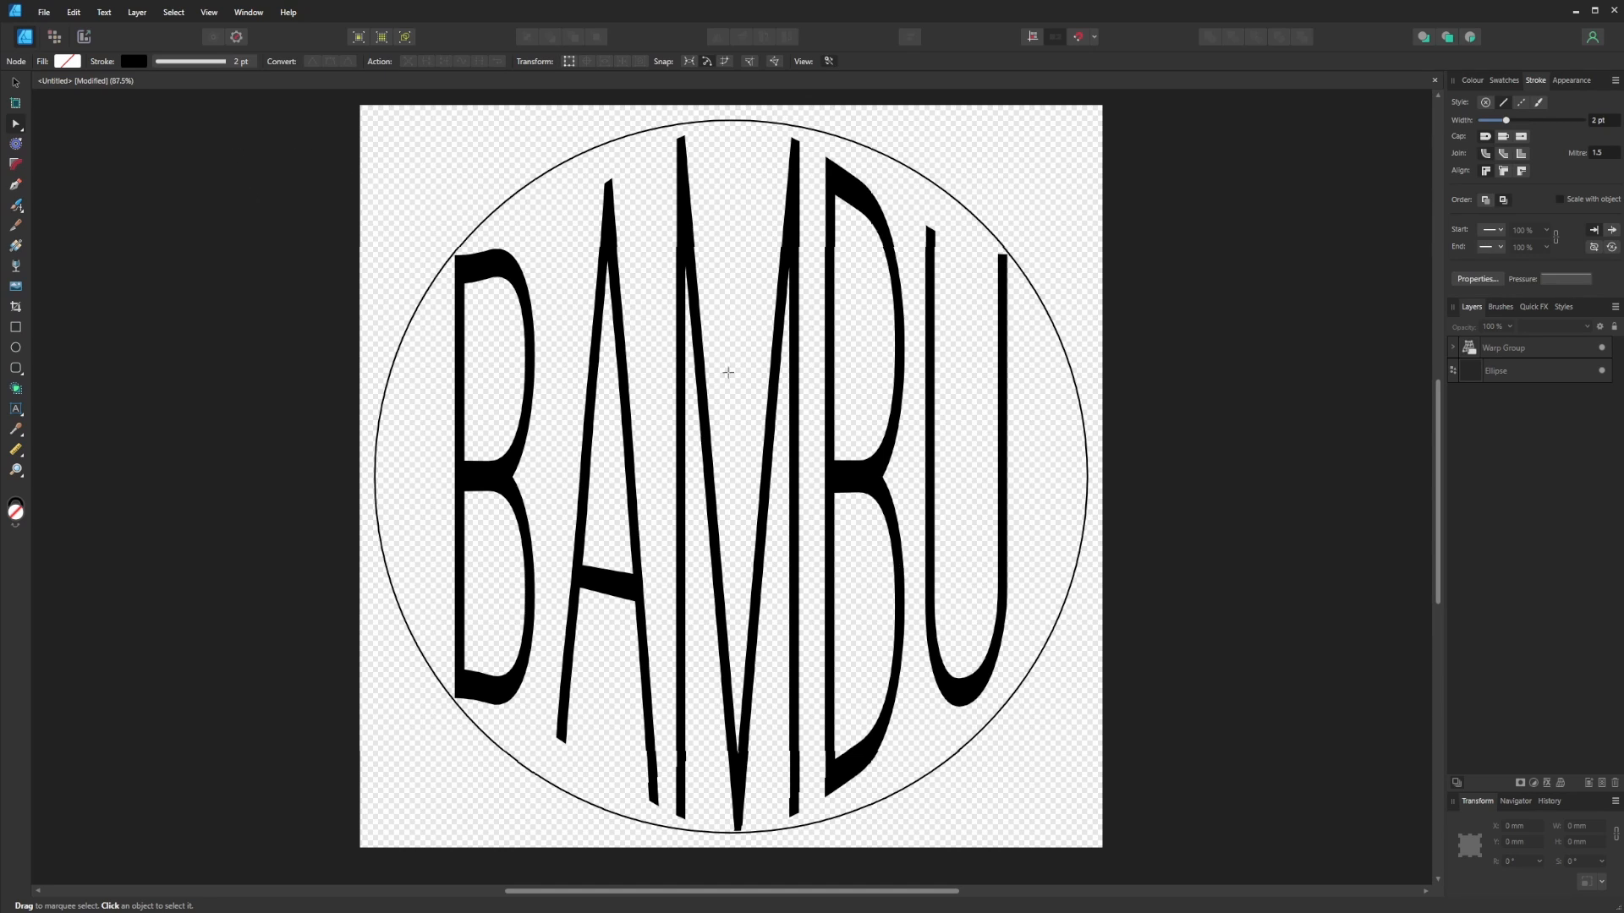
Bend the upper and lower edges of the BAMBU warp outward with the four corner nodes' curve handles to follow the circle.
click(902, 457)
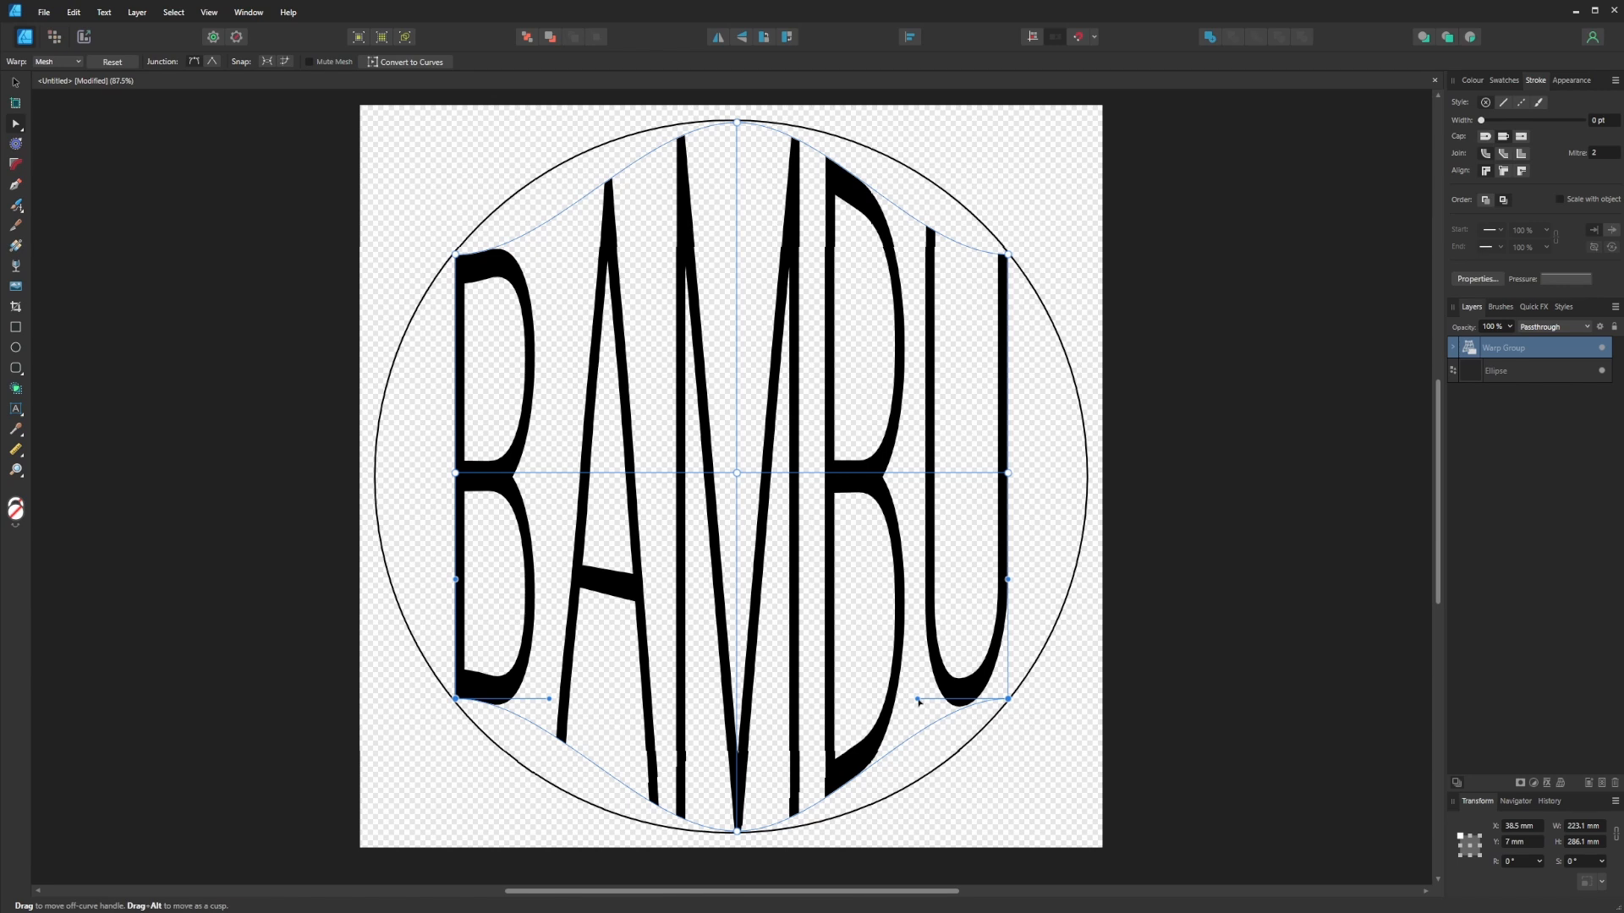
drag(919, 700, 944, 788)
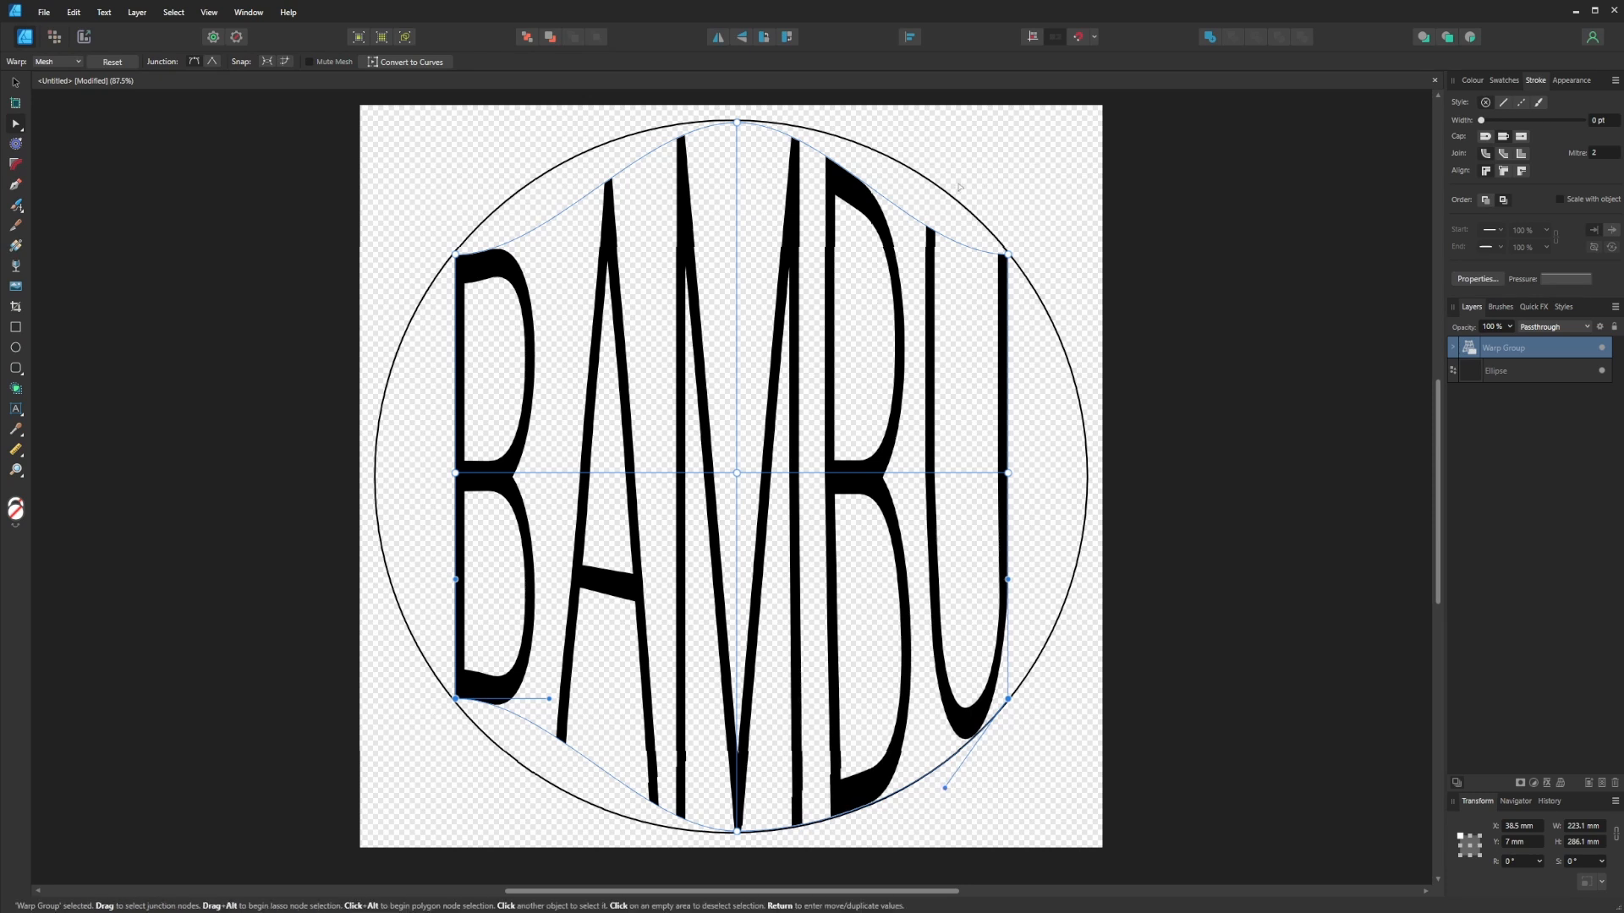
click(1006, 254)
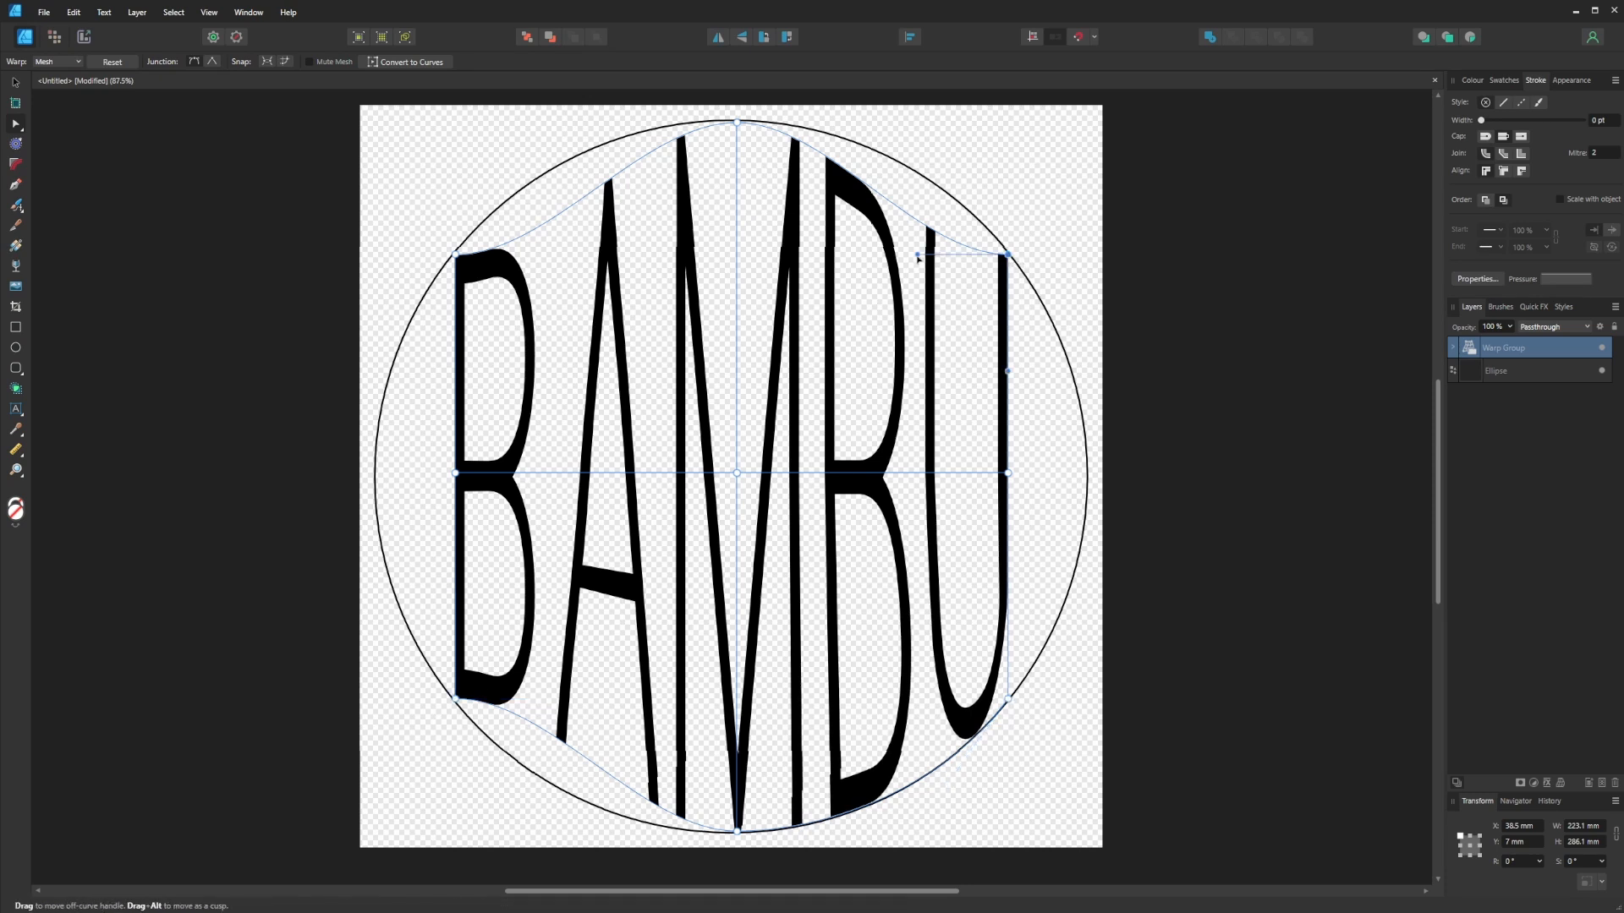
drag(918, 254, 904, 137)
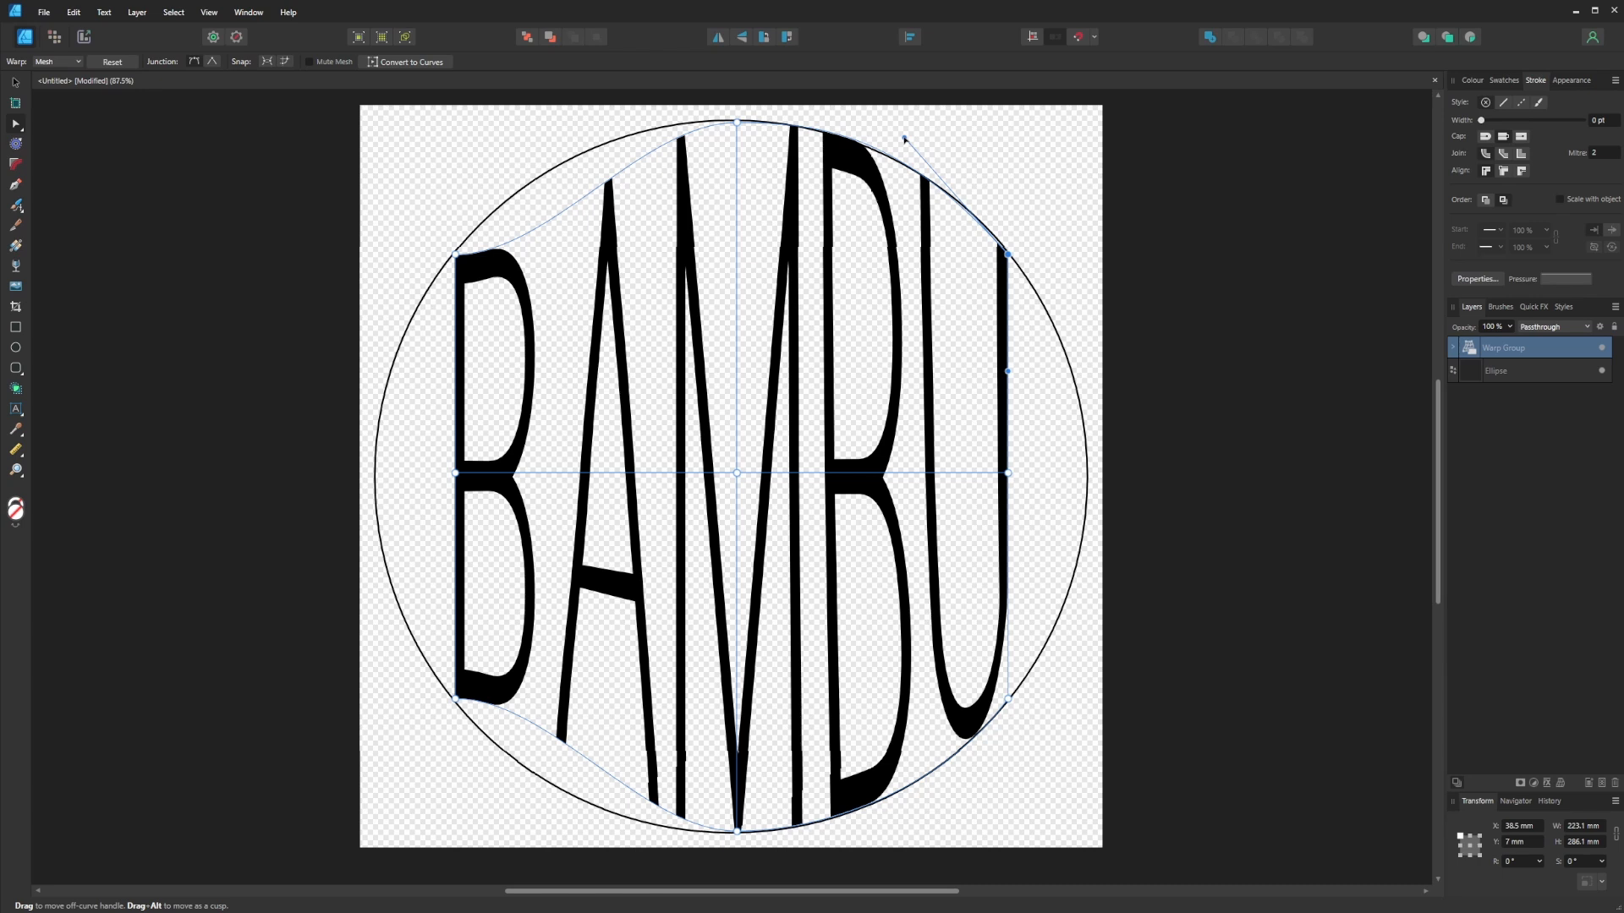
click(455, 698)
drag(548, 701, 526, 793)
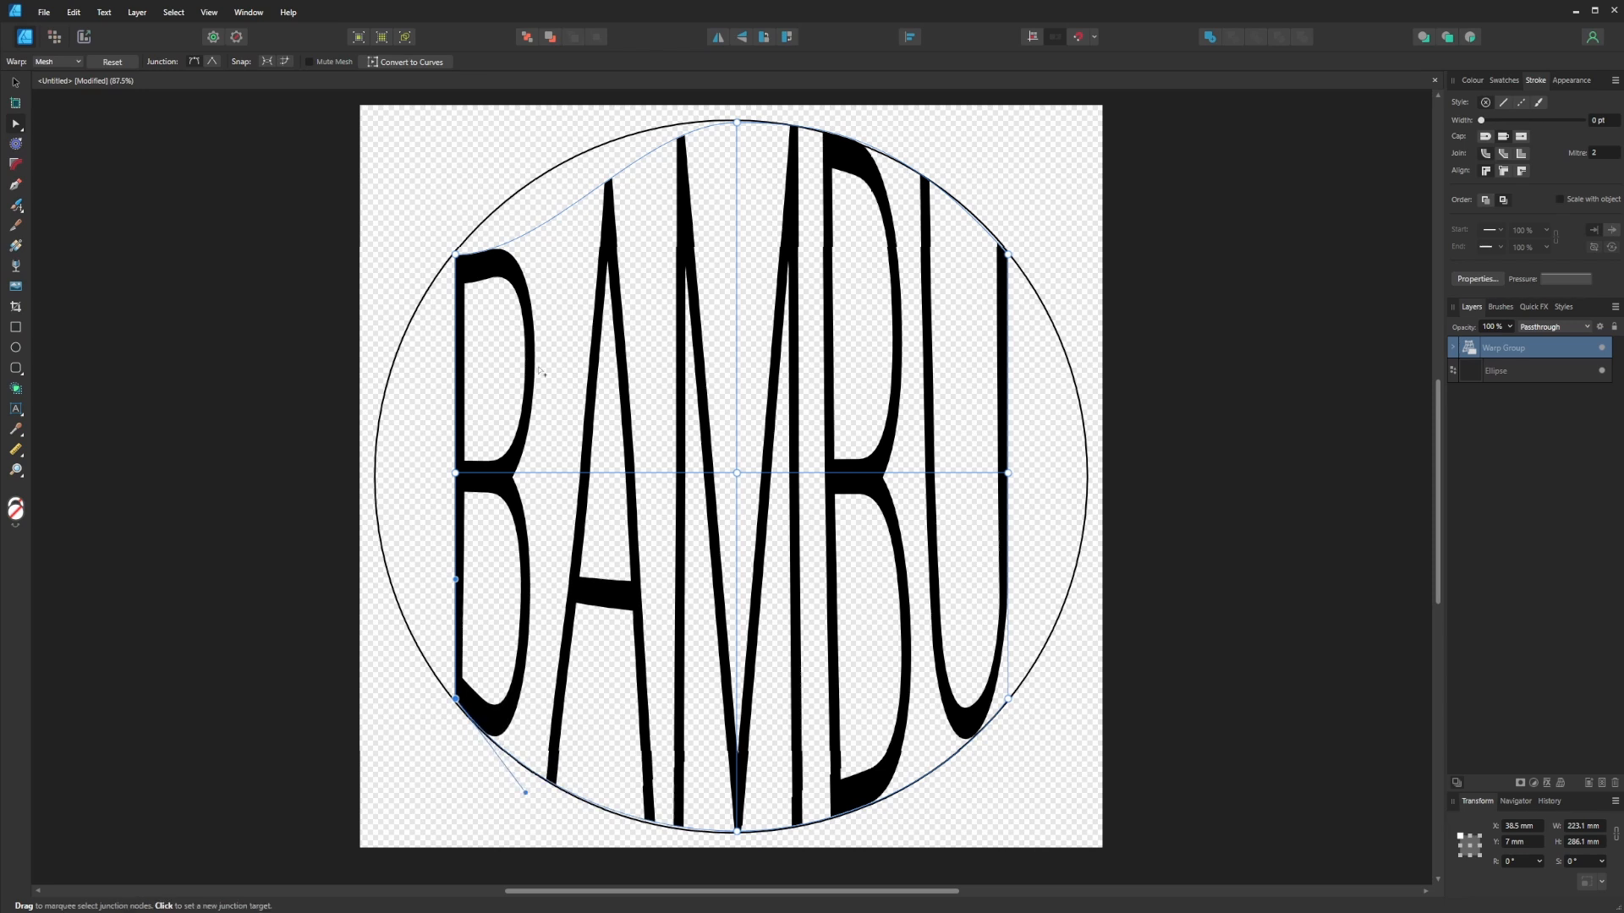
click(457, 253)
drag(549, 254, 534, 155)
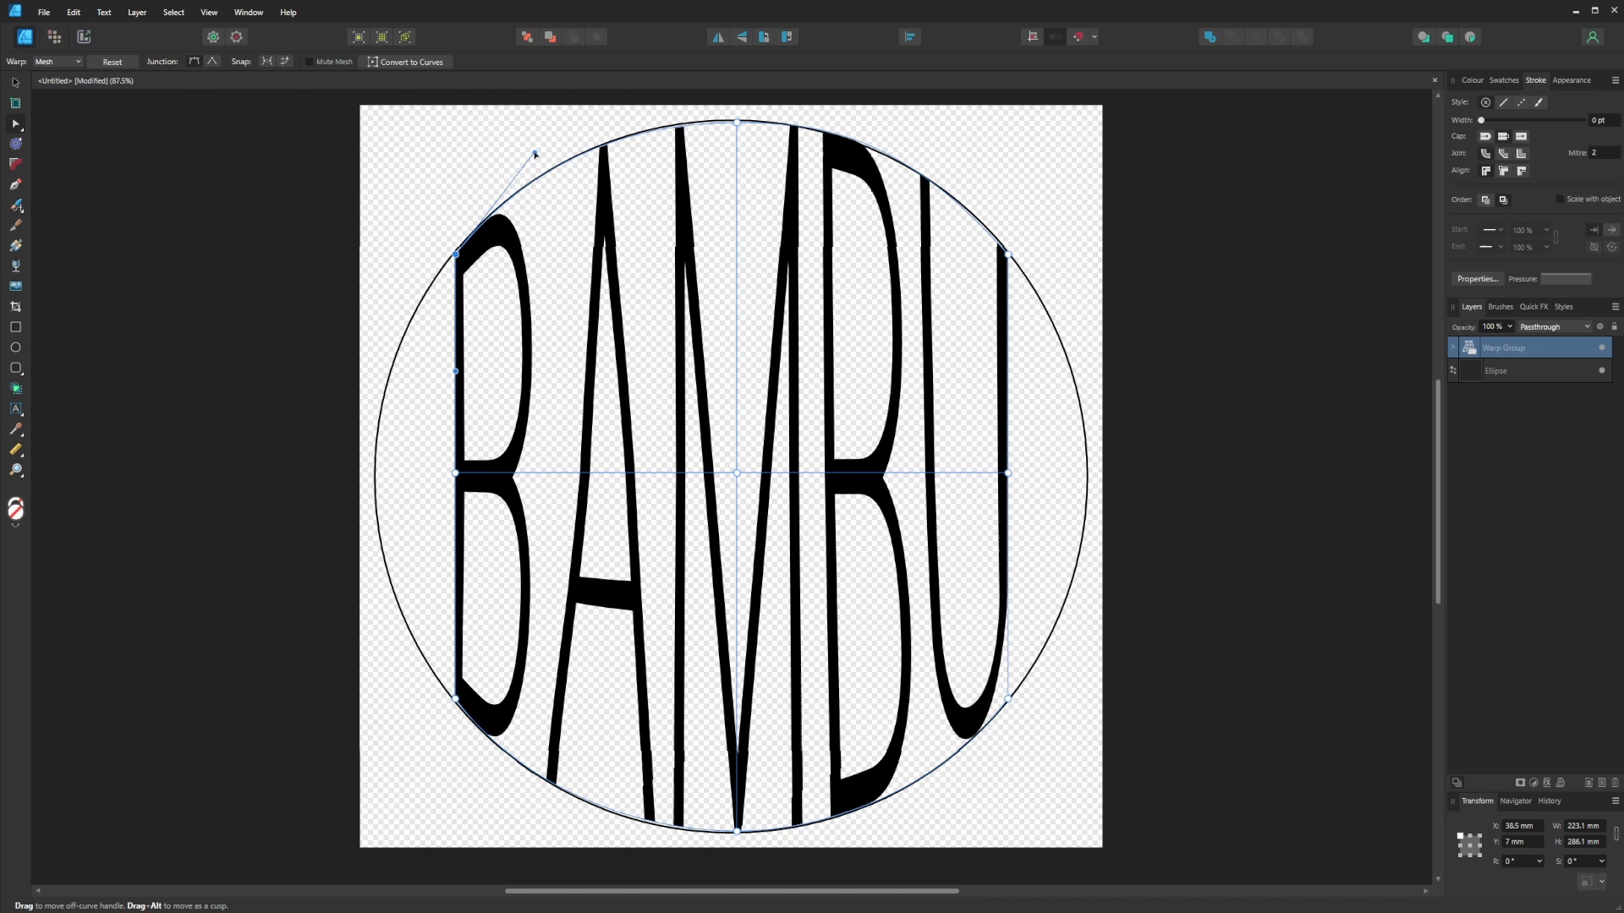
click(736, 124)
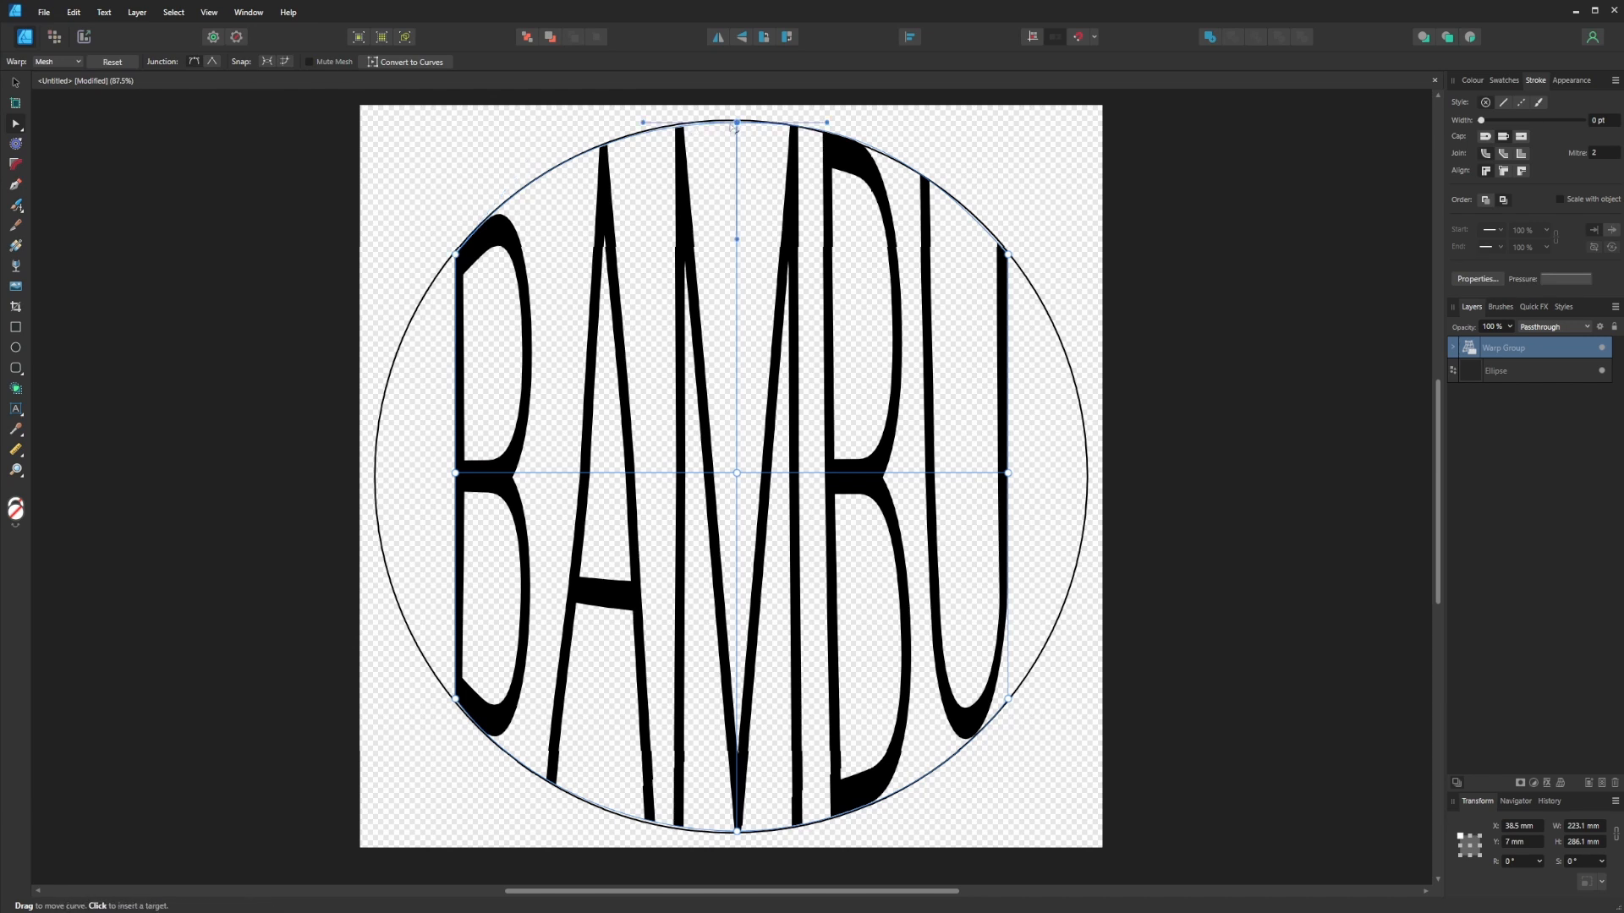
drag(643, 122, 644, 123)
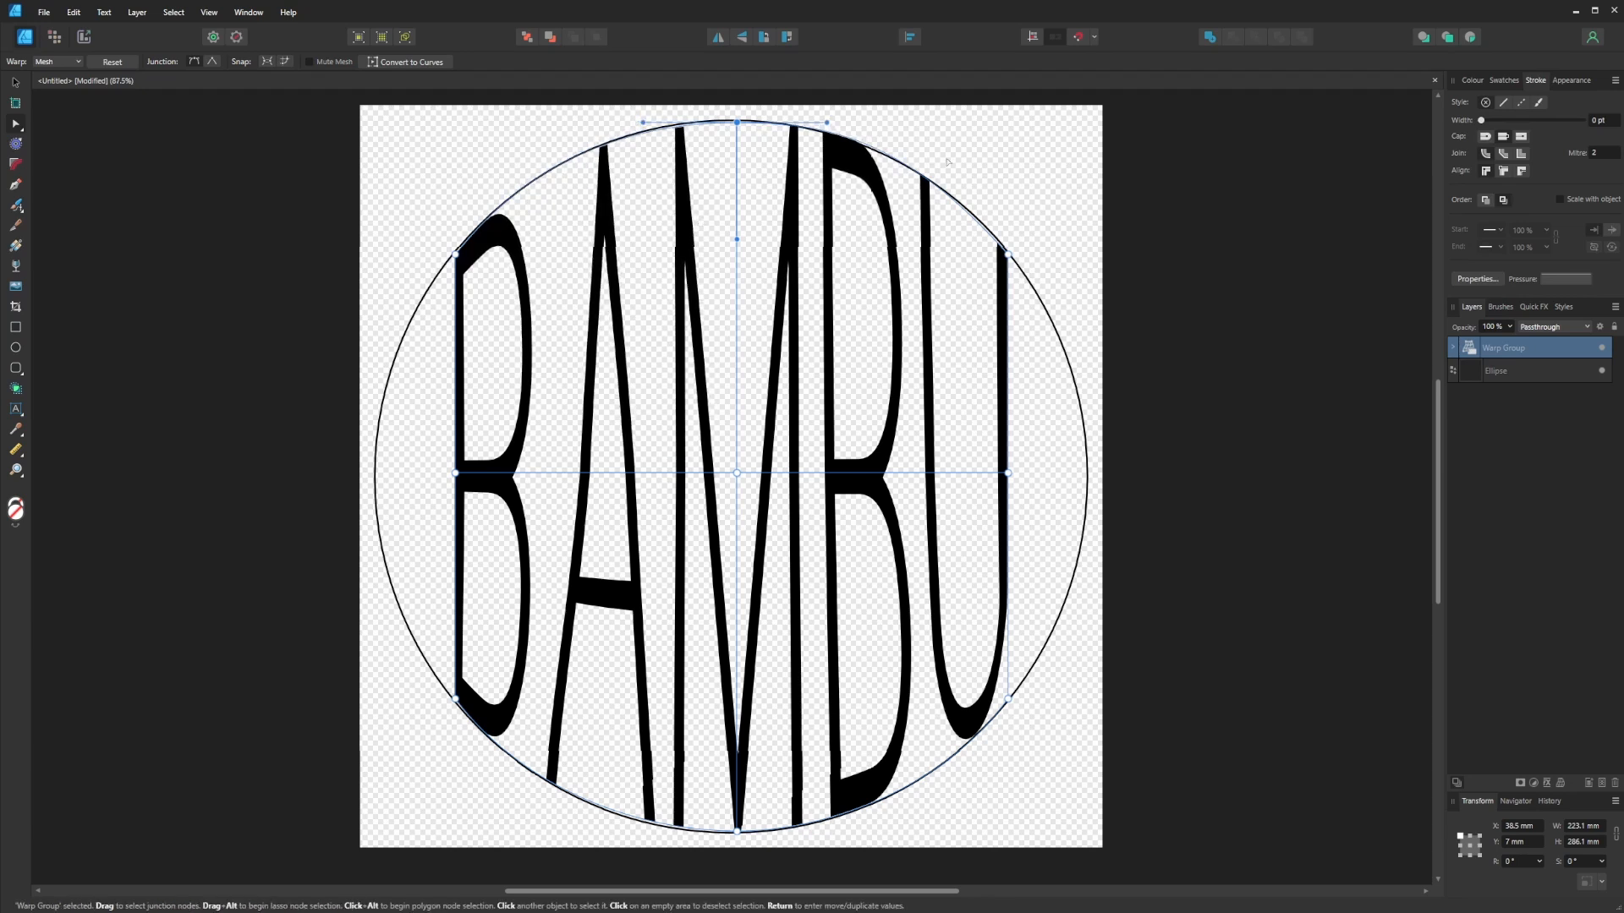
click(1062, 364)
click(1029, 185)
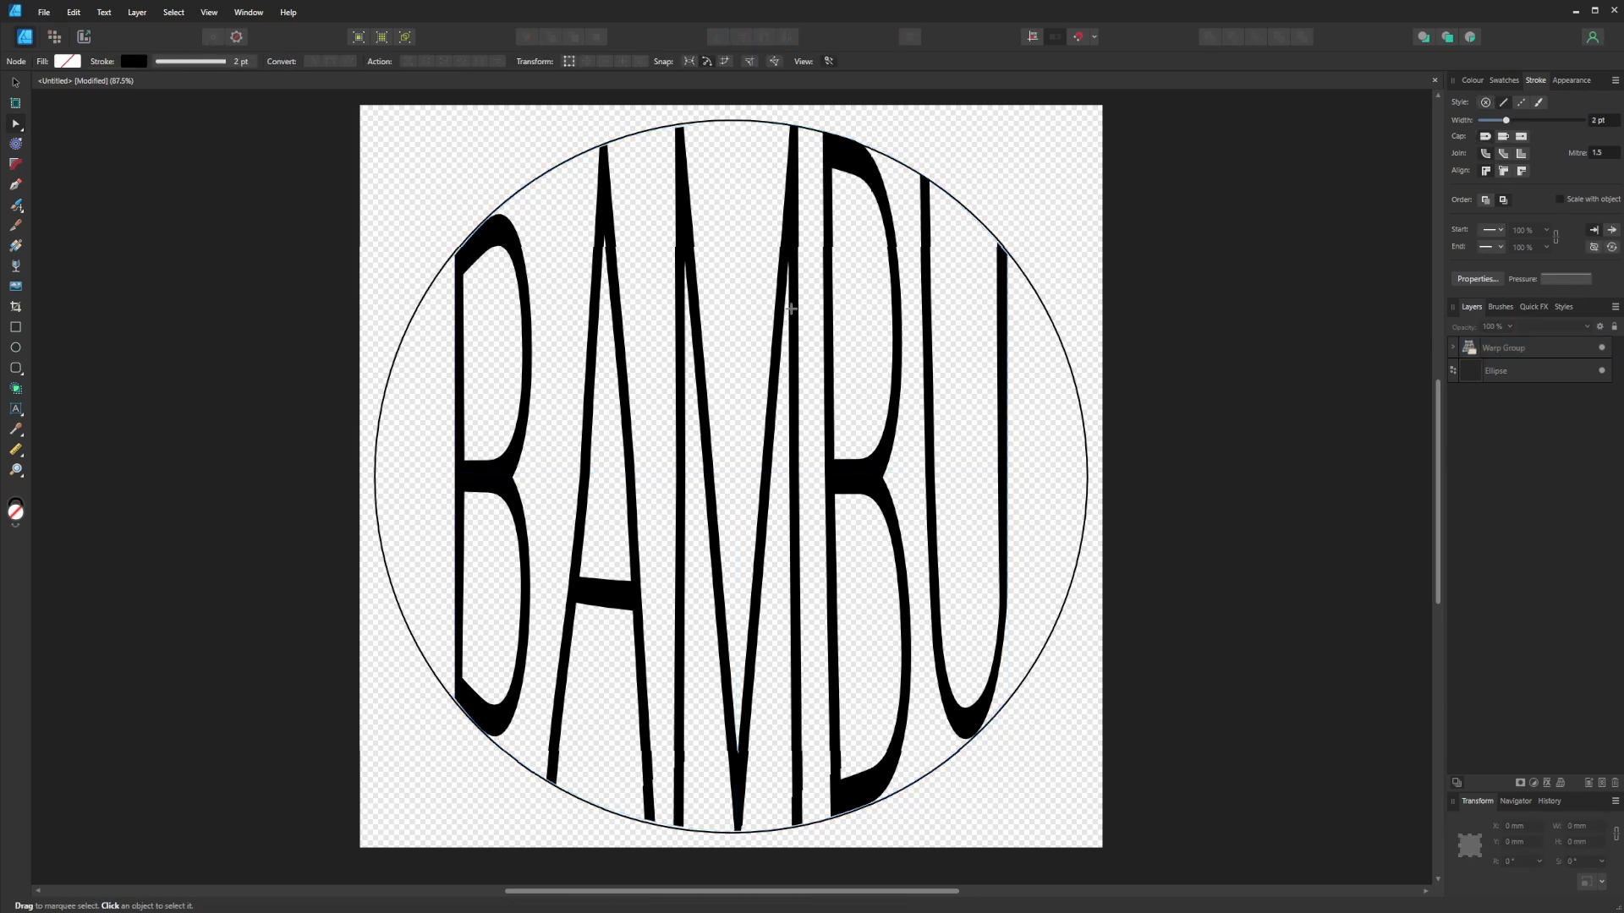
Hide the BAMBU warp group and add large art text reading LAB inside the circle.
click(1602, 349)
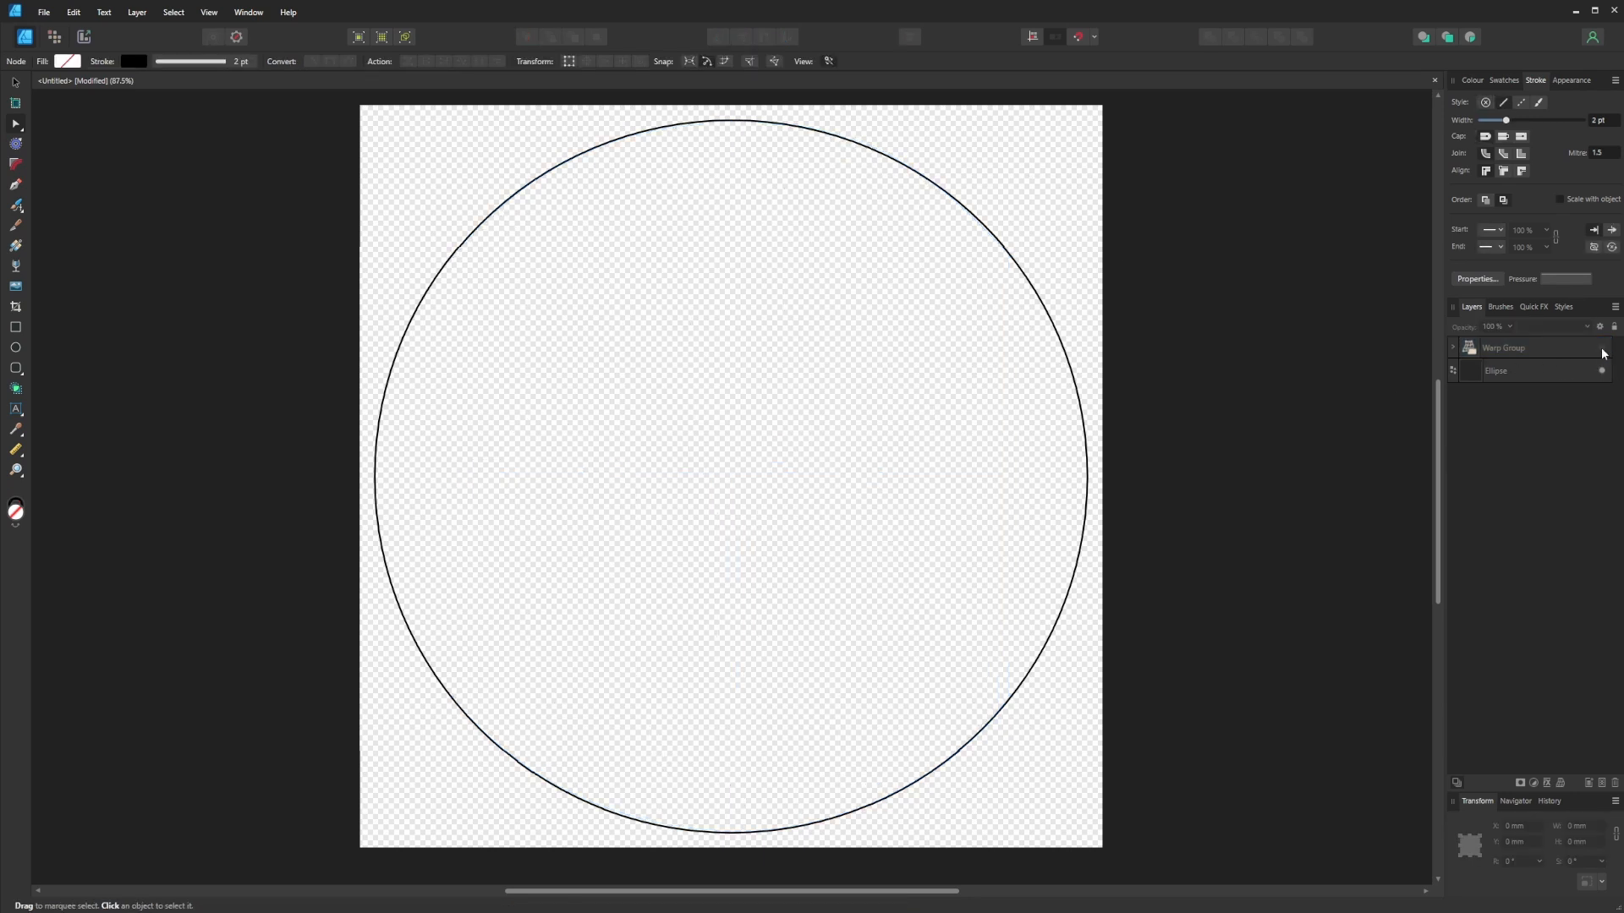
click(16, 411)
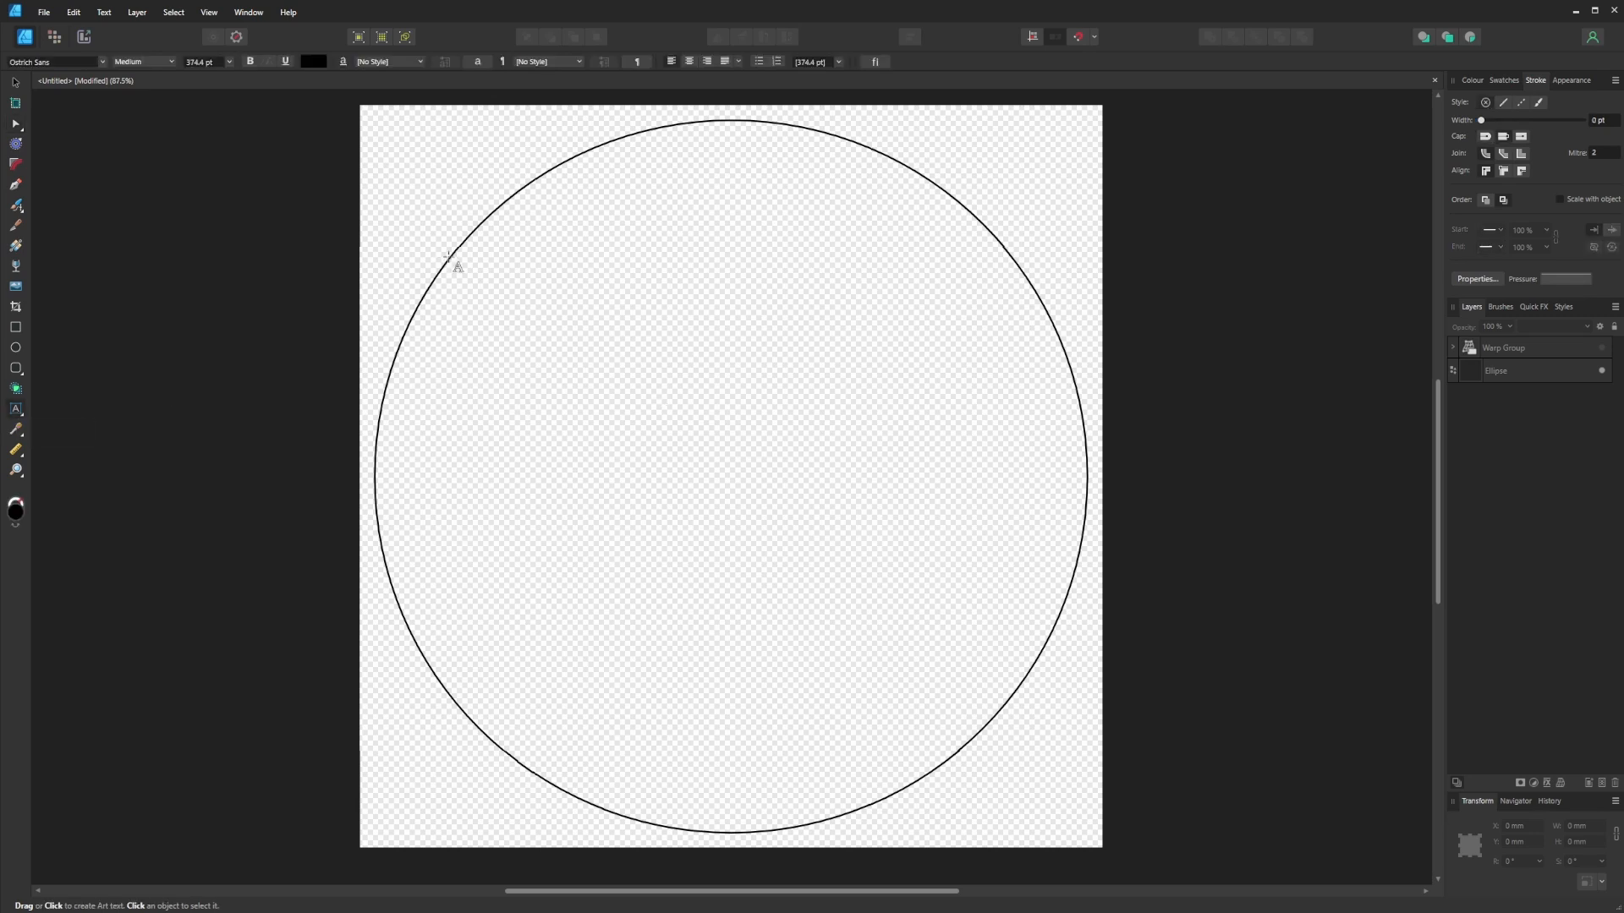
drag(449, 256, 663, 597)
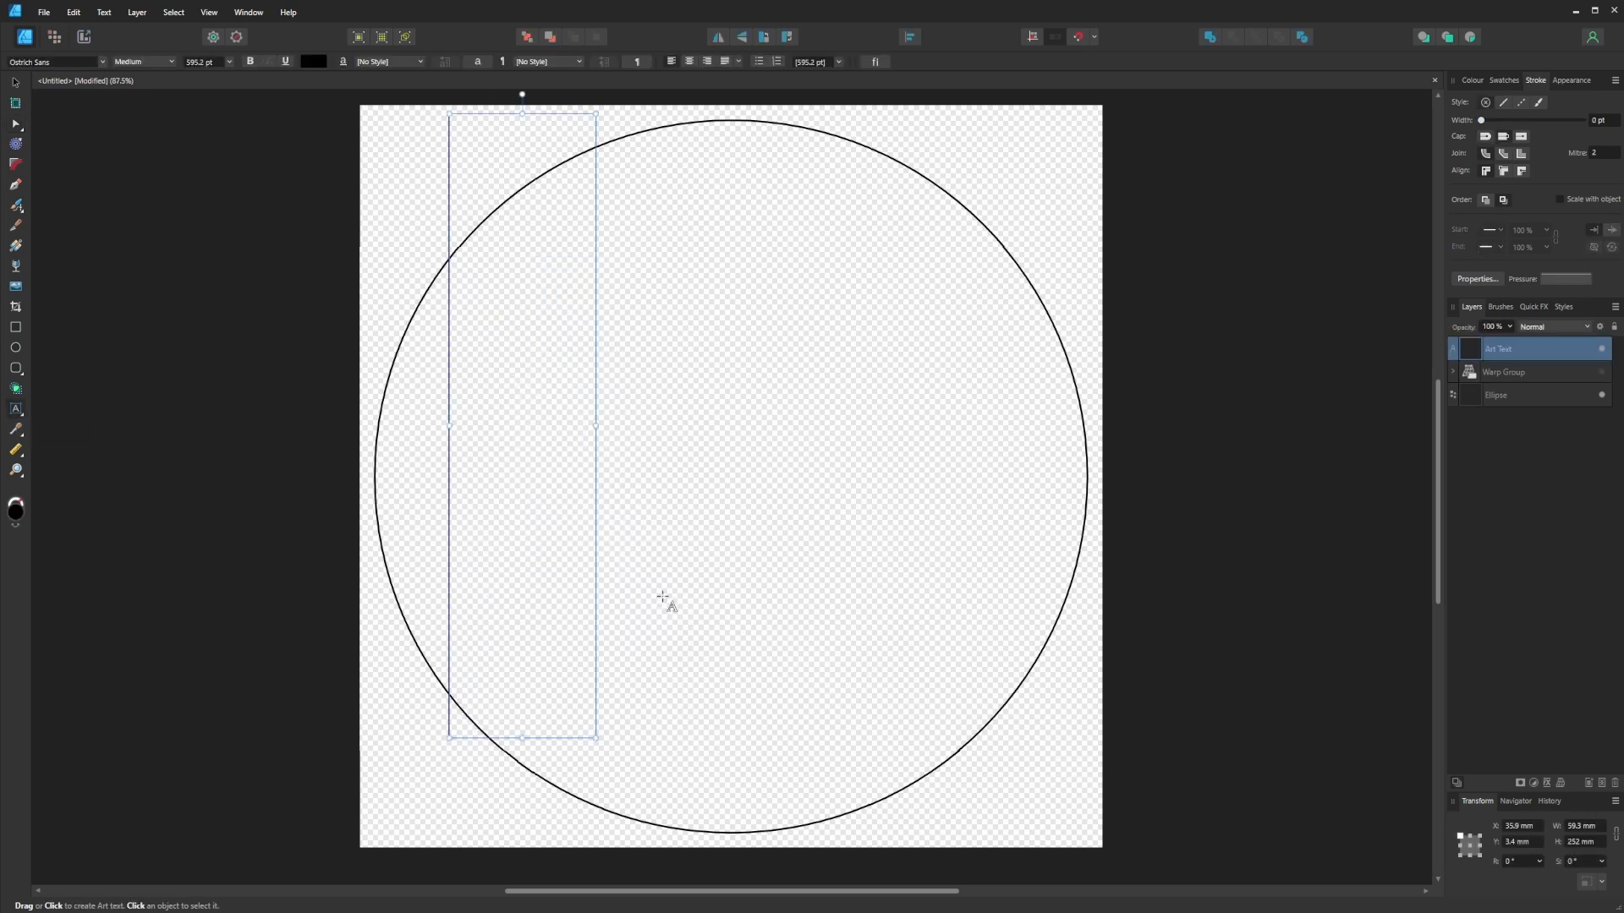
text(LAB)
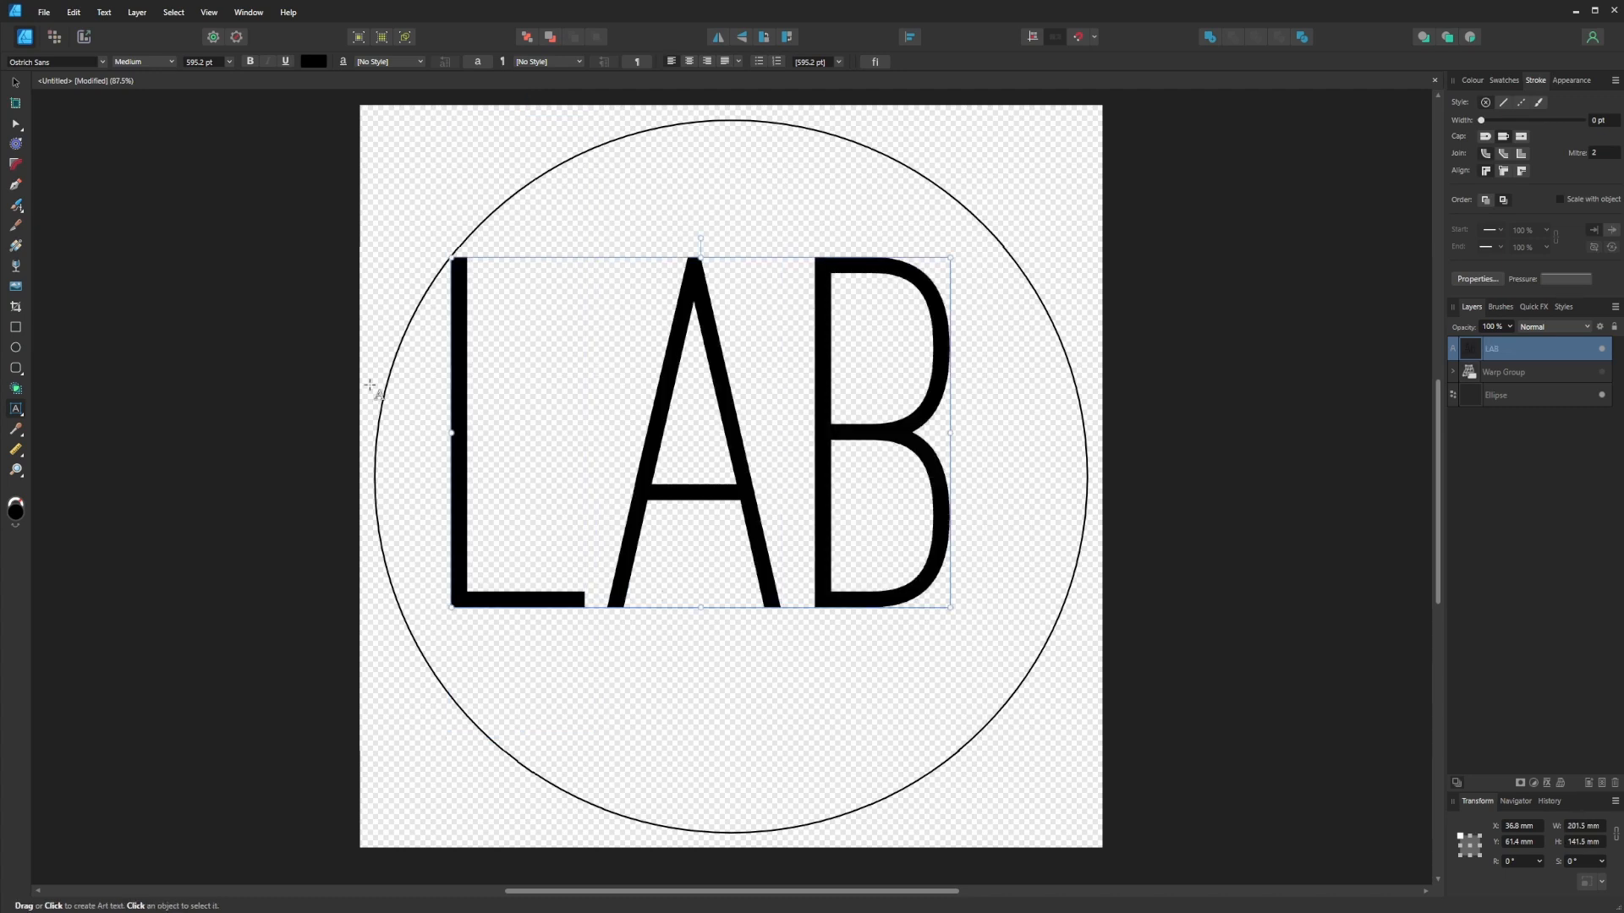
Centre the LAB text on the page and resize it about its centre to about 216 mm wide and 286 mm high.
click(16, 83)
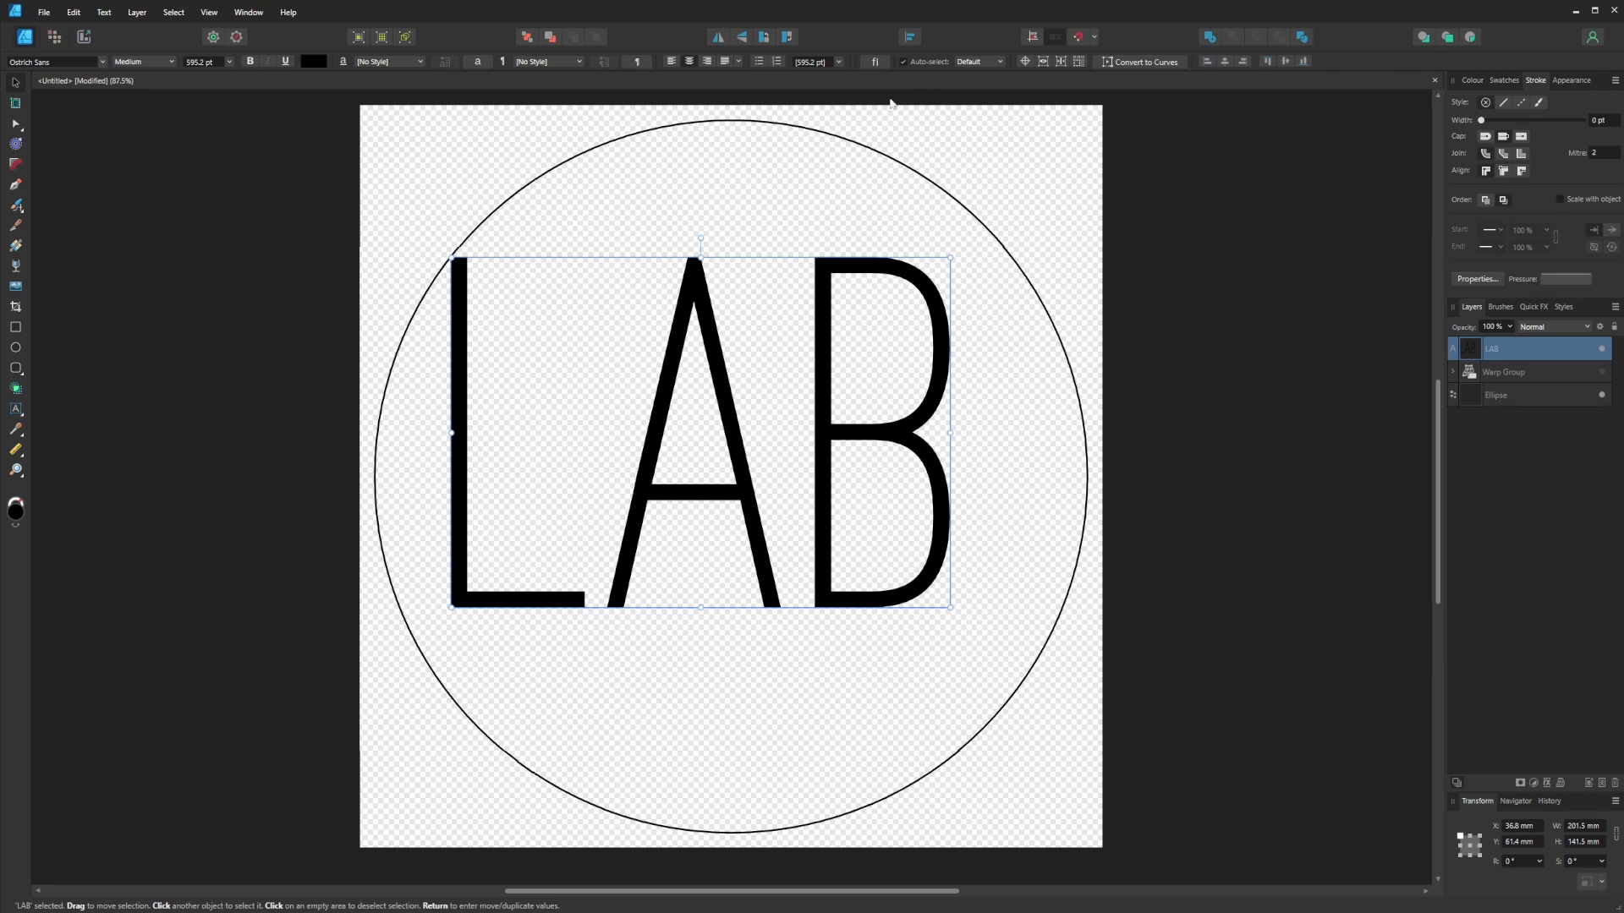
click(1226, 61)
click(1285, 61)
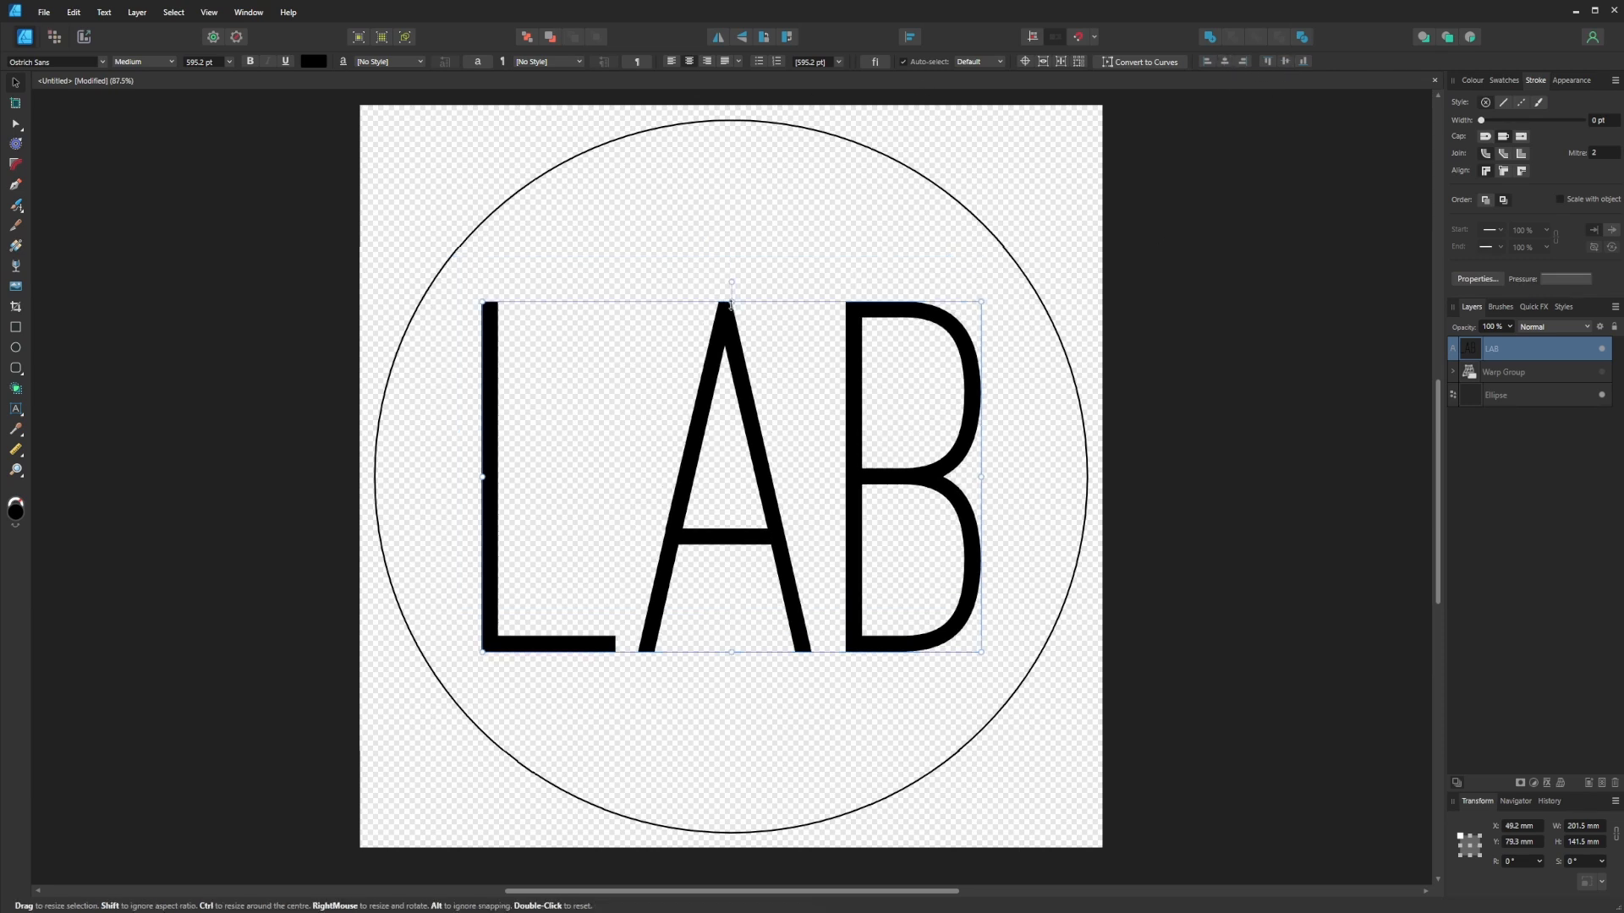
ctrl+drag(732, 304, 732, 122)
ctrl+drag(981, 476, 1082, 505)
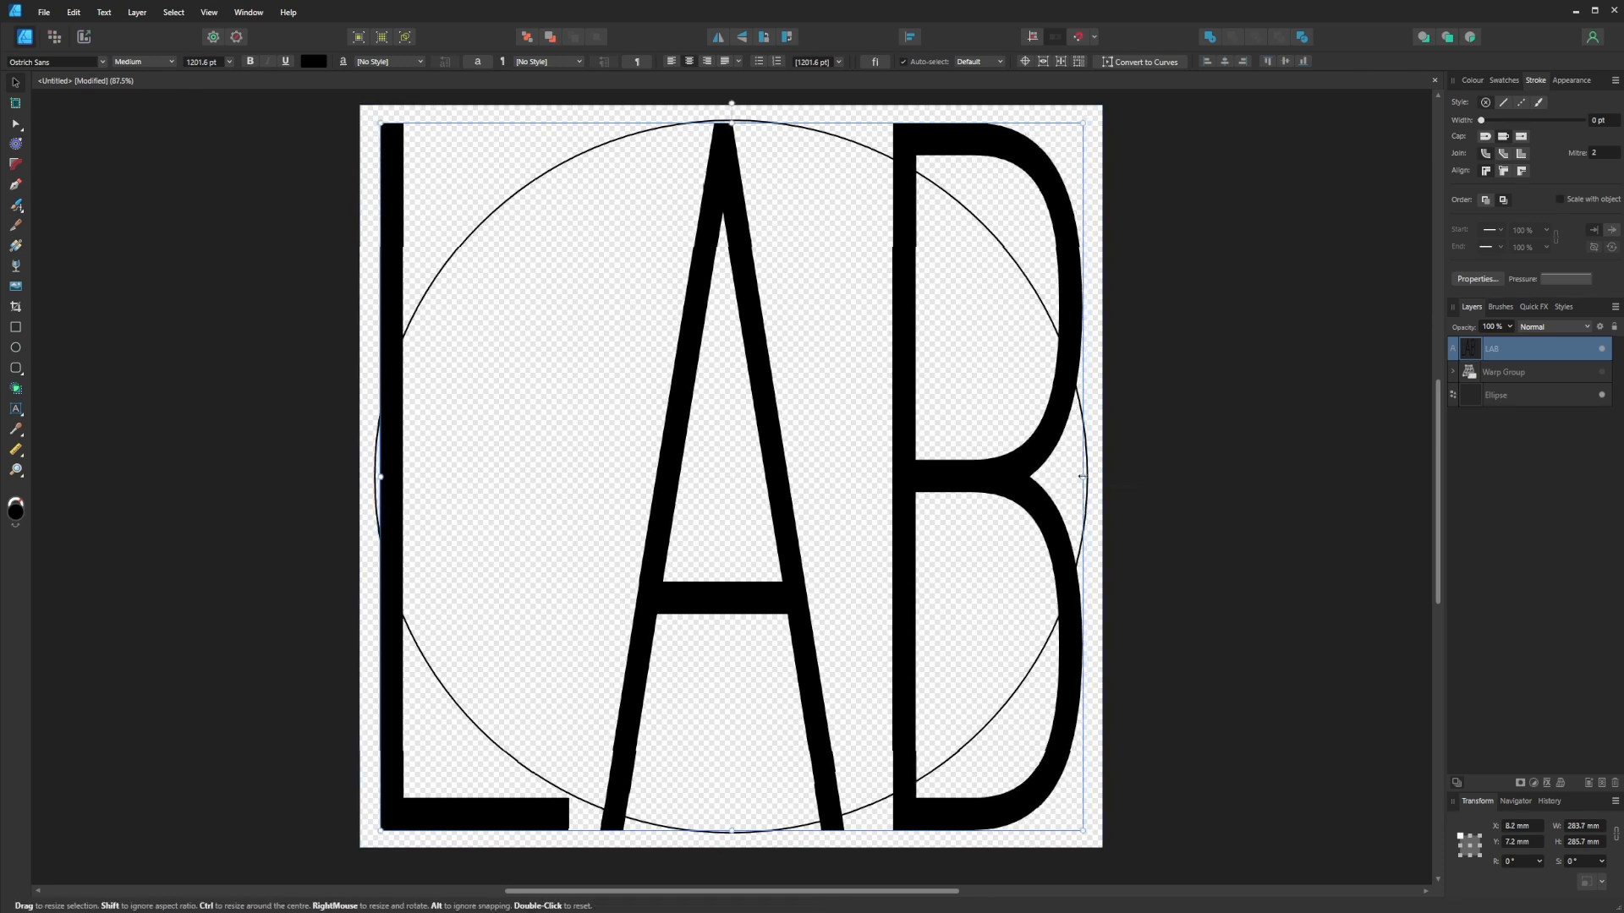
ctrl+drag(1084, 476, 1000, 488)
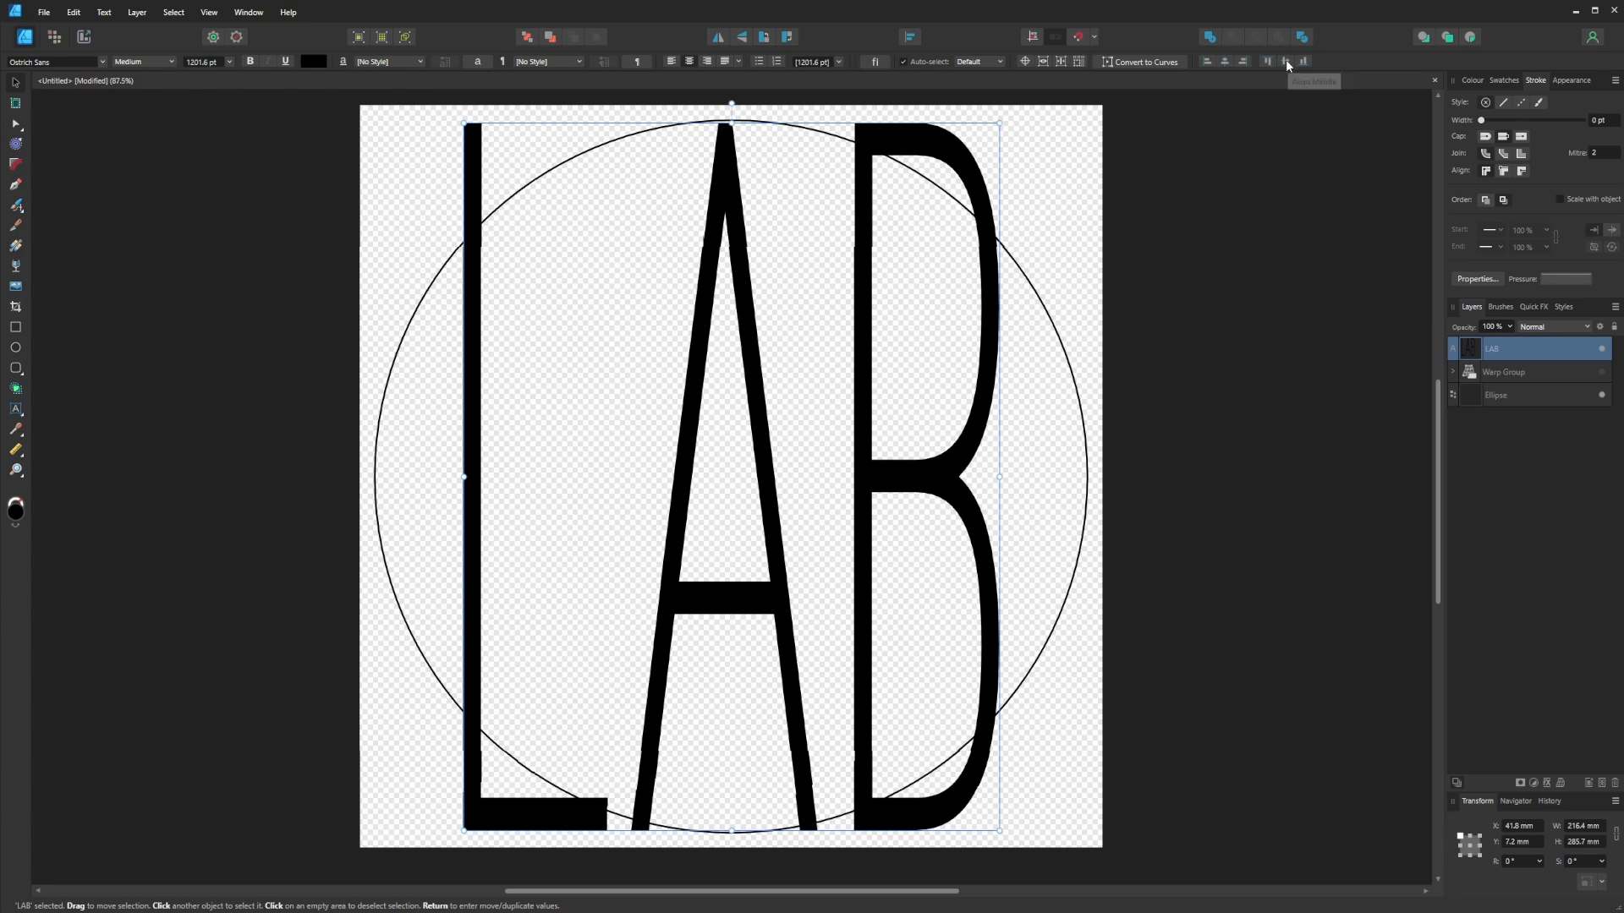
Apply a Quad warp to the LAB text and add a mesh junction at its centre.
click(1560, 784)
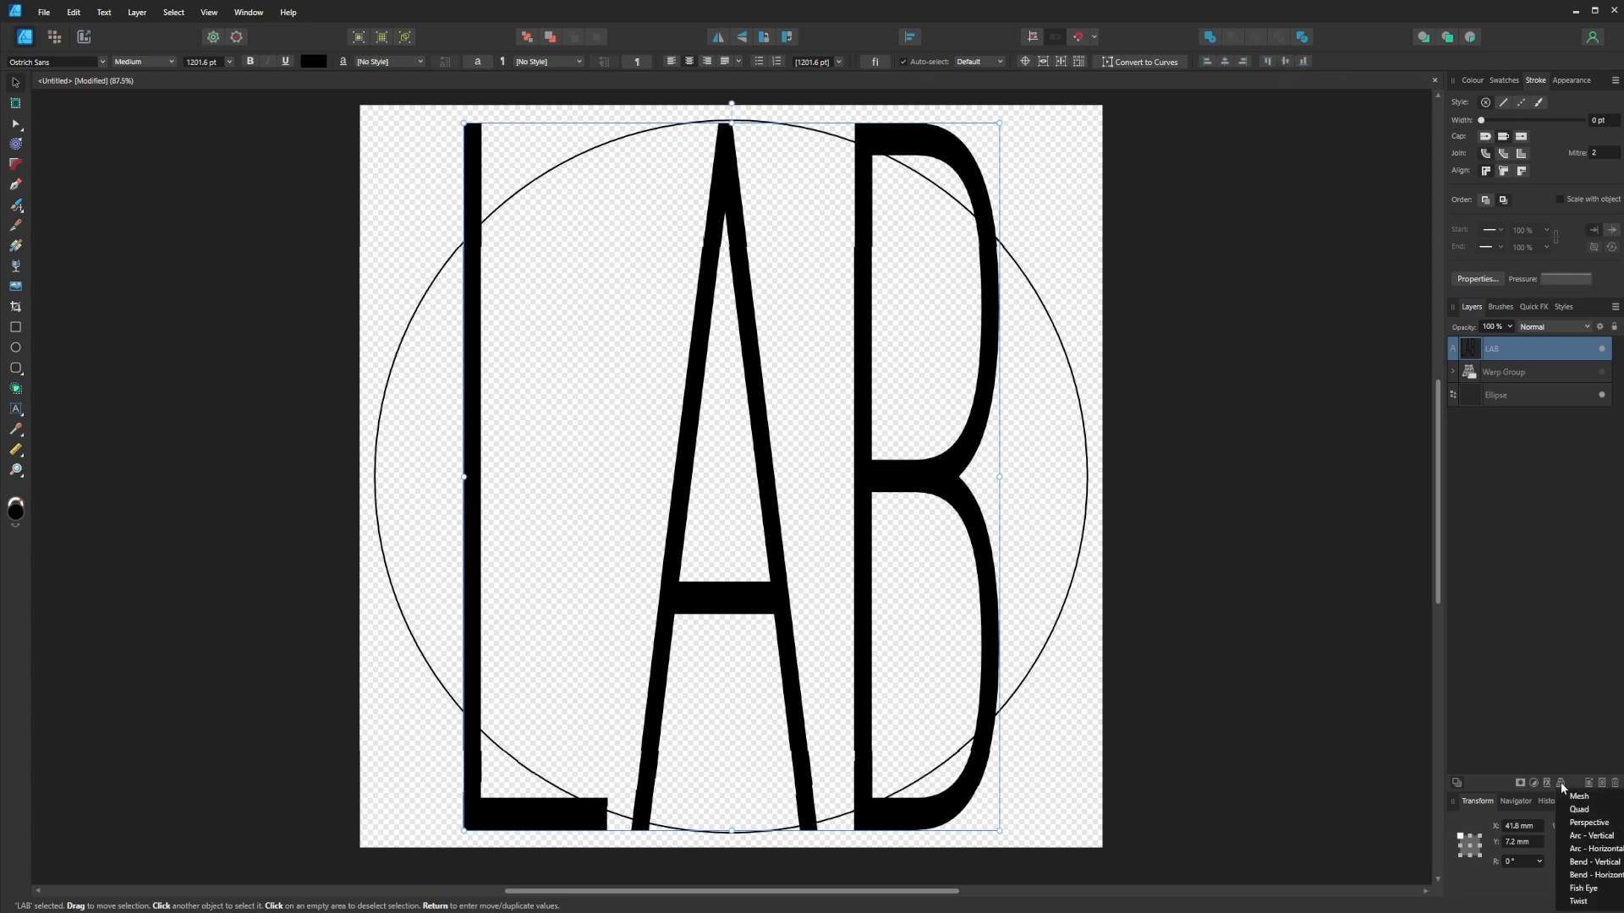
click(1578, 810)
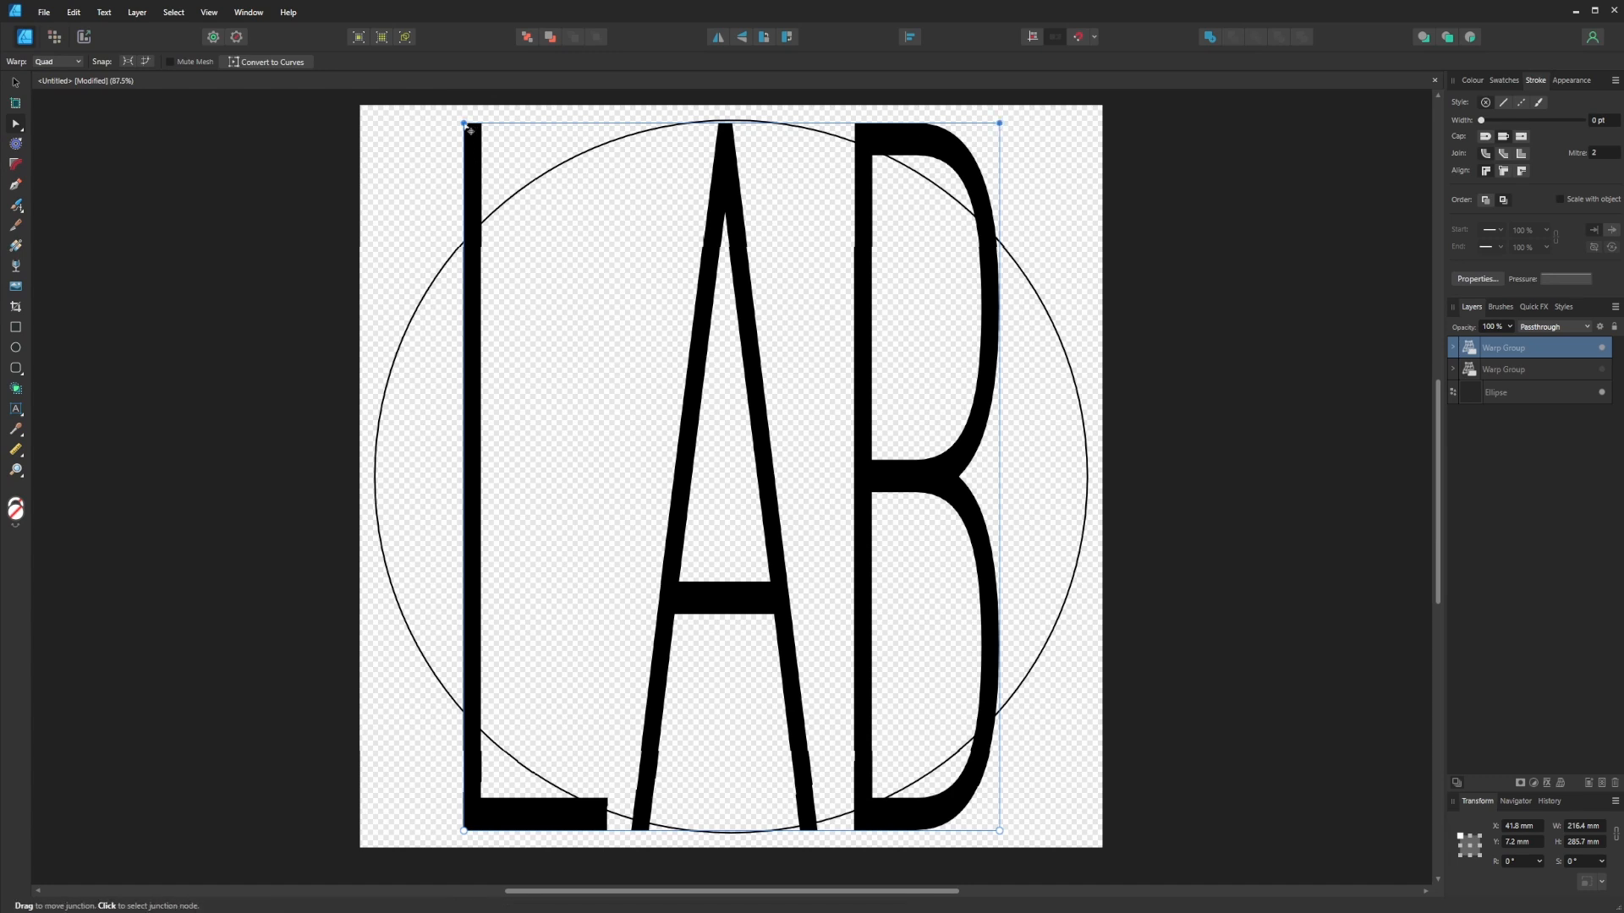
drag(469, 129, 476, 240)
key(ctrl+z)
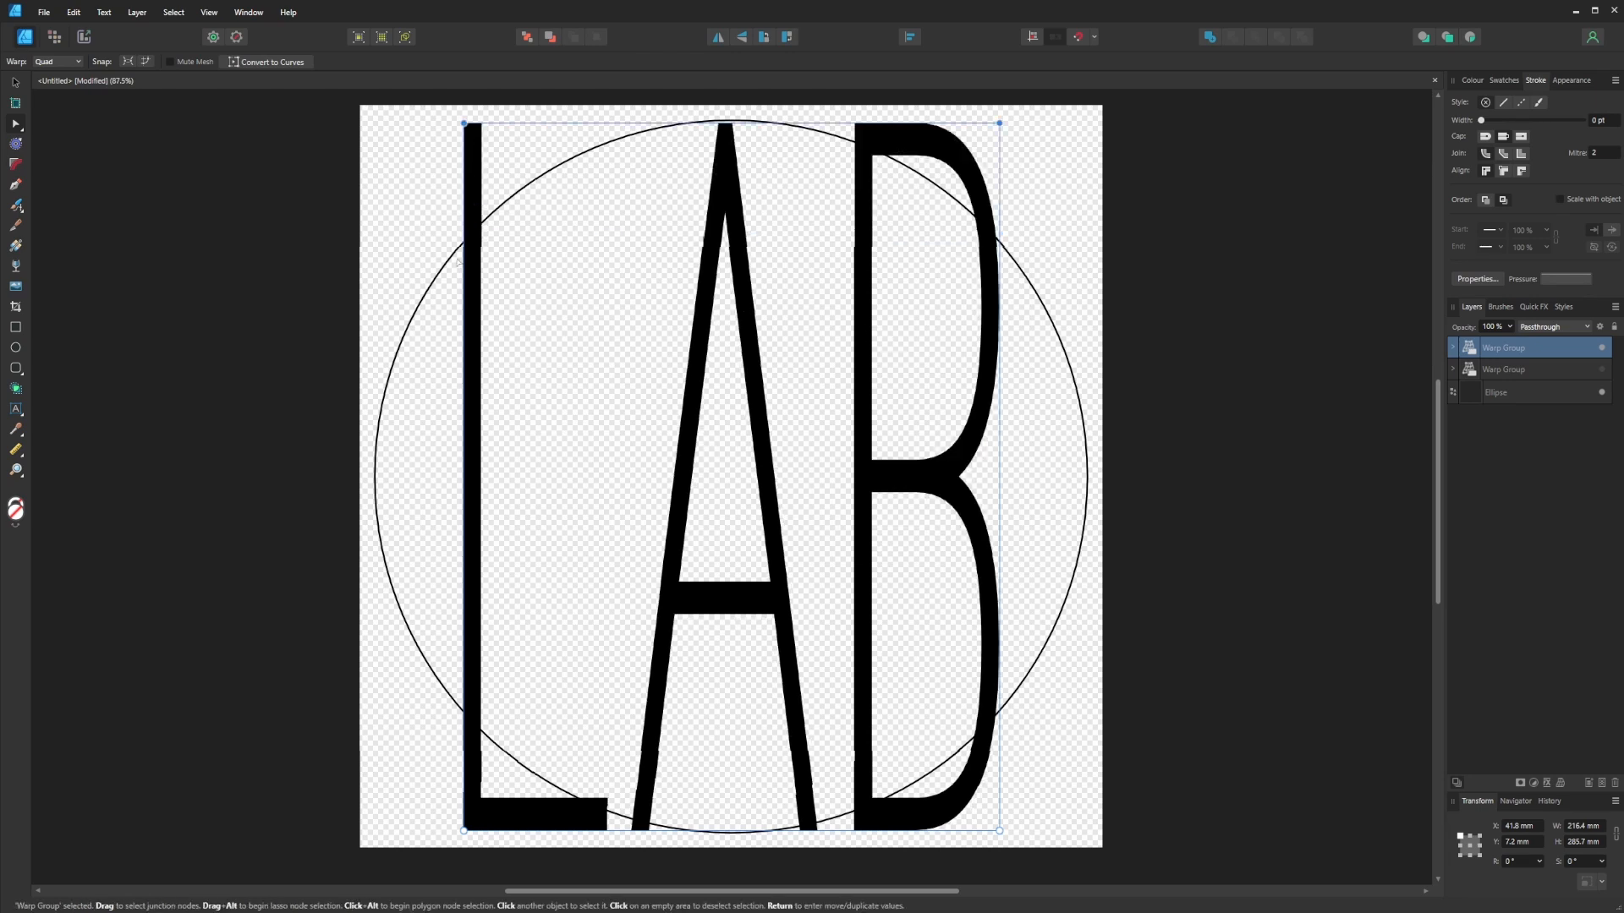
click(731, 472)
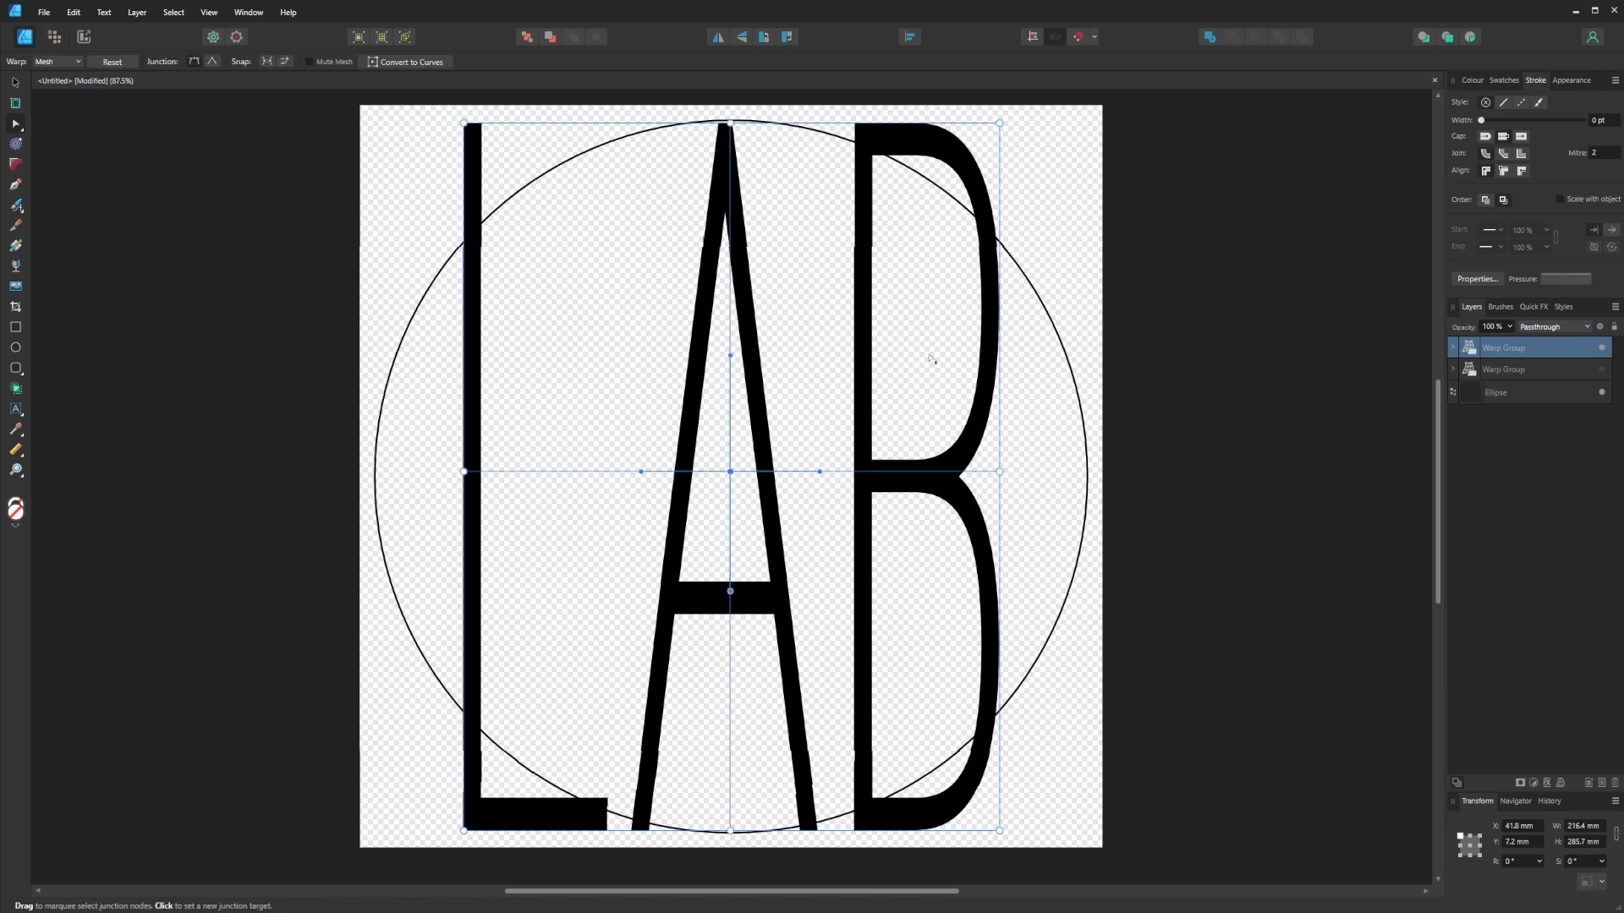
Move the LAB warp's upper corner nodes down and its lower corner nodes up onto the circle's outline.
click(465, 123)
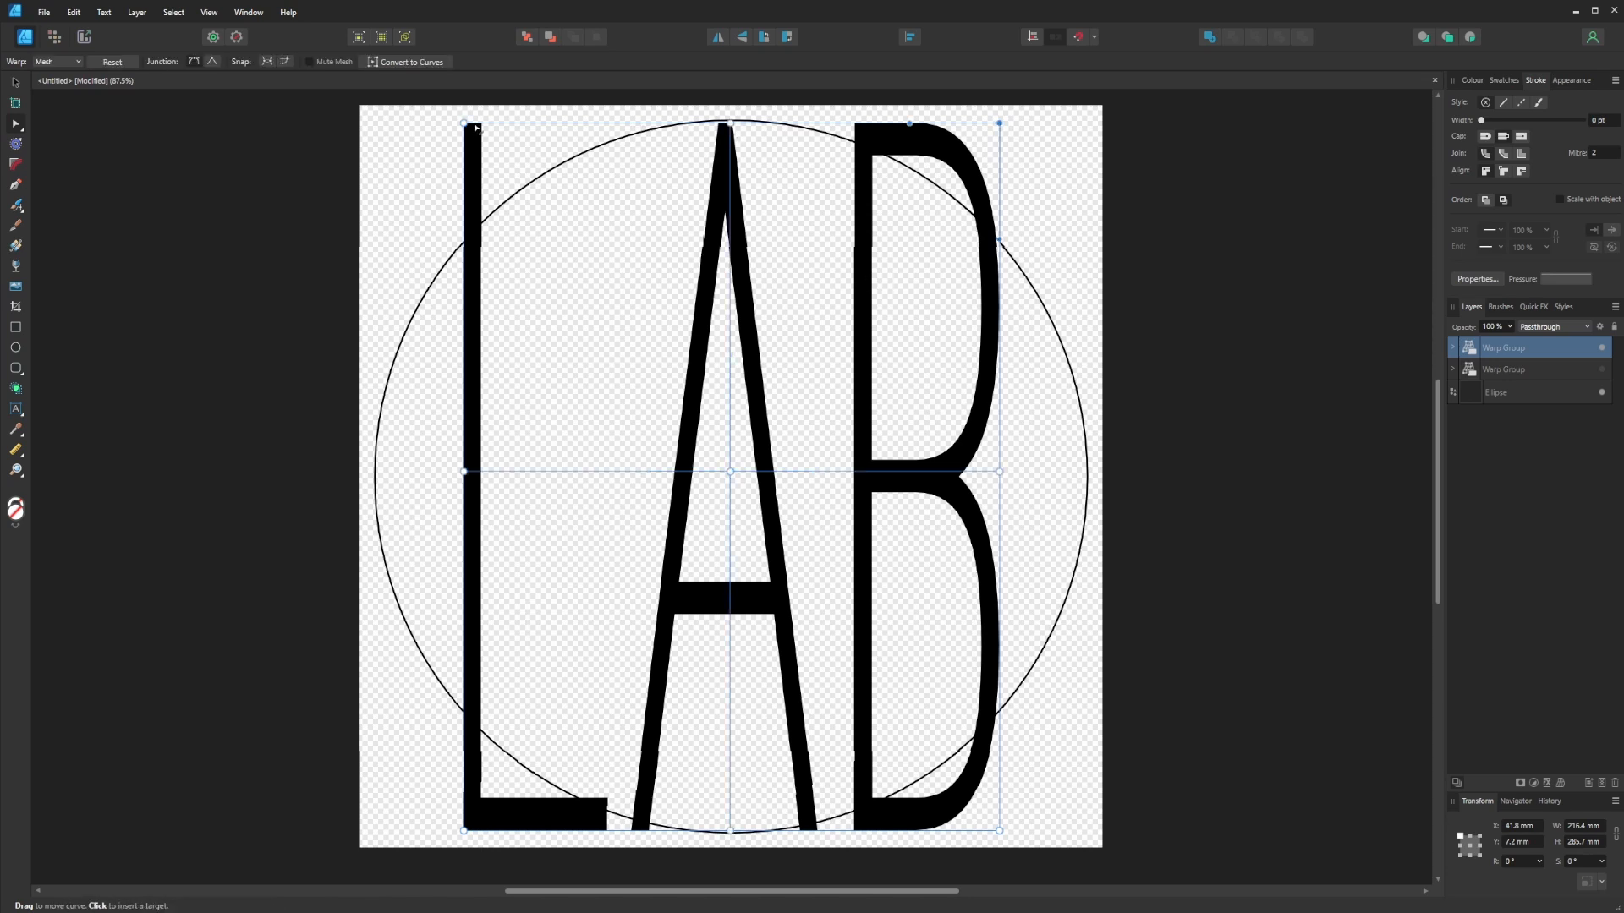
drag(467, 132, 474, 247)
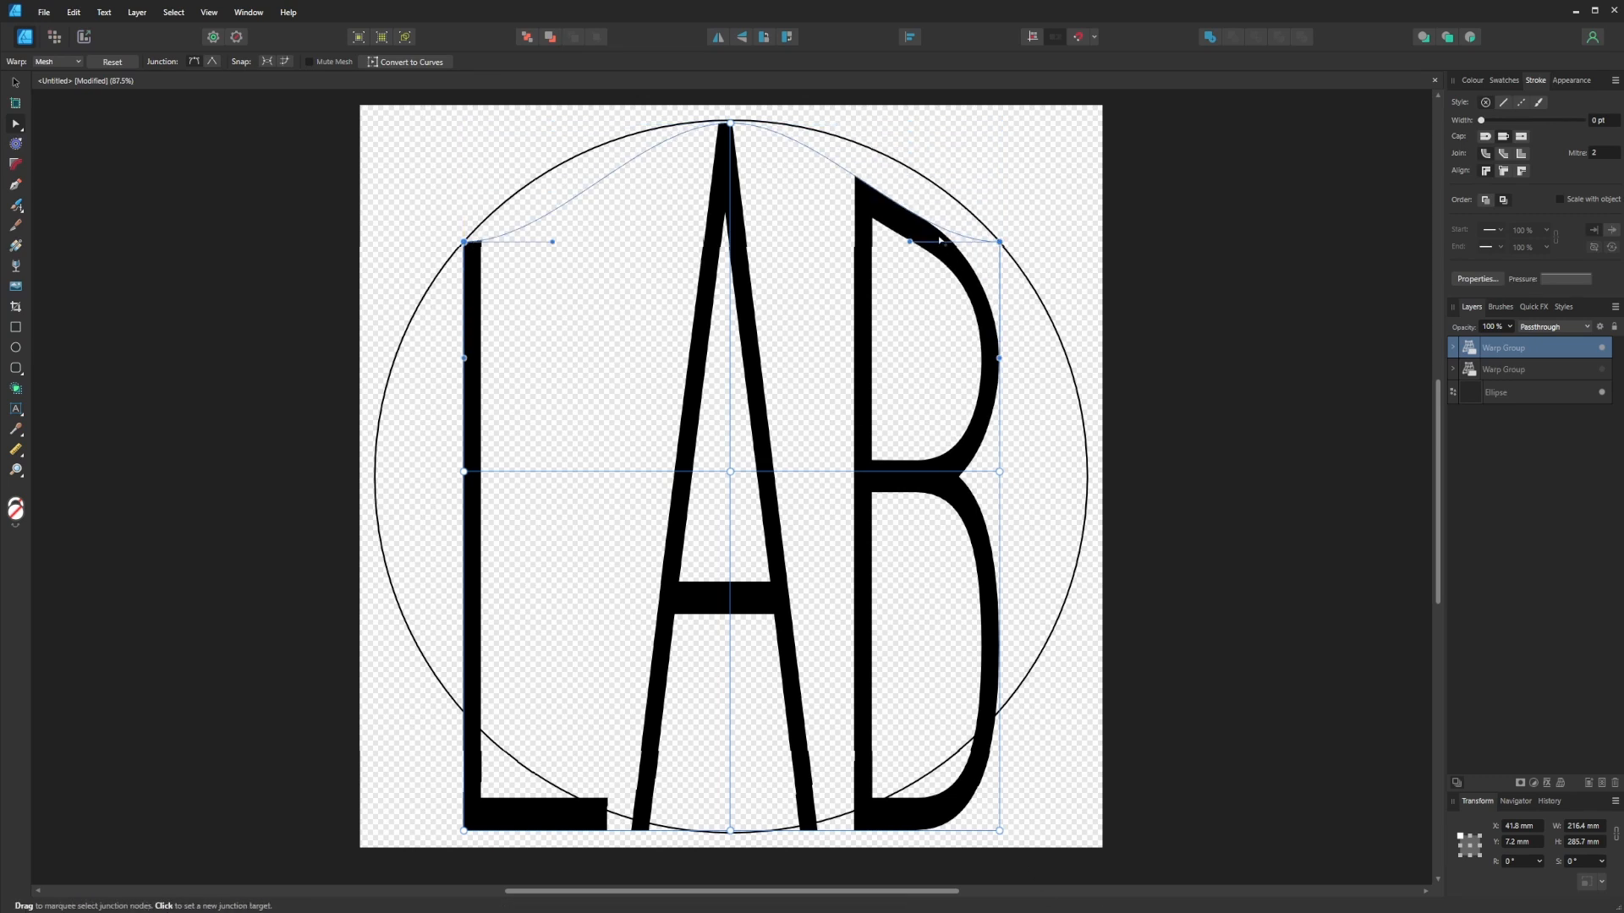
click(999, 830)
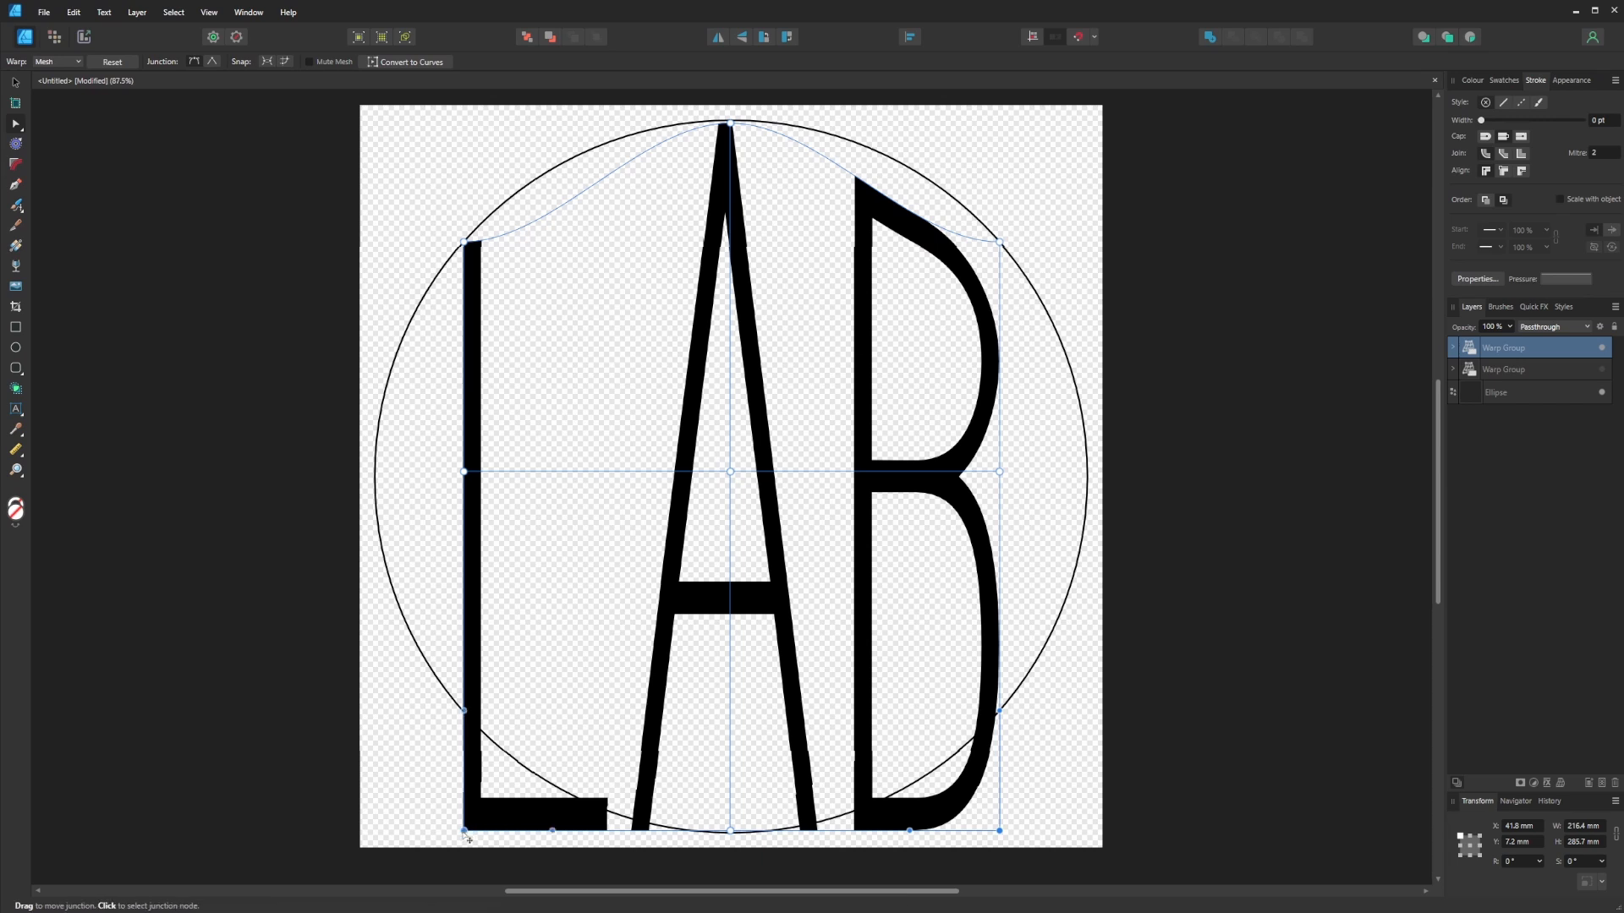
drag(470, 838, 470, 717)
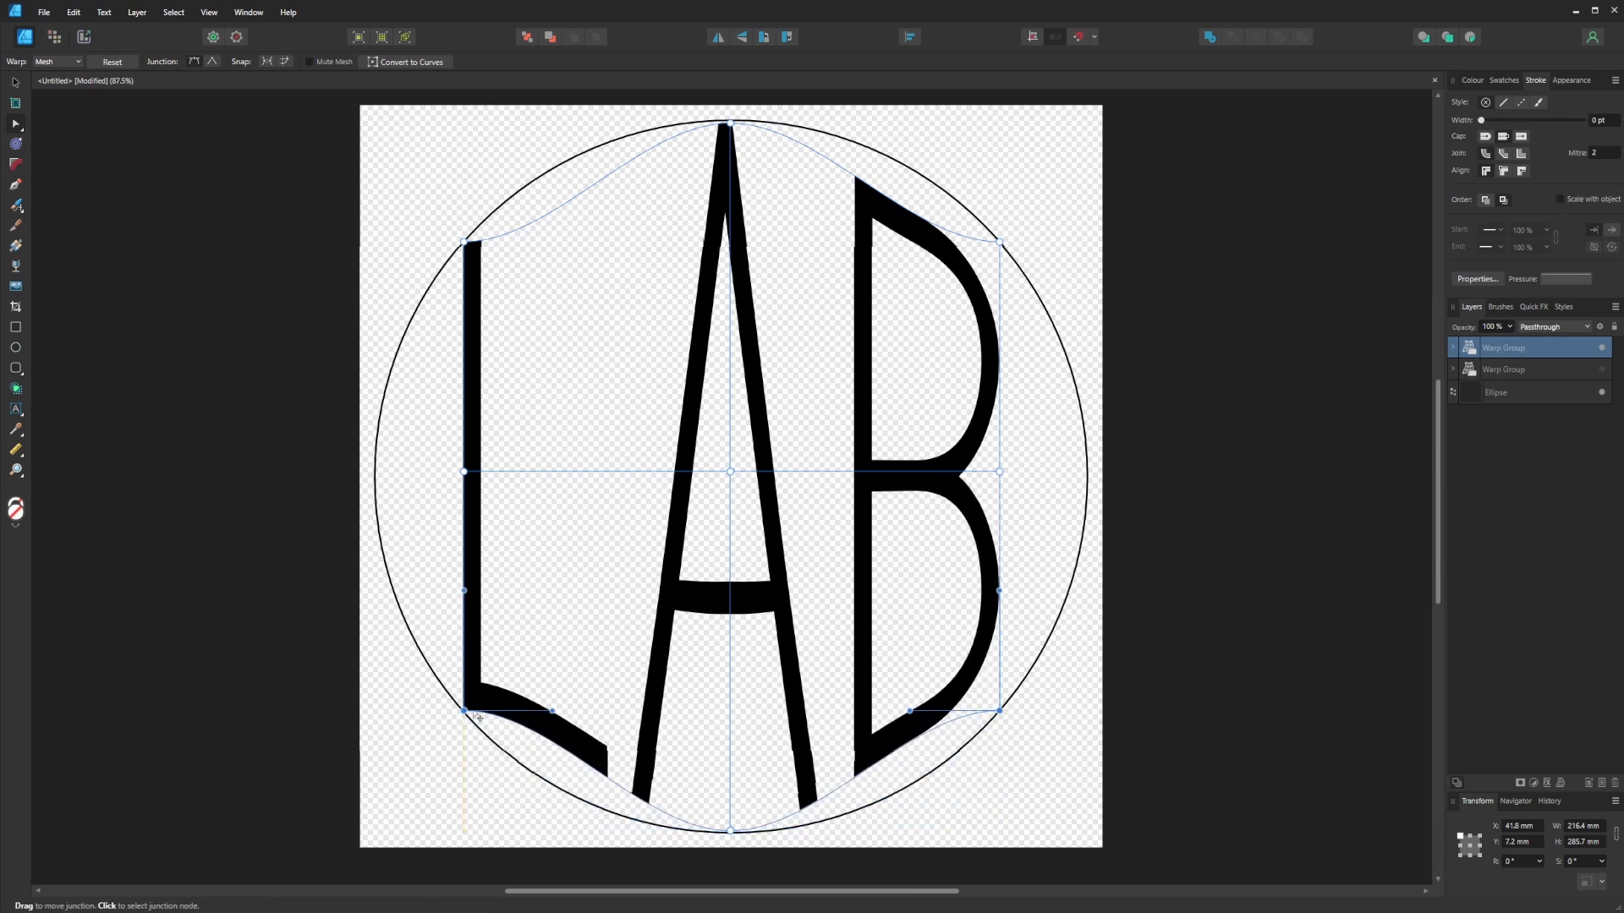
Bend the lower and upper edges of the LAB warp outward with the corner nodes' curve handles to match the circle.
drag(910, 712, 911, 808)
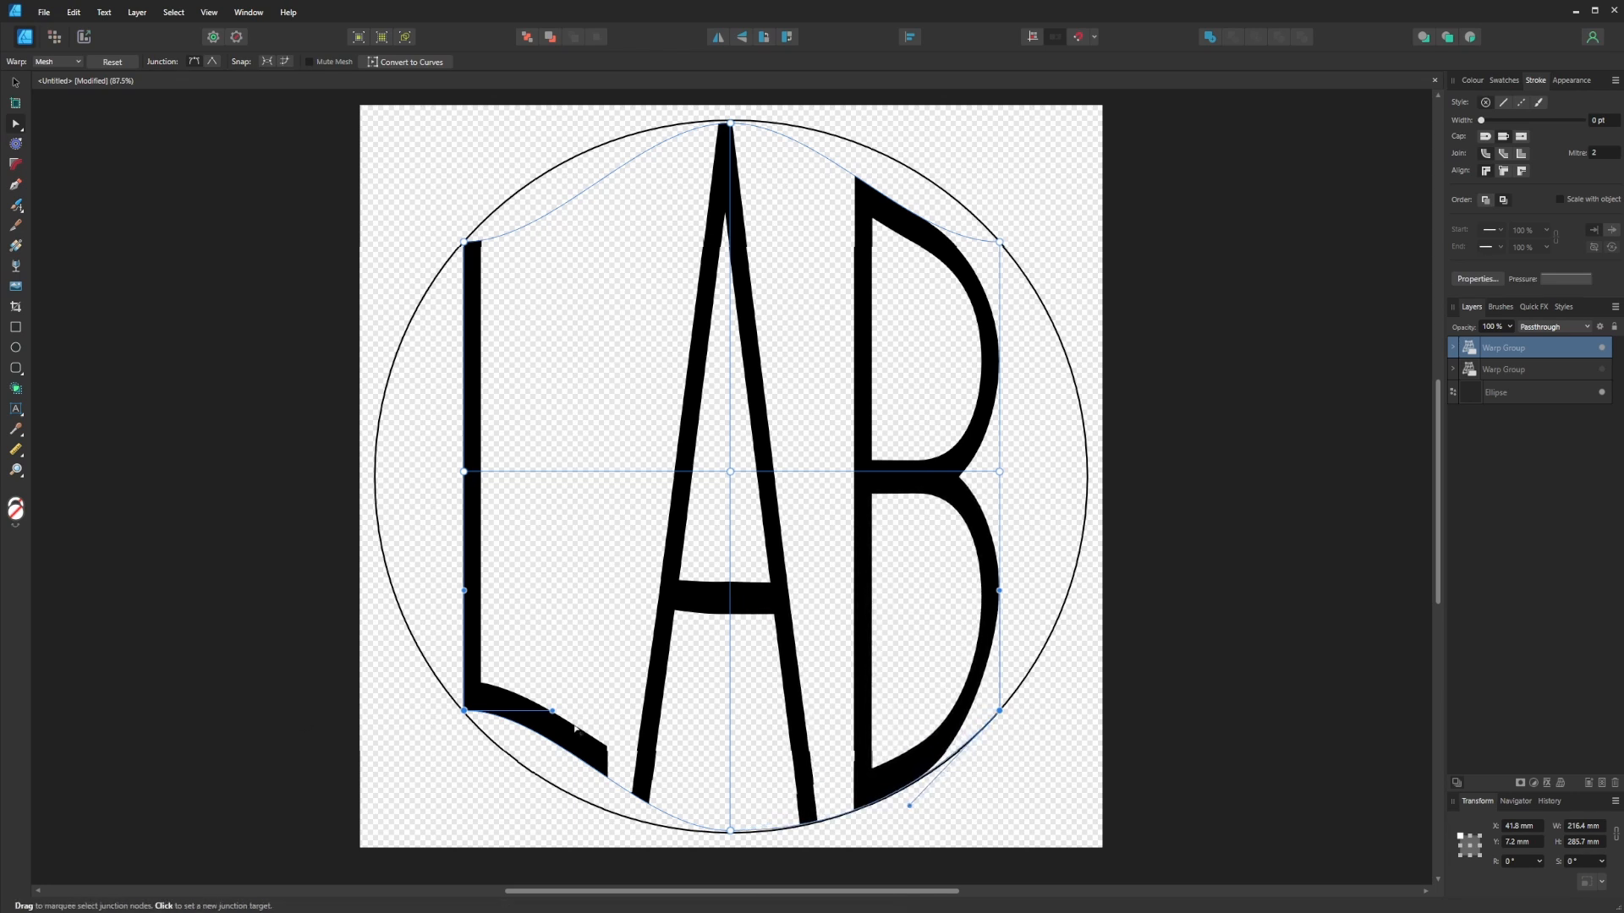
drag(550, 715, 525, 792)
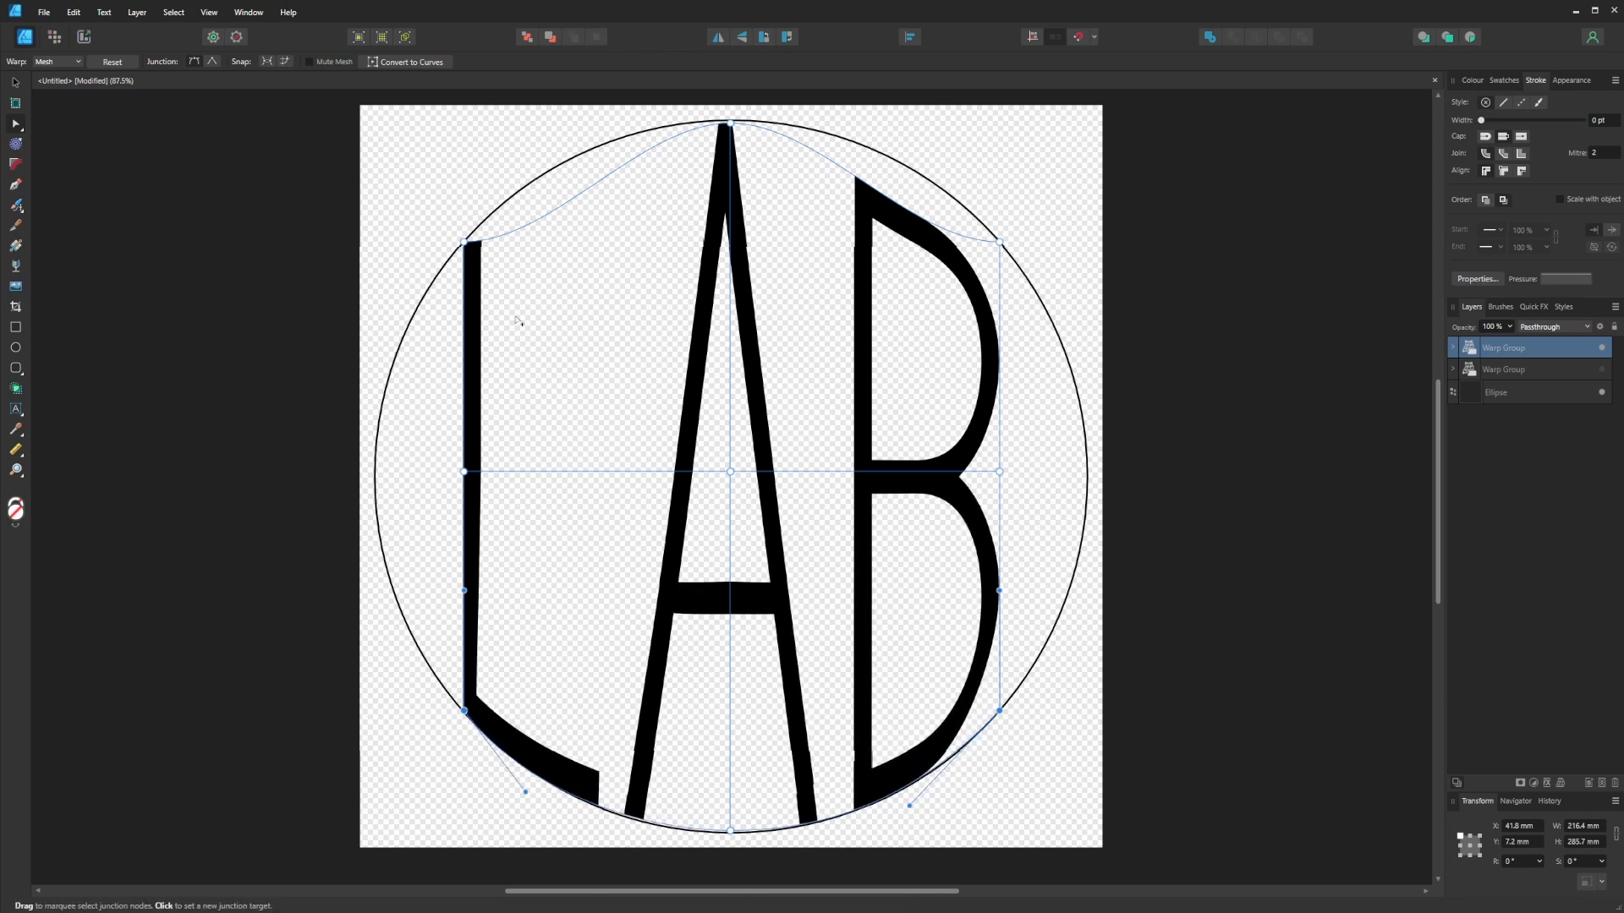
click(464, 242)
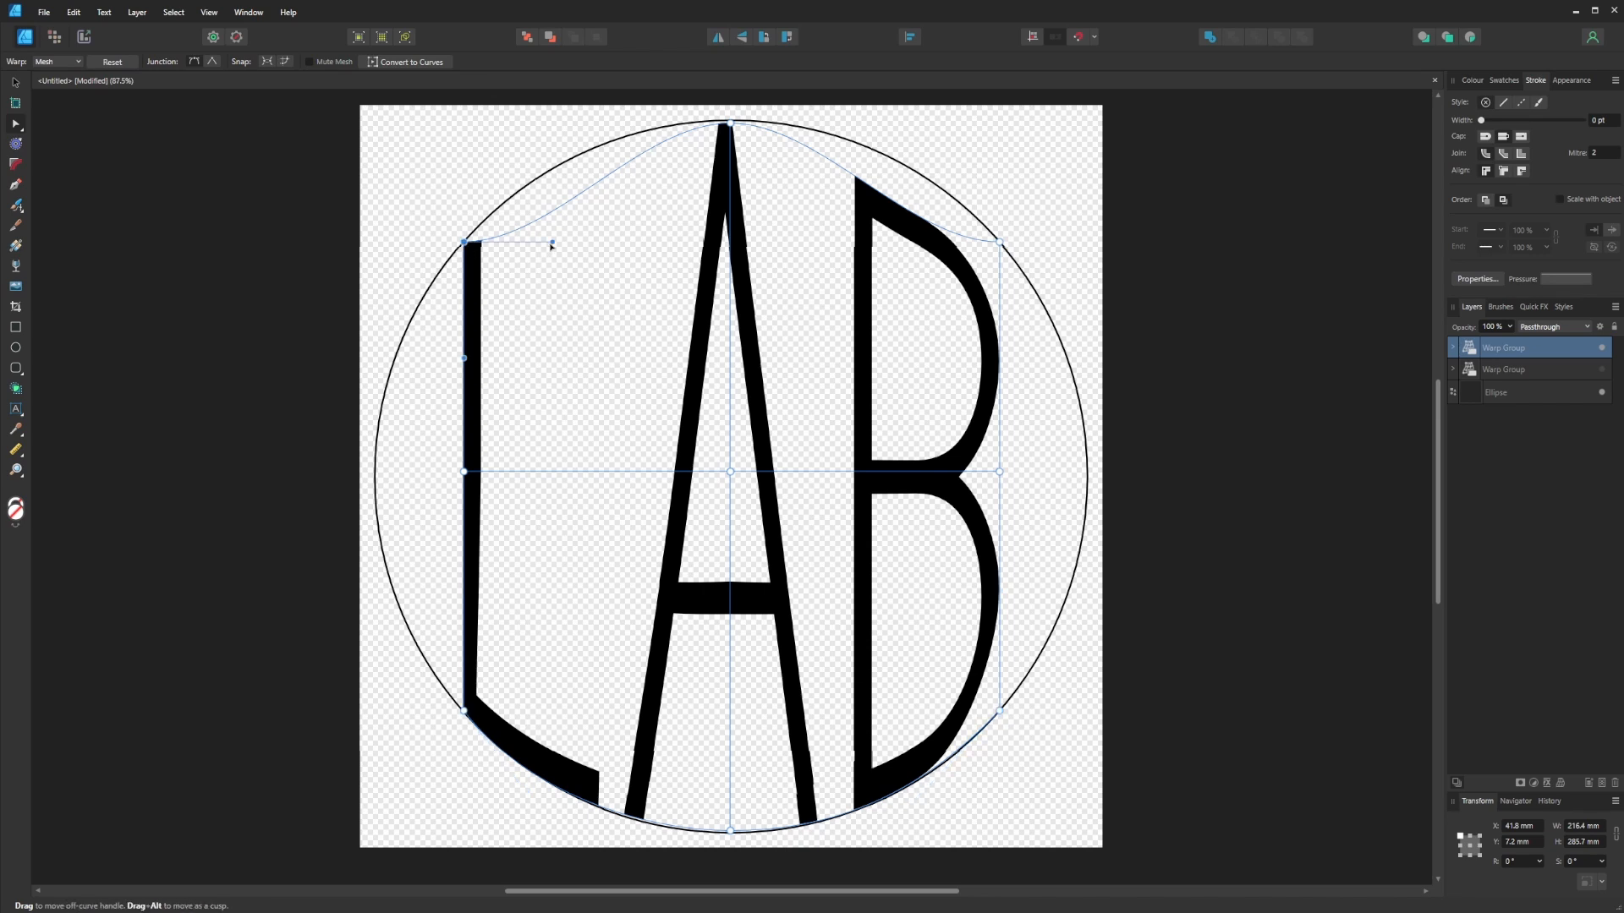
drag(552, 242, 545, 153)
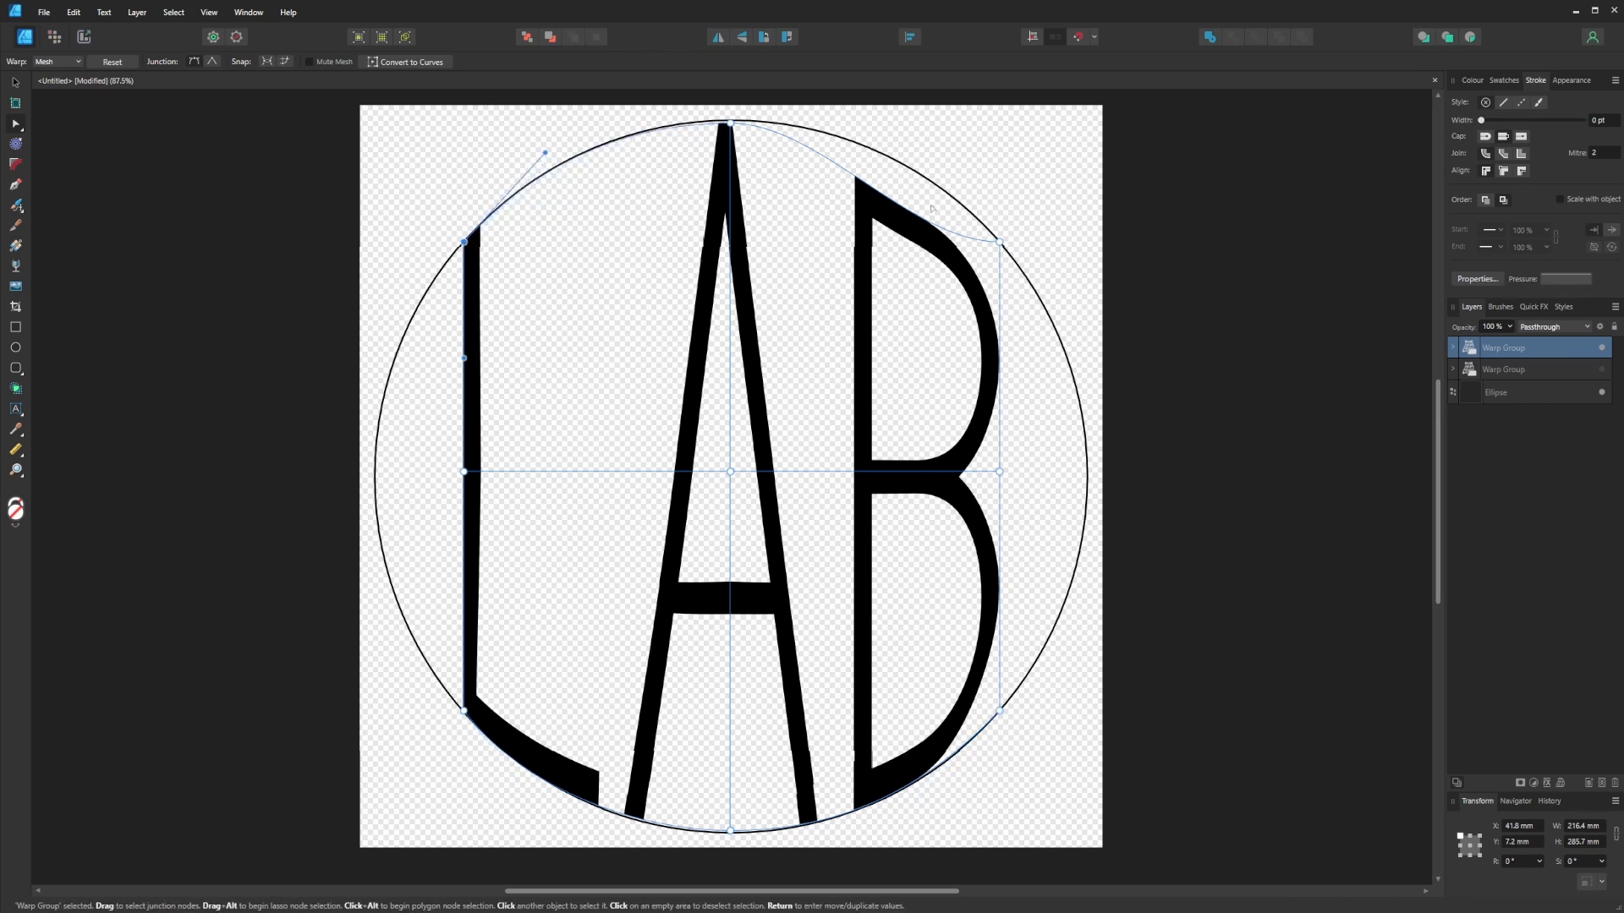
click(1000, 242)
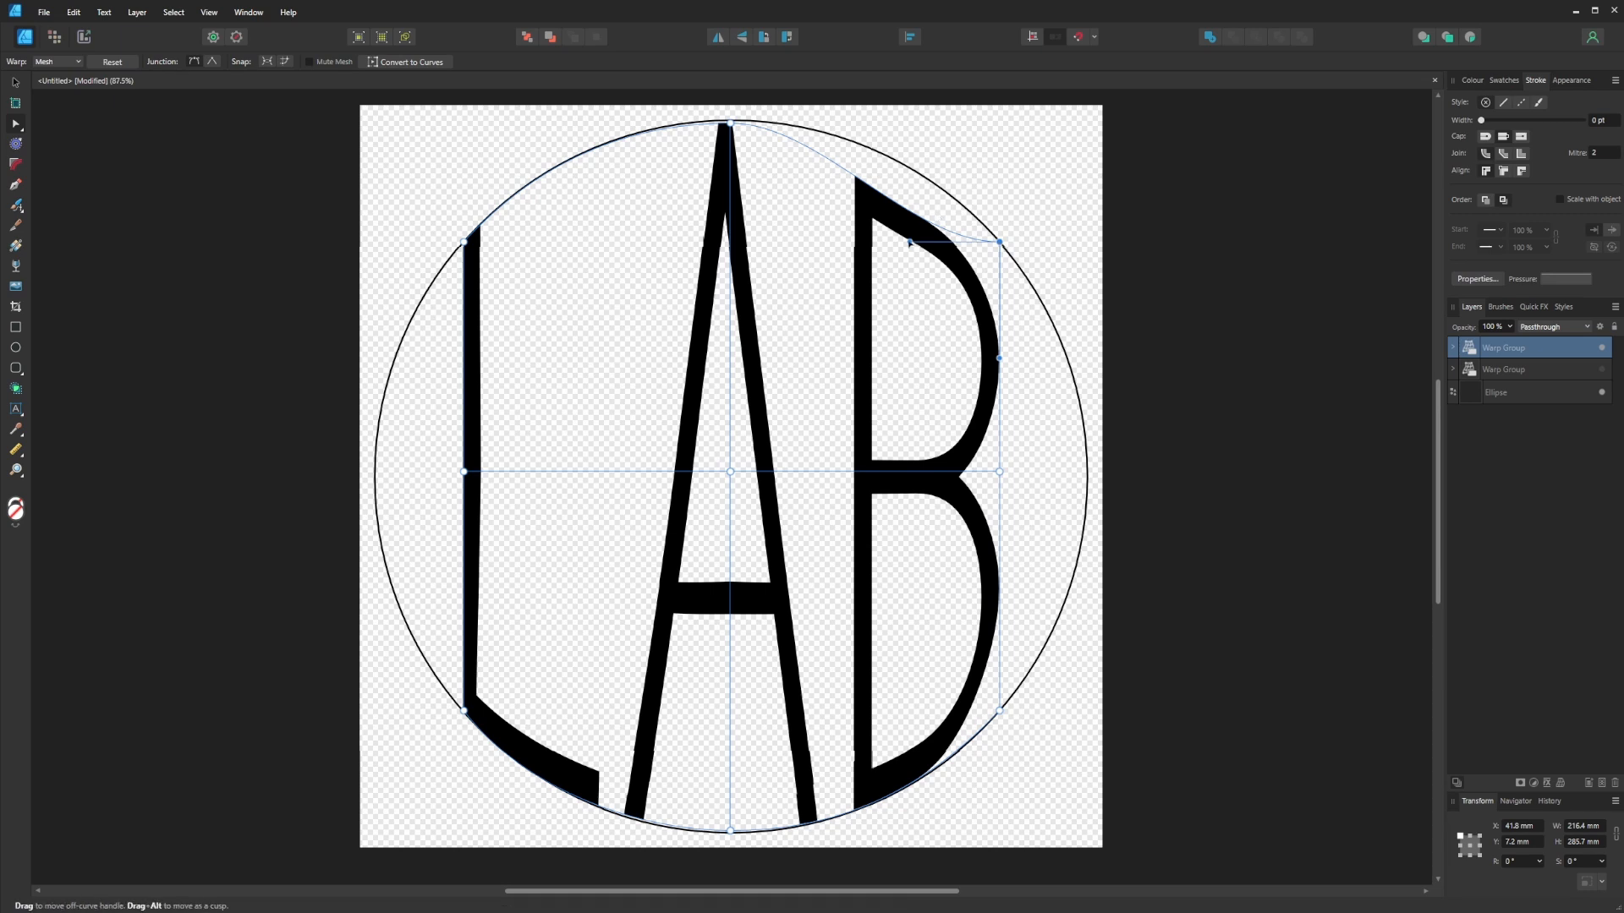
drag(909, 243, 915, 153)
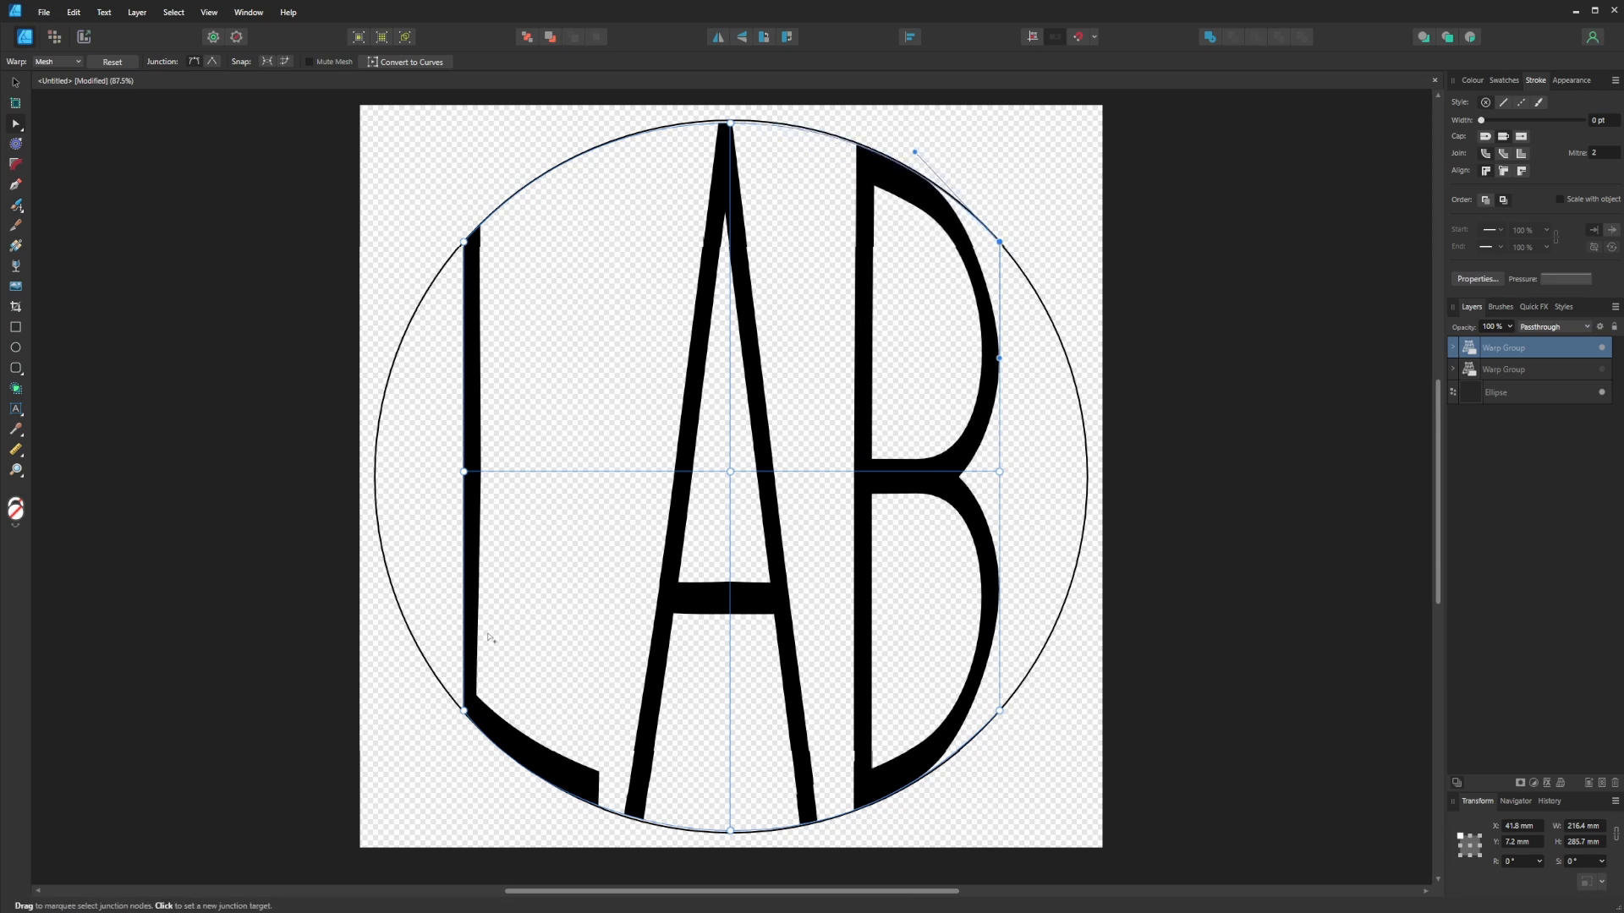
click(1017, 789)
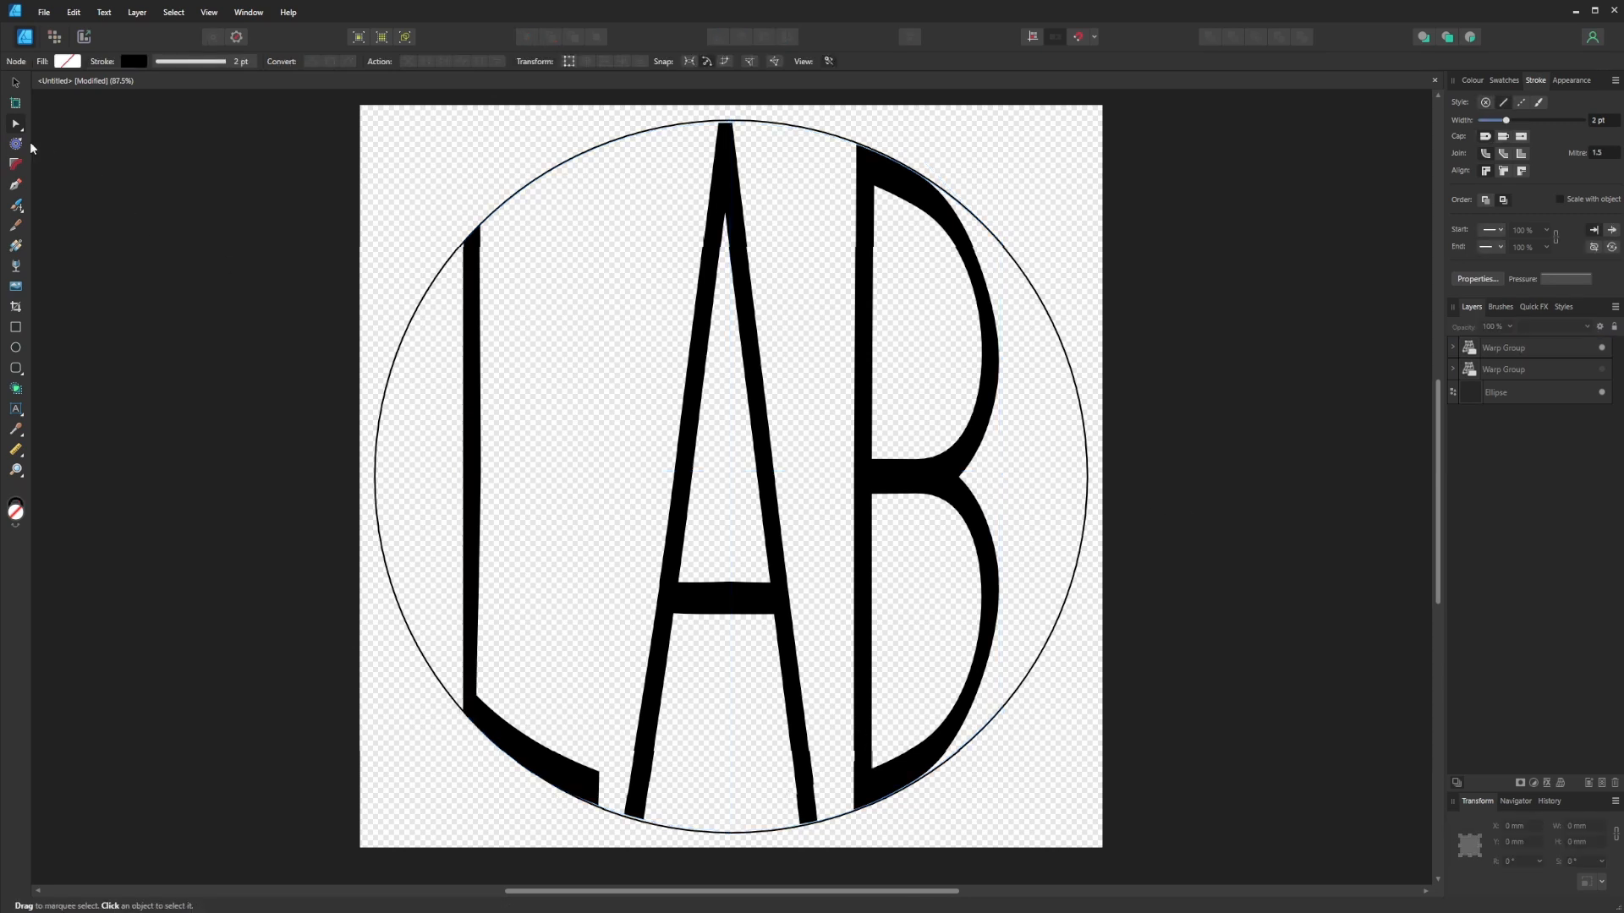
Rotate the LAB warp group by 90° counterclockwise so the text reads upward inside the circle.
click(16, 85)
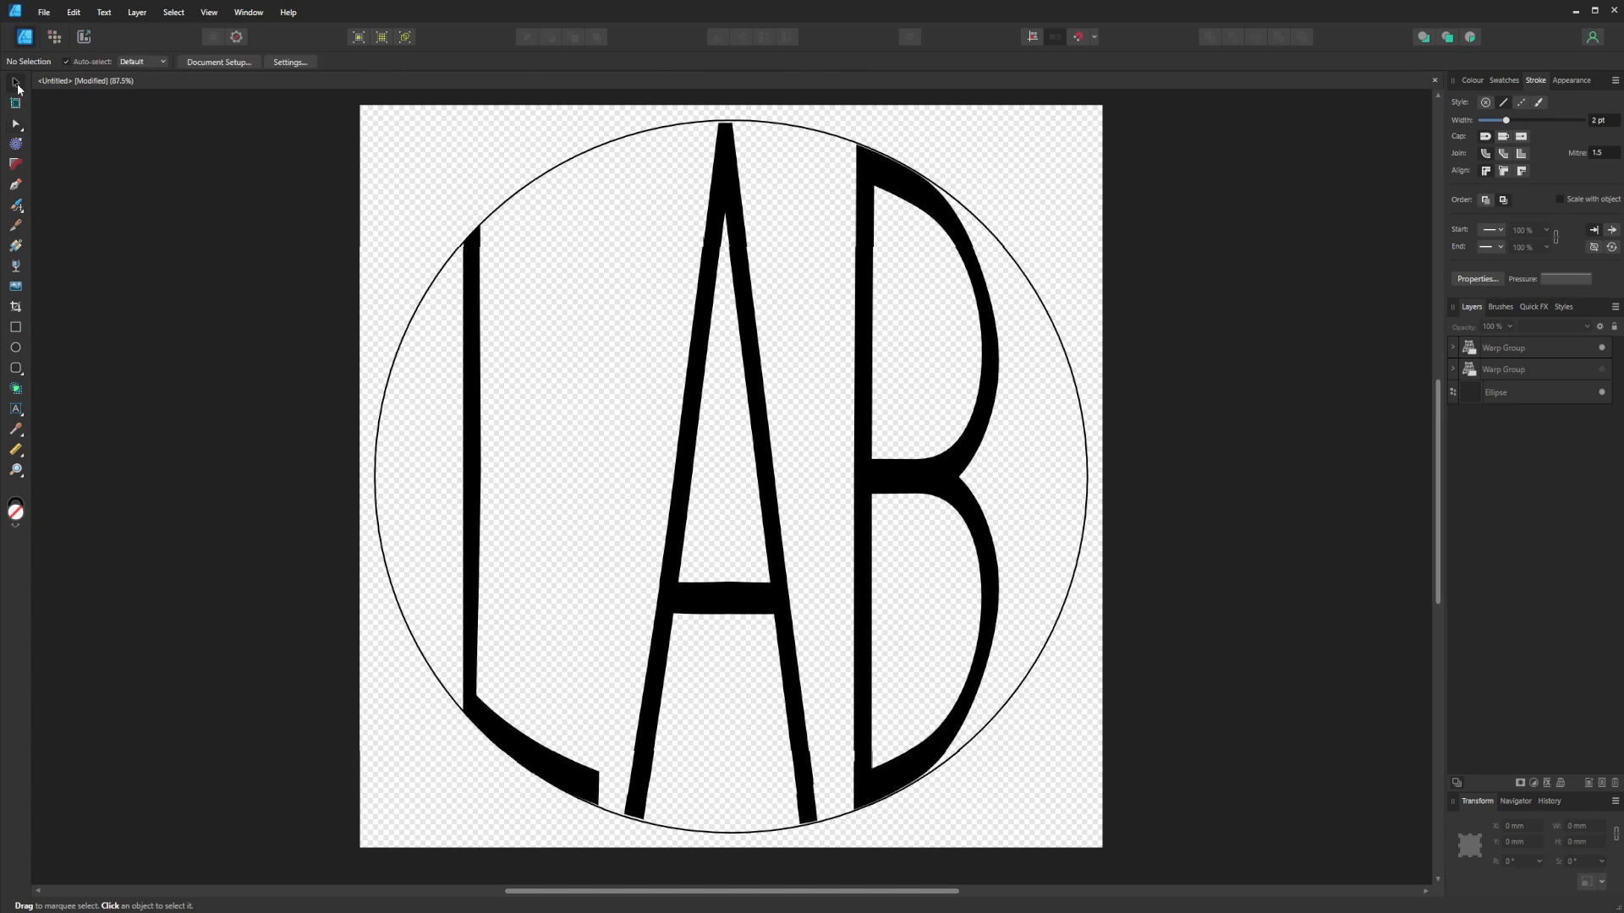
click(993, 451)
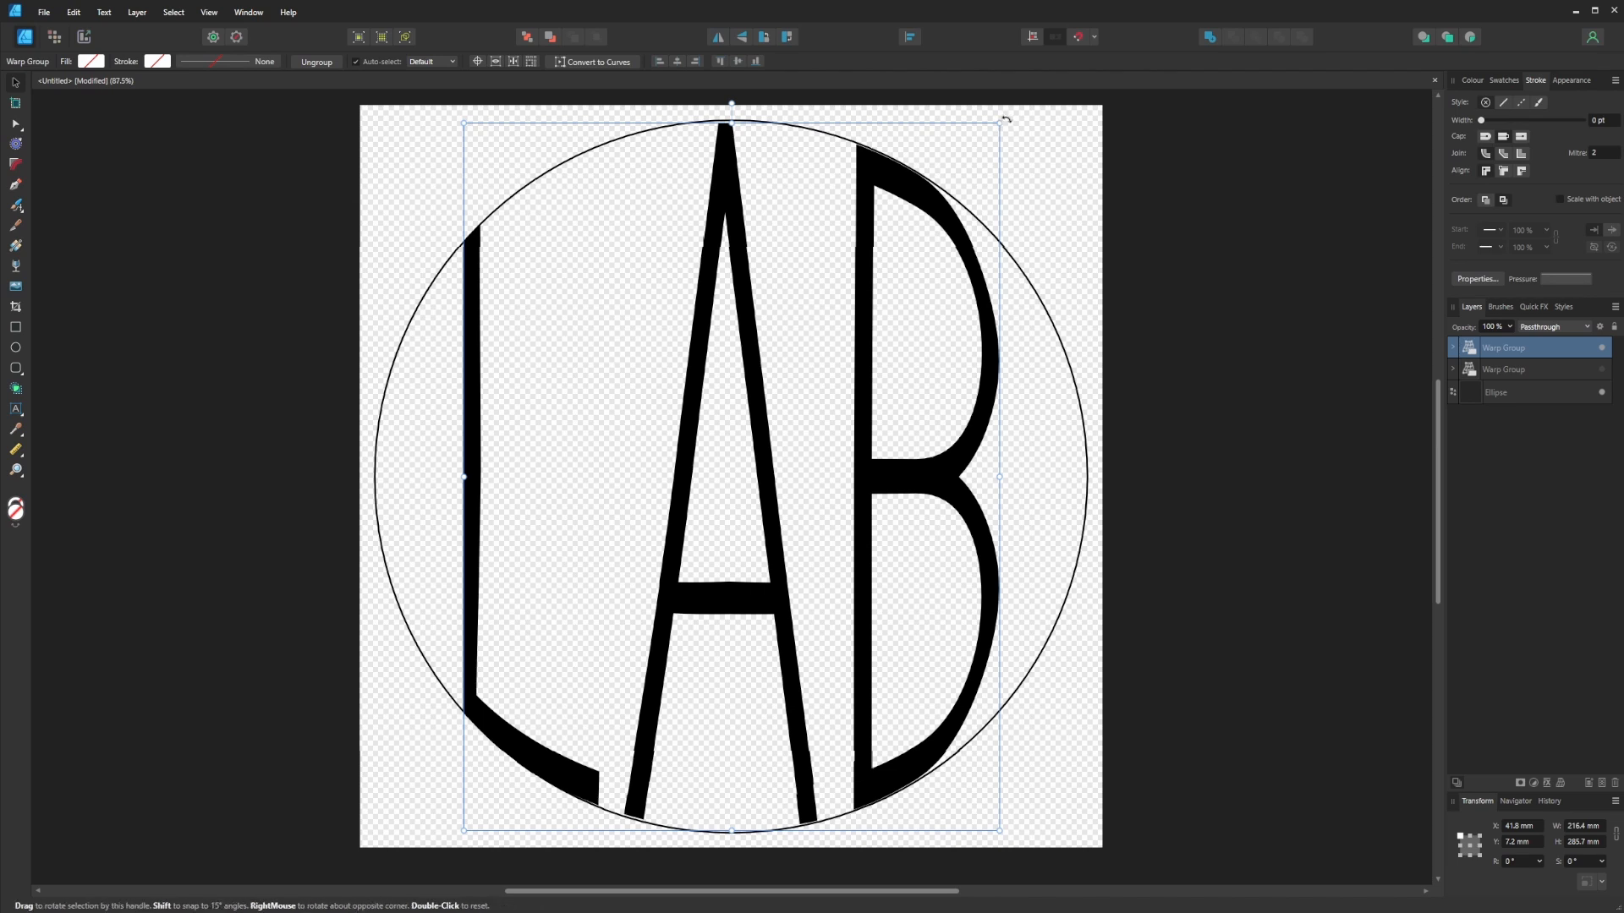
drag(1006, 120, 461, 295)
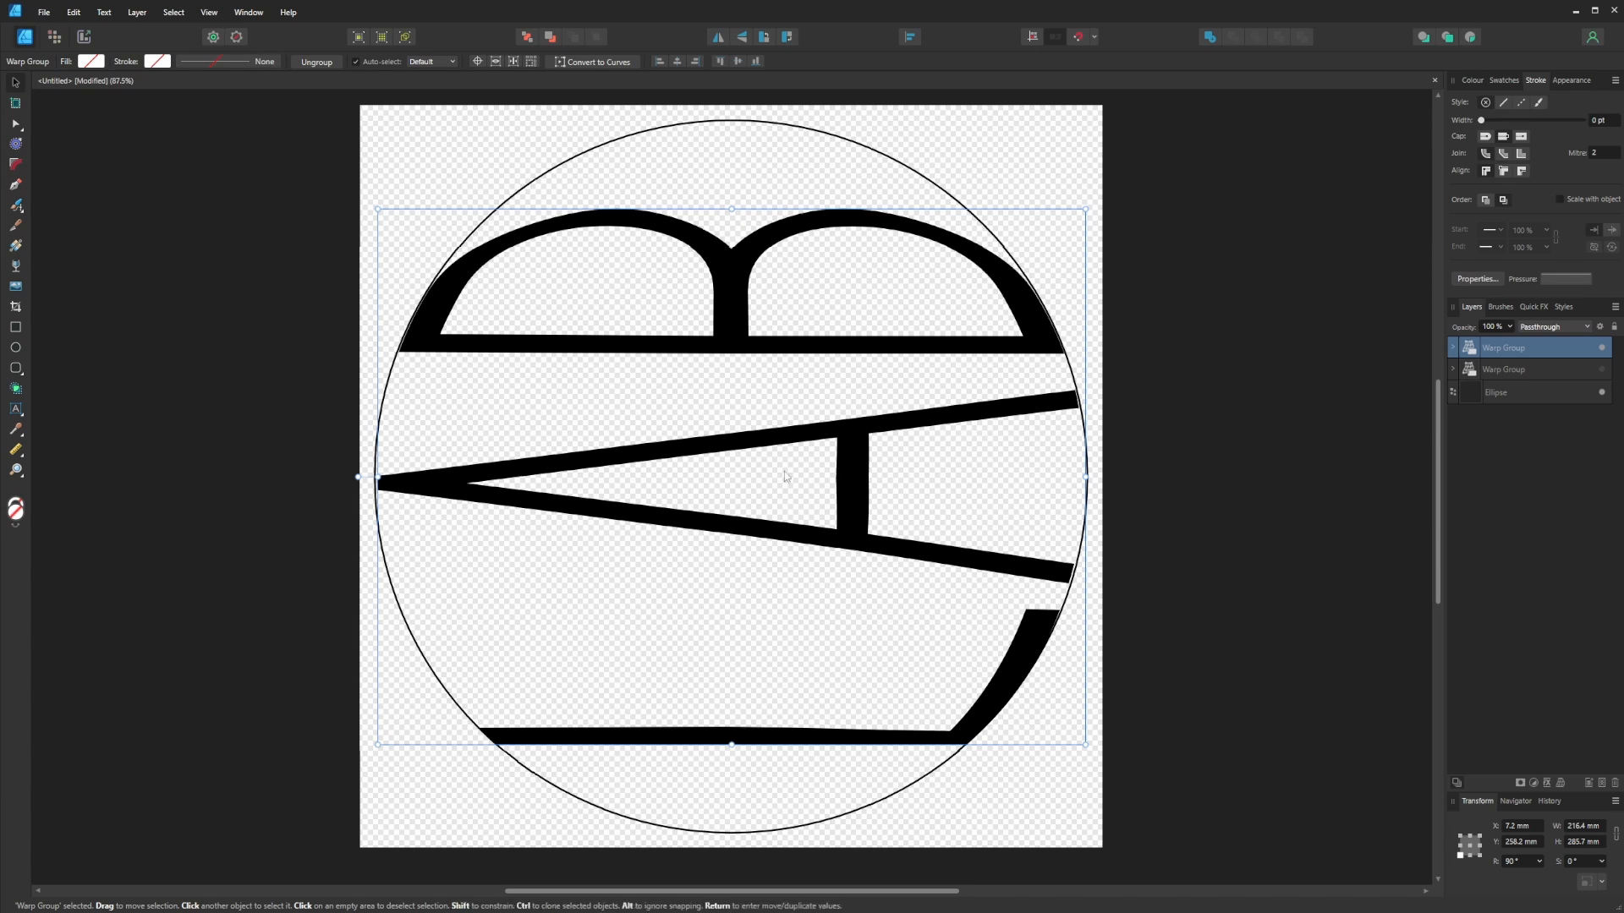
click(1337, 526)
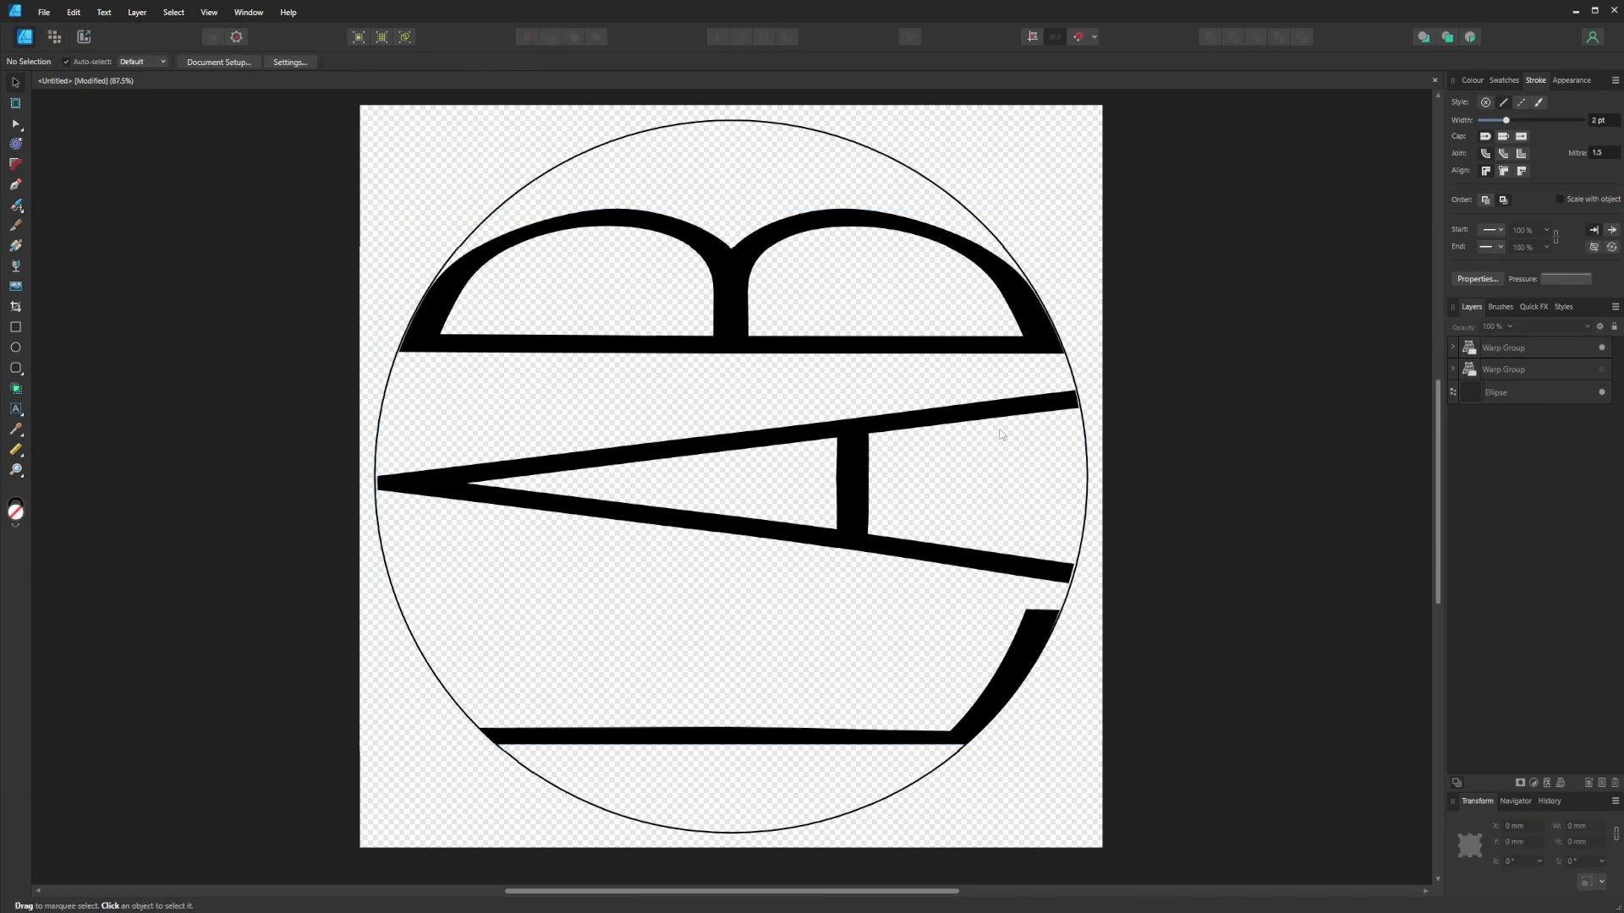
Show the hidden BAMBU warp group and hide the guide ellipse.
click(1602, 372)
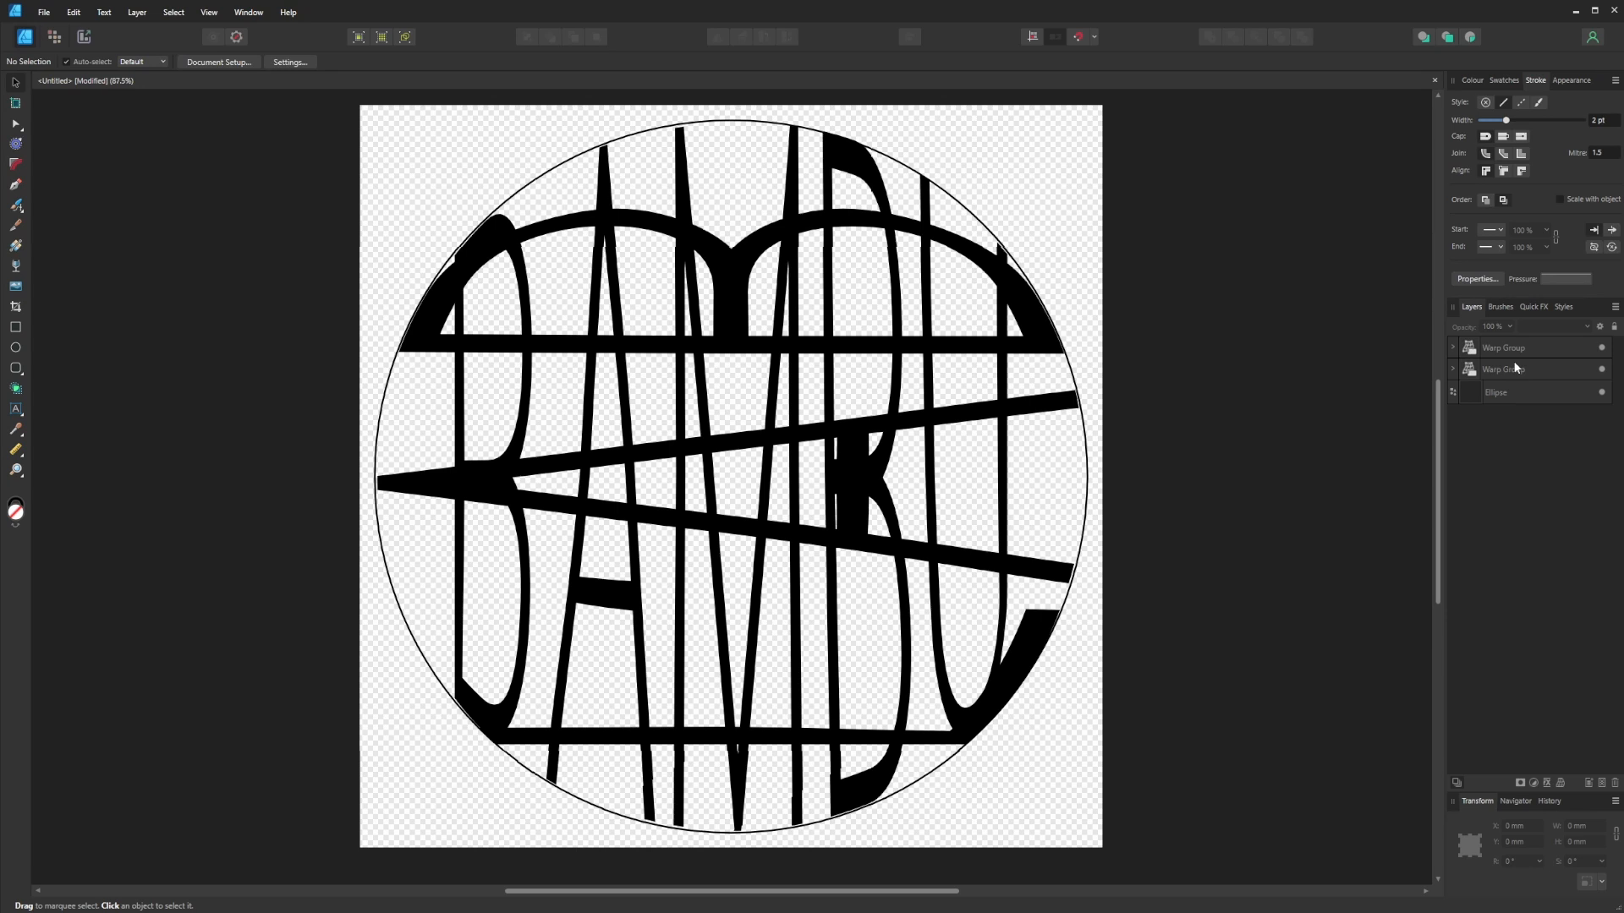
click(1602, 393)
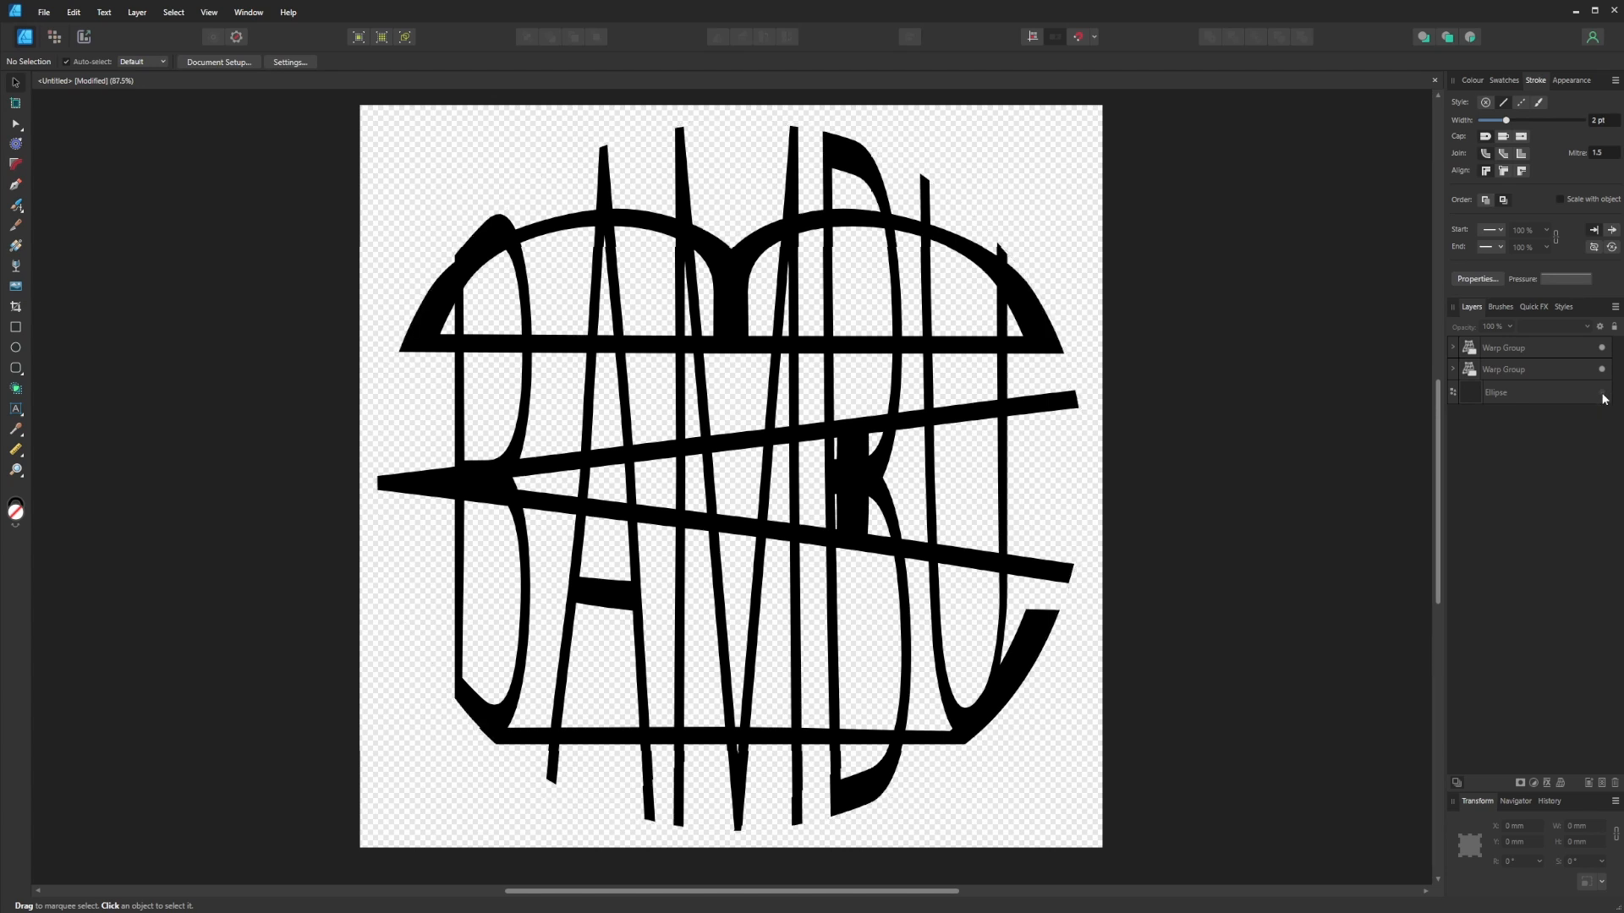
Convert both the LAB and BAMBU warp groups to curves.
click(1536, 347)
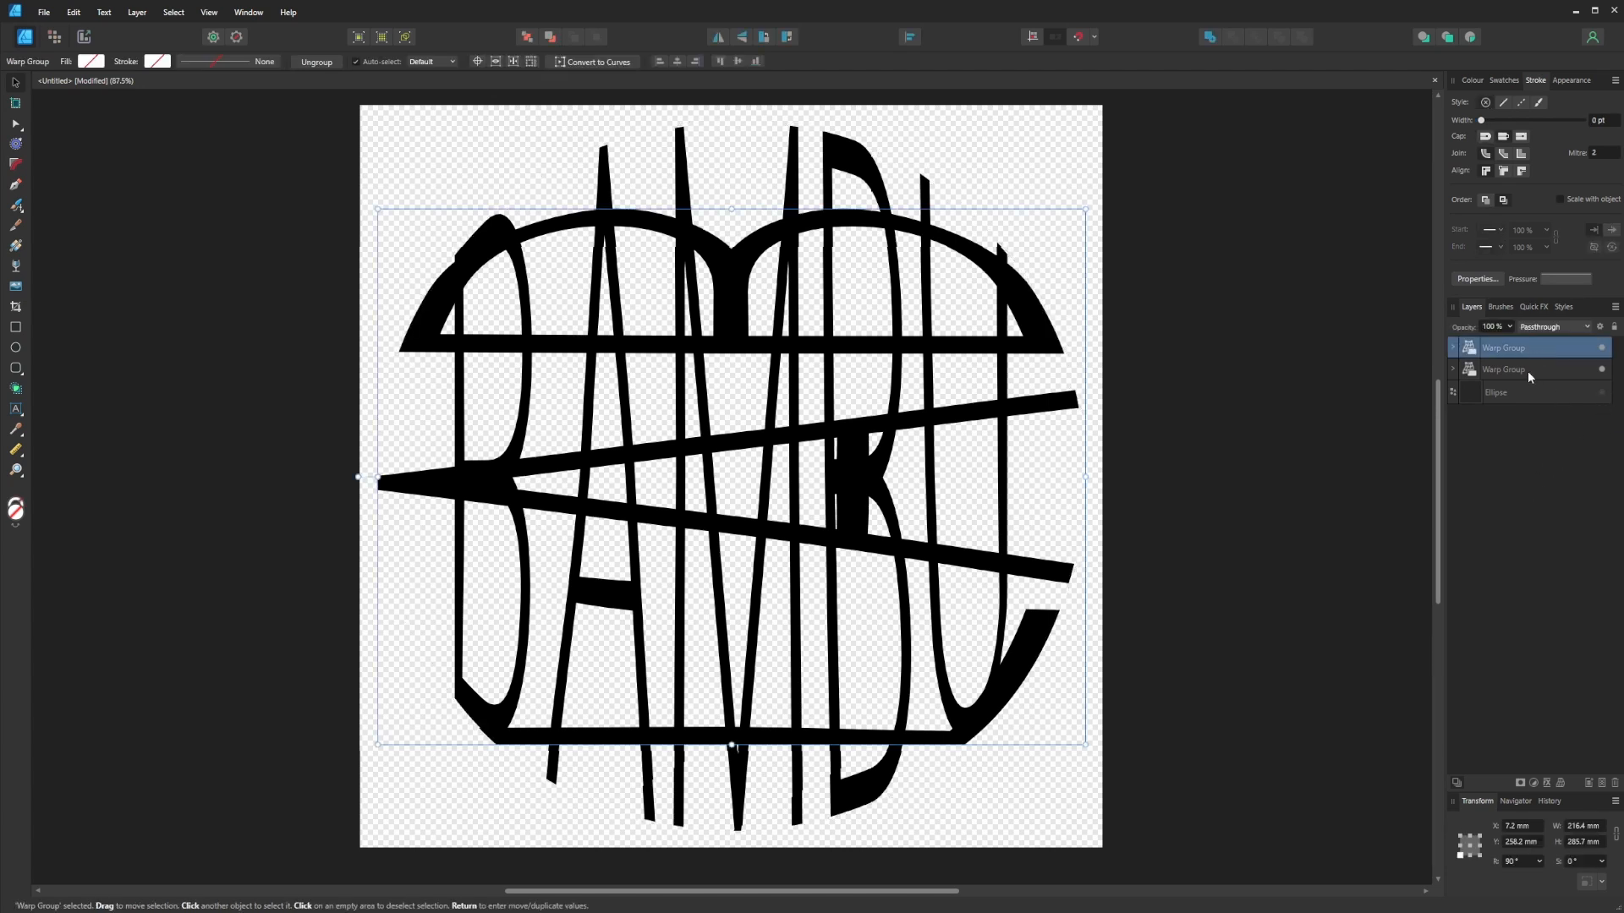
shift+click(1520, 370)
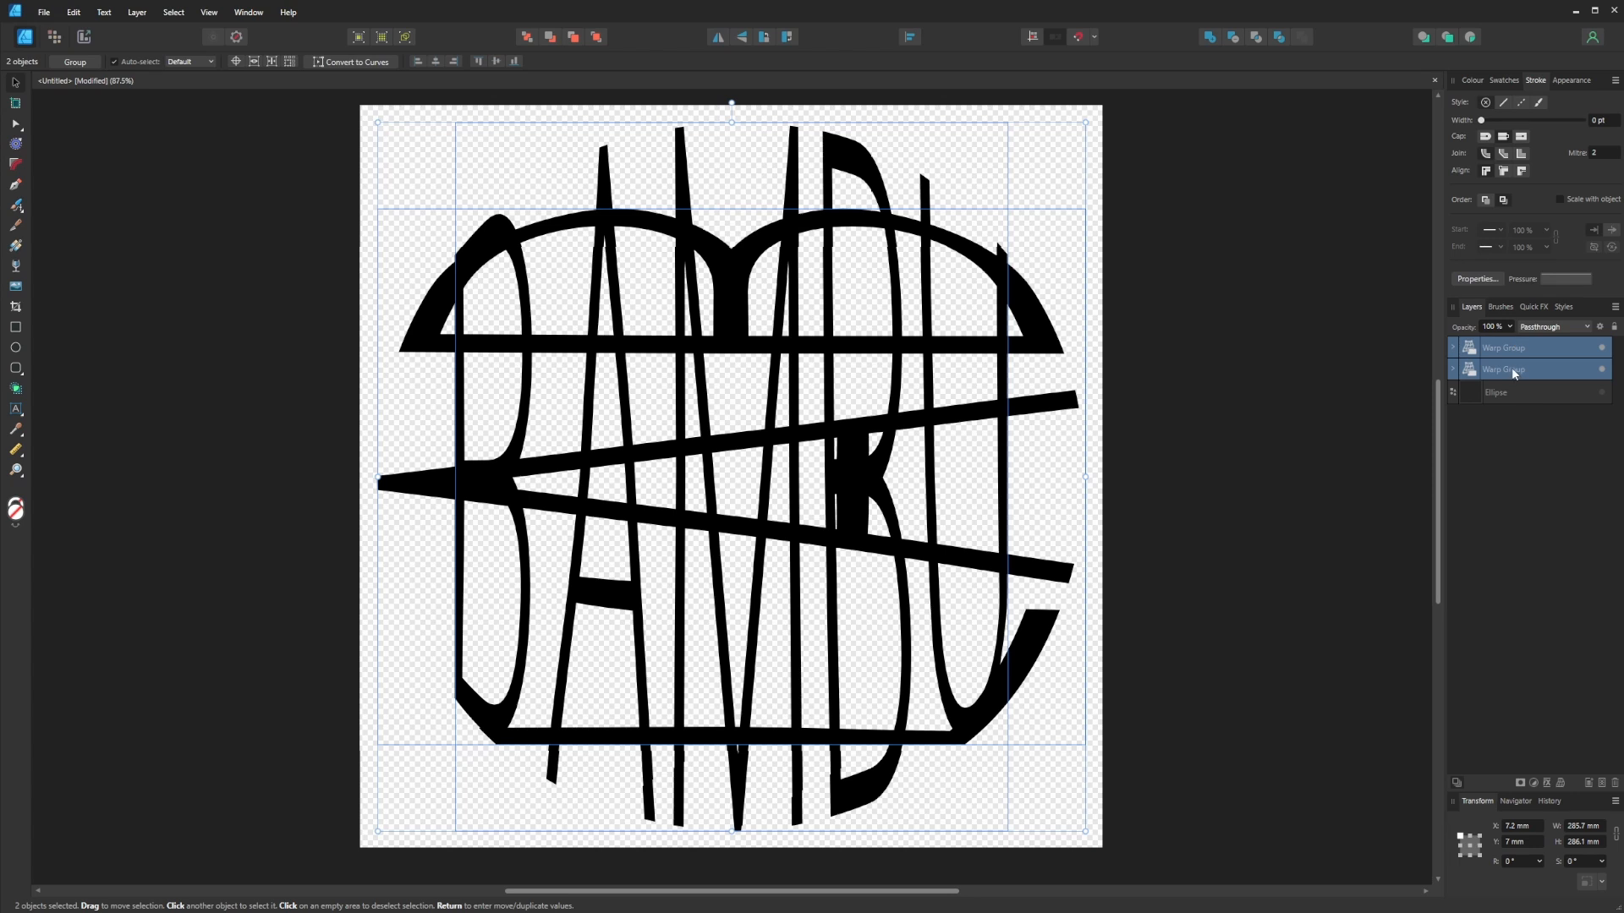
click(137, 13)
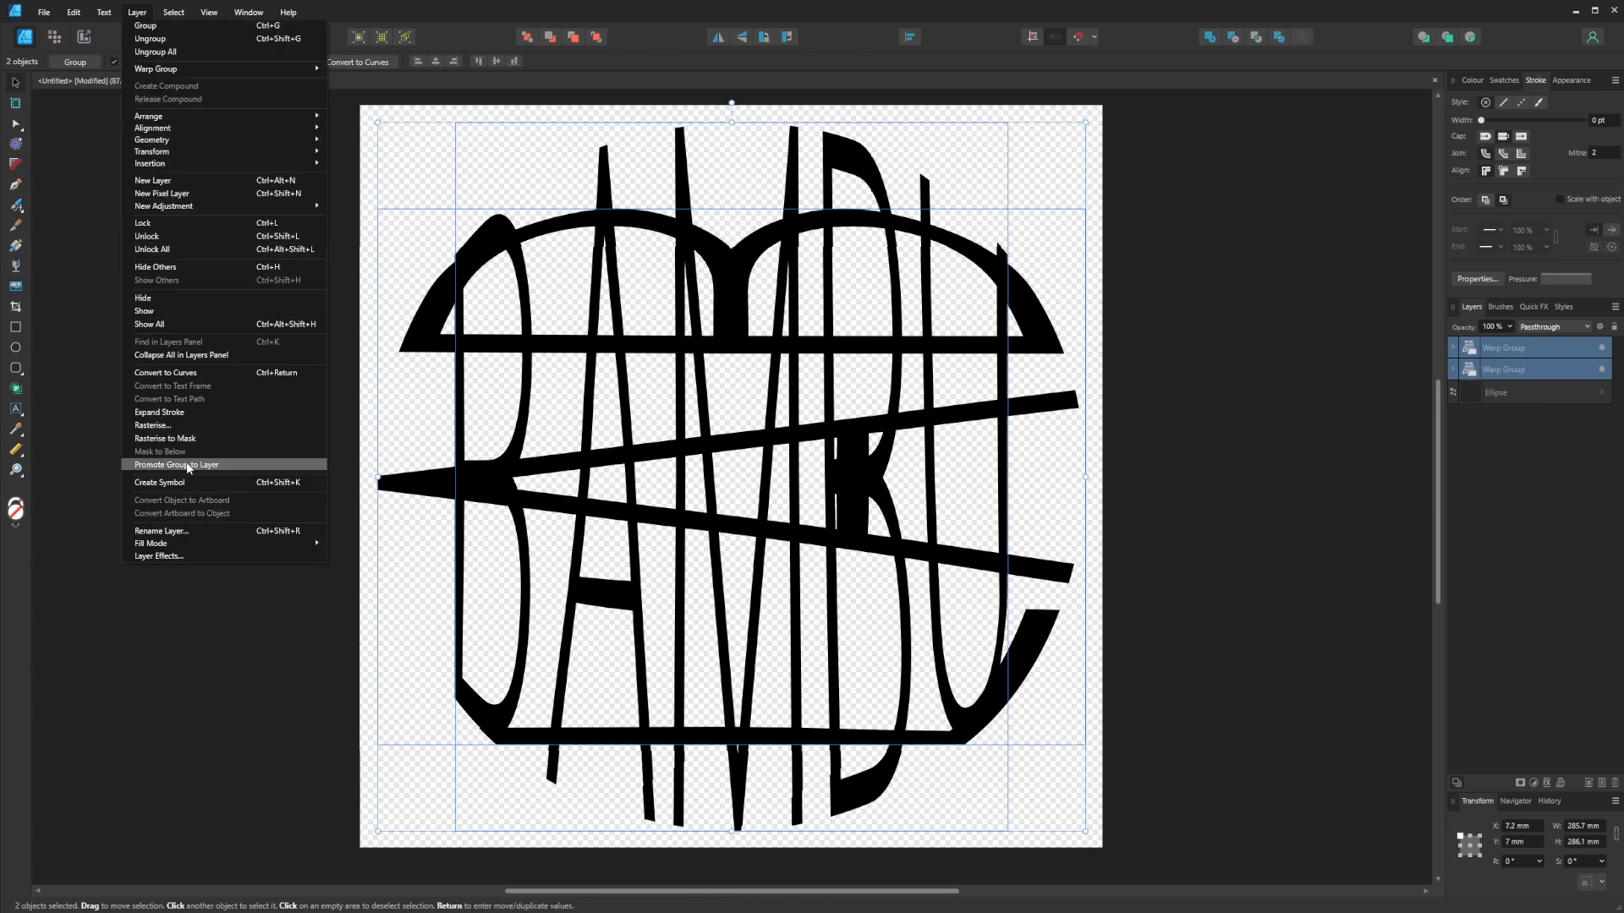
click(175, 373)
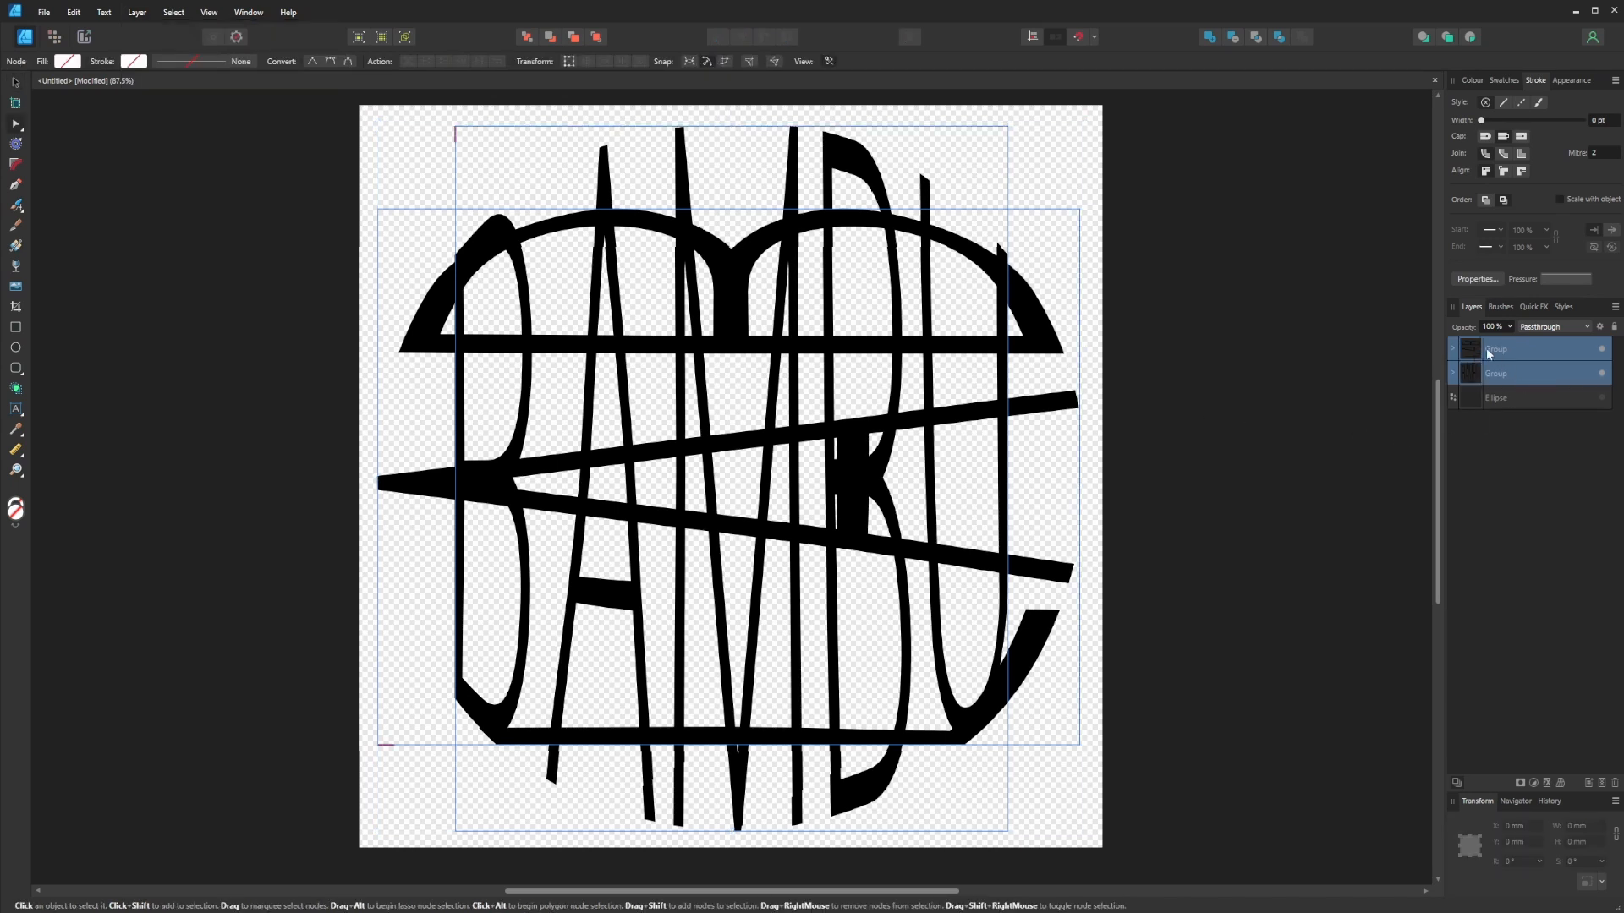
click(1453, 348)
click(1453, 349)
Save the document in the Downloads folder as BBL_logo.
click(44, 12)
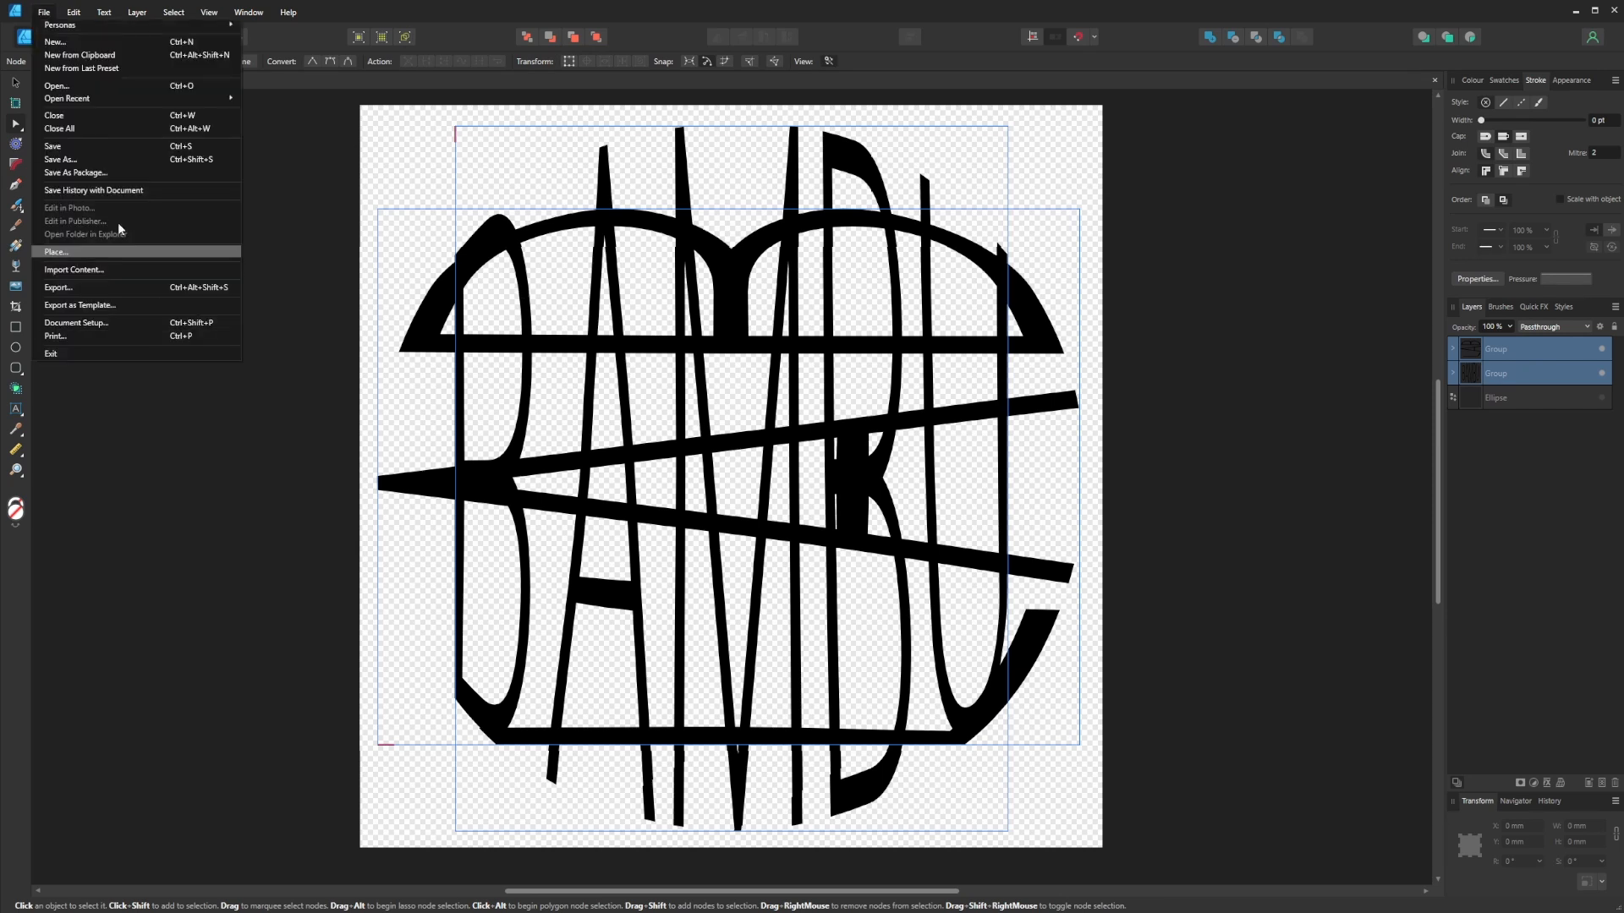
click(63, 147)
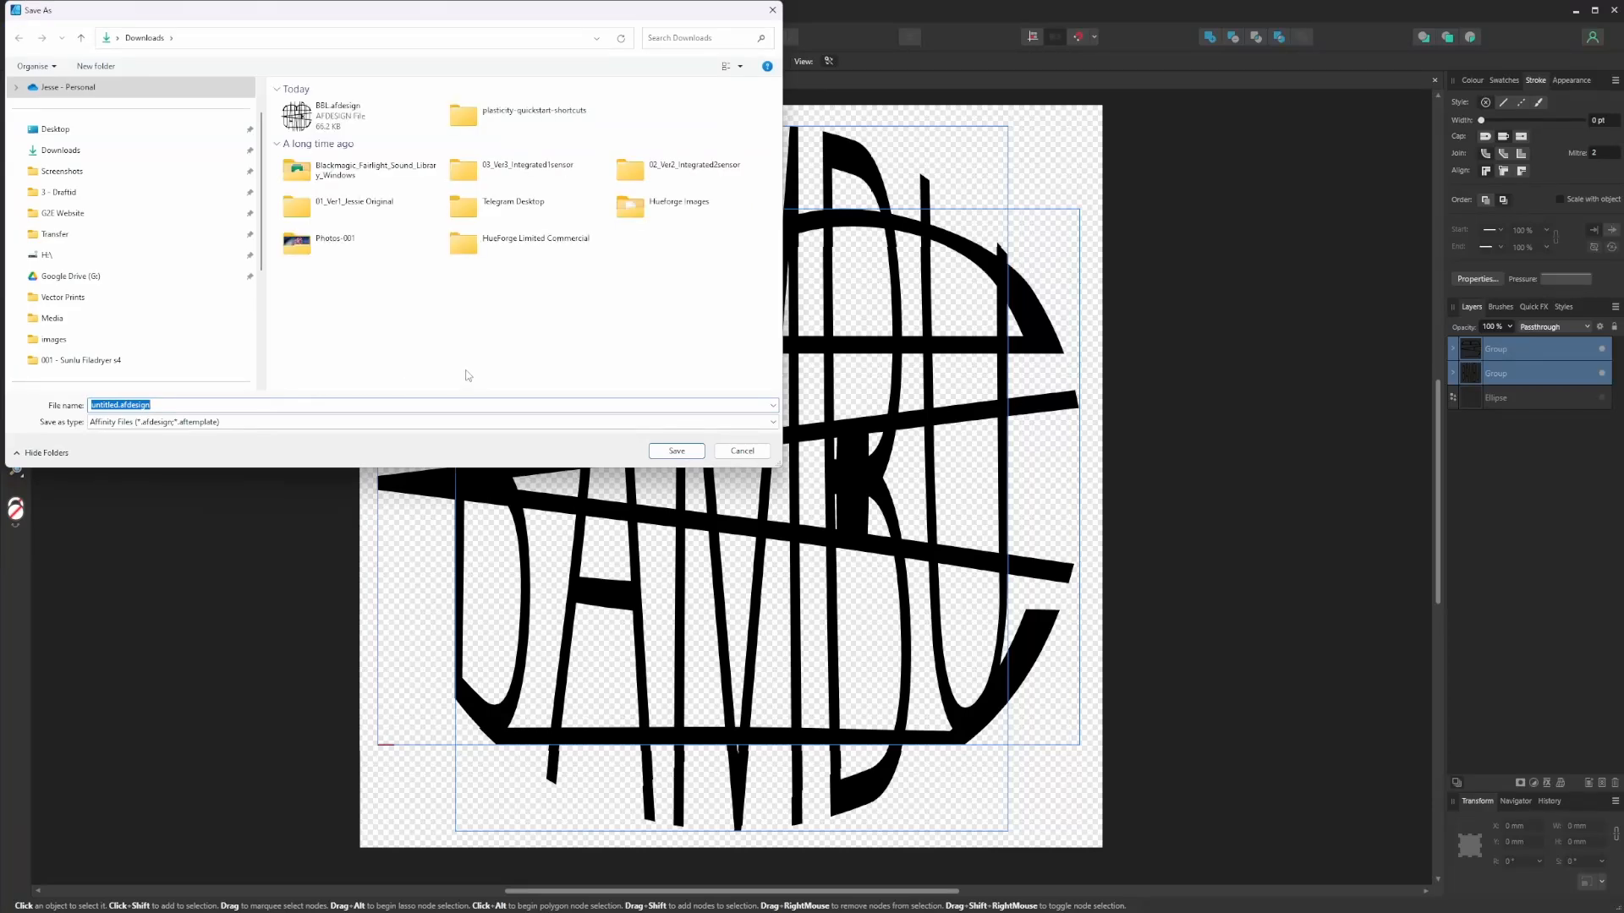
text(B)
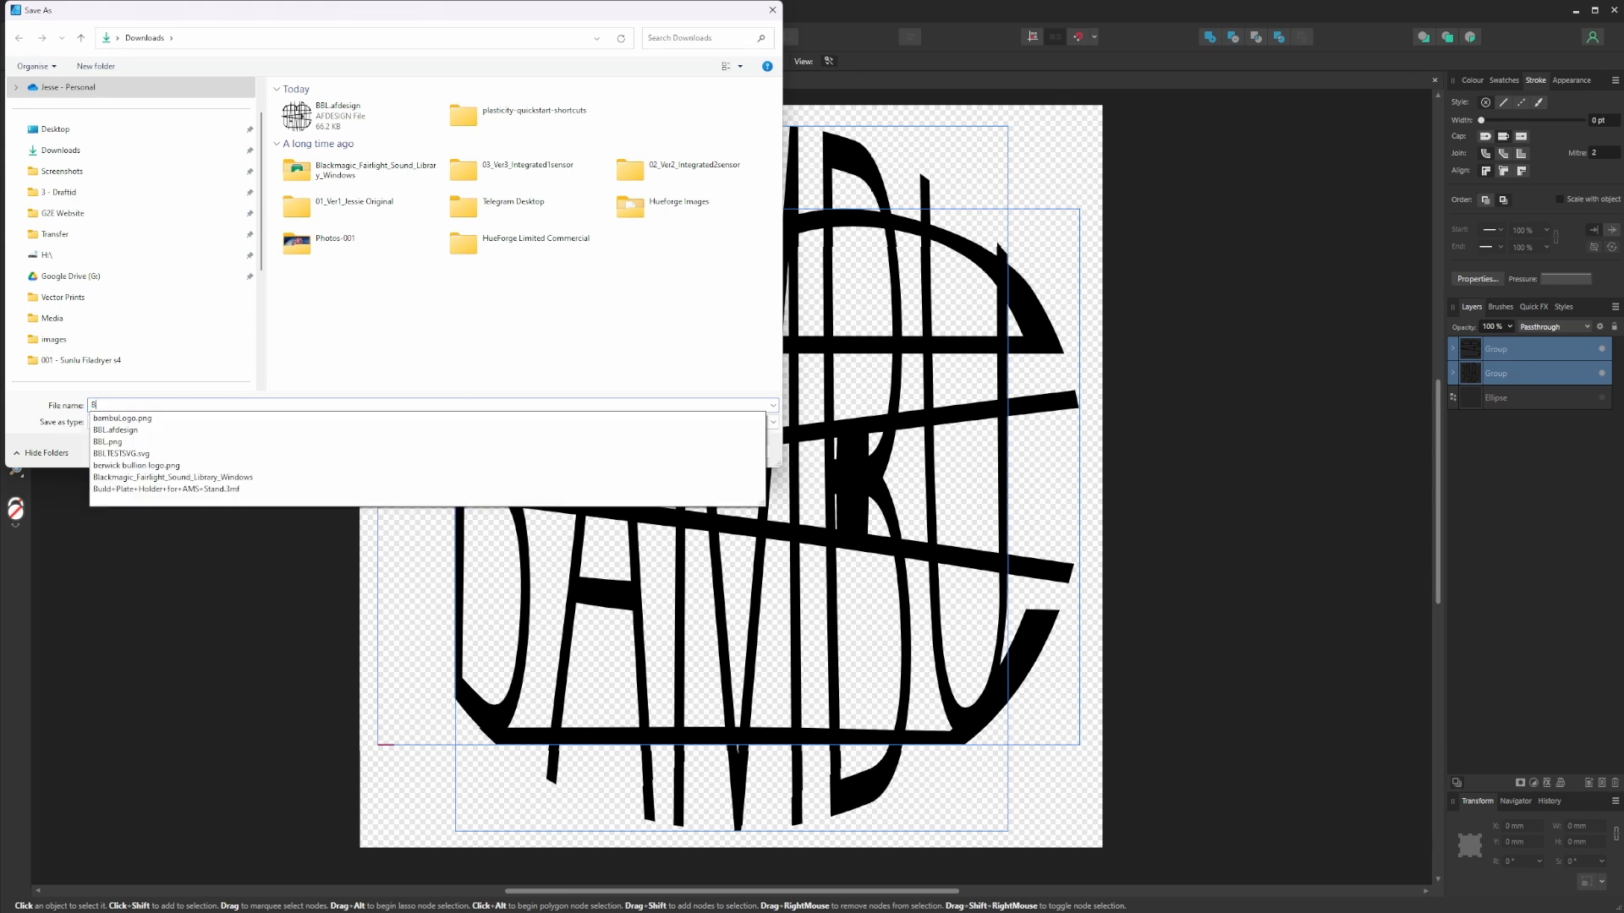
text(BL_l)
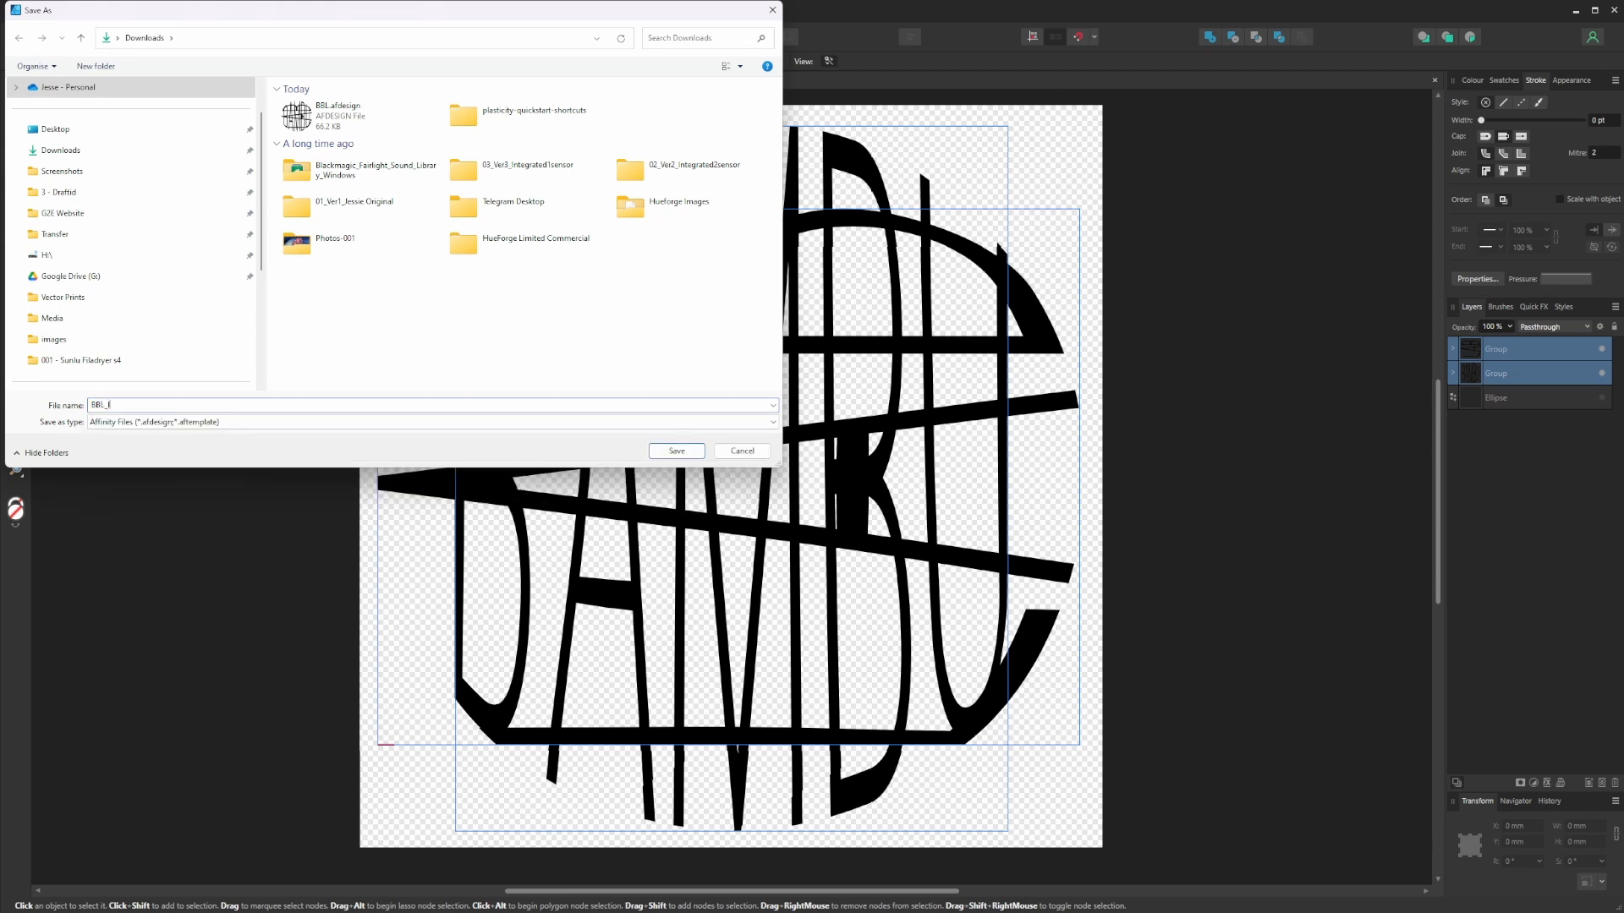
text(ogo_)
key(Return)
Export the whole document in SVG format with text exported as curves, saving it as BBL_logo.svg in Downloads.
click(44, 12)
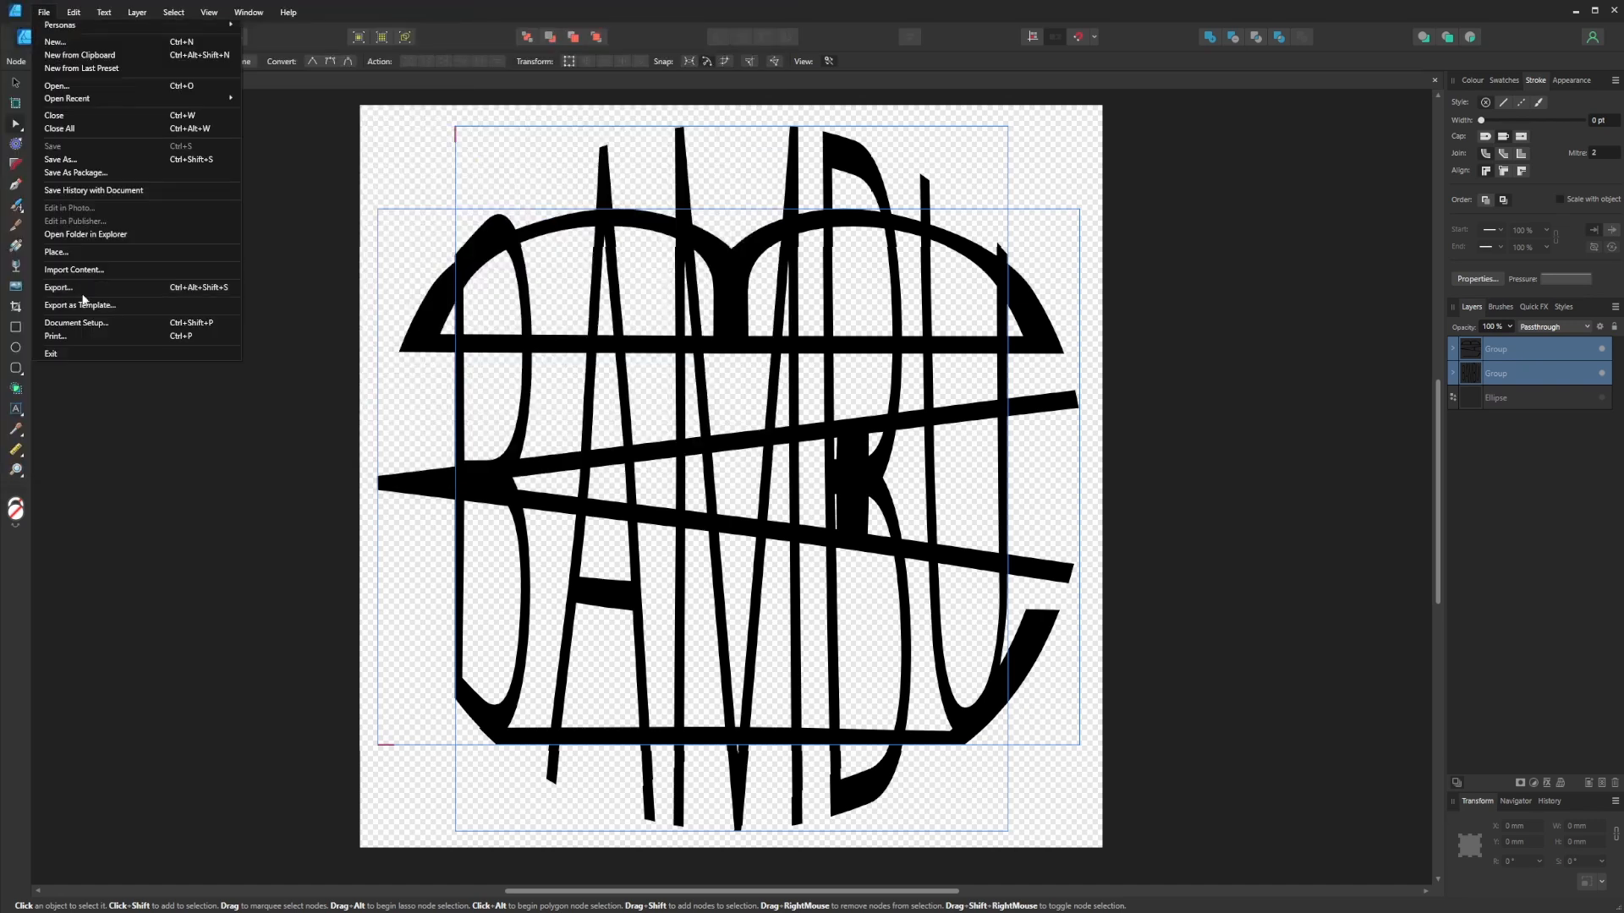
click(85, 299)
click(979, 237)
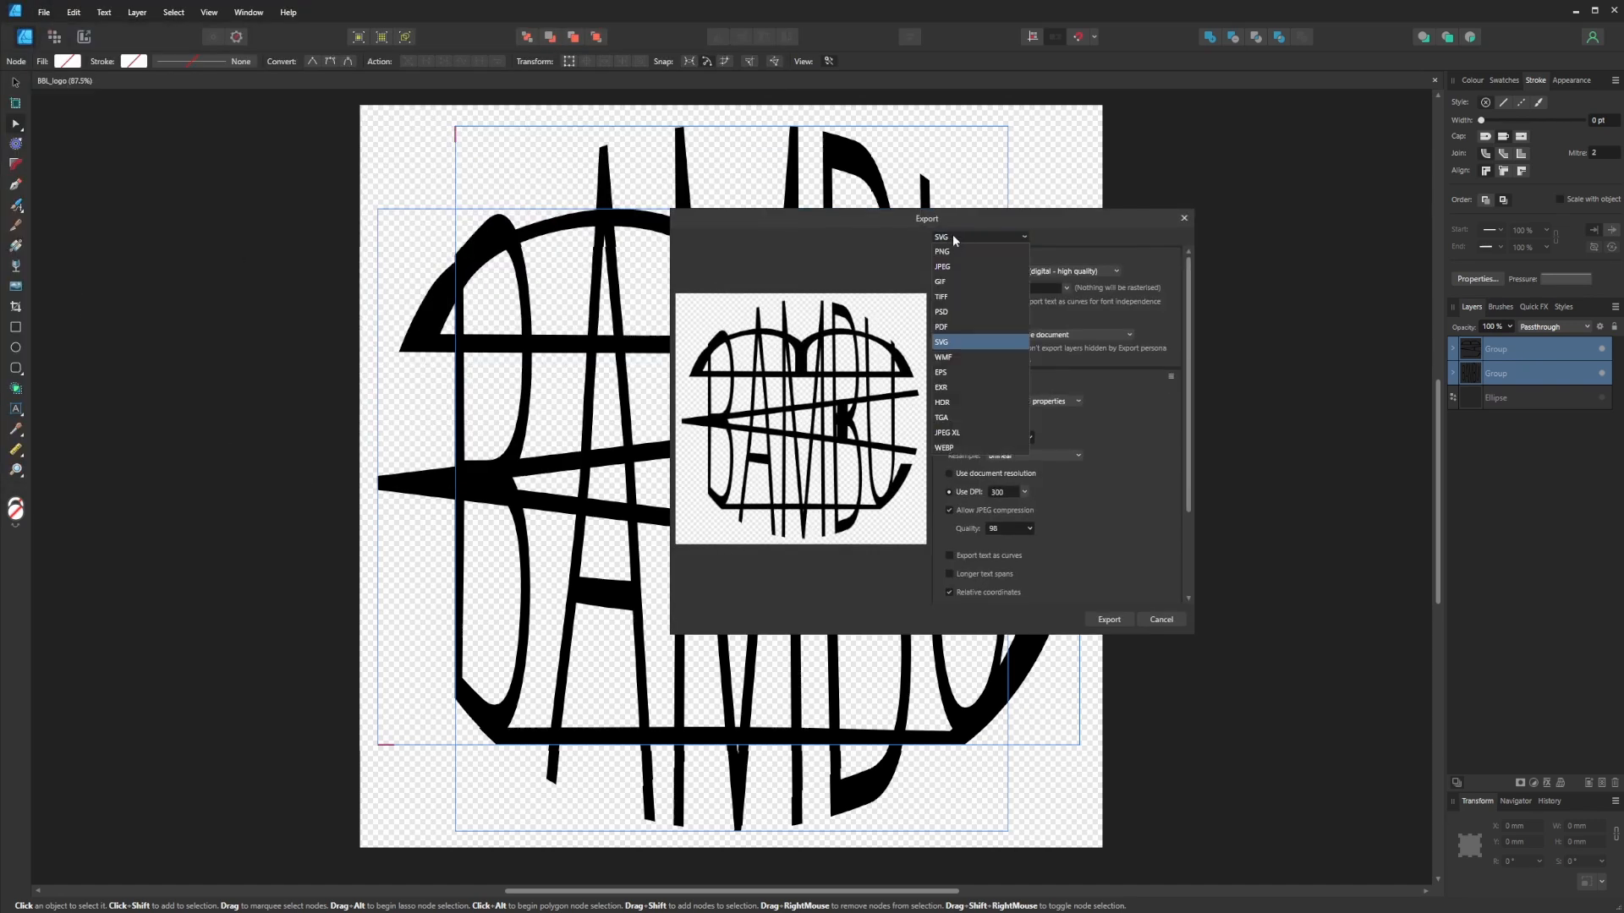
click(949, 342)
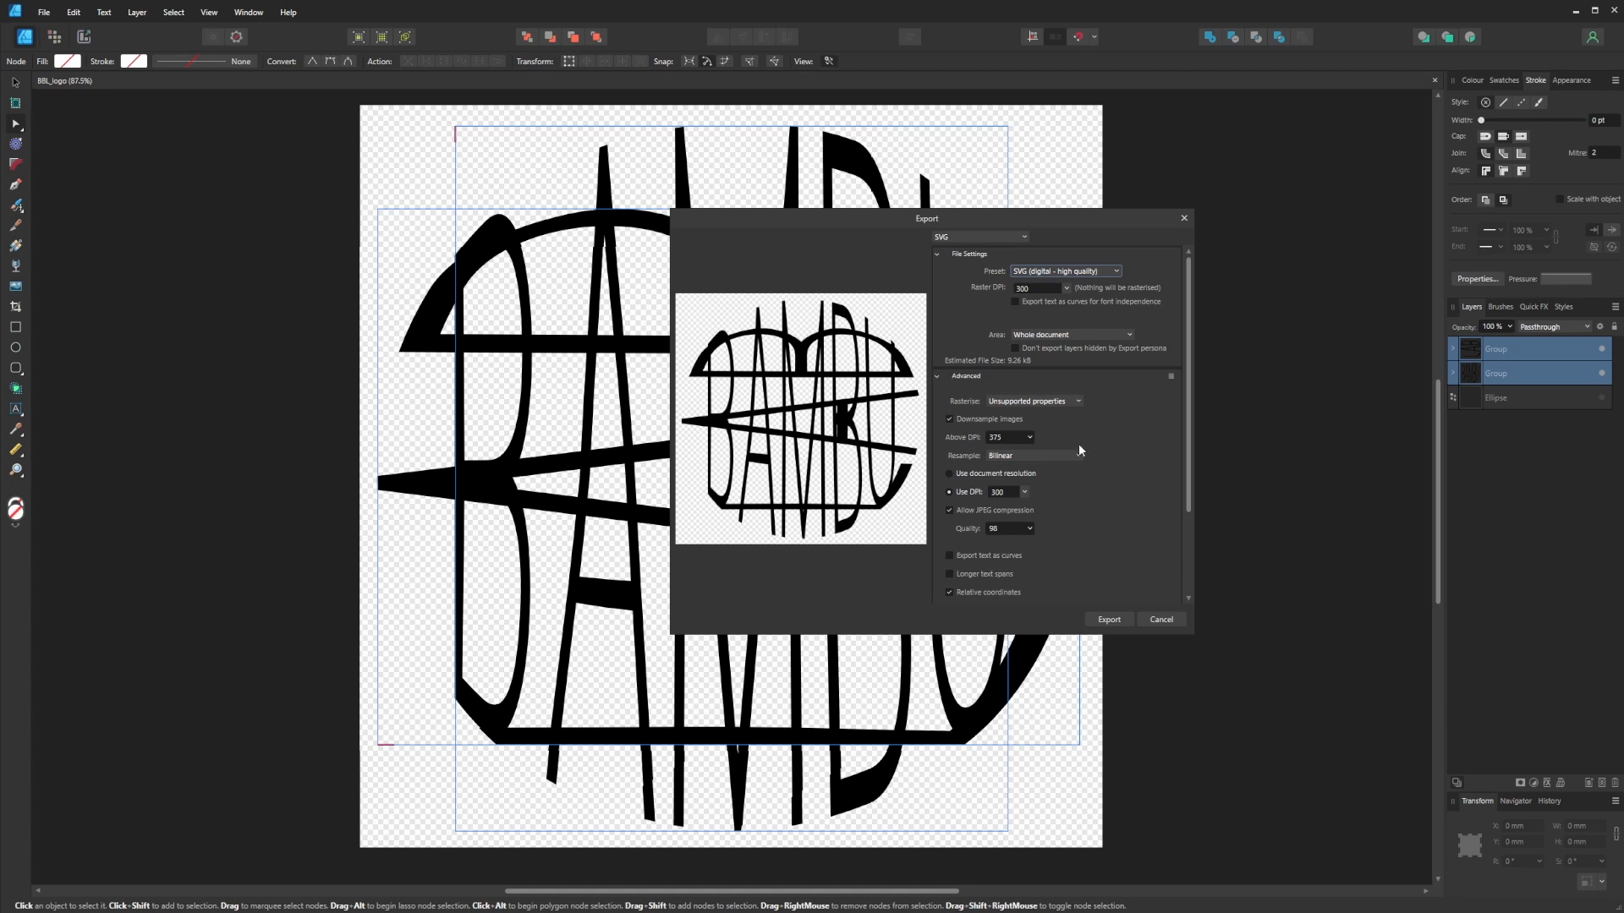
scroll(1078, 443, down, 2)
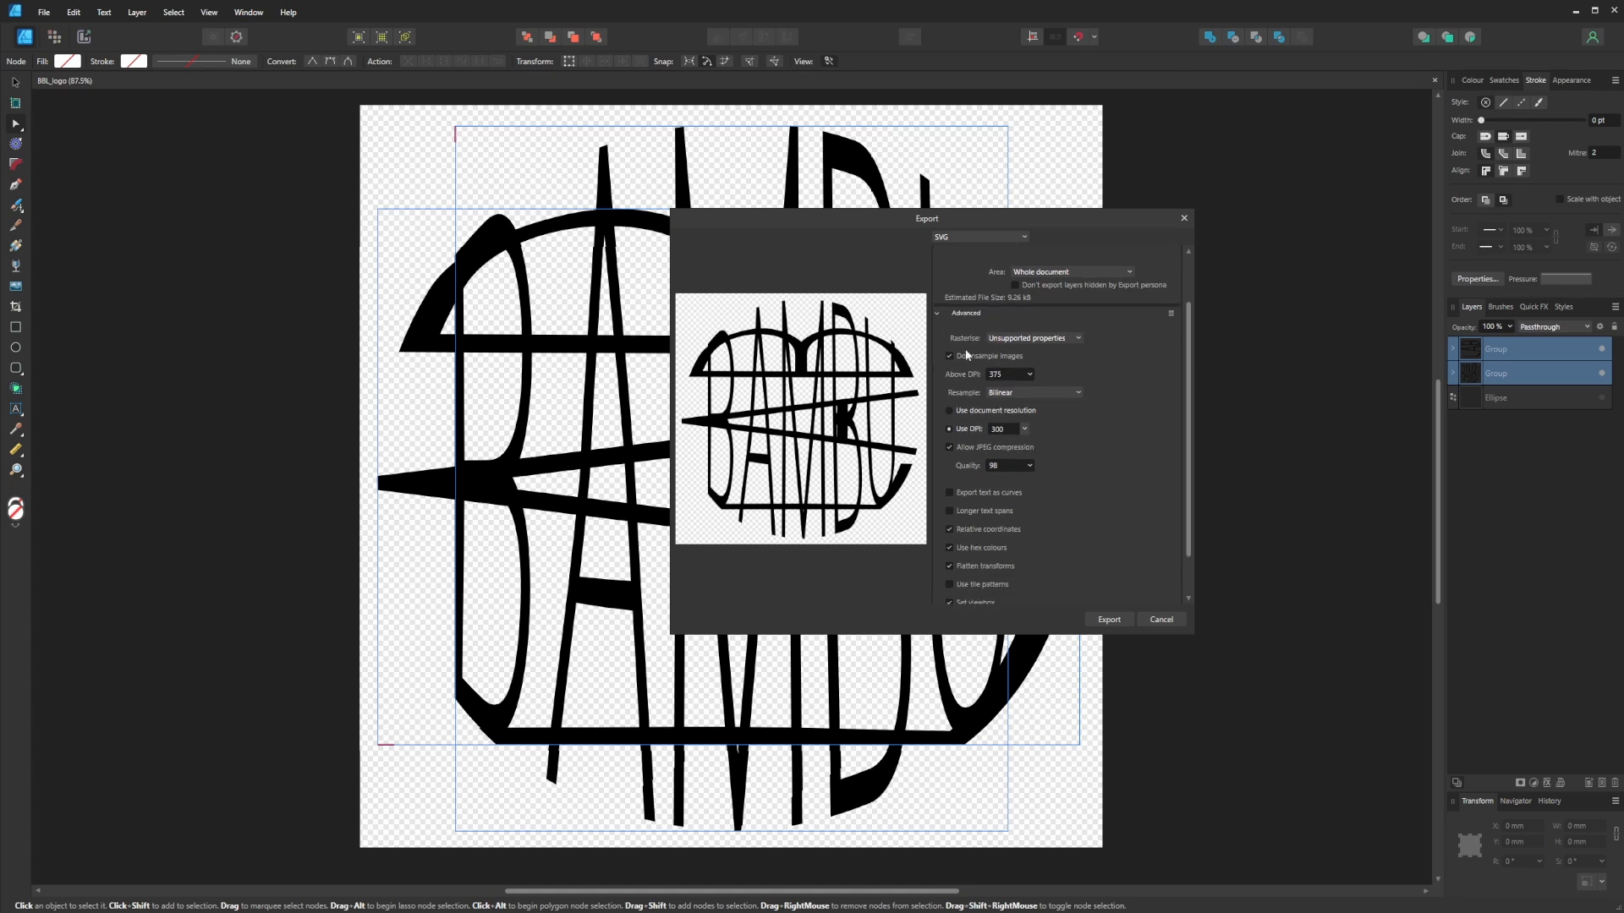
scroll(982, 506, down, 1)
click(971, 461)
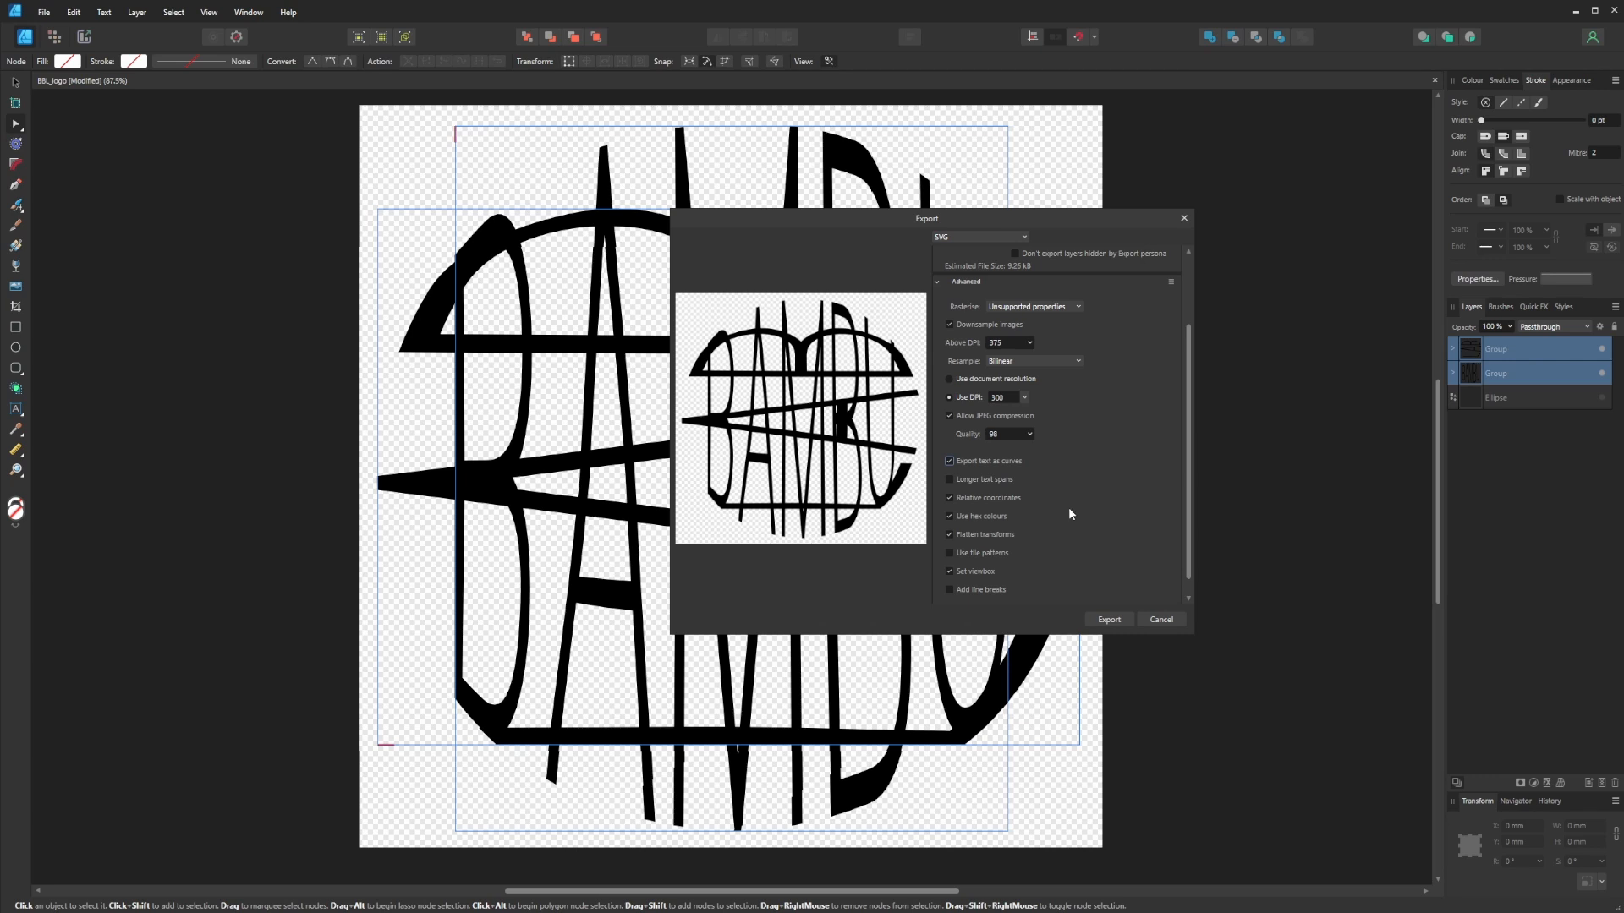
scroll(1053, 510, down, 1)
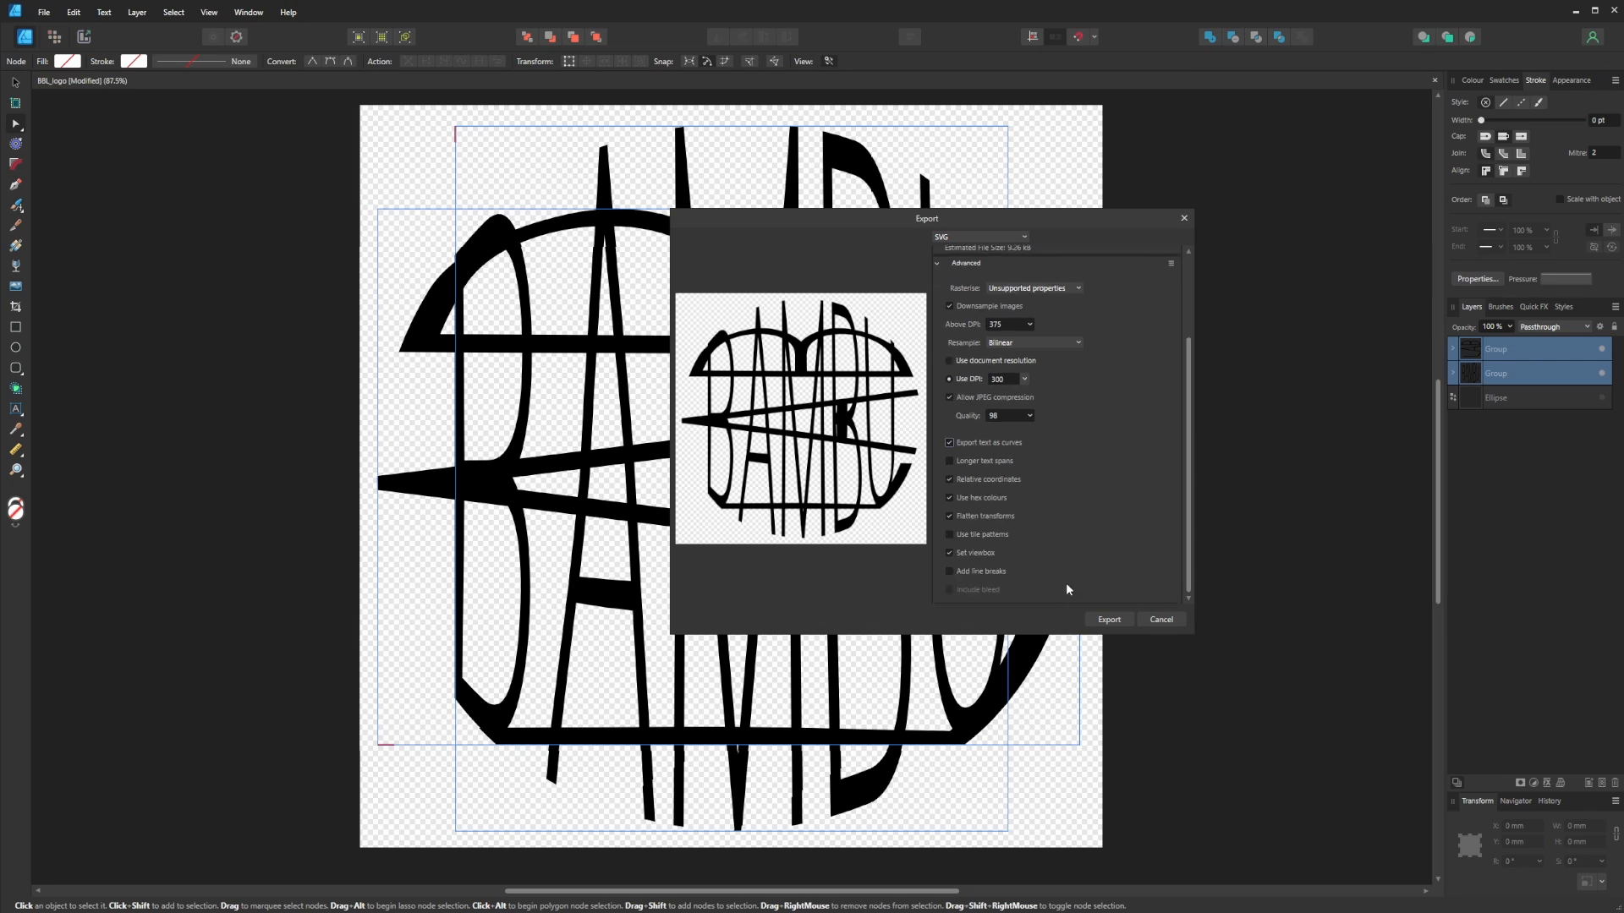
click(1094, 620)
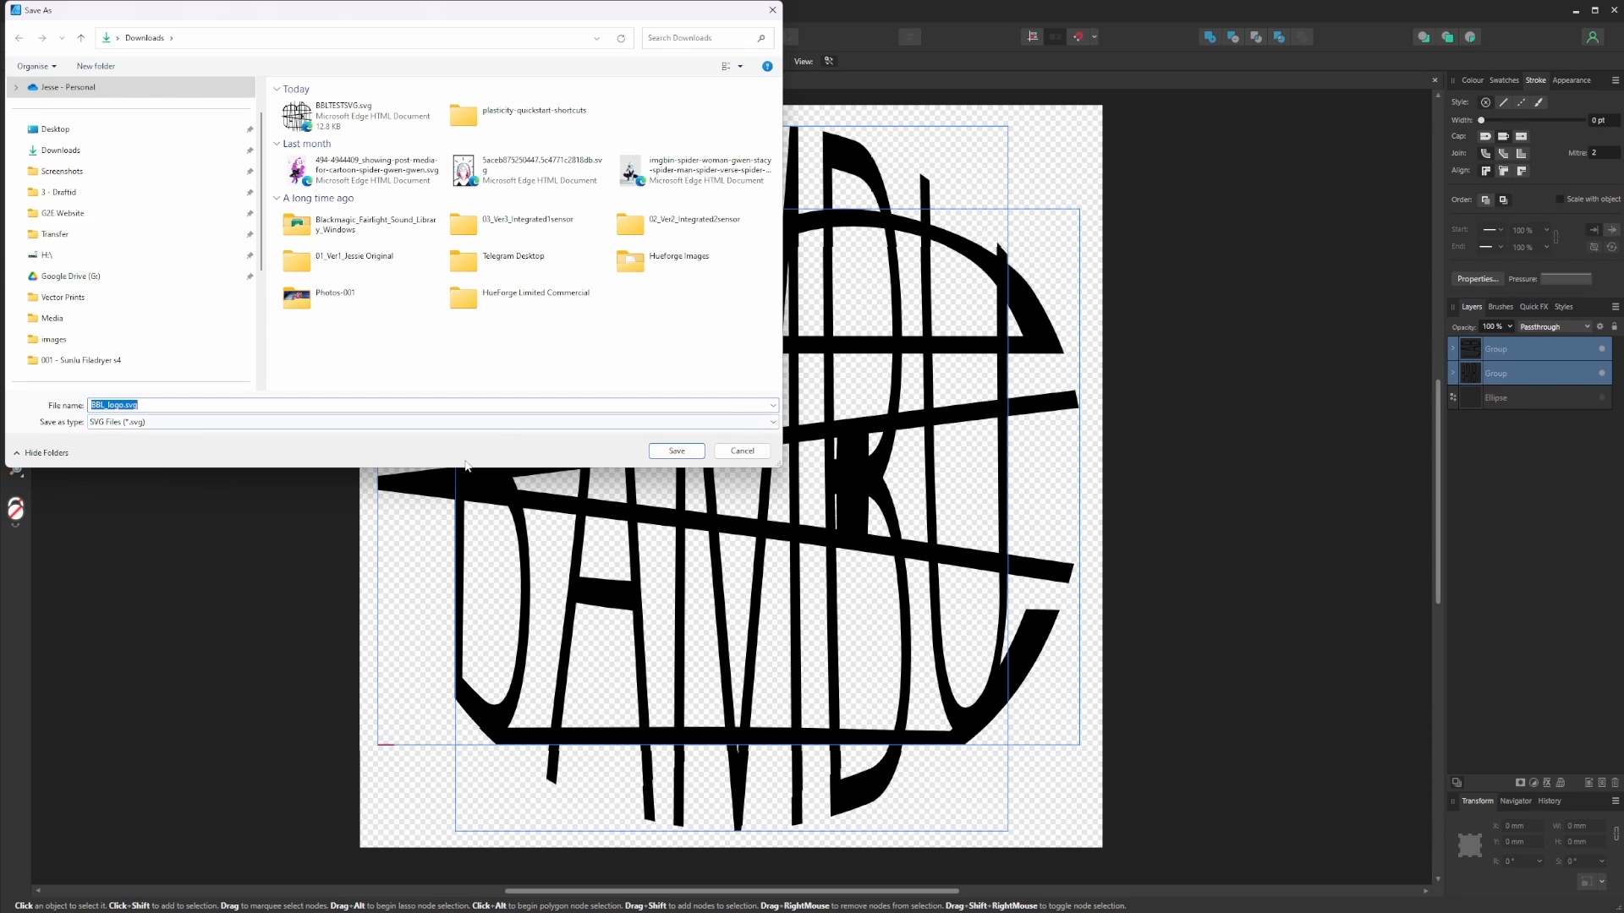
click(677, 451)
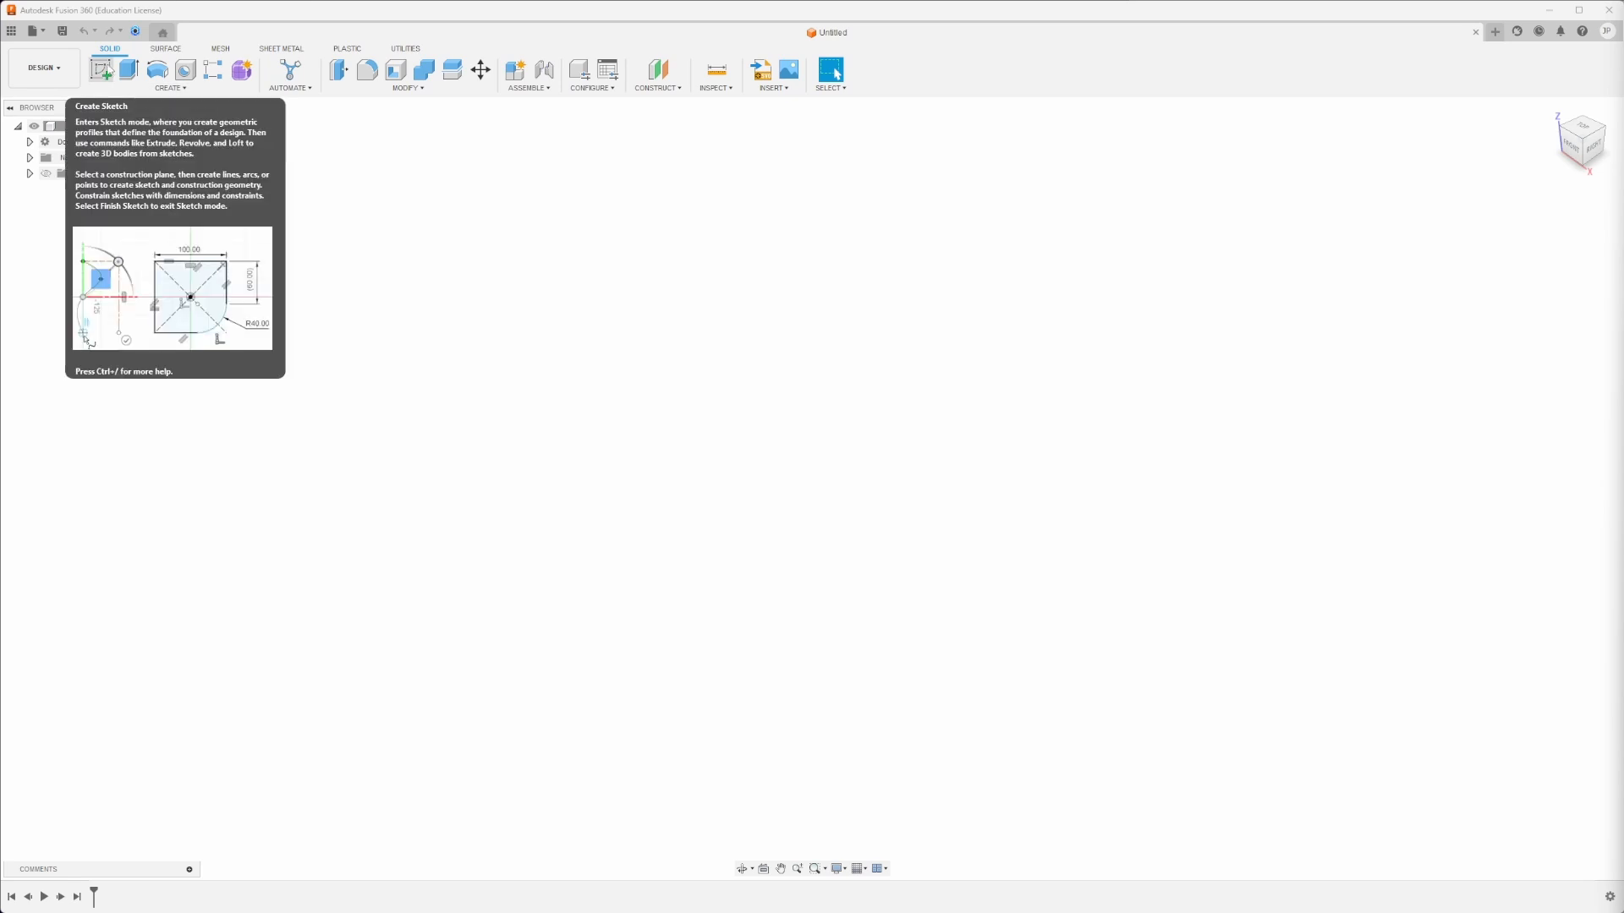
In Fusion 360, start a sketch on the horizontal XY plane and draw a circle about 120 mm in diameter centred on the origin.
click(102, 71)
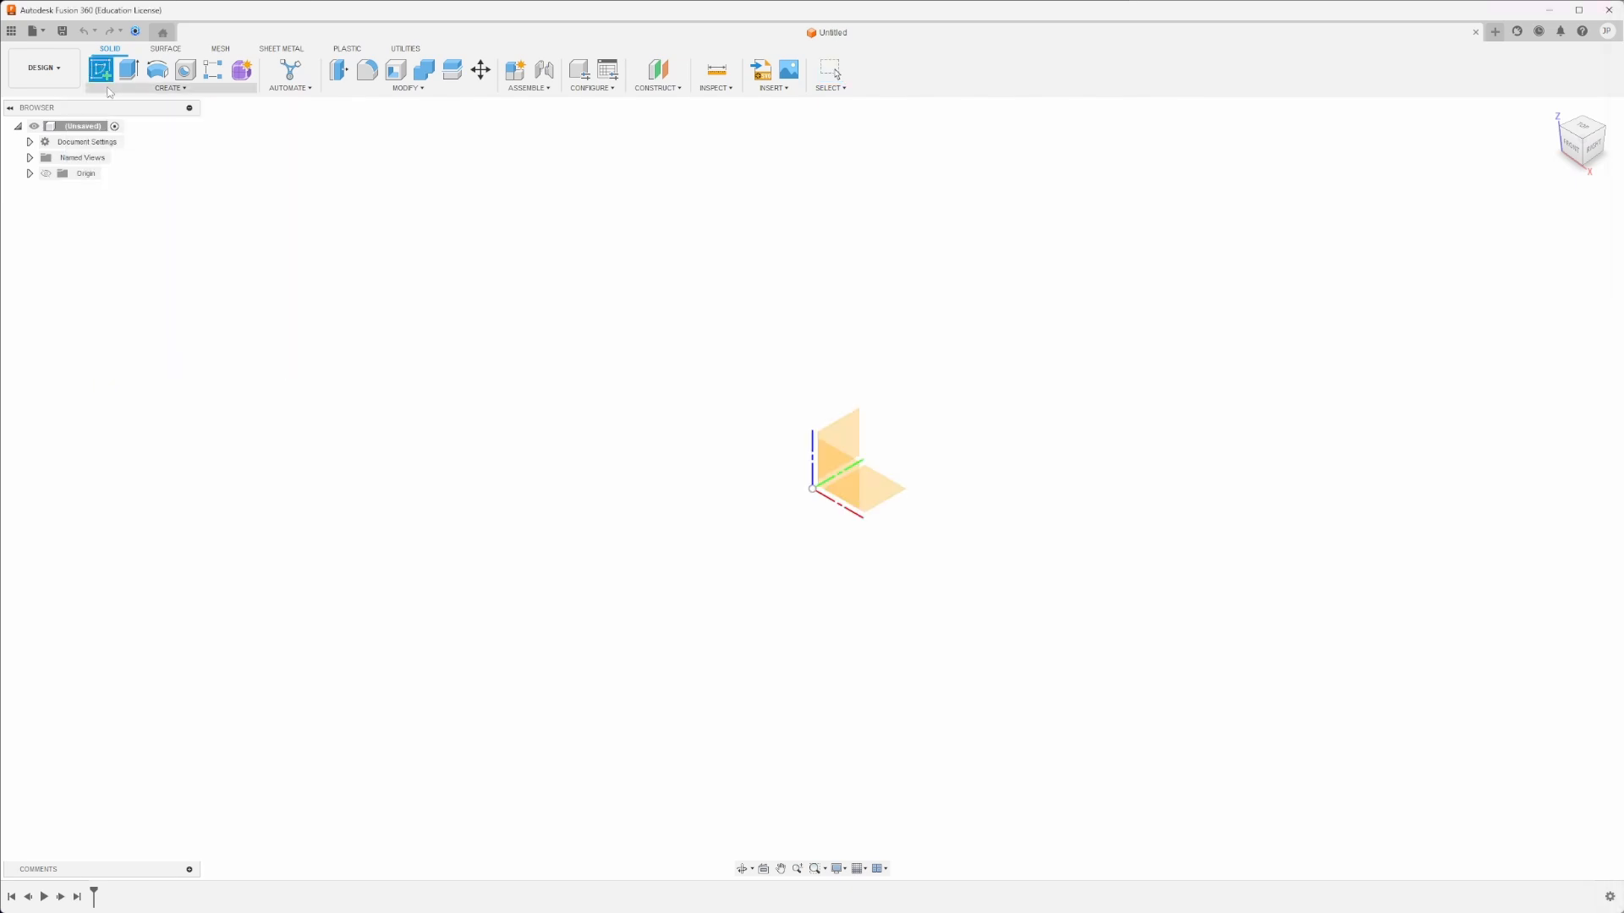
click(879, 498)
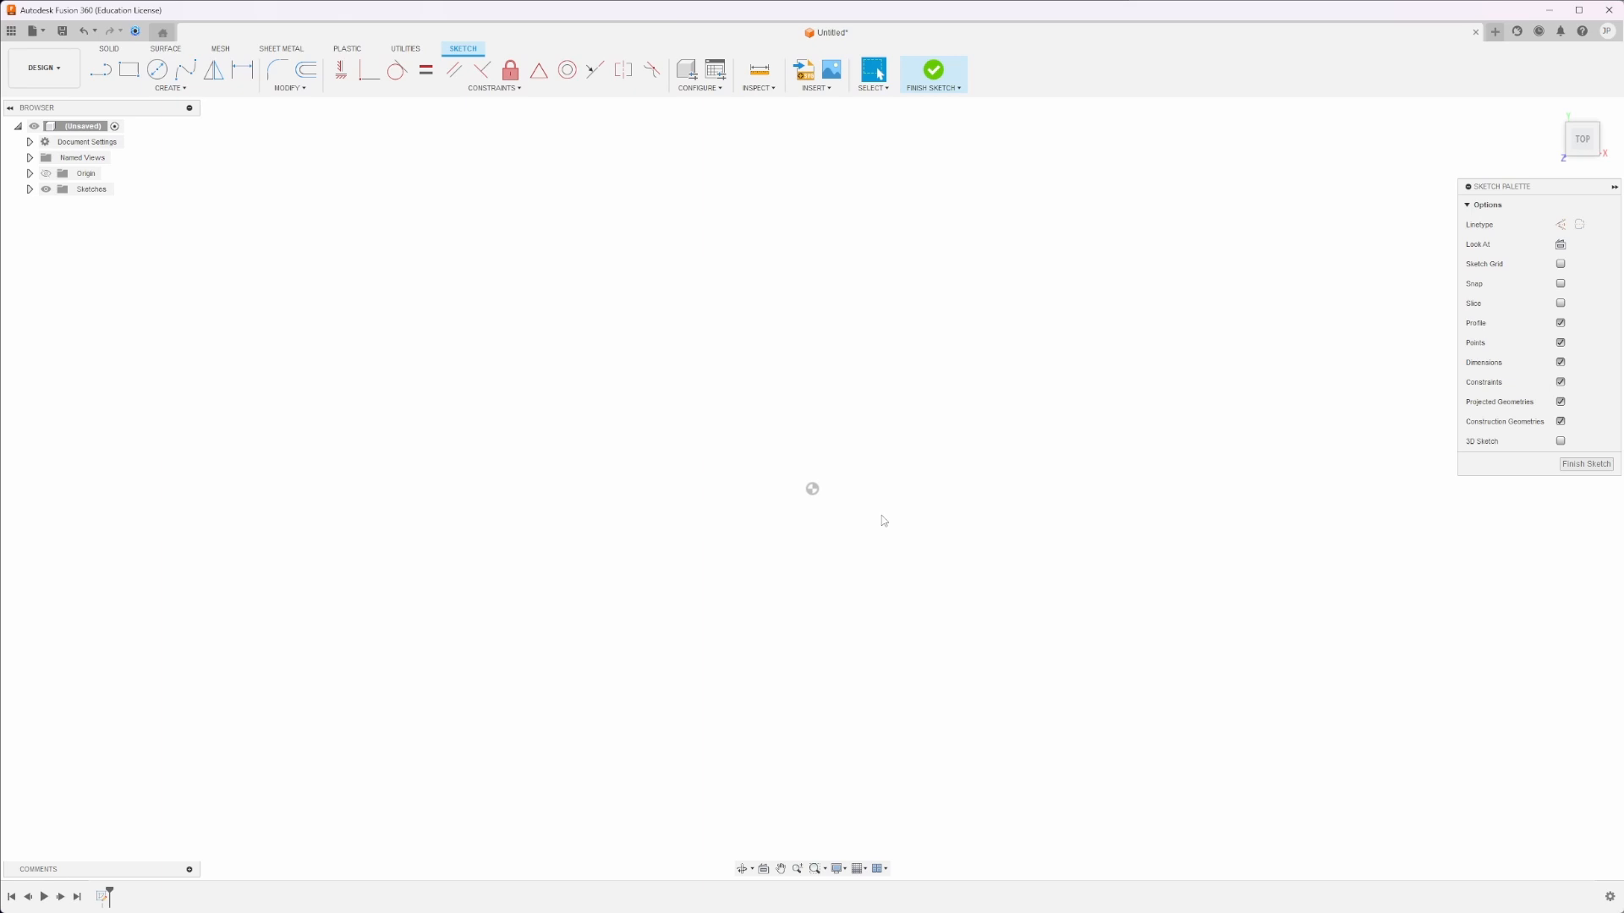
click(157, 69)
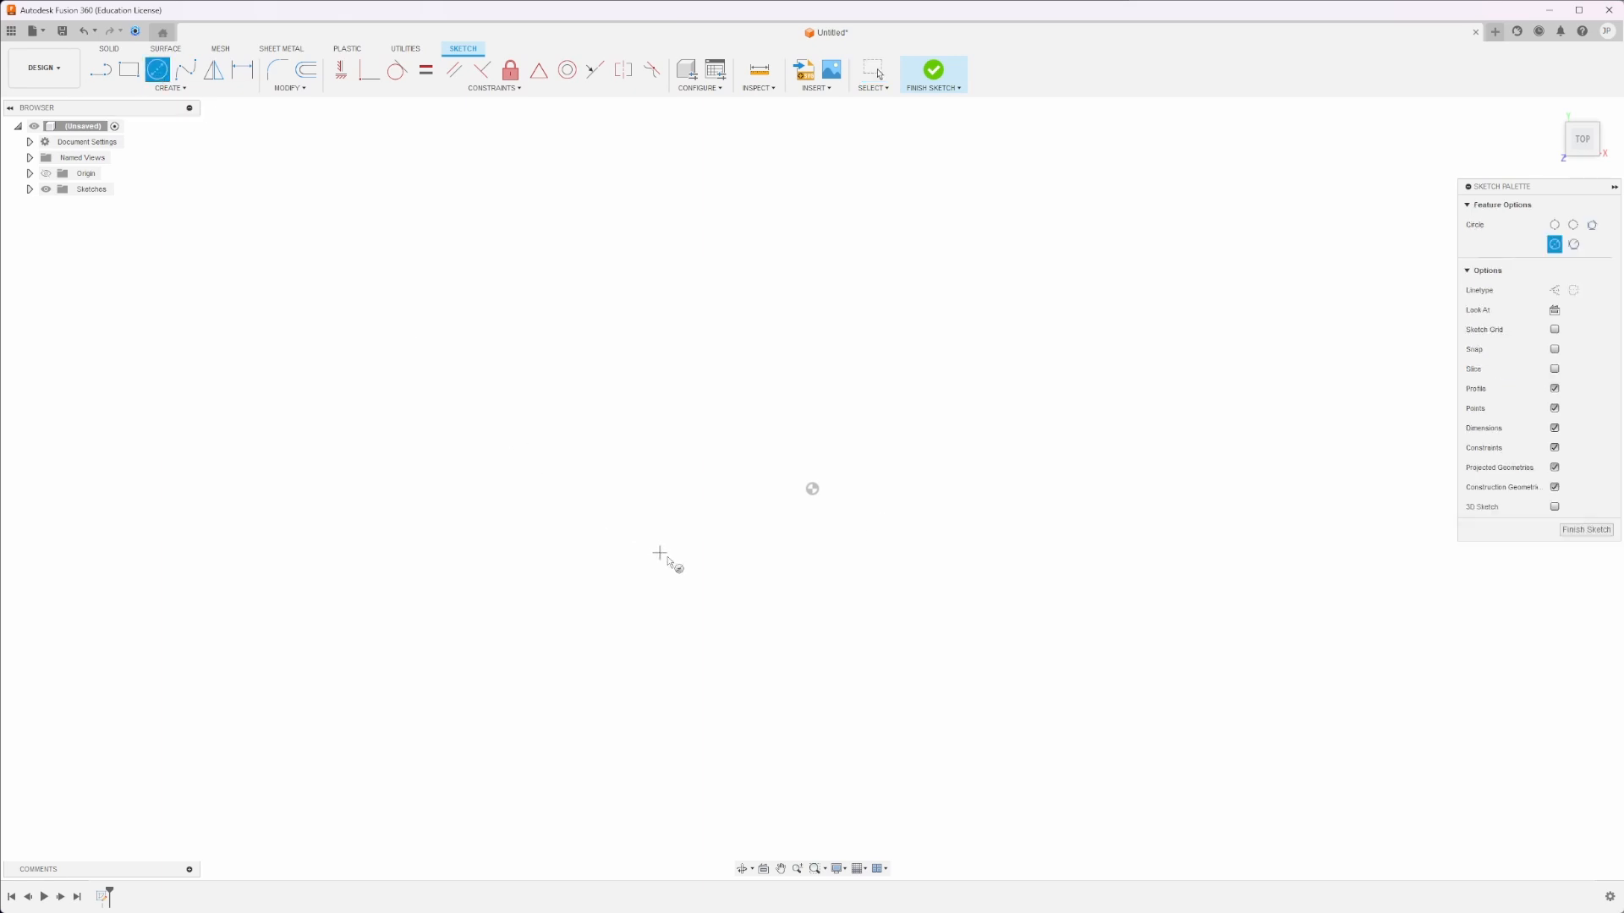
click(812, 489)
click(1052, 598)
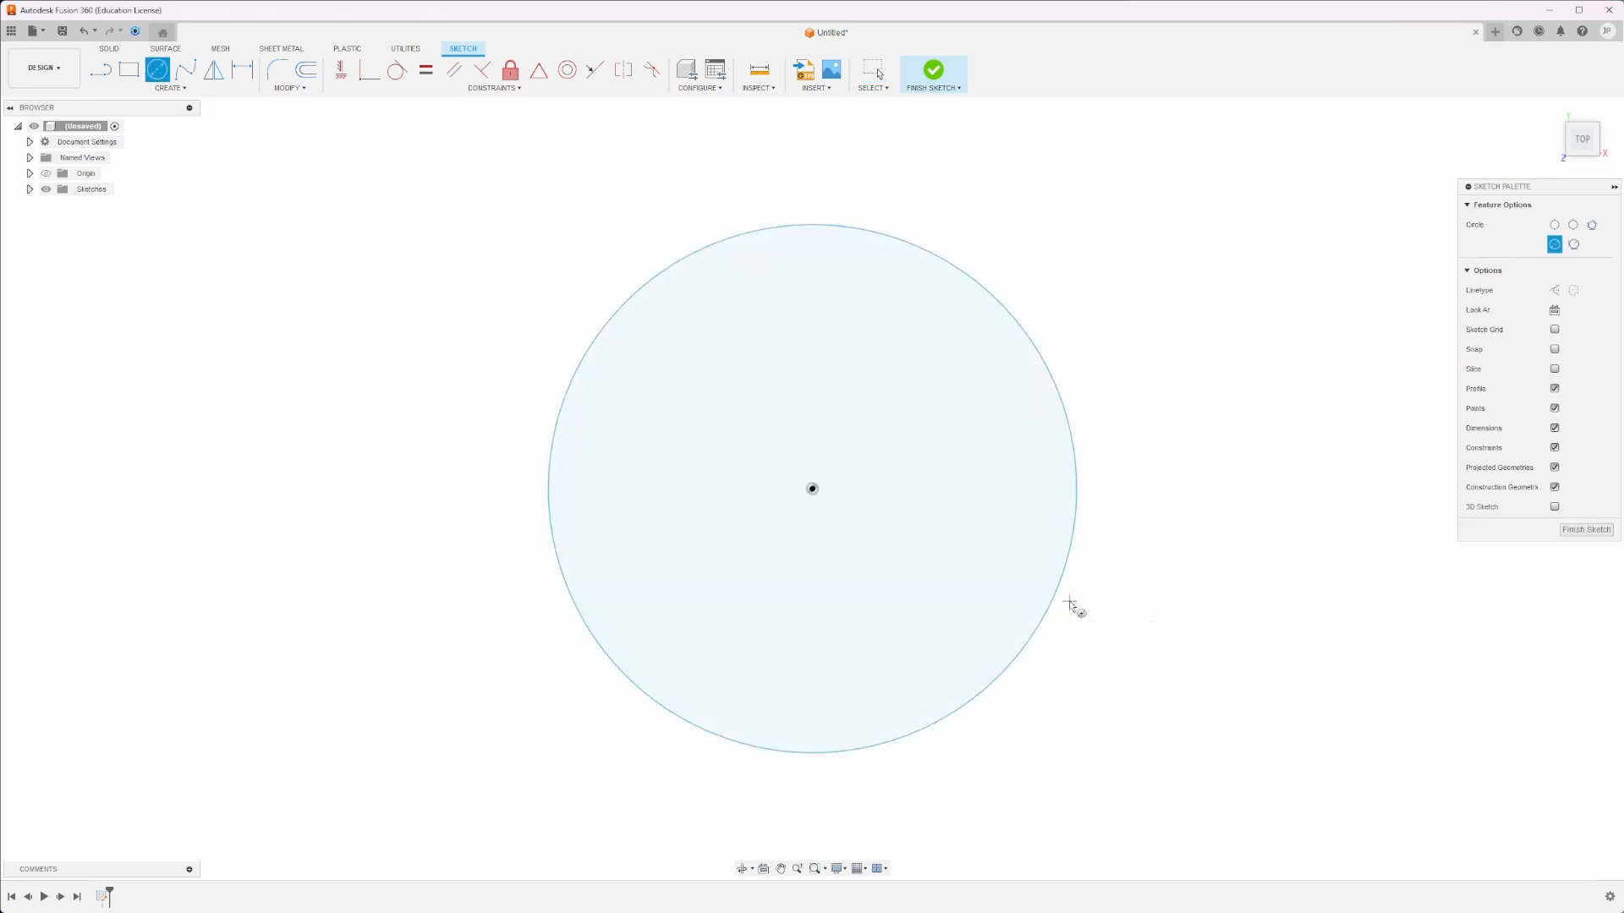
Dimension the circle's diameter to 100 mm and finish the sketch.
key(d)
click(1068, 428)
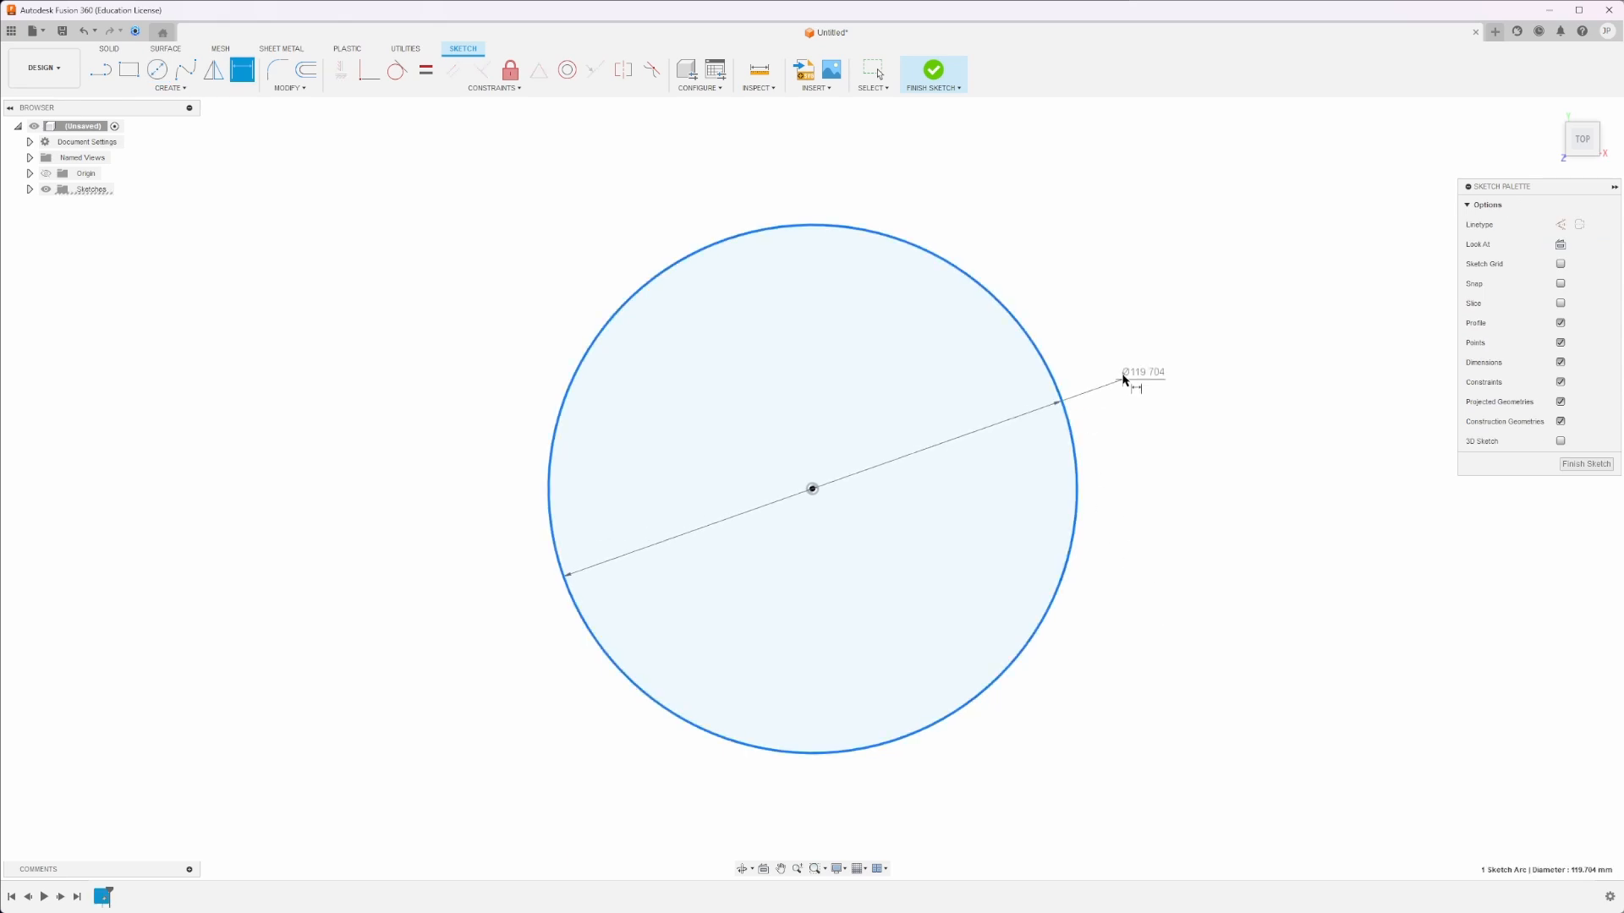
click(1125, 377)
text(13)
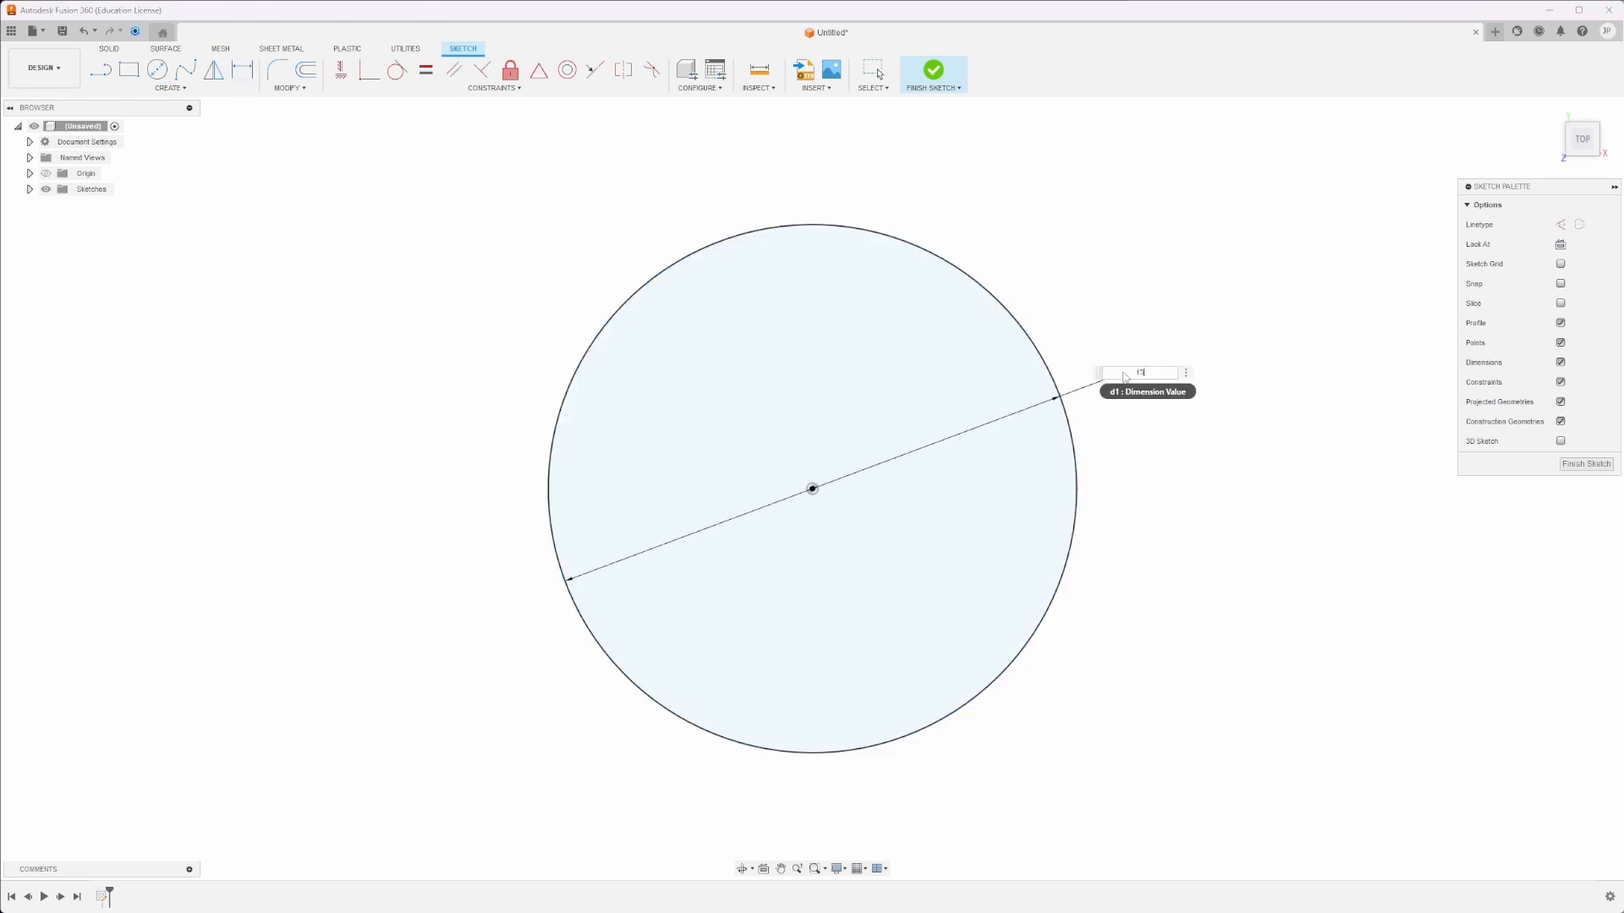
key(Return)
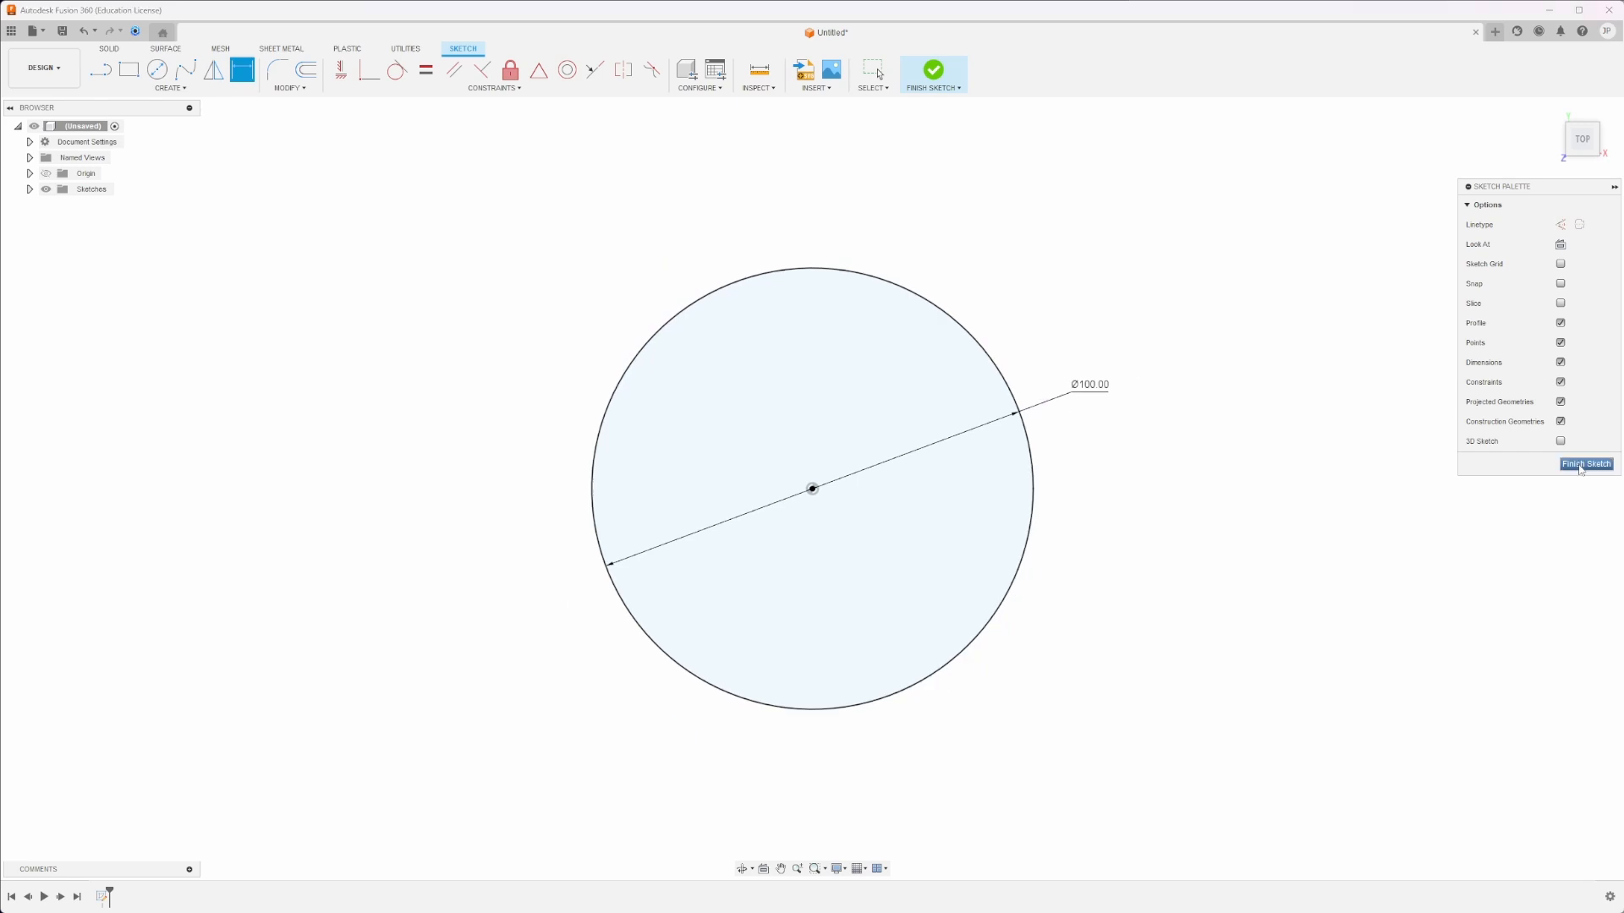
click(1585, 463)
Extrude the circle profile 2 mm as a new body.
key(e)
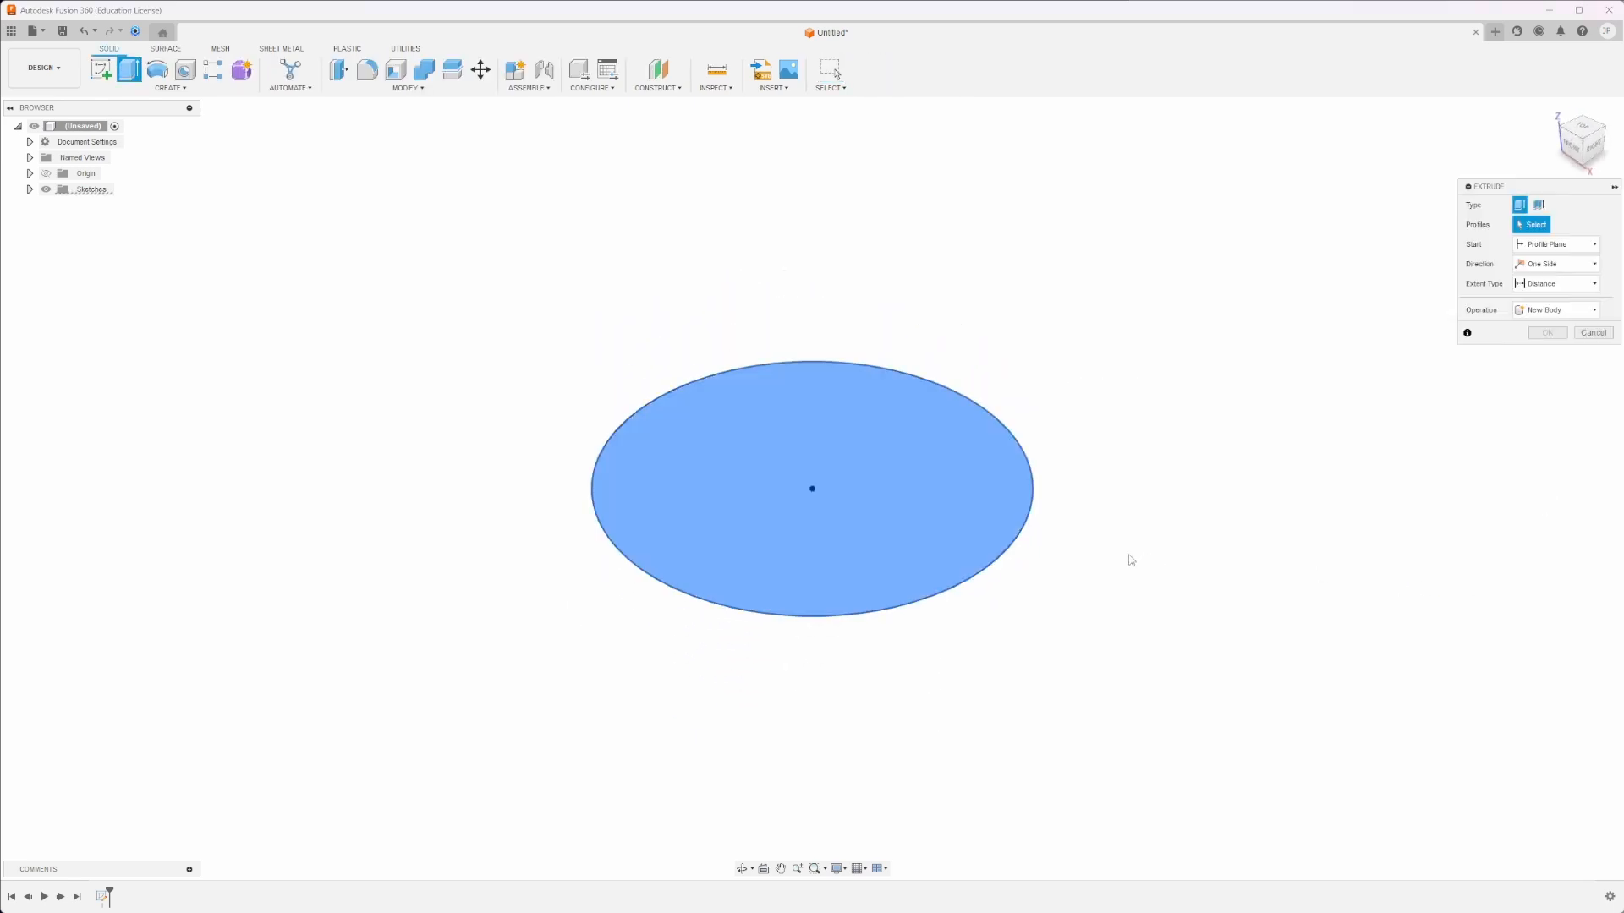
text(2)
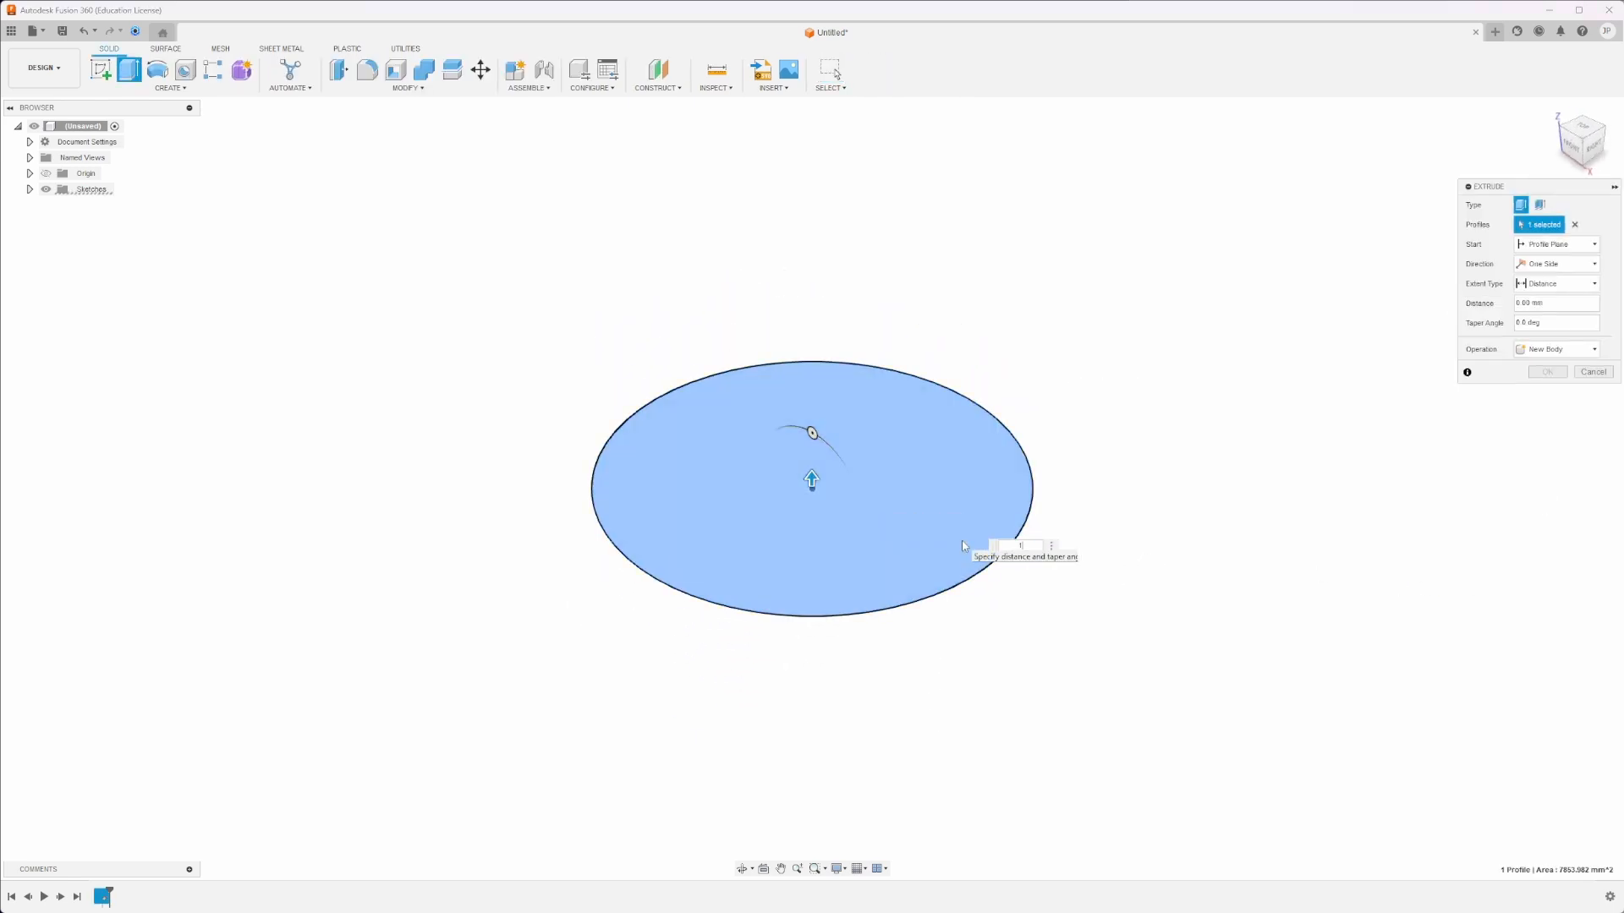
key(Return)
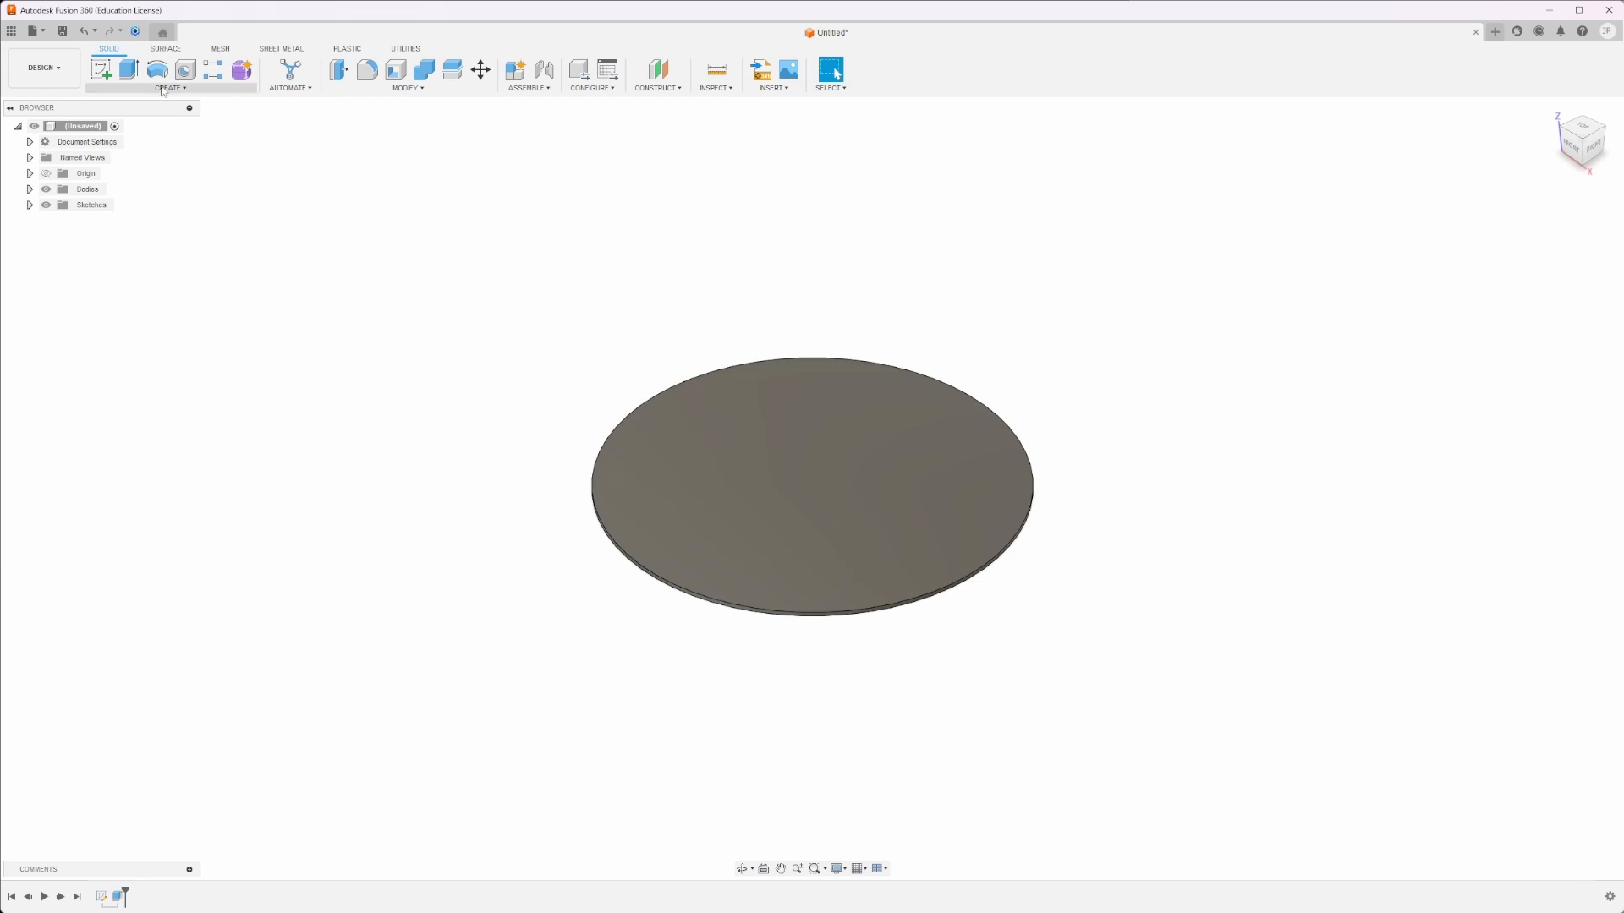
Start a sketch on the disc's top face and insert BBL_logo.svg from Downloads into it.
click(100, 70)
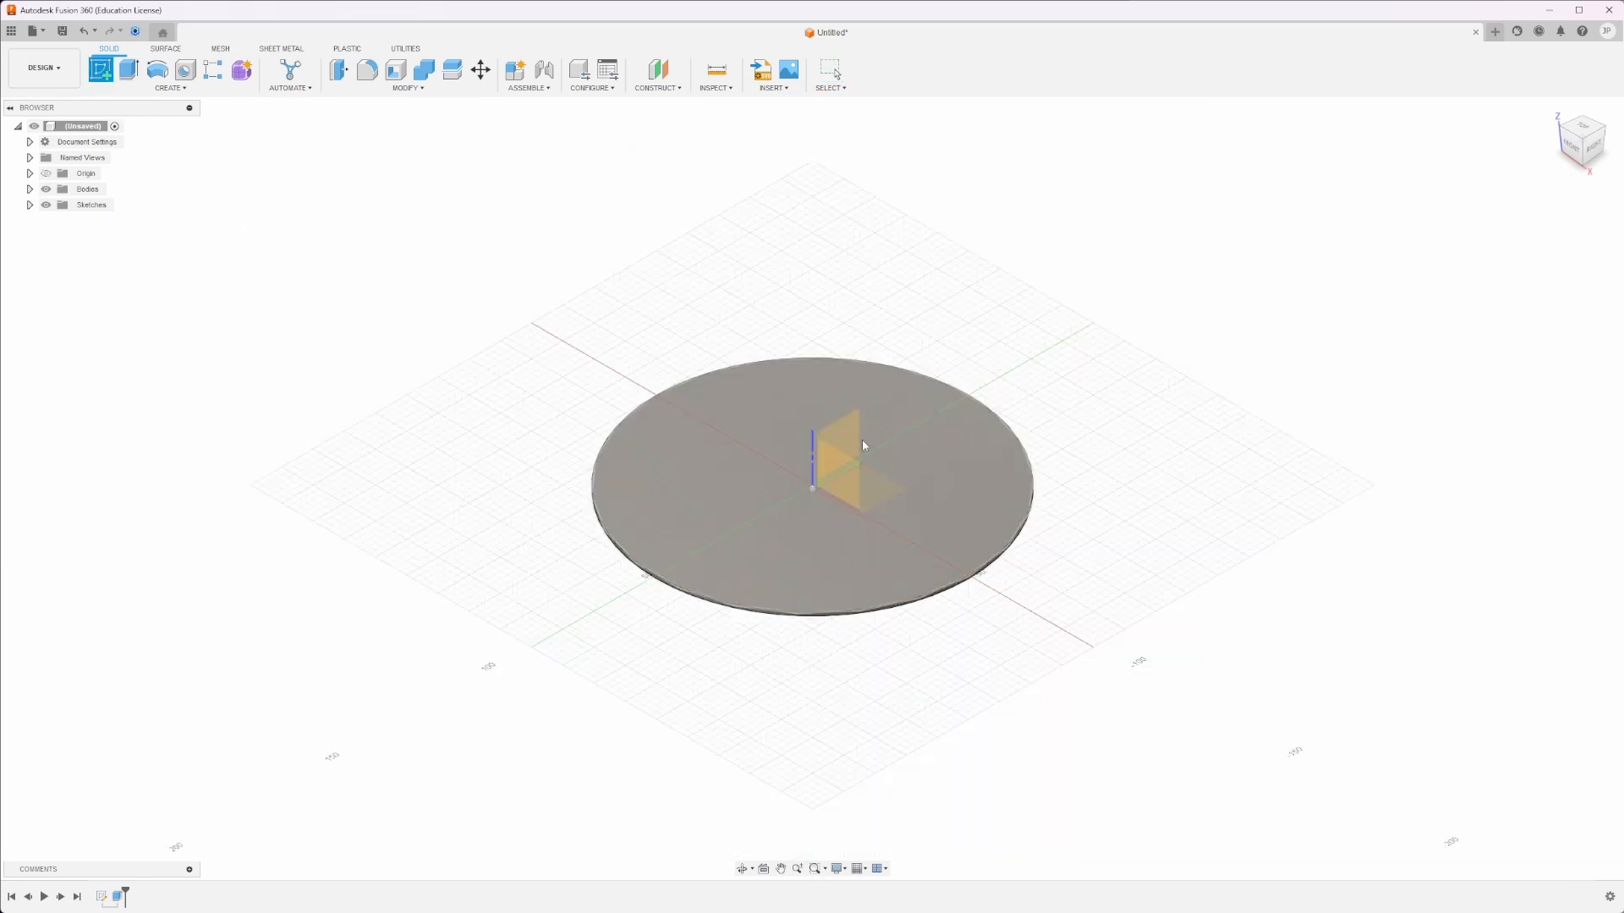
click(690, 440)
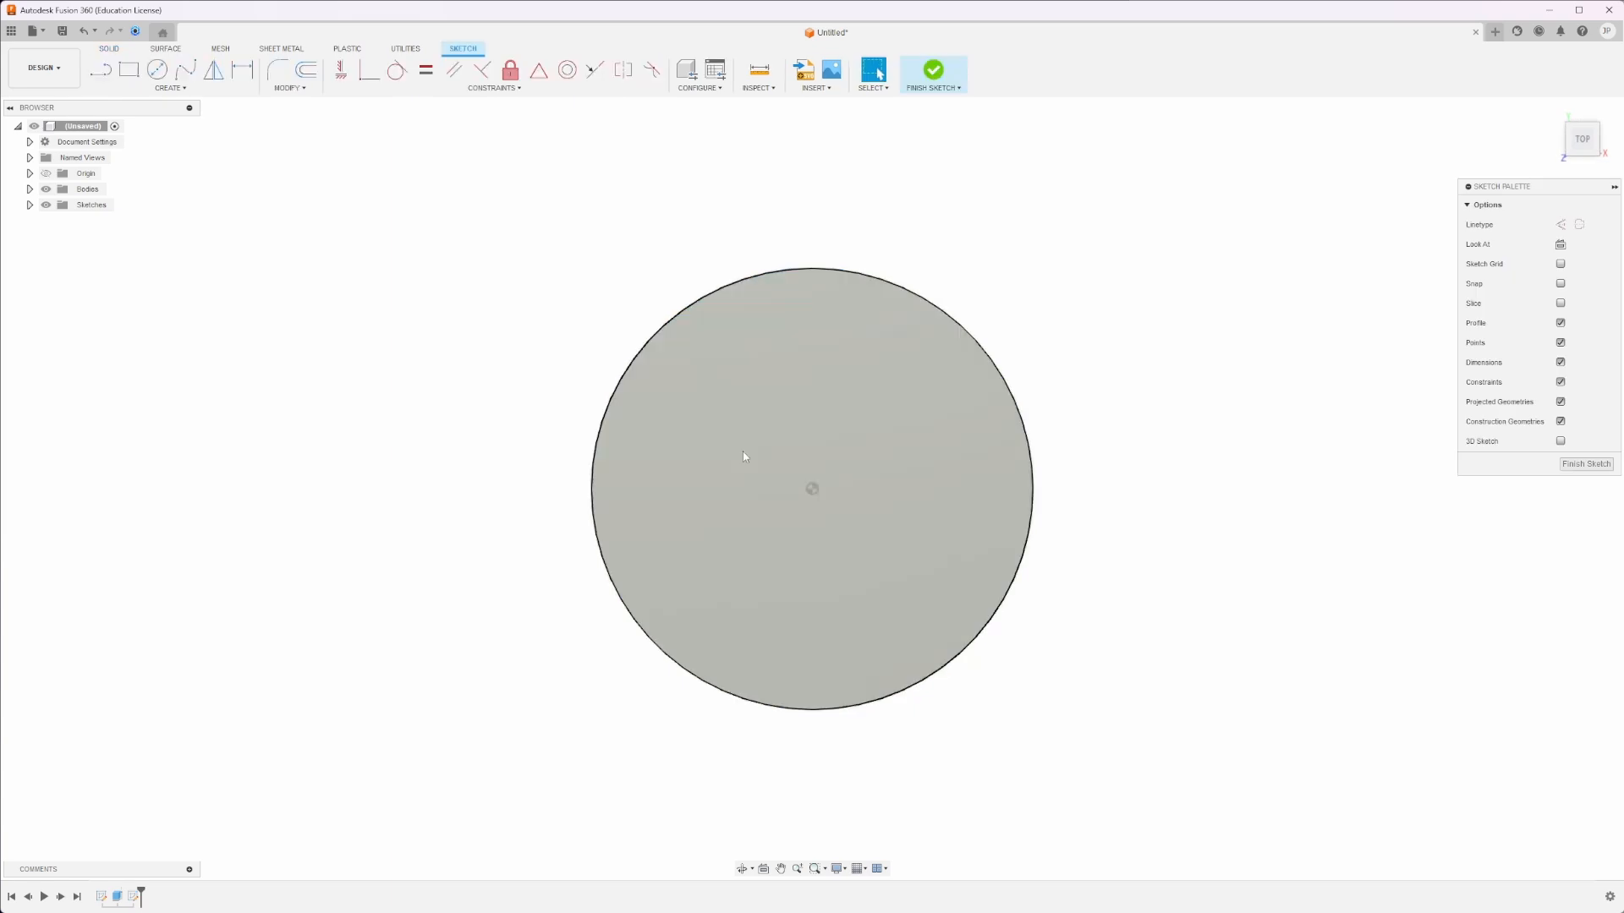
click(817, 88)
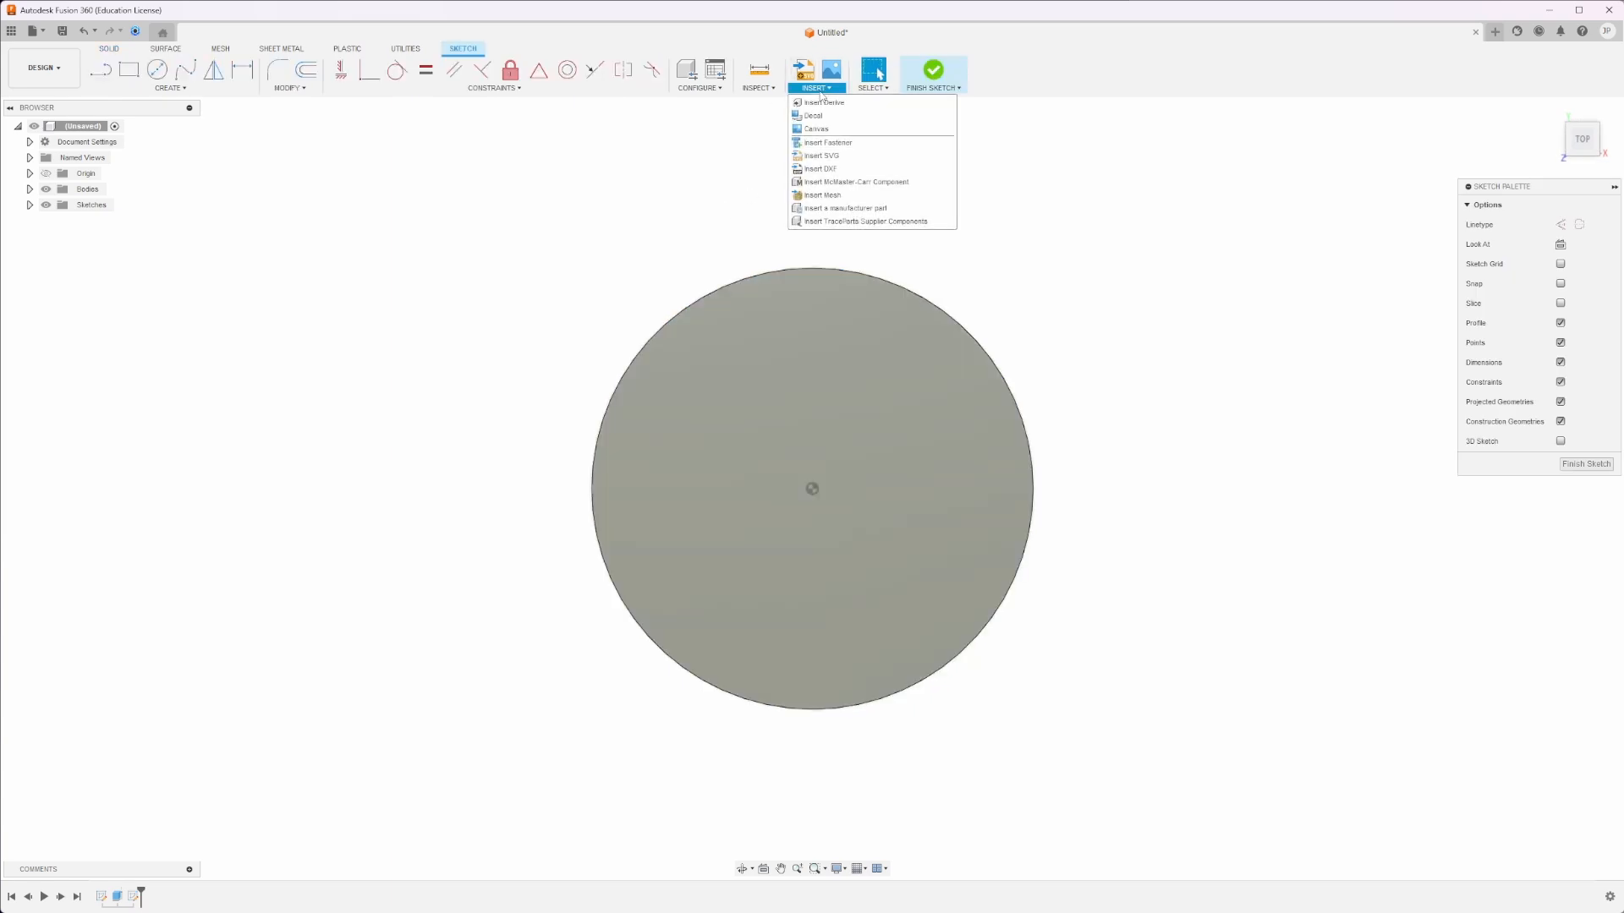
click(822, 155)
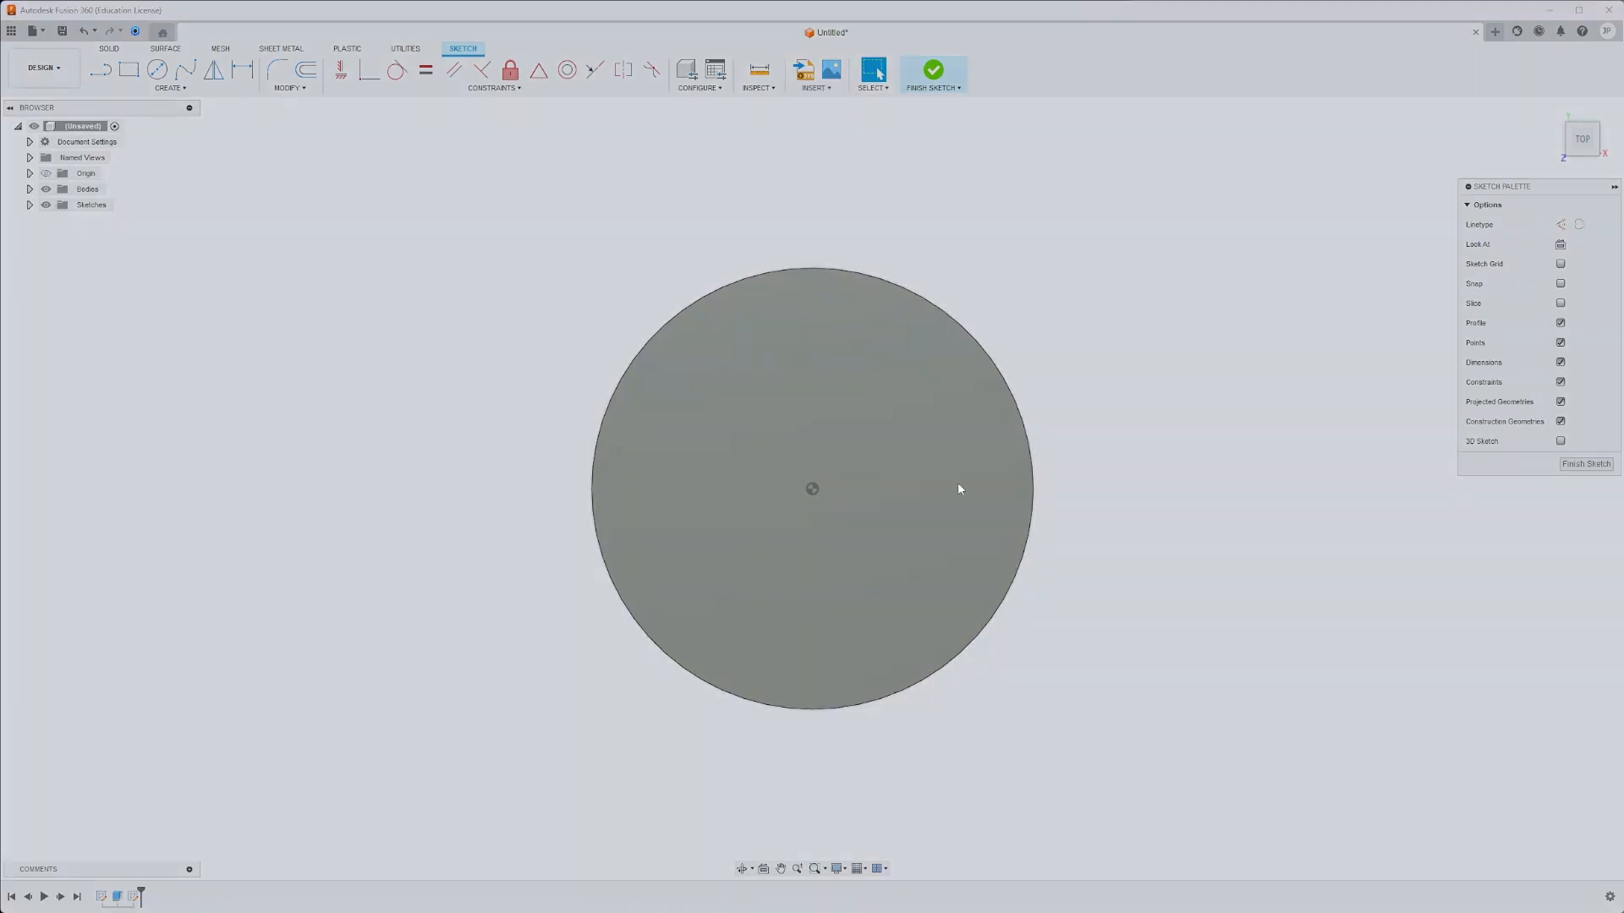
click(641, 602)
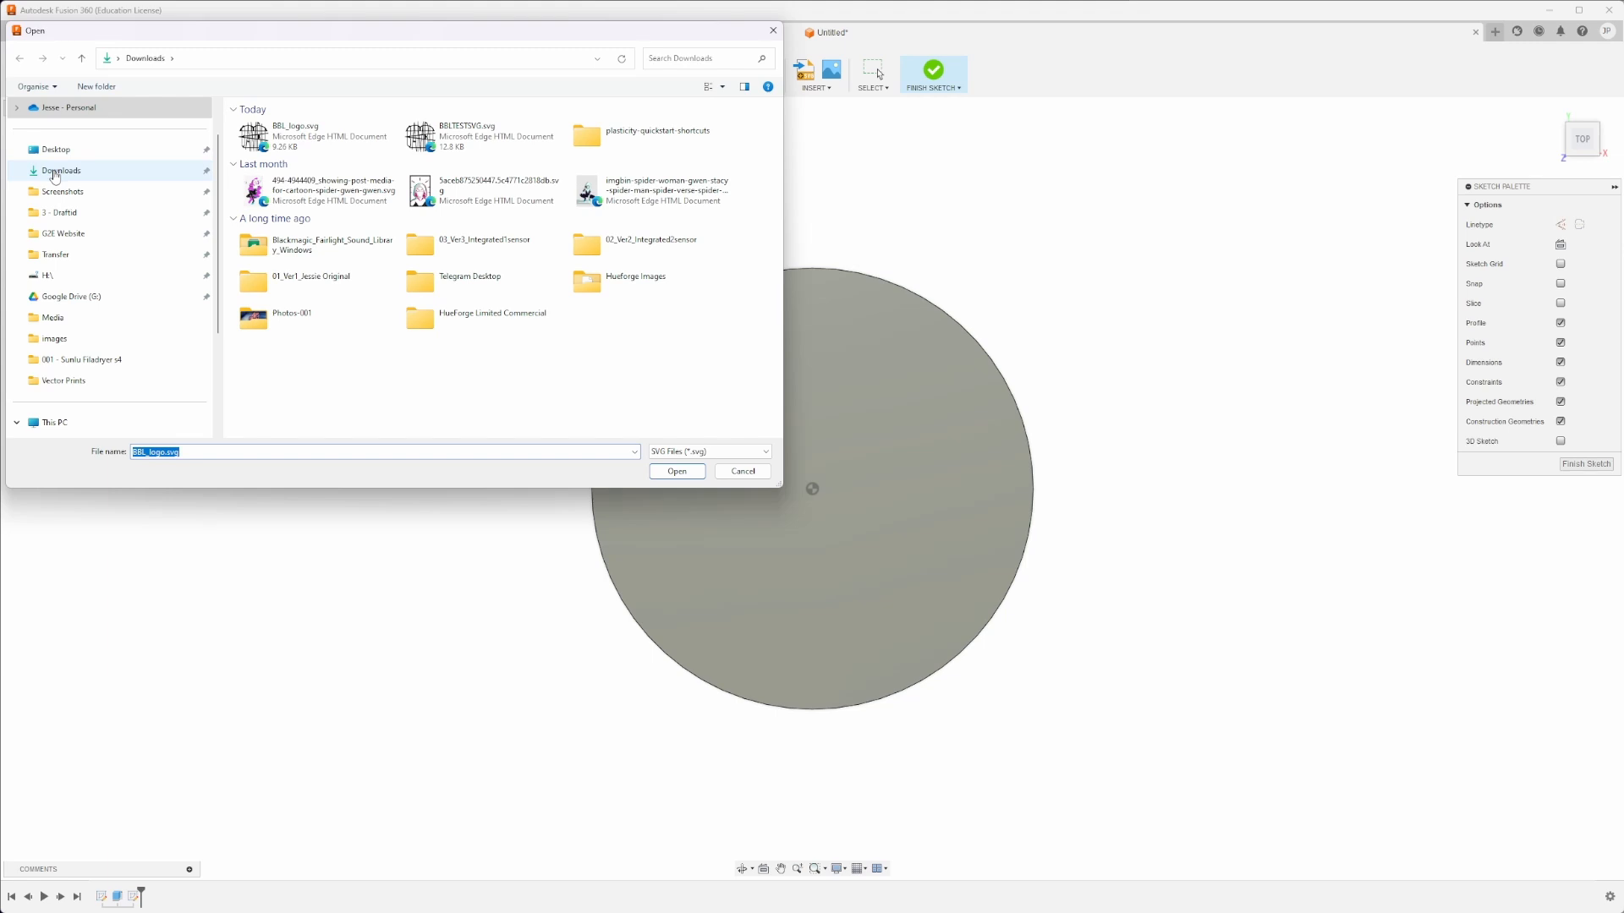
click(54, 173)
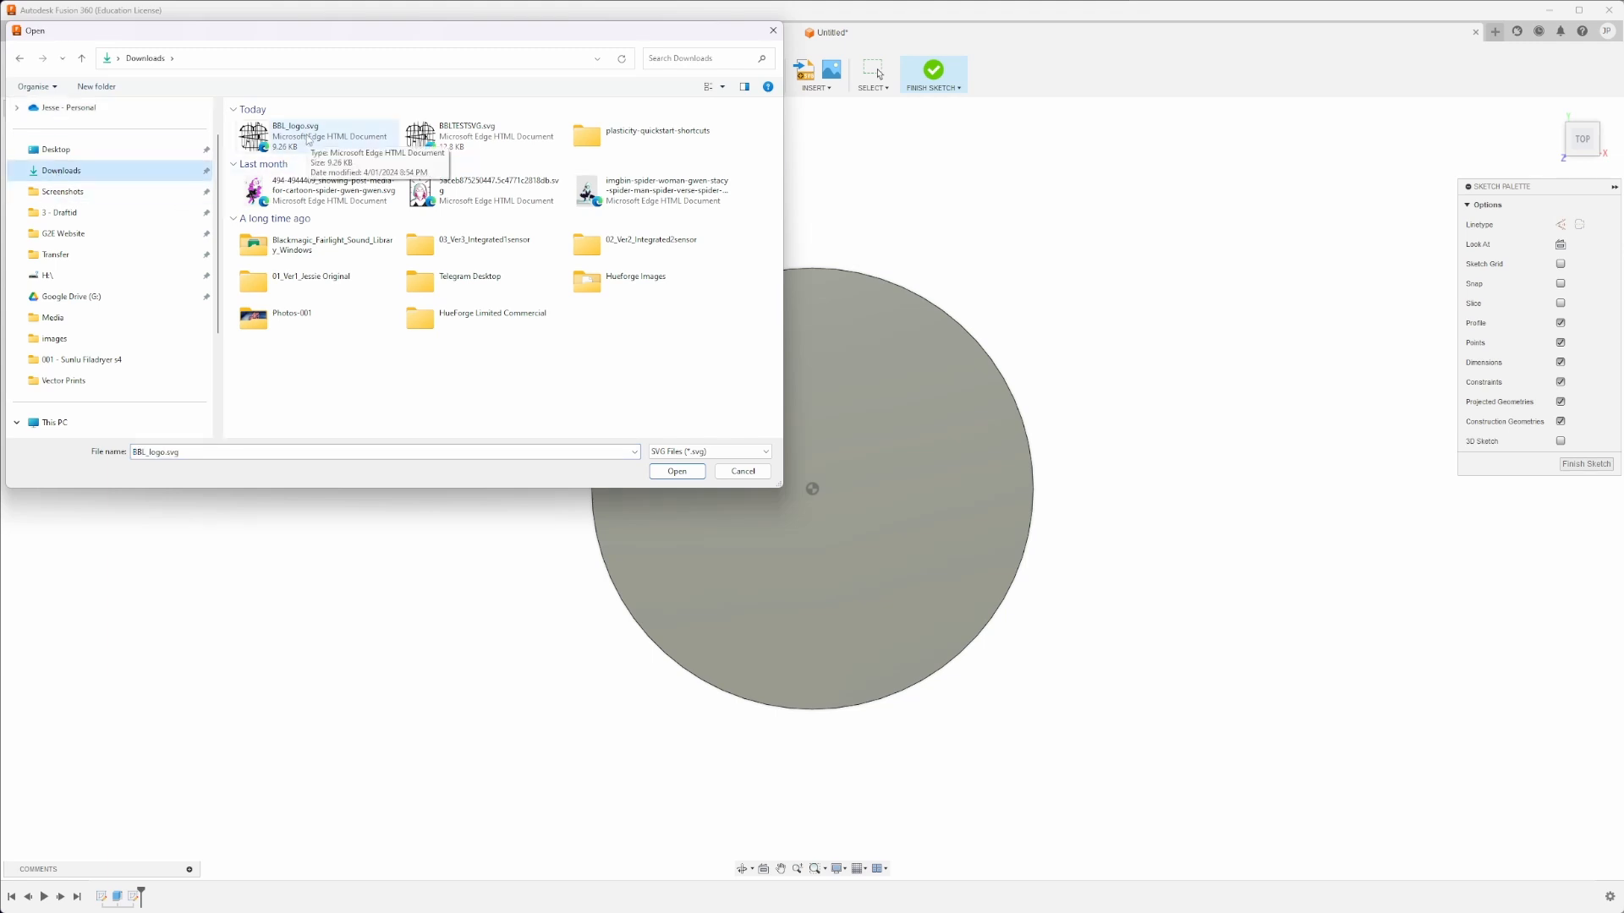
click(279, 136)
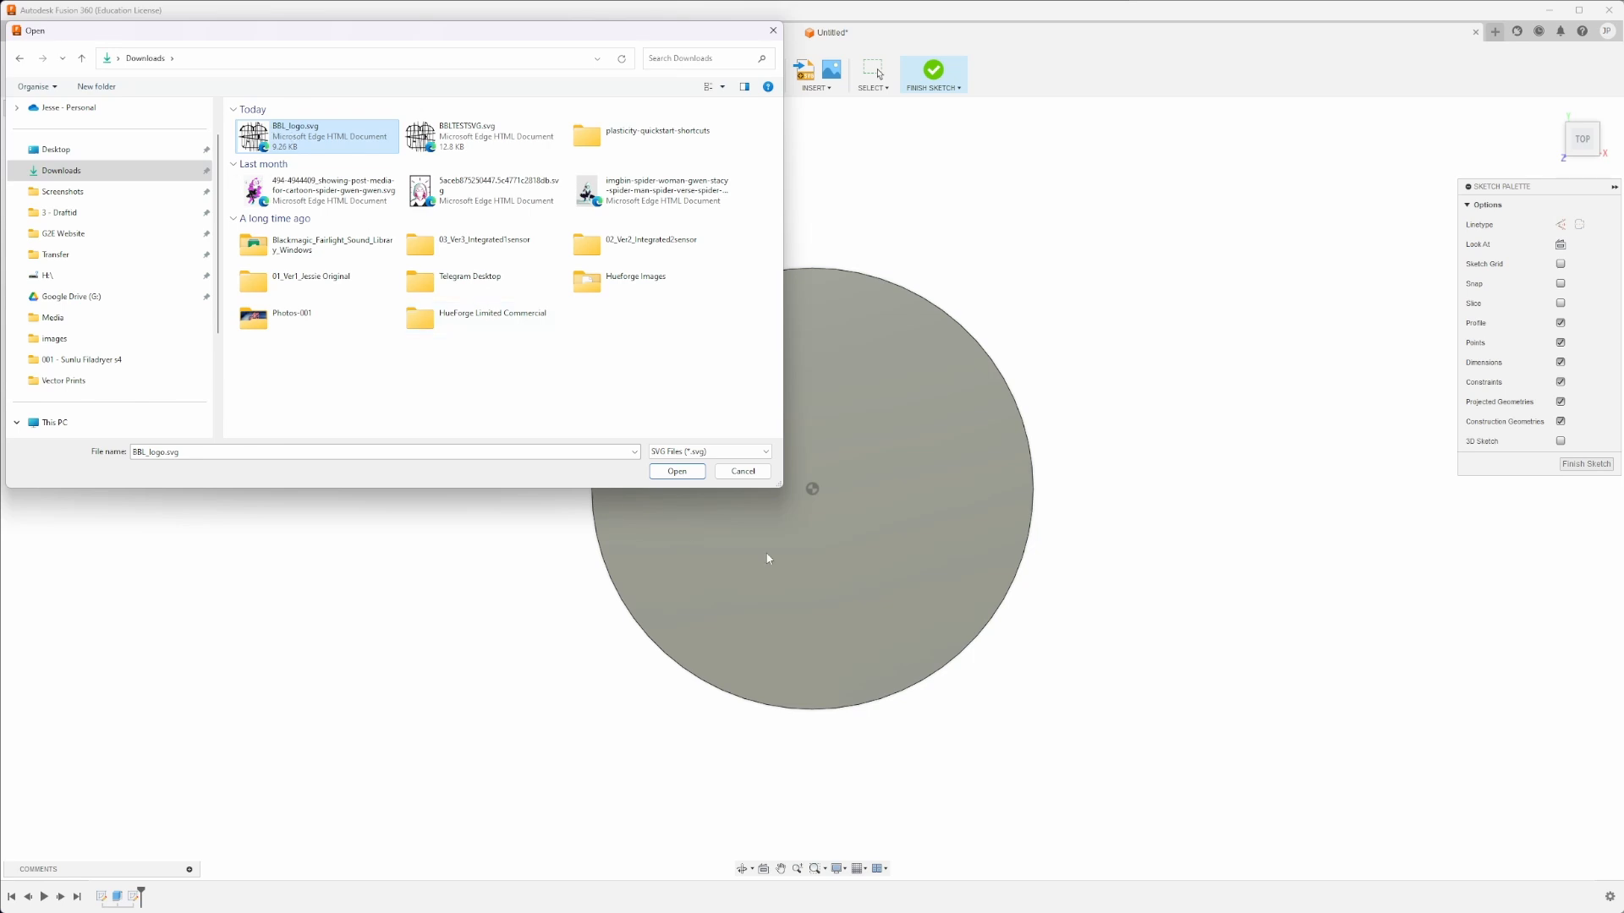
click(673, 471)
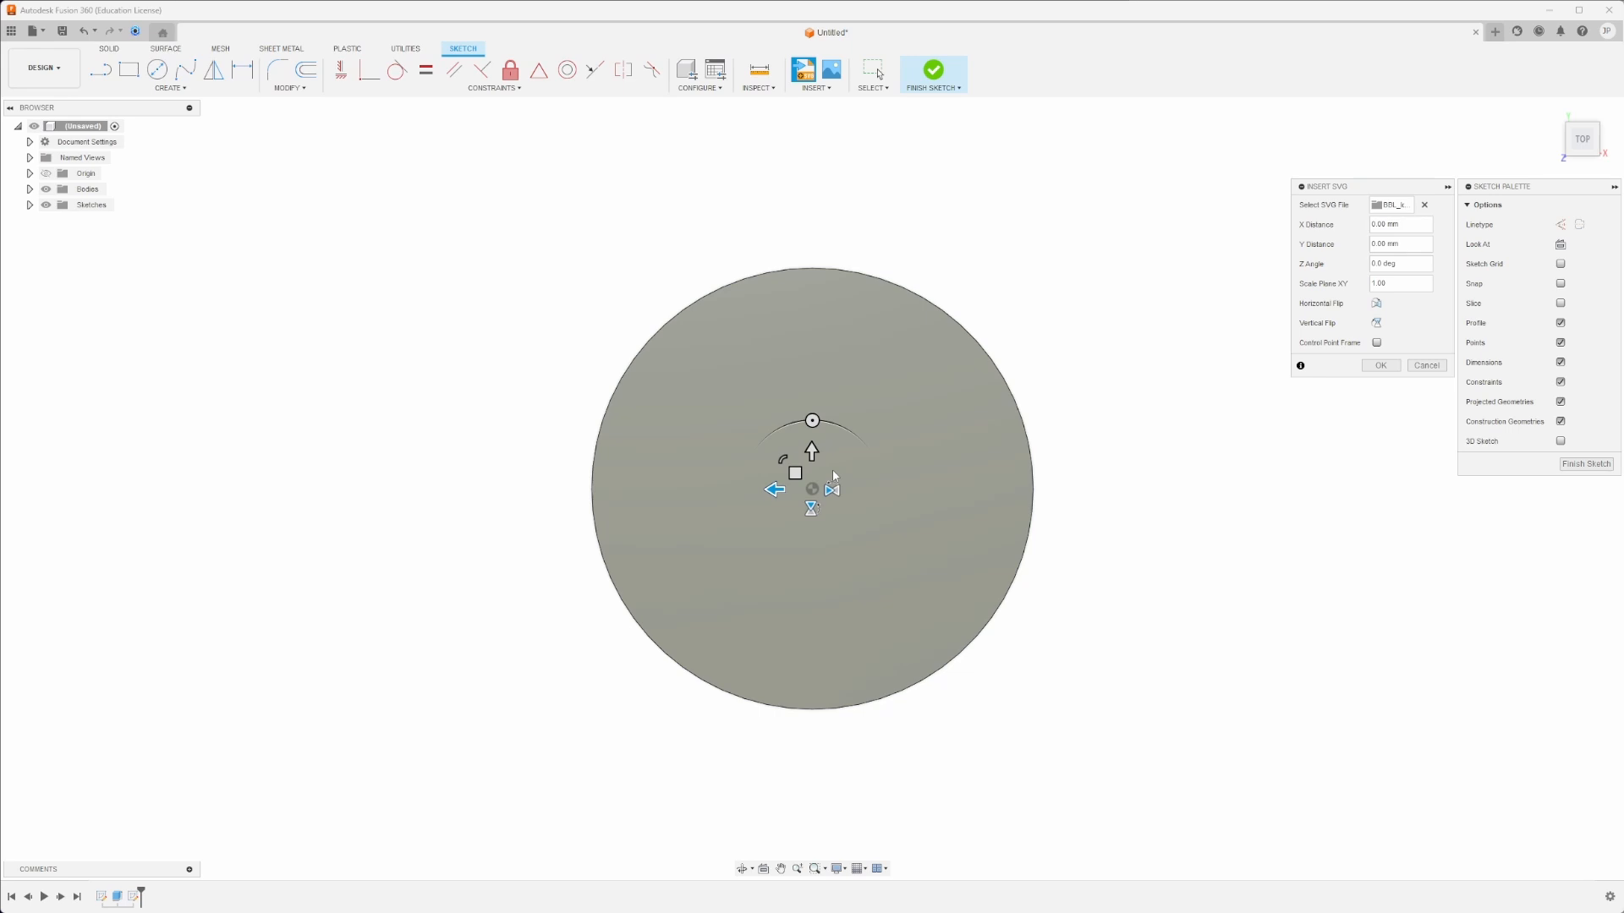
Scale the inserted logo down to roughly the disc's size and rotate it about 180 degrees.
scroll(1114, 498, up, 1)
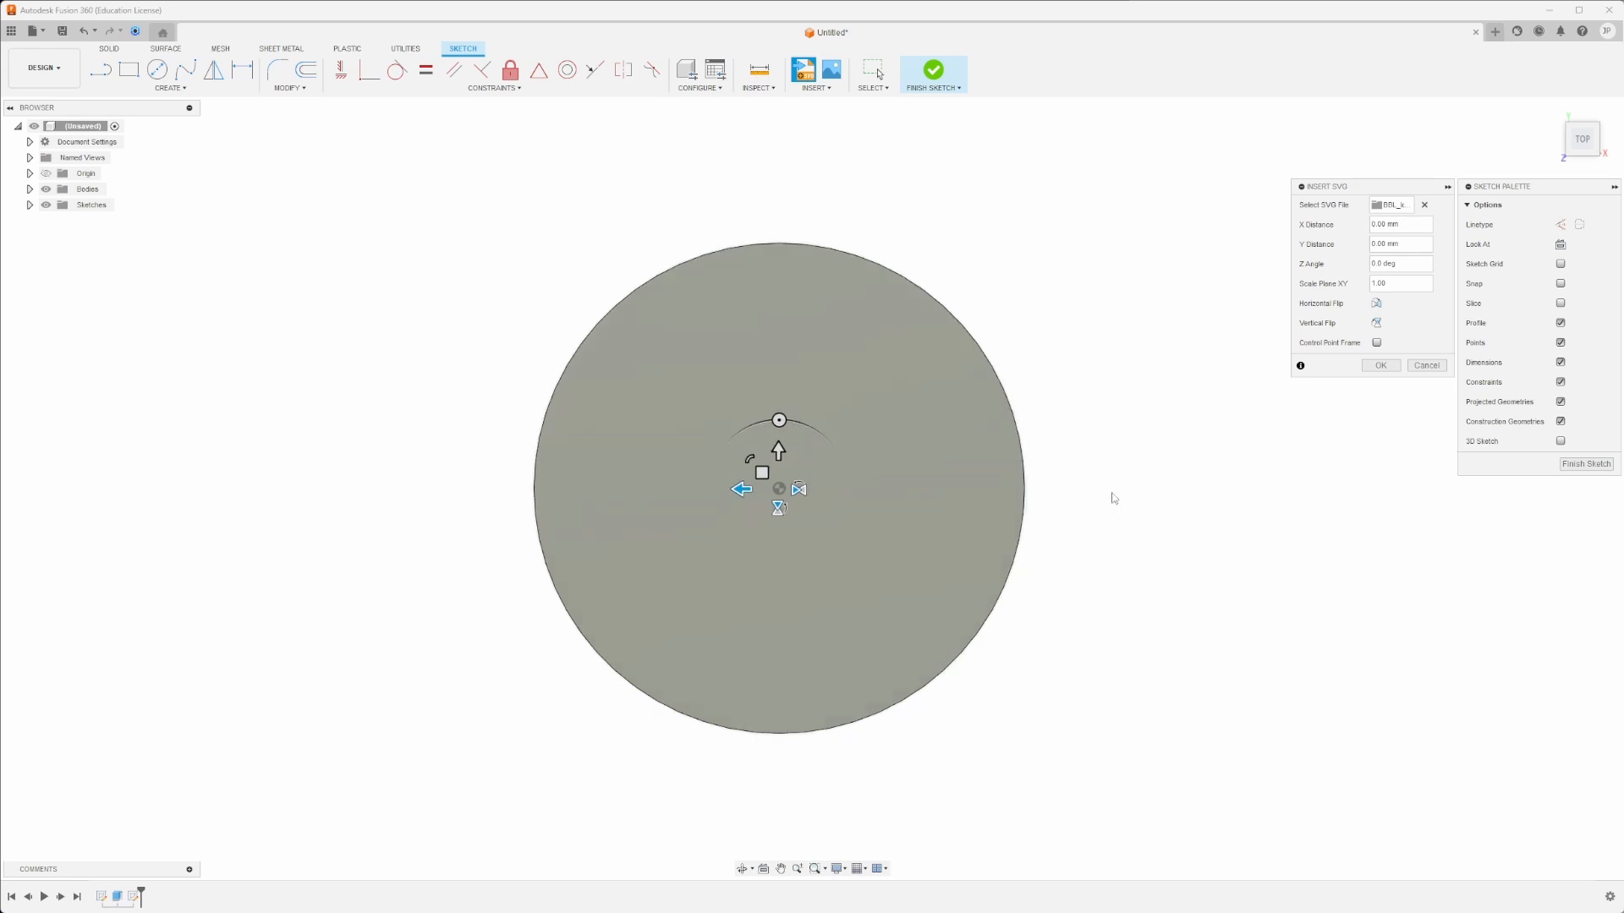
scroll(1114, 498, down, 5)
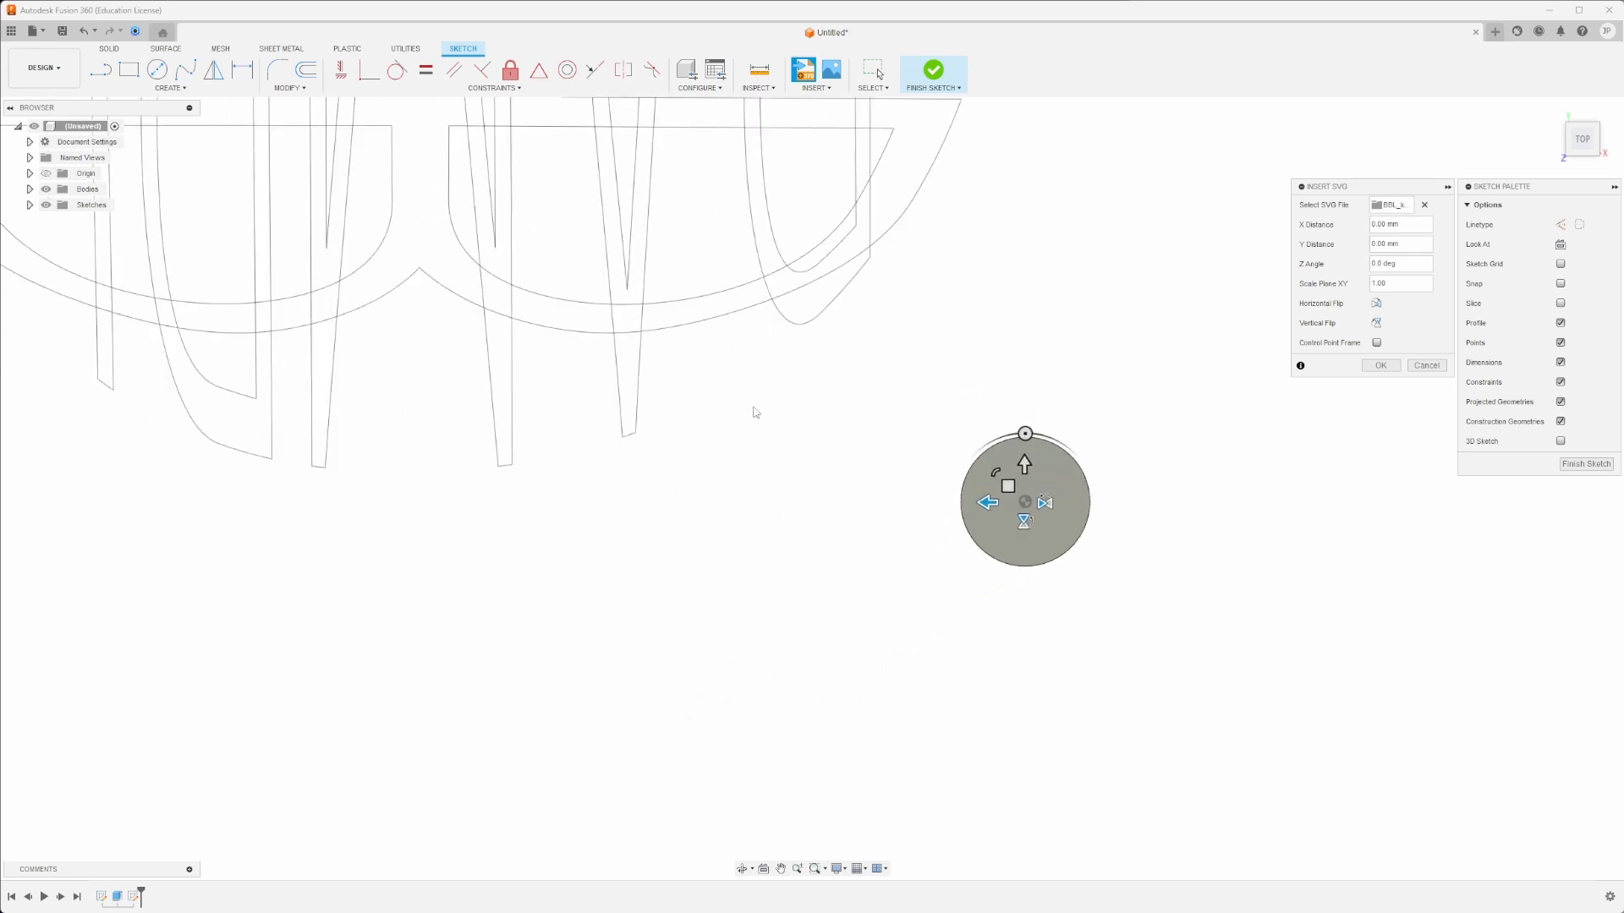
scroll(967, 496, down, 3)
scroll(1058, 504, up, 6)
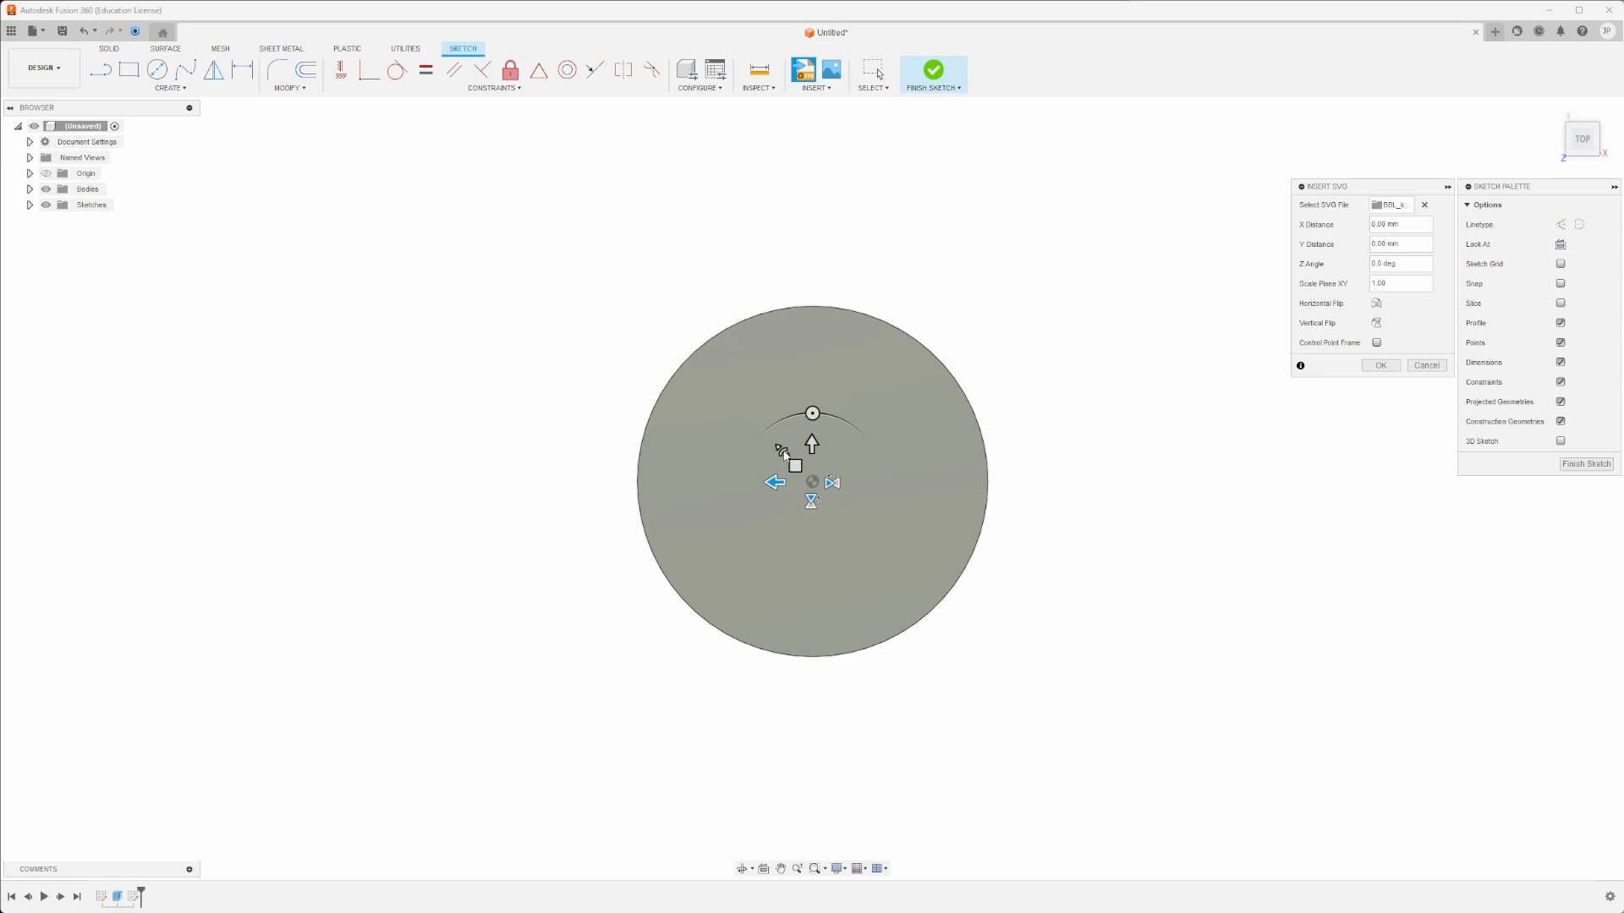
drag(783, 452, 825, 510)
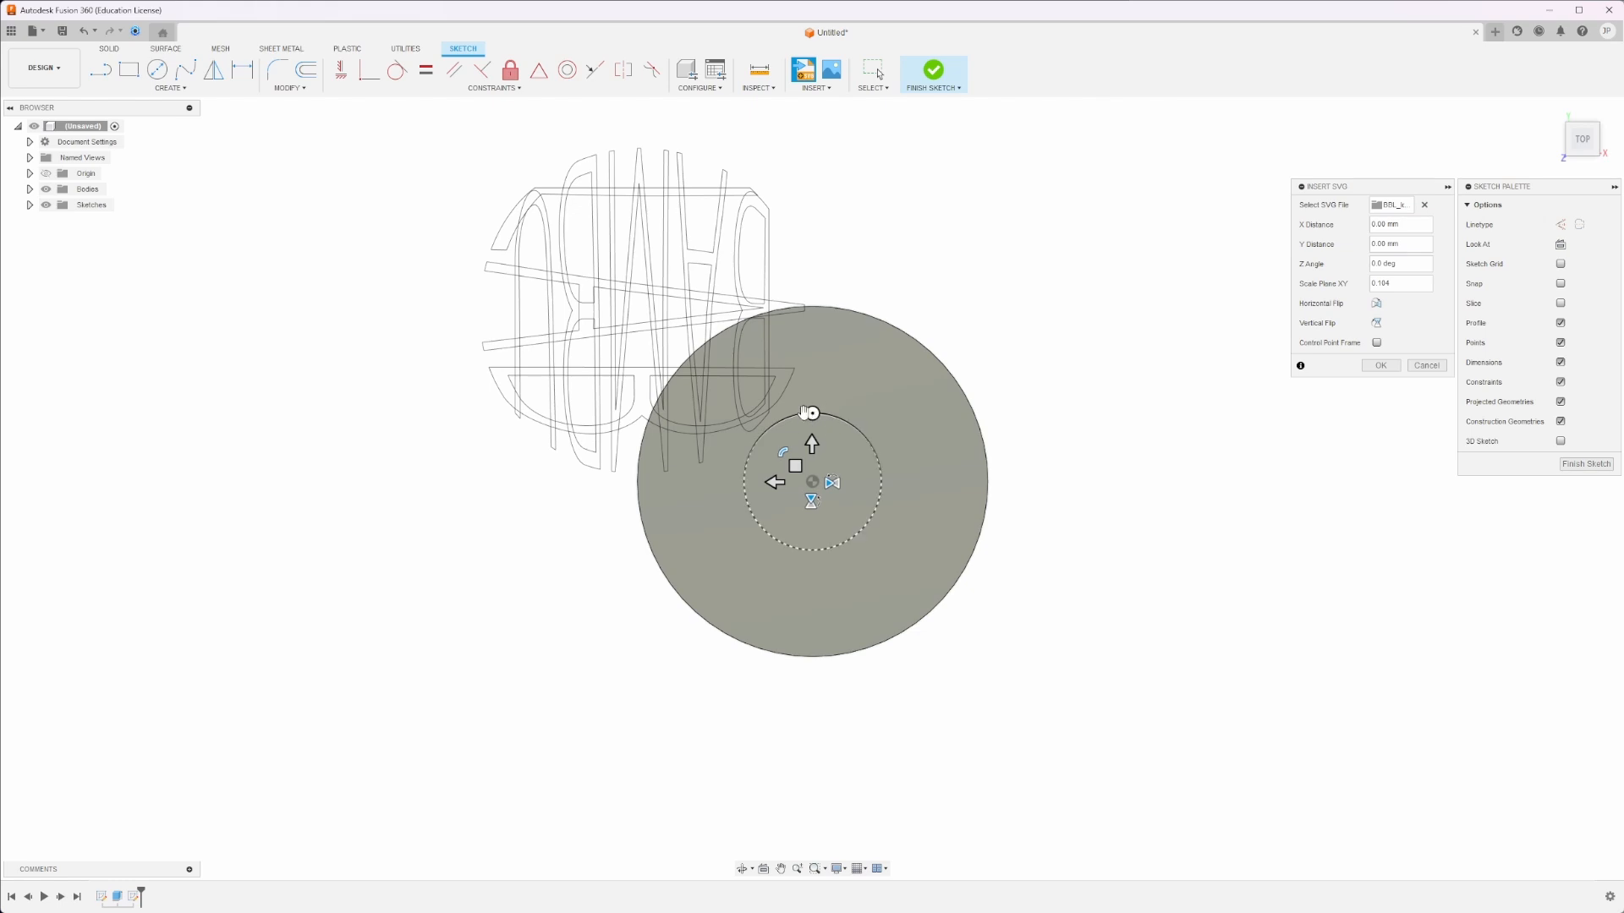
drag(807, 412, 818, 567)
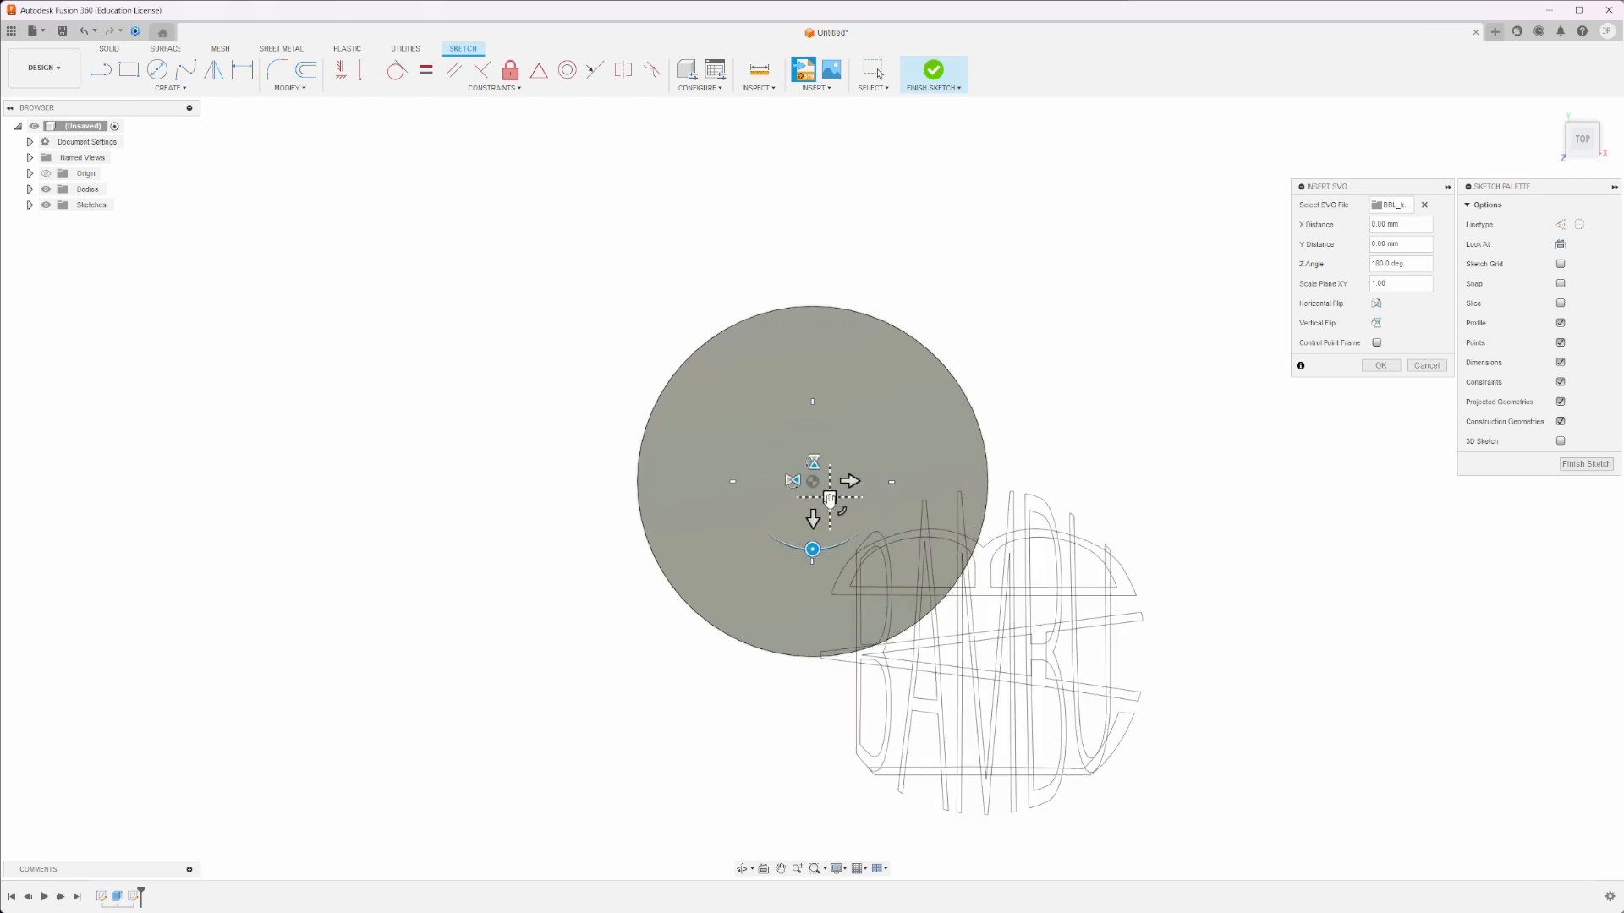
Centre the logo on the disc, enlarge it slightly to nearly fill the face, and finish the sketch.
drag(830, 497, 655, 323)
scroll(851, 436, up, 2)
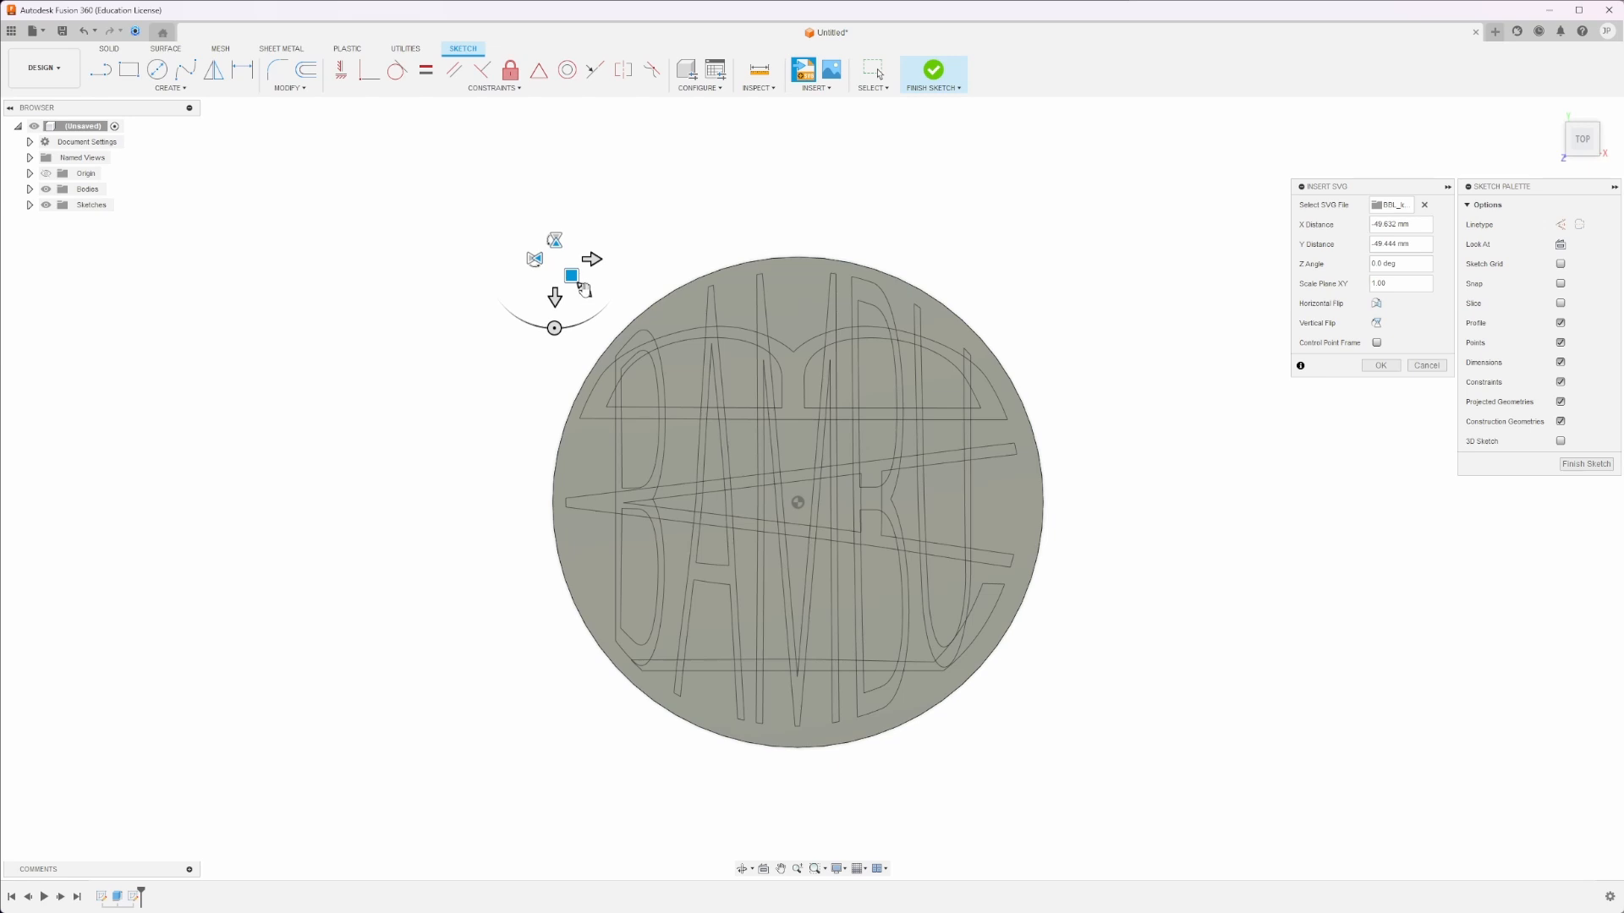
mouse_move(584, 289)
mouse_down()
mouse_move(561, 262)
mouse_move(570, 275)
mouse_up()
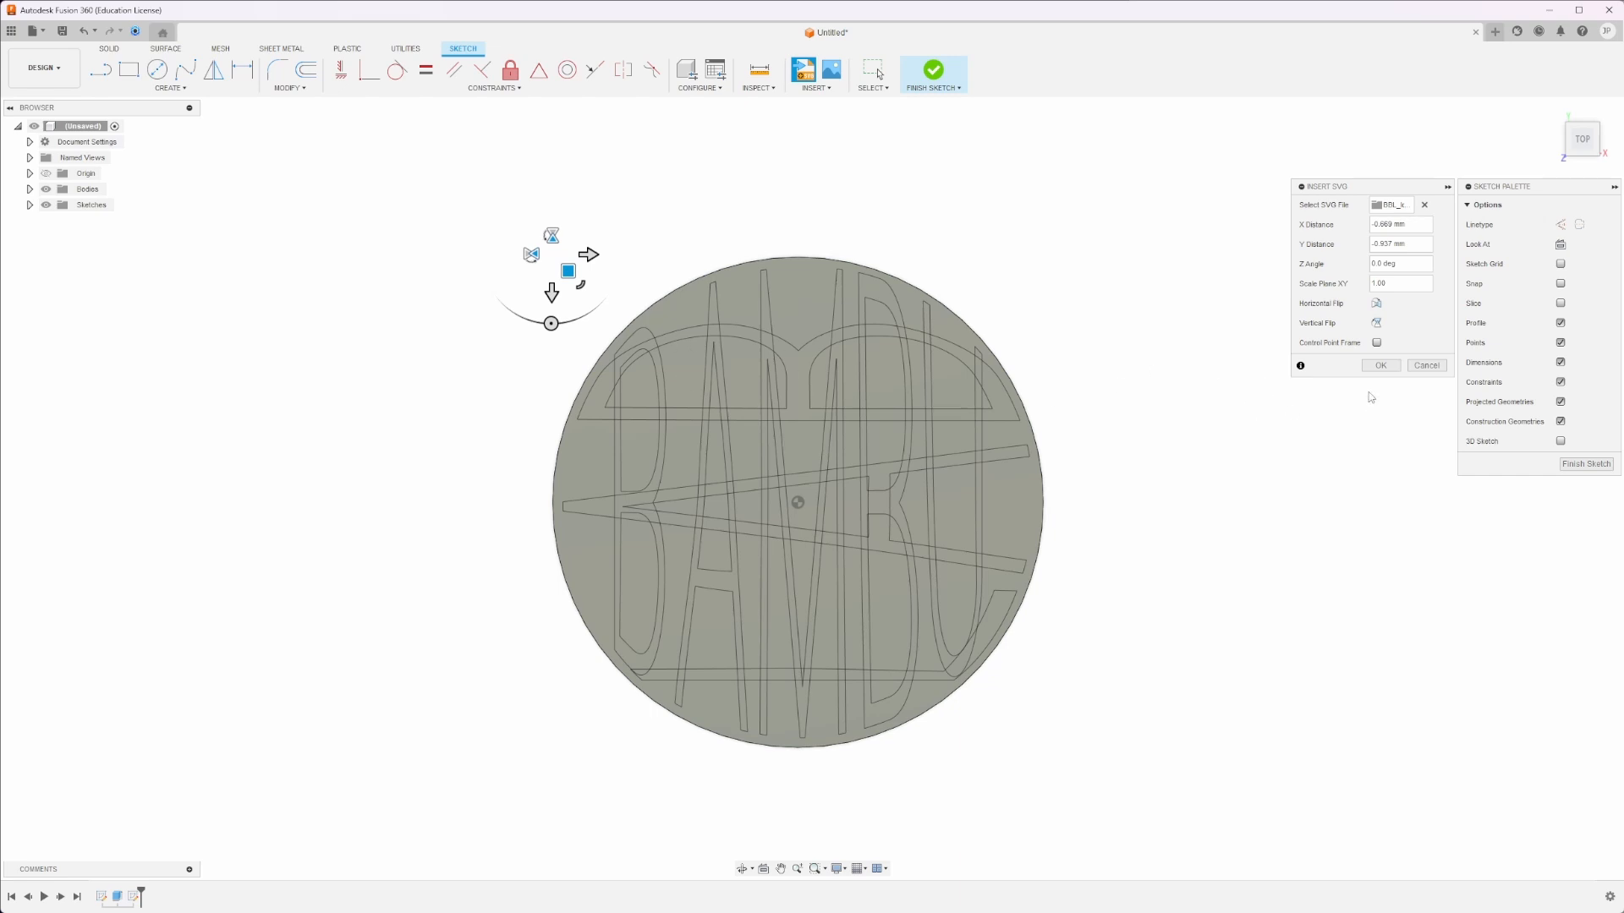
click(1381, 365)
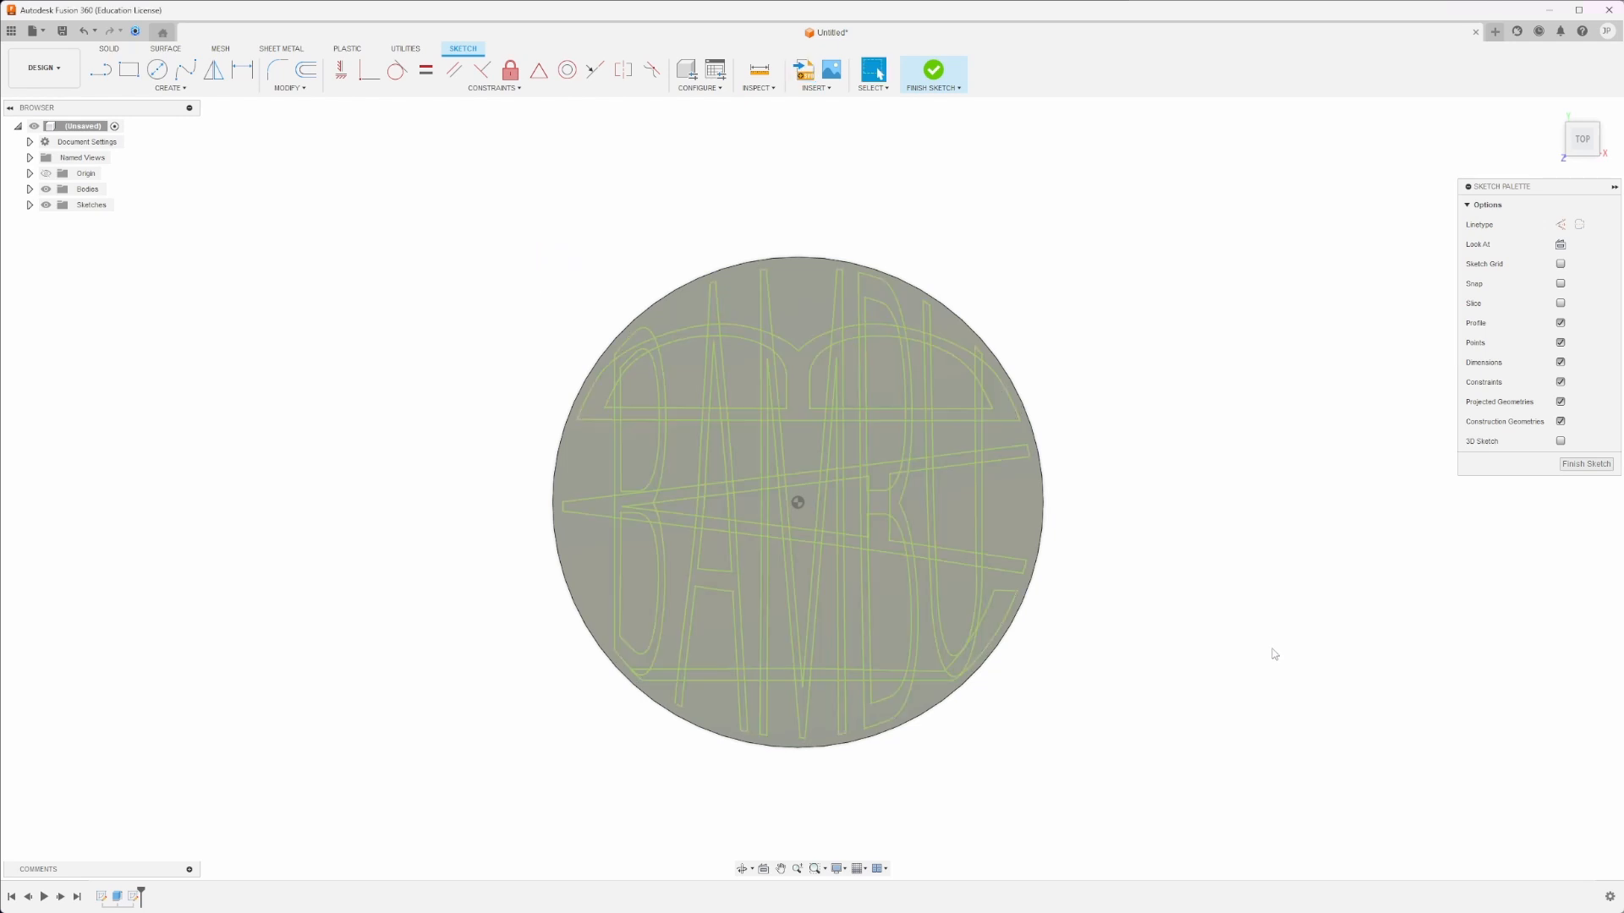
click(1585, 464)
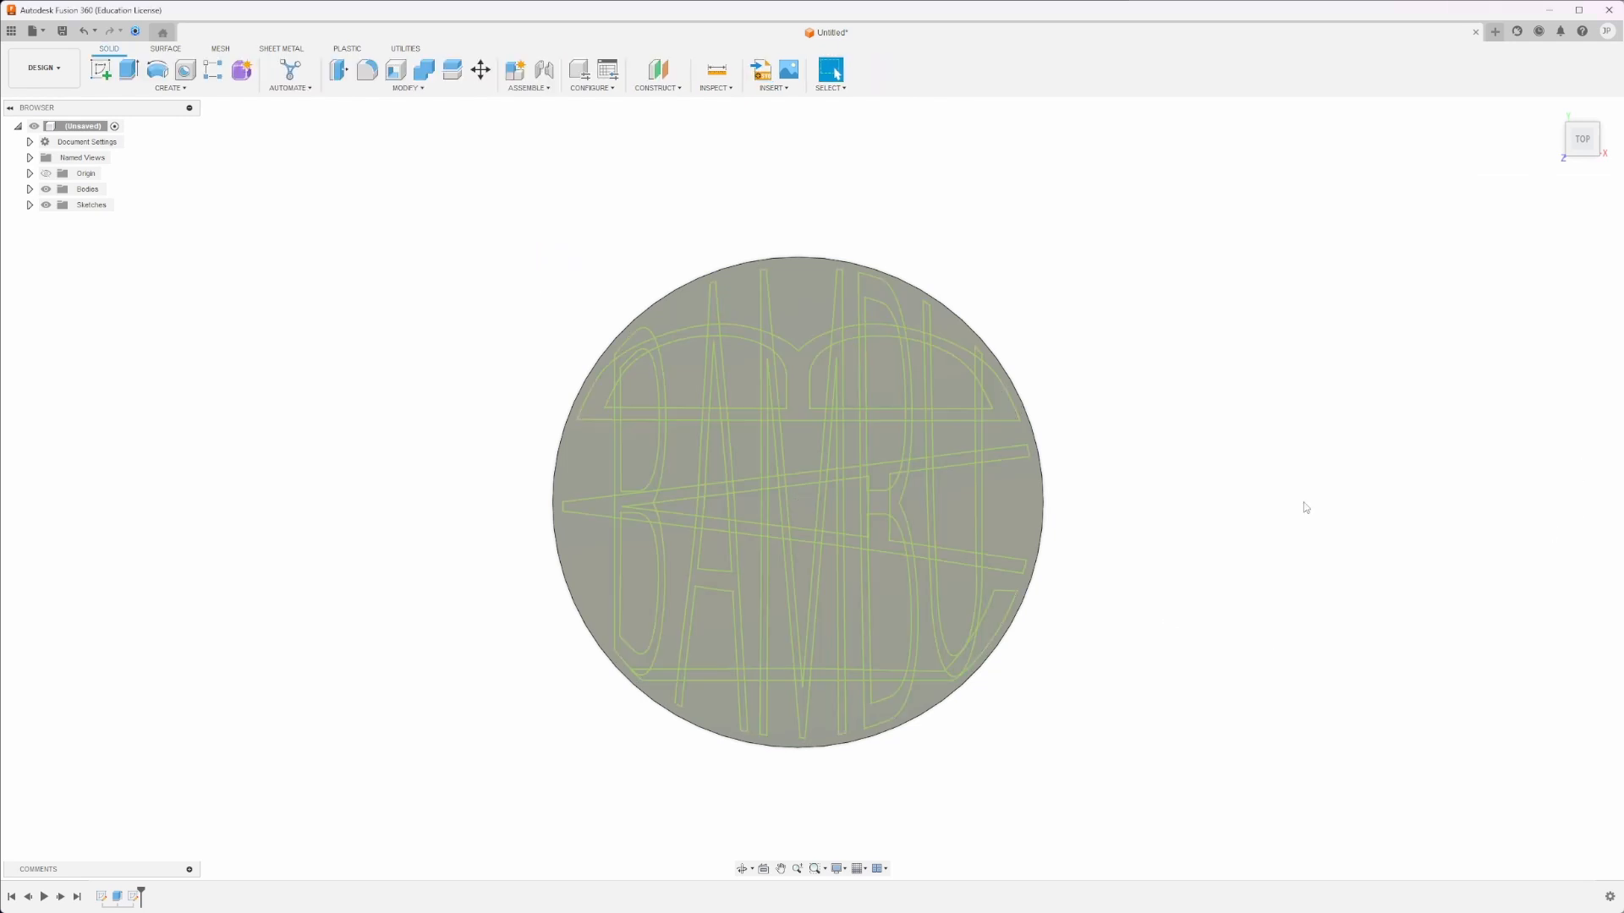
Start an extrusion and select the logo profiles forming the upper half of BAMBU's first B, including the LAB segments crossing it.
click(1555, 111)
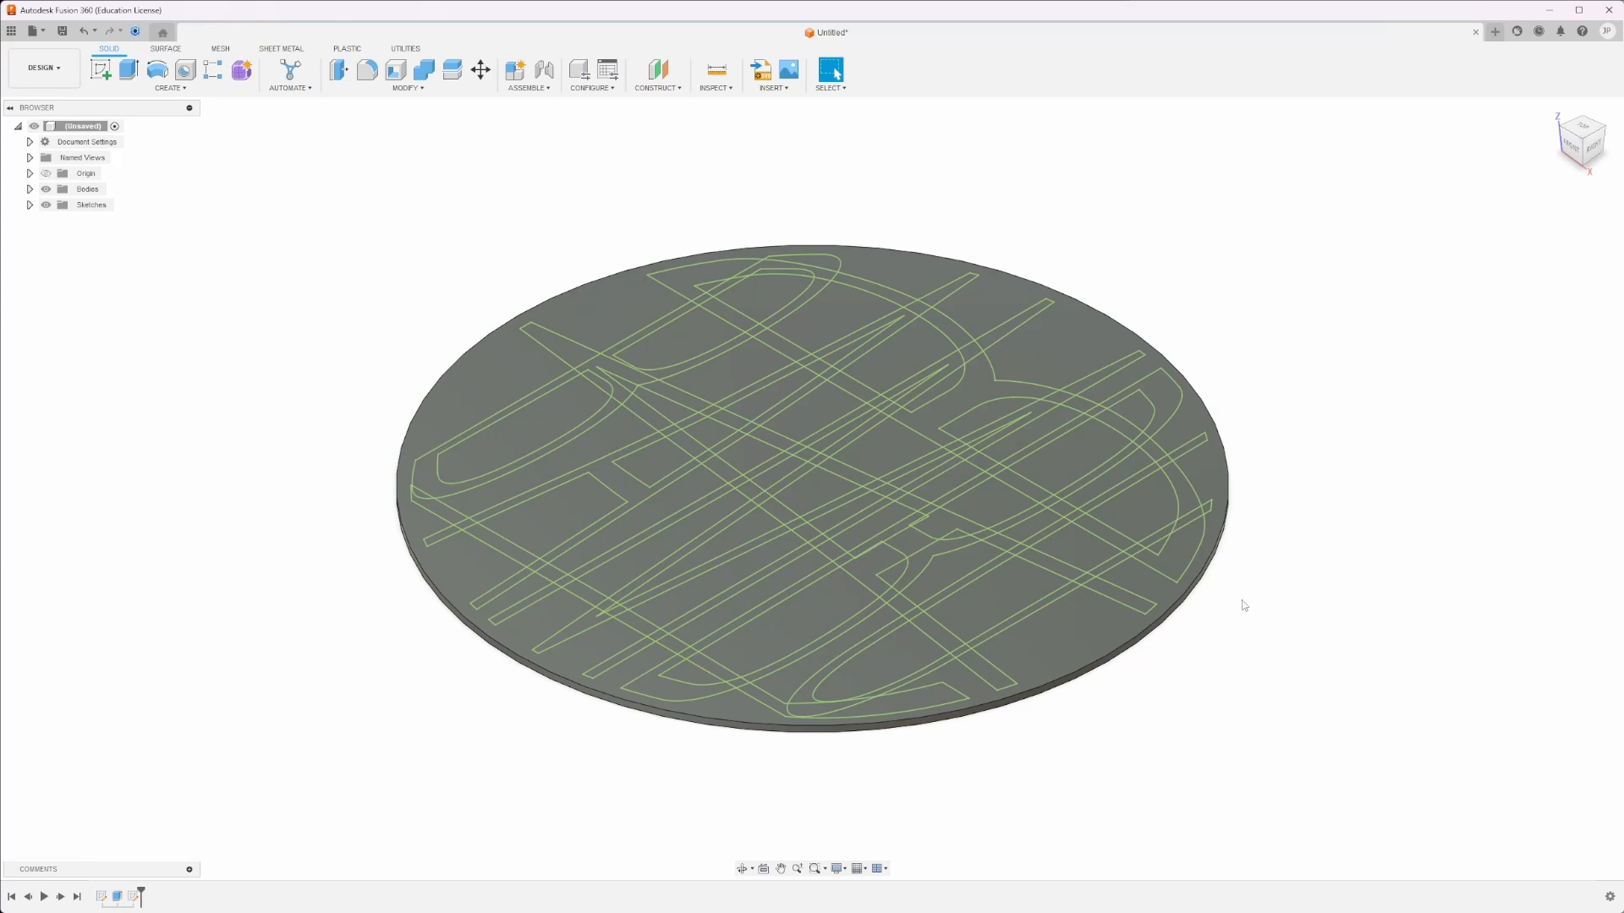
key(e)
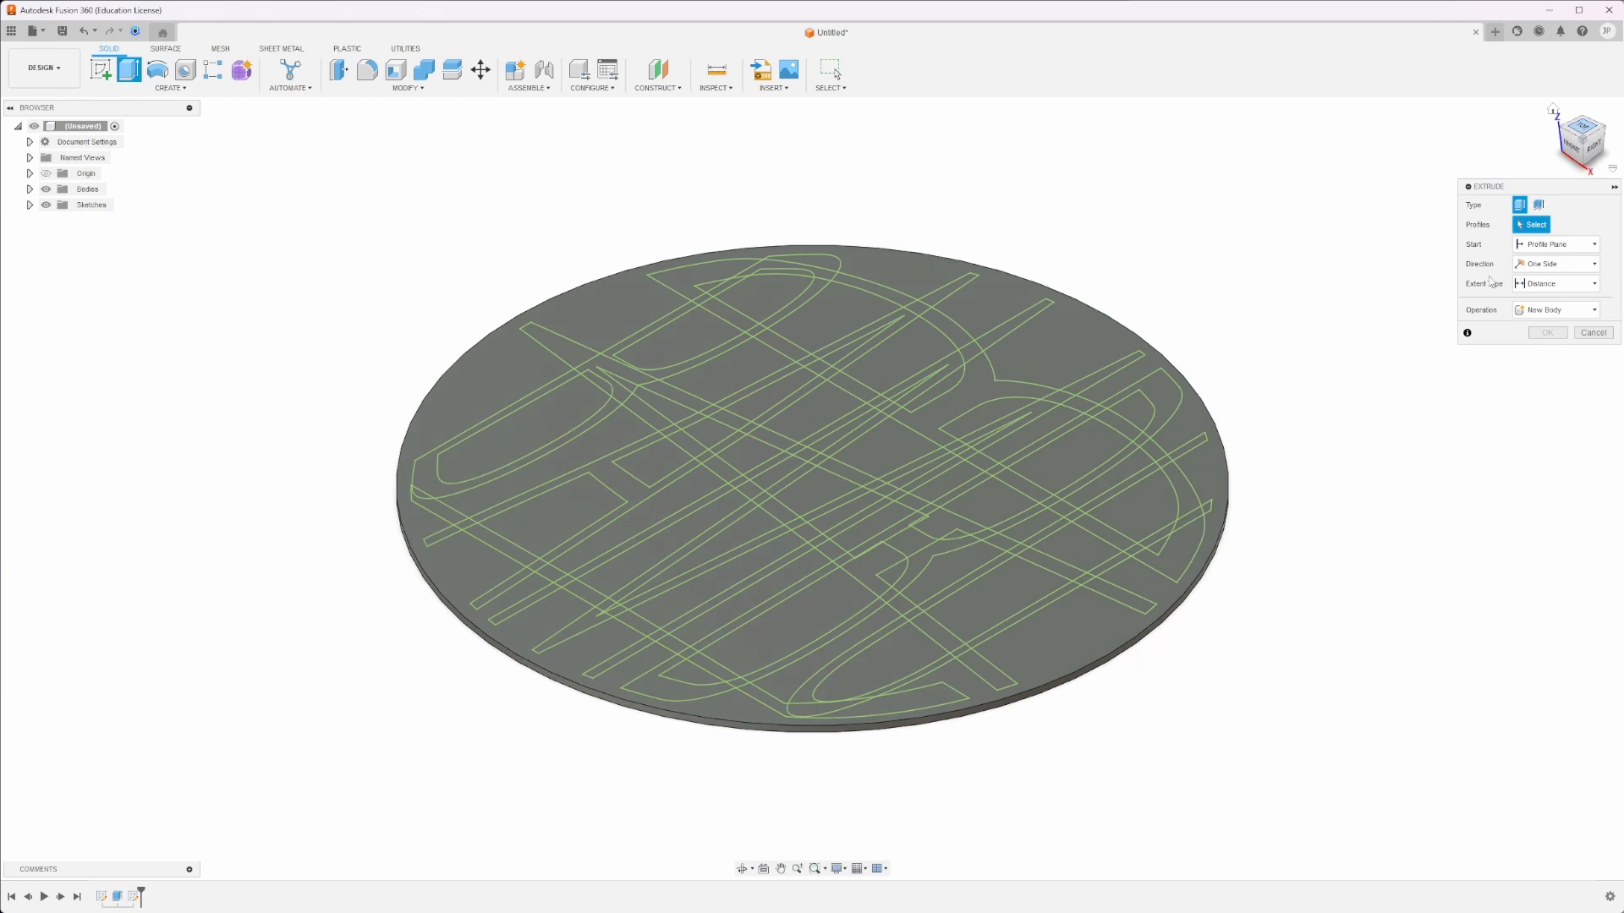
click(1580, 127)
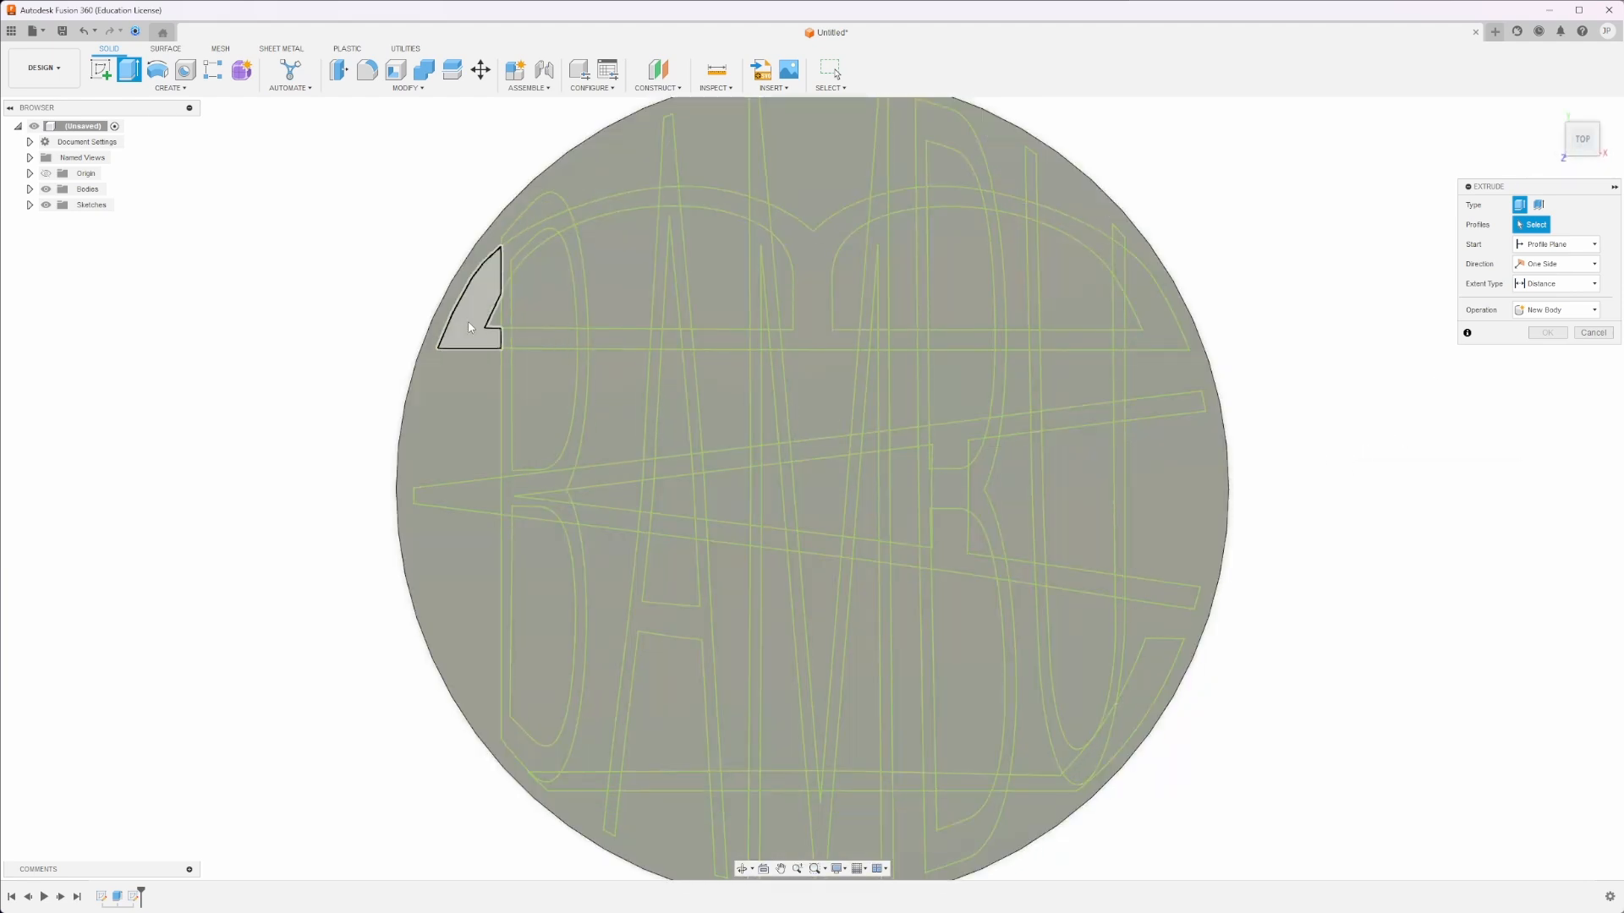
click(464, 322)
click(546, 209)
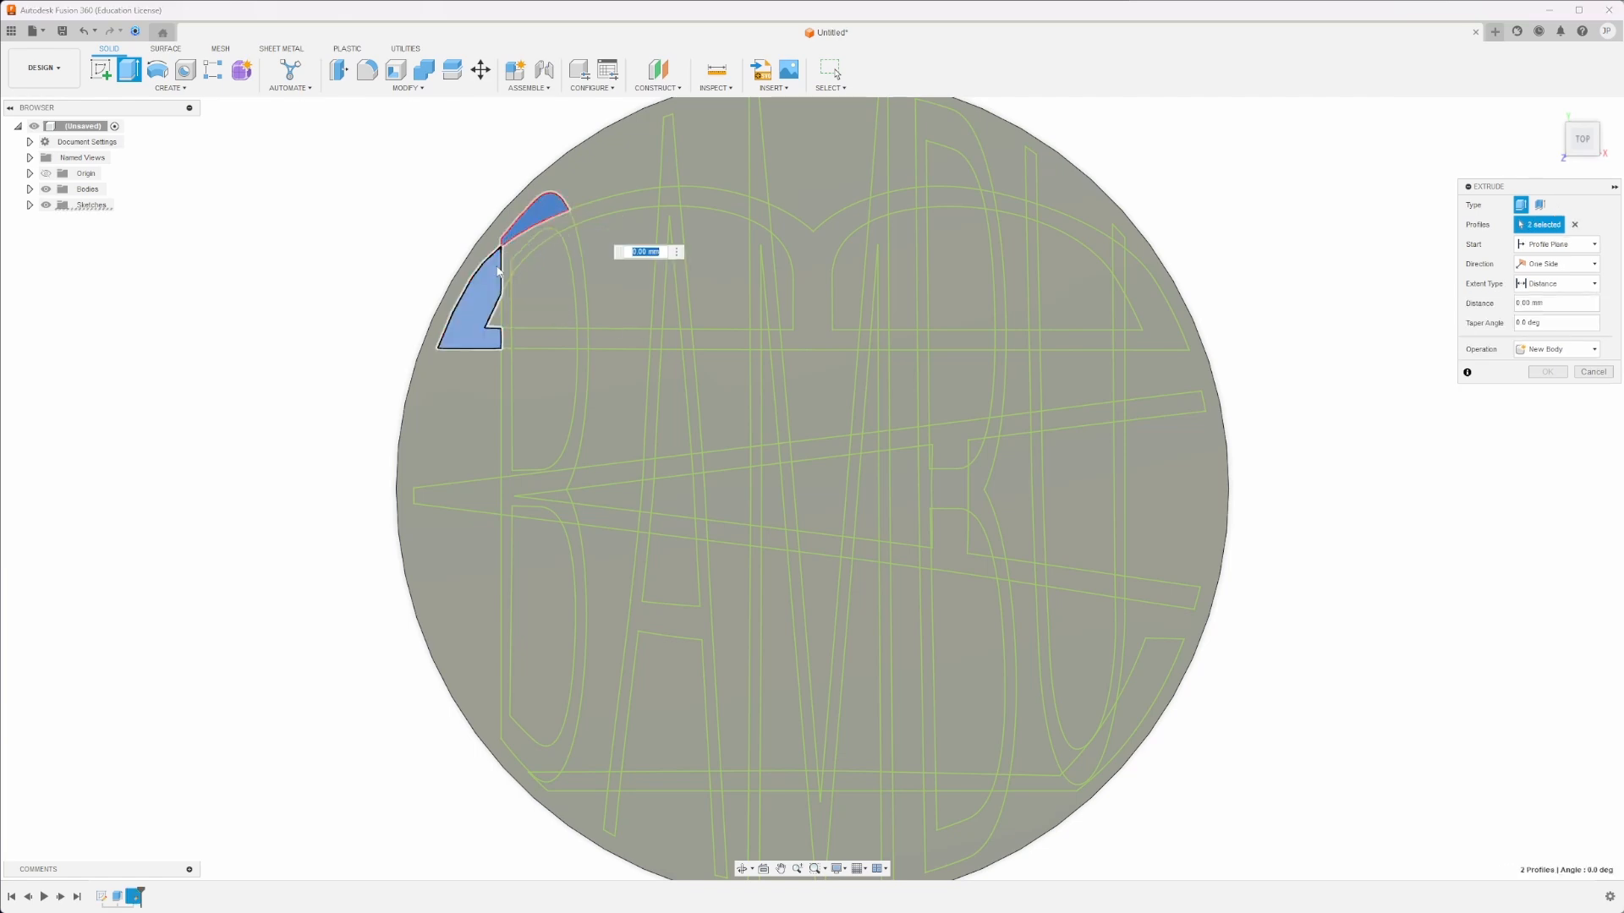
click(511, 253)
click(541, 236)
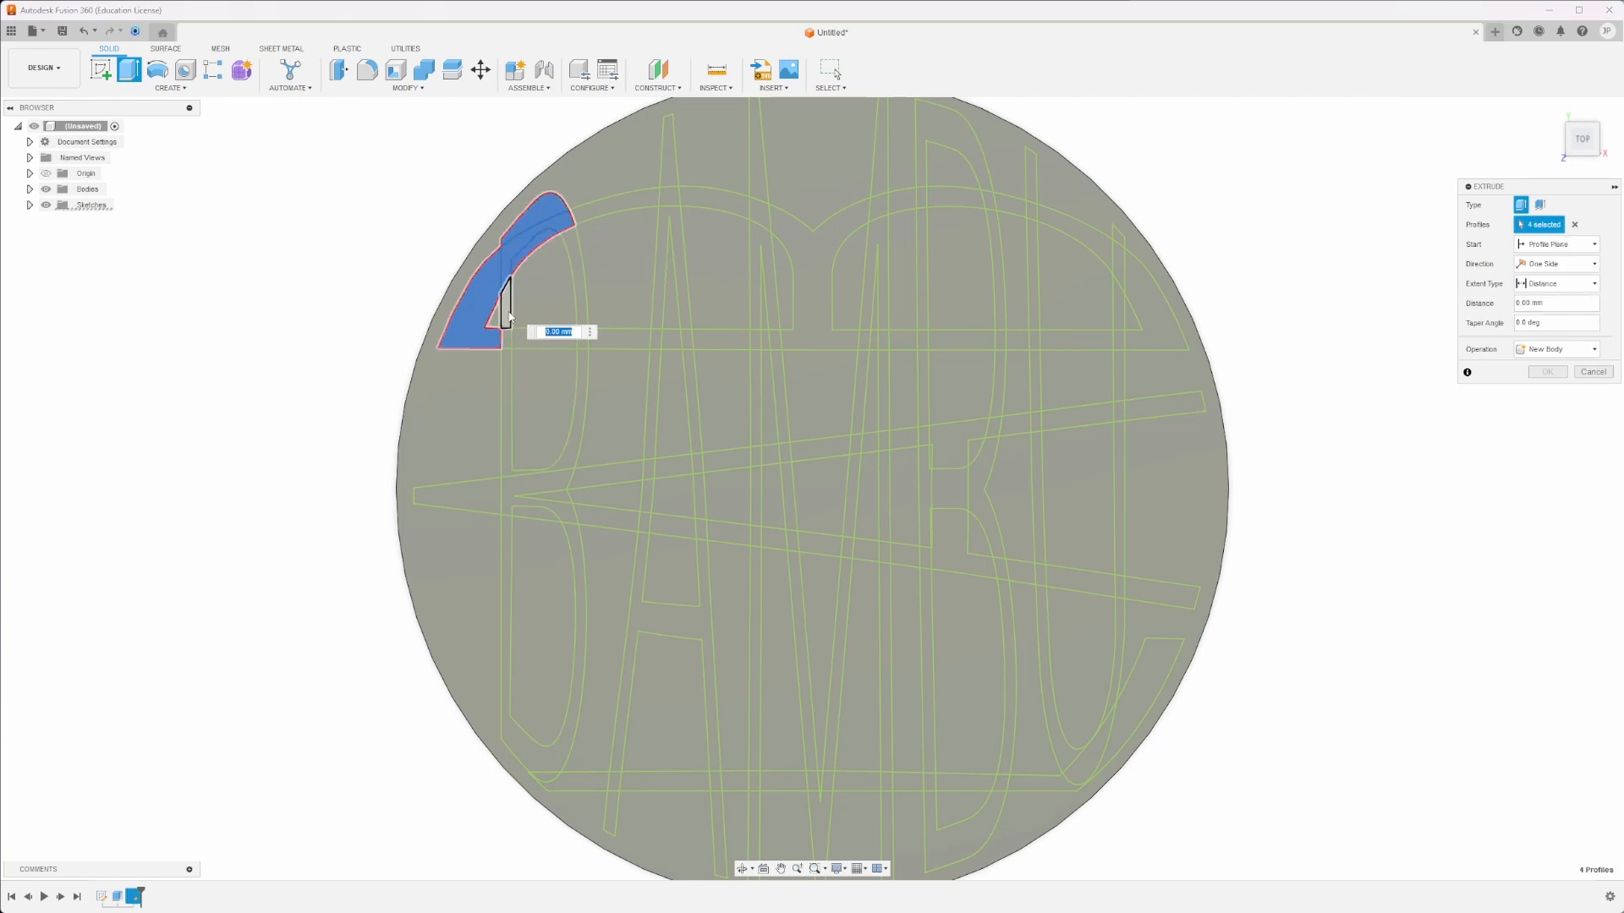
click(507, 318)
click(506, 337)
click(541, 338)
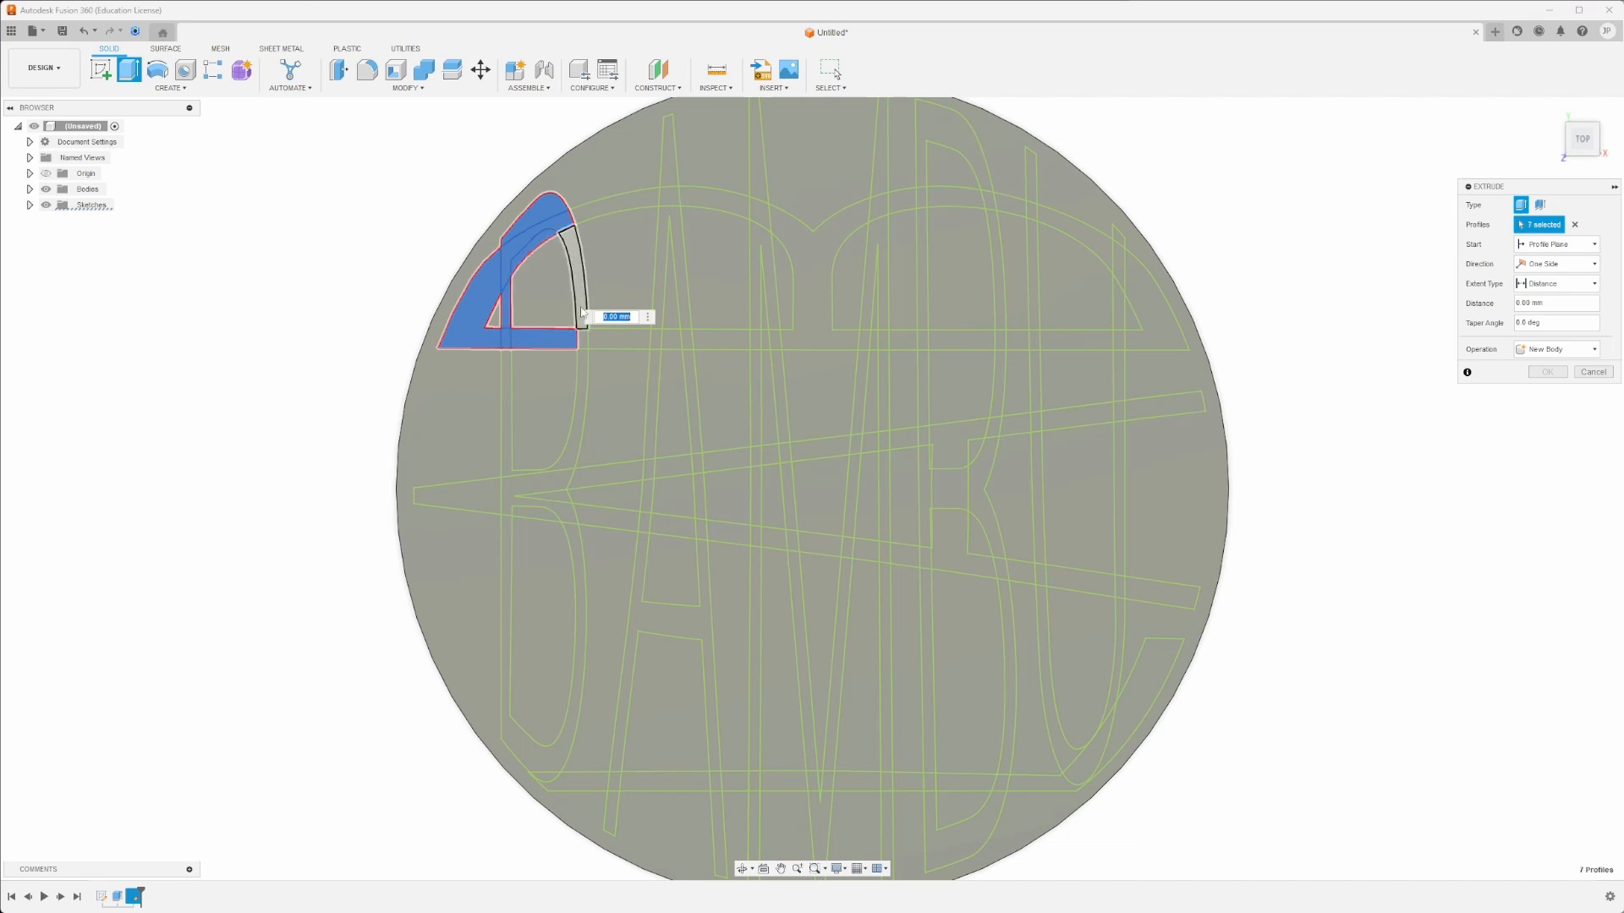
click(580, 315)
click(581, 338)
click(572, 449)
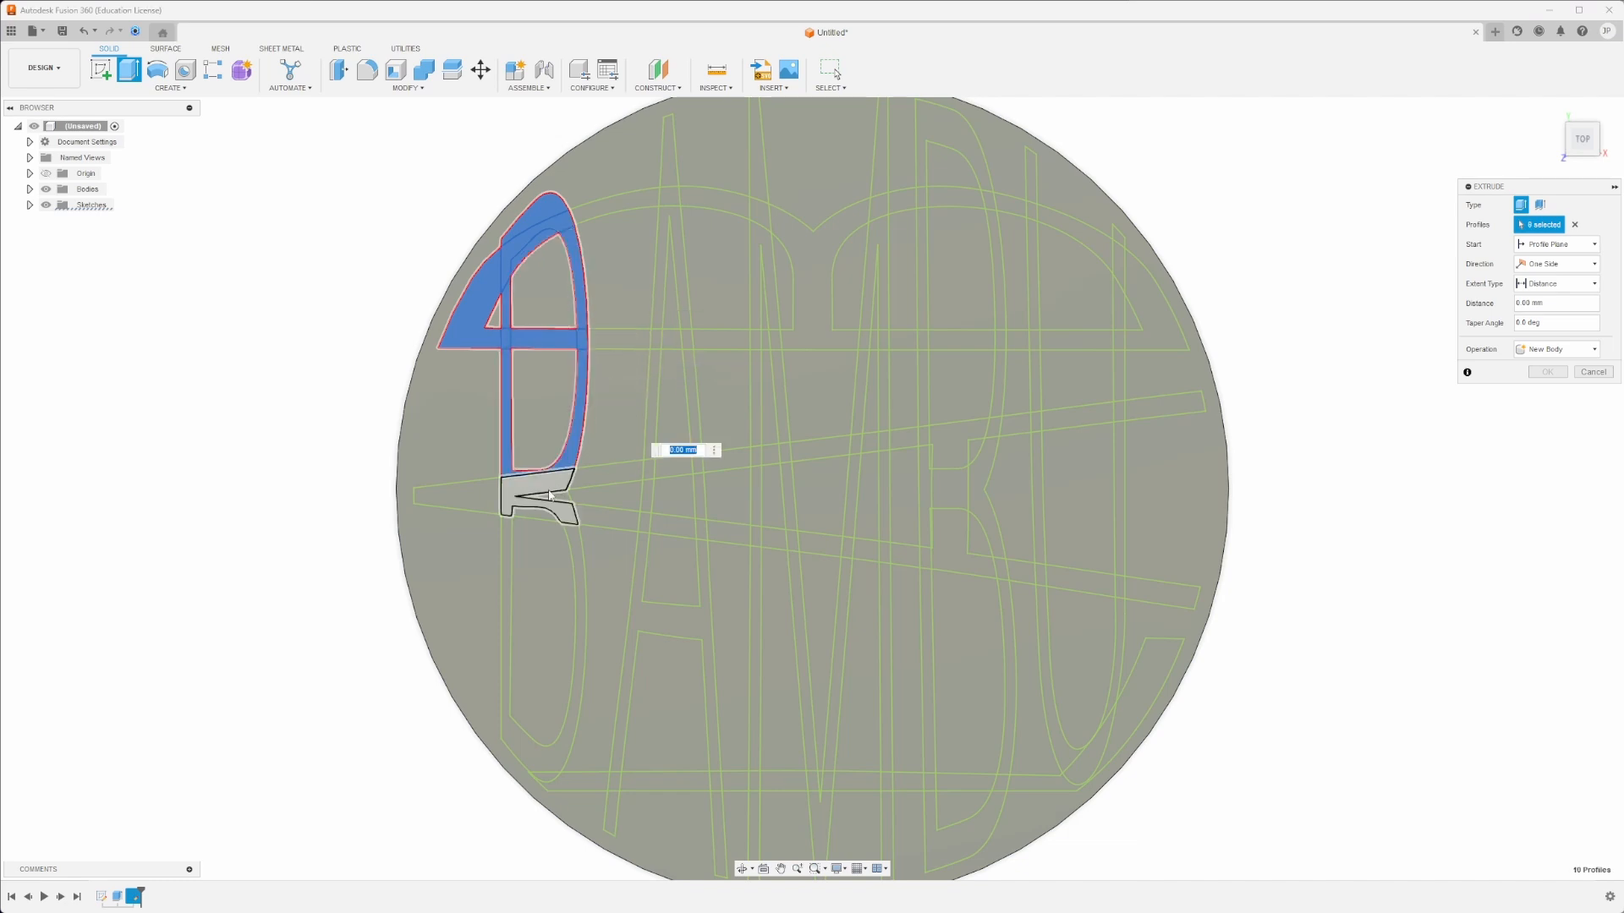
Add the crossing bars beside the first B, the lower part of the A and the B's lower half to the extrusion profiles.
click(549, 487)
click(473, 499)
click(541, 512)
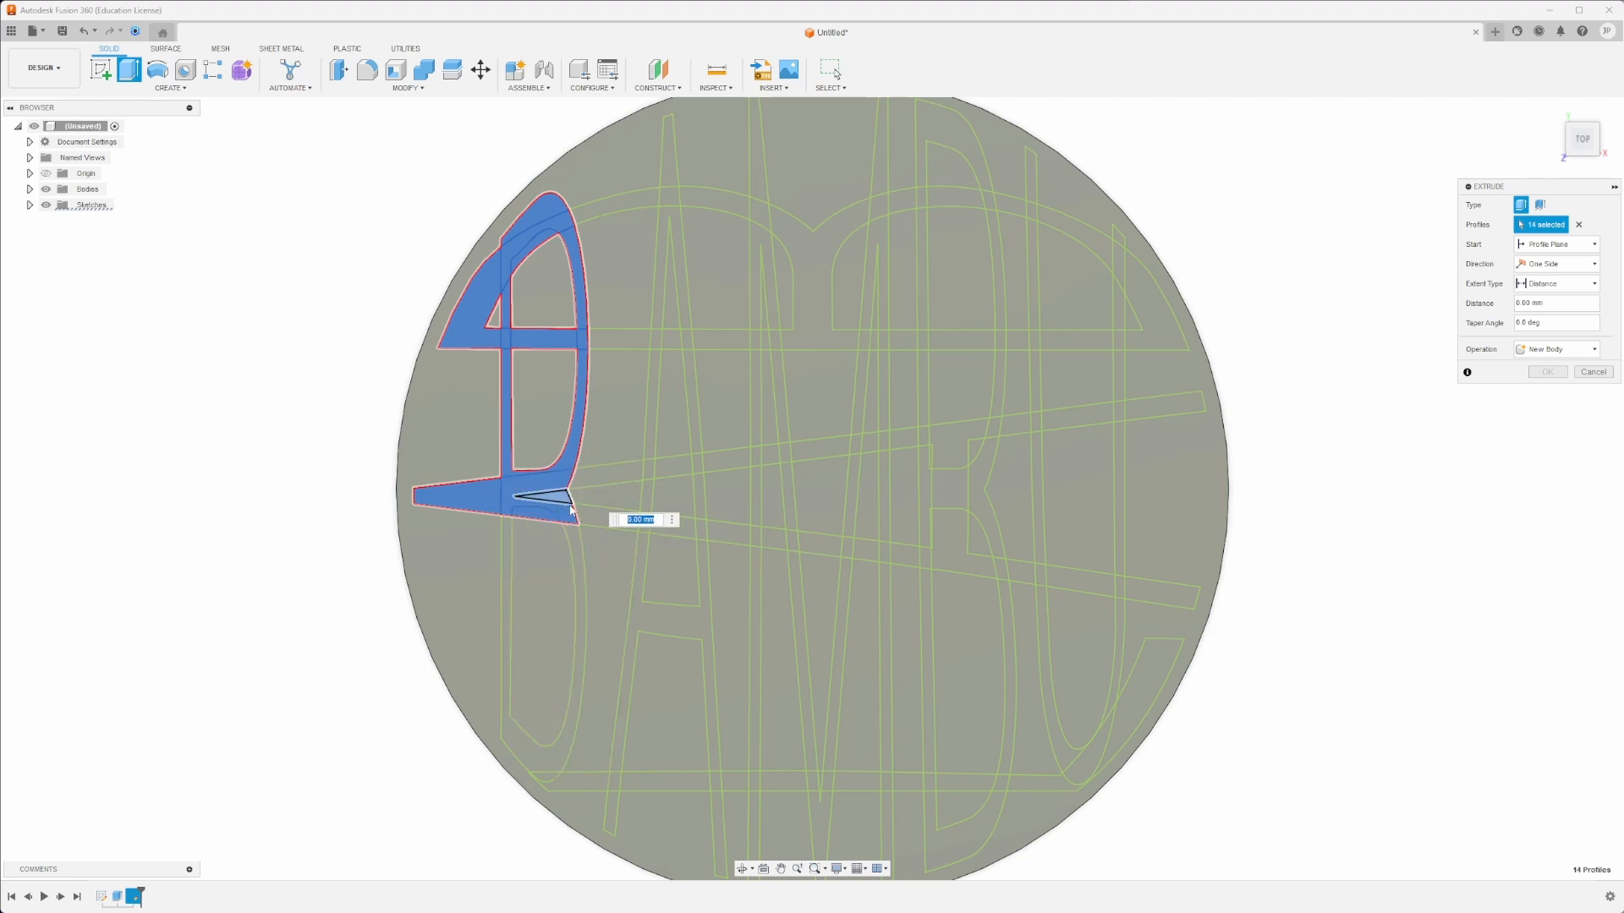
click(562, 498)
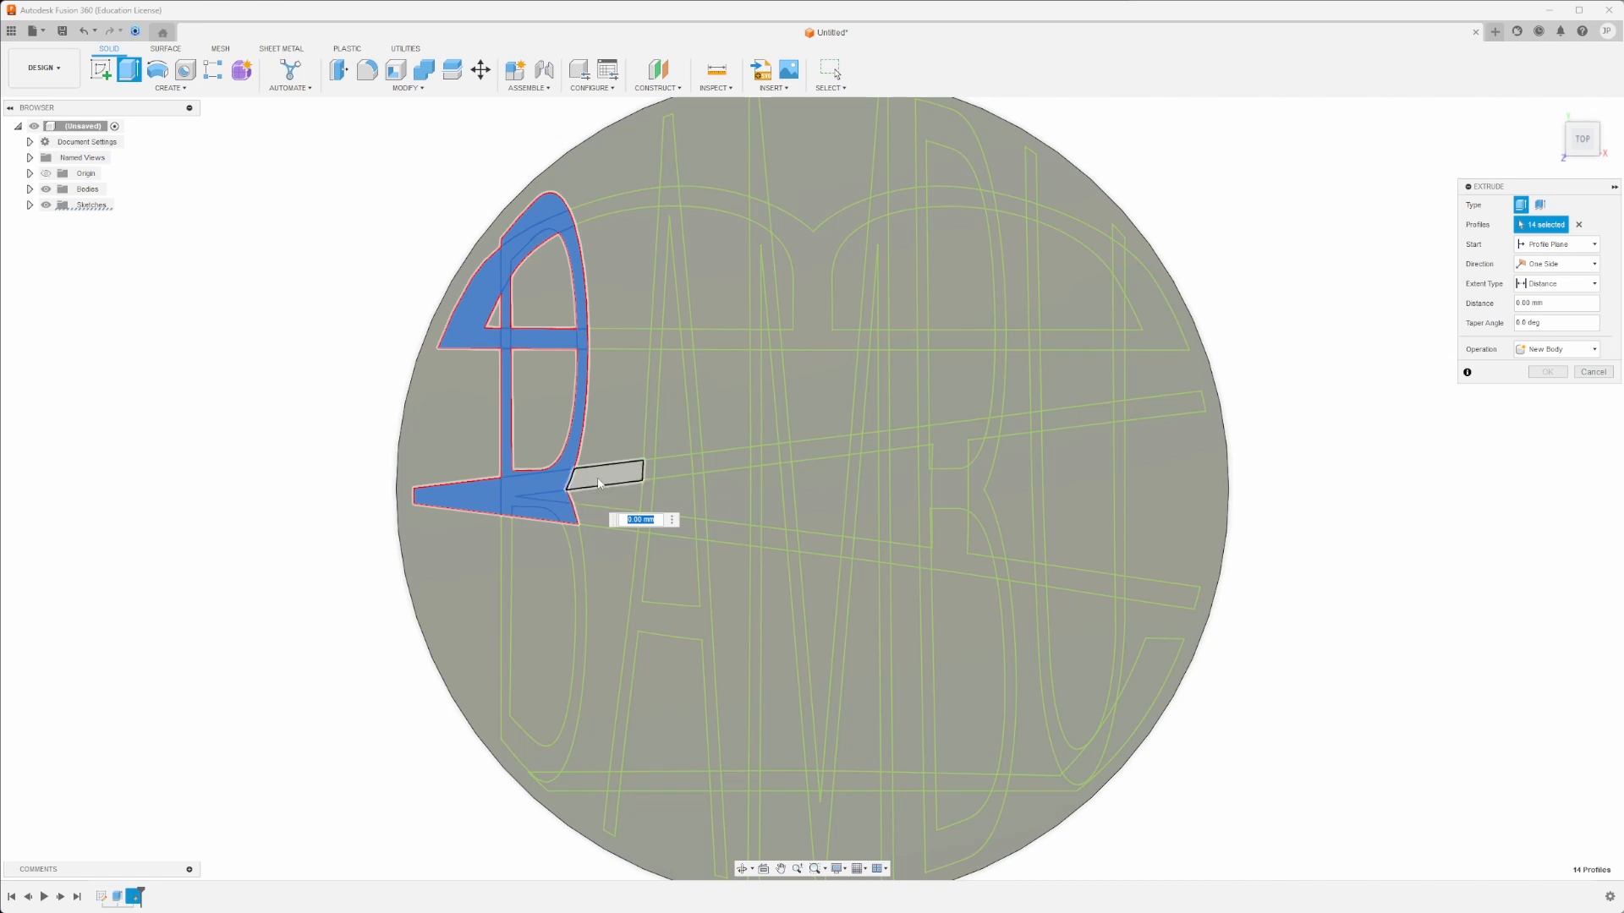
click(599, 481)
click(648, 470)
click(642, 526)
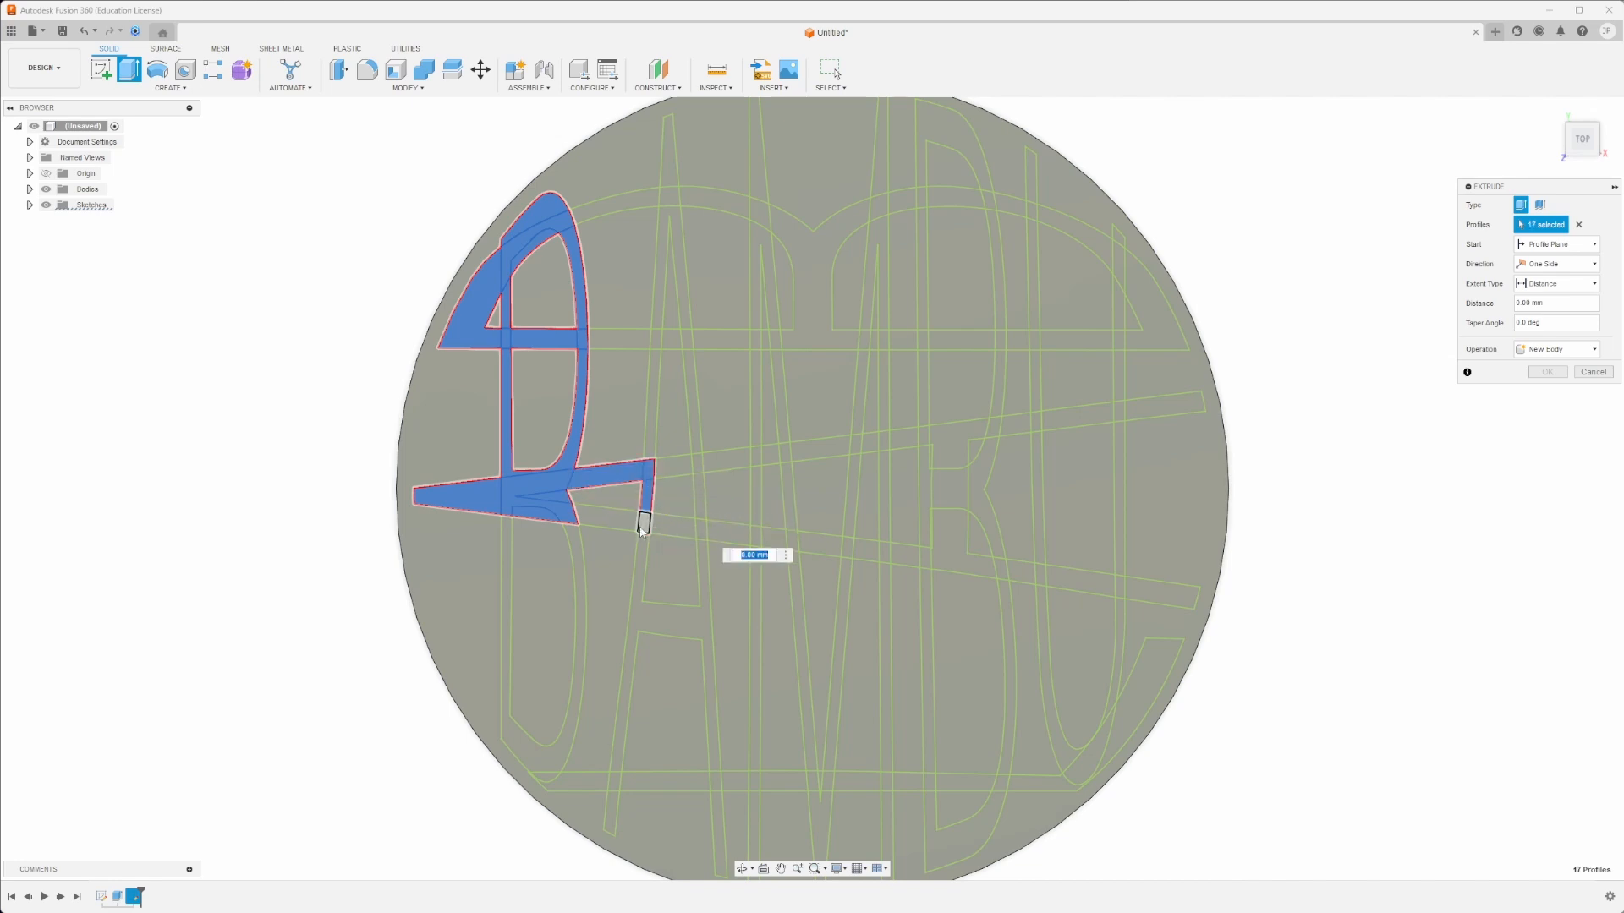
click(627, 519)
click(641, 567)
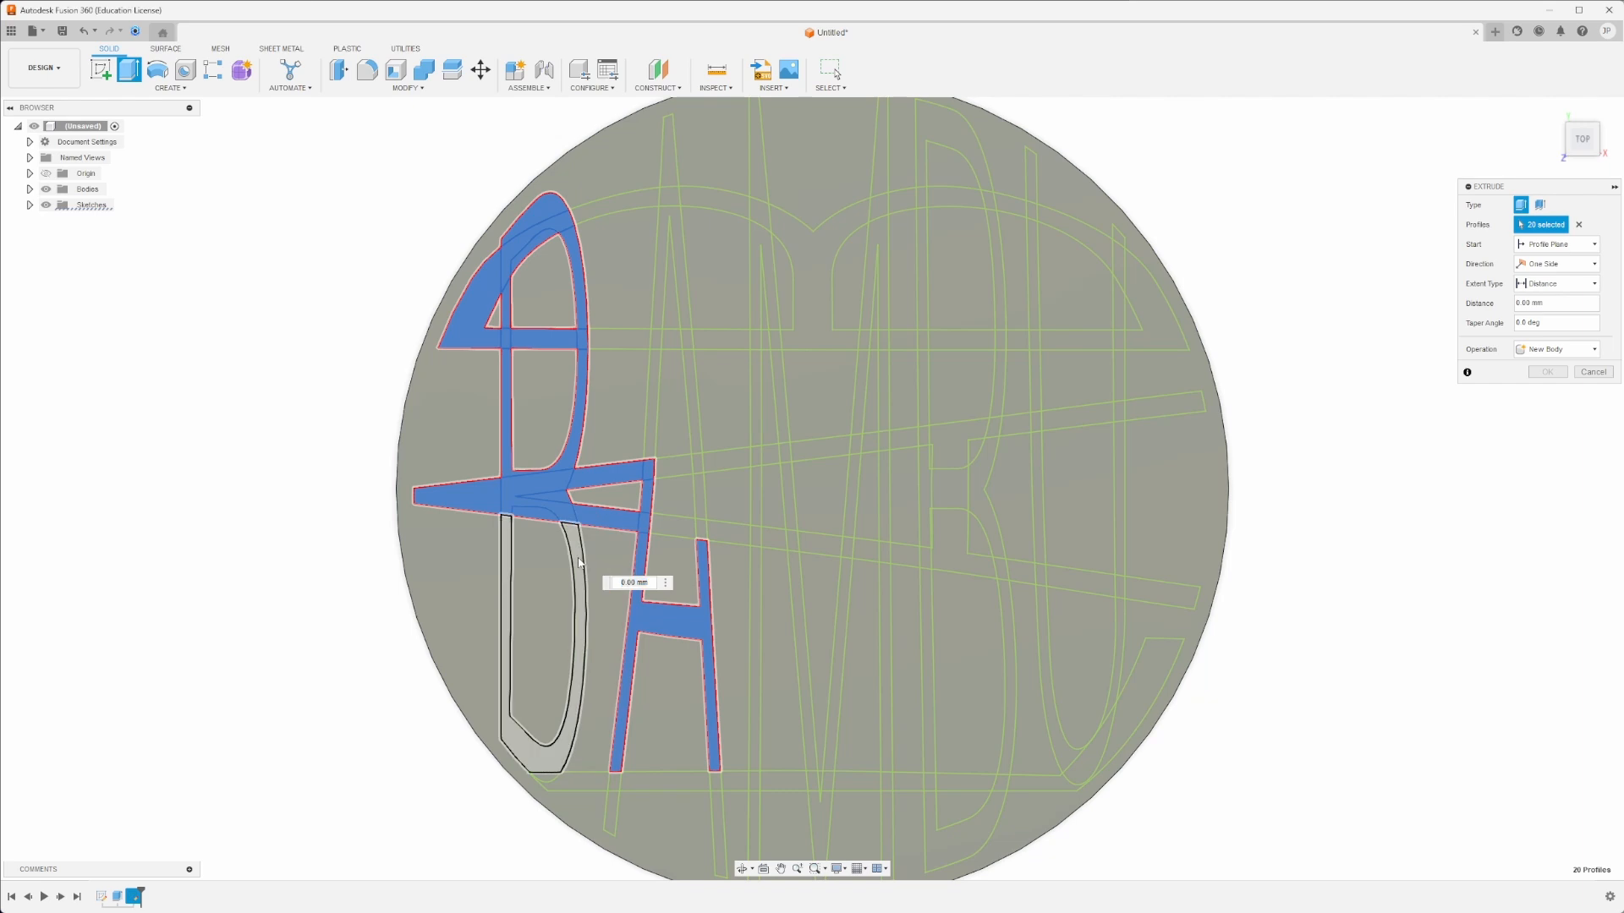
click(582, 608)
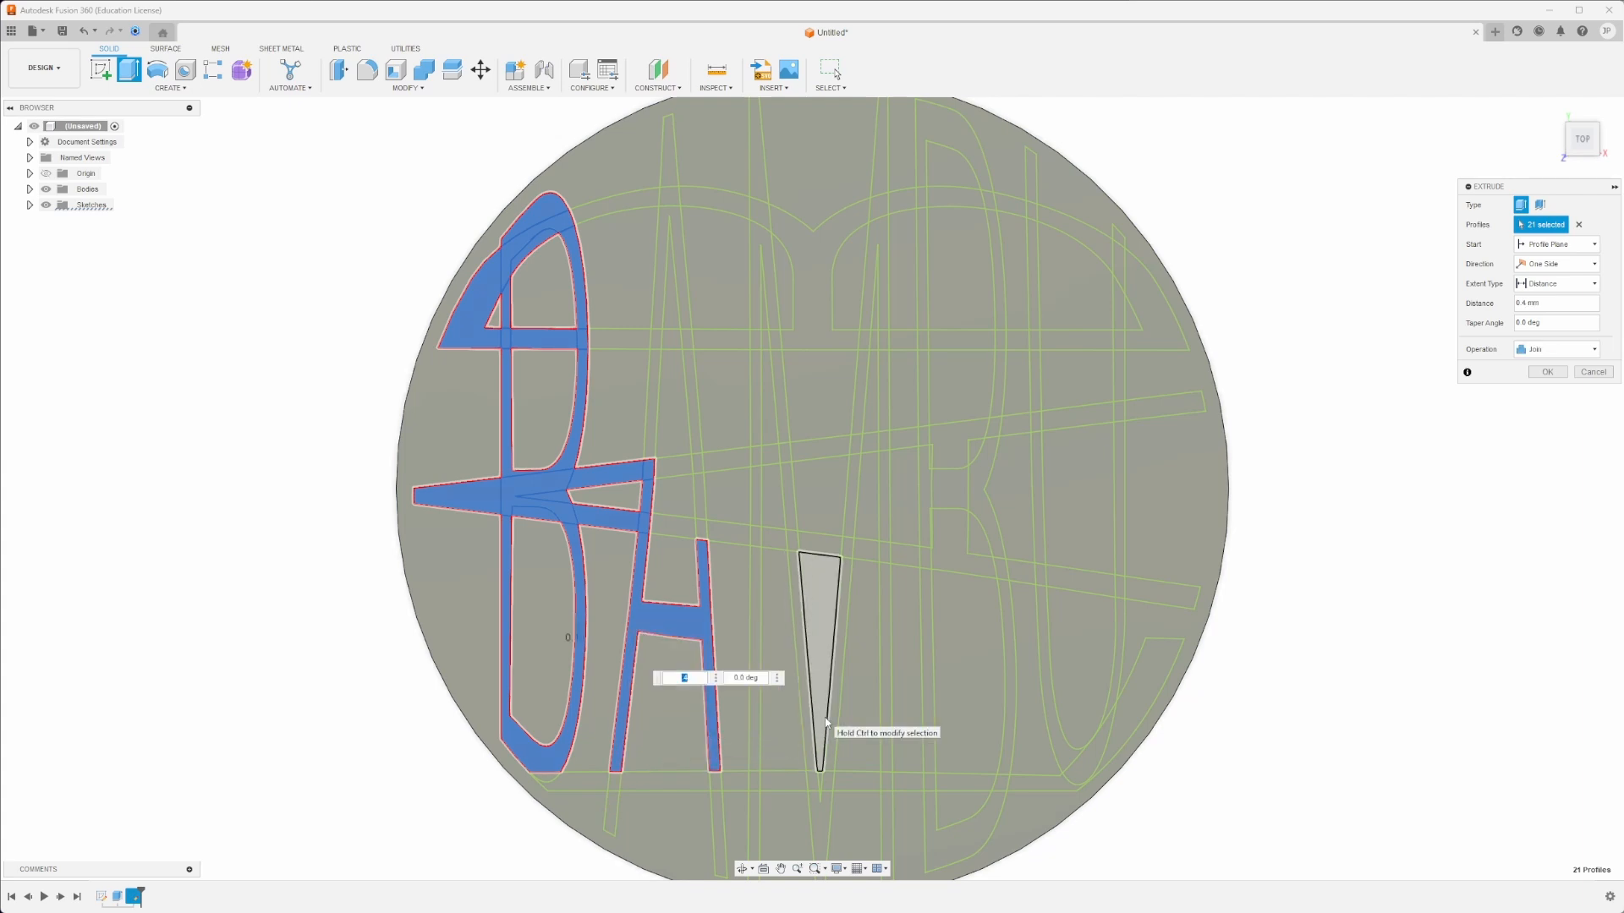
Extrude the selected logo profiles 0.4 mm as a new body.
click(1549, 351)
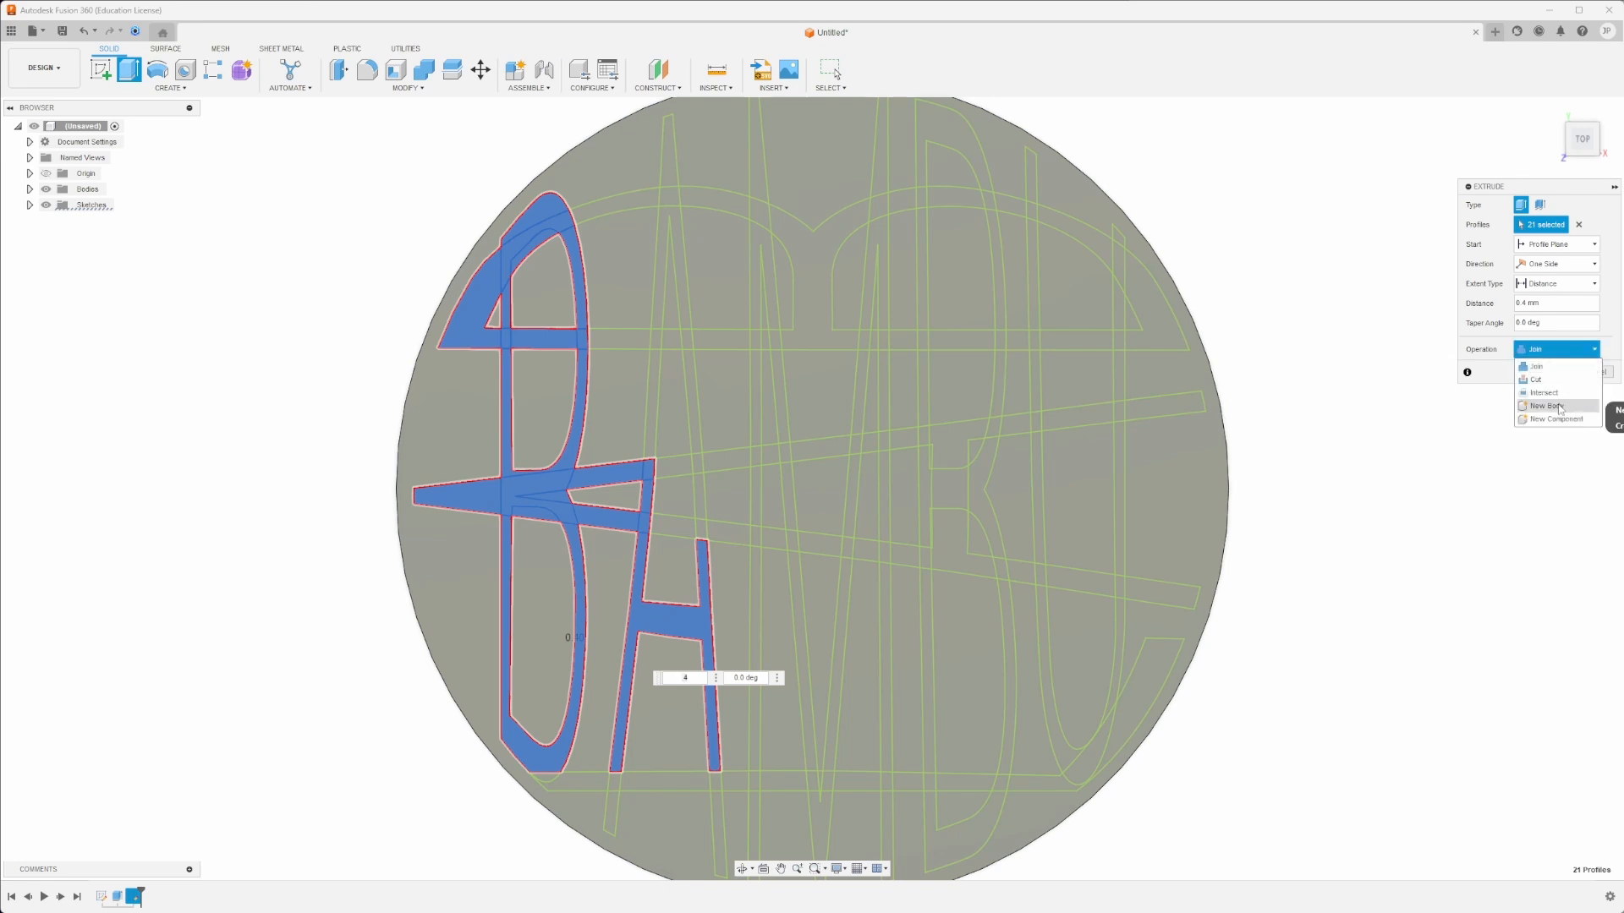
click(1560, 409)
click(1563, 350)
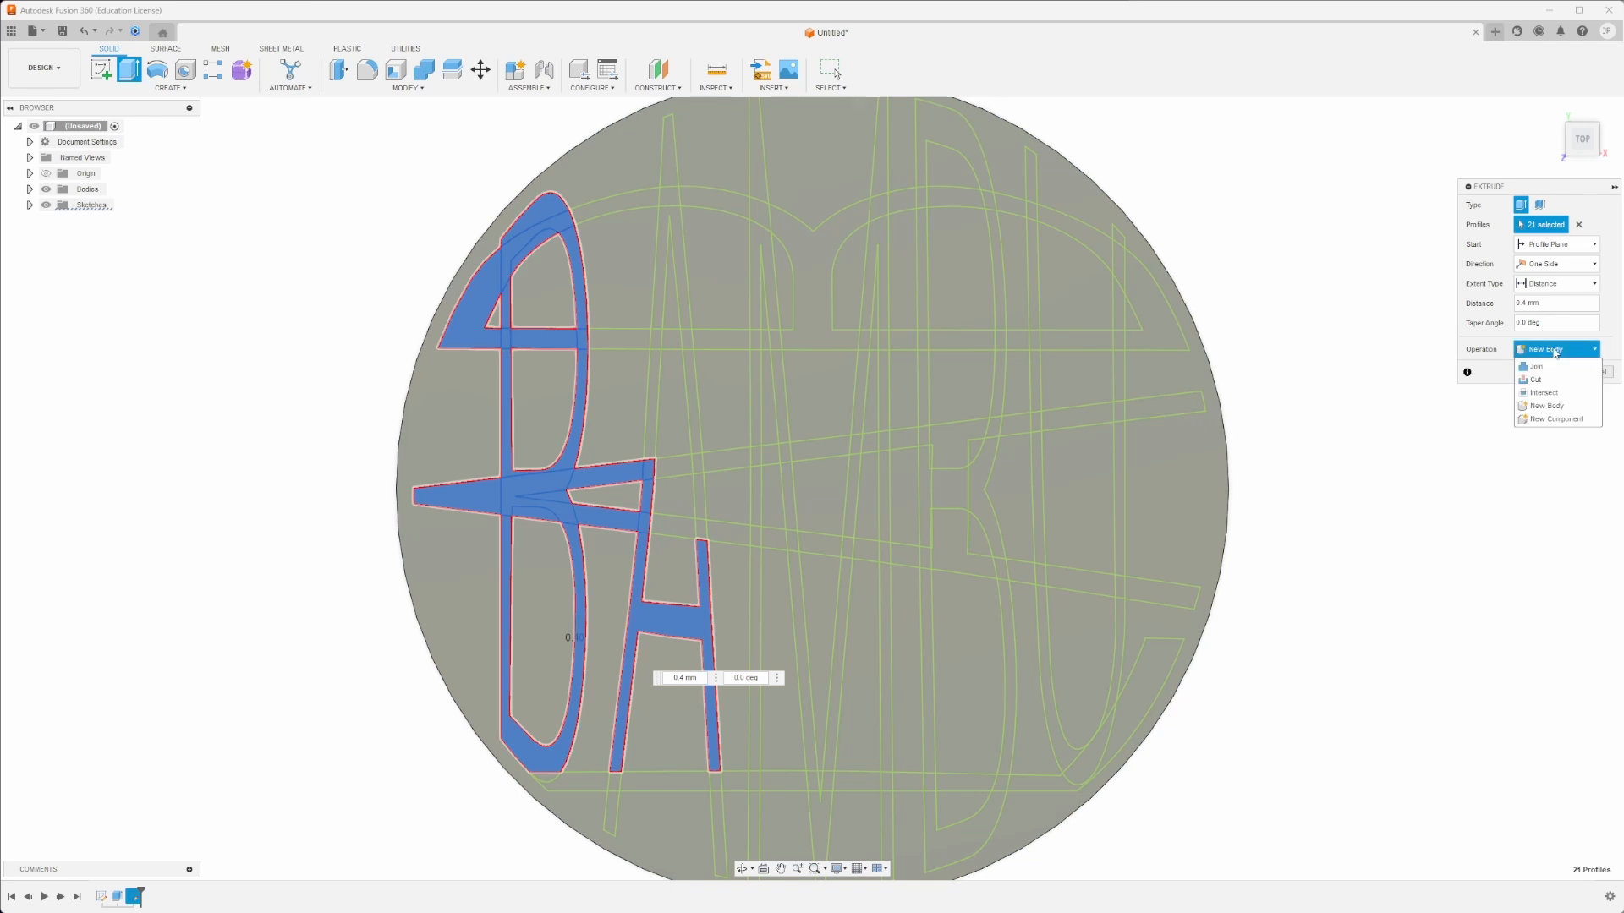
click(1547, 407)
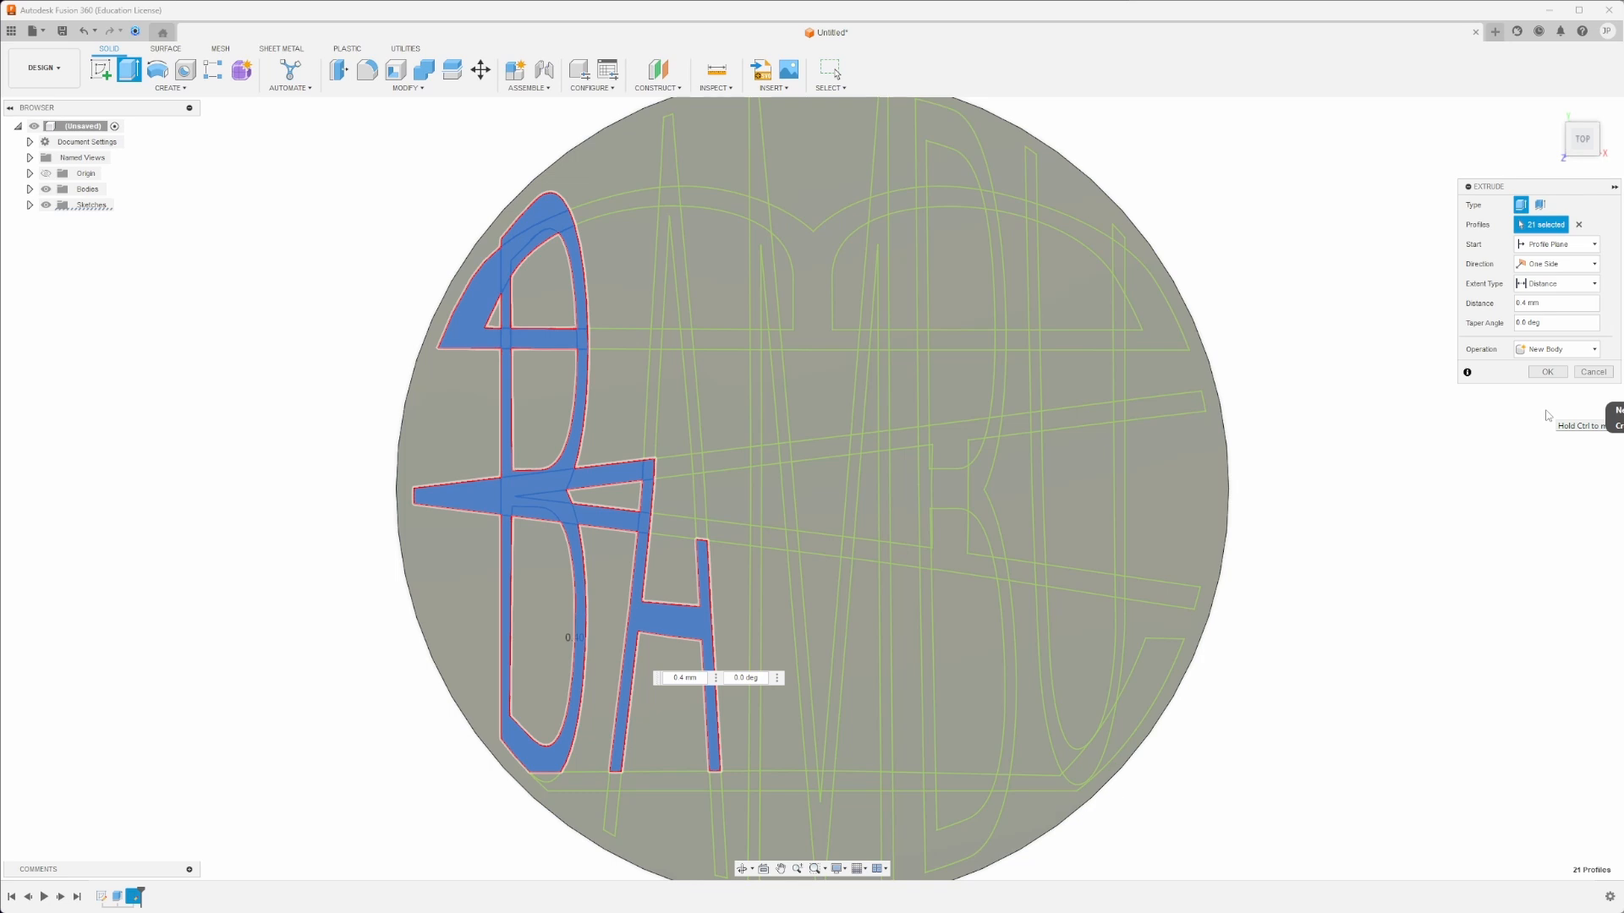
click(1541, 354)
click(1541, 354)
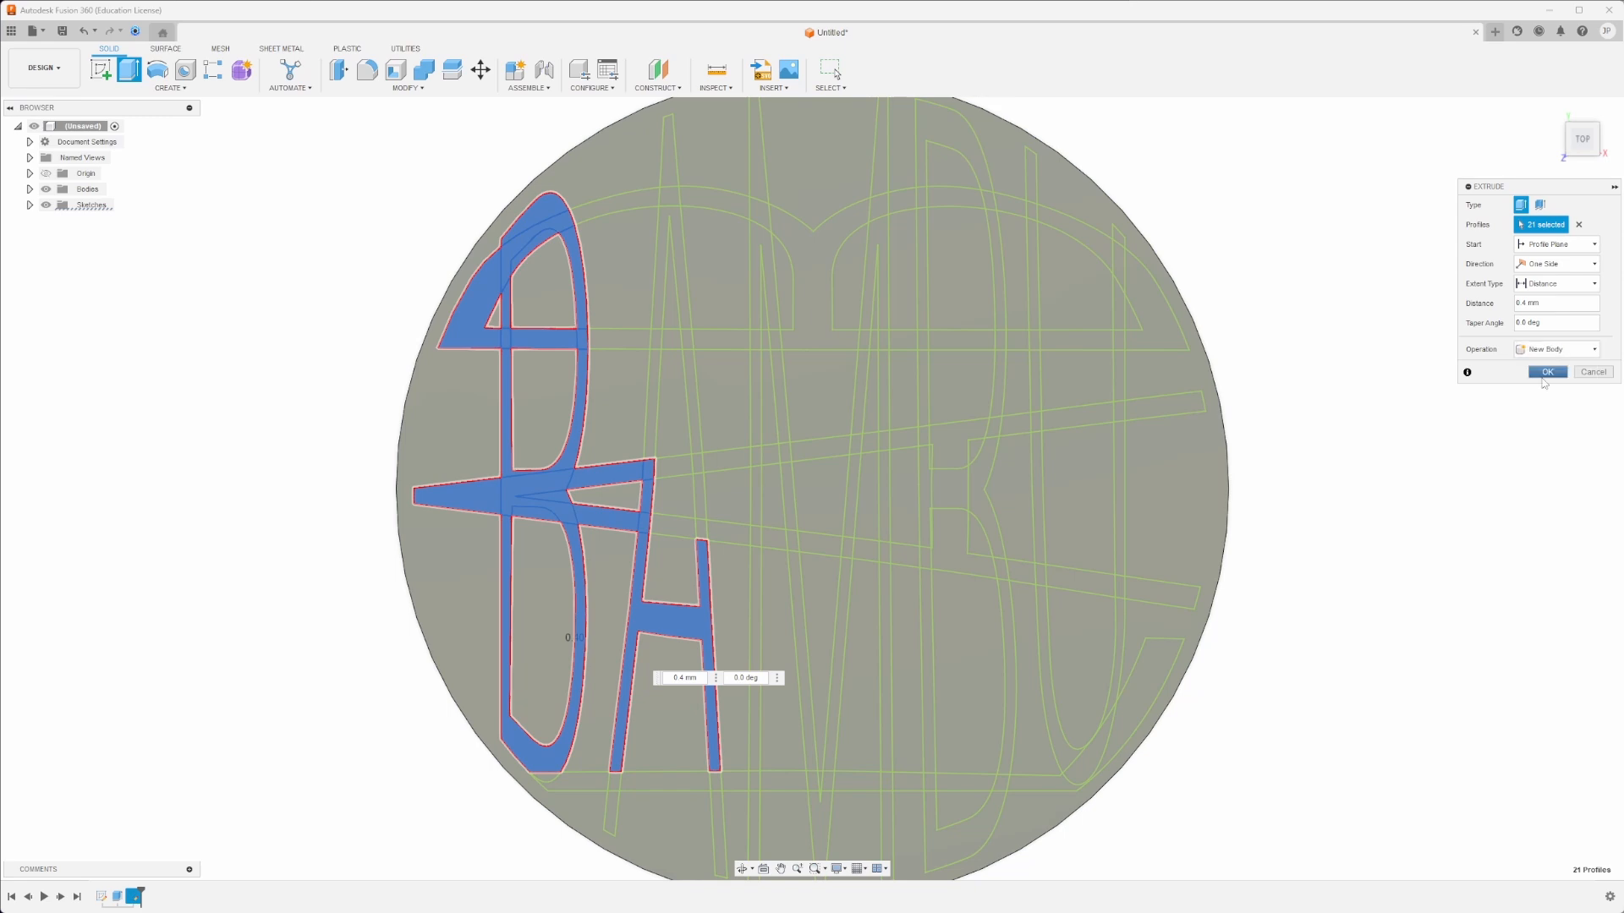
click(1546, 373)
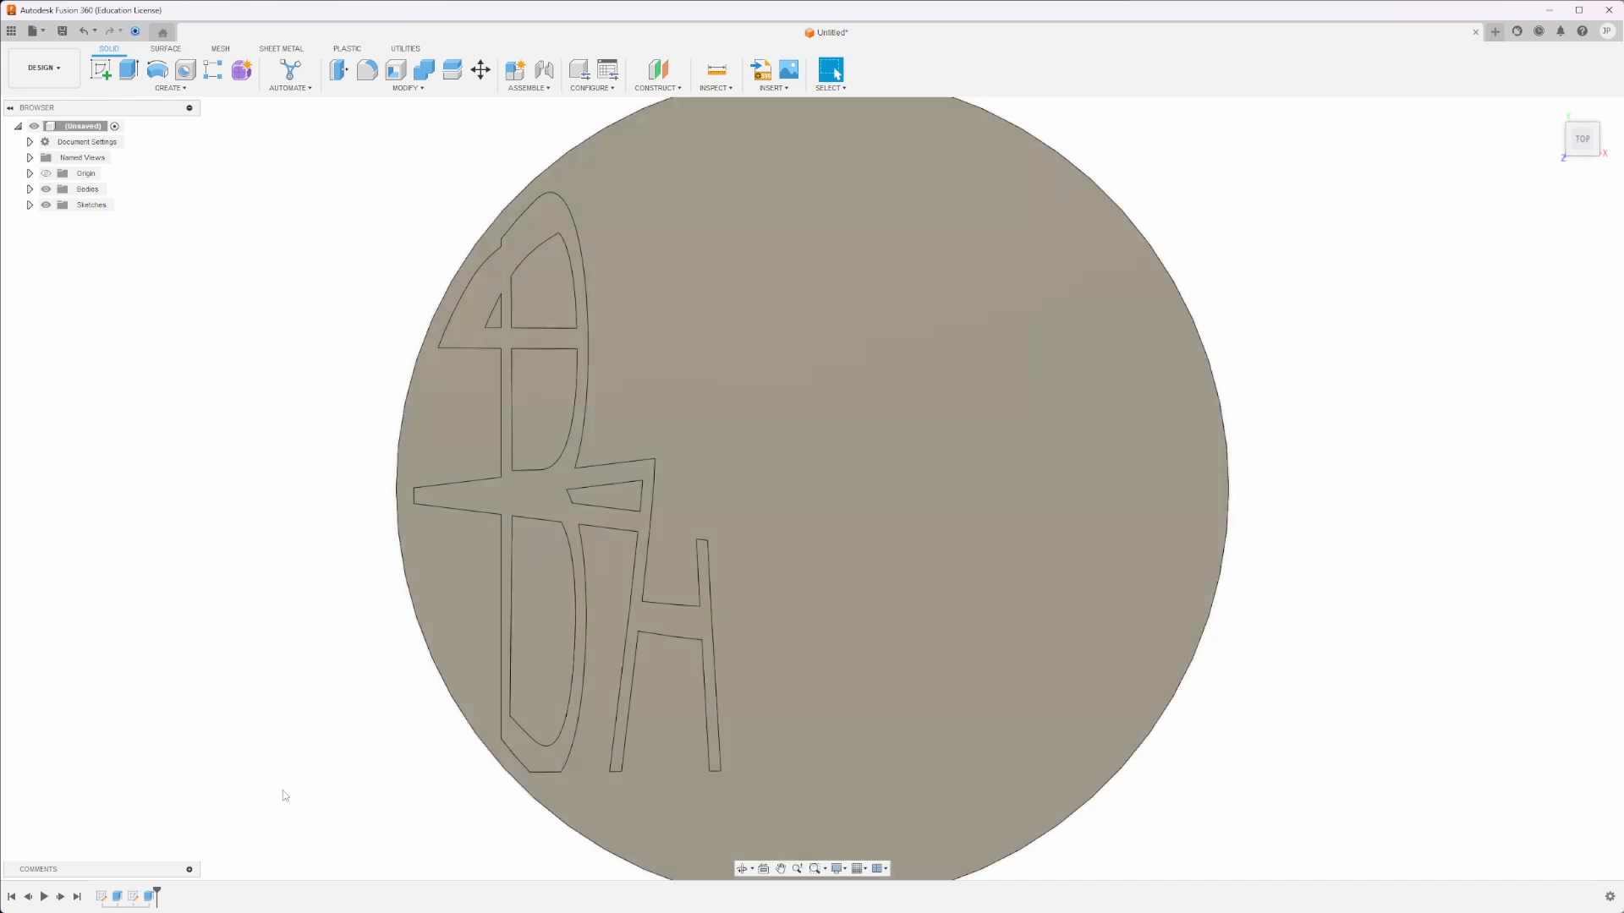
Reopen the logo extrusion for editing and add the A's upper legs with the horizontal bar segments joining the first B to them.
click(149, 898)
right_click(149, 898)
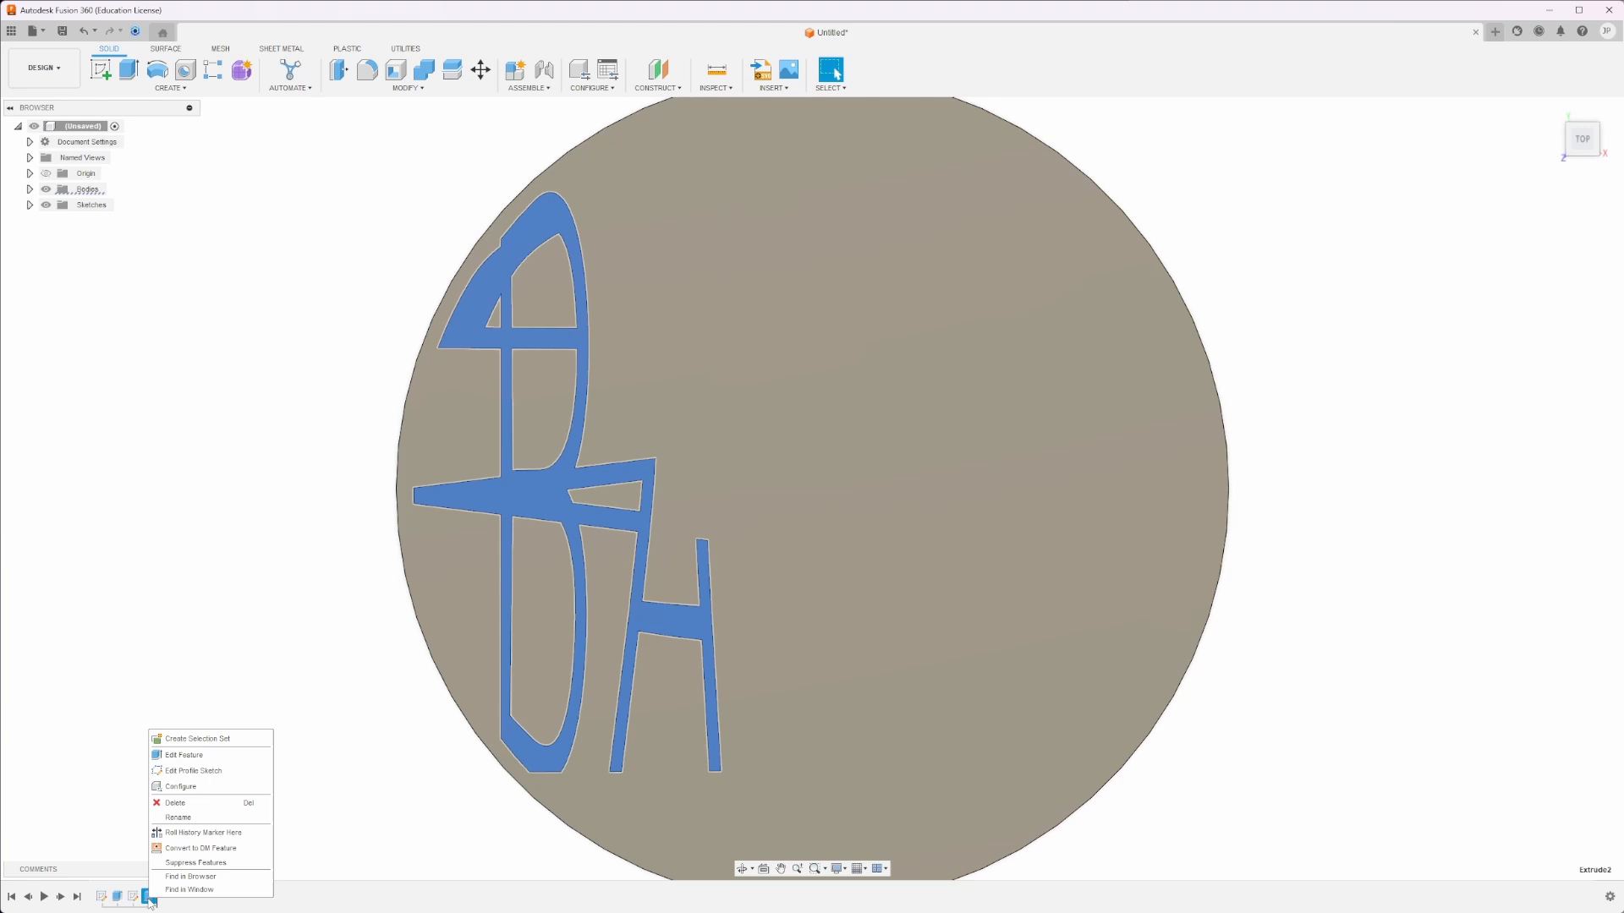
click(184, 755)
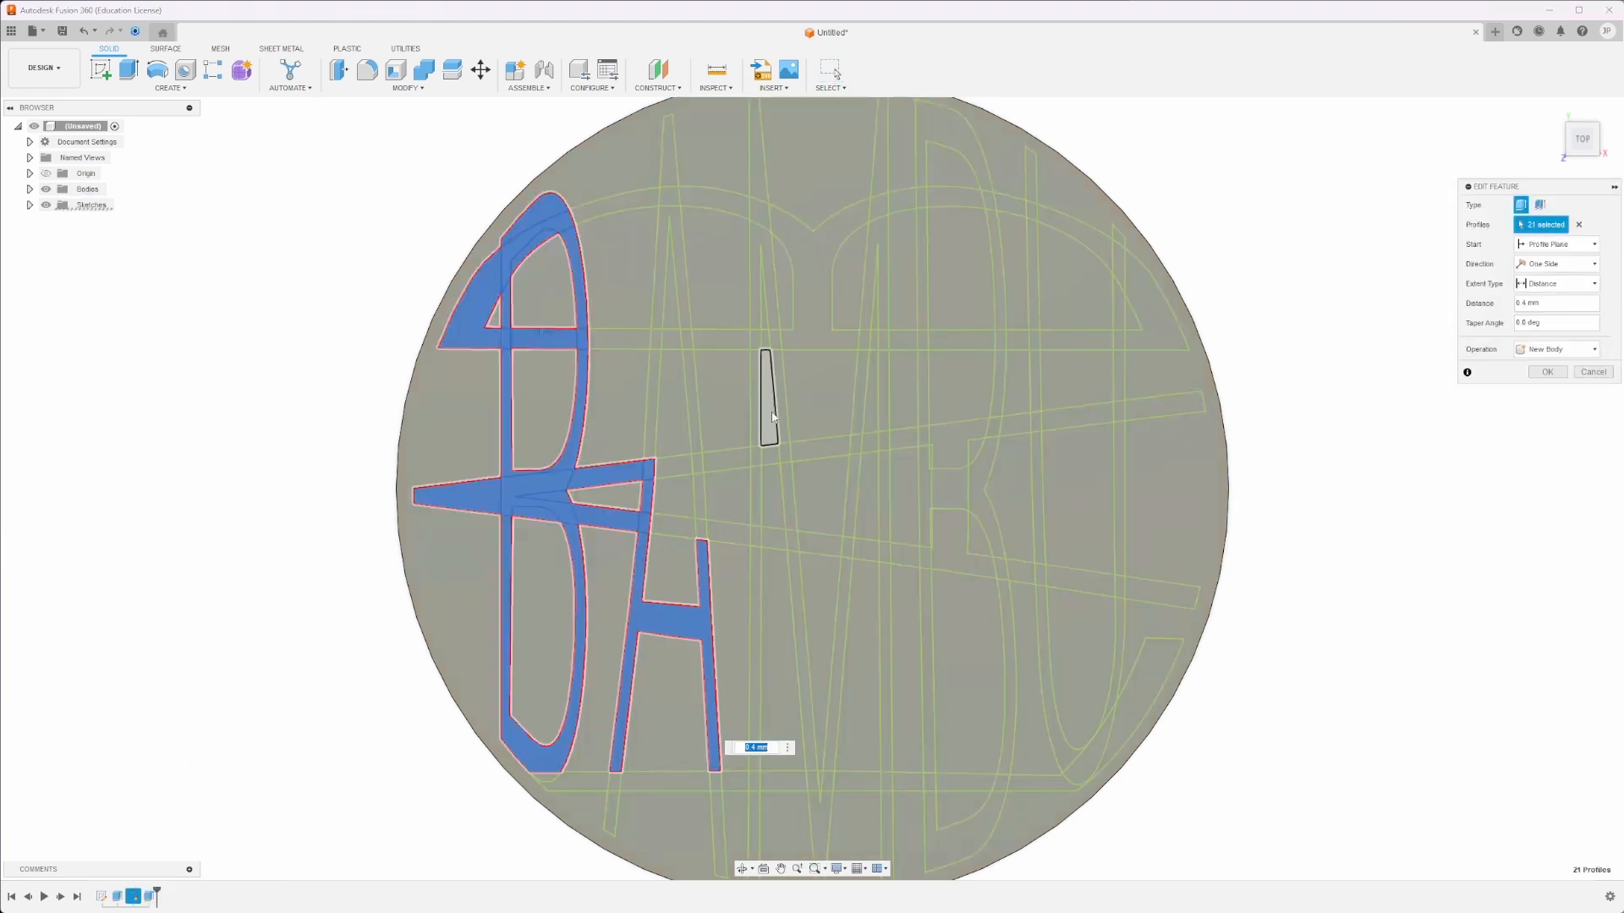
click(656, 402)
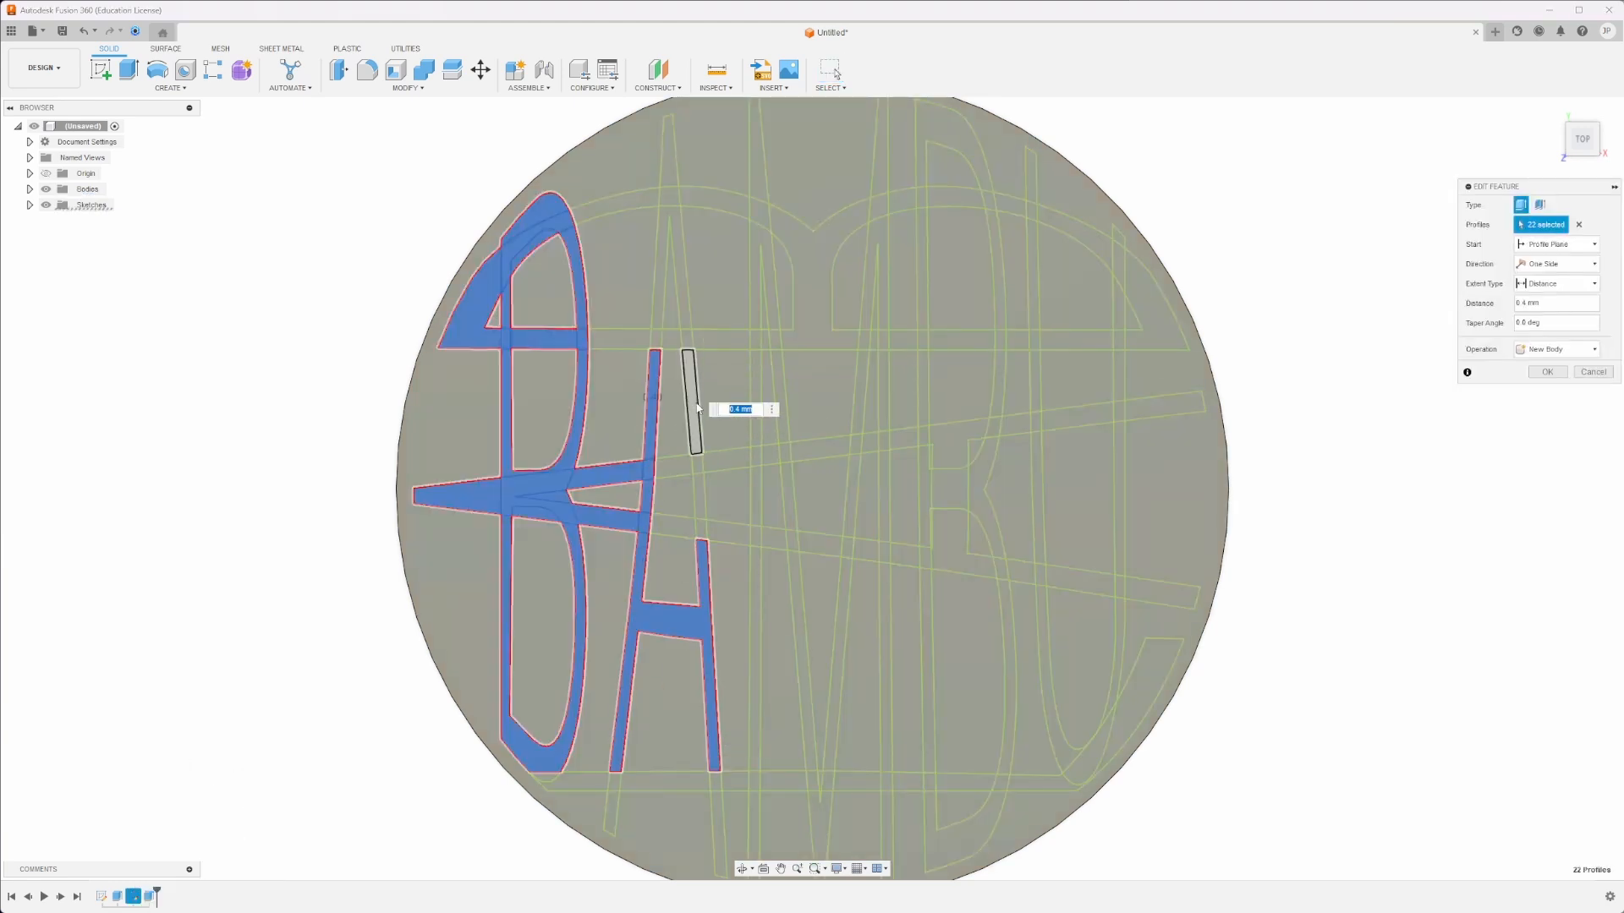
click(693, 398)
click(687, 340)
click(668, 344)
click(658, 343)
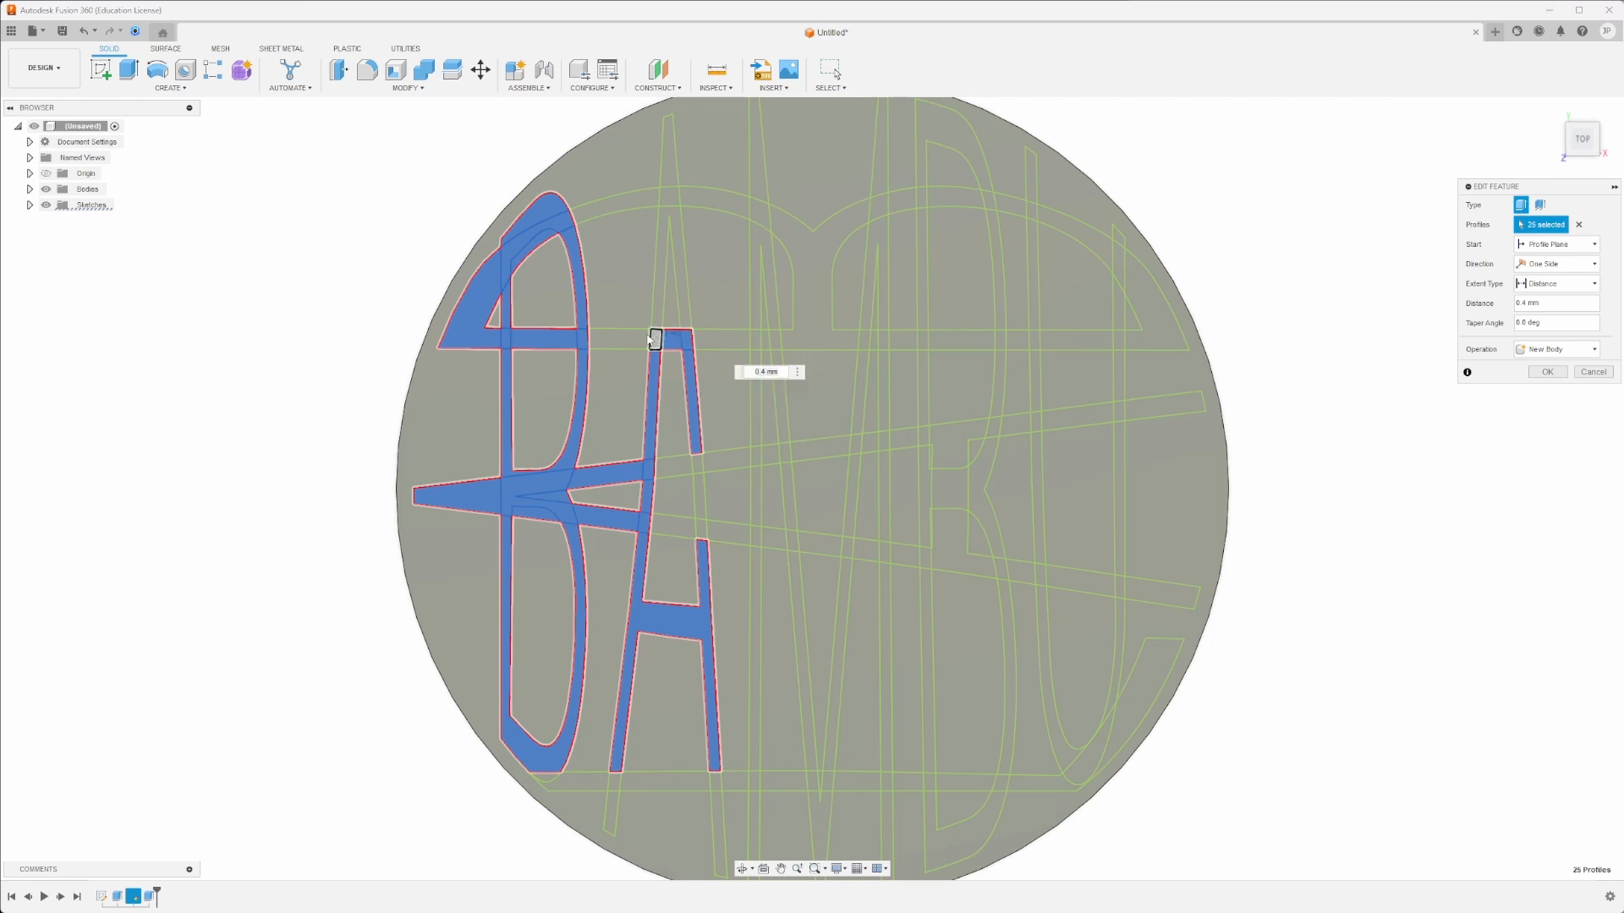
click(637, 341)
click(662, 253)
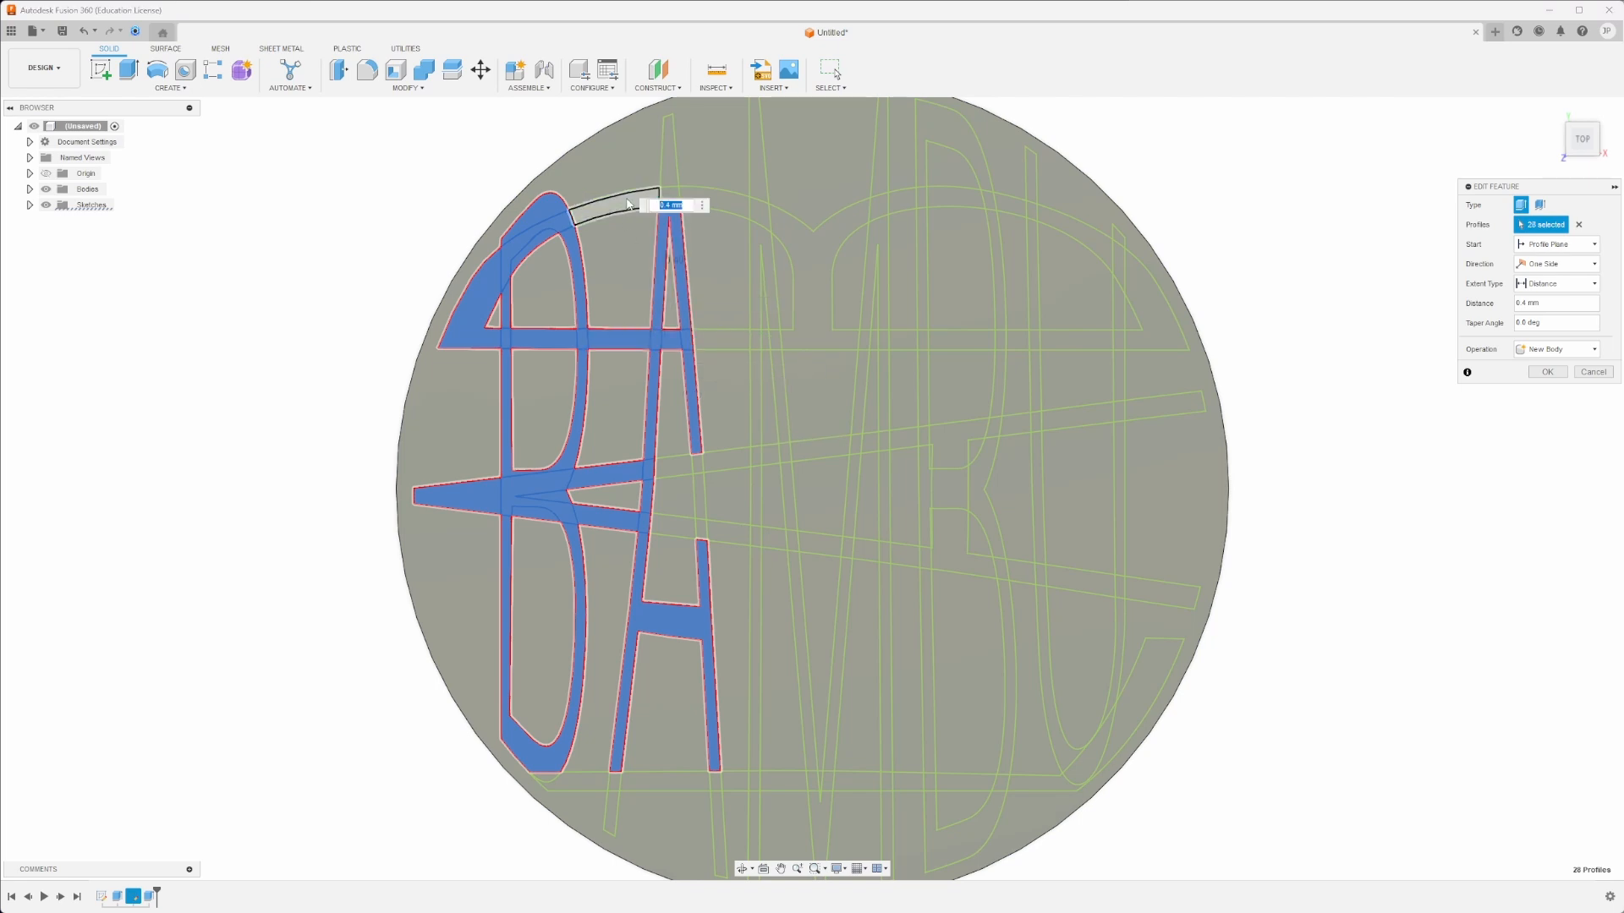
Add the arch segments from the first B past the A's tip to the M, plus the Y-shaped central piece and the M's upper left strokes.
click(655, 201)
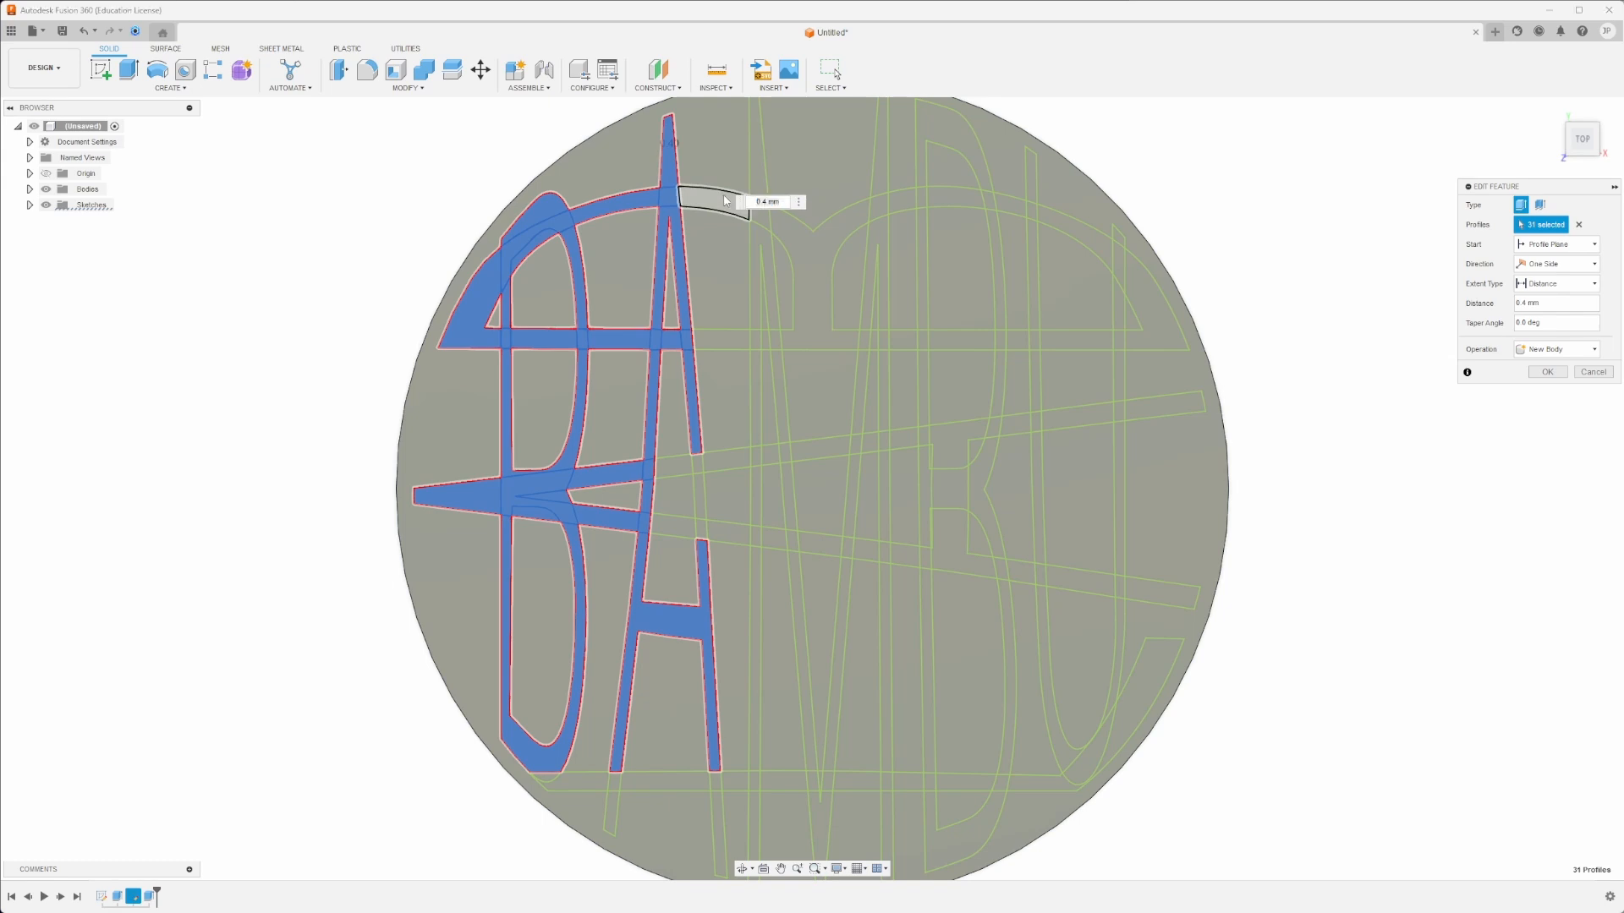
click(725, 200)
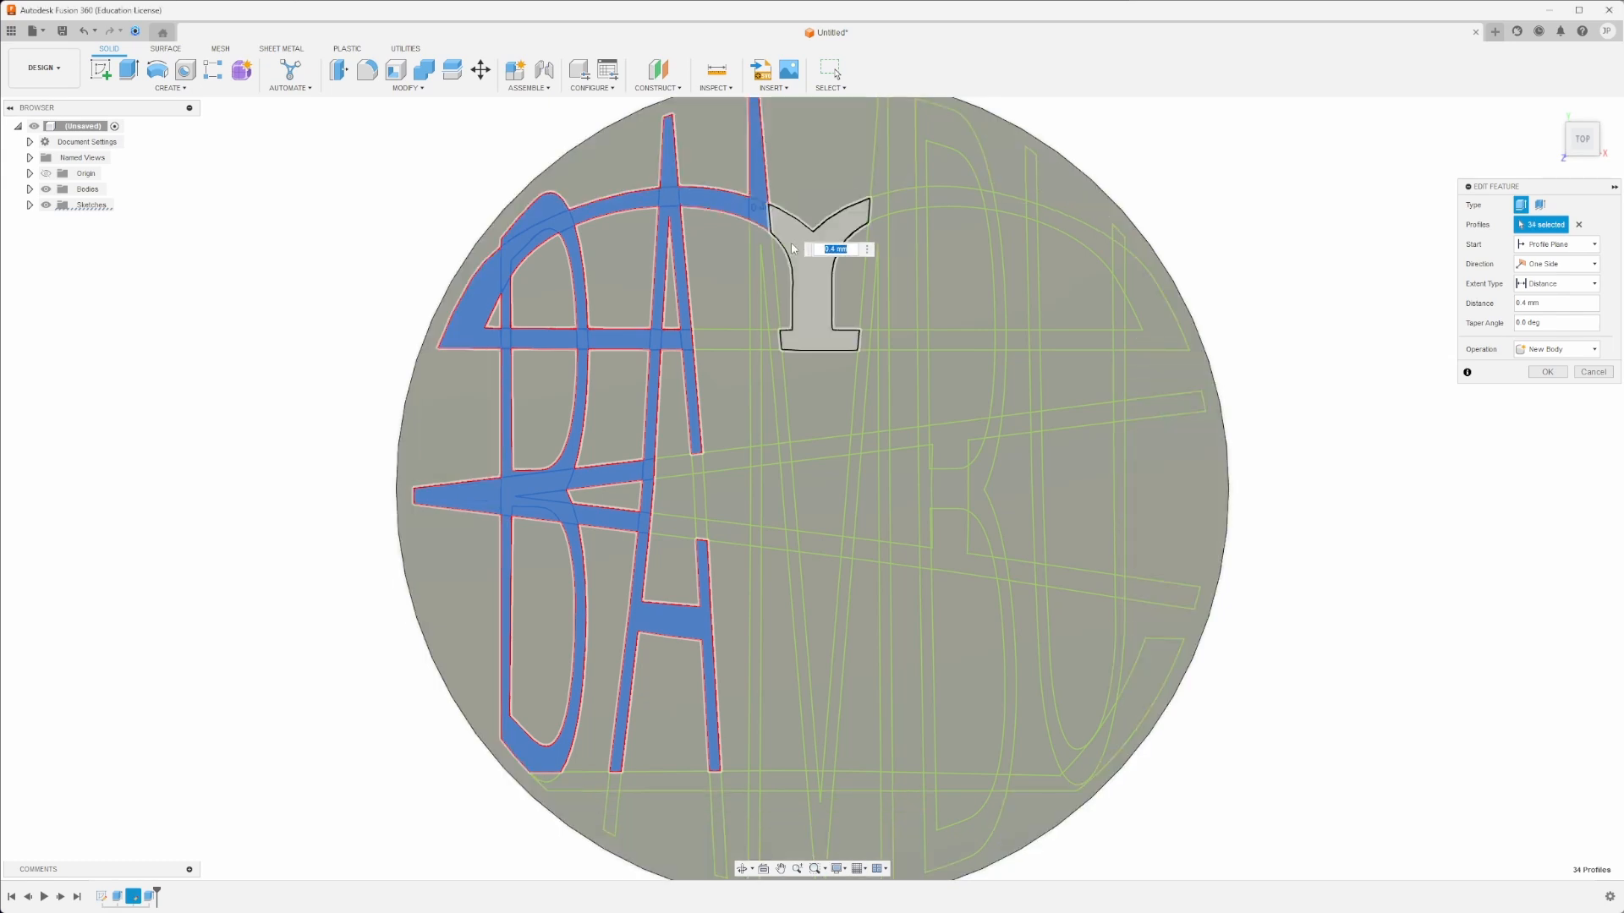
click(793, 249)
click(769, 254)
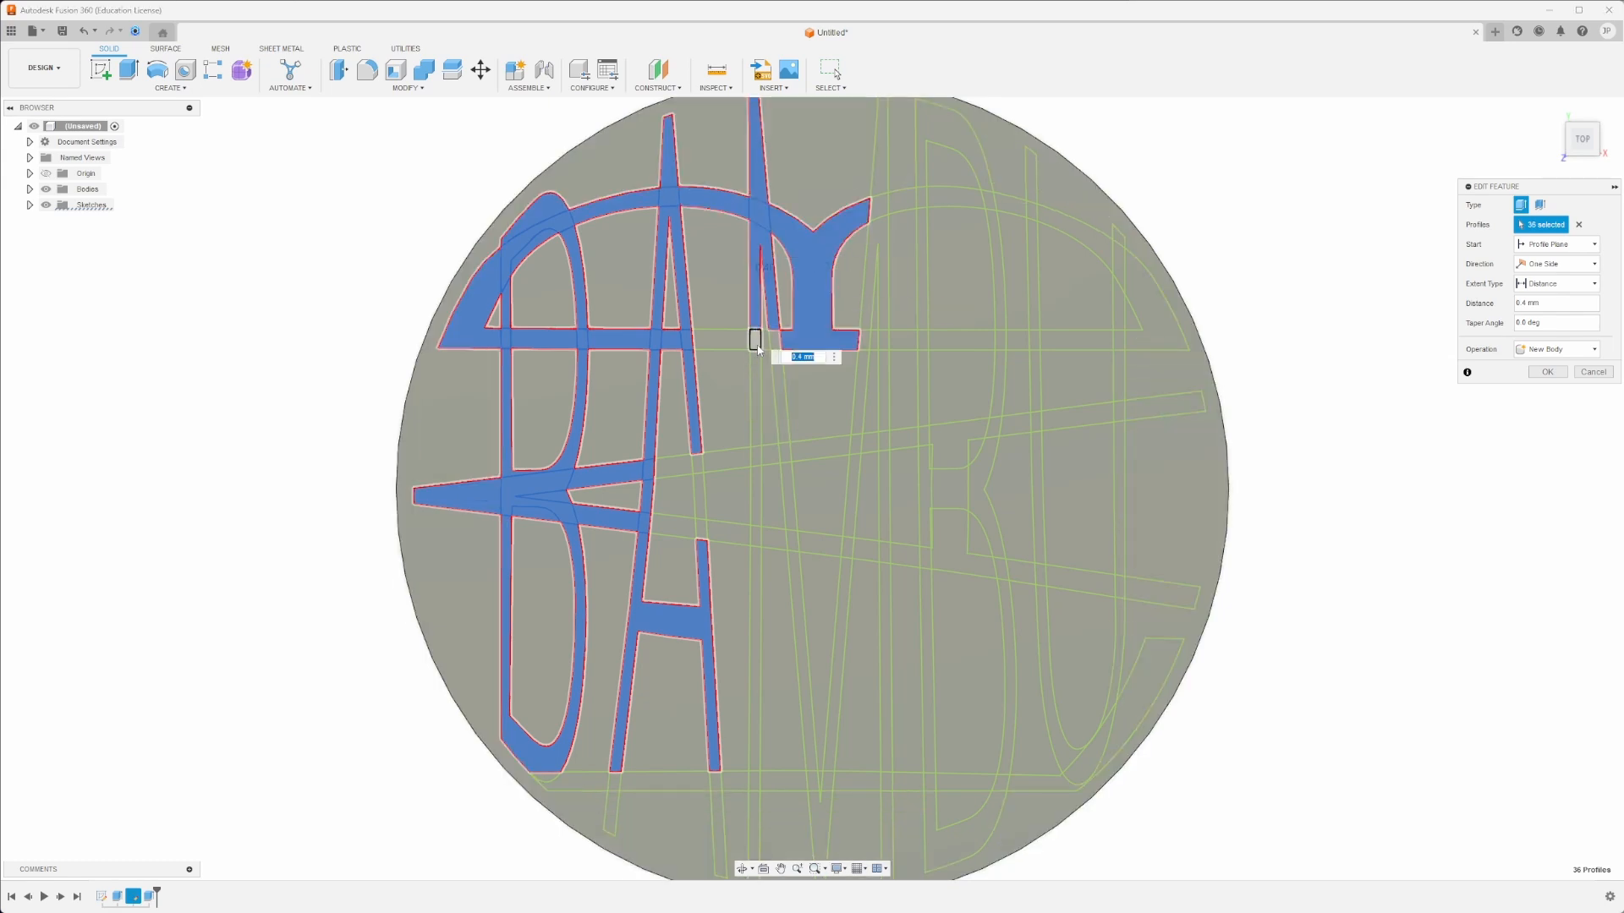
Add the M's left stem and diagonal down to the upper slanted bar, including the horizontal bar segments crossing them.
click(755, 342)
click(737, 342)
click(755, 397)
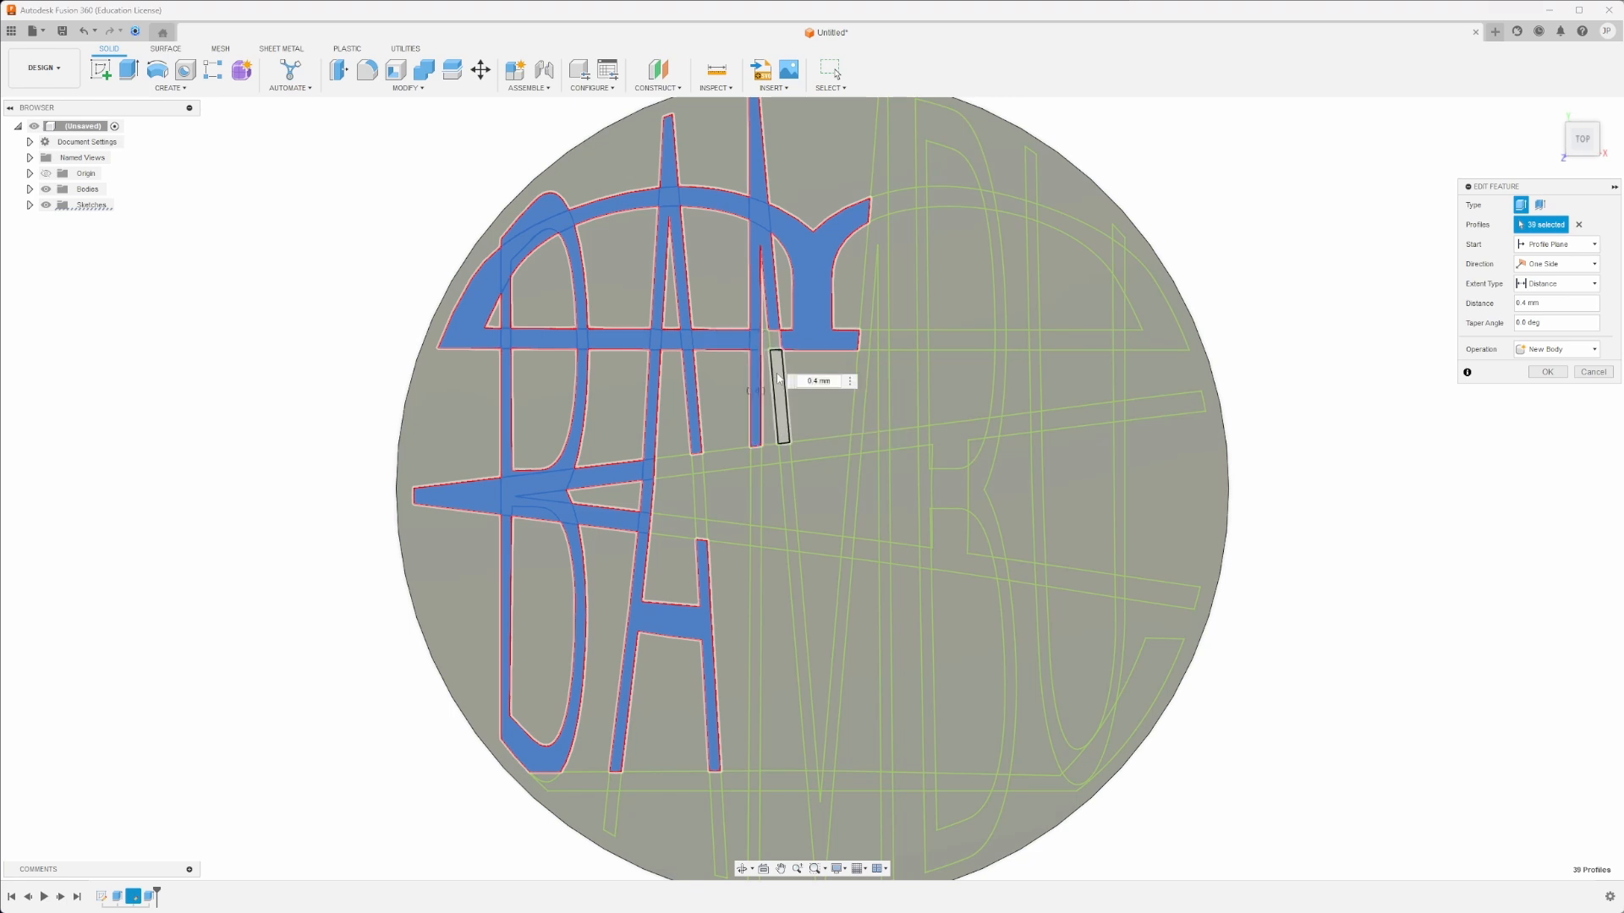
click(776, 393)
click(765, 340)
Add the upper slanted bar segments between the A and the M's left strokes to the extrusion profiles.
click(769, 458)
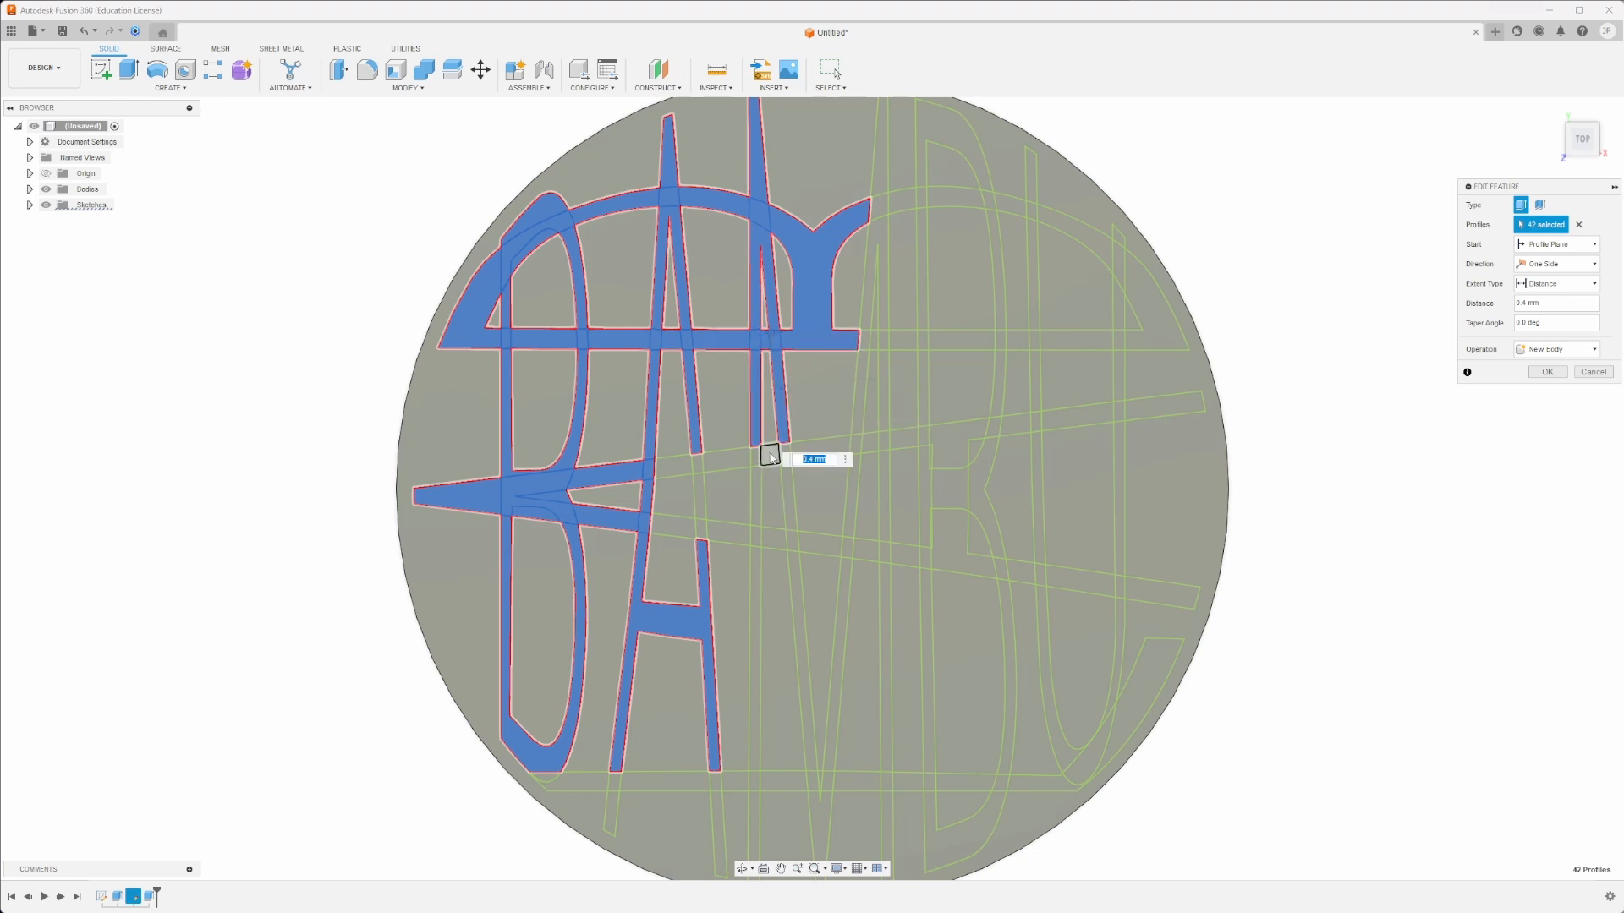
click(755, 458)
click(729, 463)
click(720, 466)
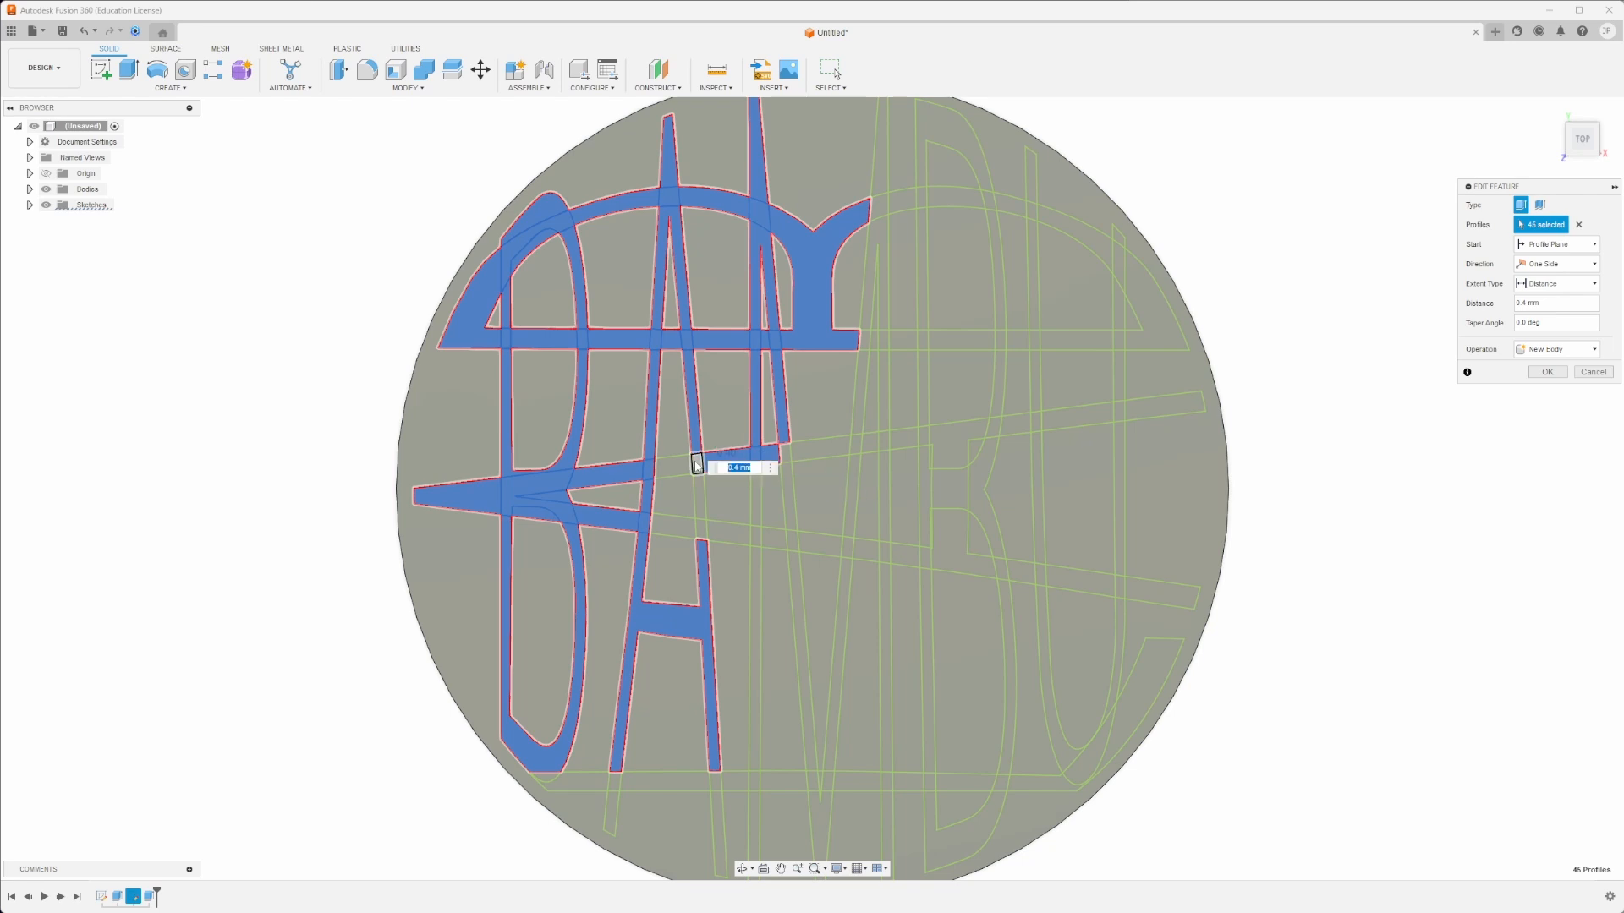
click(671, 470)
click(689, 465)
Add the A's right leg between the slanted bars and the lower slanted bar segments running towards the M.
click(701, 500)
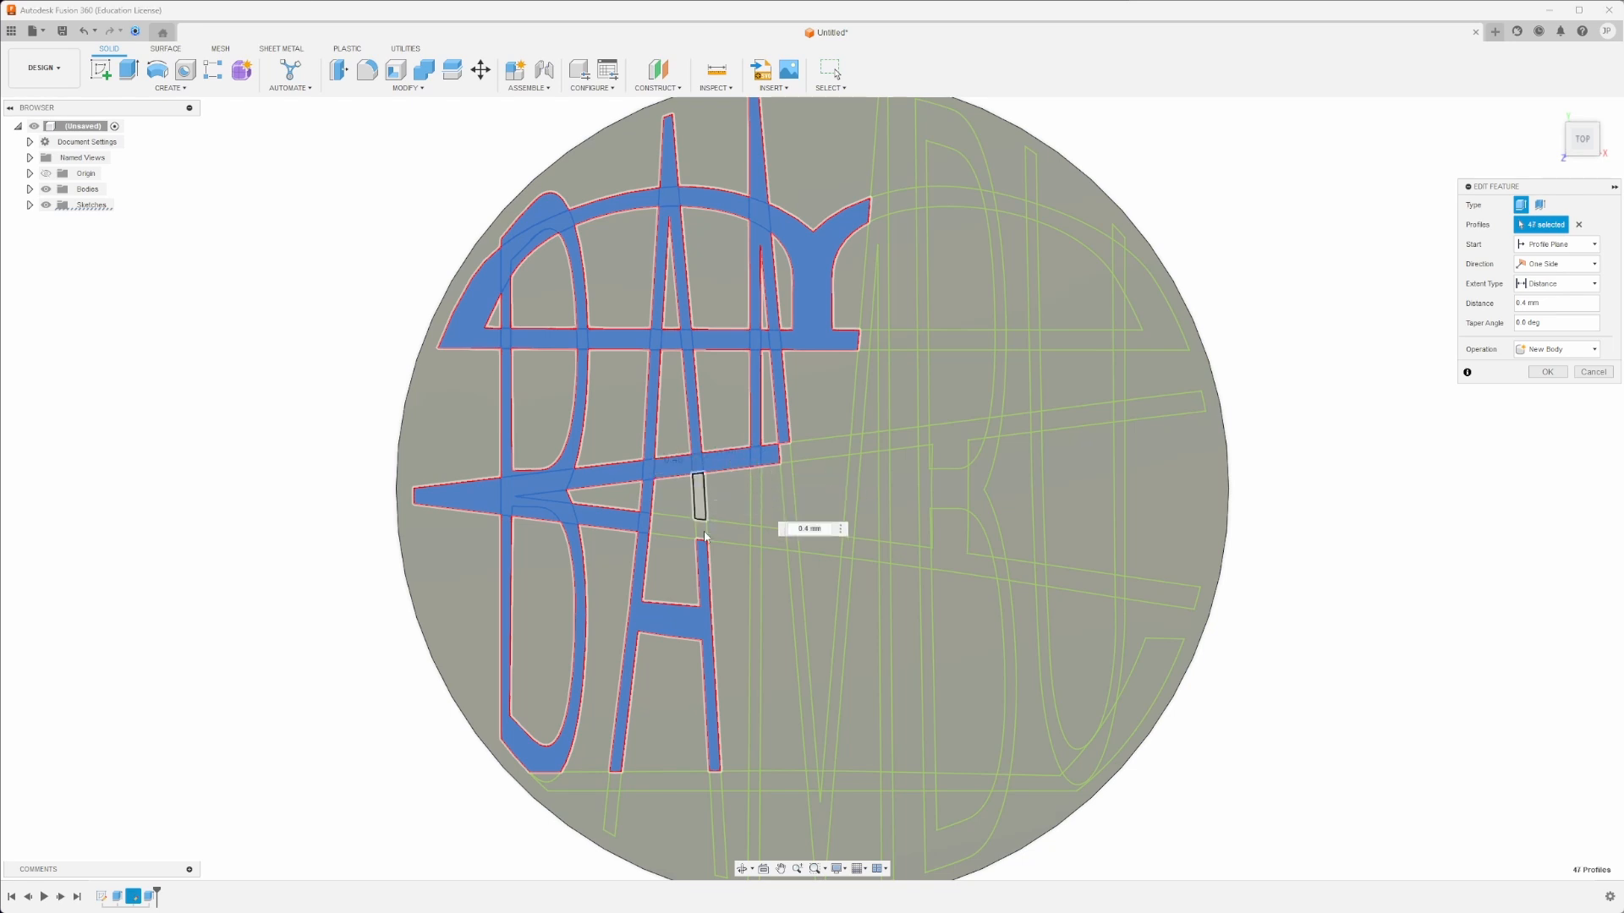
click(701, 530)
click(674, 526)
click(729, 534)
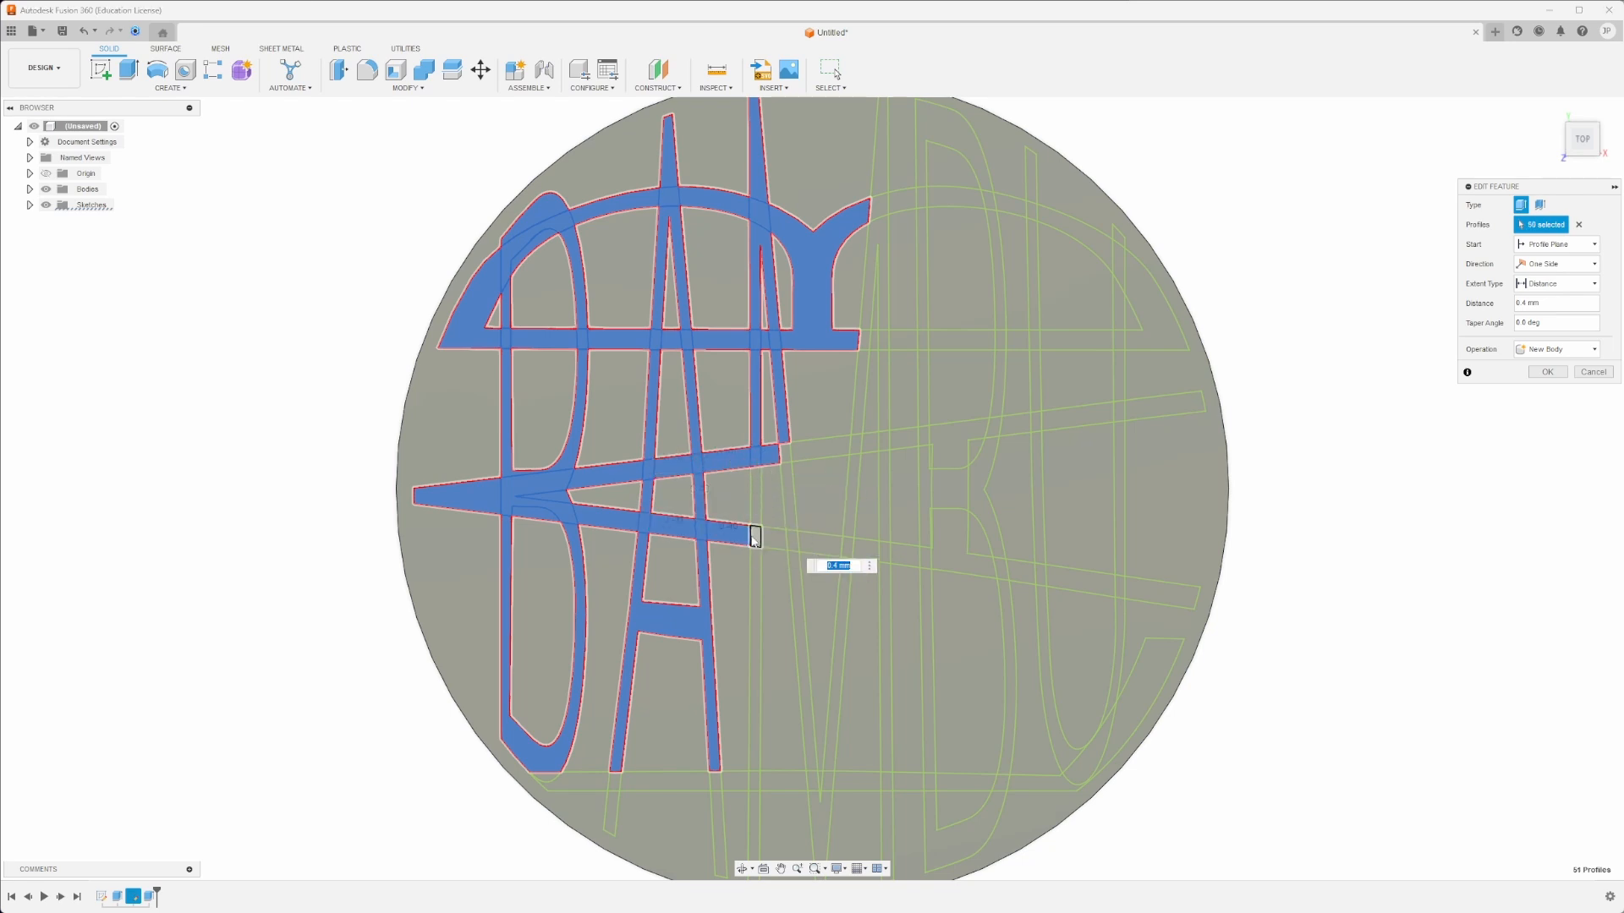
Add the M's left stem and diagonal between the slanted bars, together with their crossings with both bars.
click(754, 537)
click(757, 510)
click(793, 508)
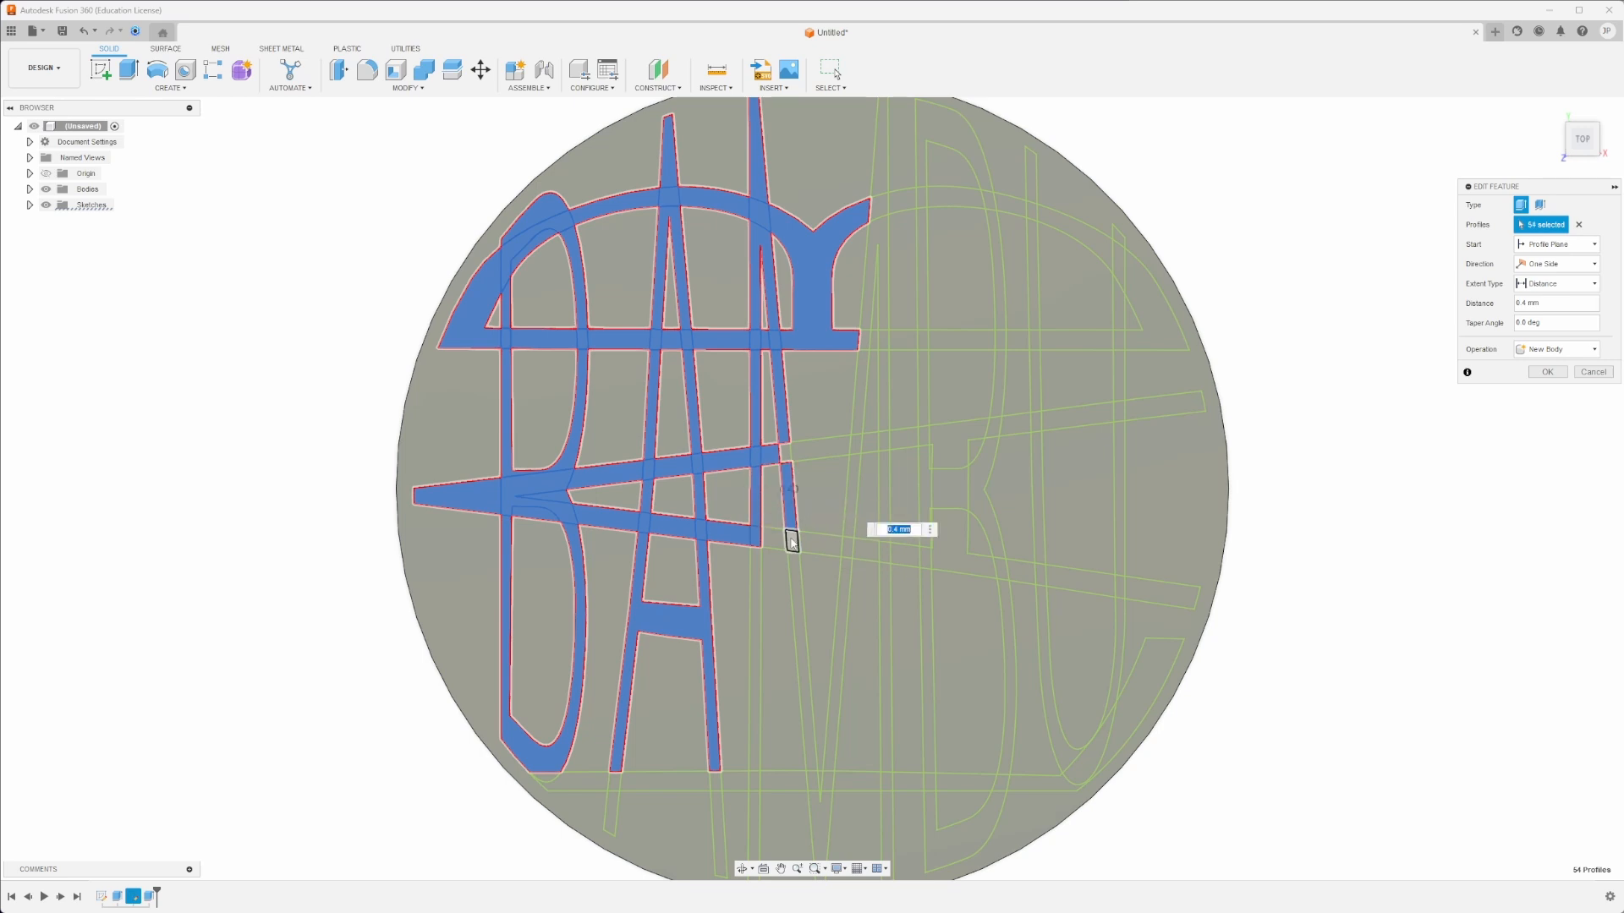
click(792, 542)
click(772, 543)
click(784, 453)
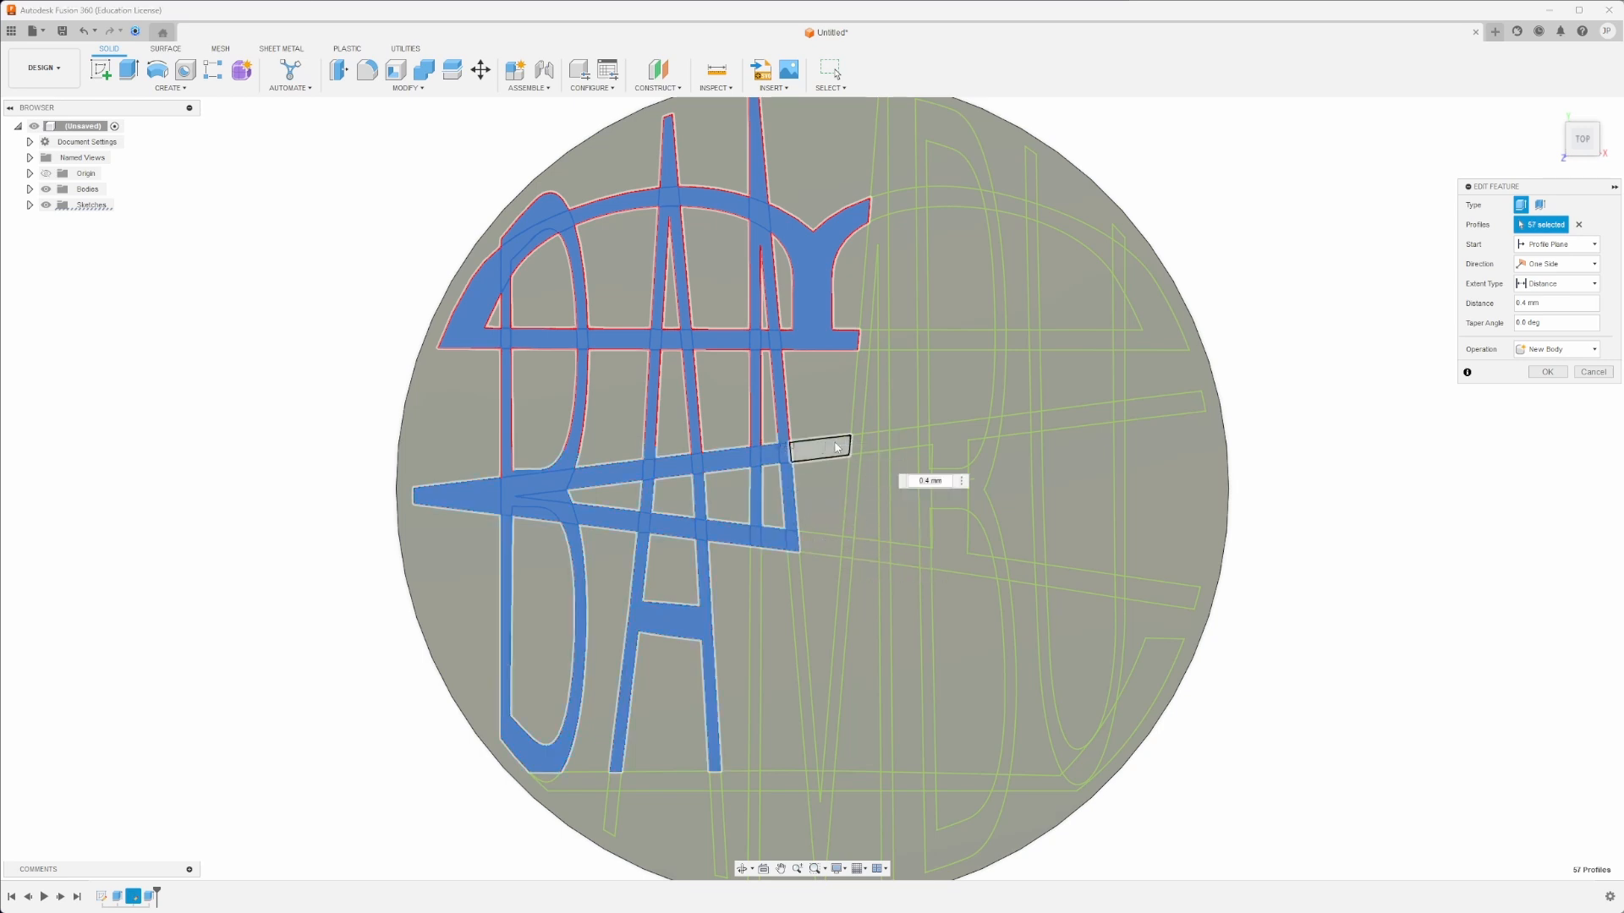
Extend the upper slanted bar to the M's right diagonal and add the M's right strokes up through the horizontal bar.
click(817, 449)
click(856, 445)
click(863, 372)
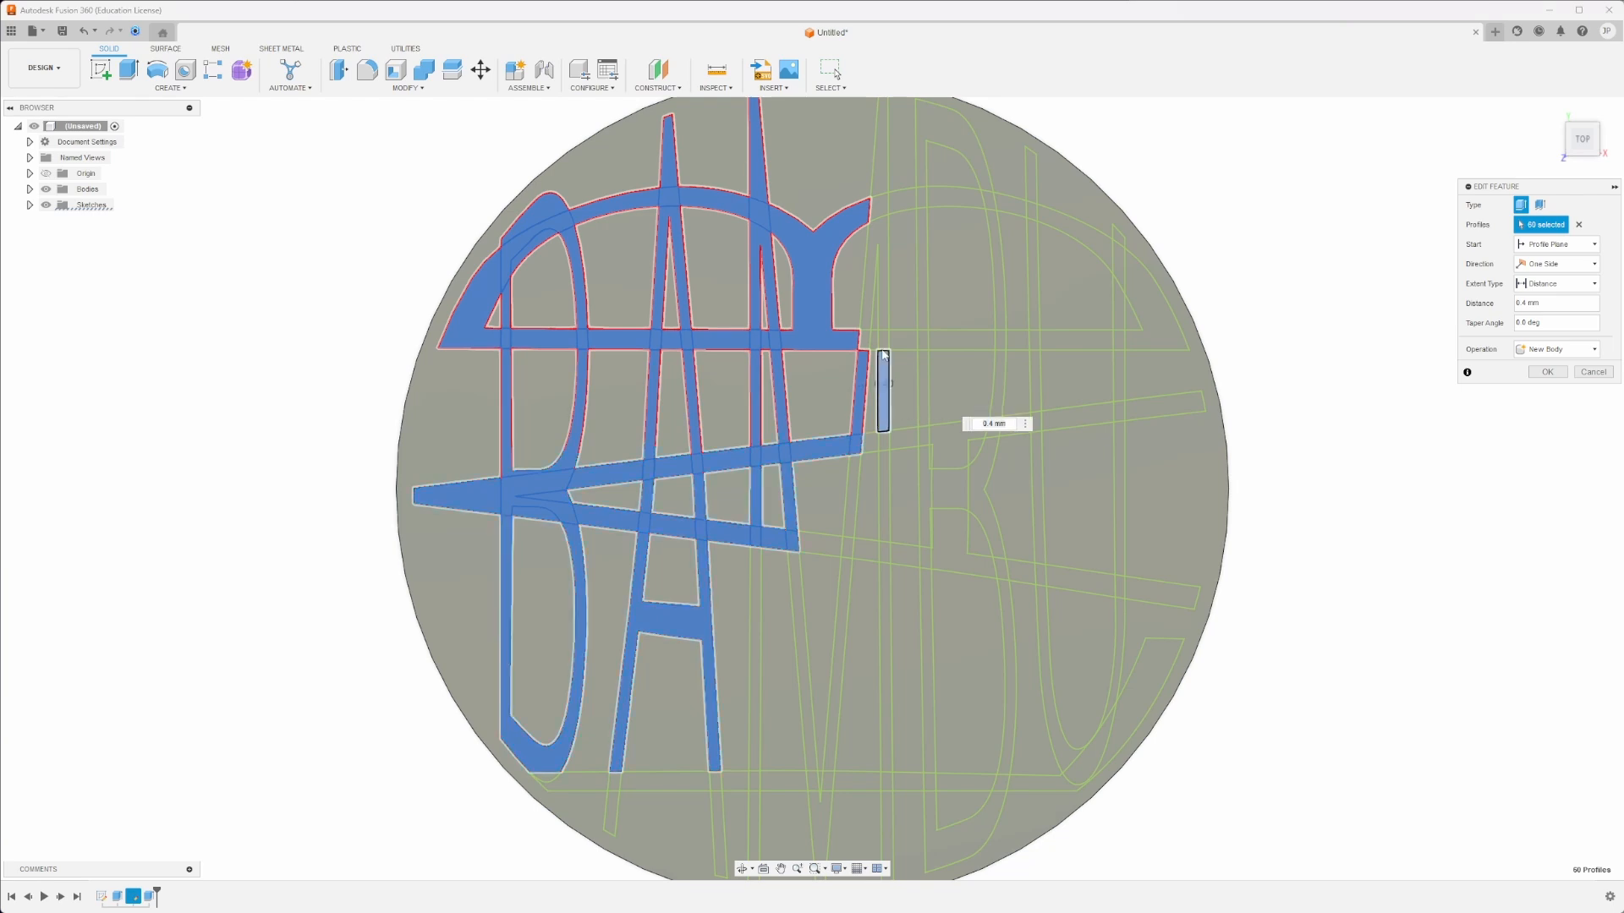
click(882, 381)
click(880, 341)
click(871, 341)
click(864, 339)
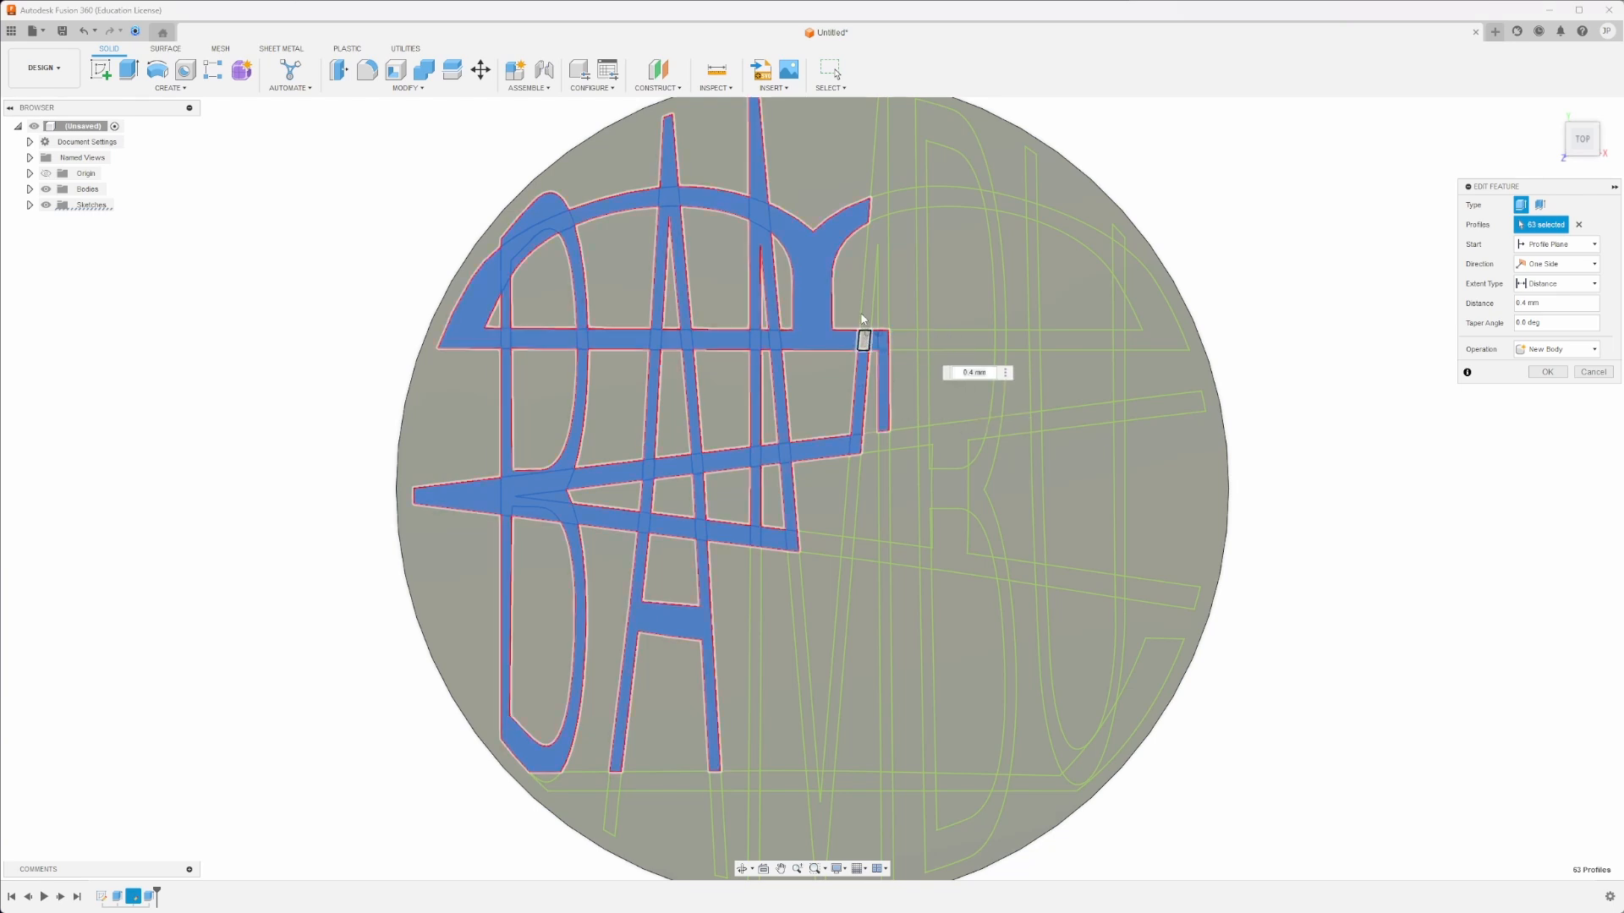
Add the M's upper right strokes, the arch segments leading into the second B, and the B's upper stem and bowl.
click(871, 313)
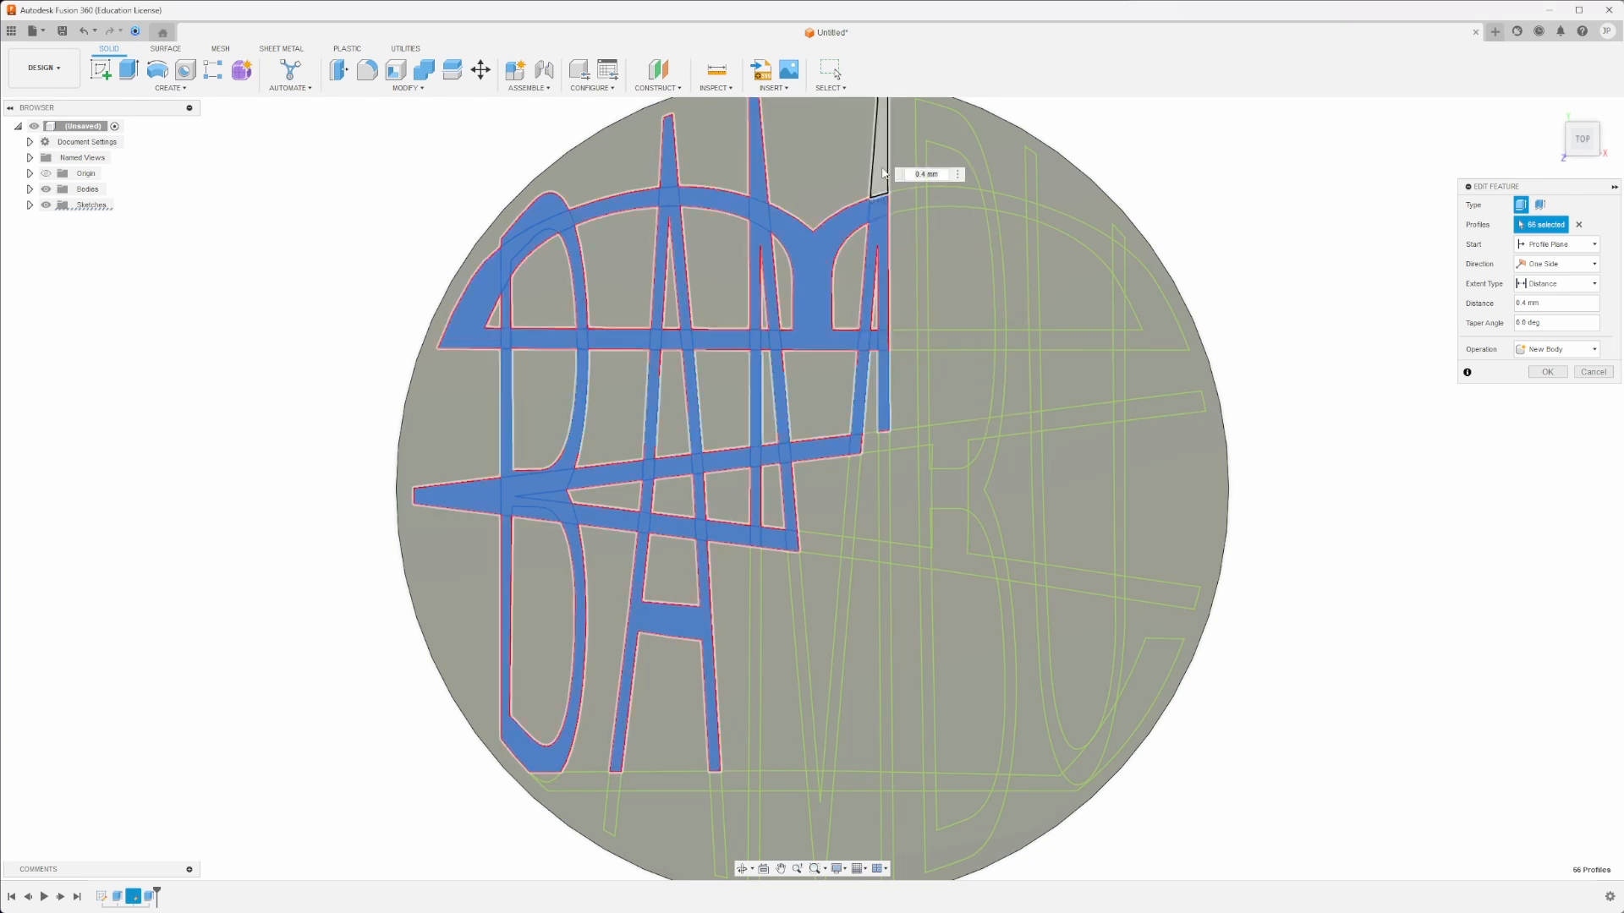
click(880, 160)
click(912, 203)
click(922, 178)
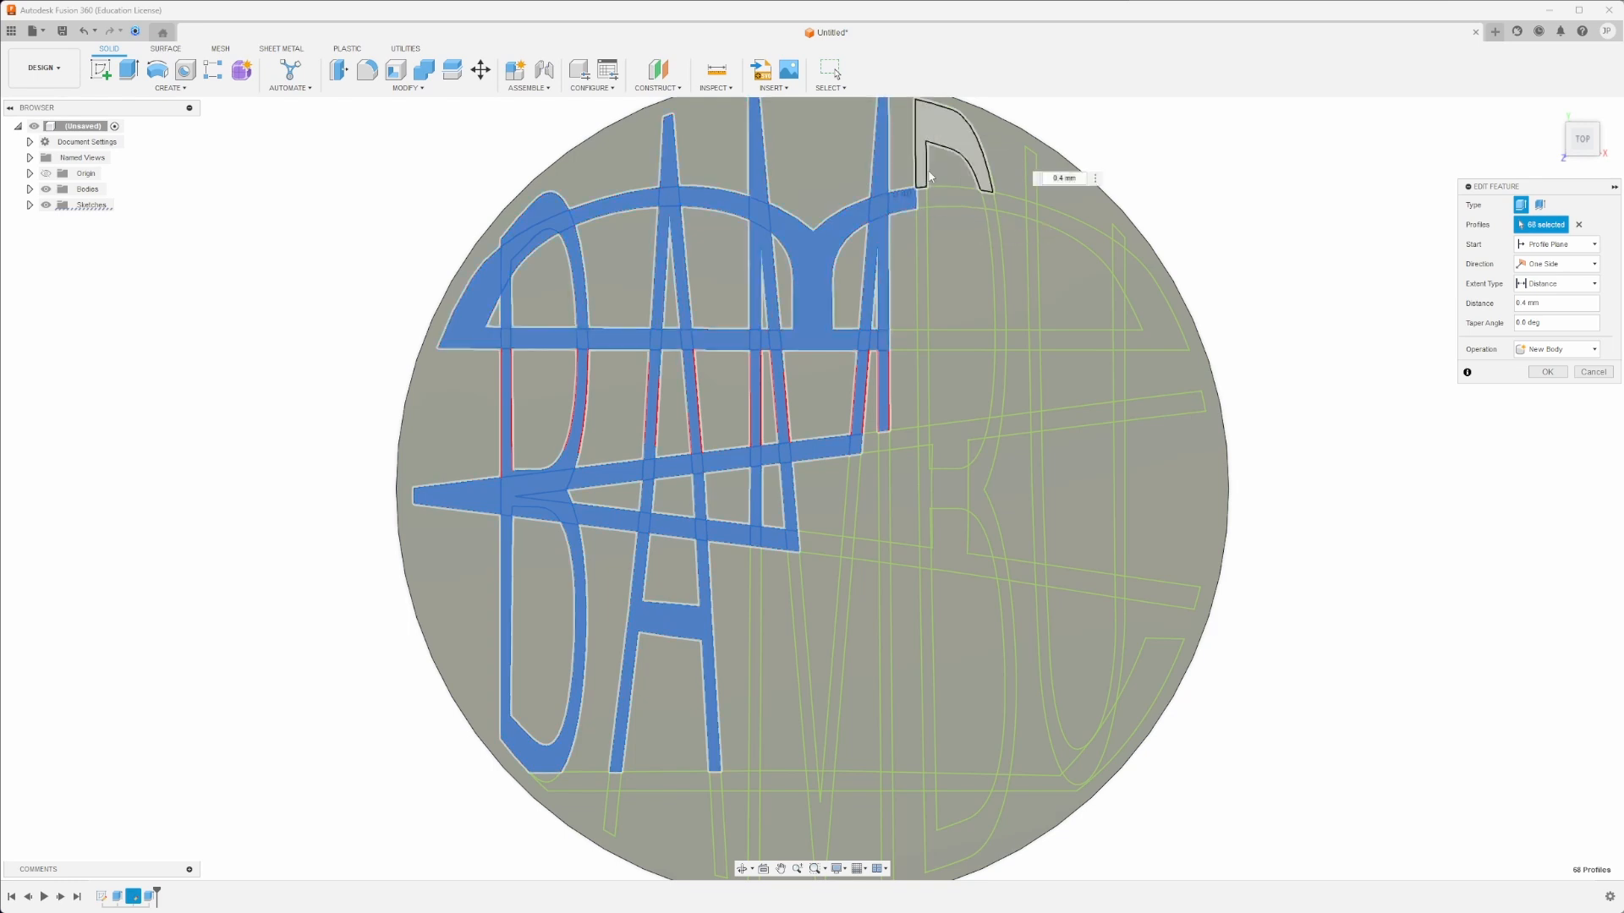
click(932, 203)
click(924, 201)
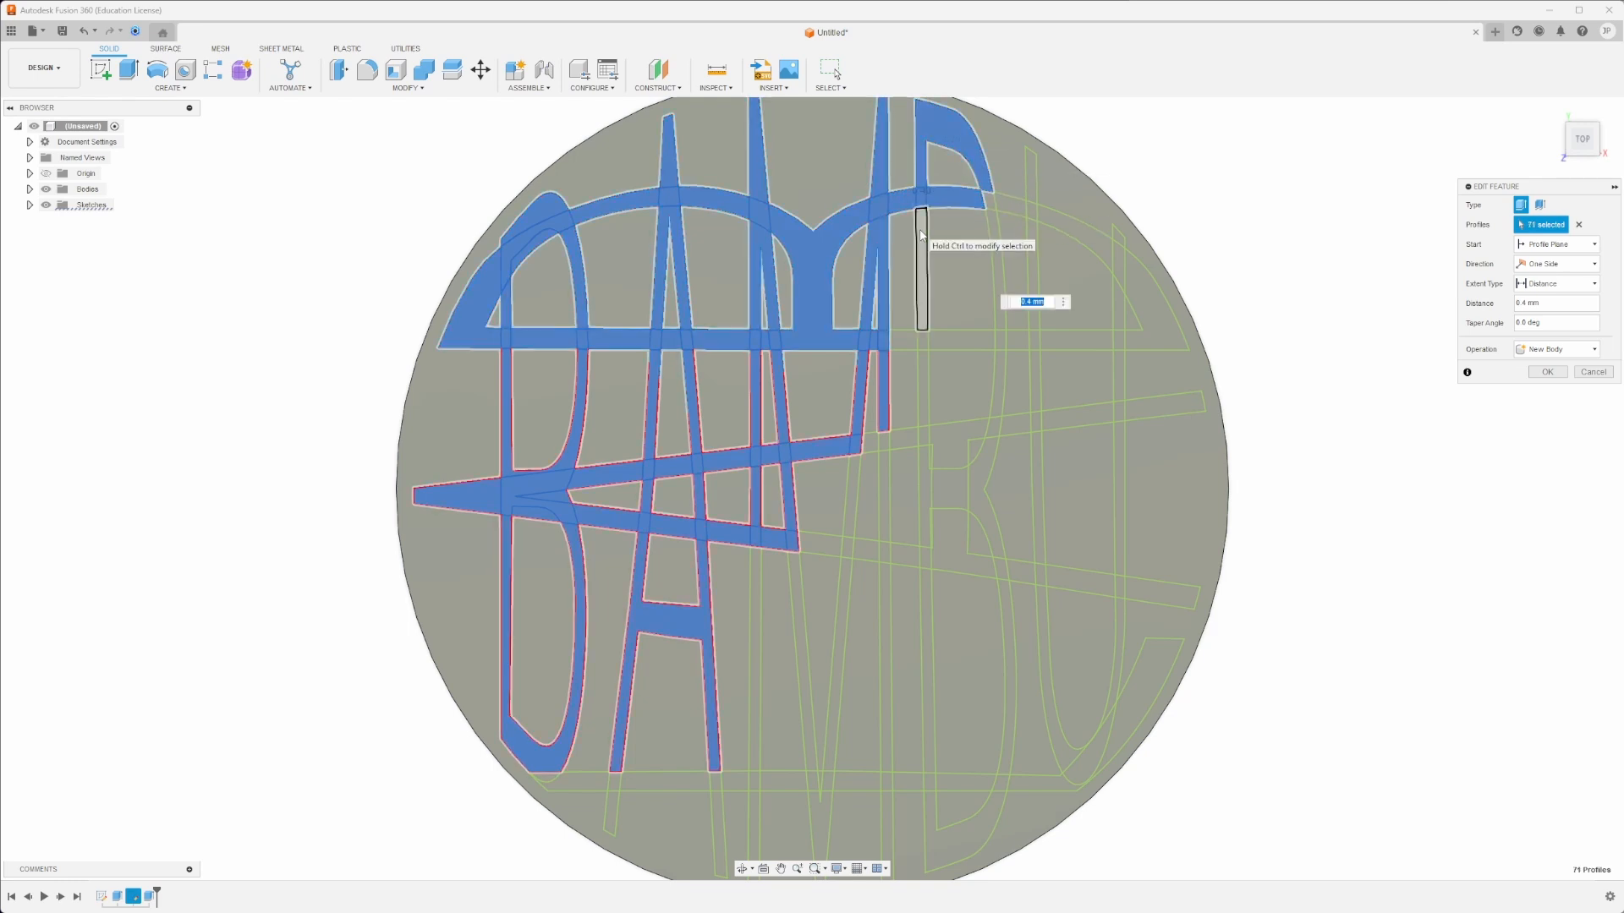
click(922, 235)
click(955, 200)
click(996, 254)
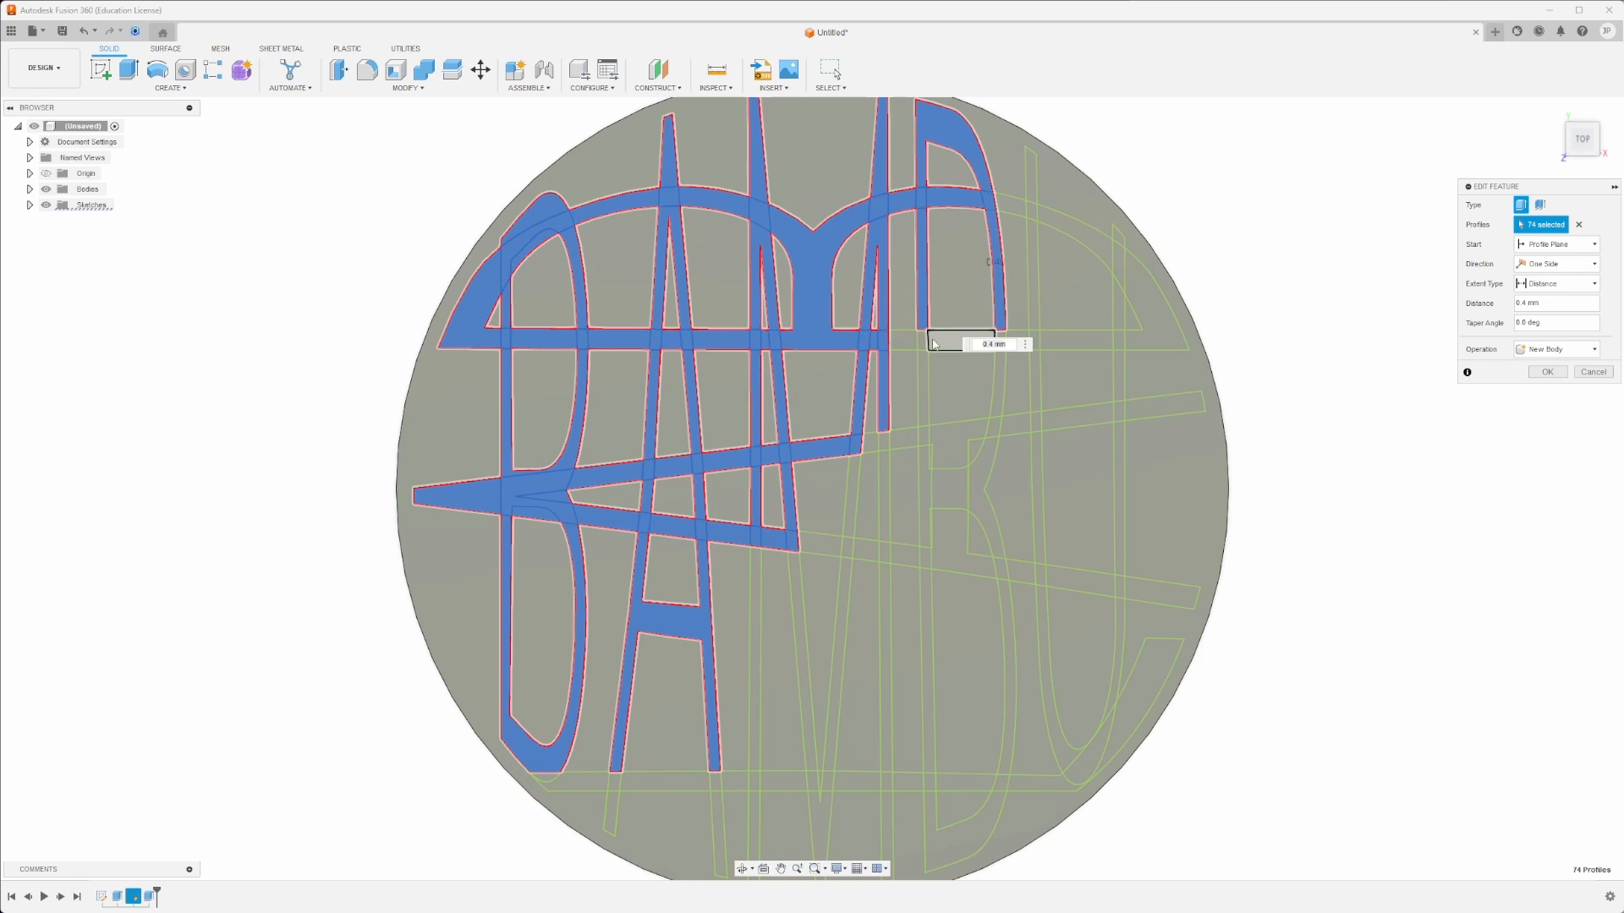
Add the horizontal bar through the second B, its stem below and the upper slanted bar leading to it, and apply the extrusion edit.
click(981, 341)
click(945, 342)
click(909, 344)
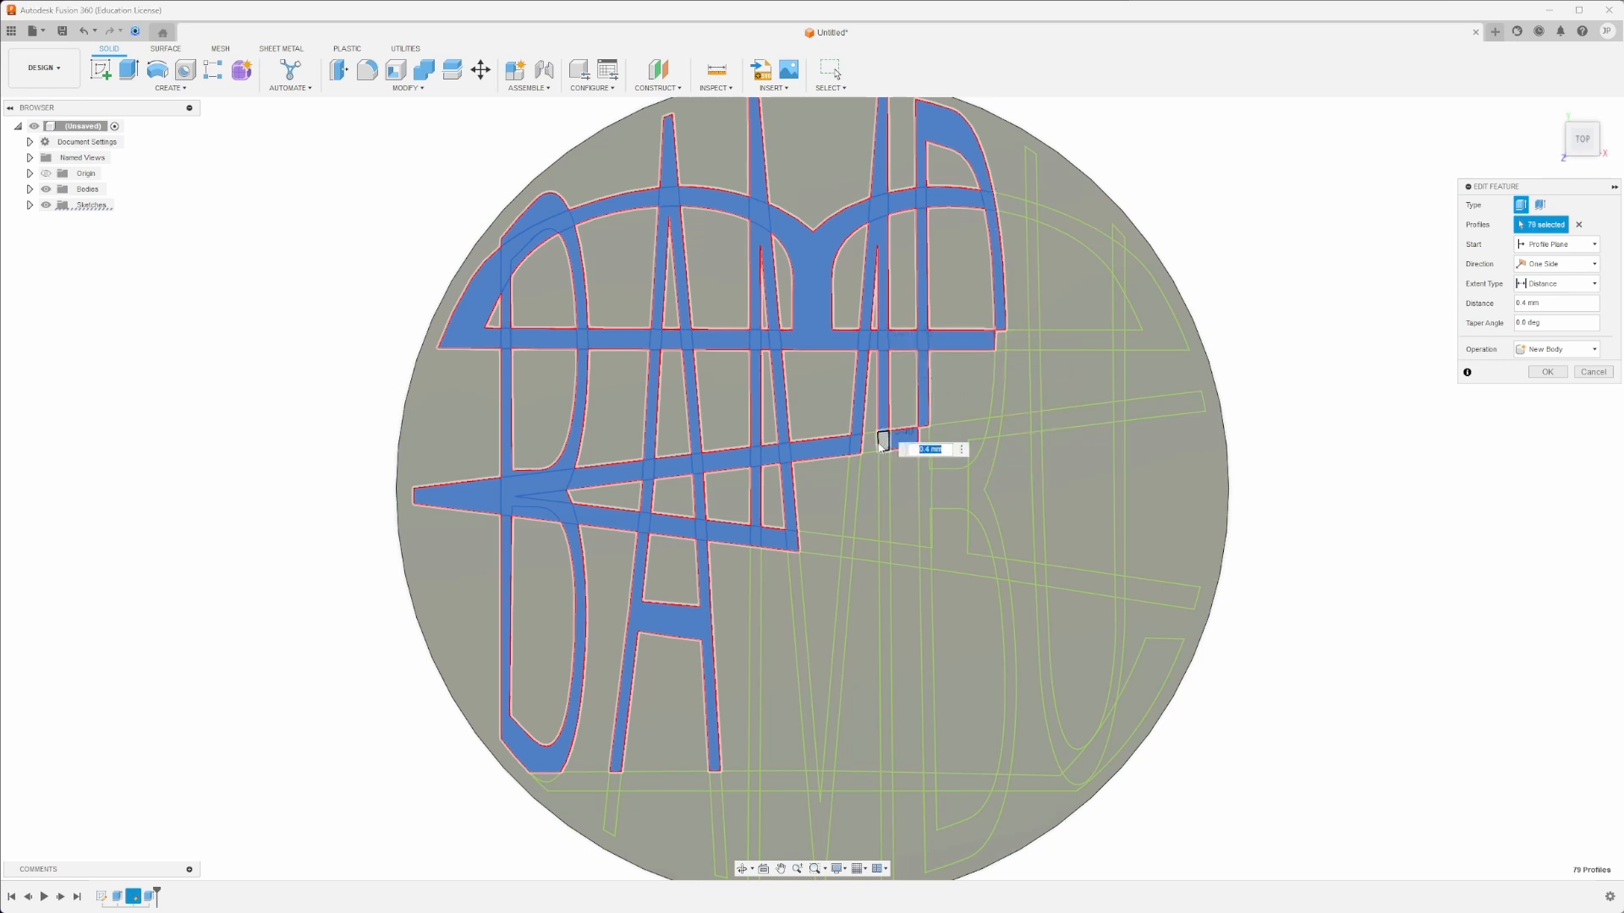
click(881, 443)
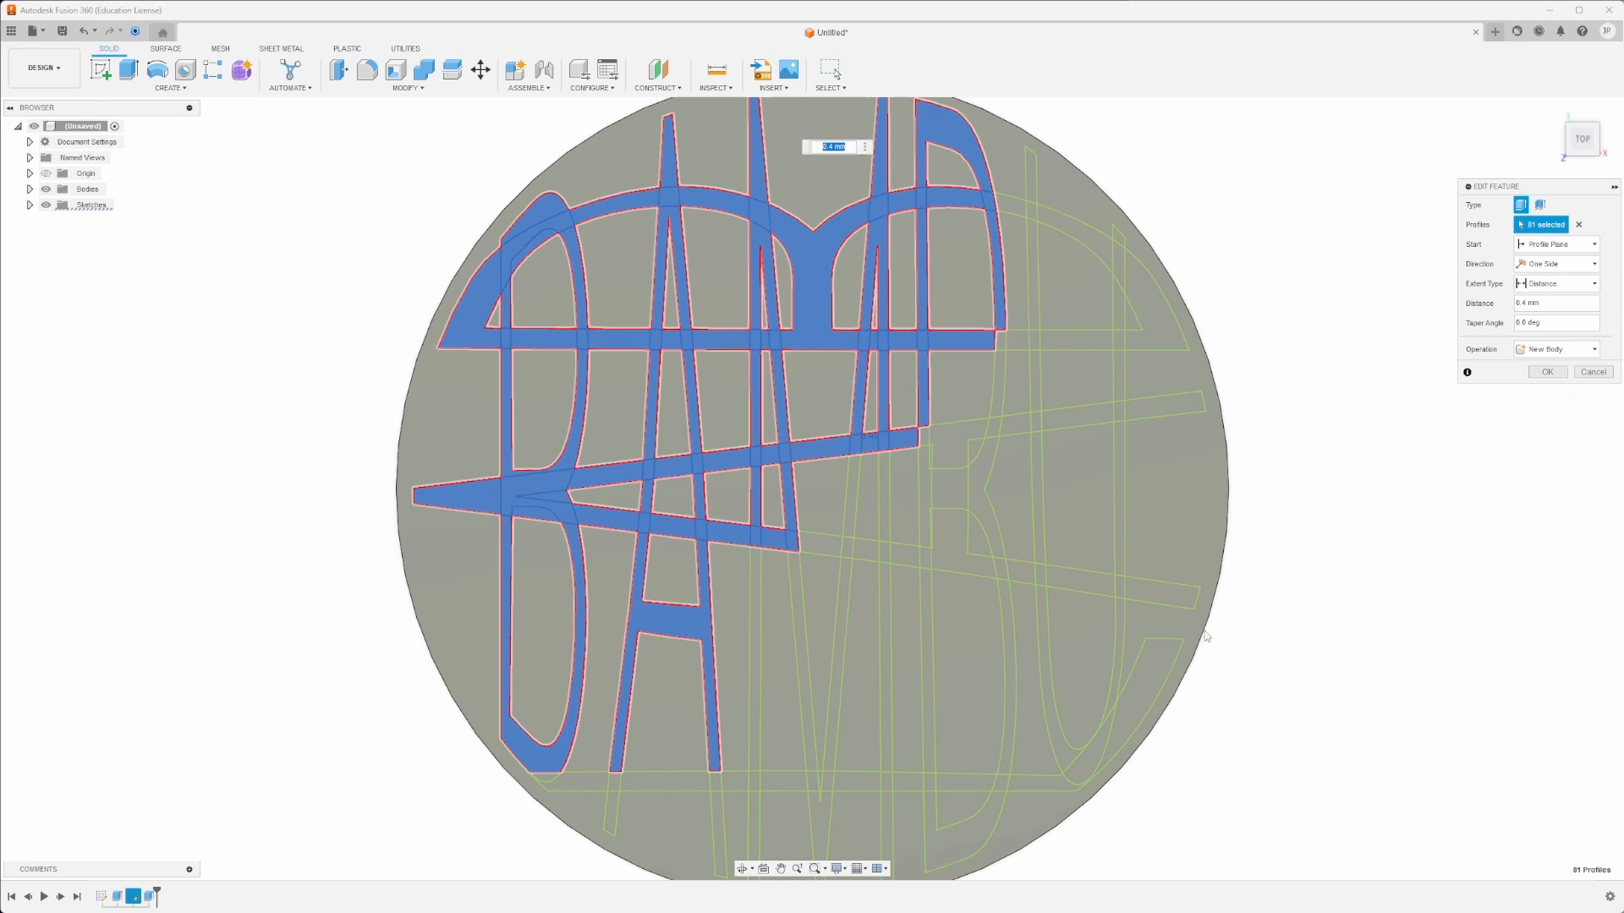
key(Return)
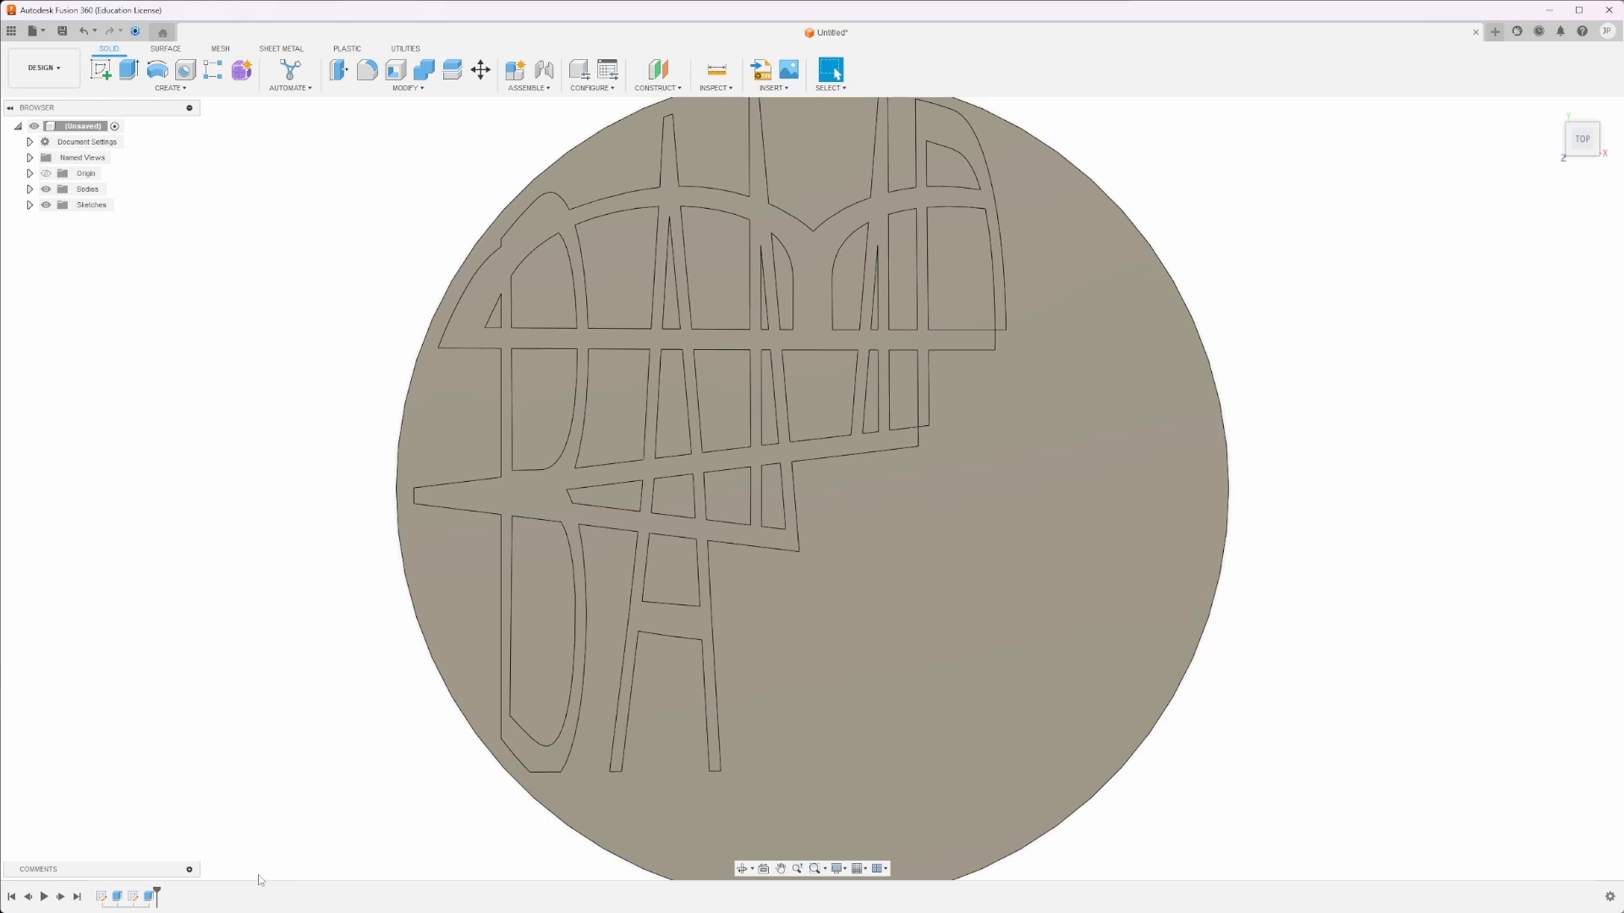
Reopen the logo extrusion and add the M's remaining middle and lower strokes with the lower slanted bar segments between them.
right_click(153, 897)
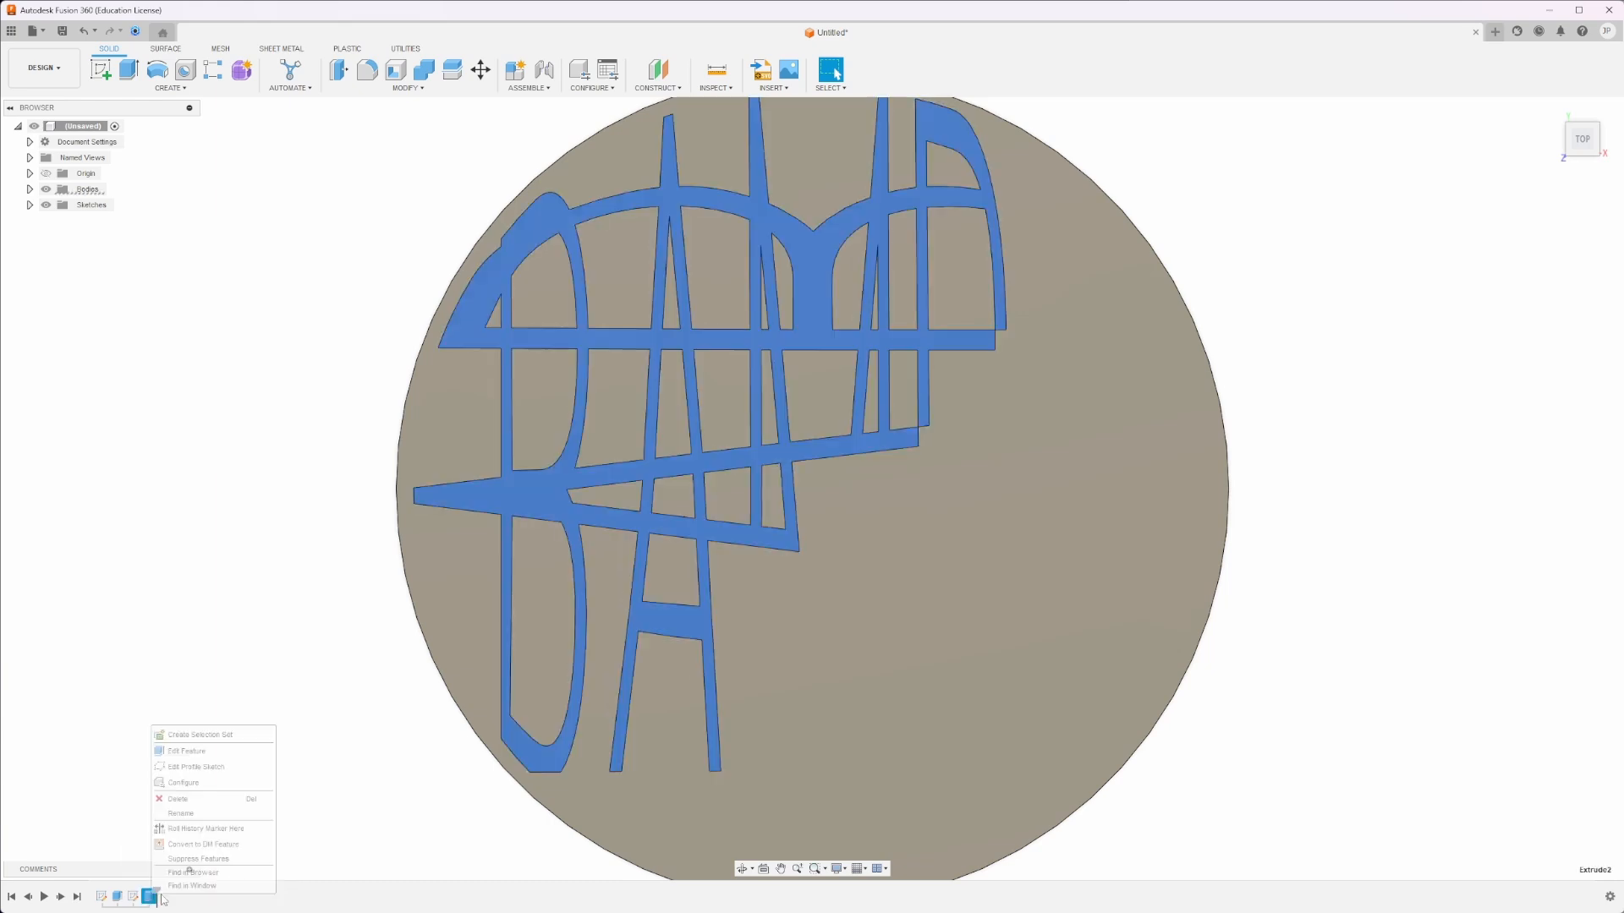
click(200, 754)
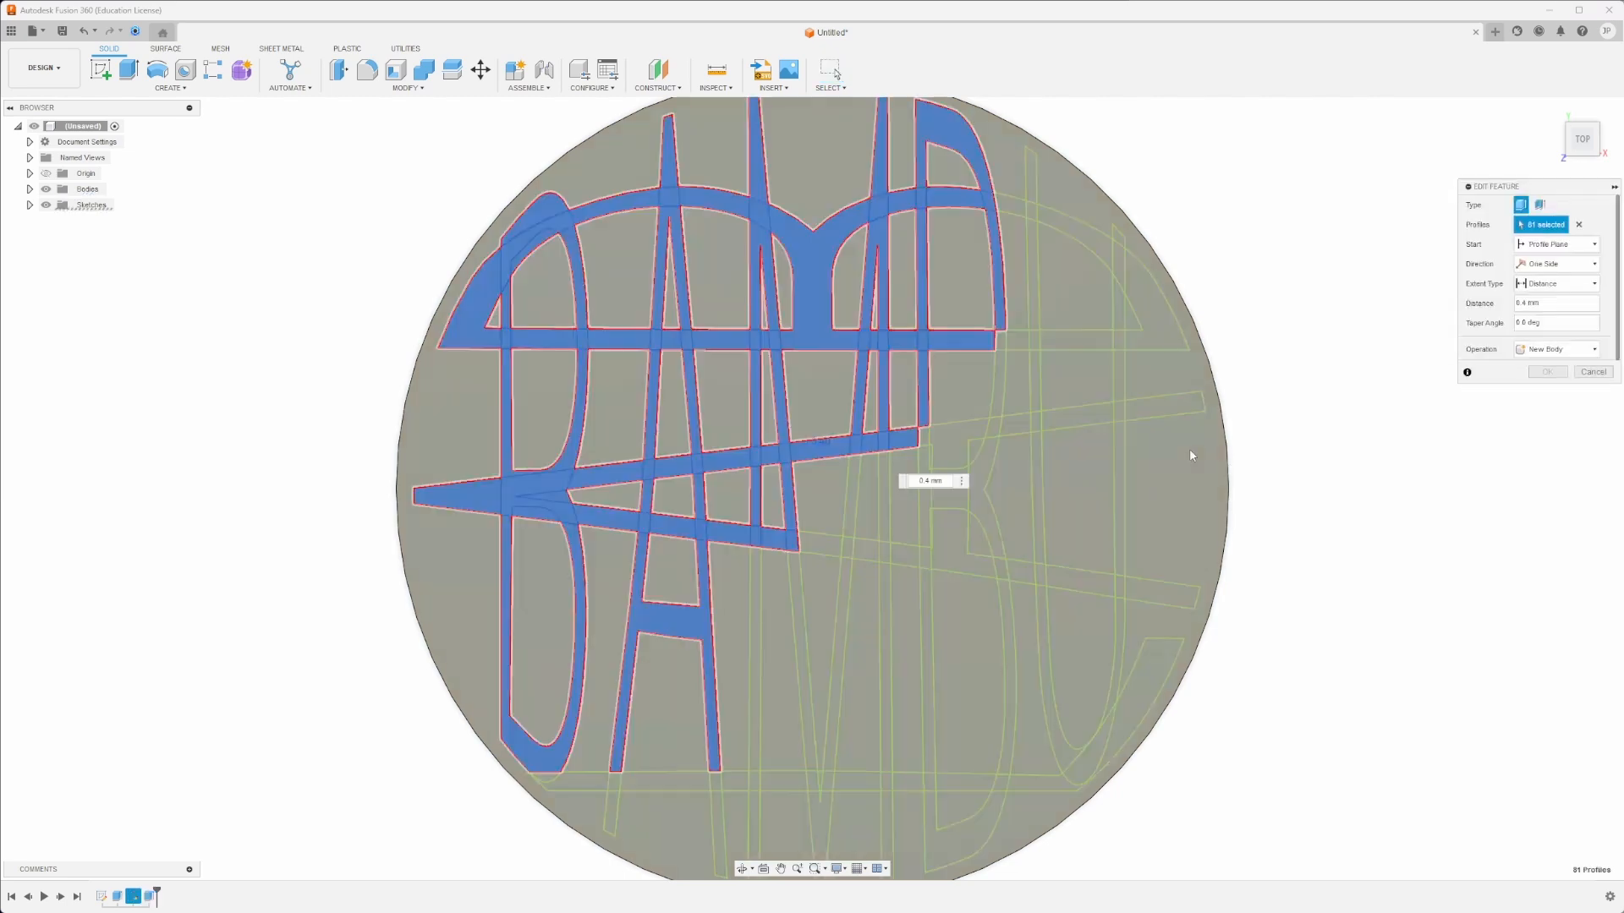
click(884, 503)
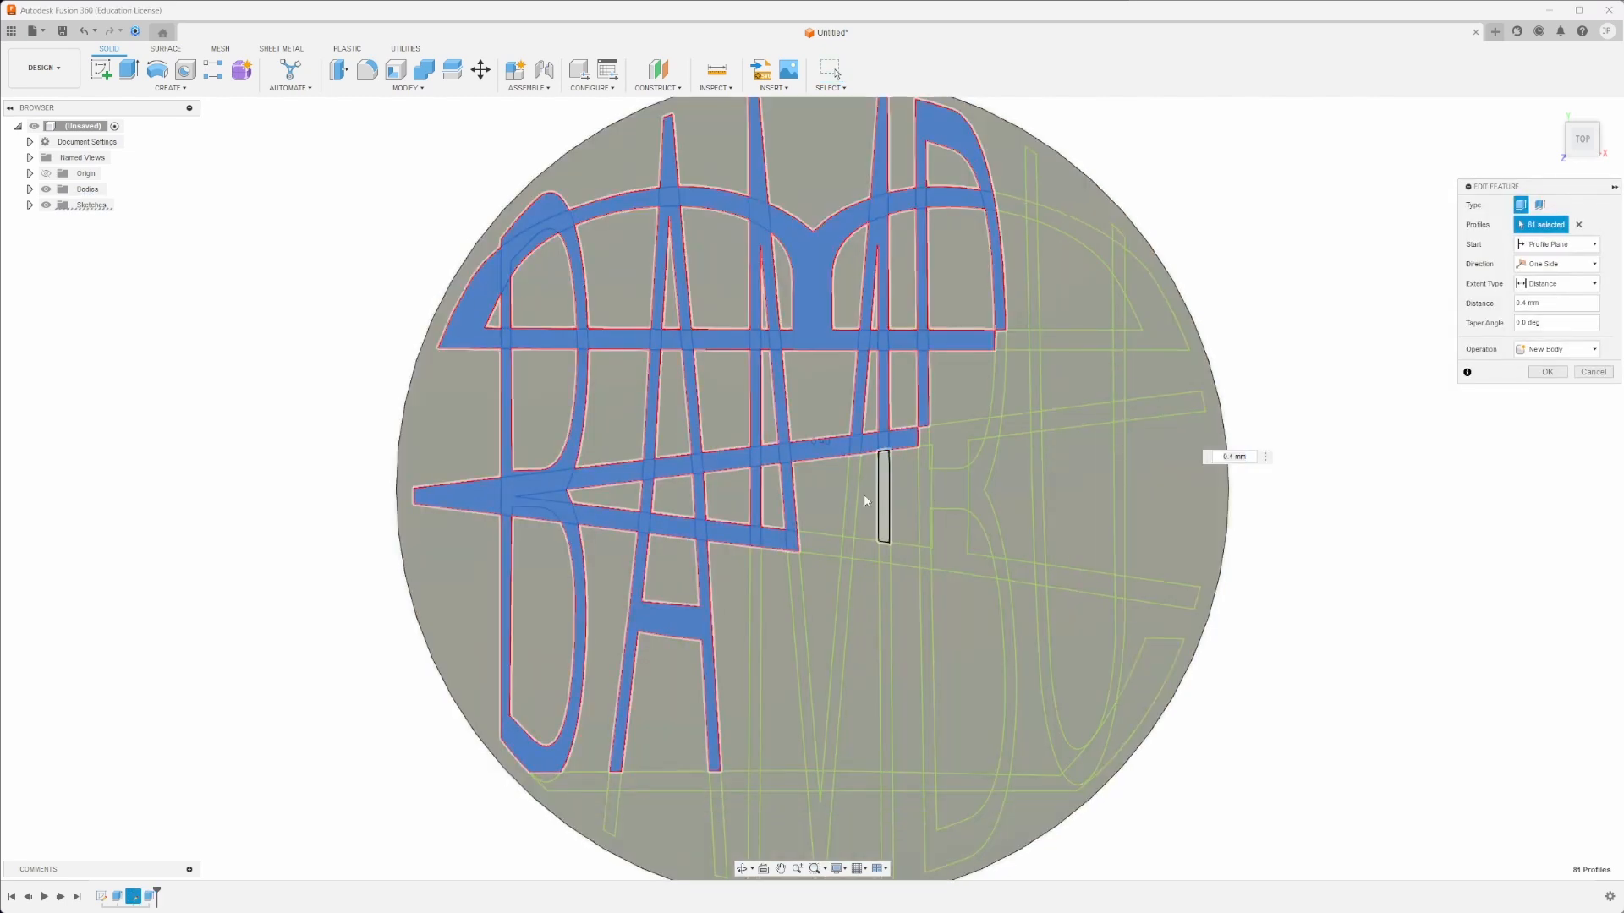
click(845, 533)
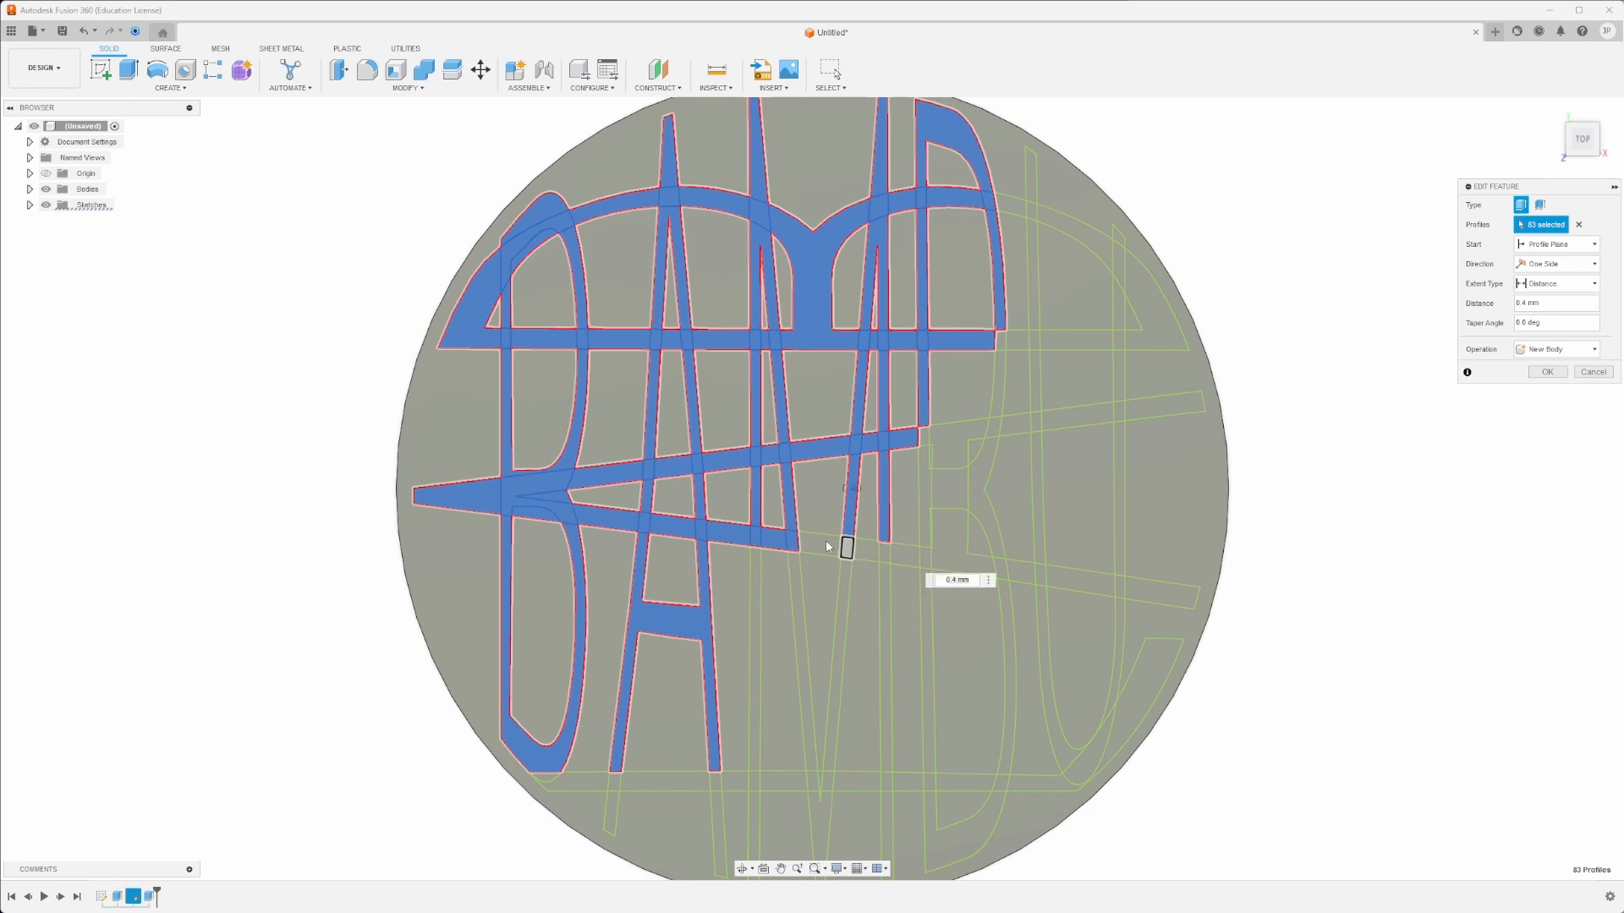
click(817, 542)
click(799, 602)
click(754, 626)
click(836, 657)
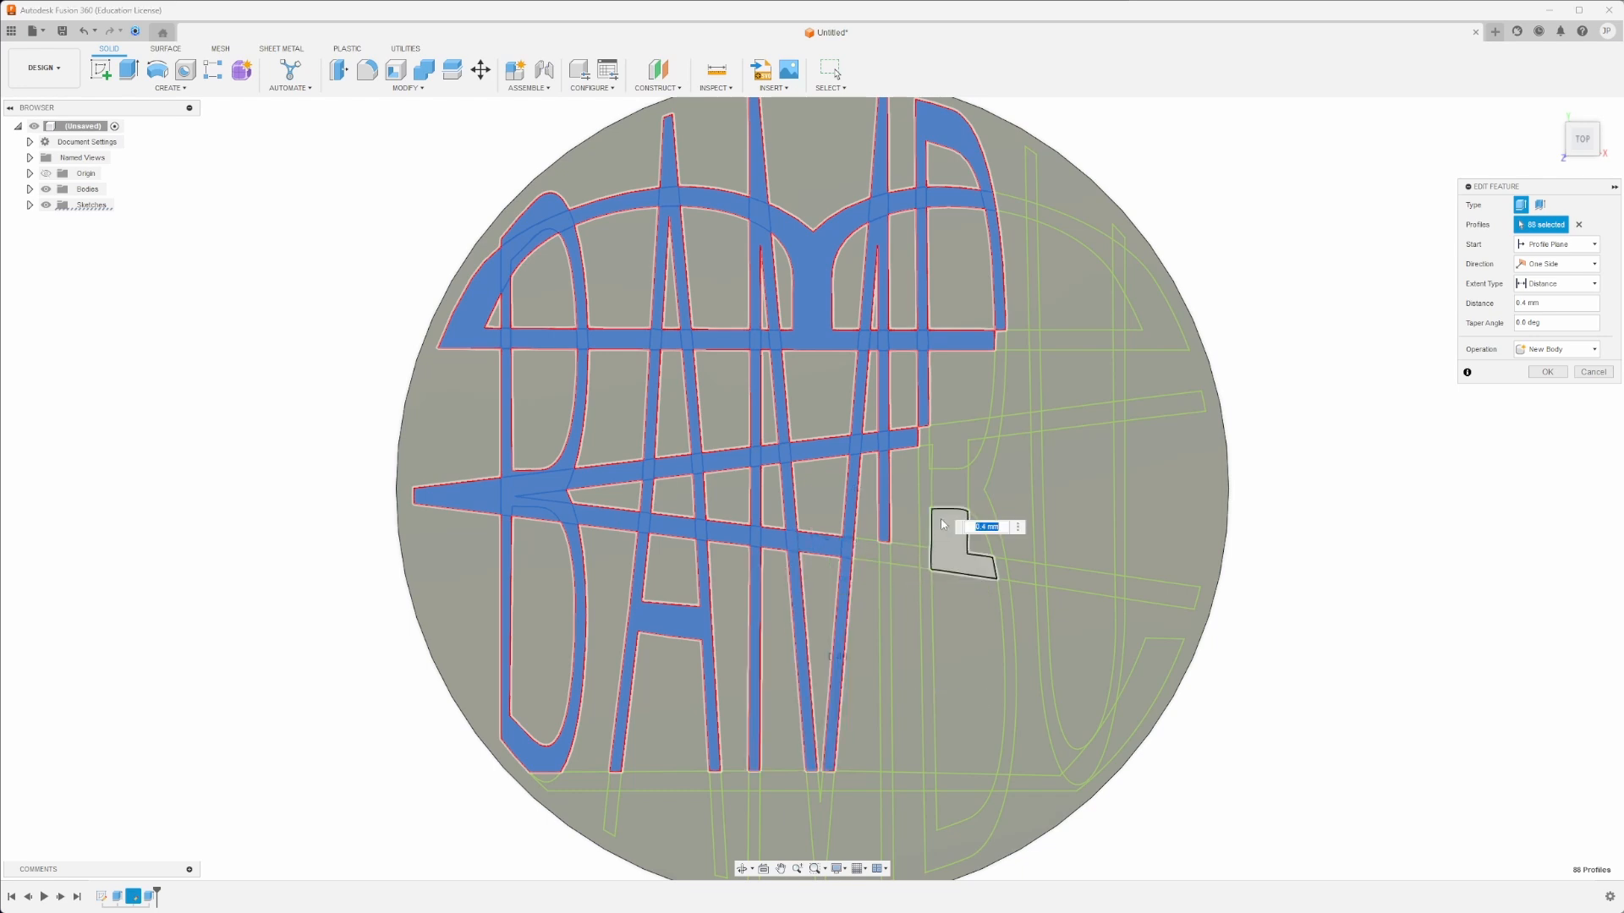
Add the second B's stem between the slanted bars, including its thin edge slivers and the crossing with the upper slanted bar.
scroll(954, 499, up, 10)
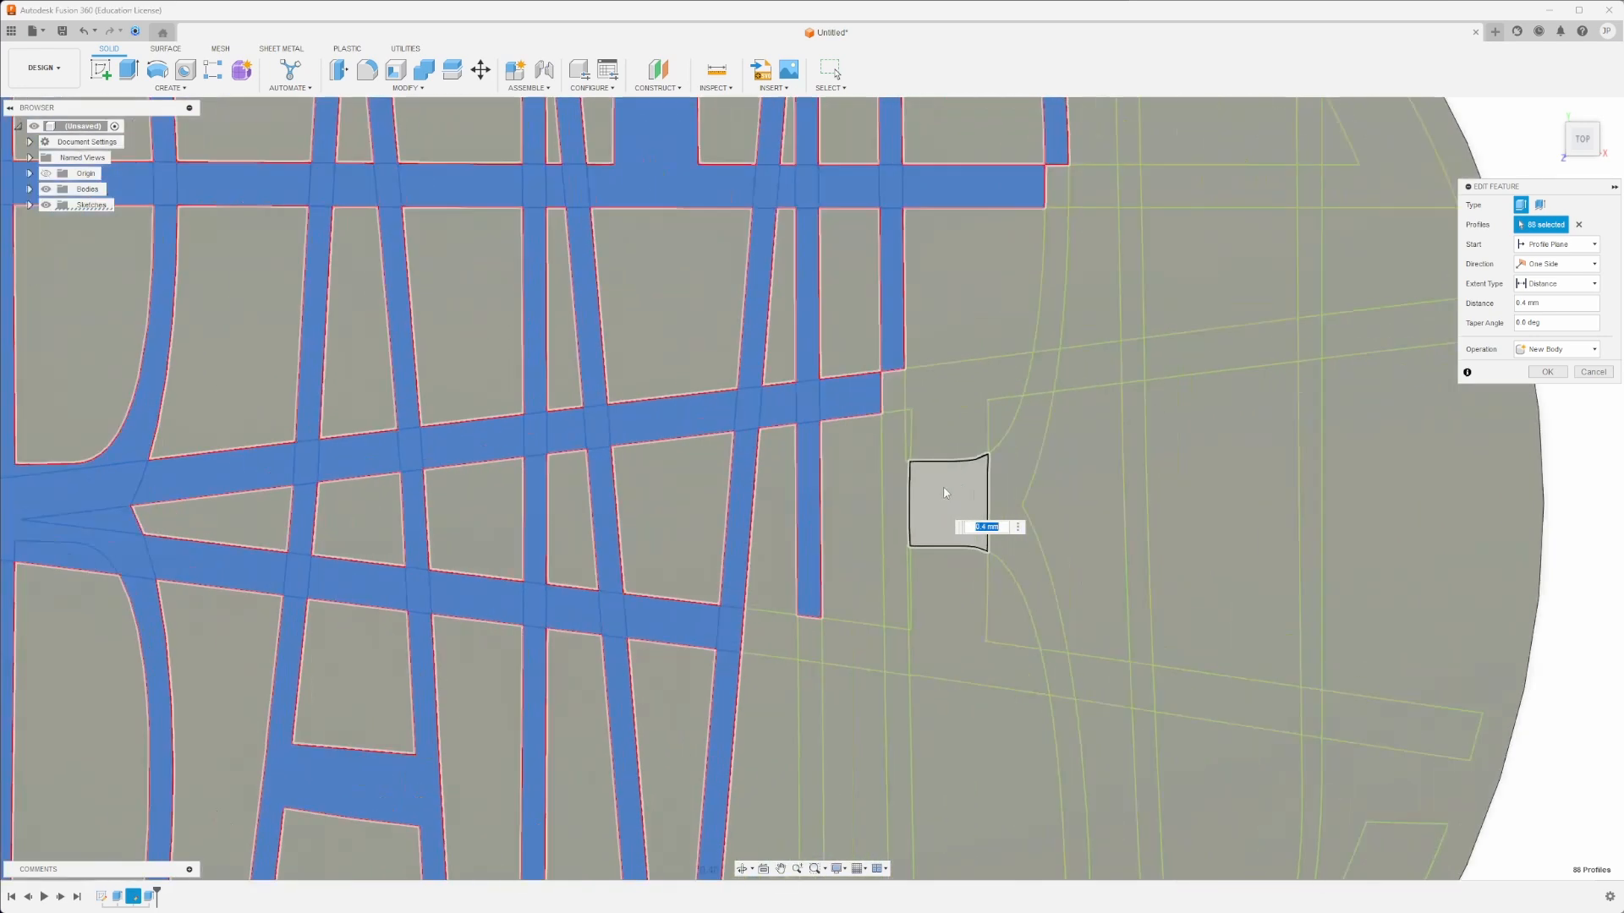
click(892, 421)
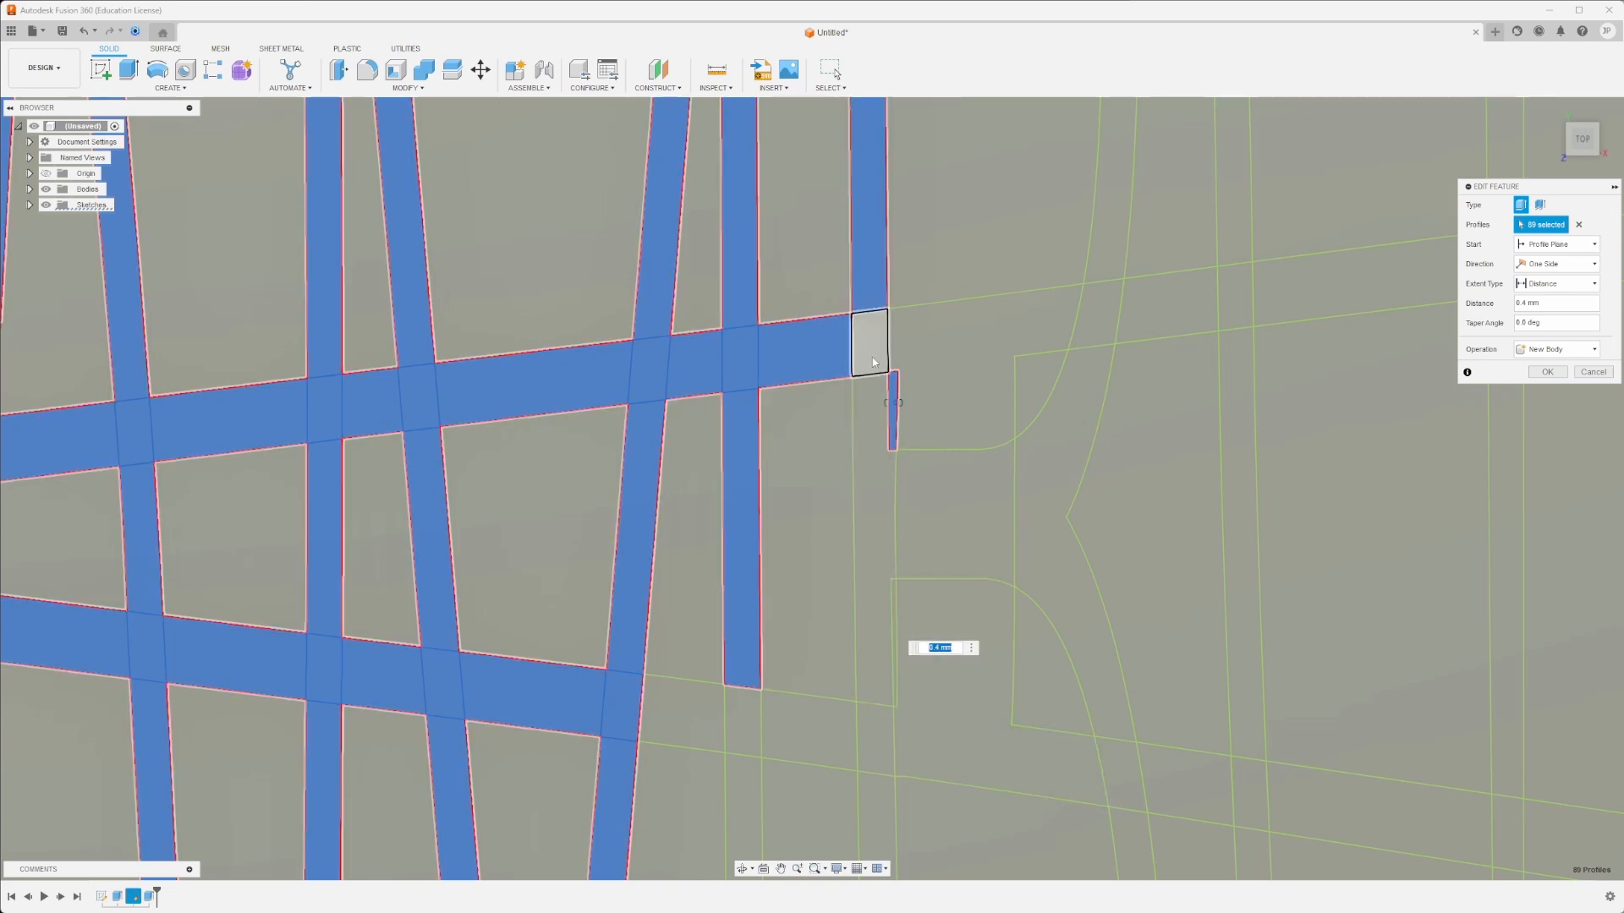
scroll(898, 507, up, 3)
scroll(948, 579, down, 5)
scroll(951, 579, down, 5)
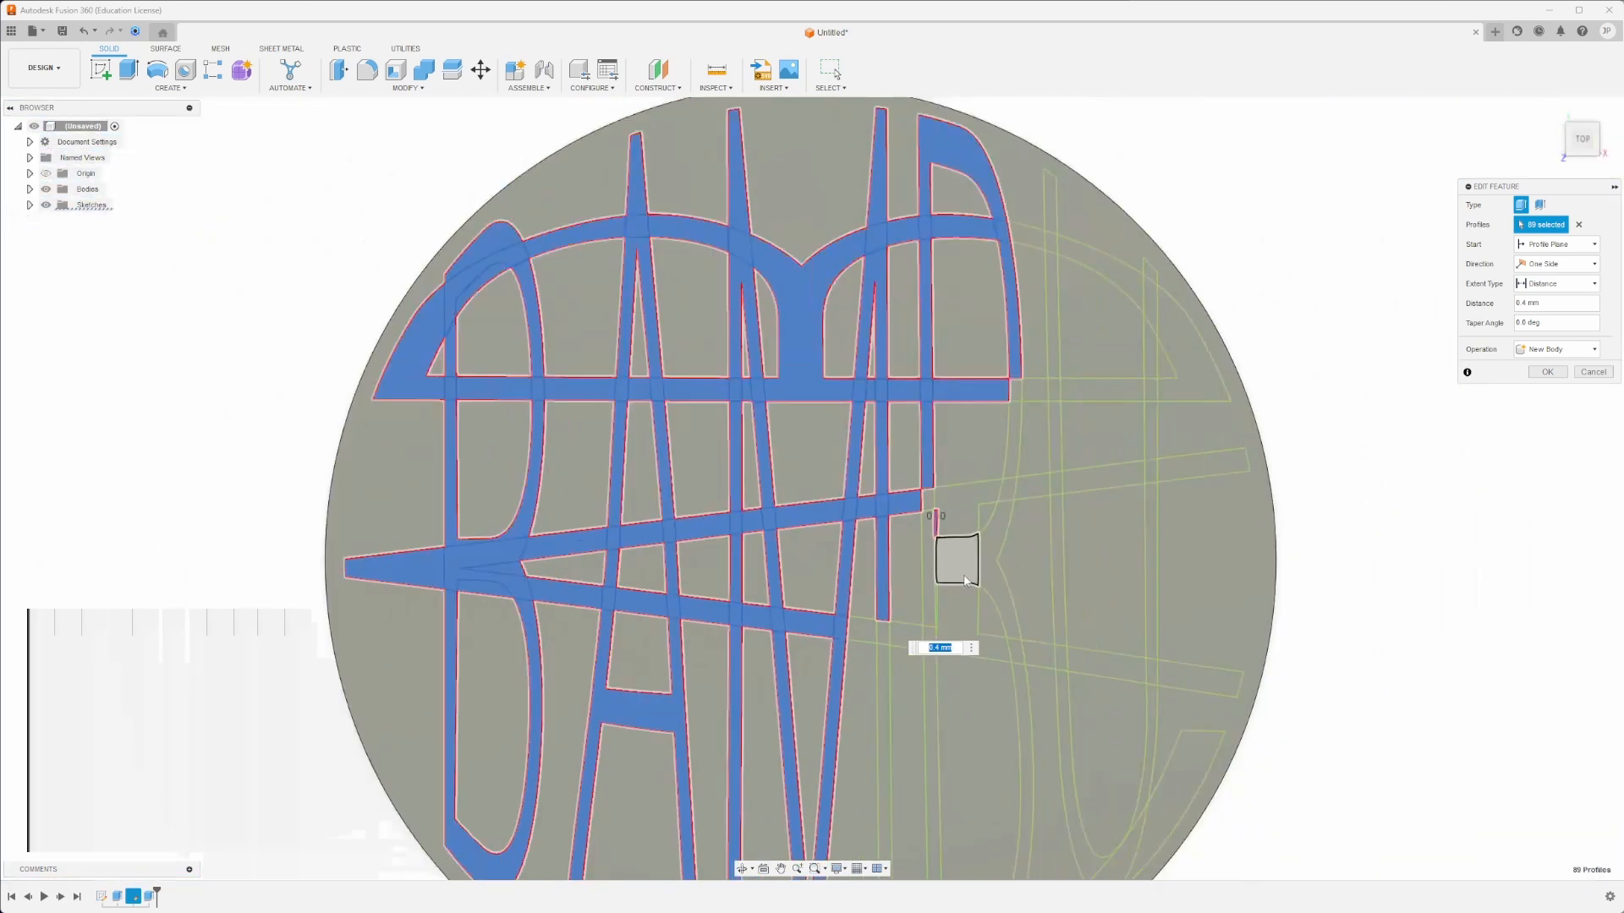
scroll(950, 566, up, 5)
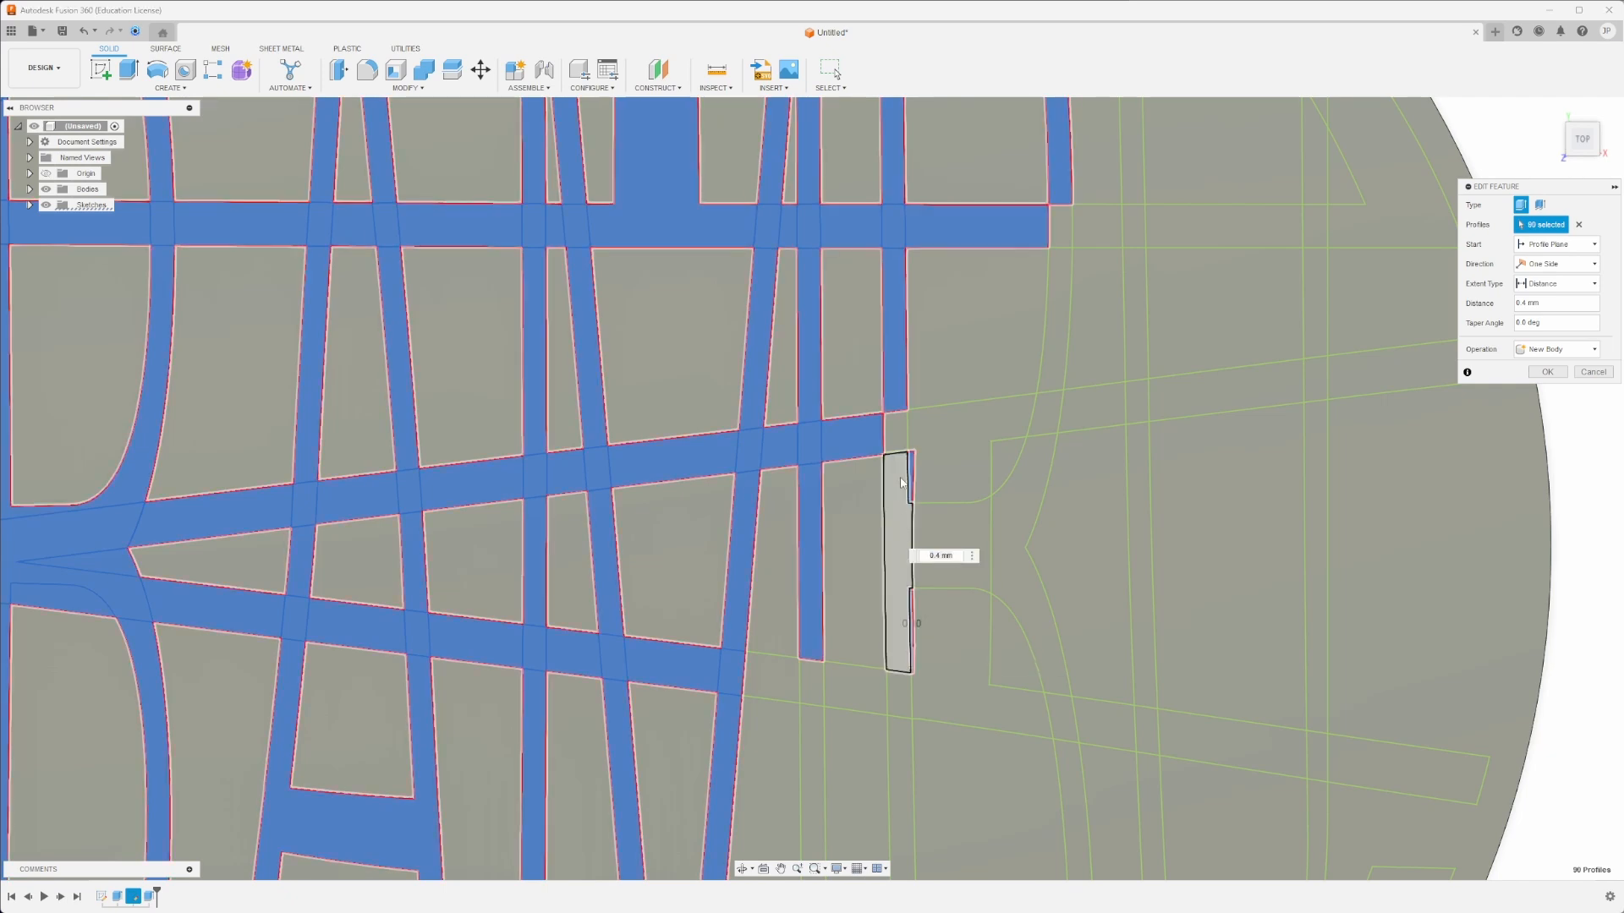
click(897, 548)
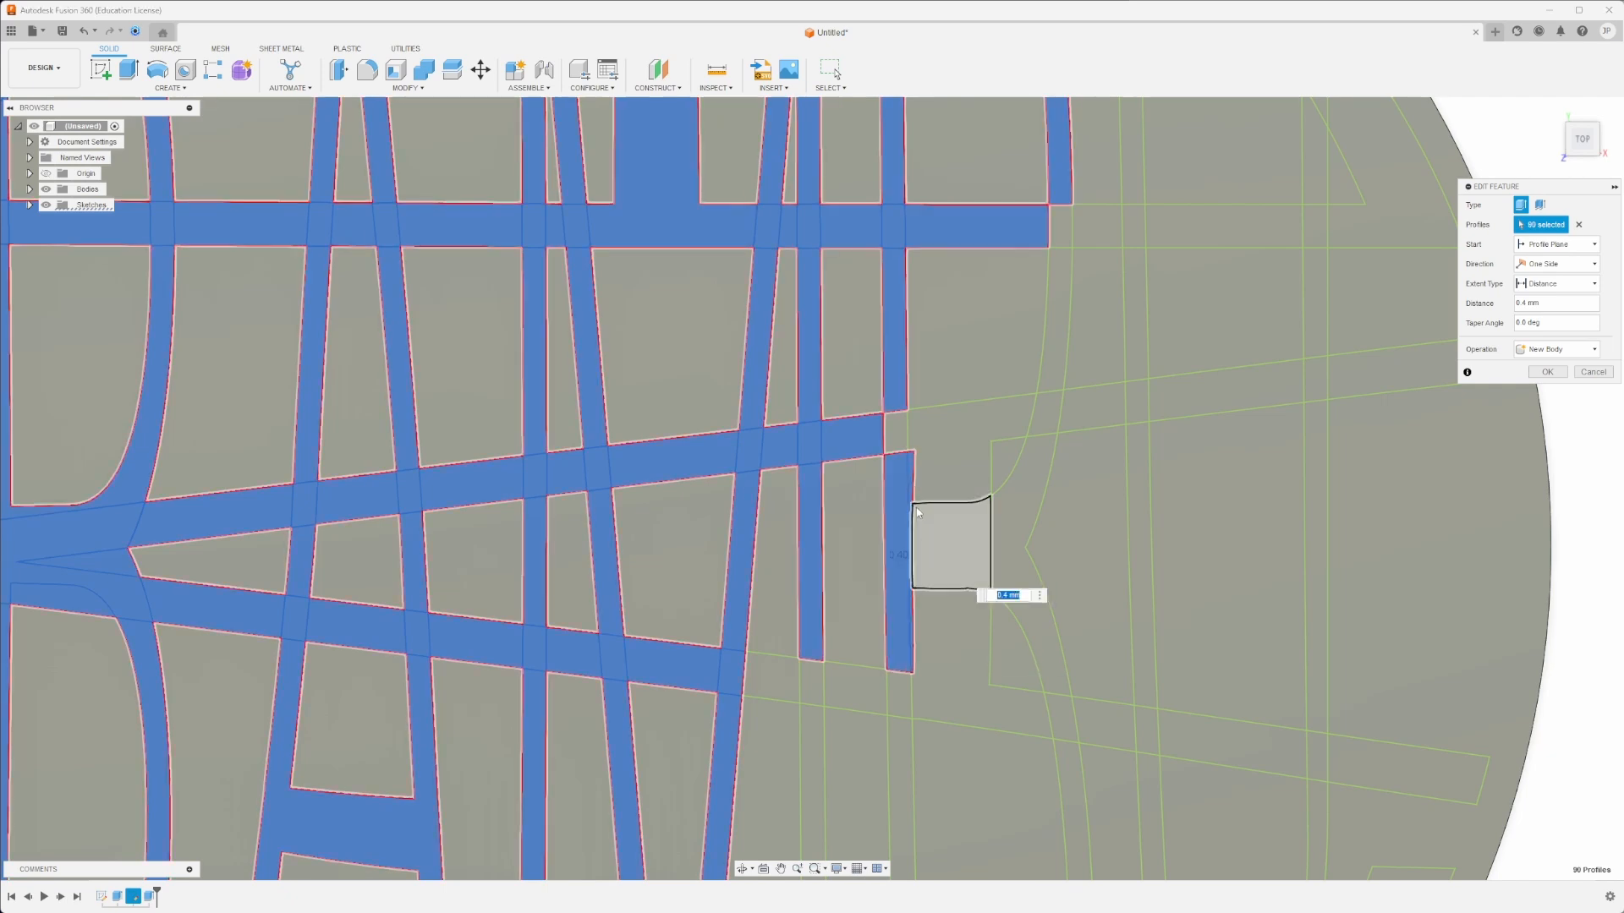
click(895, 431)
click(922, 709)
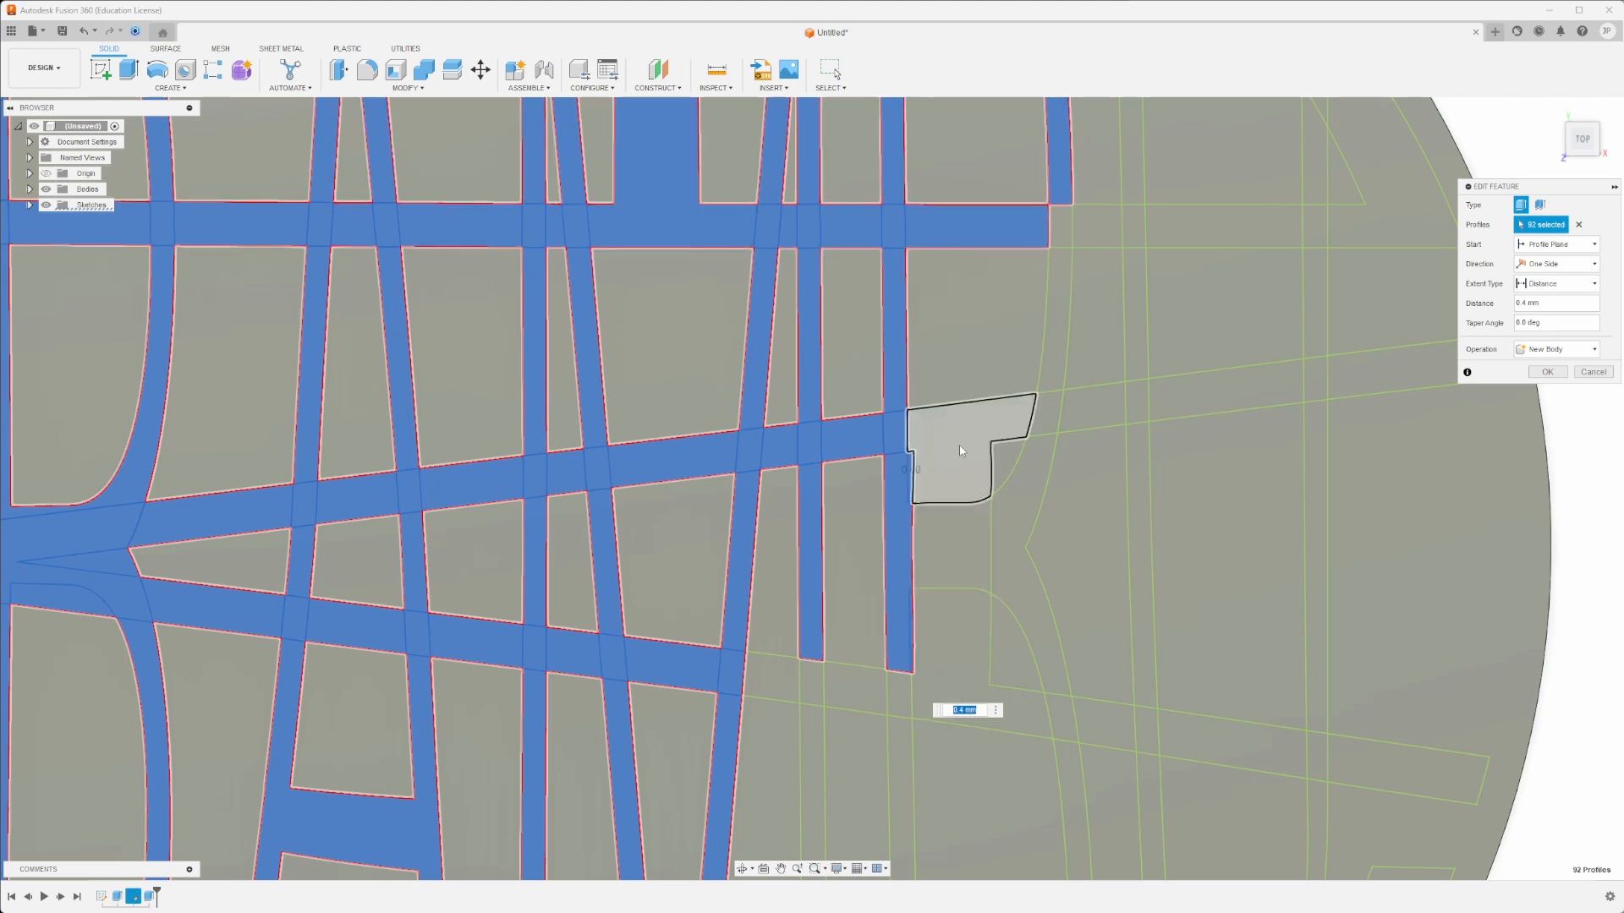
Add the second B's middle block, the lower stem section with its edge piece, and the curved bowl segments down past the lower slanted bar.
click(954, 554)
click(951, 560)
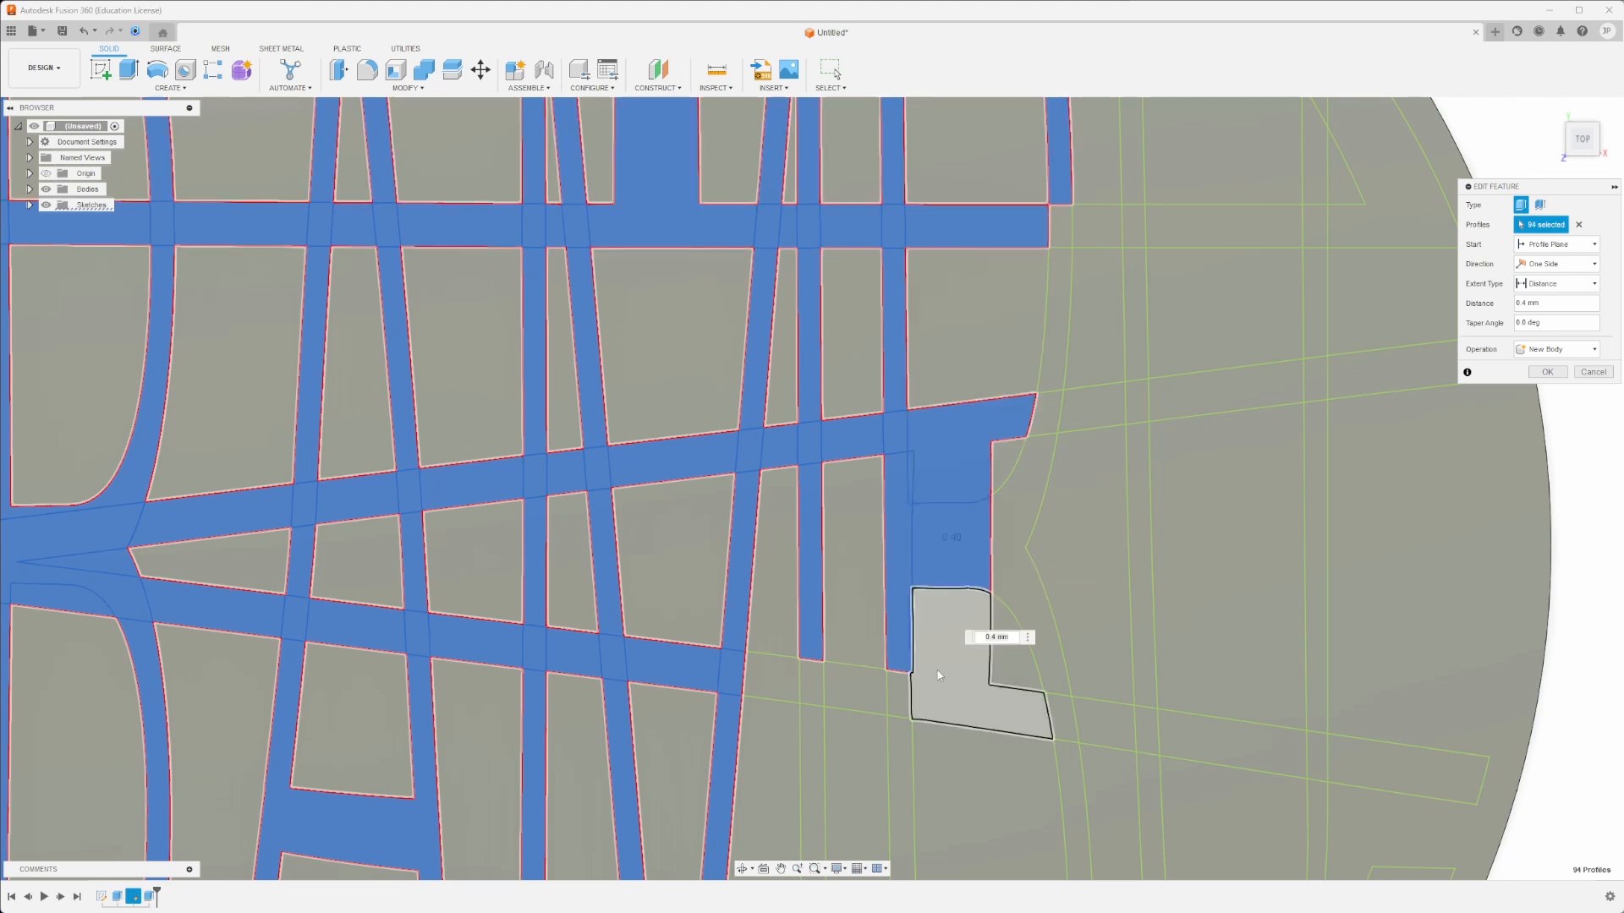
click(906, 700)
click(911, 682)
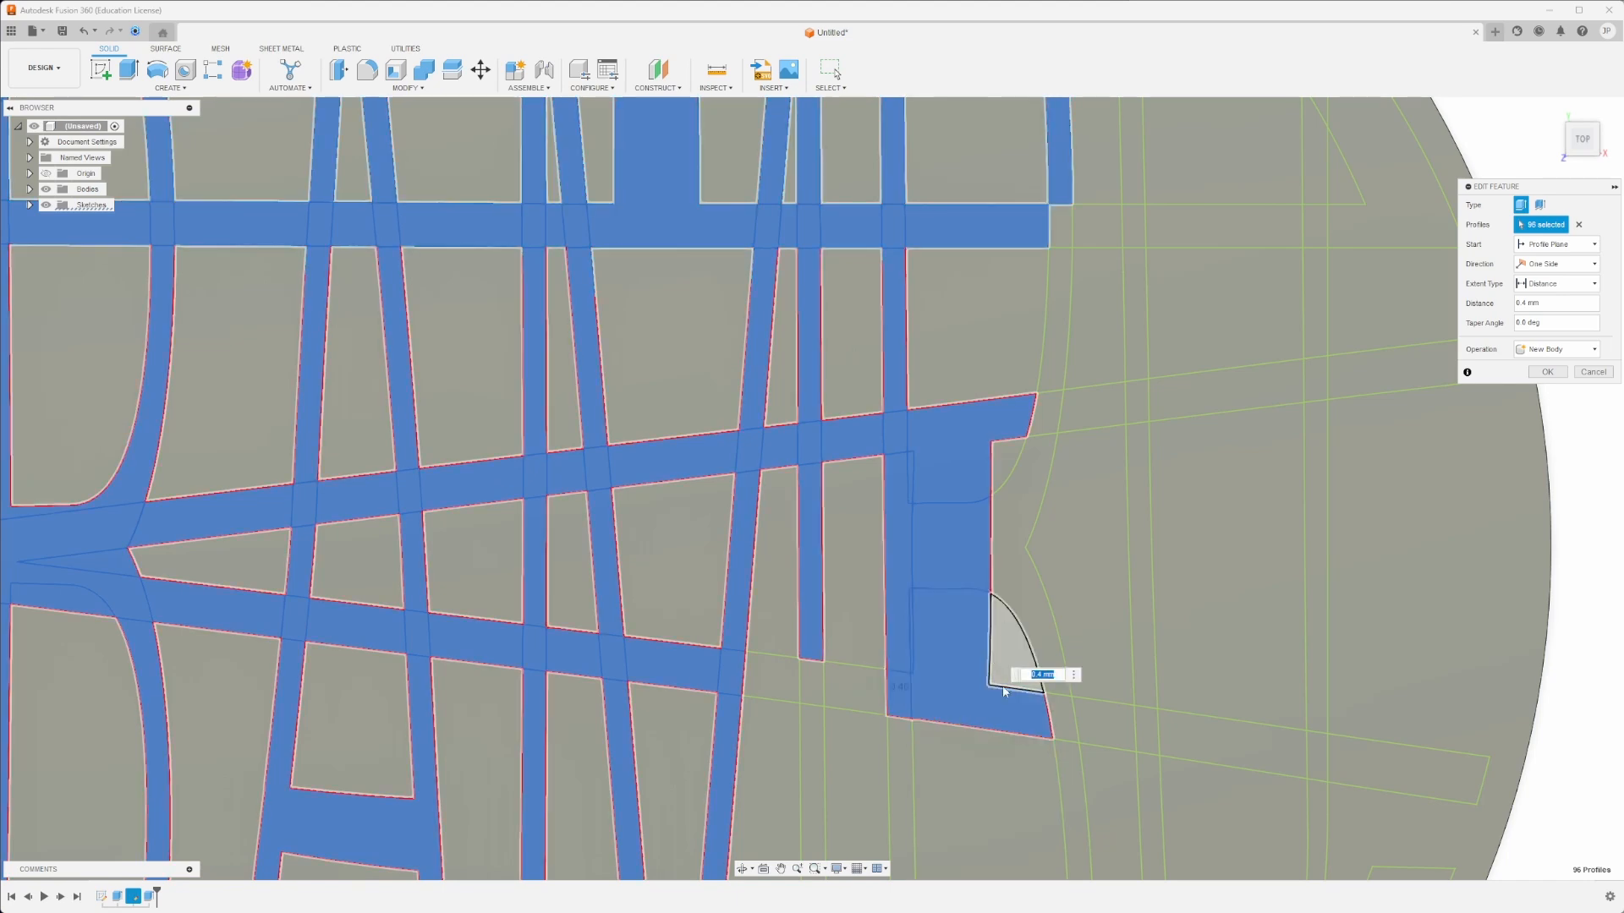
click(986, 692)
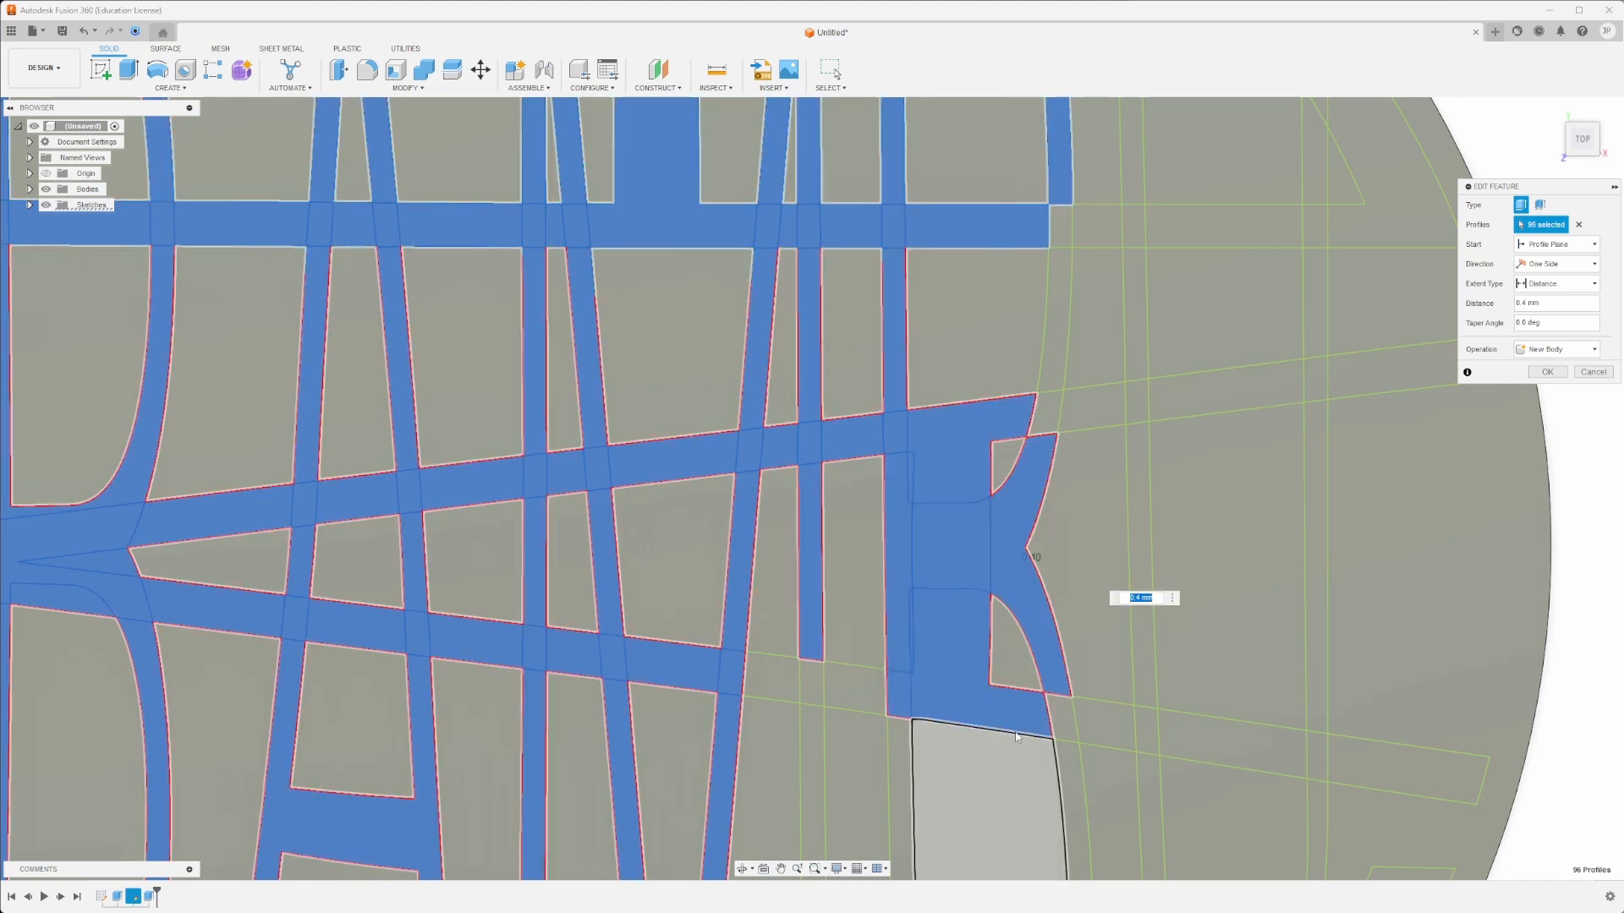
click(1064, 773)
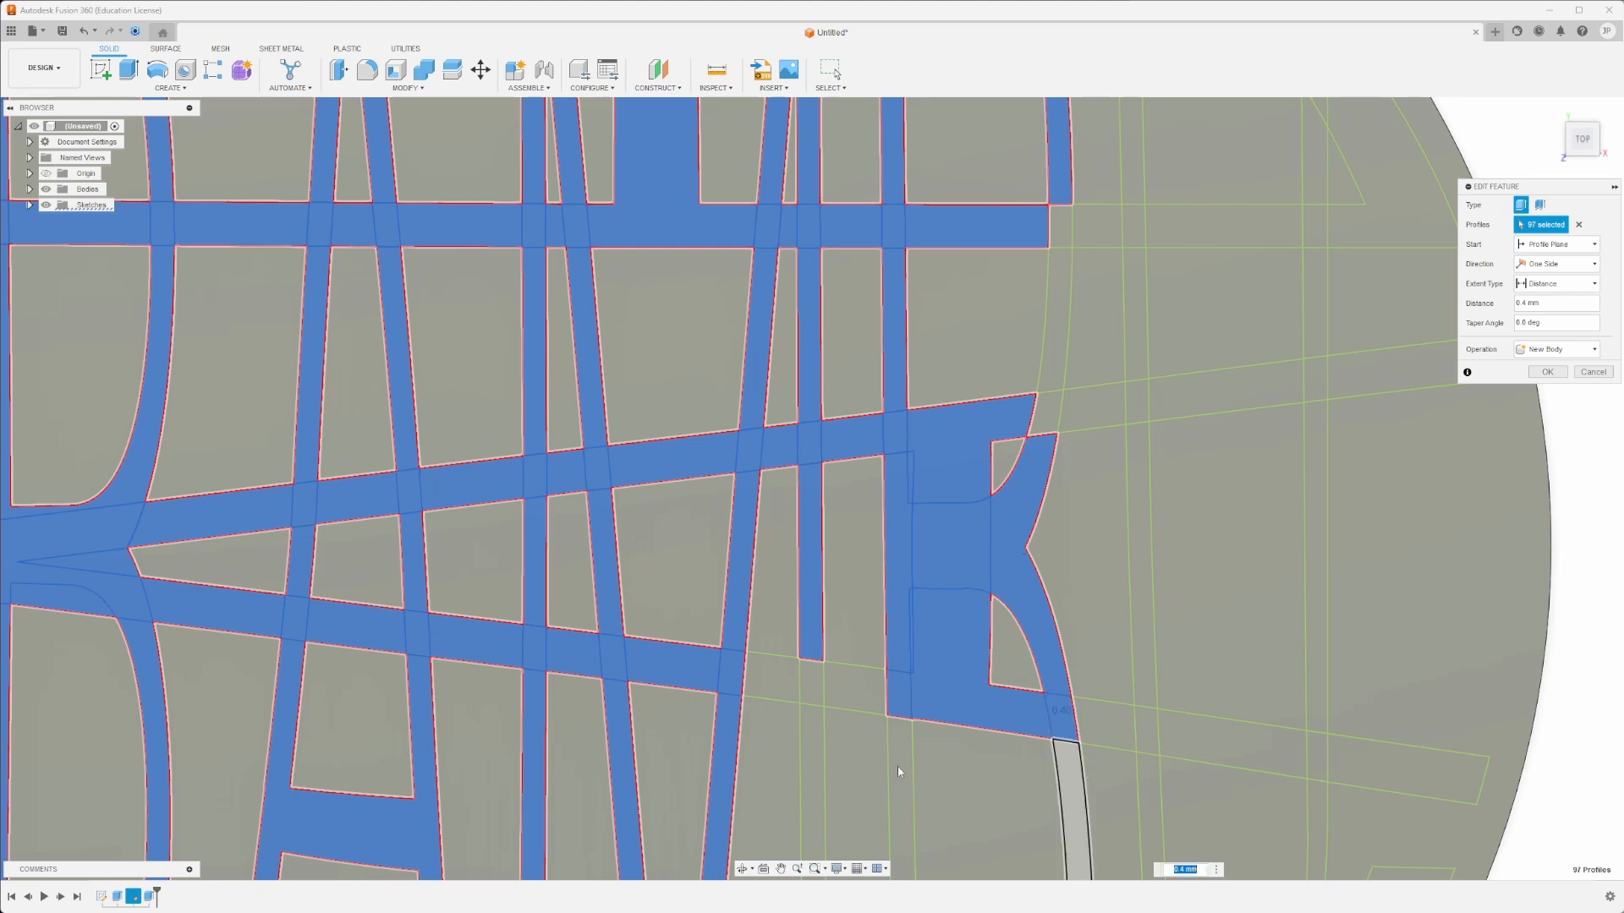
Add the second B's stem below the lower slanted bar, the M's adjoining right stroke, and the bar's segments on both sides of the B.
click(898, 766)
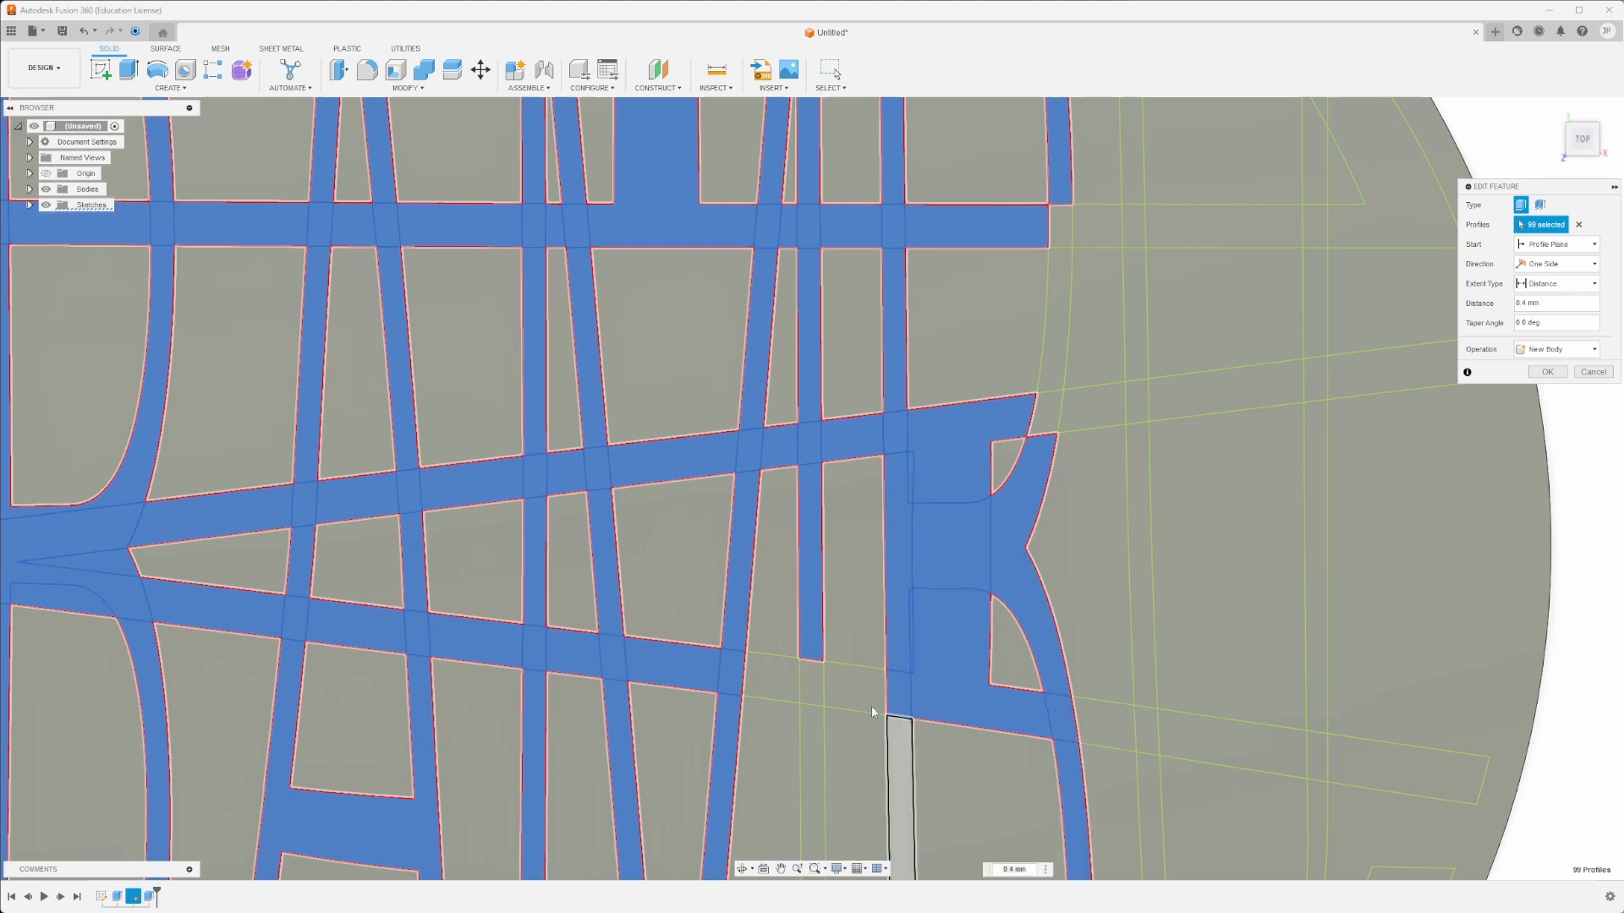
click(777, 686)
click(810, 742)
click(1105, 729)
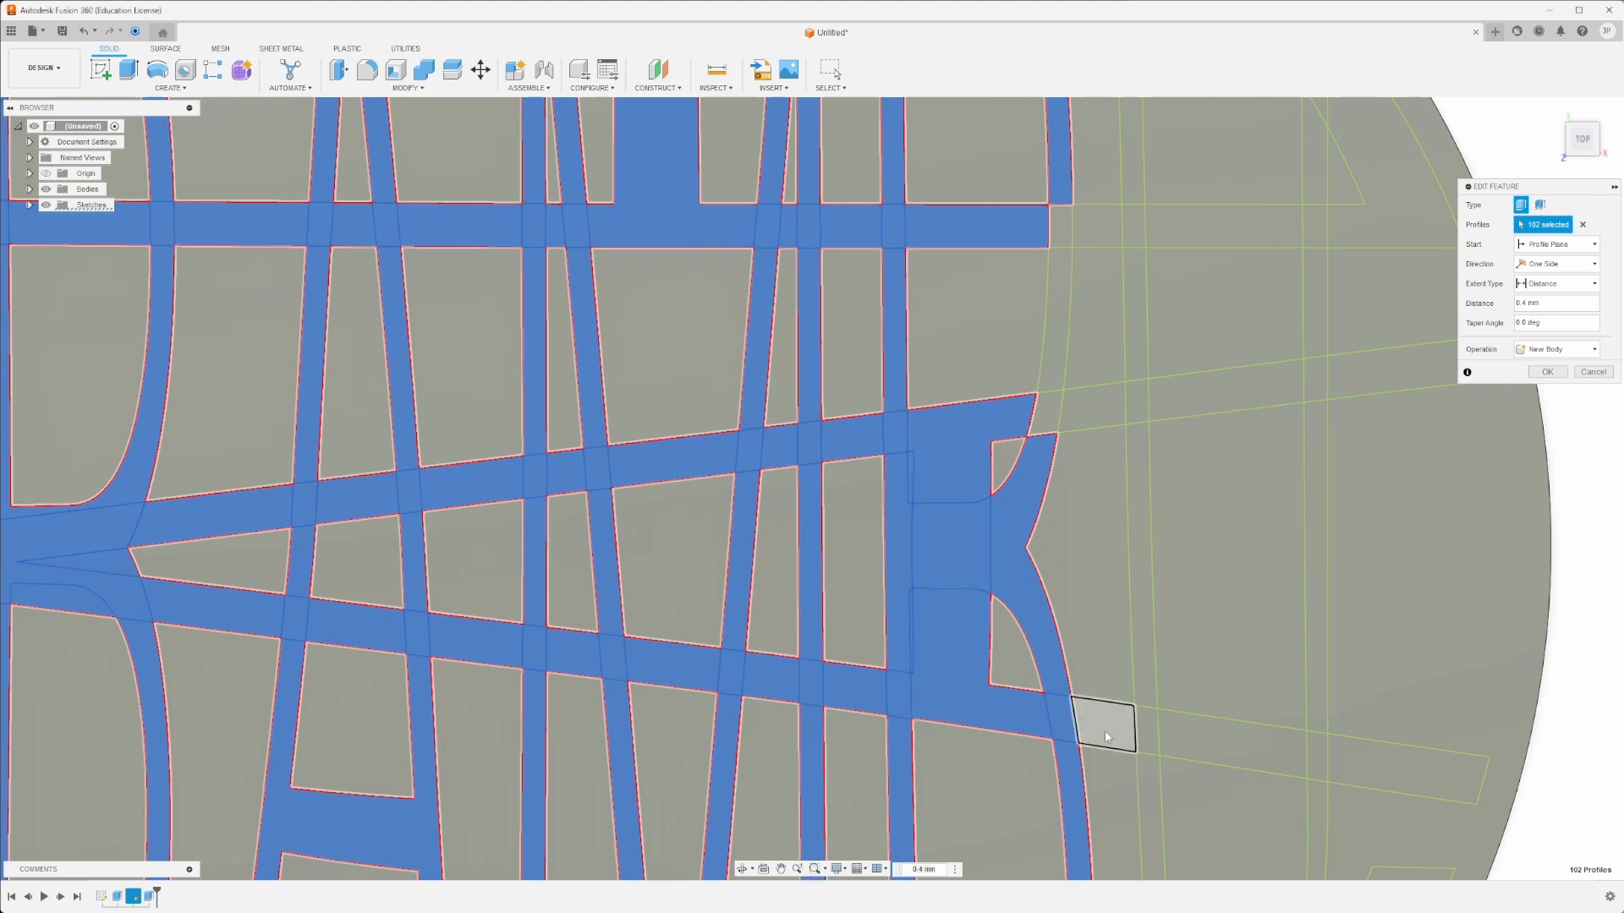
Add the second B's outer curve from the upper slanted bar up through the horizontal bar, and apply the extrusion edit.
click(1049, 415)
click(1052, 347)
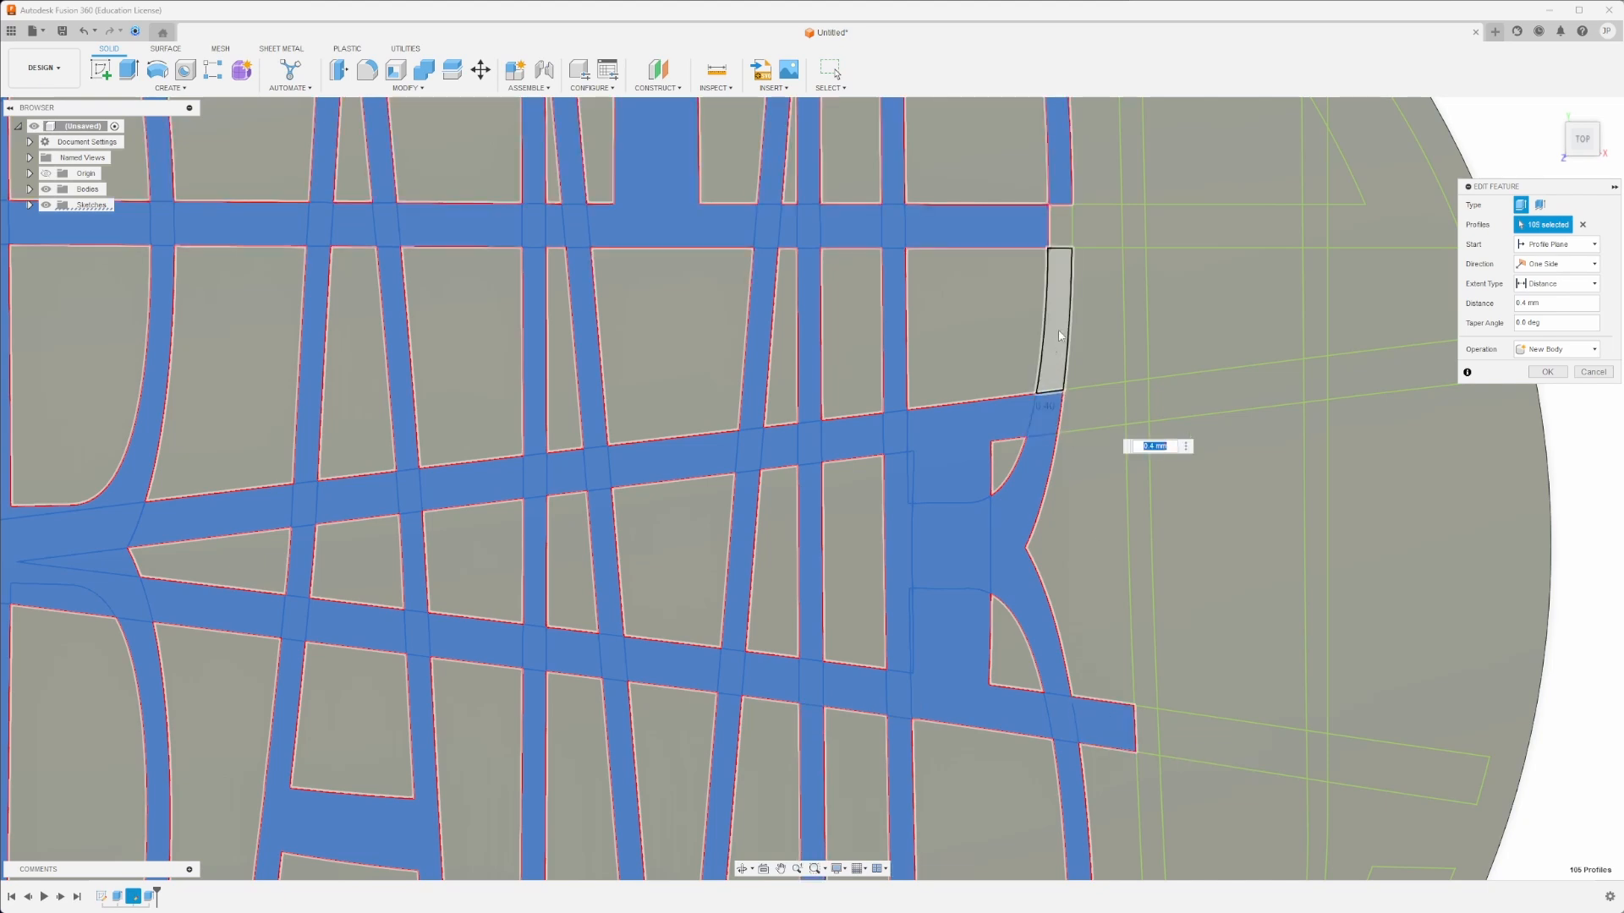
click(1059, 226)
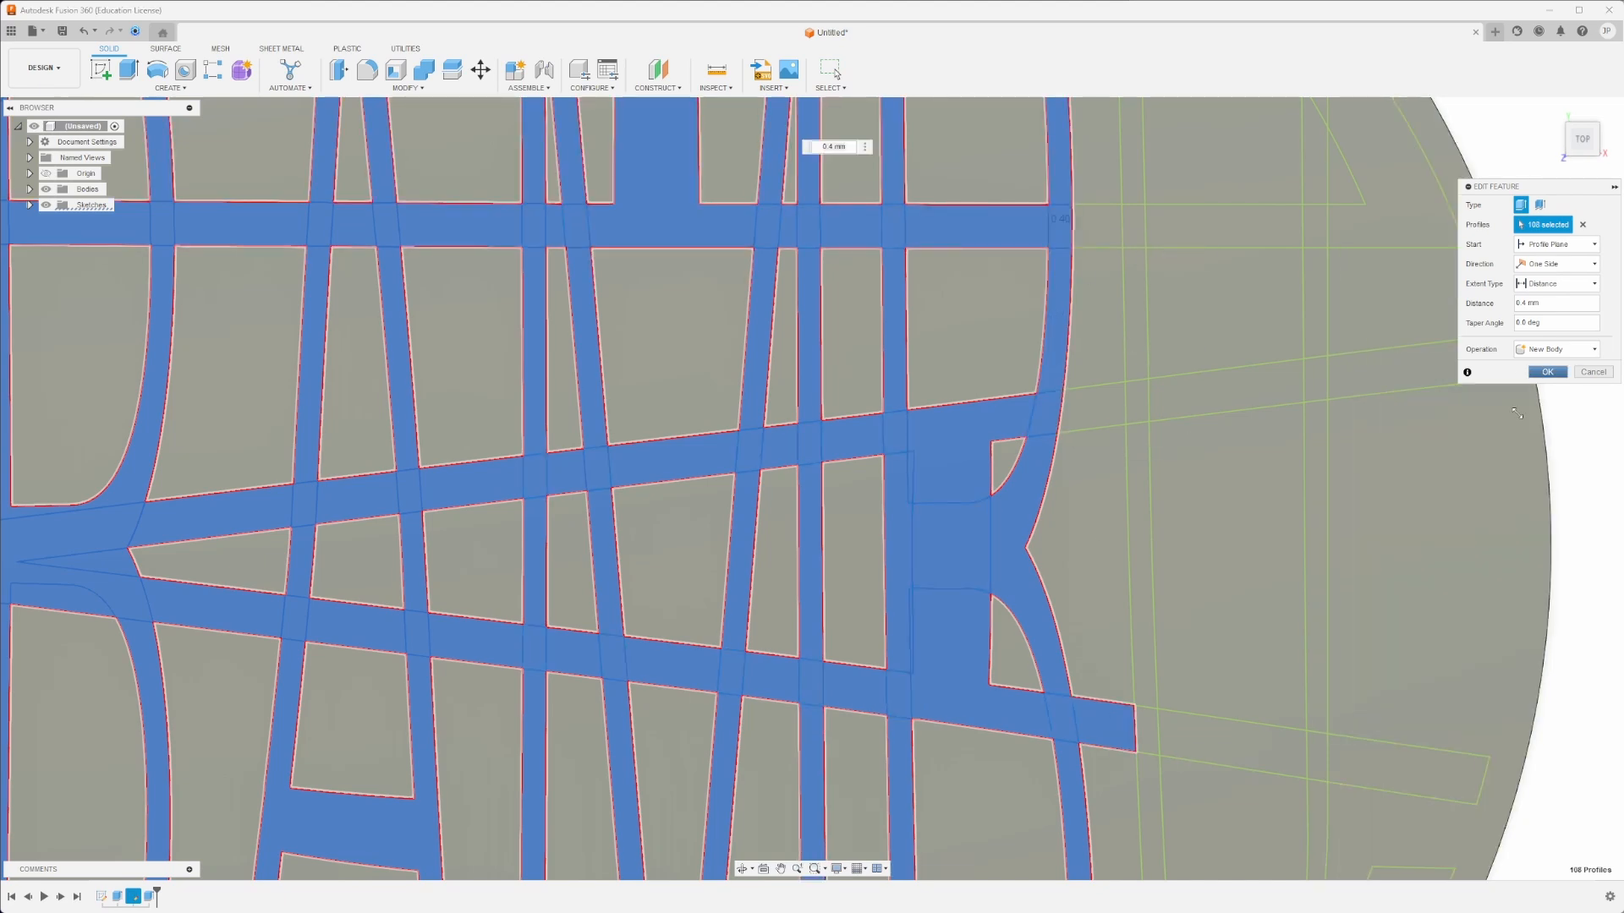
click(1547, 372)
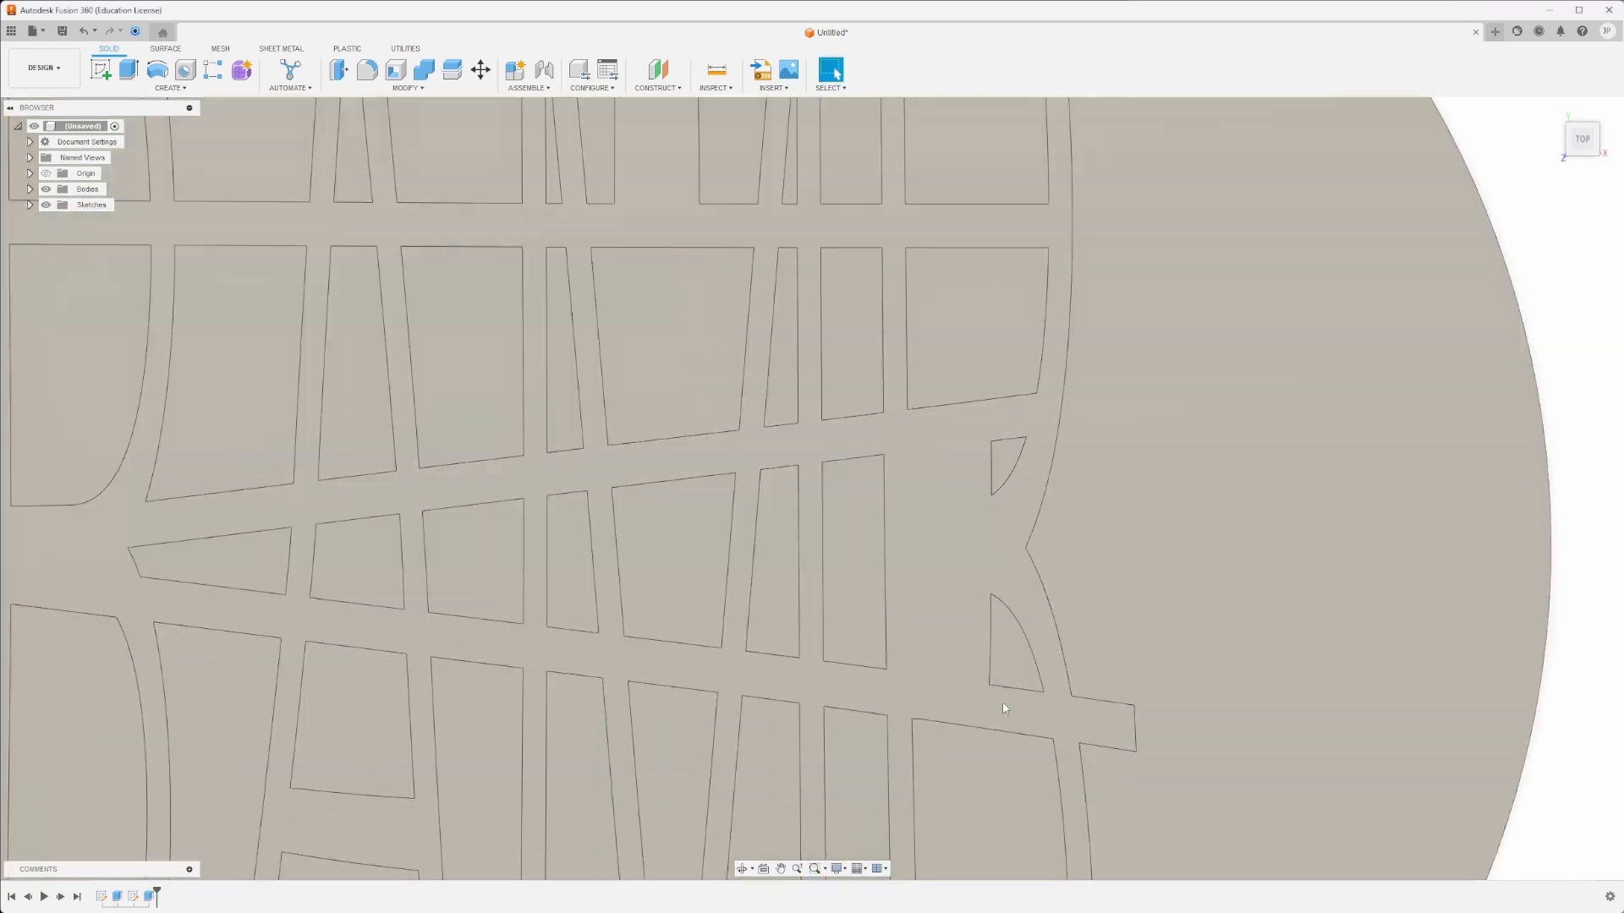
Reopen the logo extrusion and add the lower horizontal bar across the letters, including the M's bottom tip and the bar's curved right end.
scroll(1002, 702, down, 5)
middle_drag(990, 731, 848, 601)
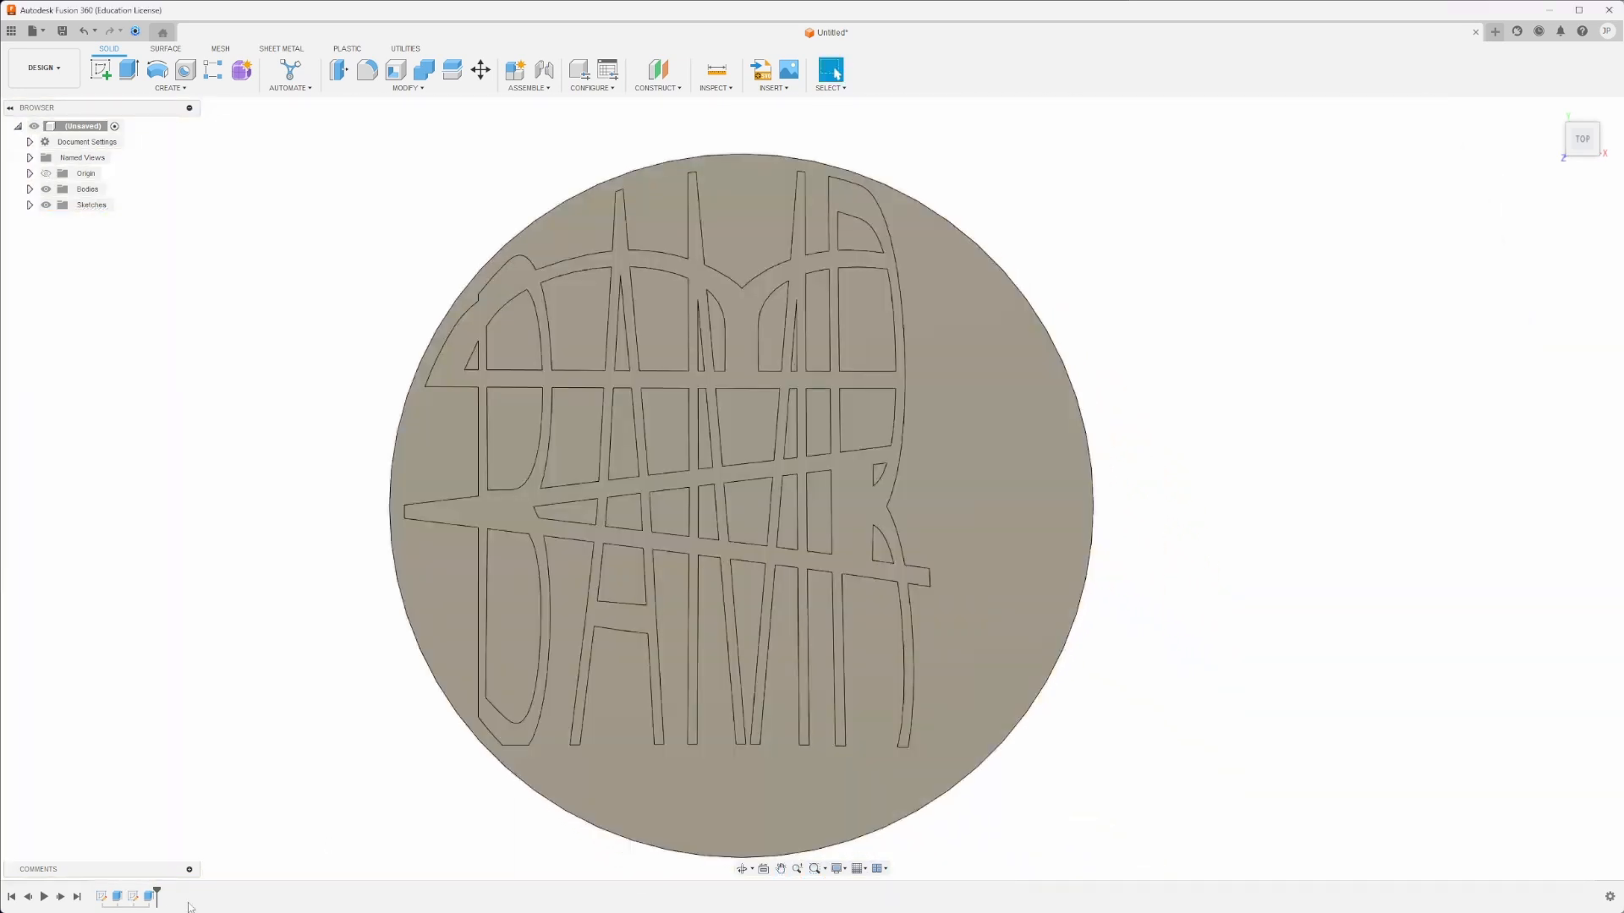
right_click(153, 897)
click(211, 753)
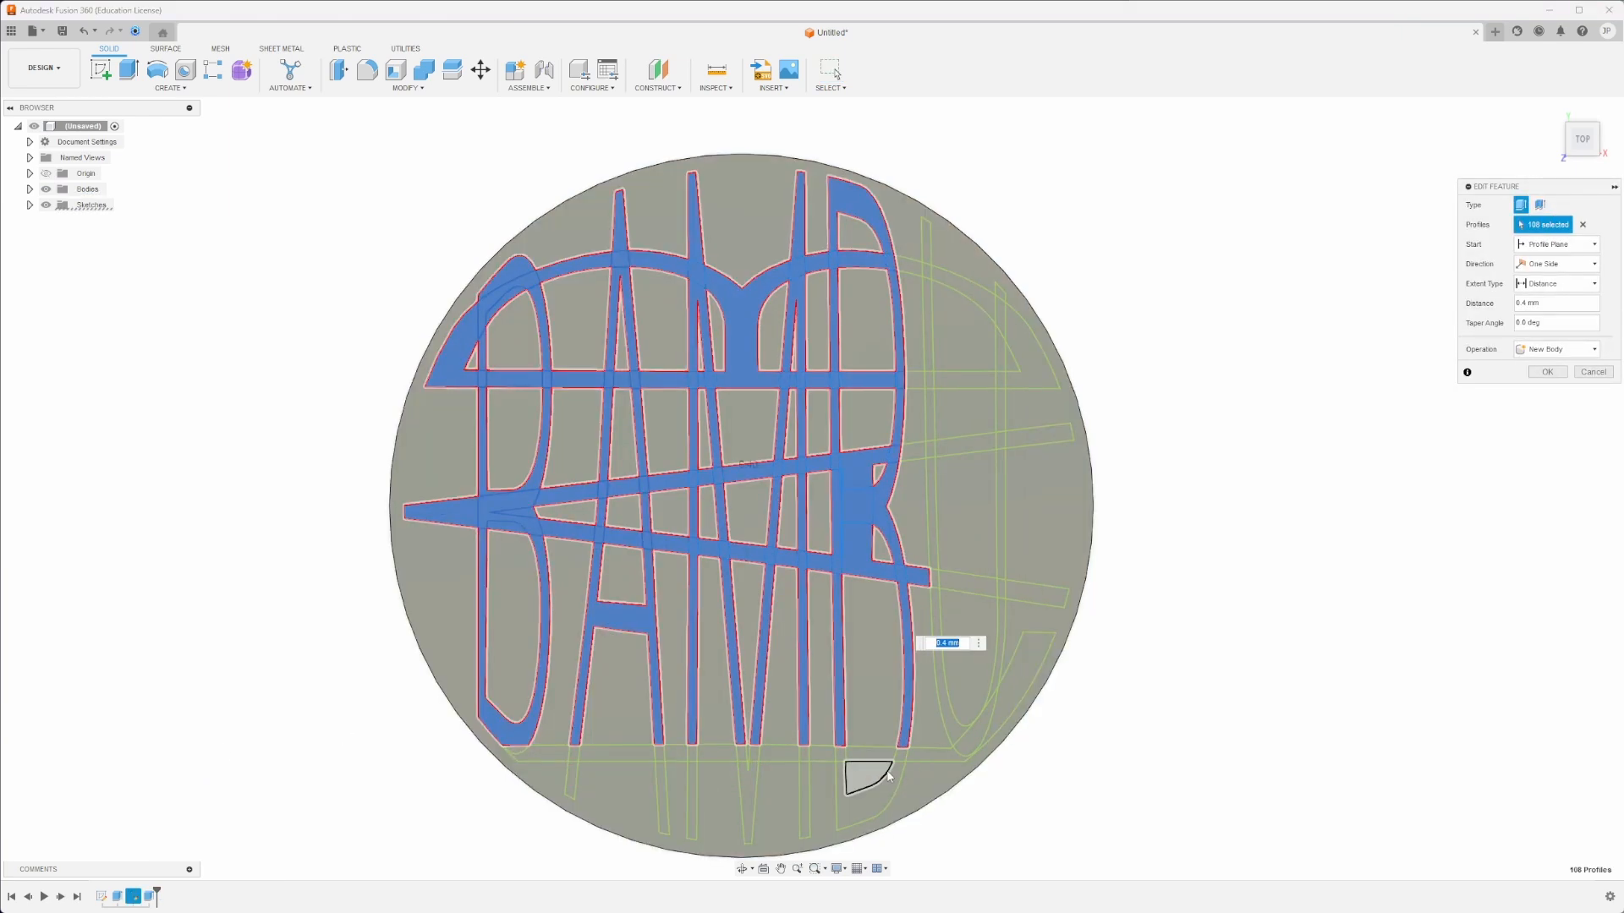
scroll(887, 771, up, 3)
middle_drag(871, 772, 1017, 652)
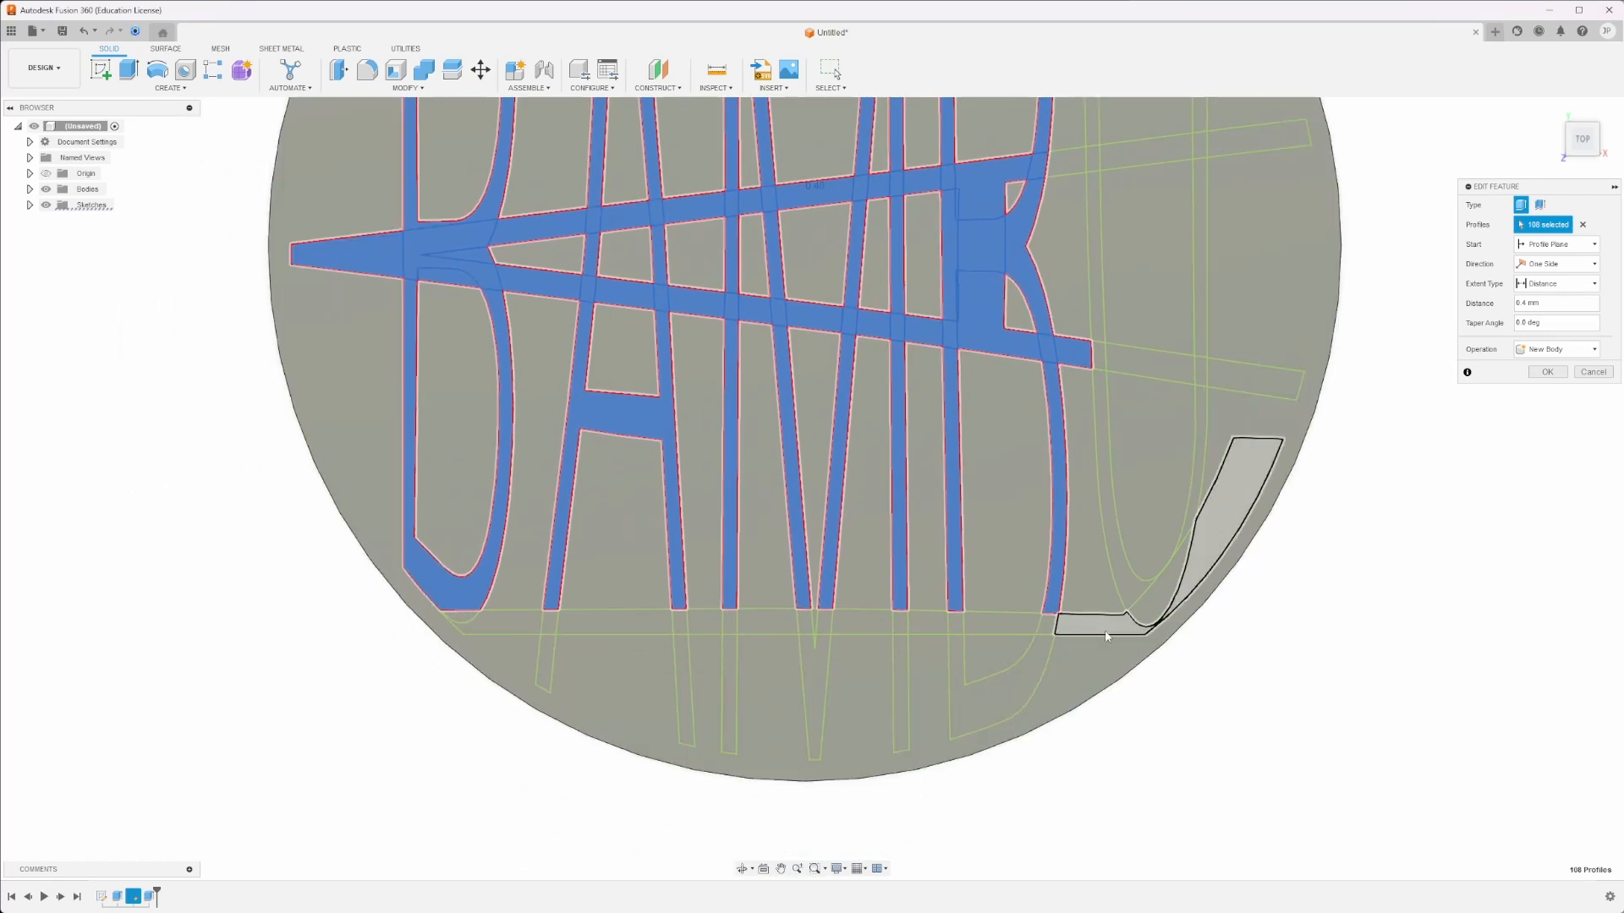
click(1106, 632)
click(1047, 627)
click(1002, 627)
click(956, 628)
click(929, 626)
click(900, 625)
click(863, 624)
click(769, 624)
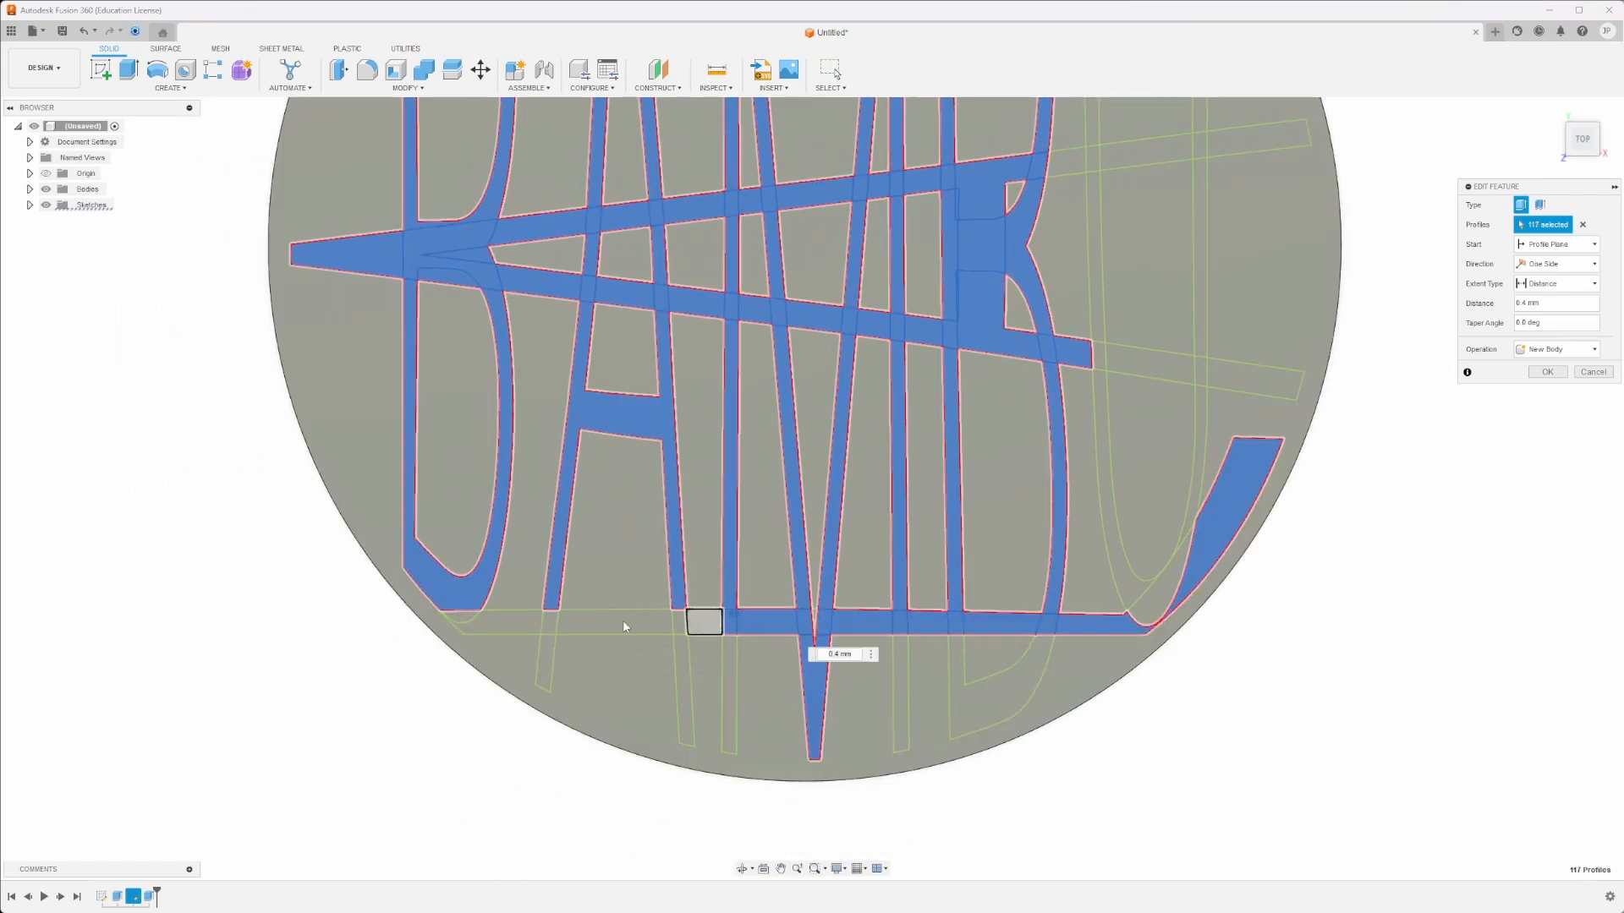
click(623, 622)
Add the lower ends of the A, M and second B strokes that extend below the lower horizontal bar.
click(545, 664)
click(684, 694)
click(729, 695)
click(998, 711)
Add the U's curved base and side strokes together with the right end of the lower slanted bar.
click(1133, 592)
click(1261, 380)
click(1200, 254)
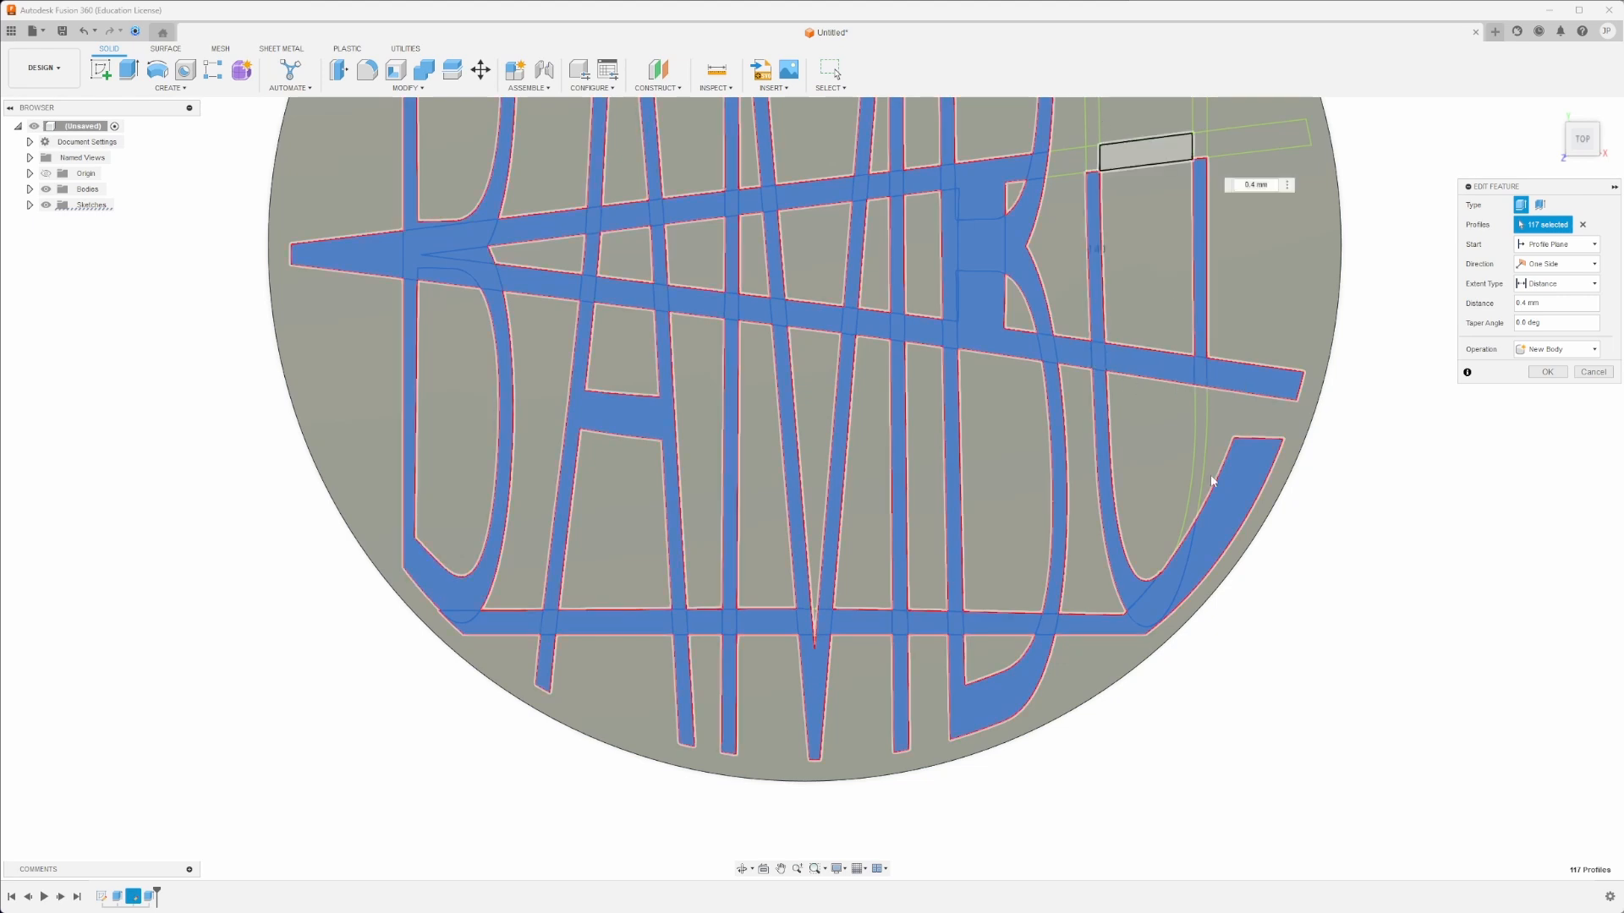
scroll(846, 641, up, 3)
click(784, 606)
Add the upper horizontal bar's segments between the second B and the U's right stroke.
scroll(784, 605, down, 4)
middle_drag(1025, 268, 1025, 586)
scroll(1025, 586, up, 2)
click(916, 511)
click(947, 512)
click(1019, 512)
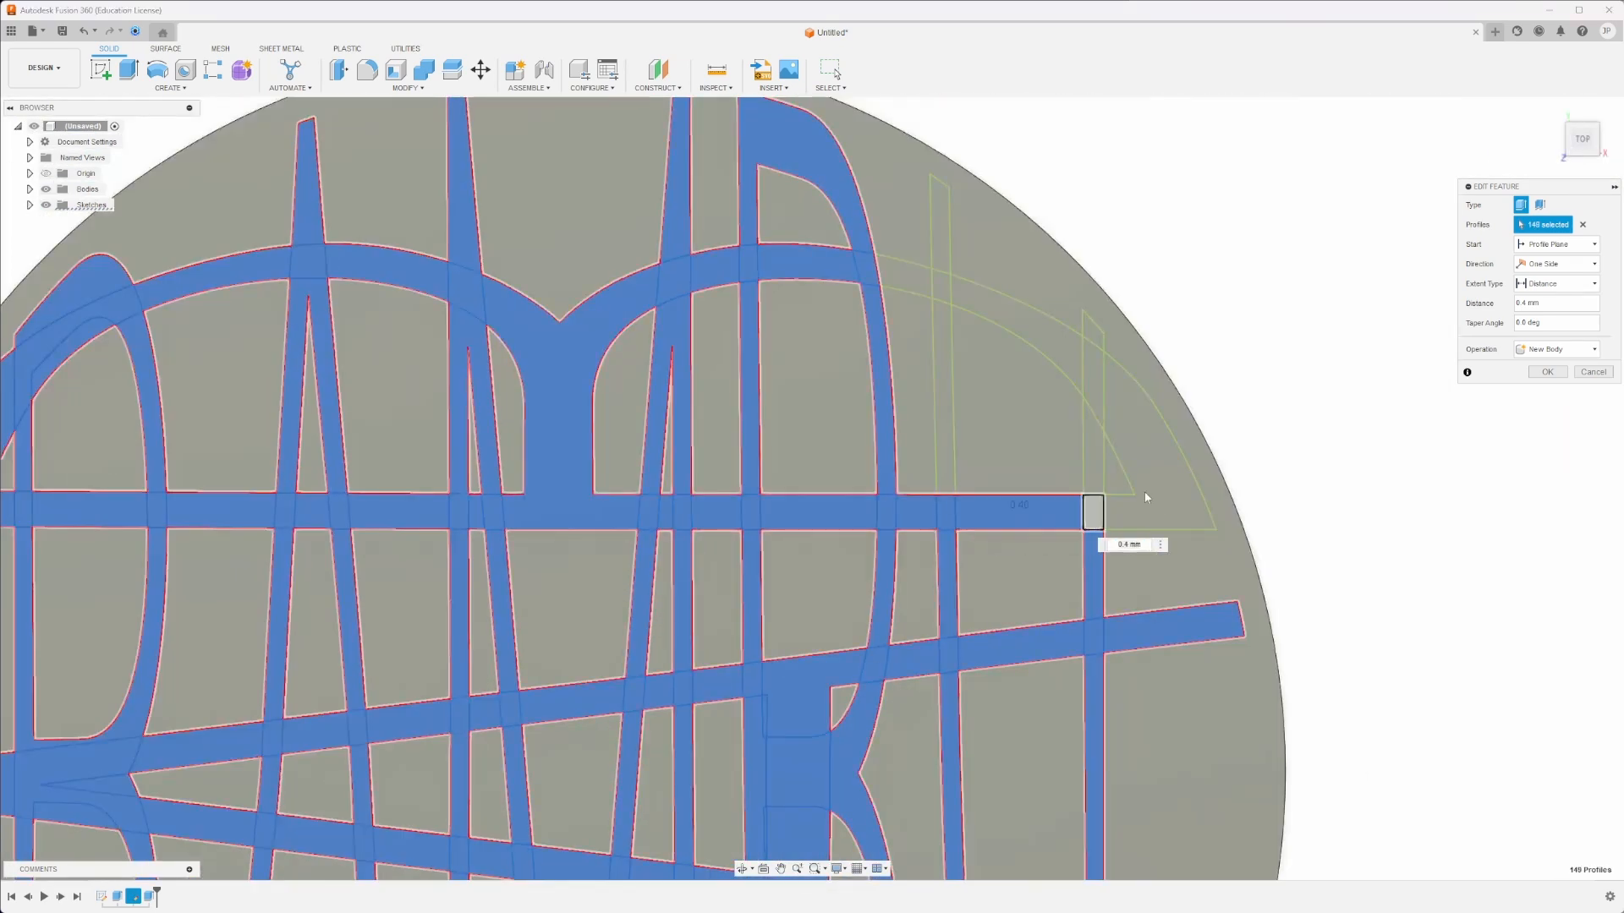
Add the upper right arch with its corner and the U's upper strokes, including their tips above the arch.
click(1145, 494)
click(1092, 448)
click(1093, 330)
click(925, 284)
click(939, 203)
Remove the thin sliver profiles beside the second B's stem from the extrusion selection.
scroll(988, 668, down, 3)
middle_drag(988, 668, 1019, 309)
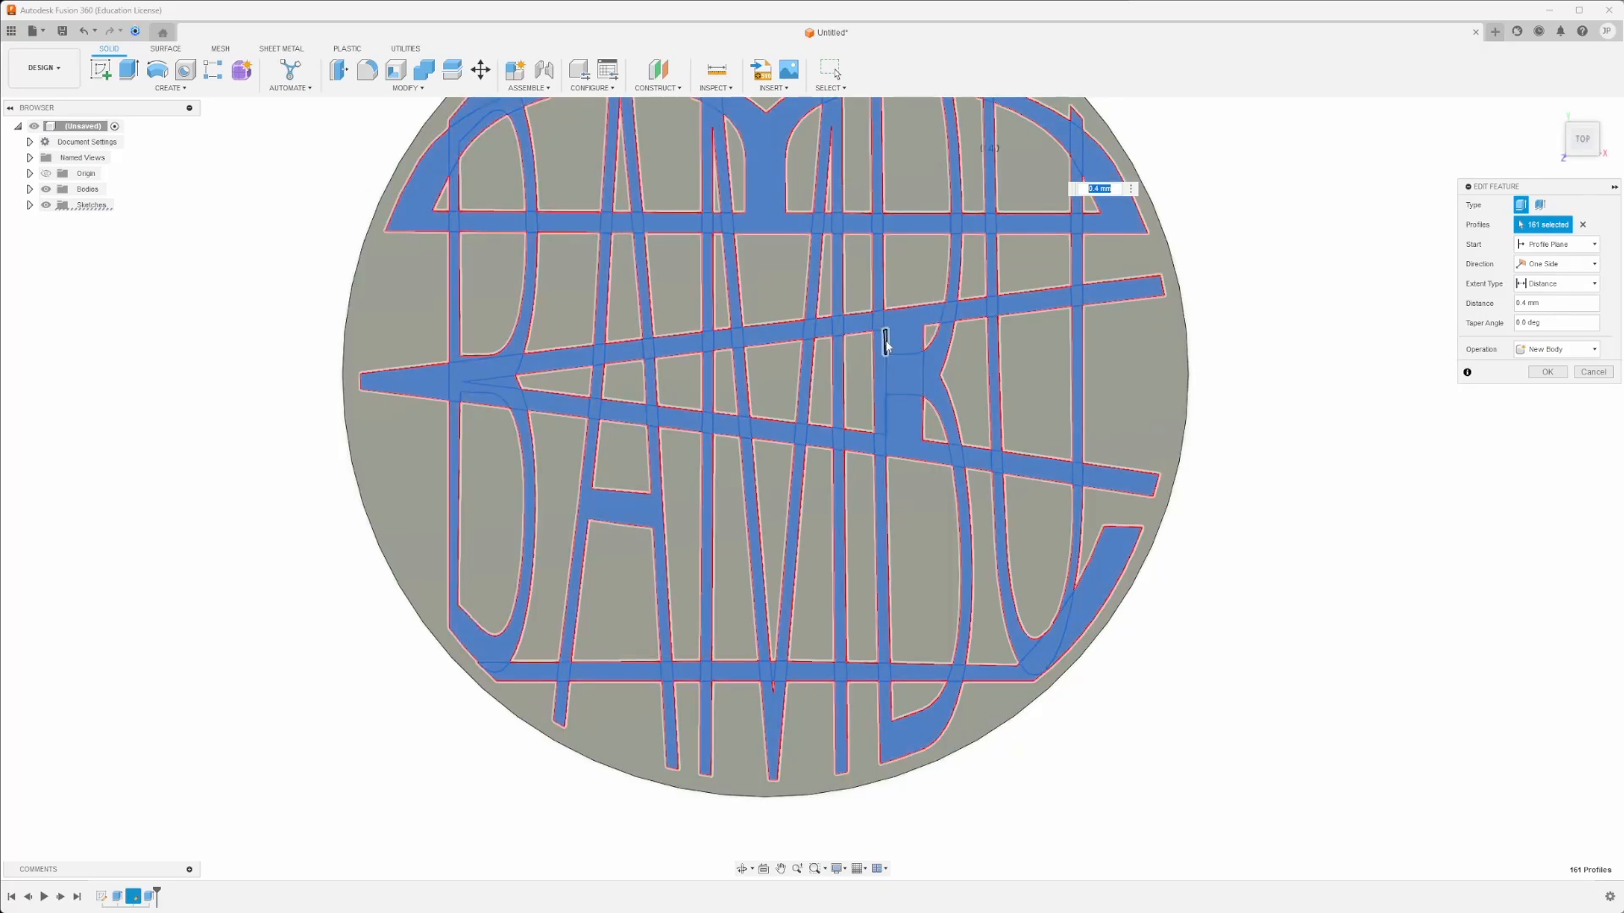
scroll(888, 381, up, 5)
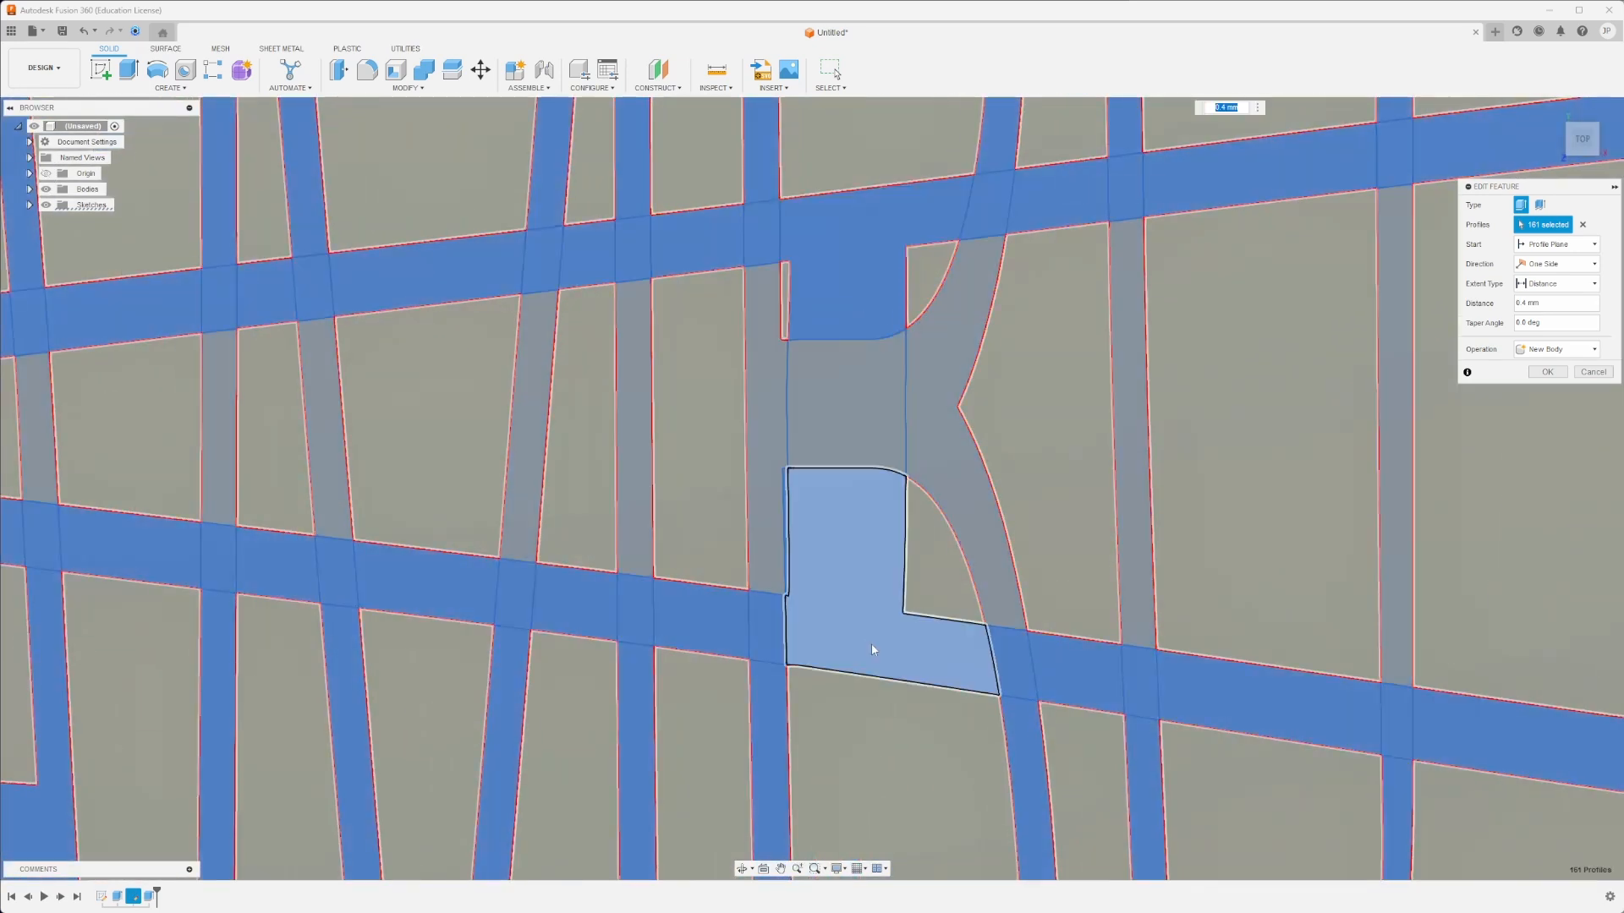
click(787, 505)
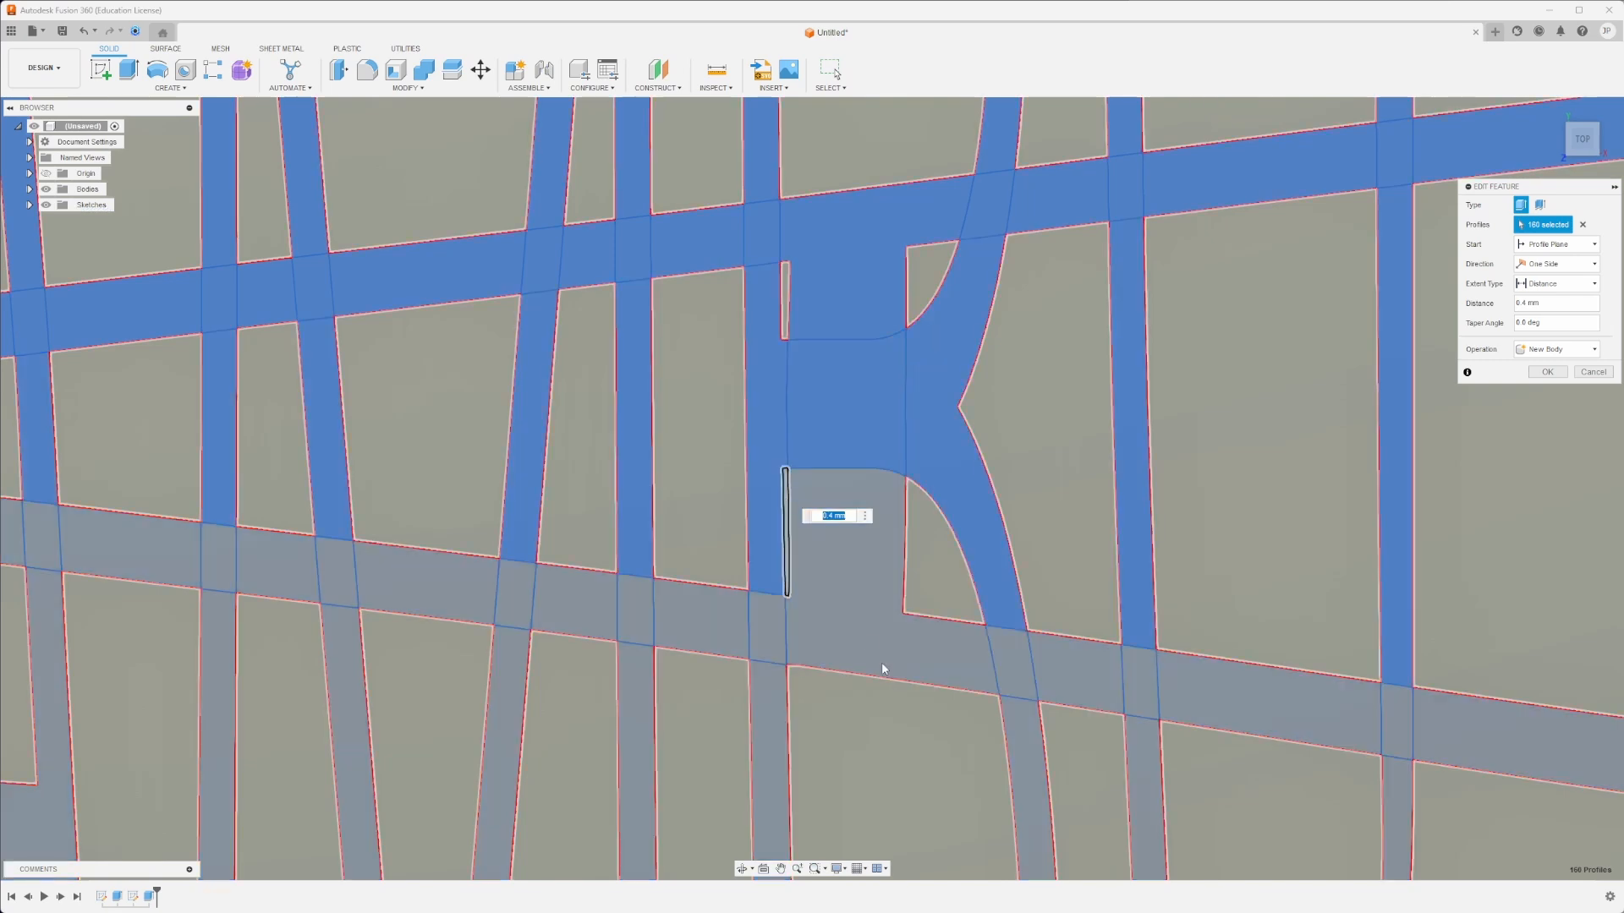
click(1079, 661)
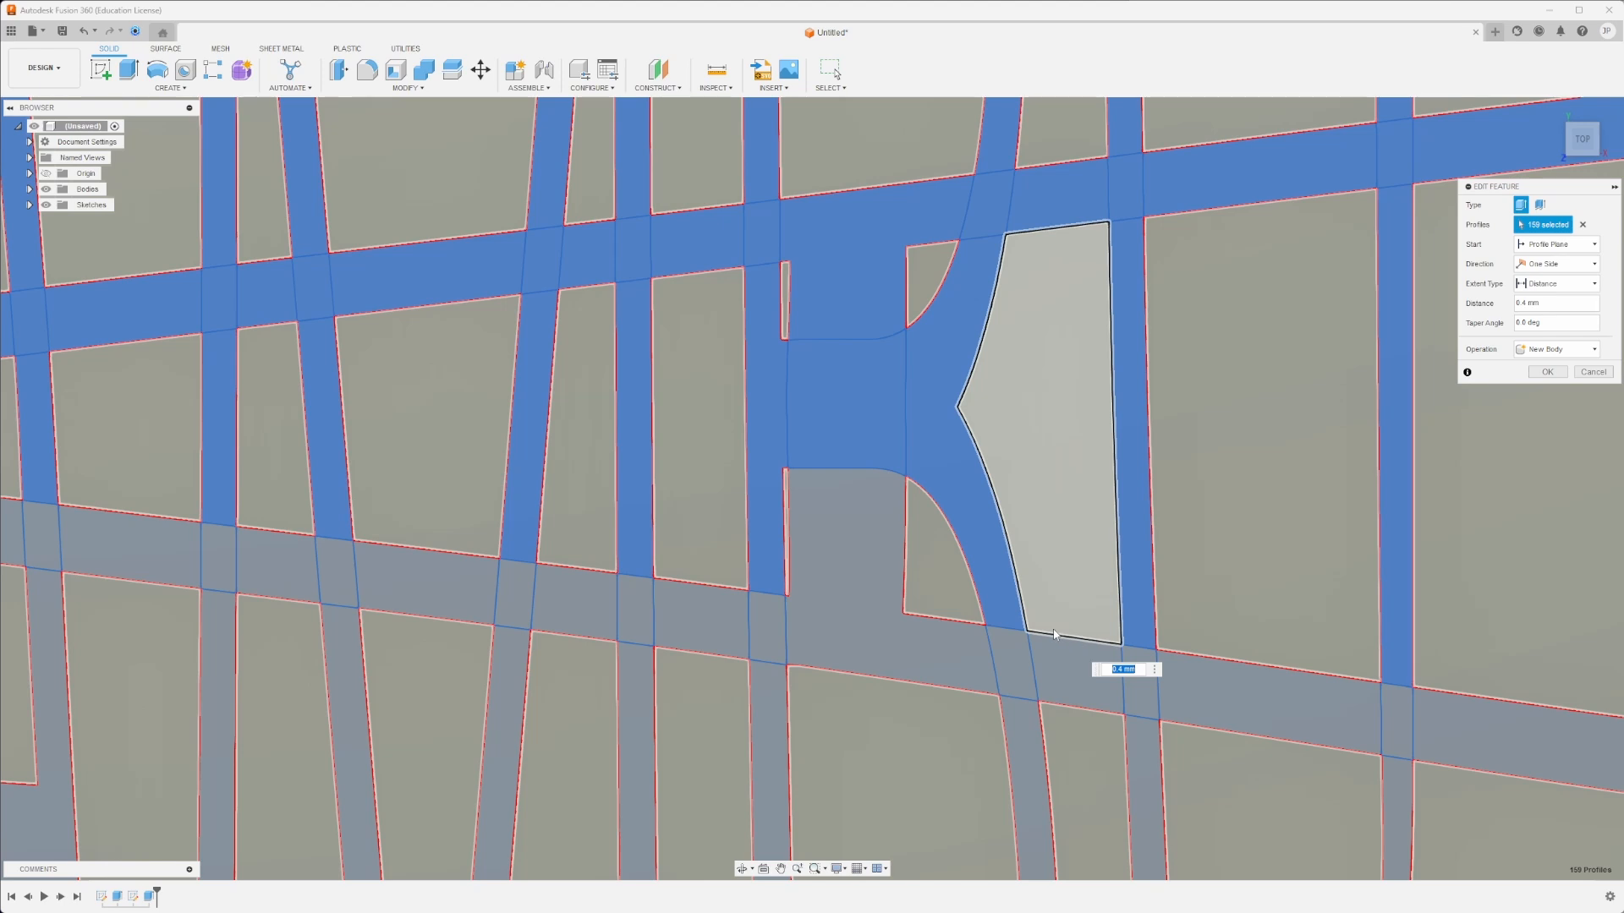
Inspect the selected profiles around the second B and across the whole logo, and apply the extrusion edit.
scroll(1055, 634, down, 6)
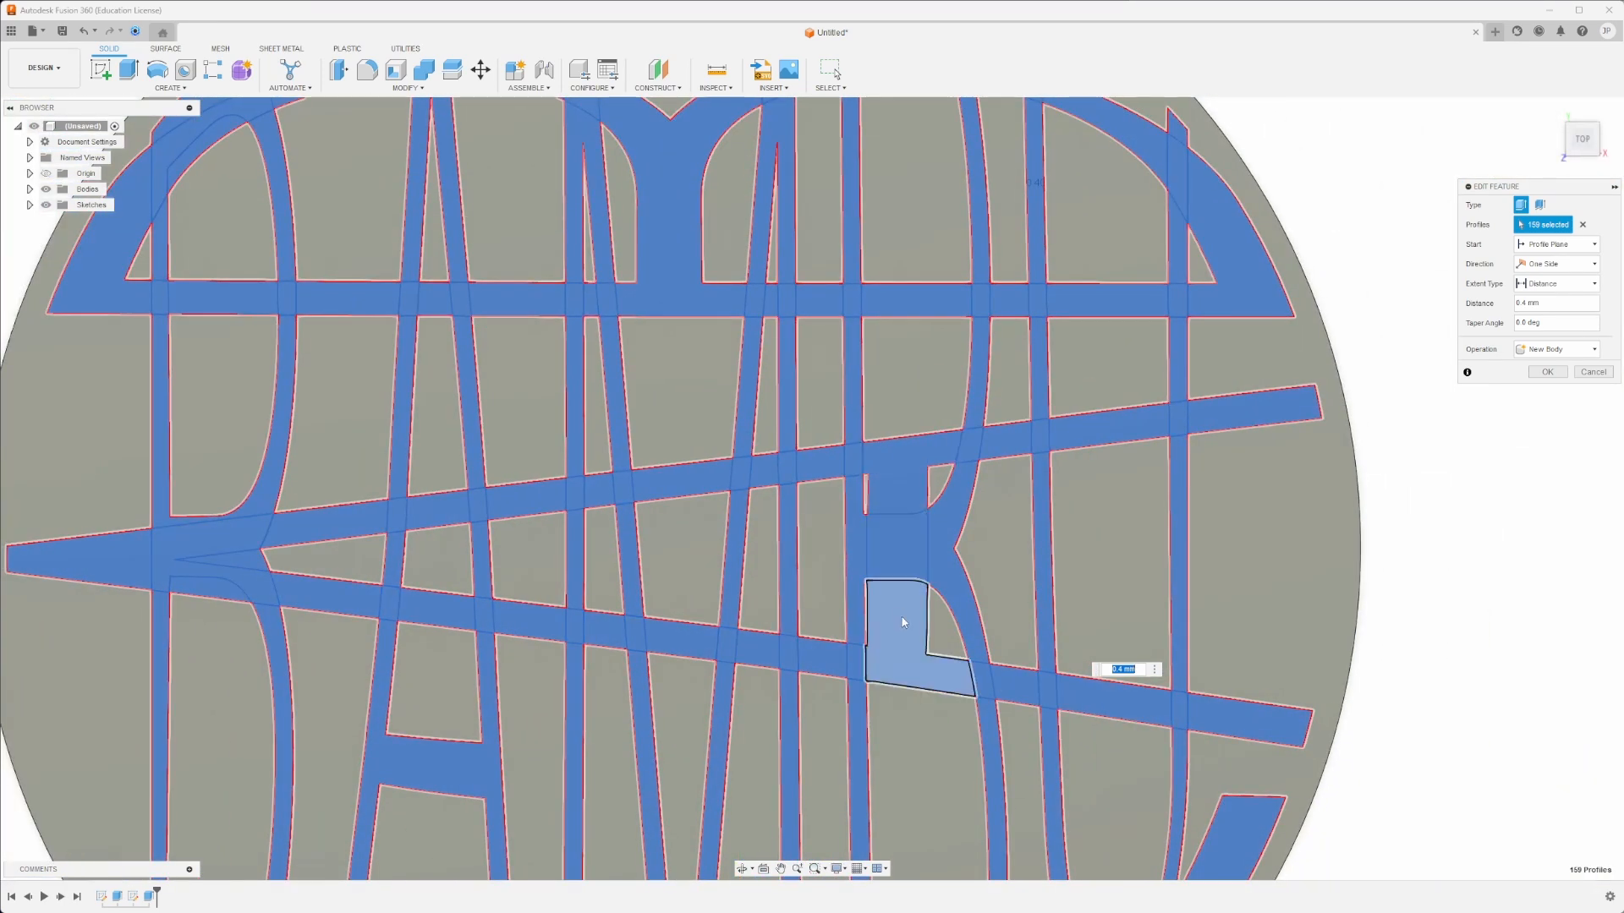
scroll(903, 652, down, 5)
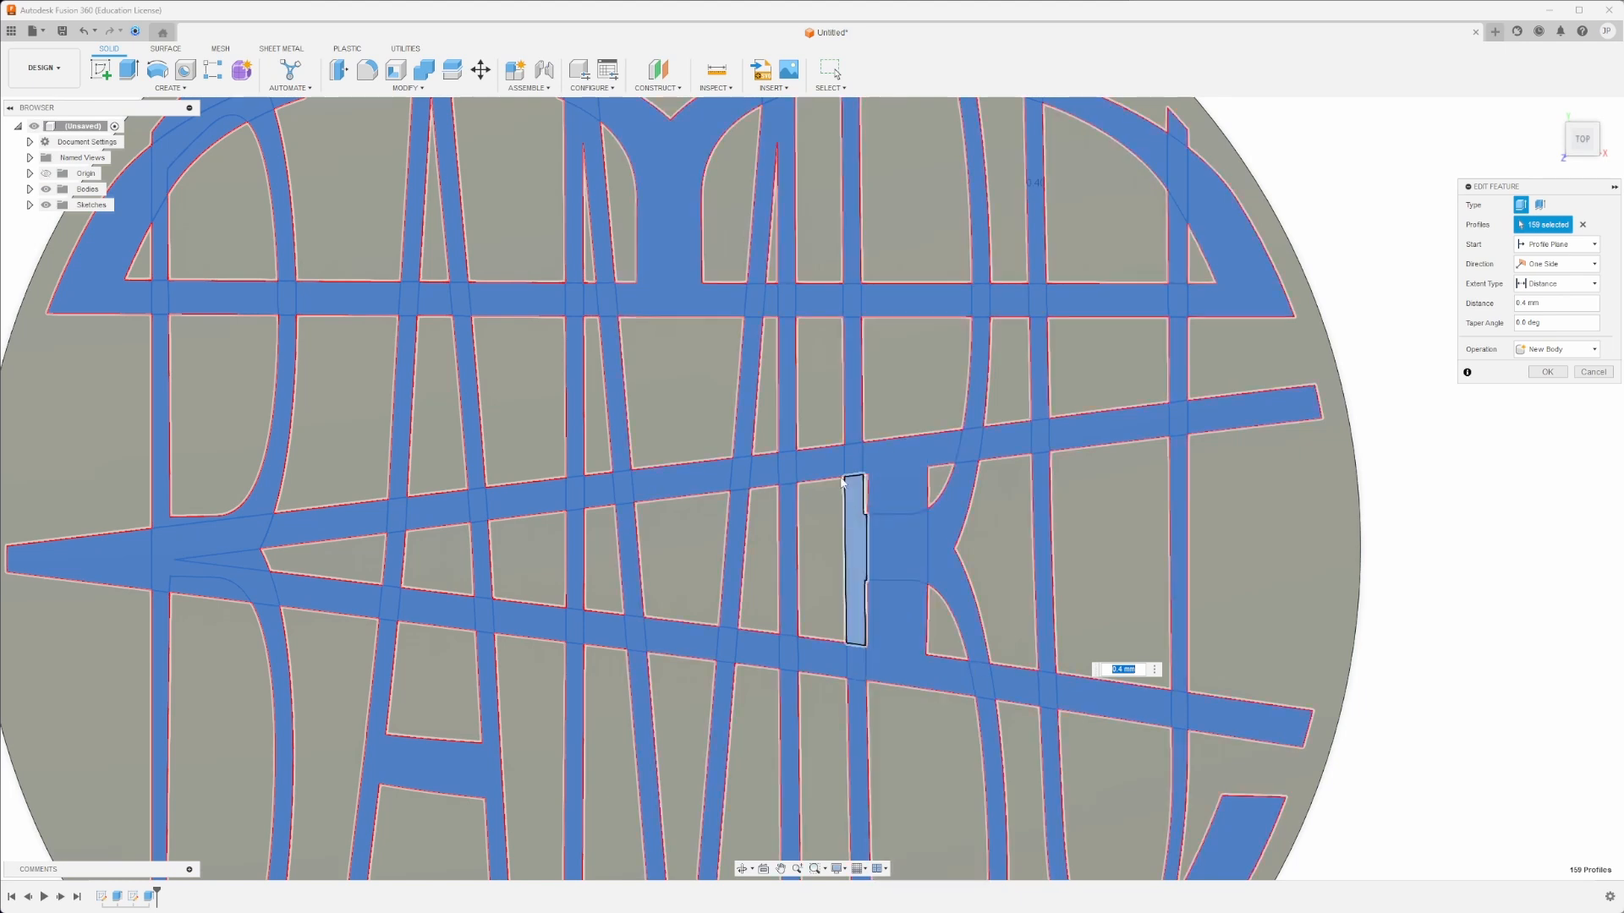
scroll(960, 698, up, 8)
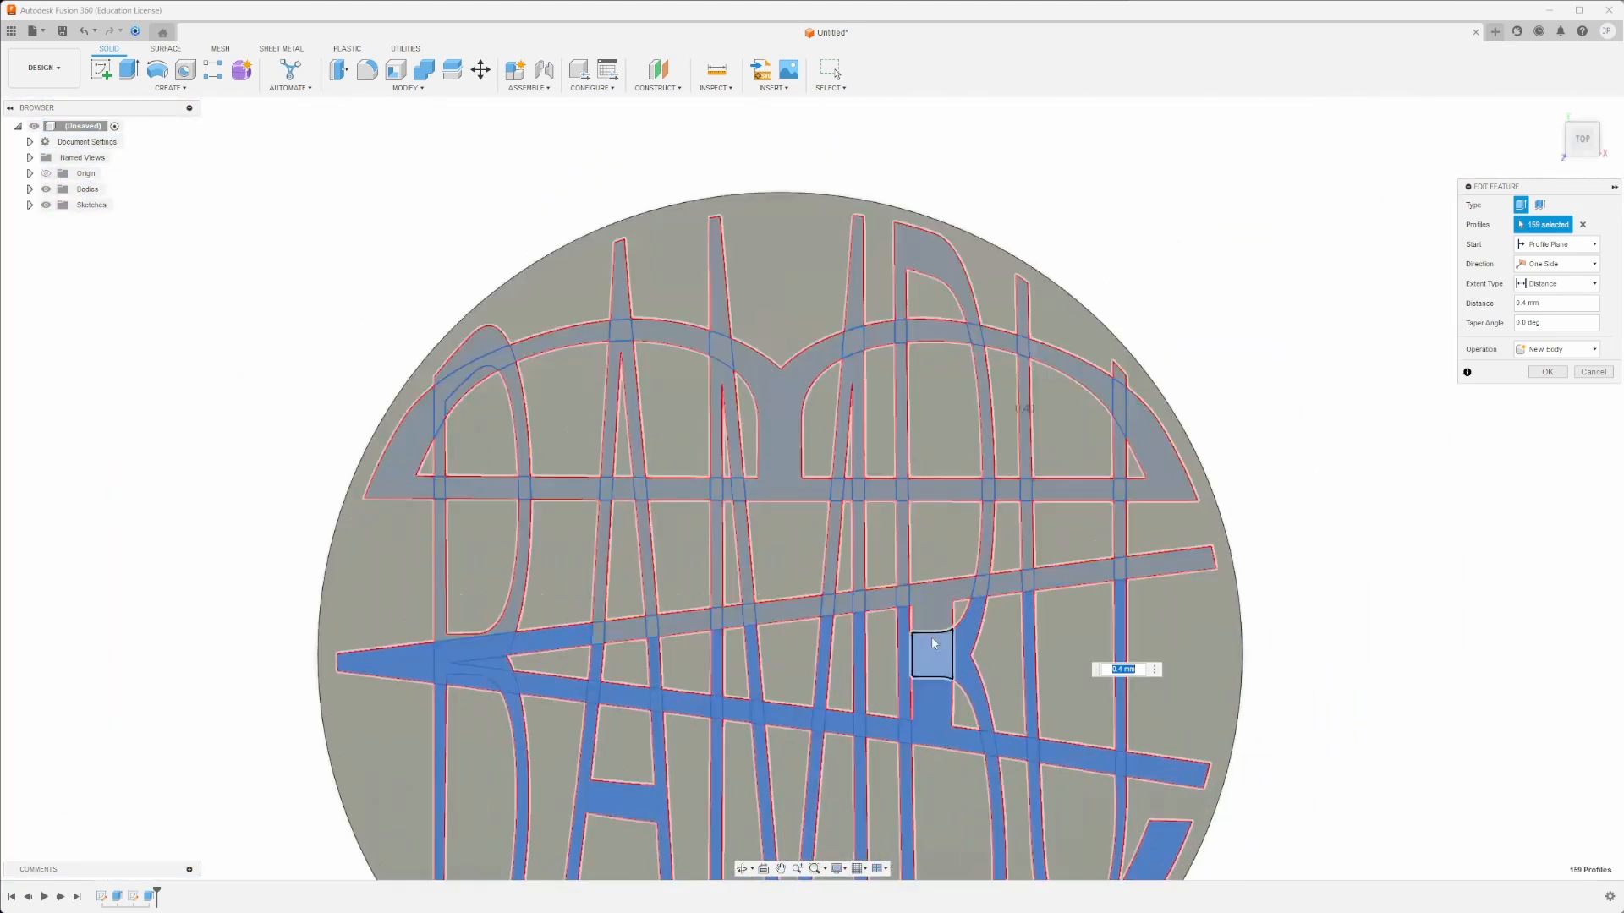
scroll(920, 753, up, 2)
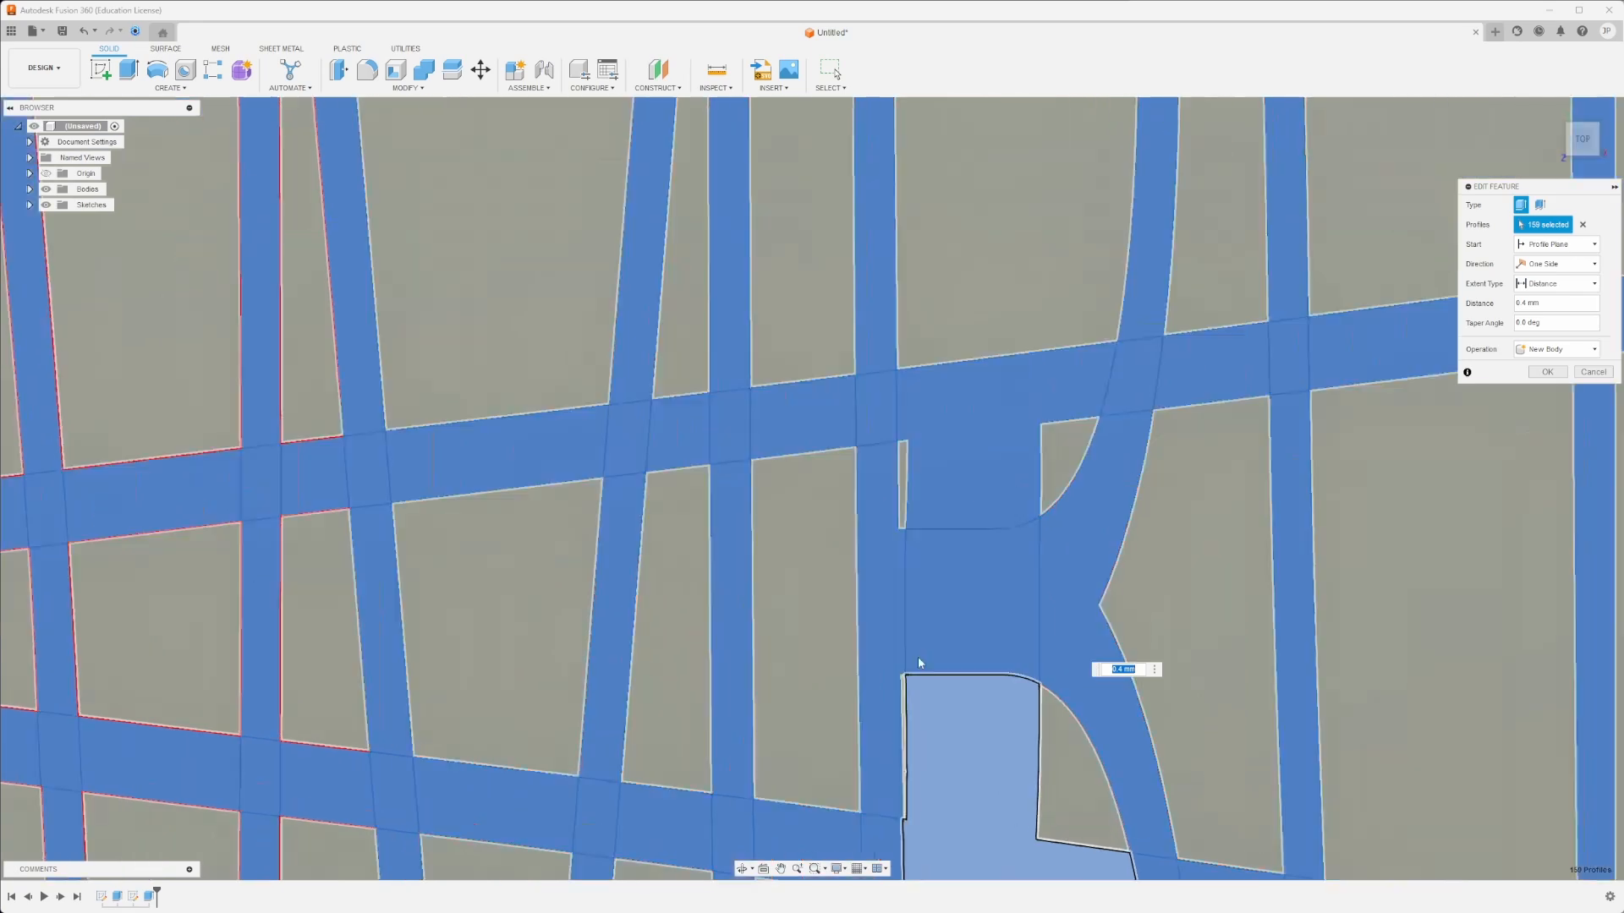
scroll(1072, 672, down, 2)
scroll(1072, 672, down, 6)
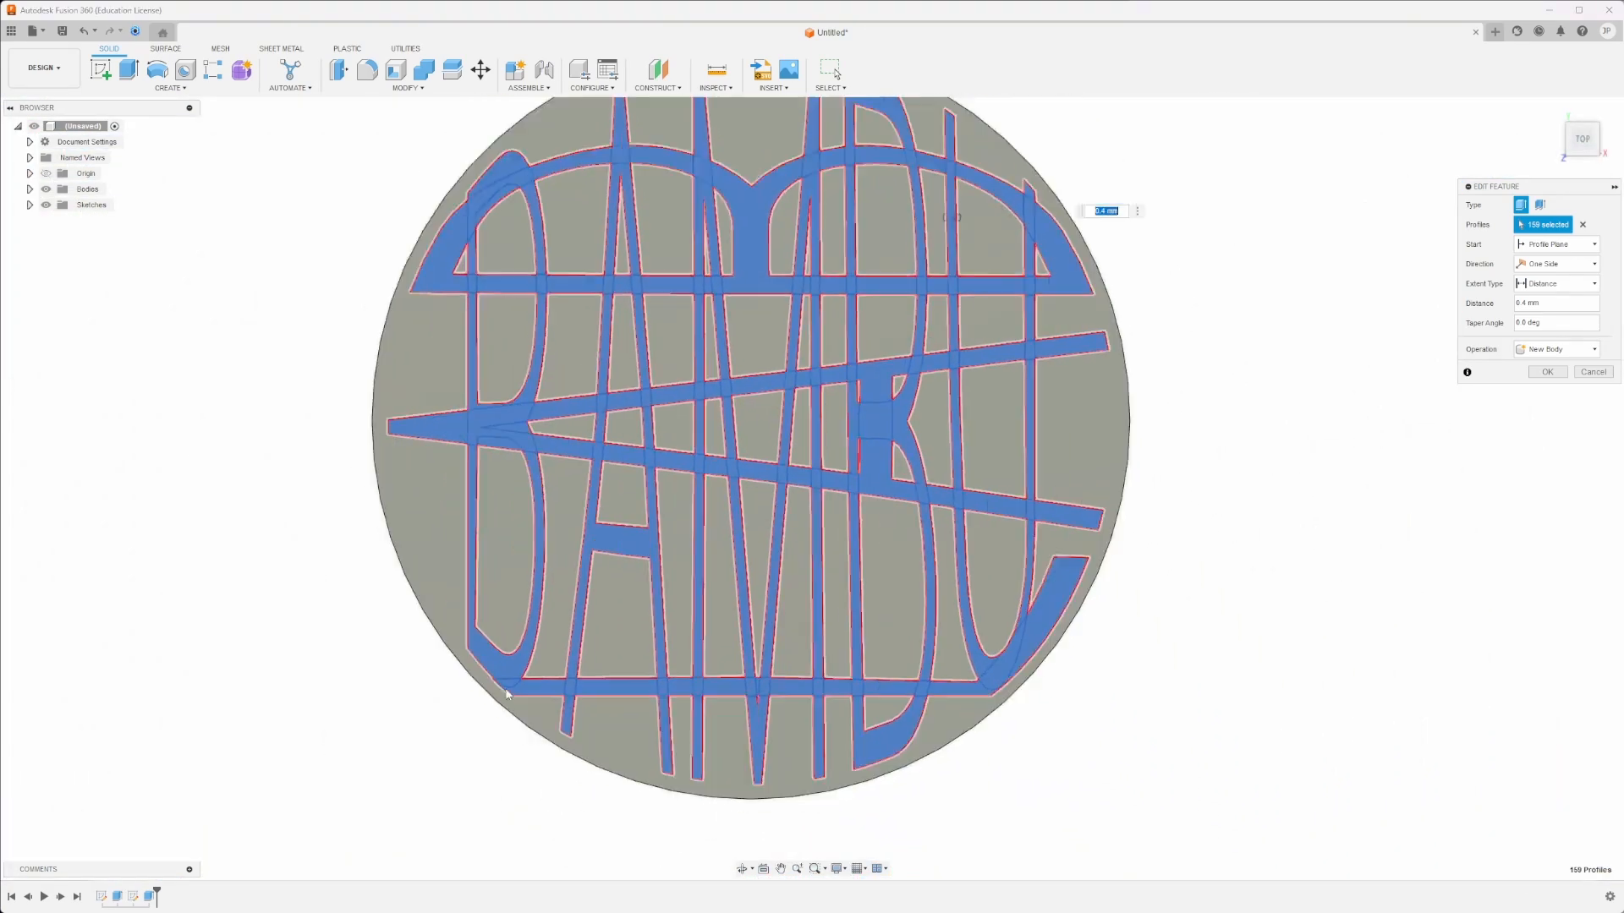
scroll(804, 746, up, 10)
scroll(624, 754, down, 10)
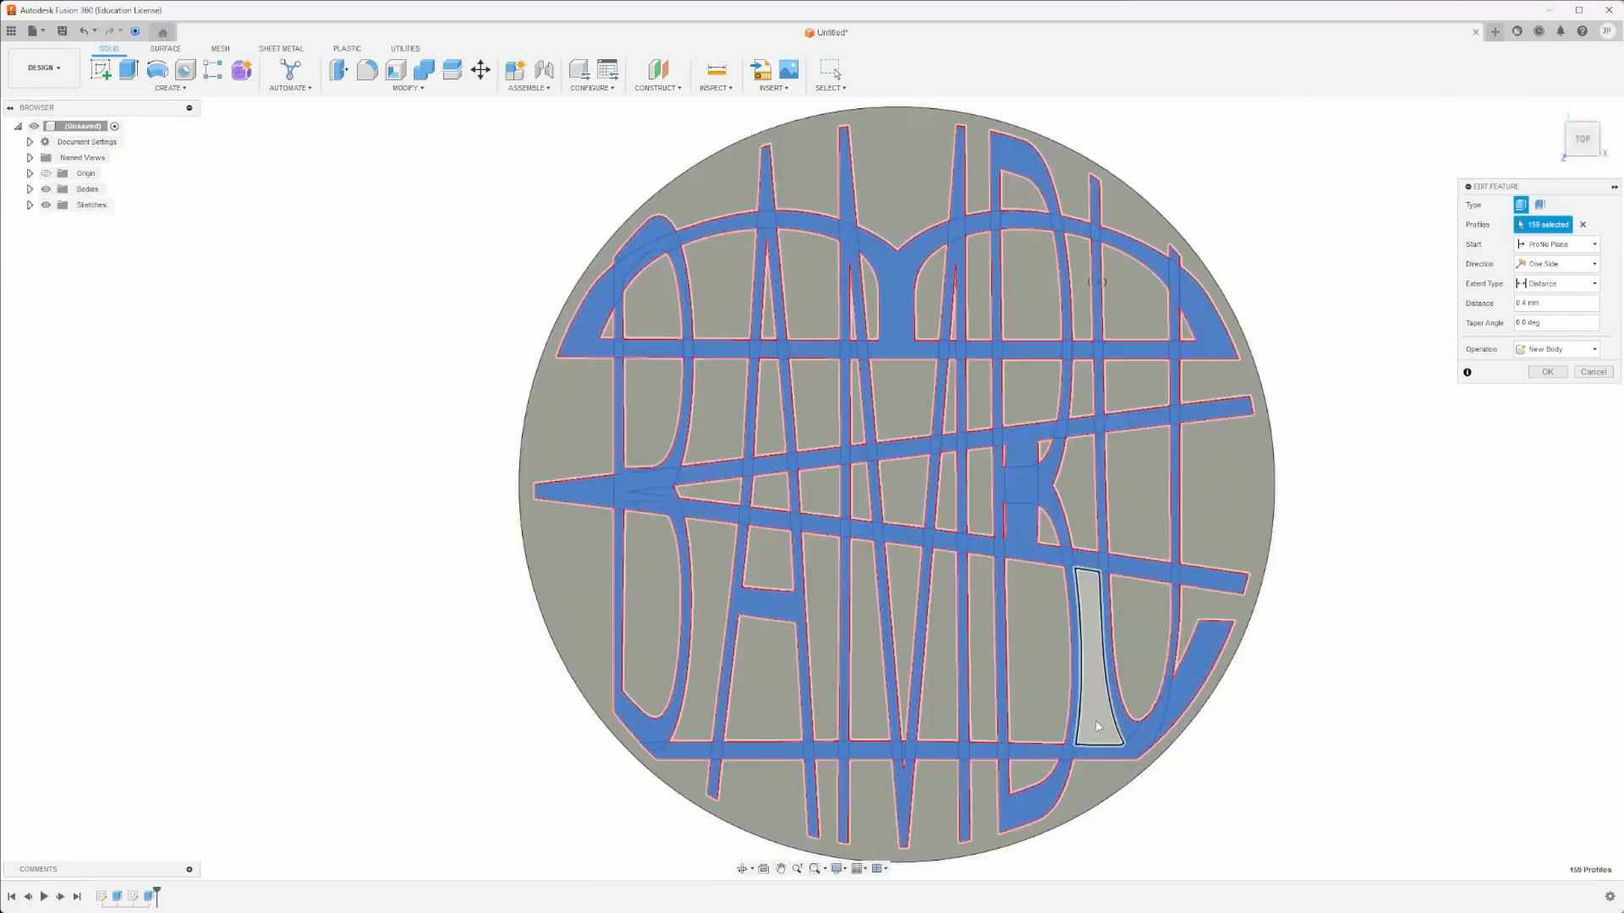
click(1547, 373)
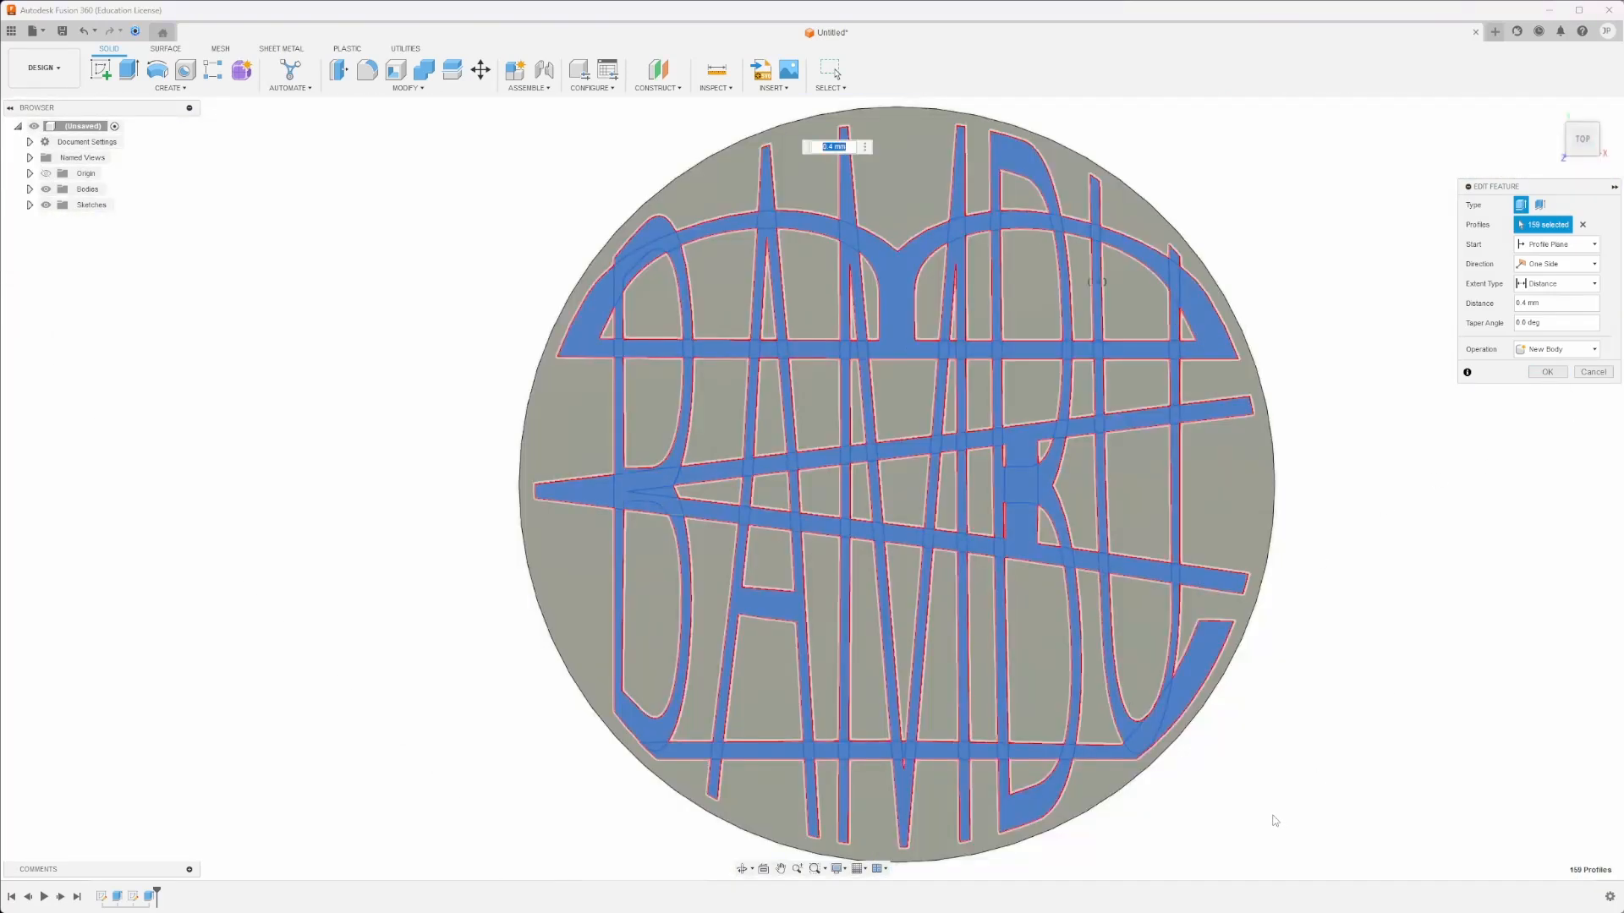
Preview the disc in the Shaded visual style, and restore Shaded with Visible Edges Only.
shift+middle_drag(1284, 783, 1097, 677)
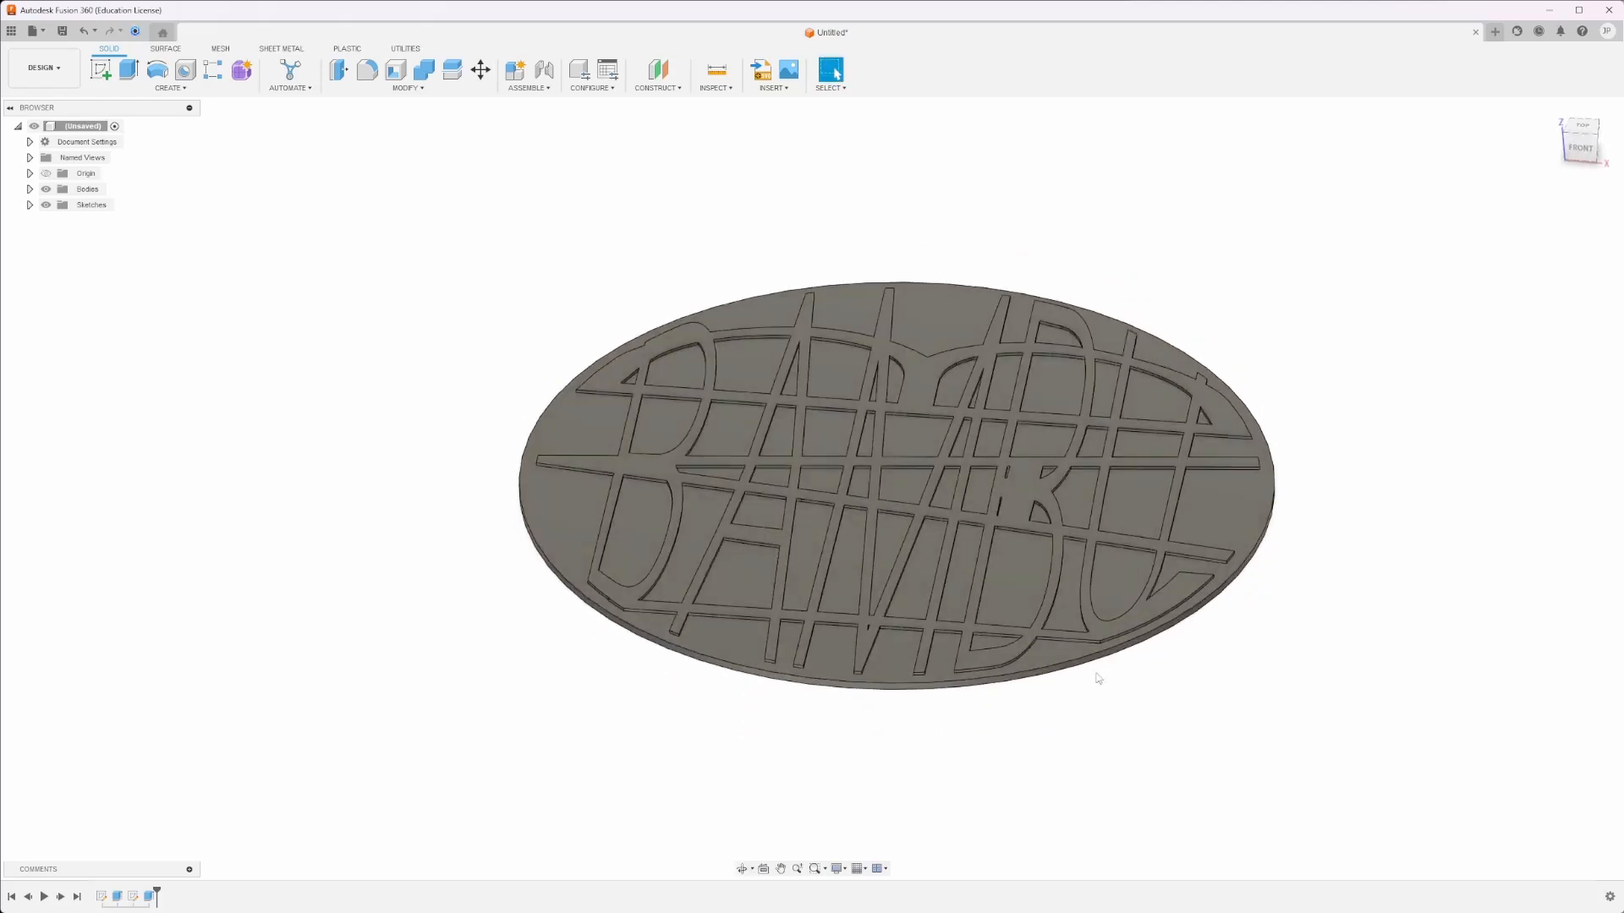
click(839, 869)
mouse_move(874, 776)
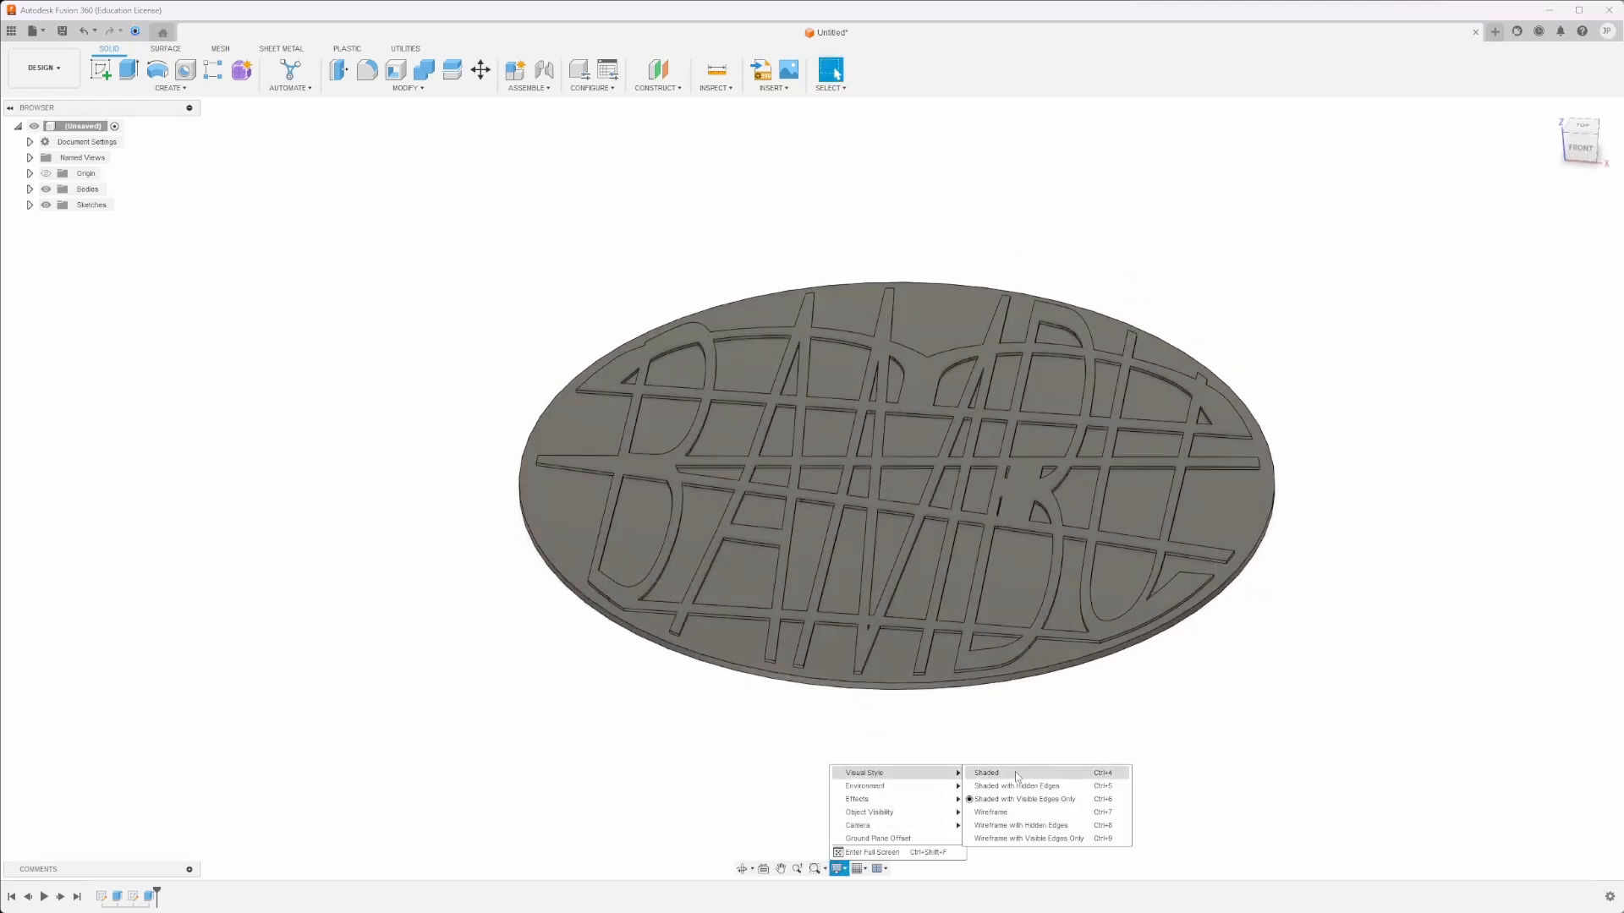
click(1114, 791)
shift+middle_drag(1119, 732, 947, 786)
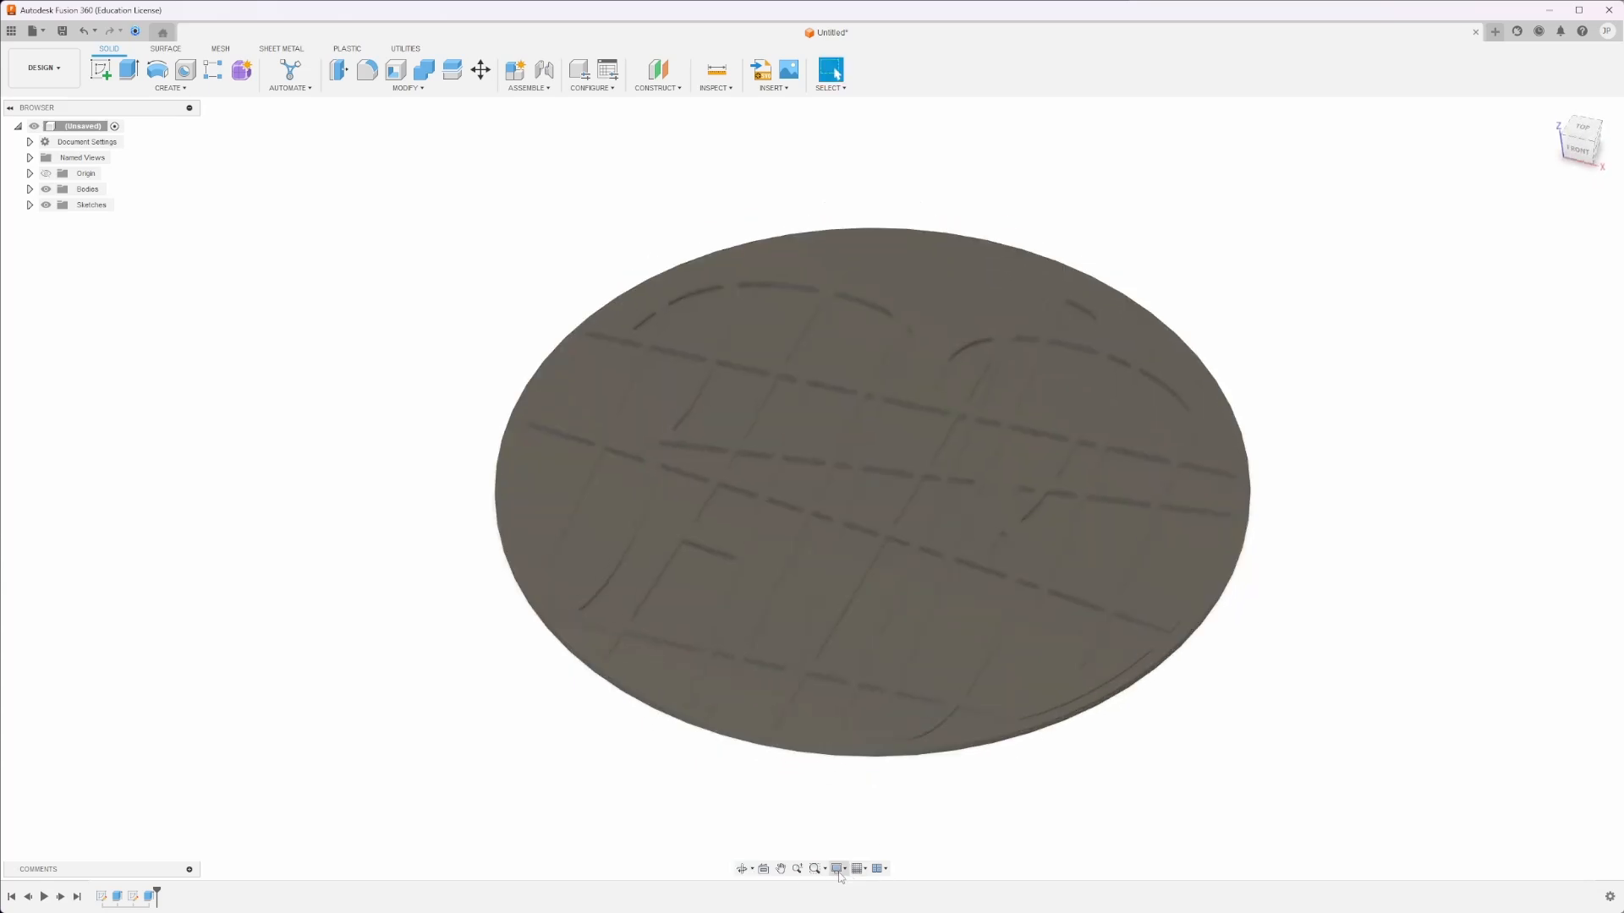
click(839, 873)
mouse_move(896, 773)
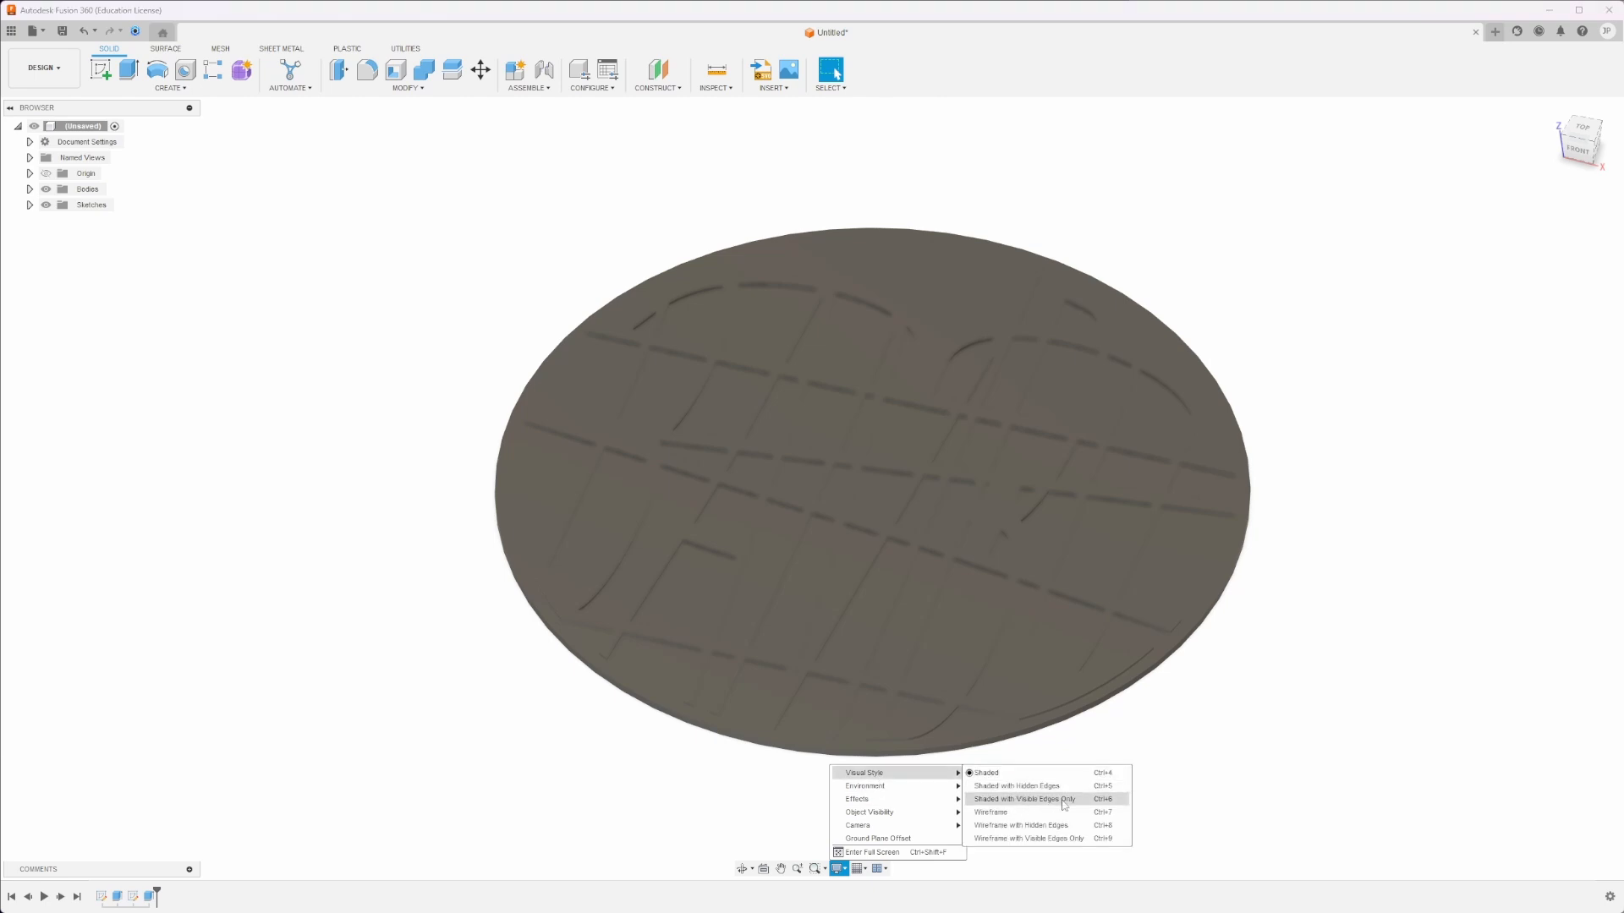
click(1061, 801)
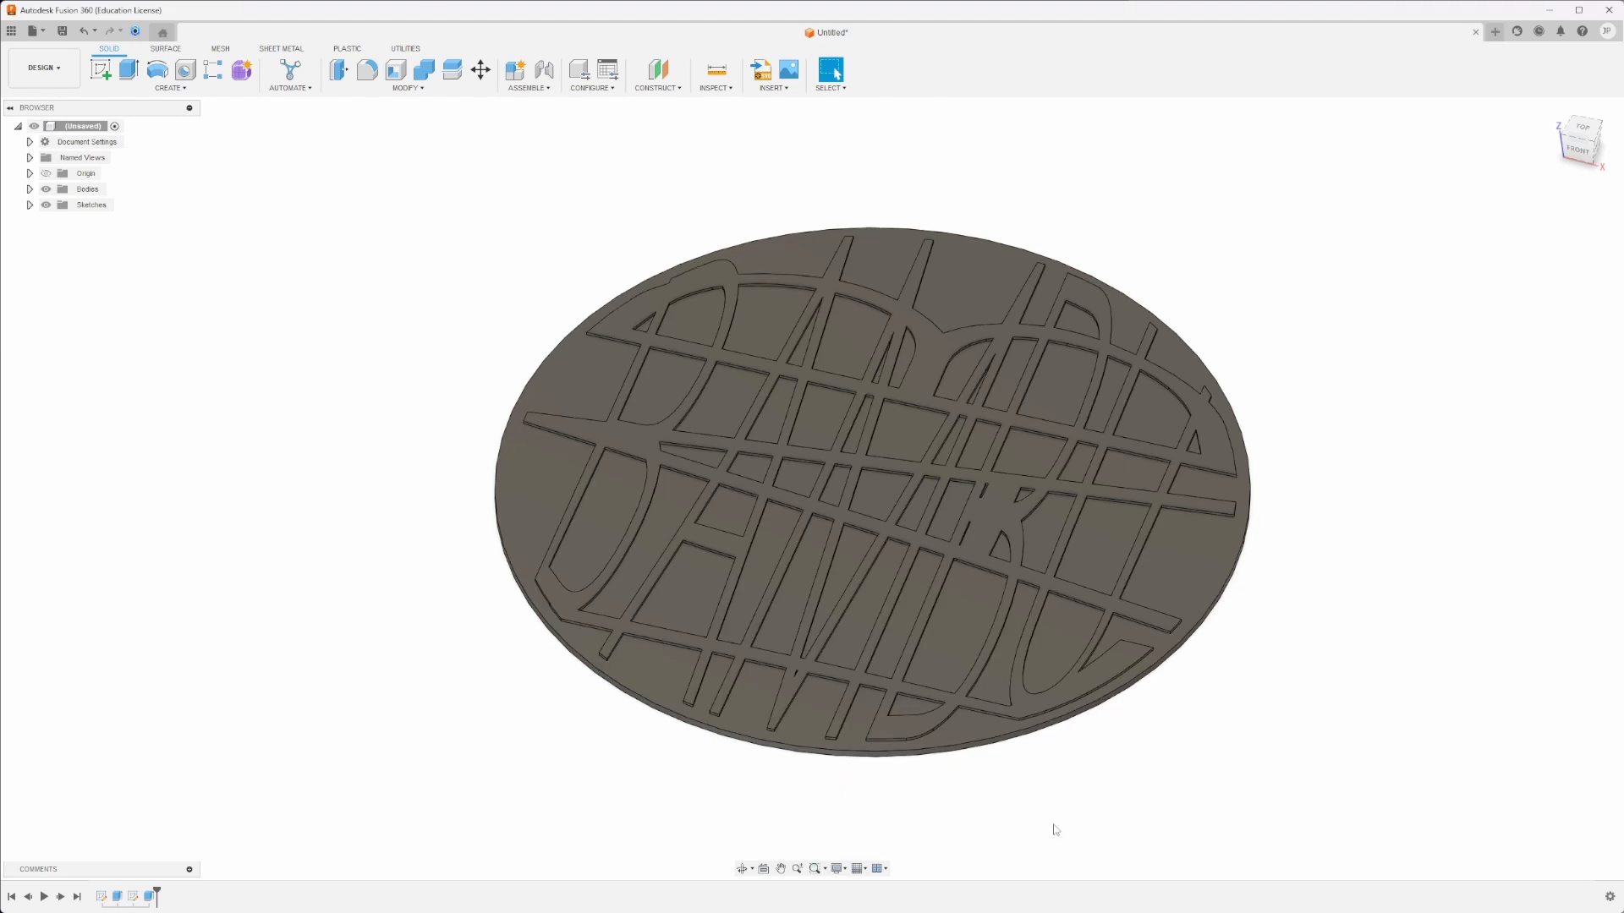
mouse_move(933, 598)
middle_down()
mouse_move(966, 636)
mouse_move(884, 635)
middle_up()
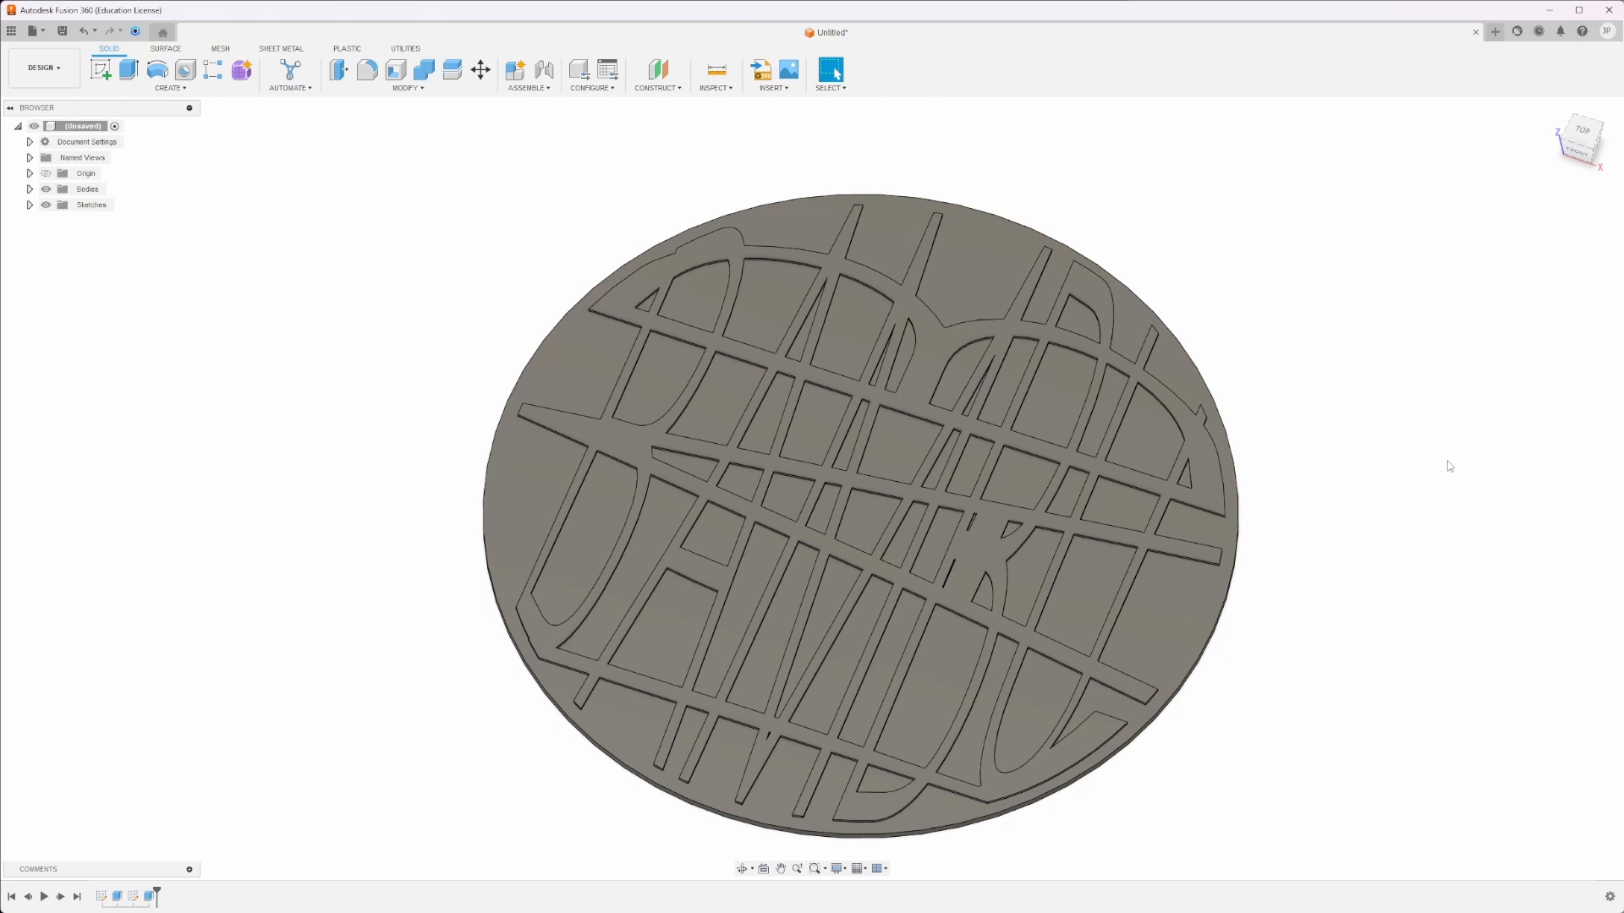
Search the appearance library for "black plastic" and apply Plastic - Matte (Black) to the raised logo body.
key(a)
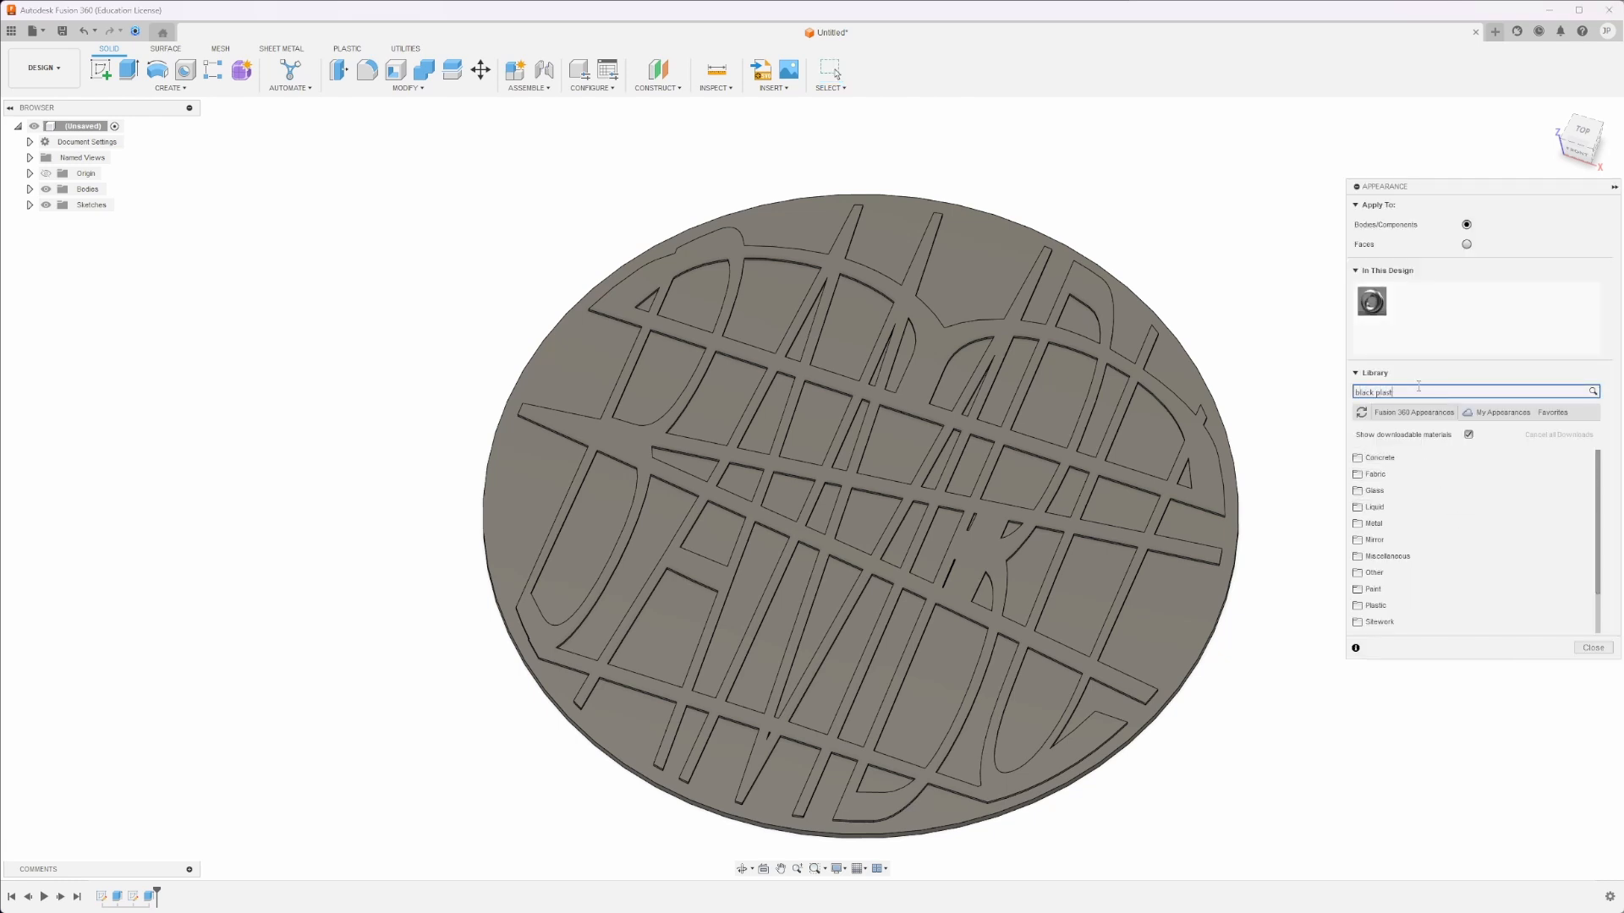
key(Return)
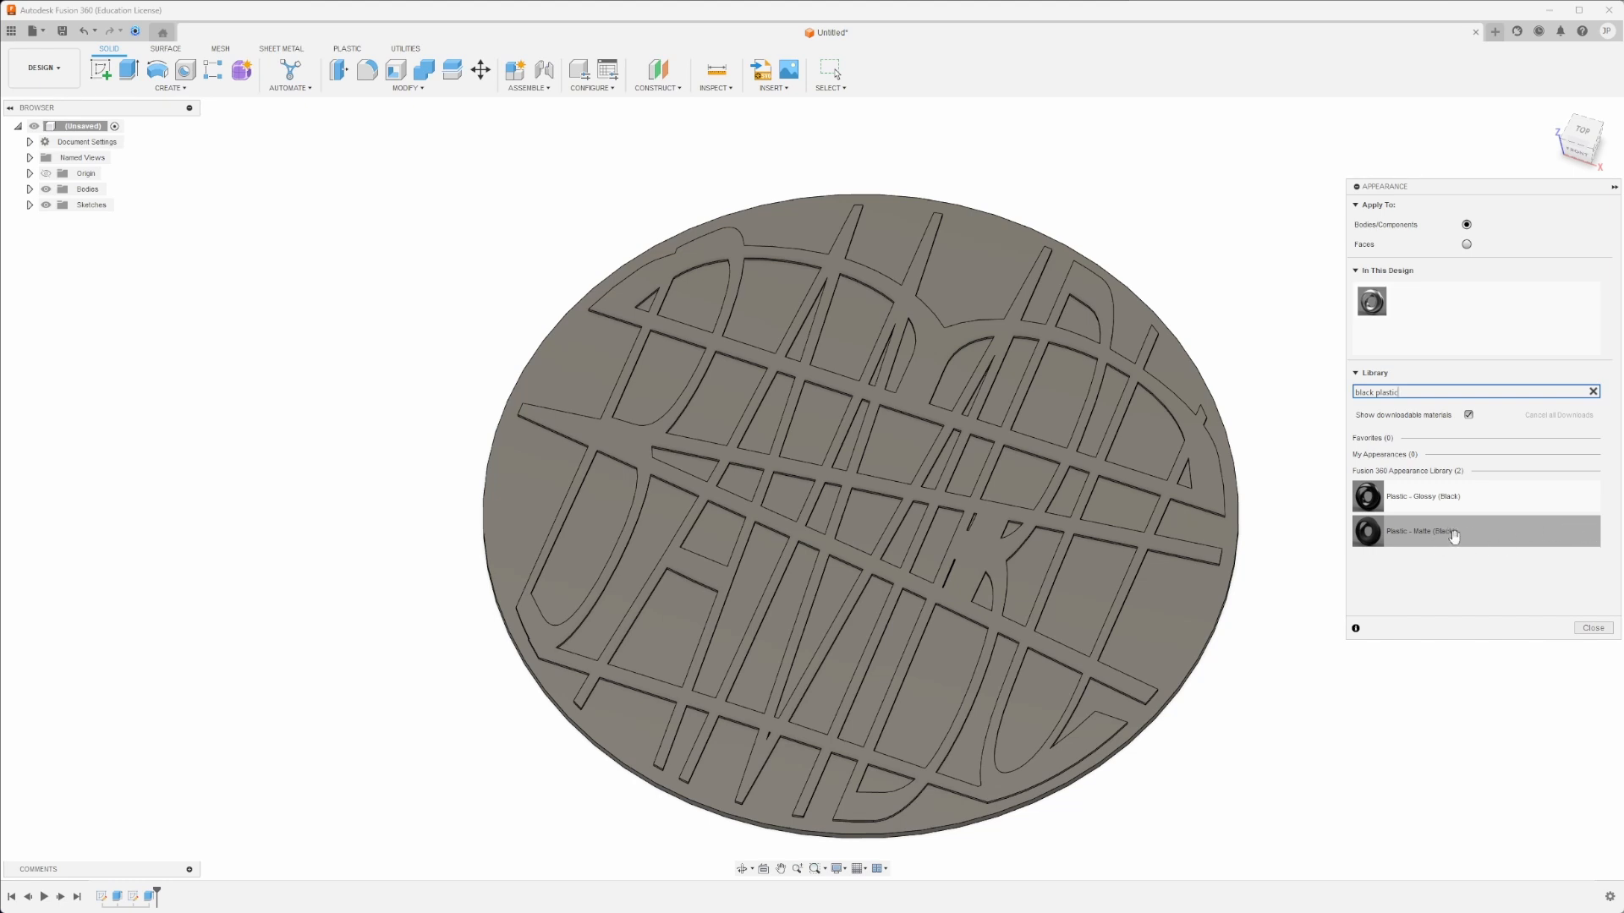
drag(1453, 535, 1100, 292)
Duplicate the Plastic - Matte (Black) appearance in this design and change the copy's color to bright green.
right_click(1414, 310)
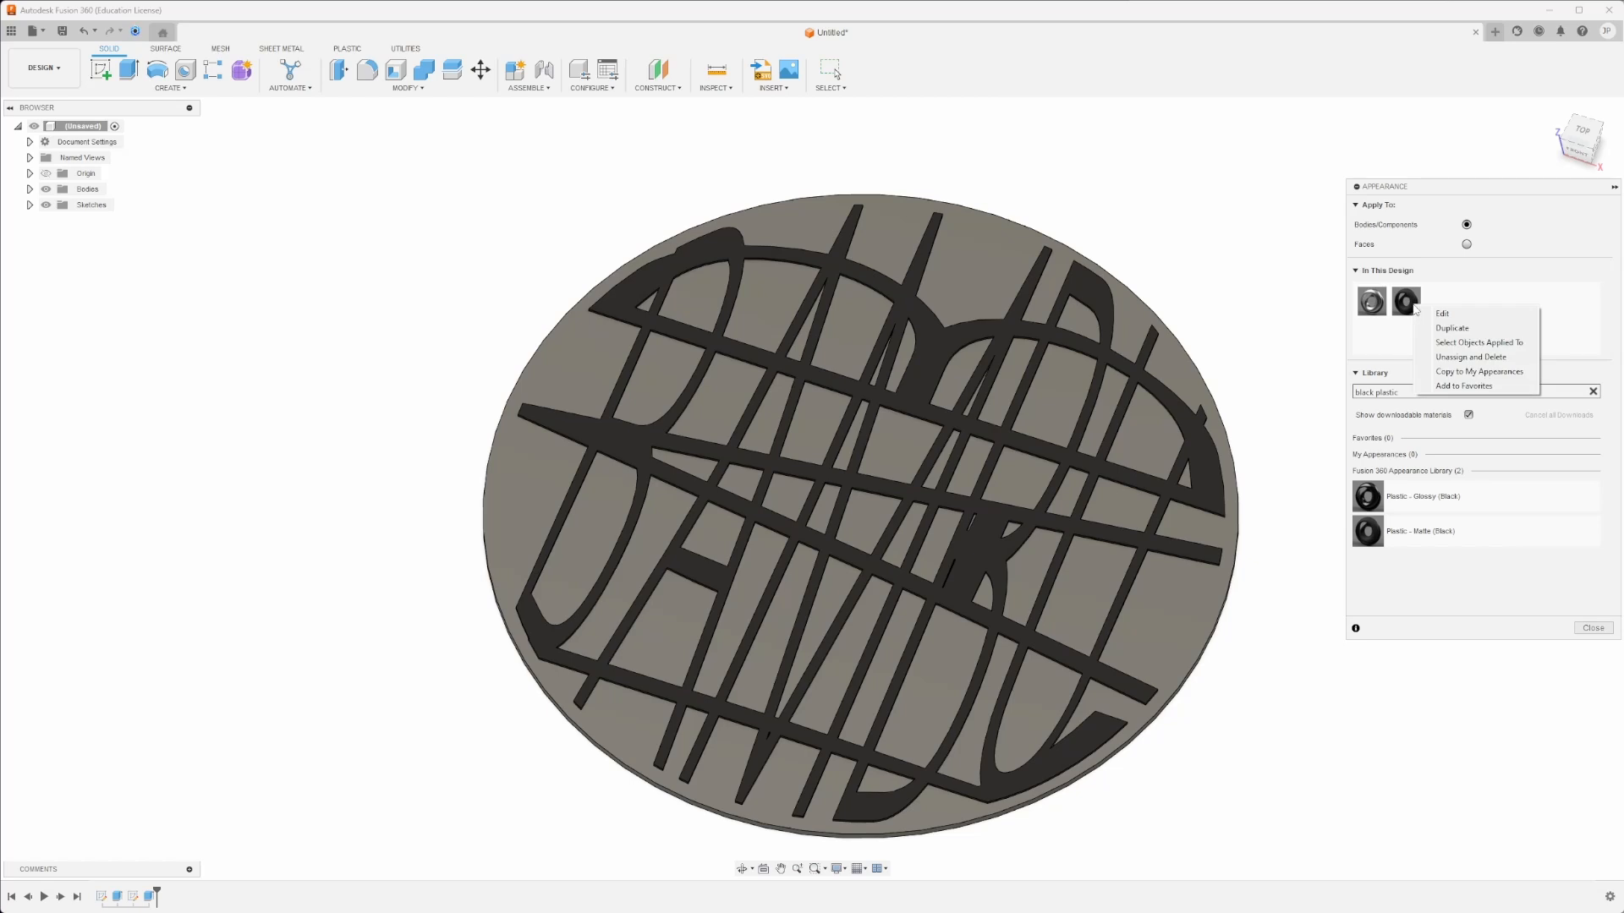
click(1461, 330)
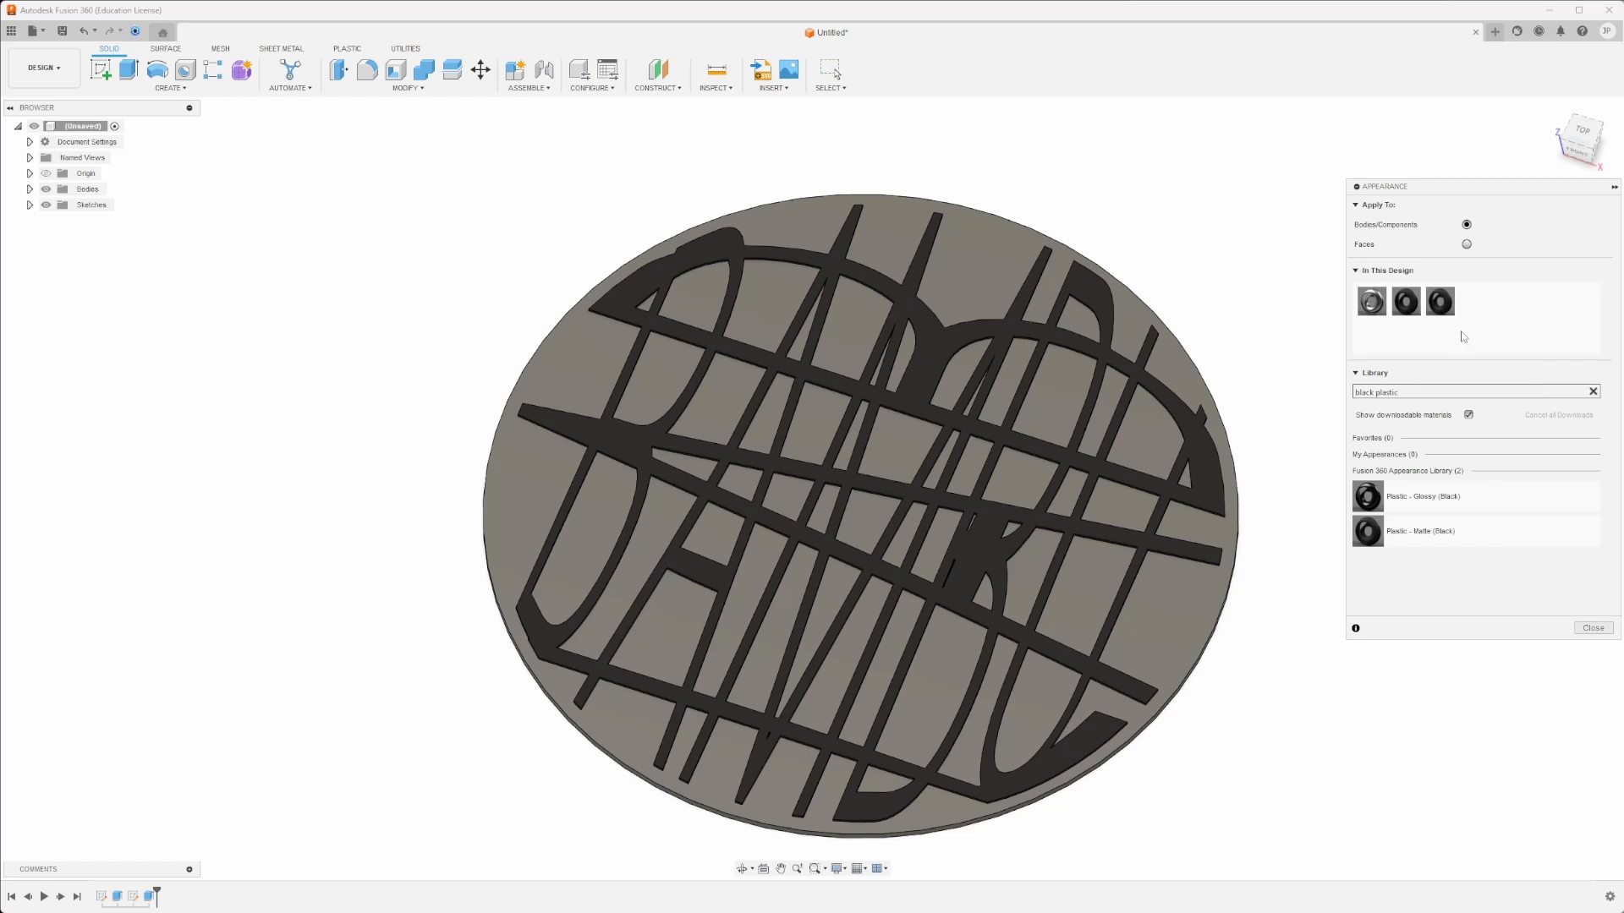
right_click(1447, 309)
click(1476, 316)
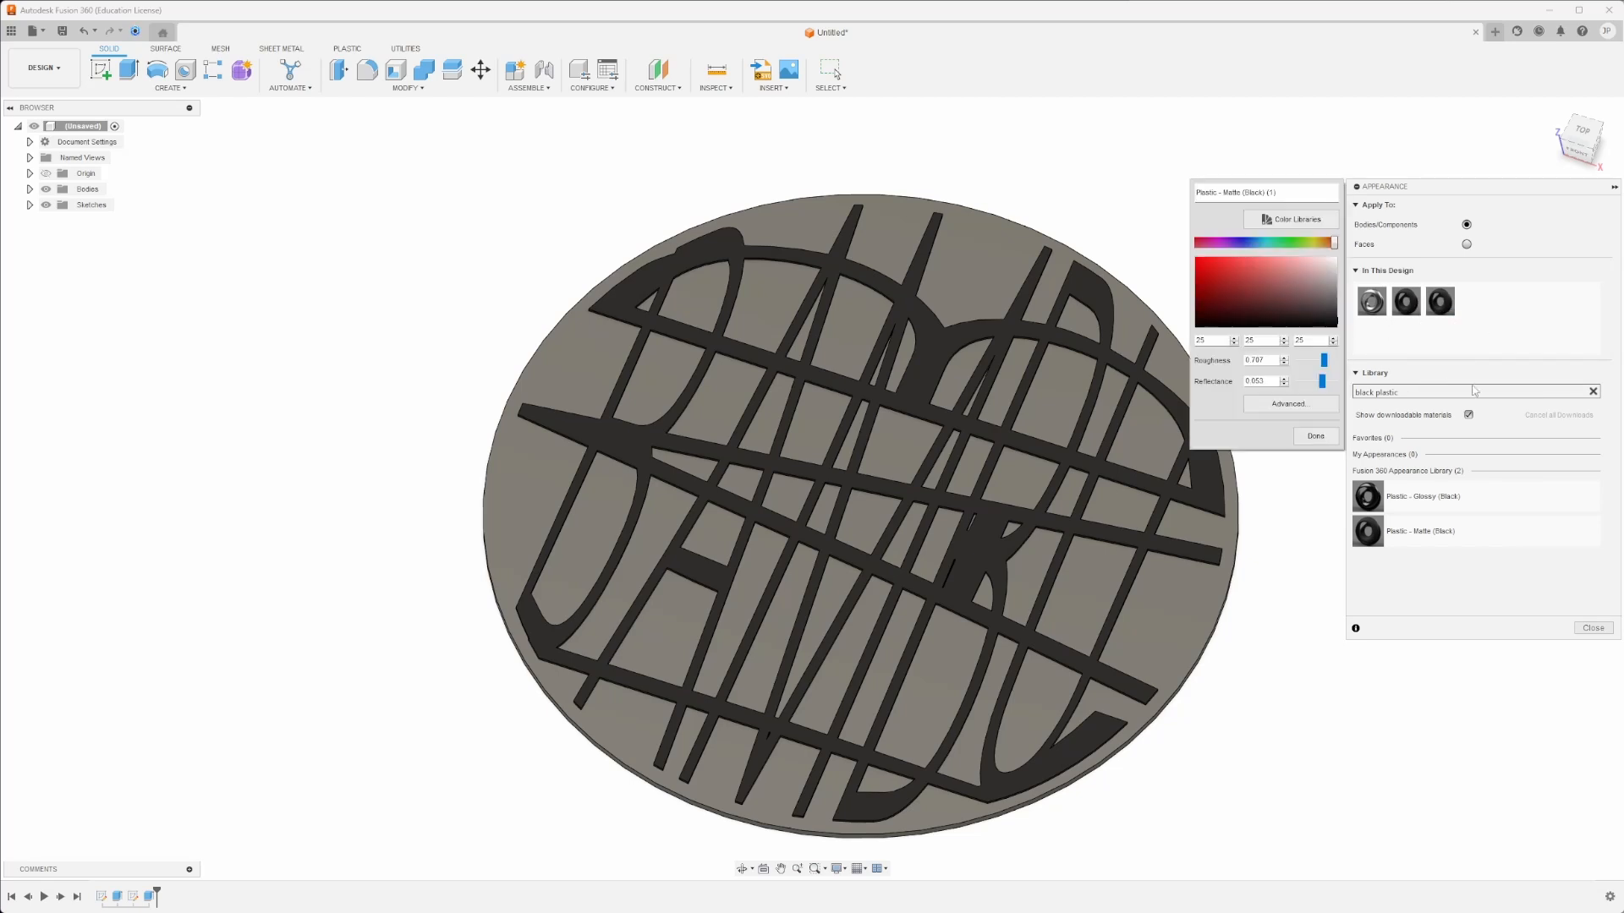
click(1290, 245)
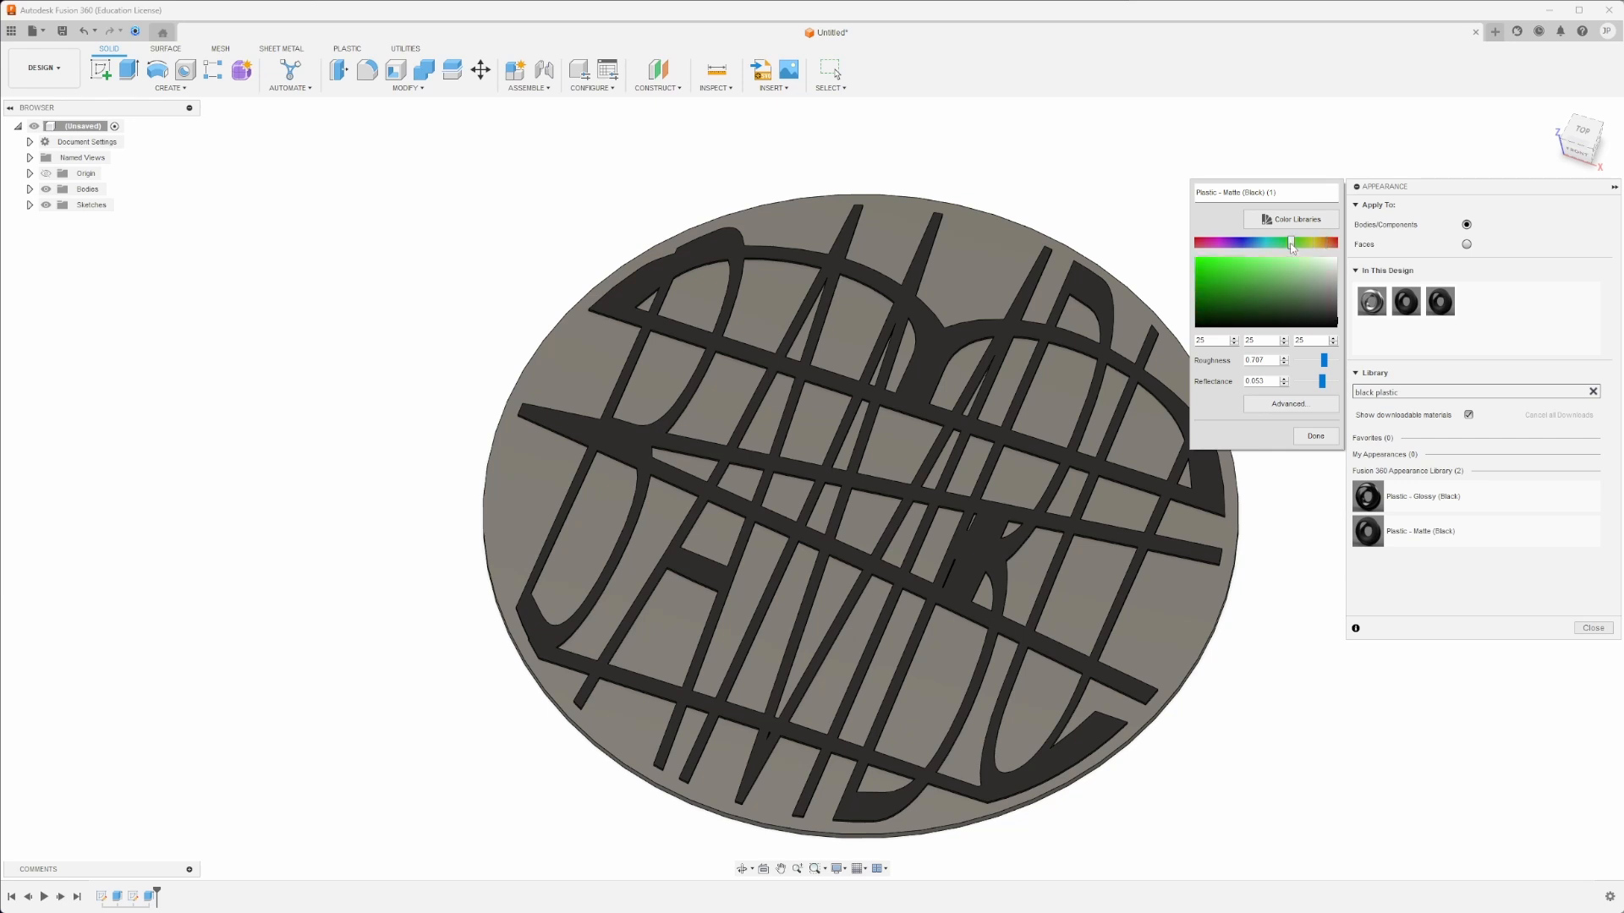
click(1316, 435)
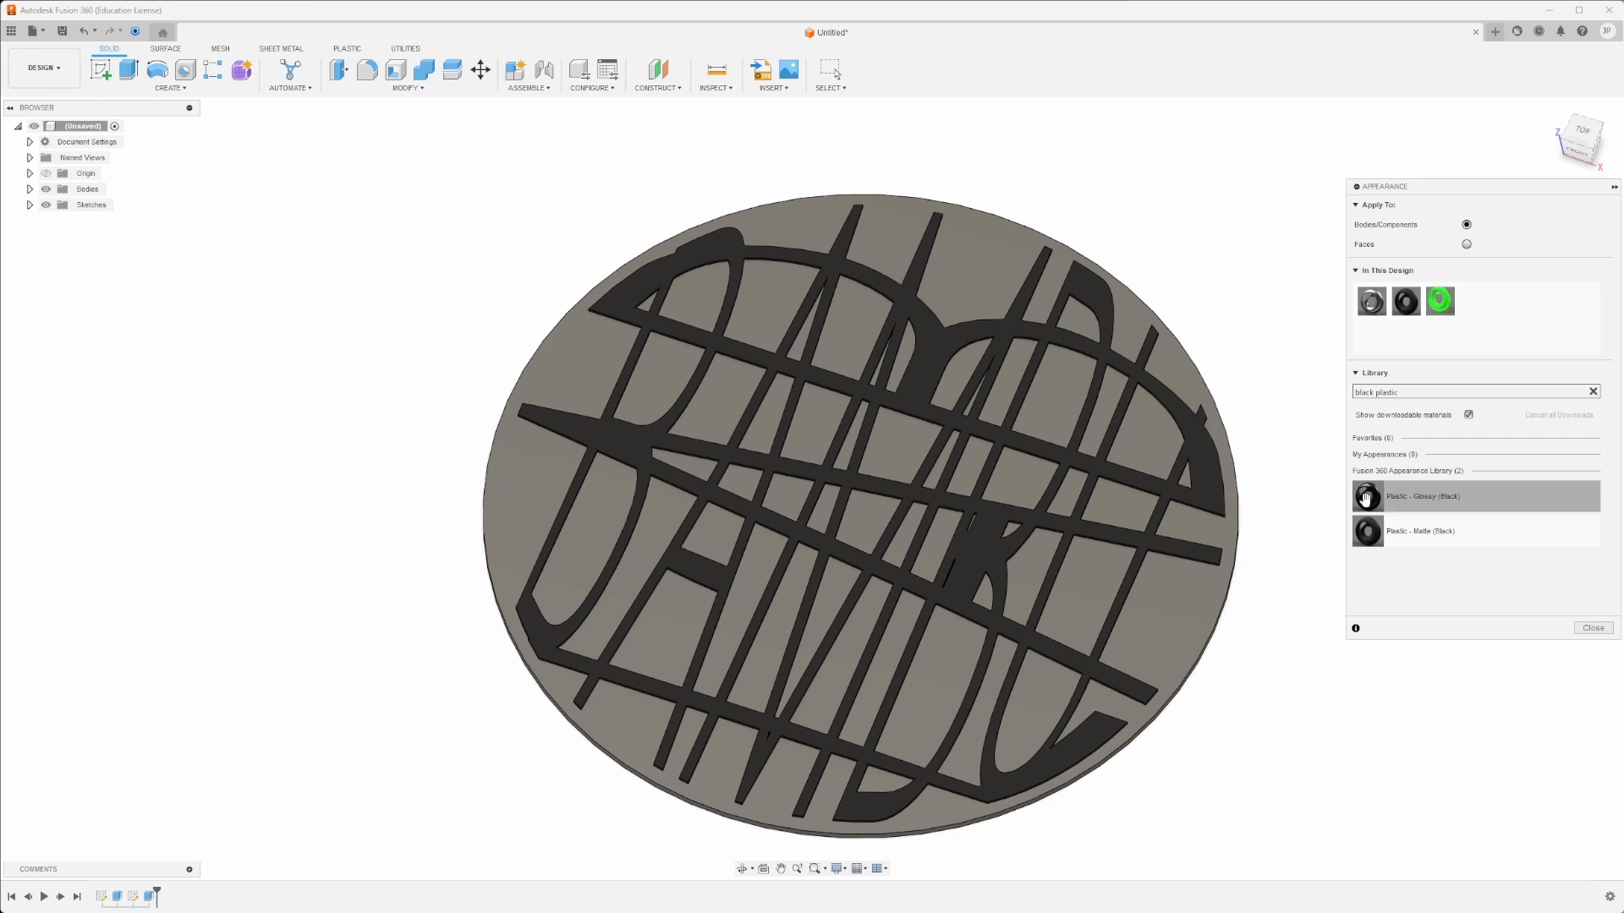
Apply the green matte plastic copy to the disc body and check the two-color result from several angles.
drag(1429, 307, 1051, 280)
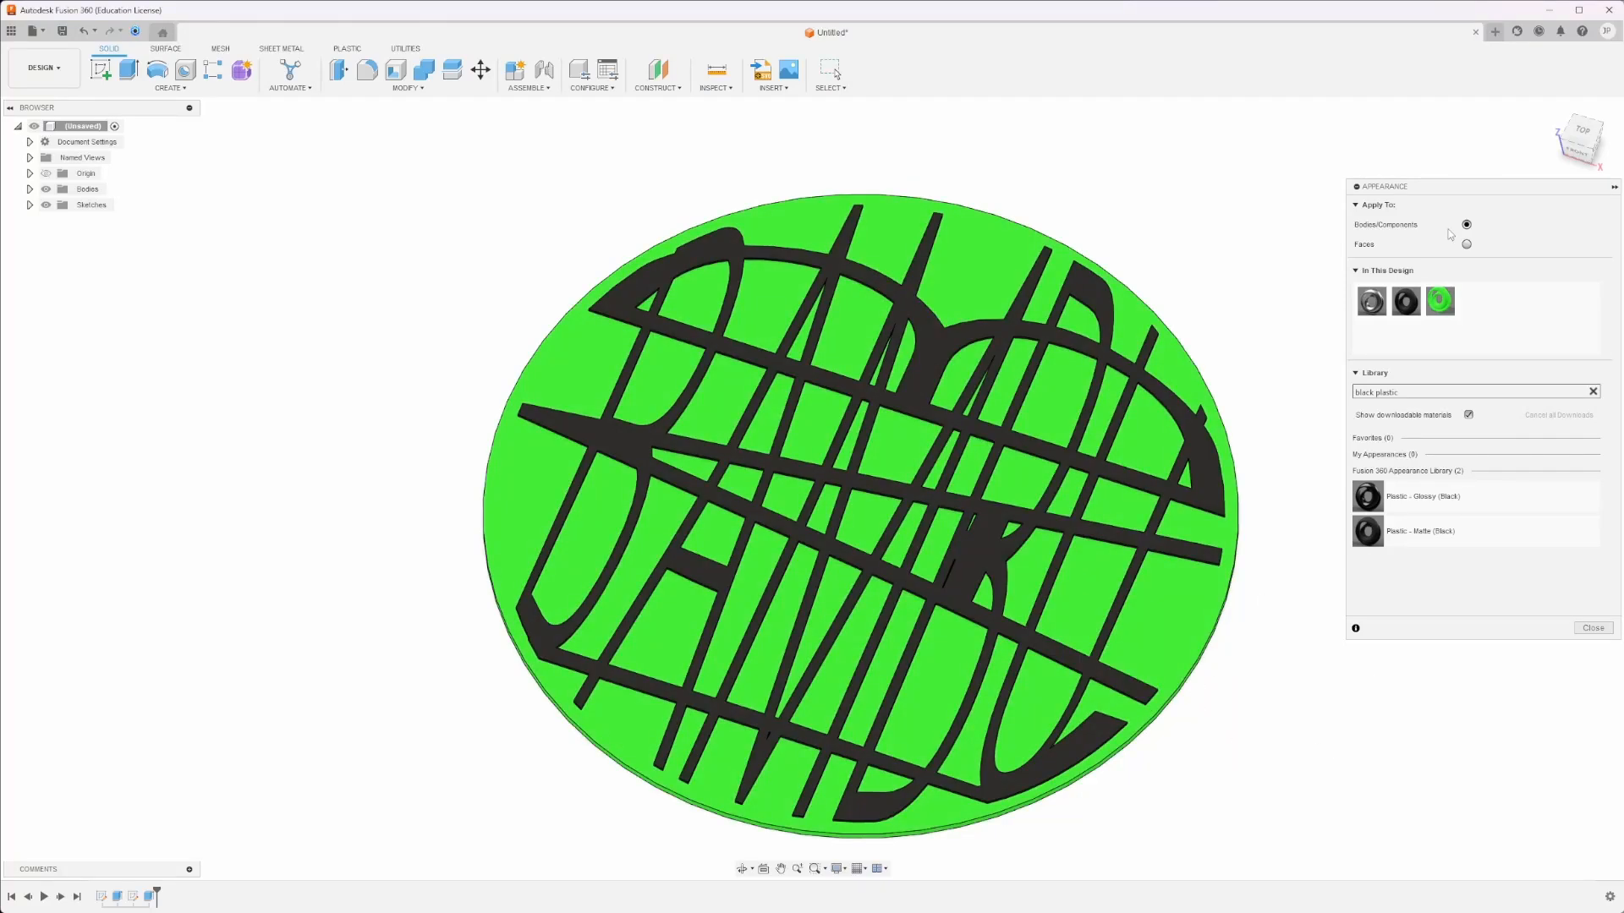
click(1580, 136)
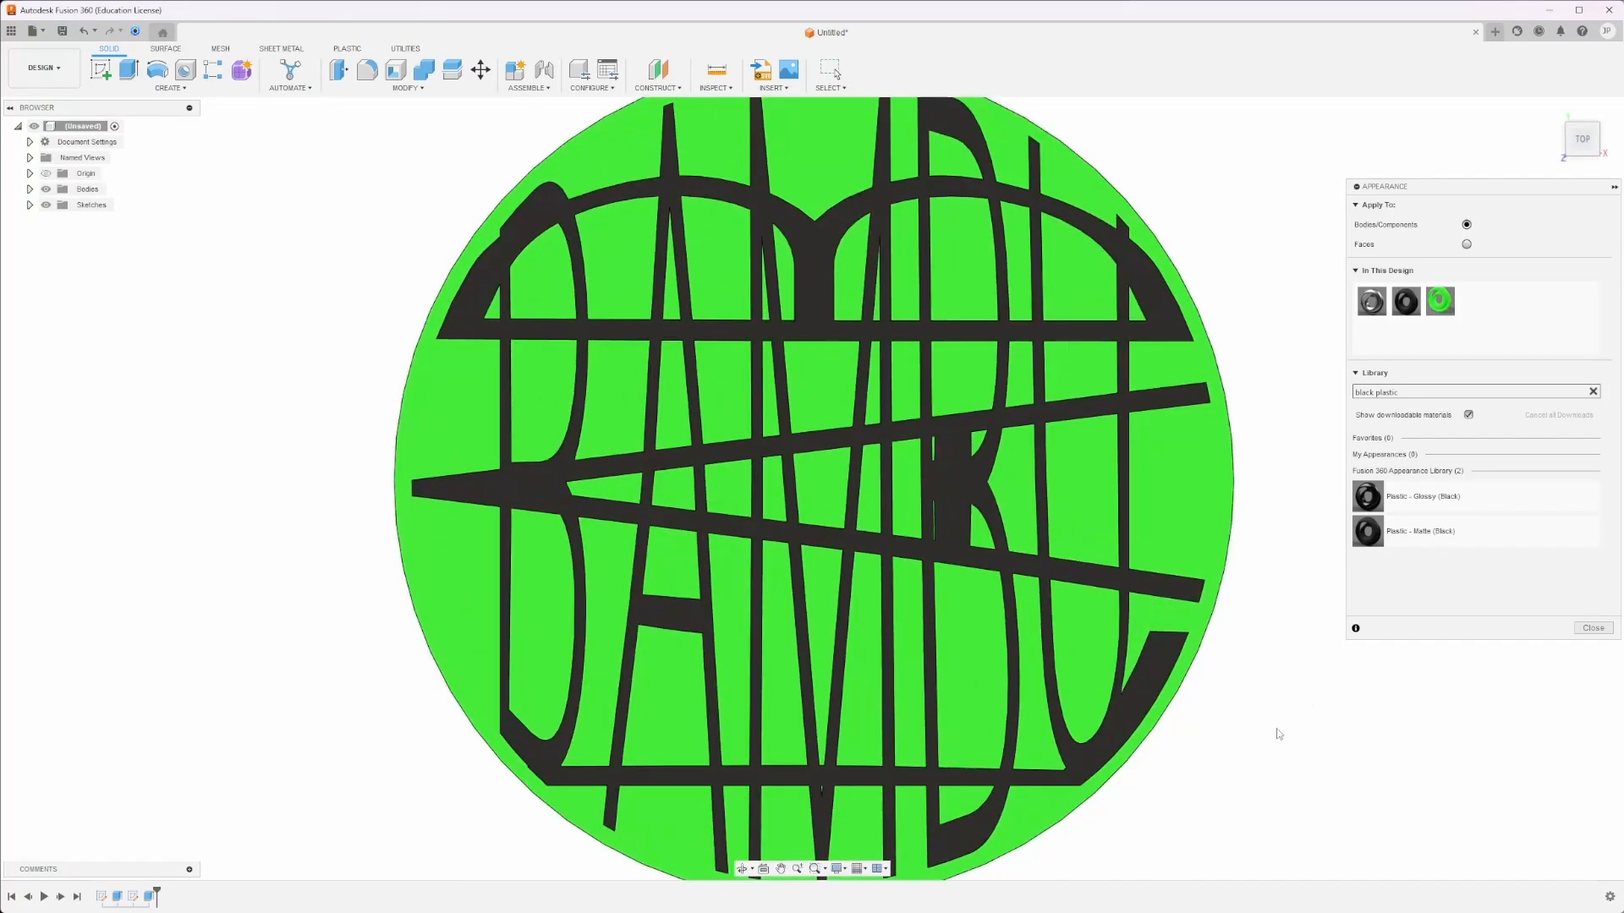
click(1594, 628)
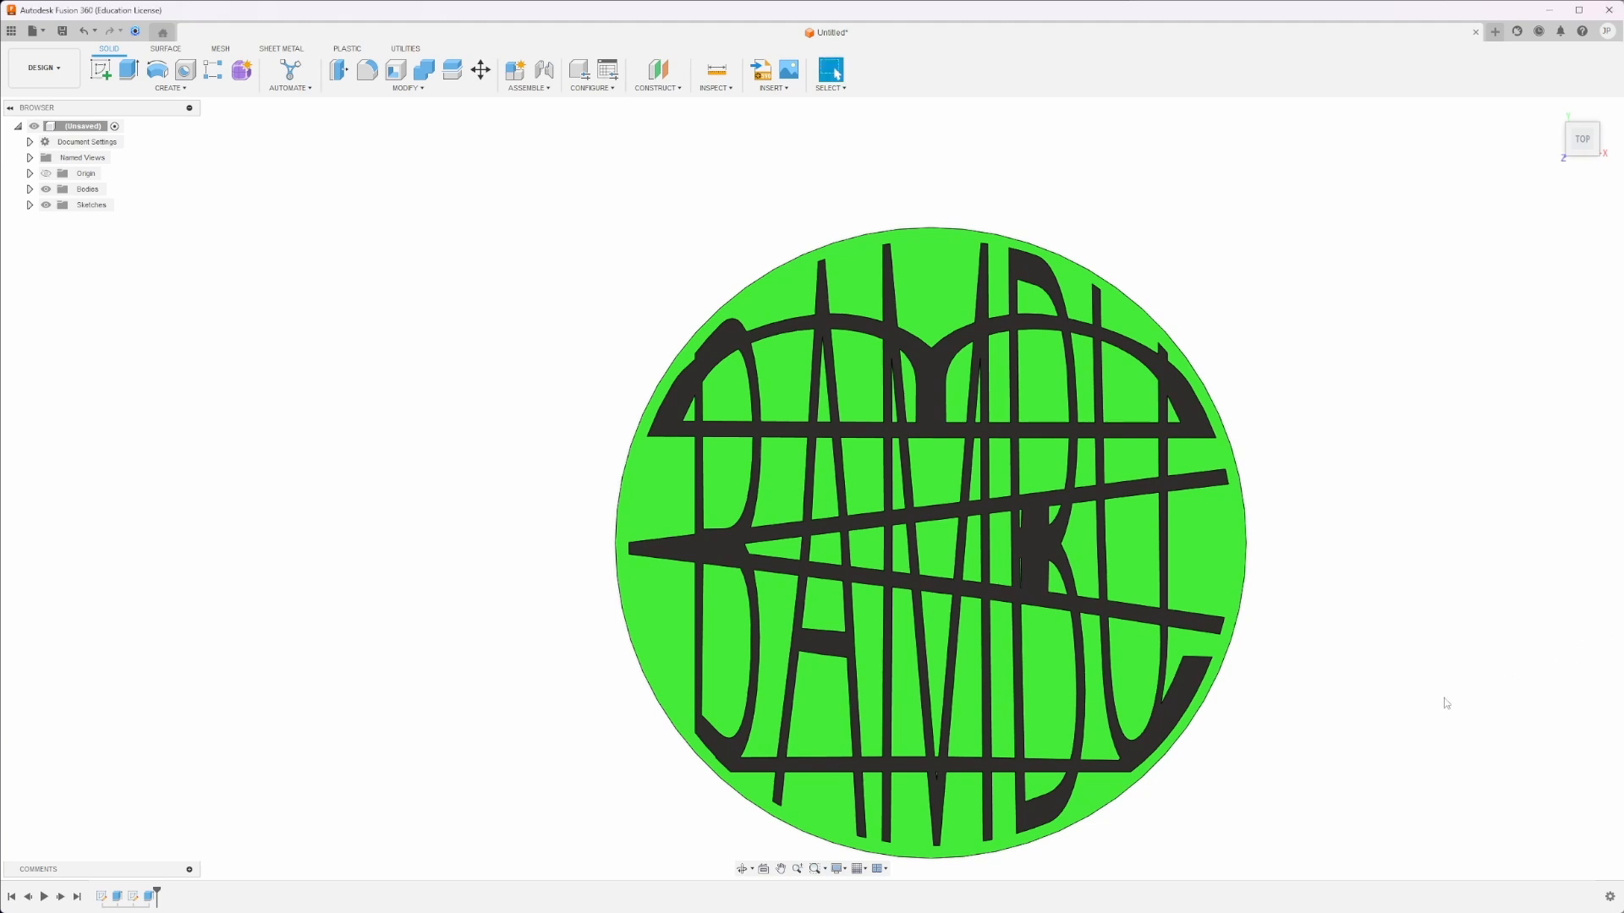
middle_drag(1435, 724, 1380, 673)
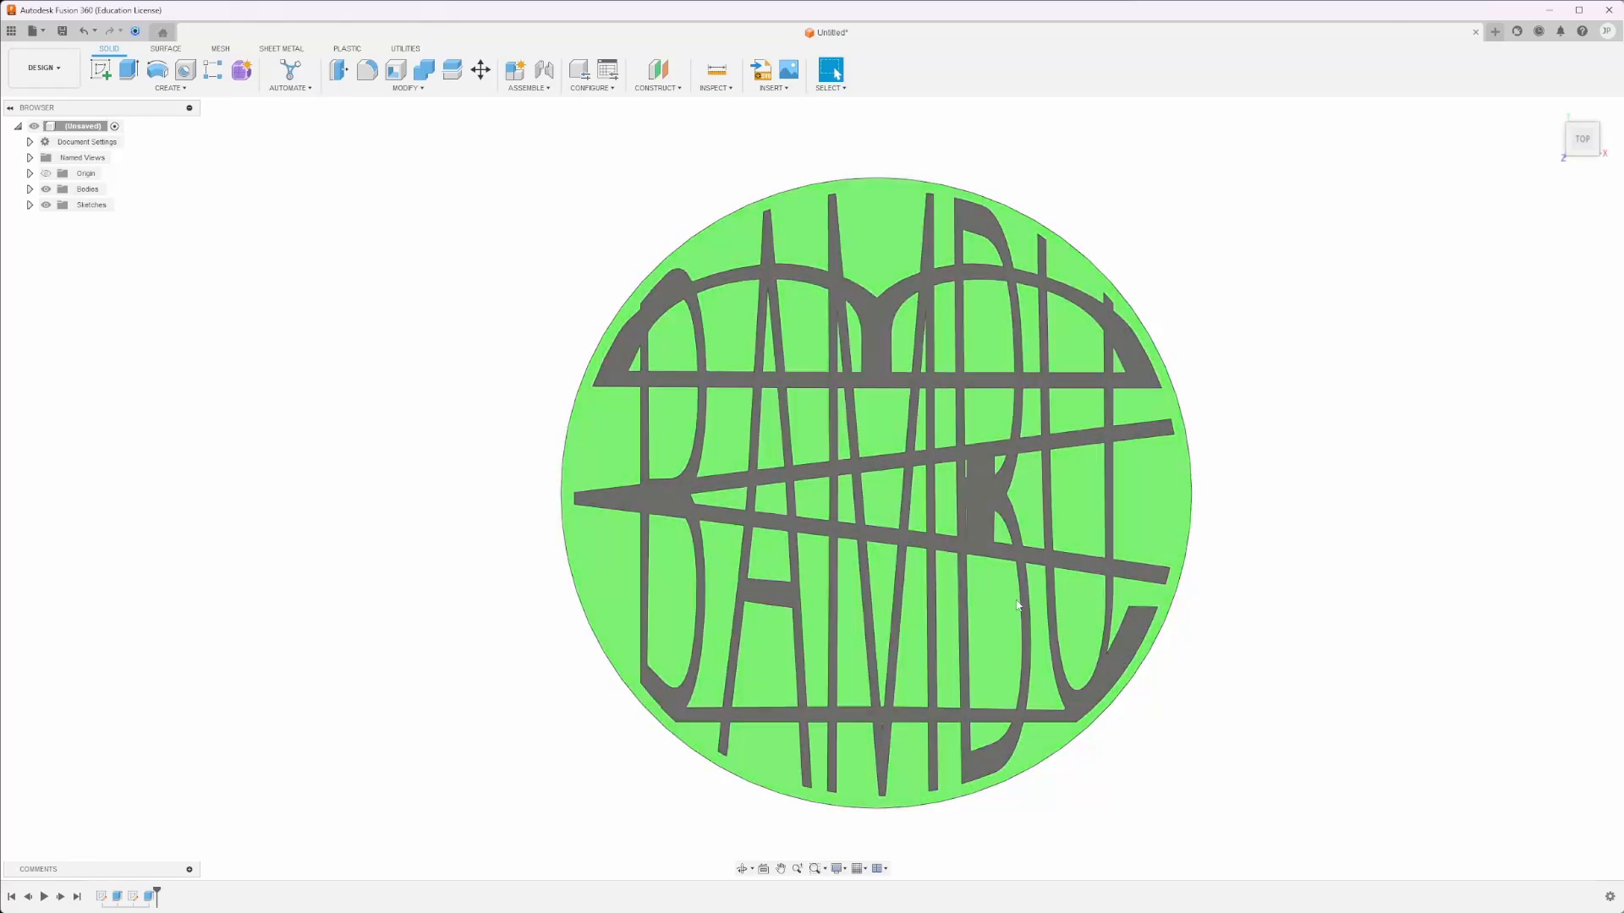
shift+middle_drag(1015, 805, 1011, 694)
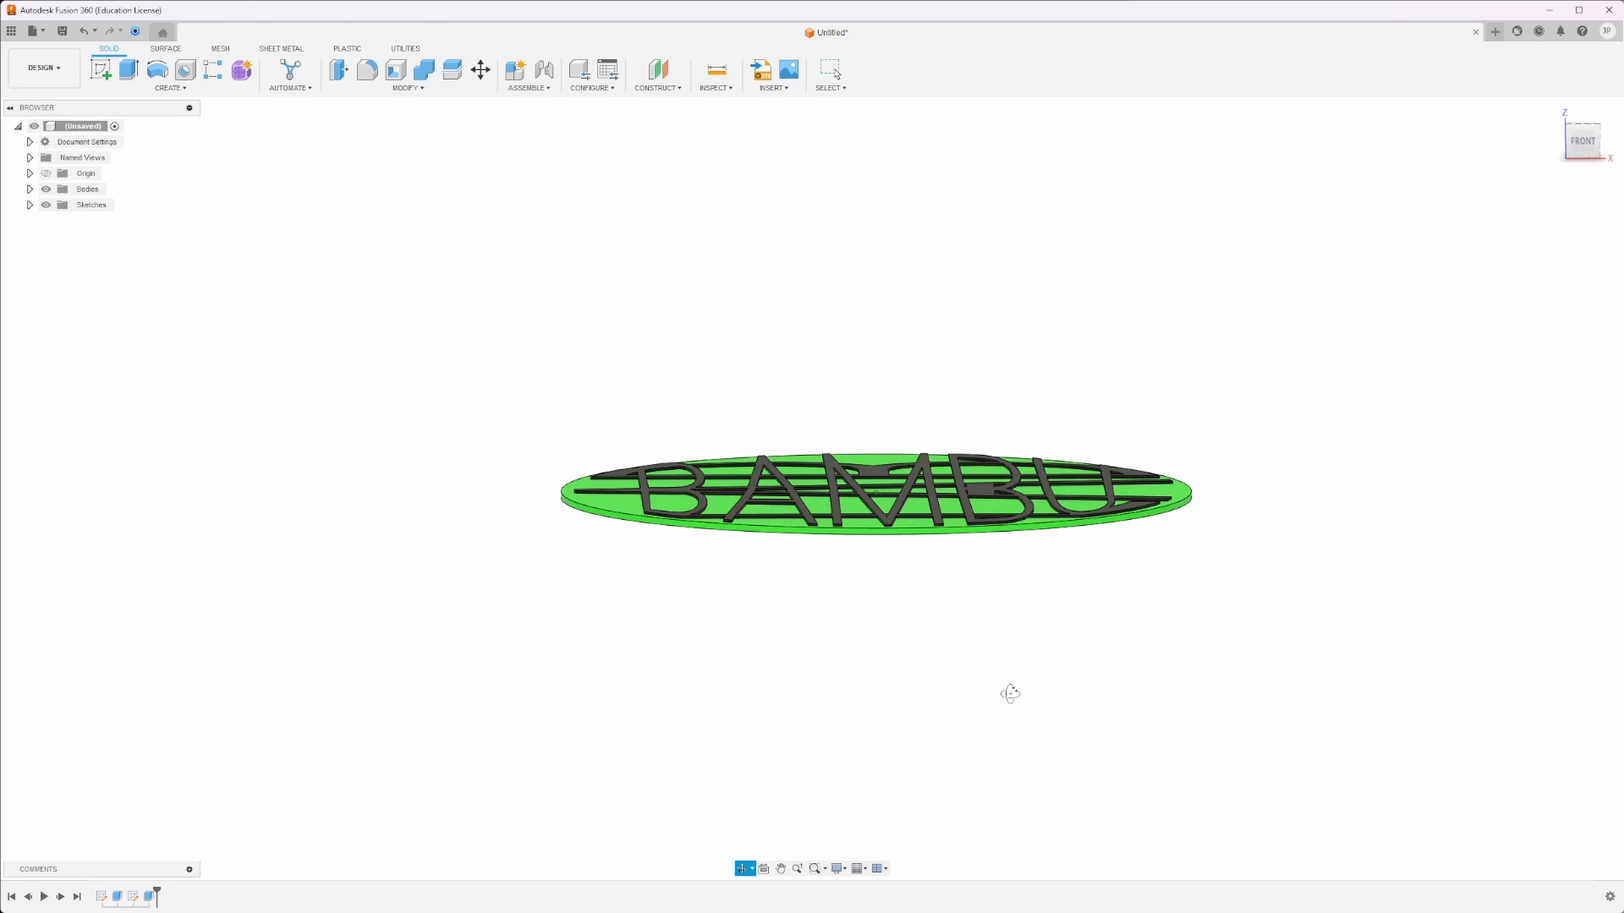
shift+middle_drag(1011, 694, 1001, 794)
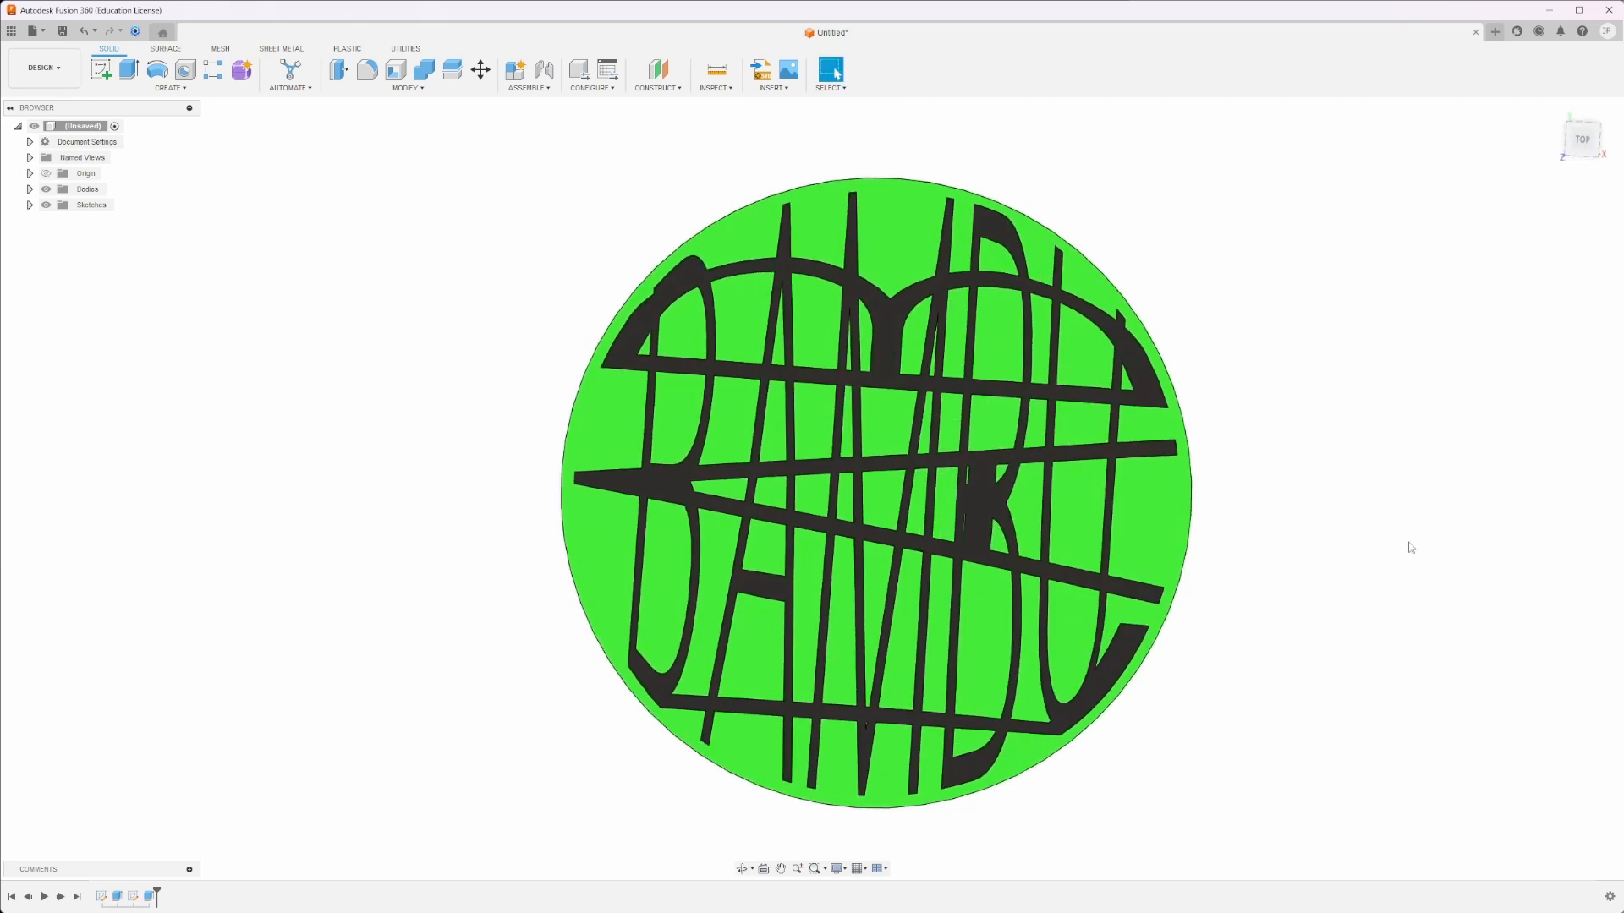
click(1554, 109)
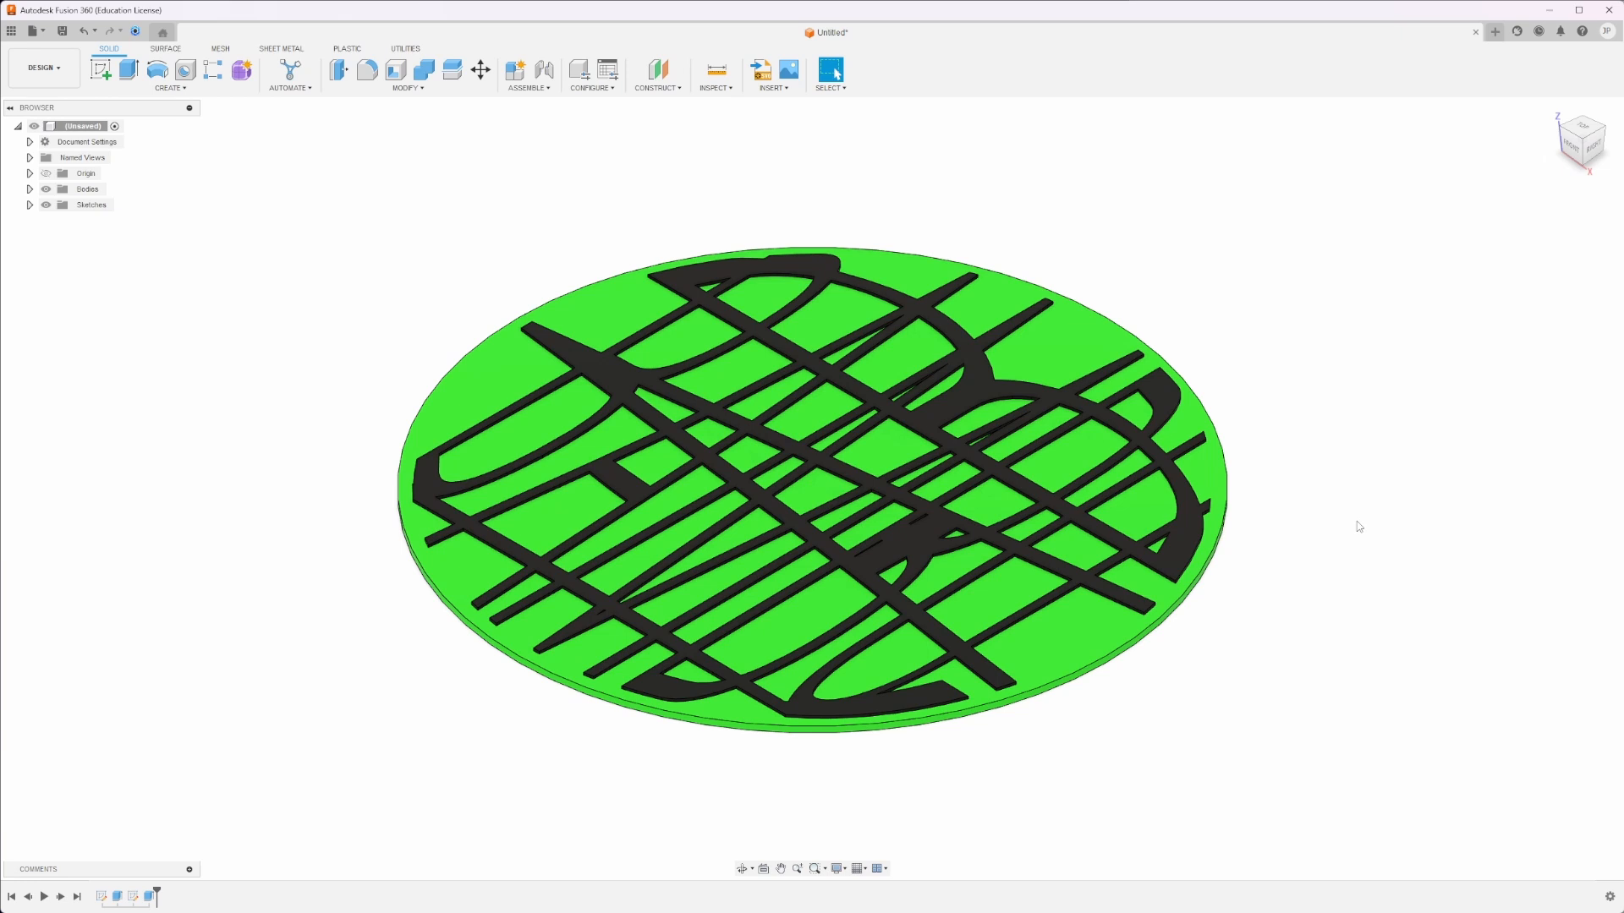
click(34, 34)
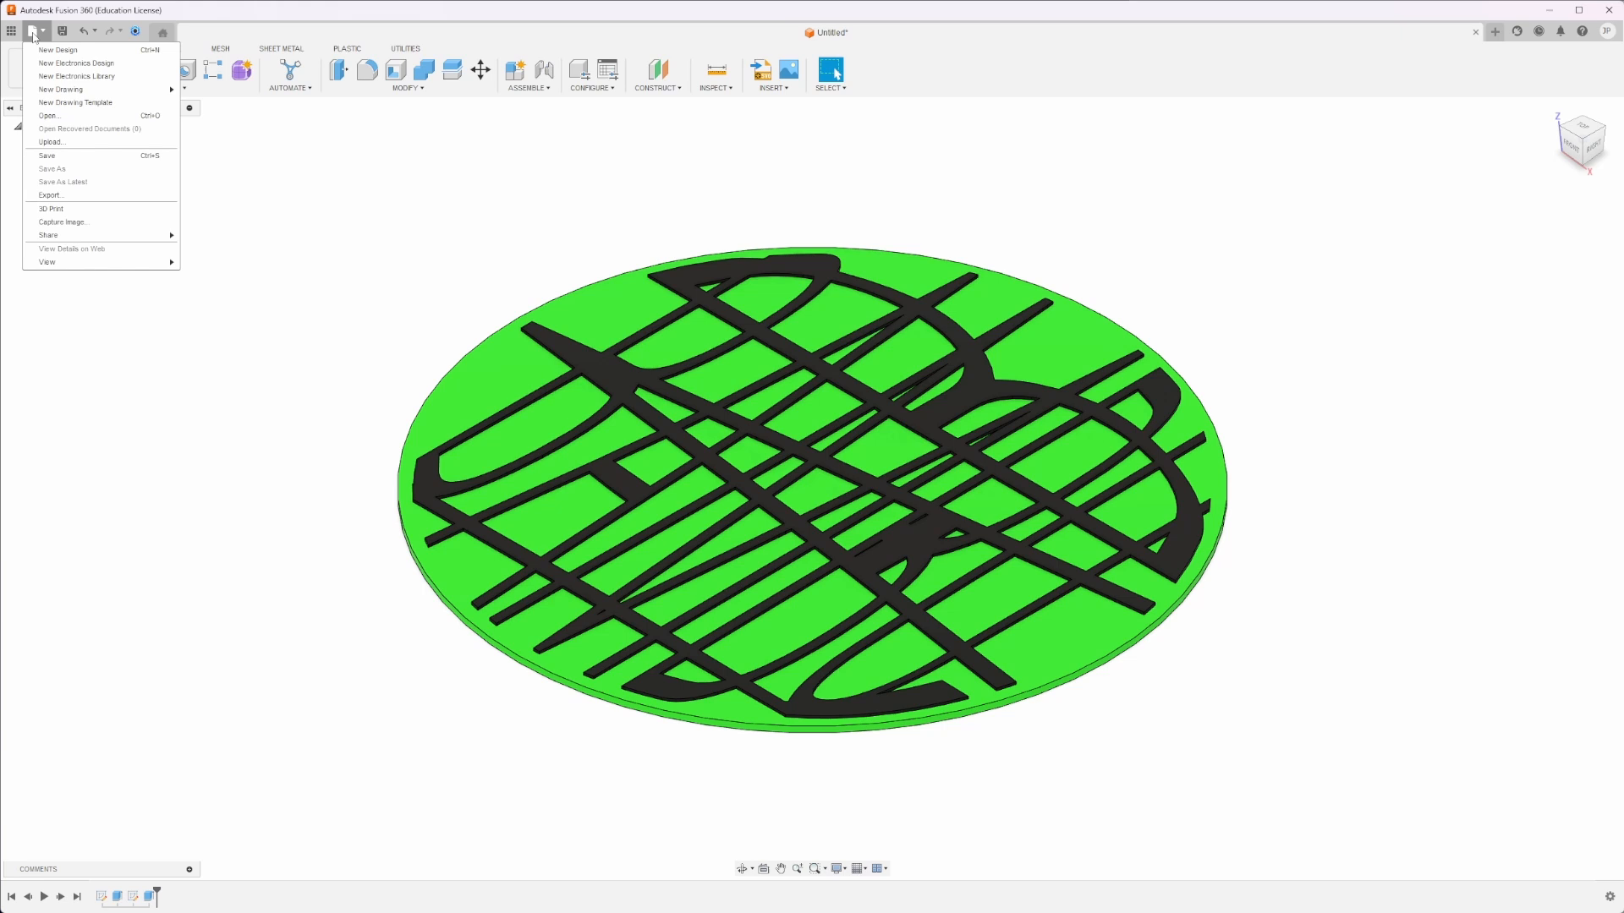
click(51, 196)
click(746, 251)
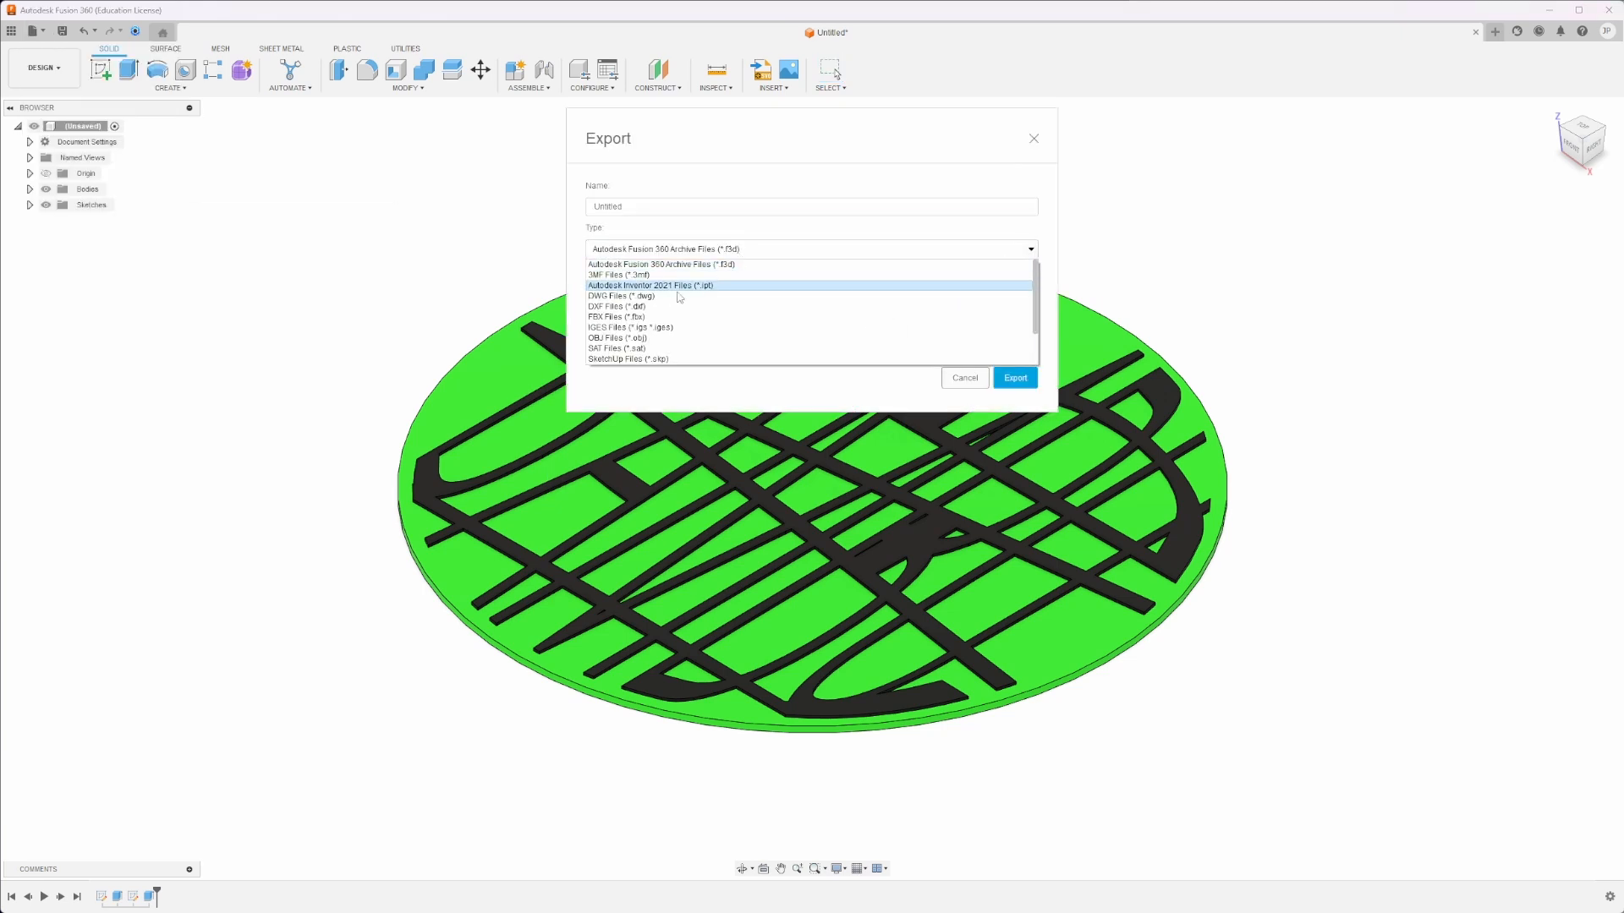
click(640, 275)
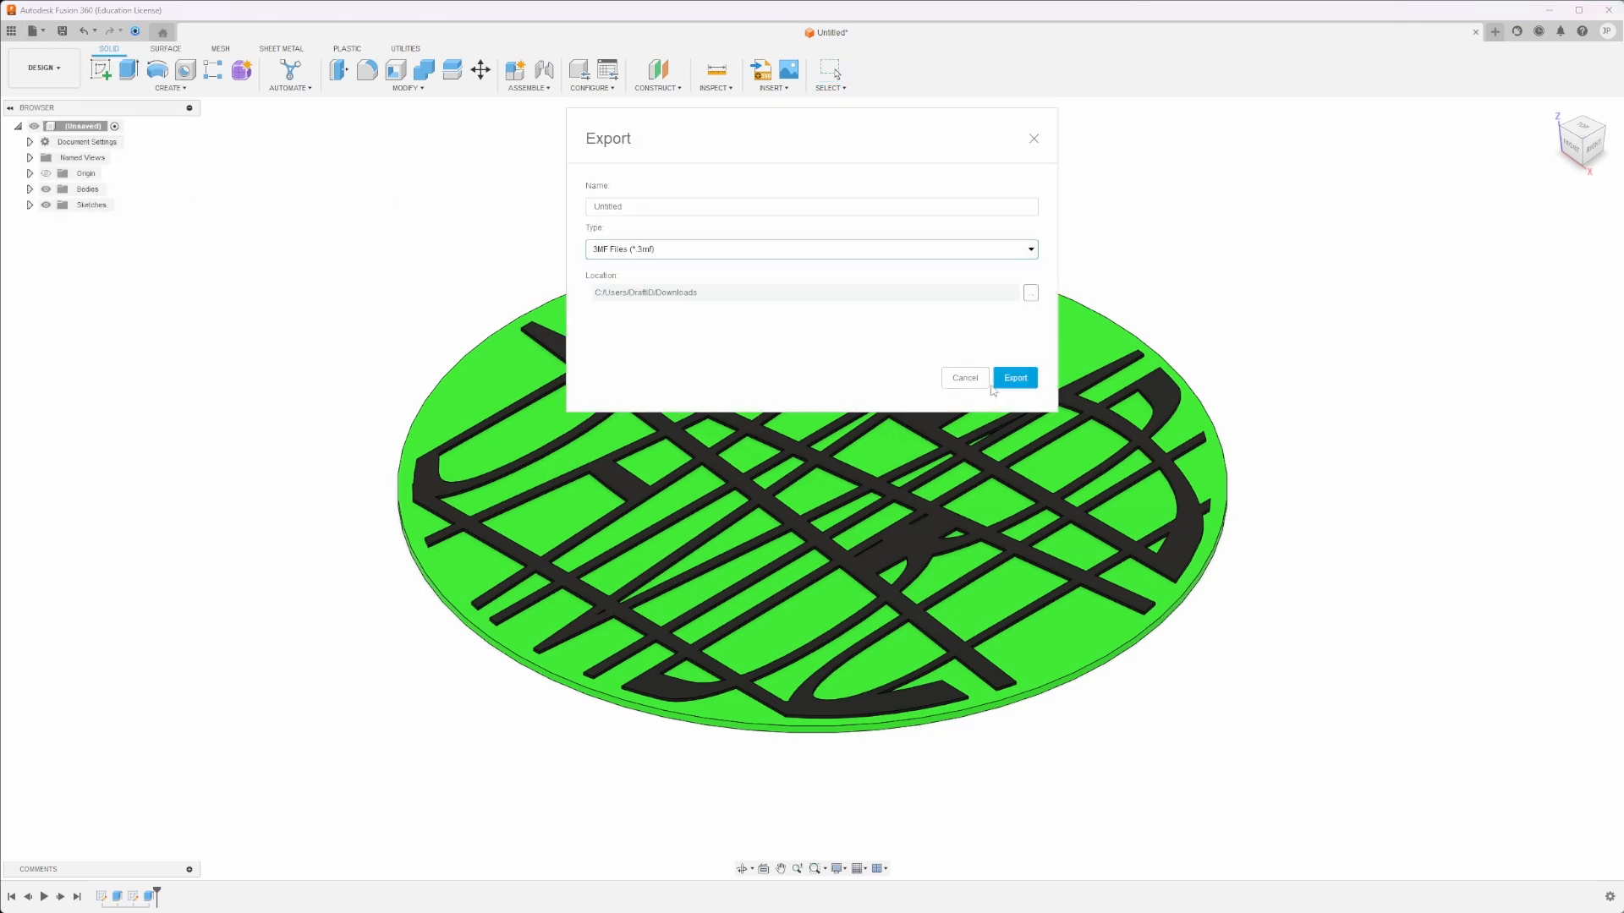
click(1031, 294)
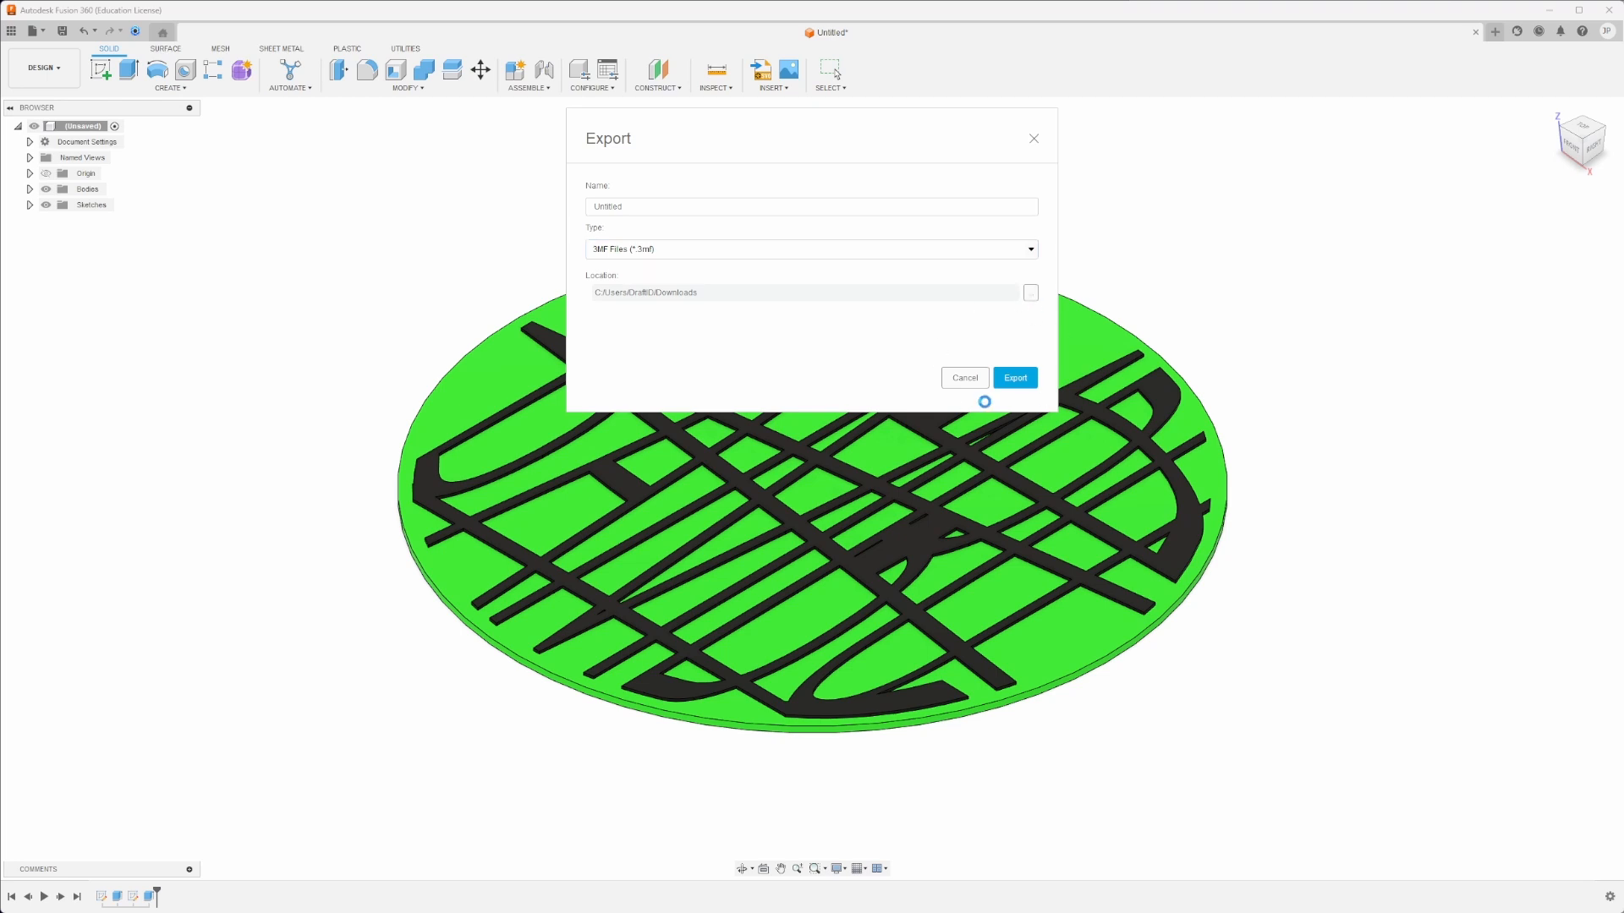
click(1308, 559)
click(975, 380)
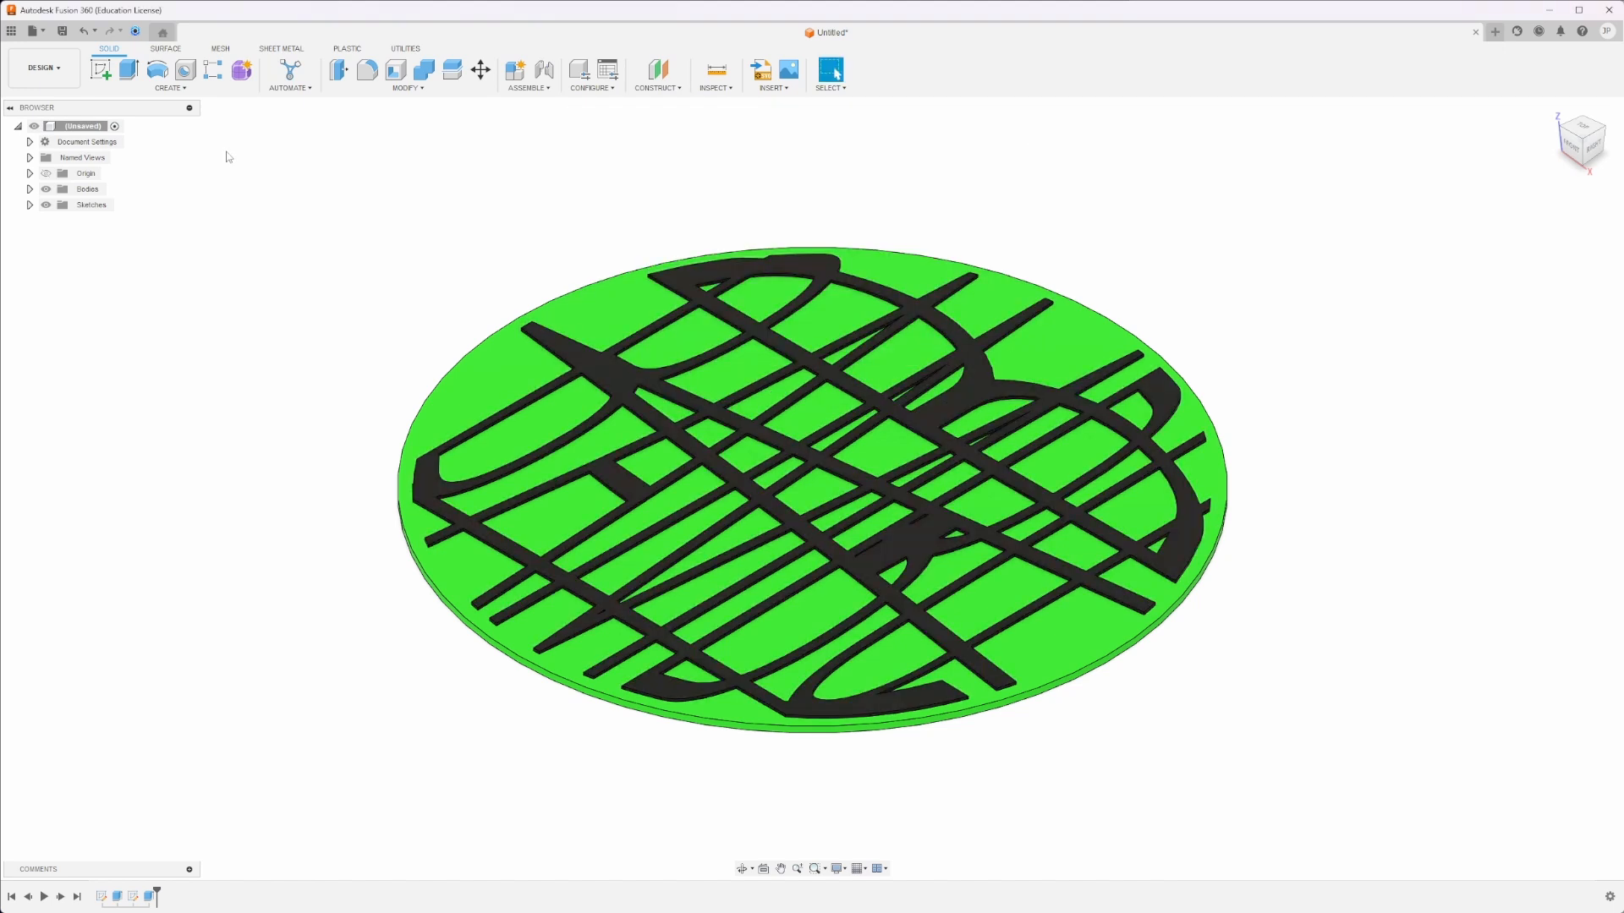
Send the whole design to the custom 3D print utility, Bambu Studio, in 3MF format with high refinement.
click(39, 34)
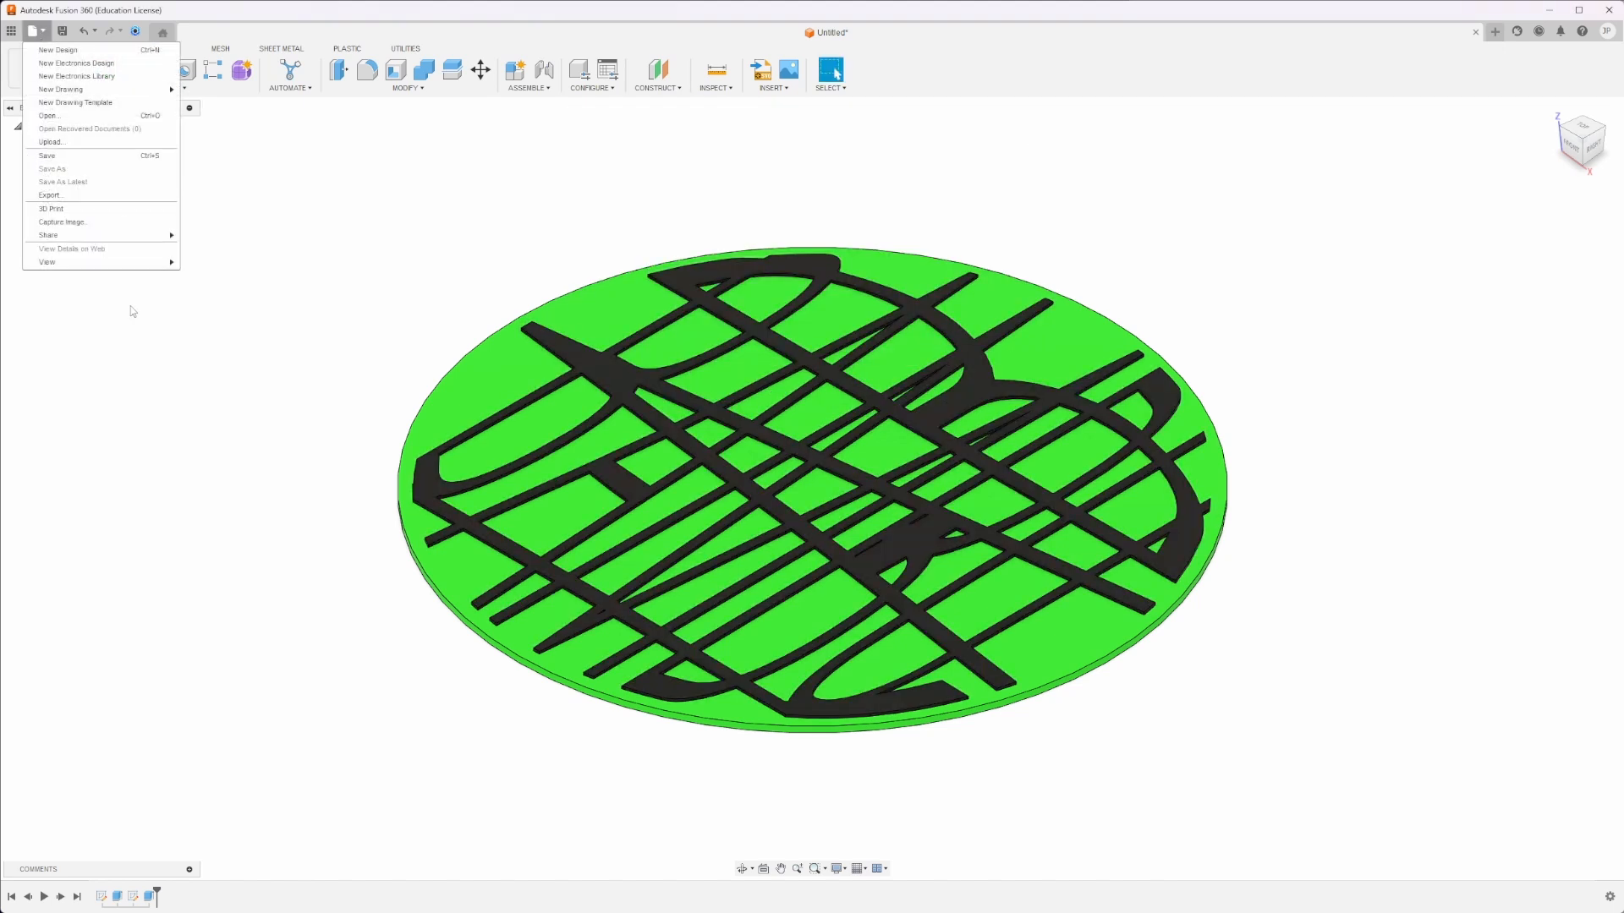
click(50, 211)
click(1568, 225)
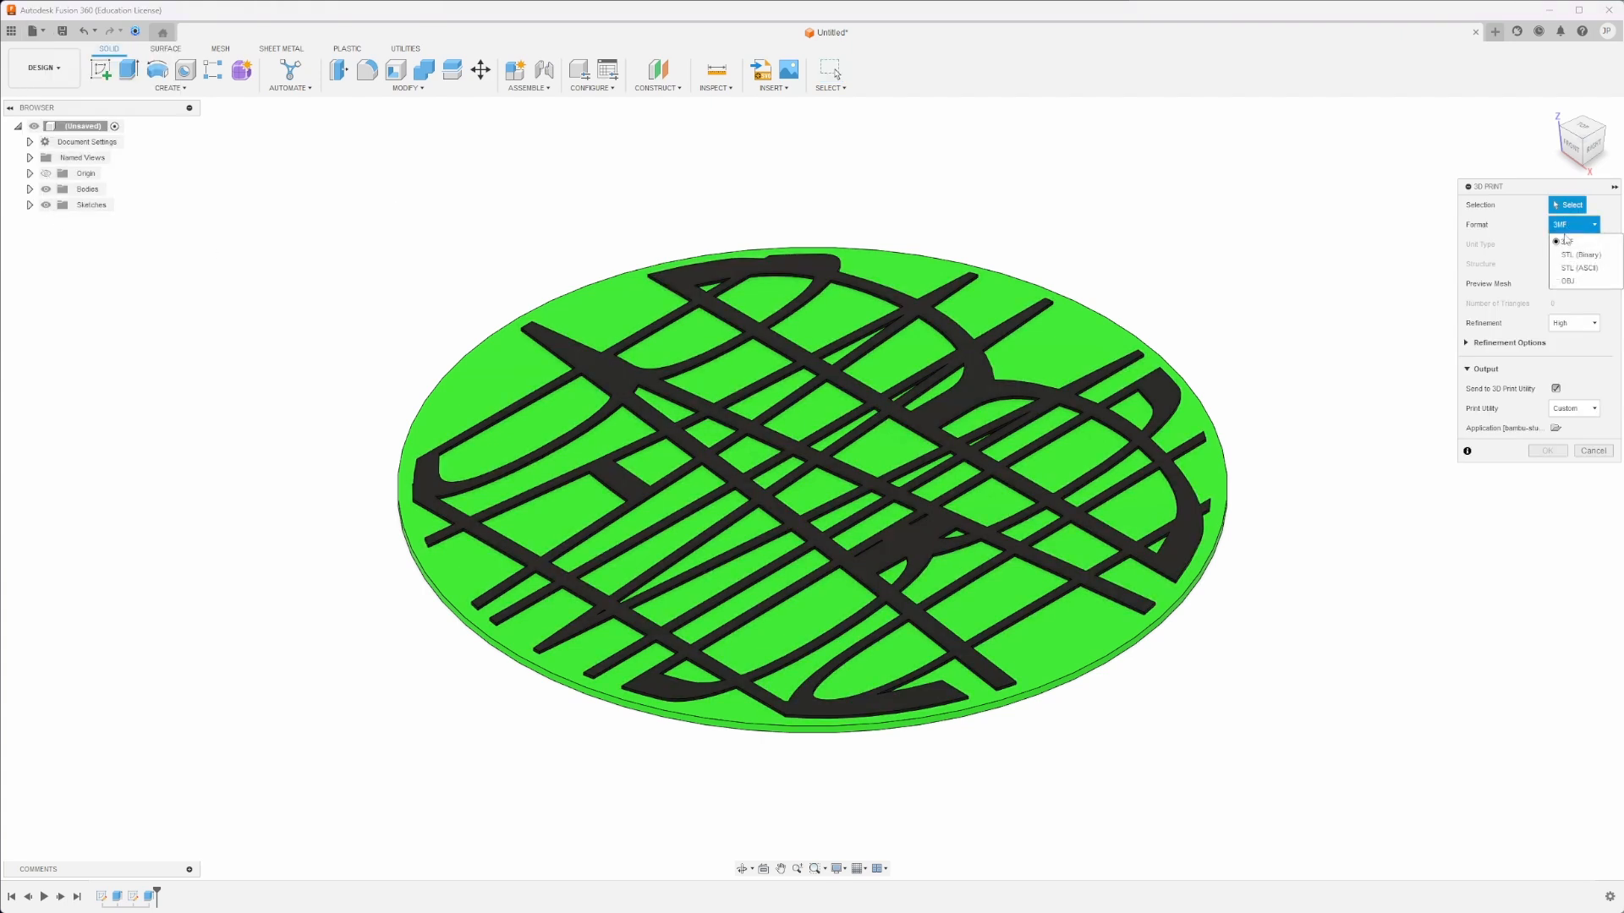
click(1566, 241)
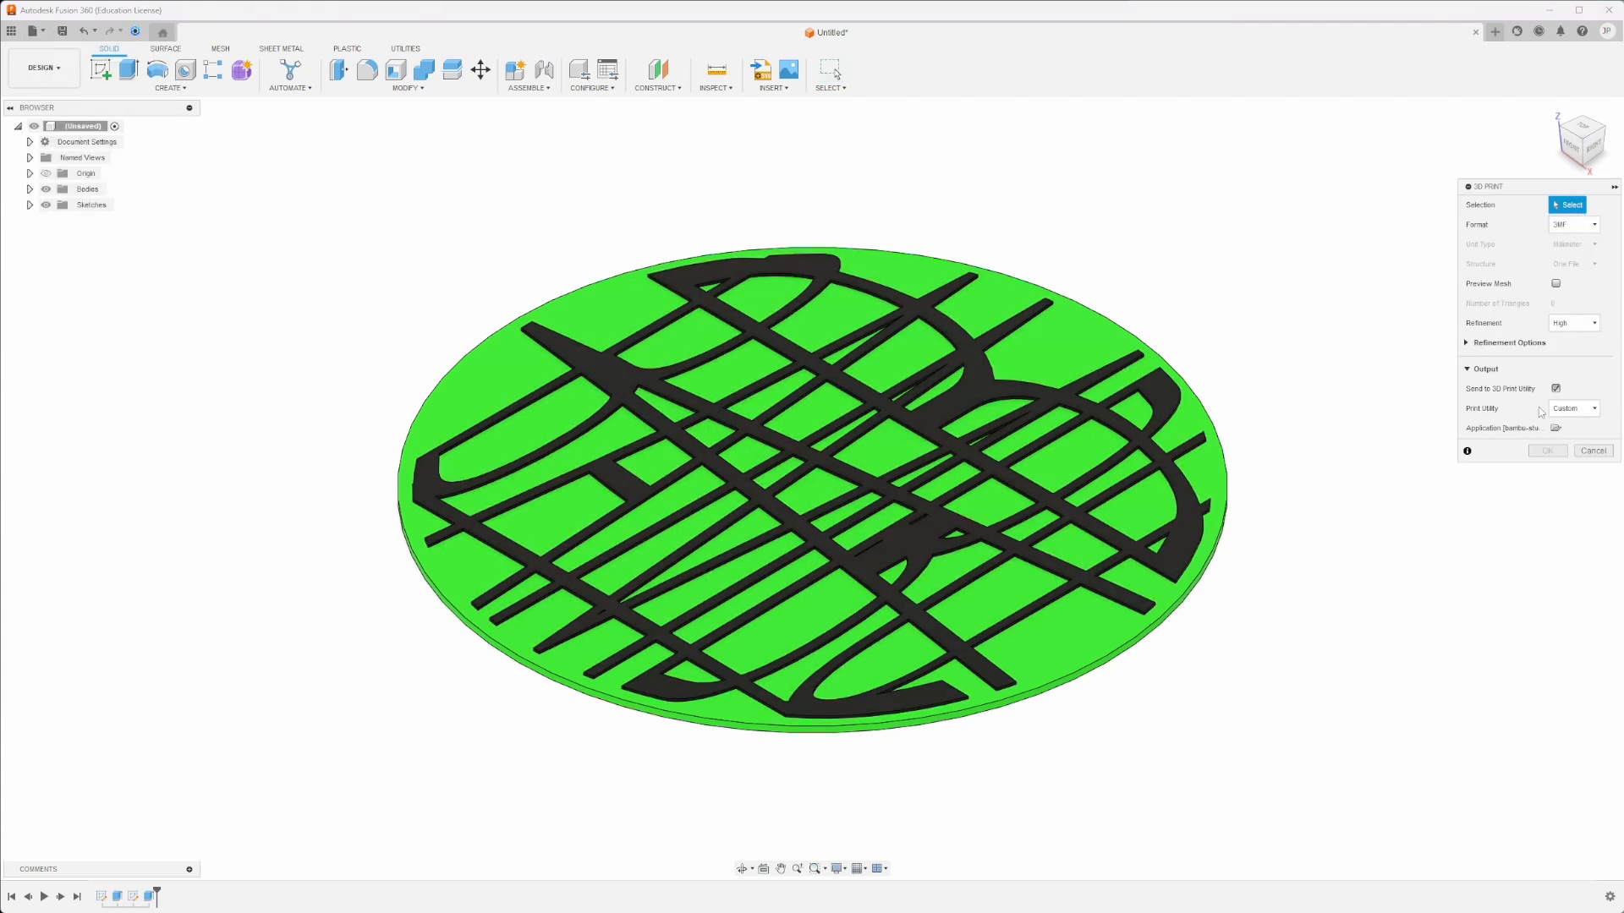
click(1575, 408)
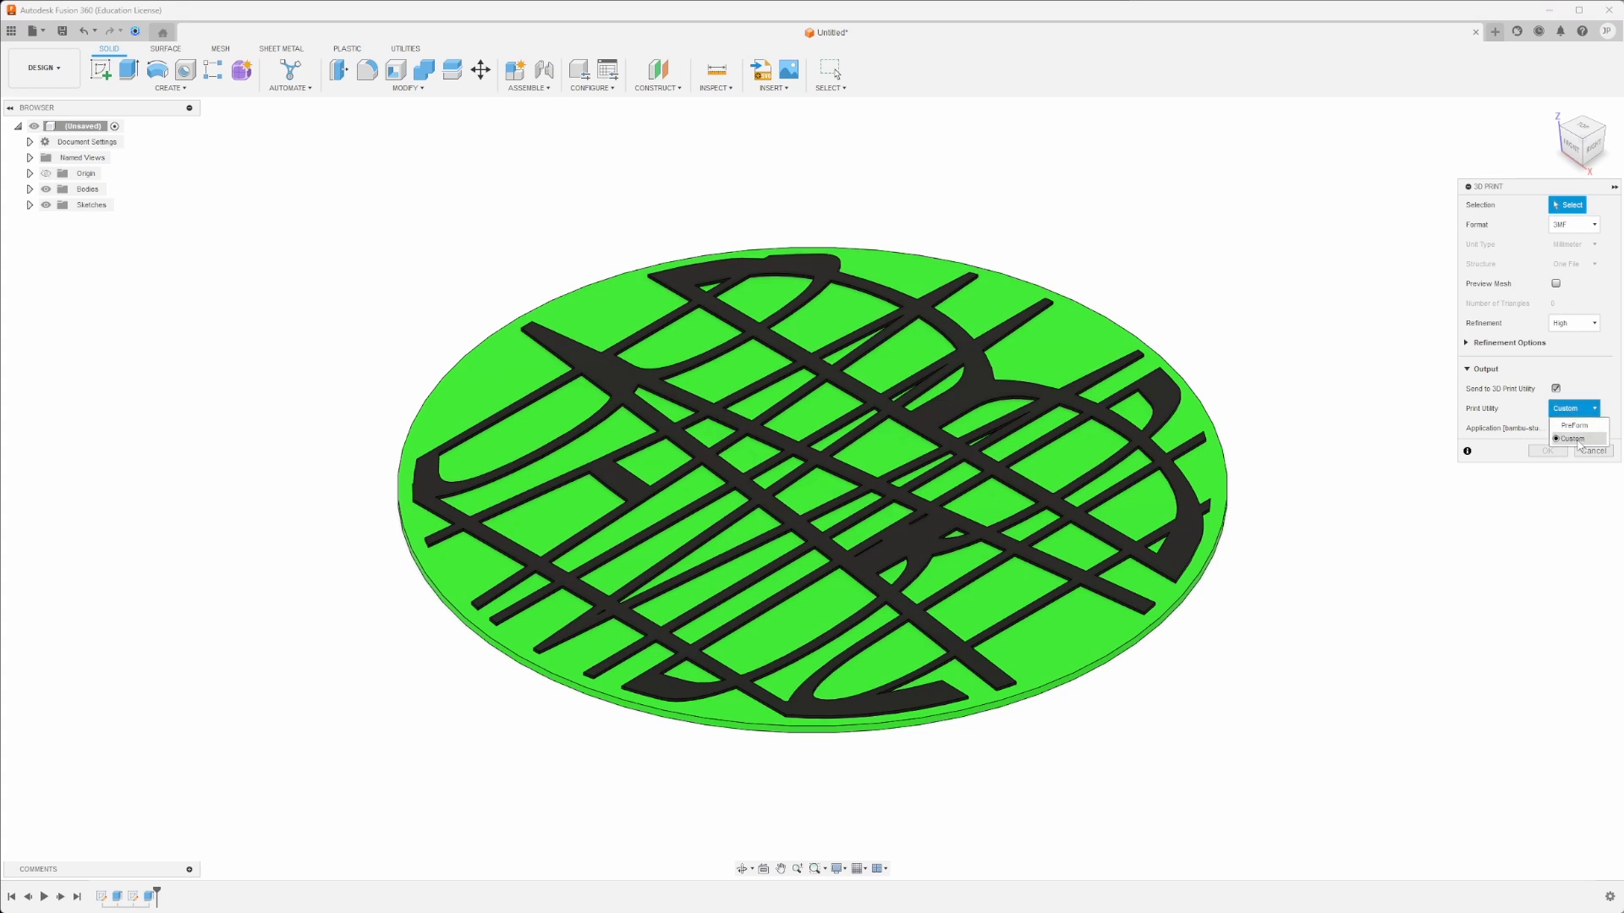
click(1574, 439)
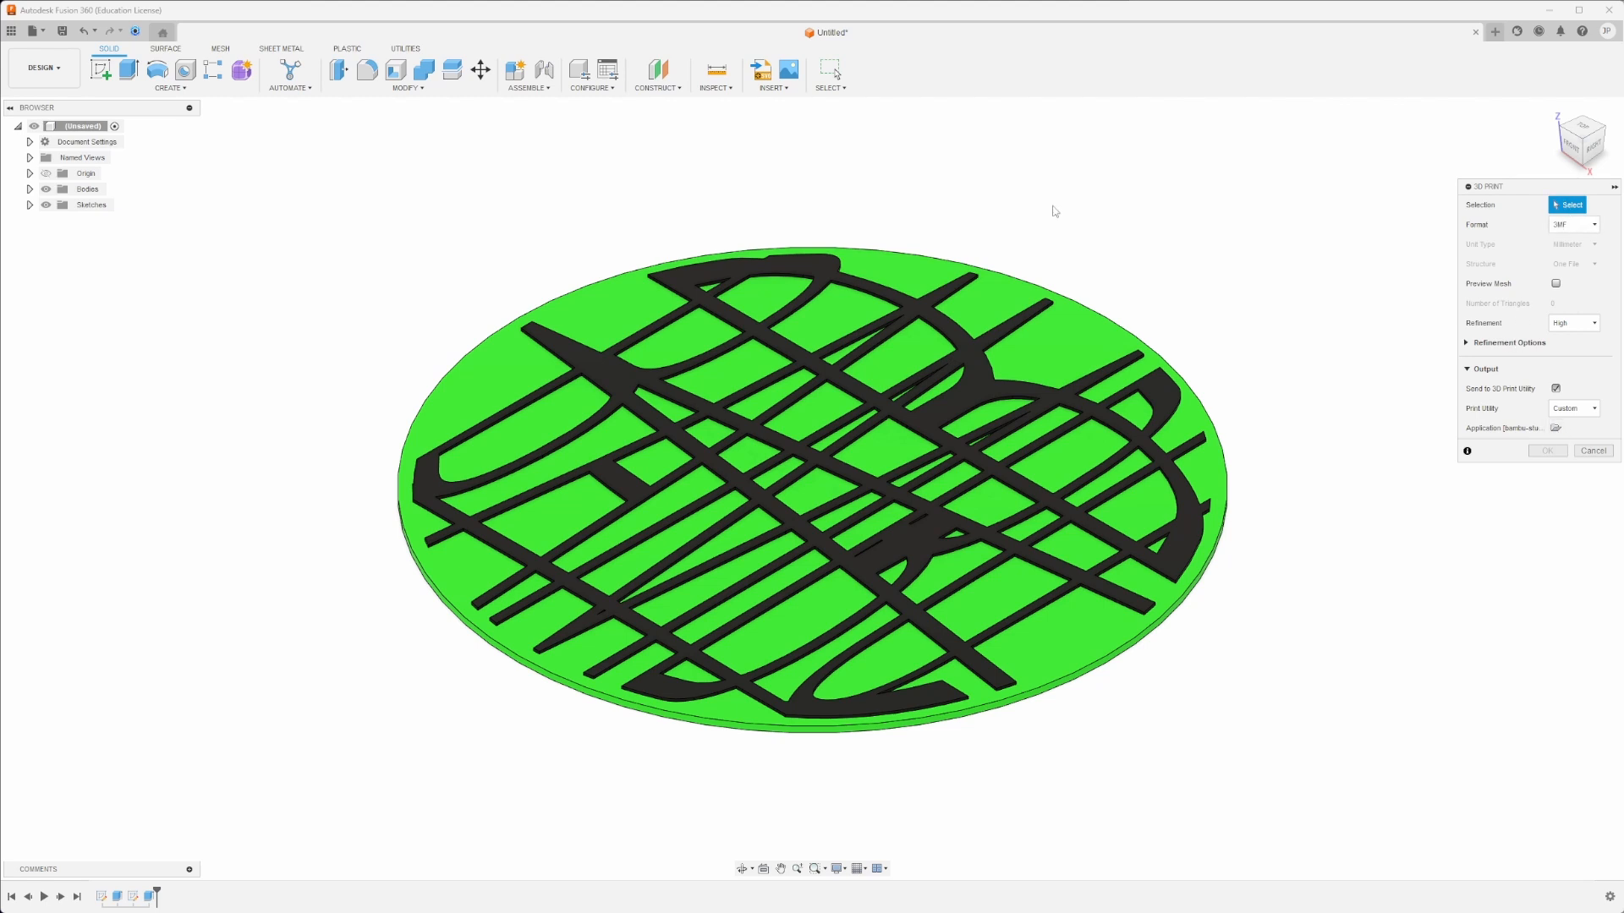
click(81, 126)
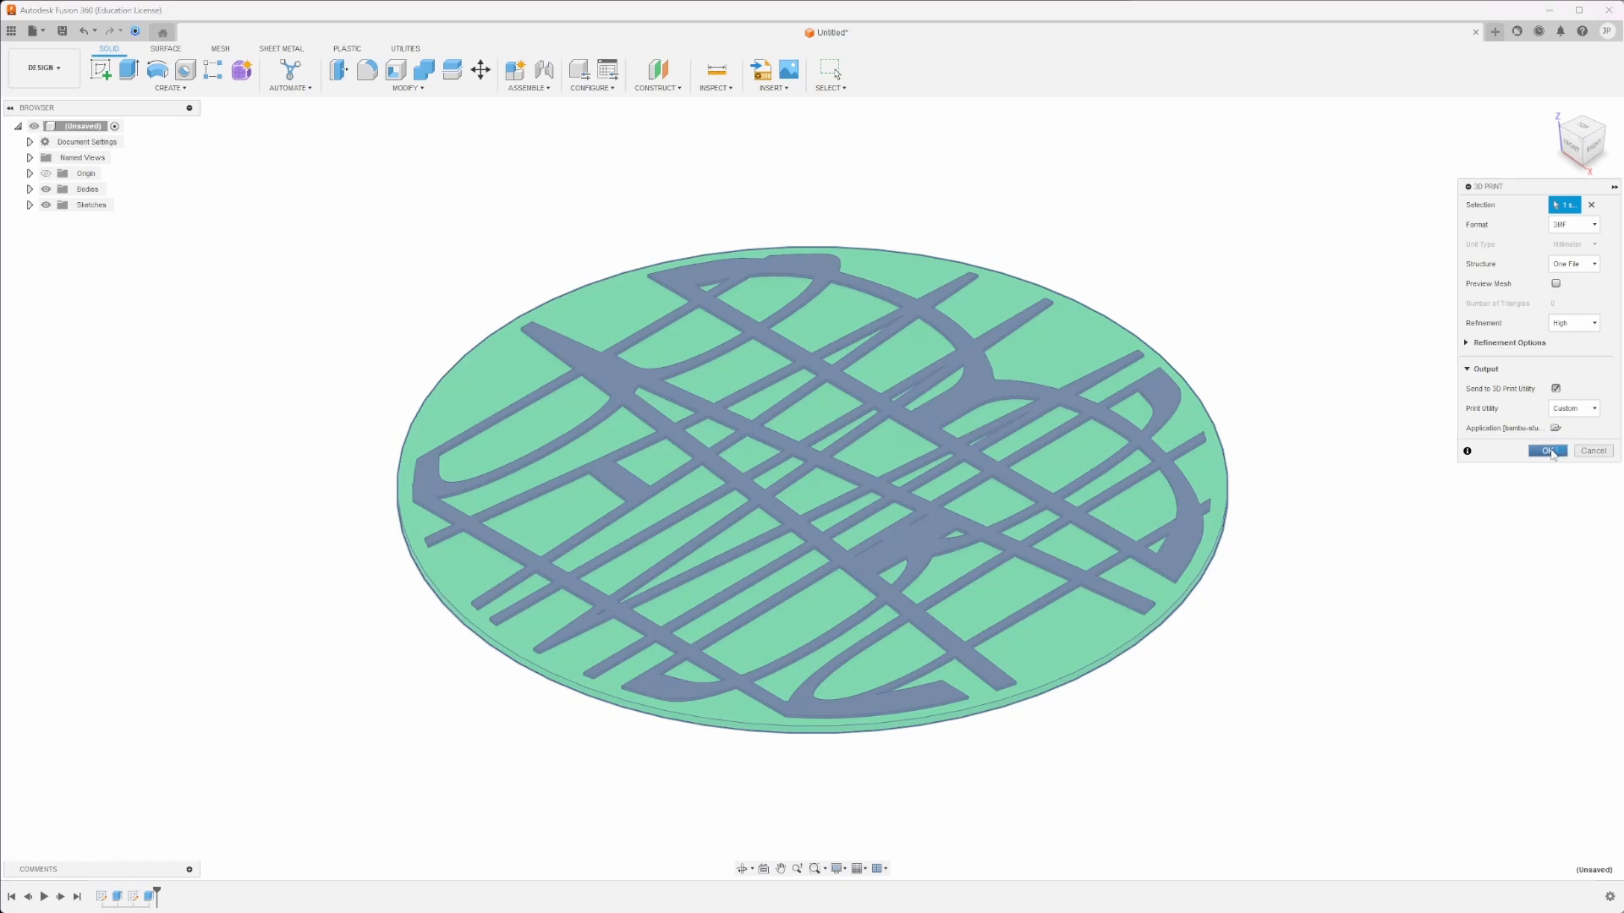
click(1548, 452)
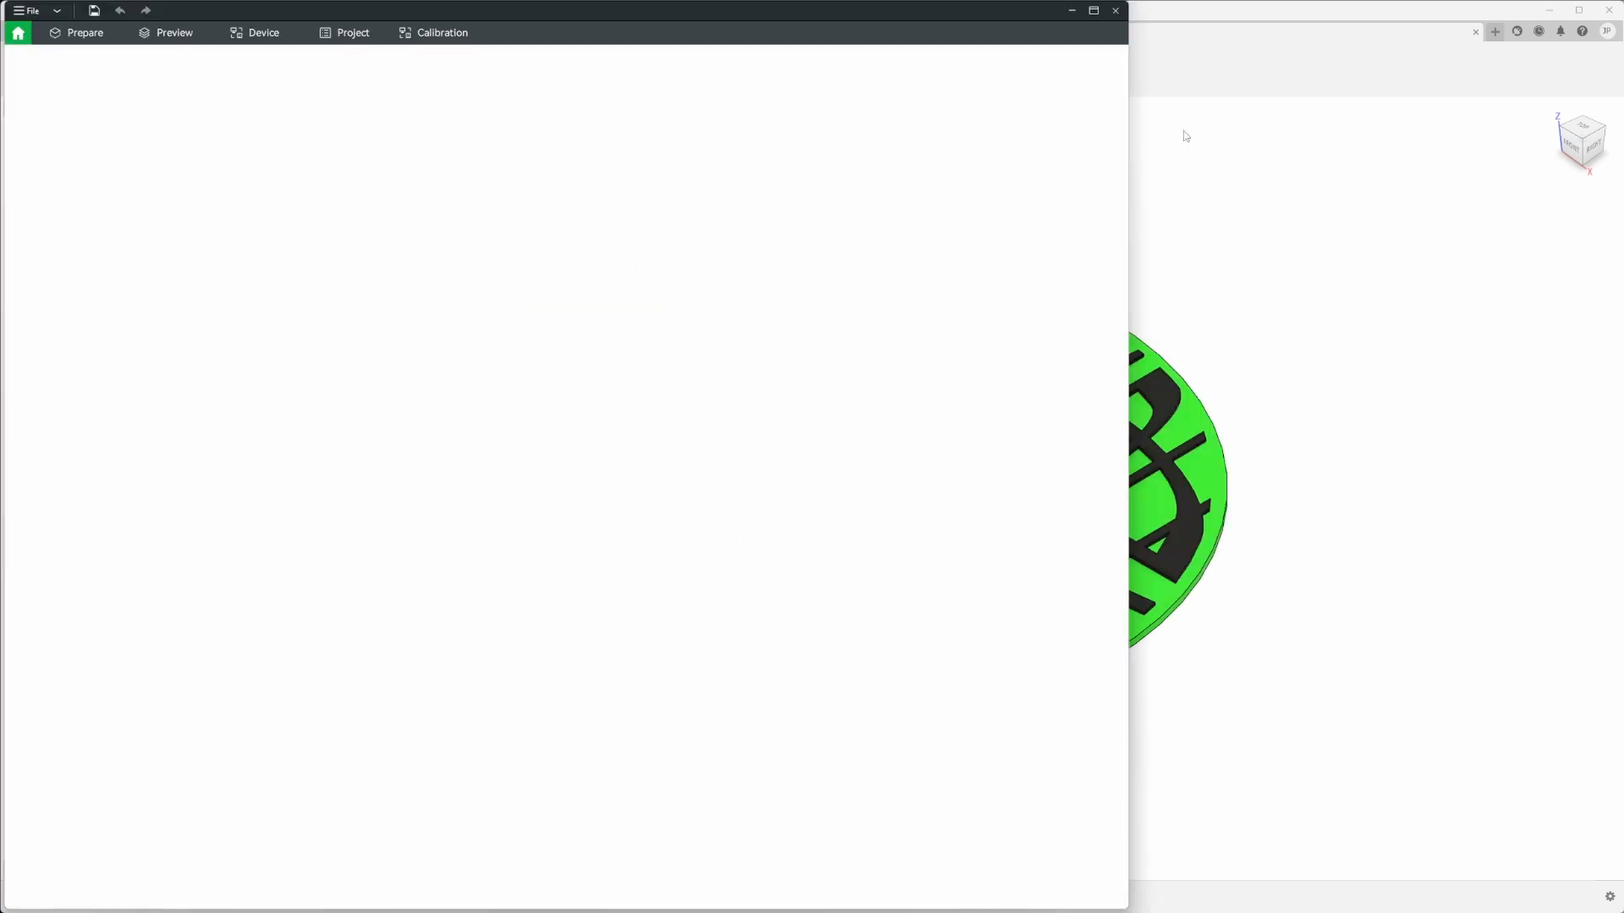
Return to Fusion 360 and save the design under the name BBL_logo_effect.
click(1237, 157)
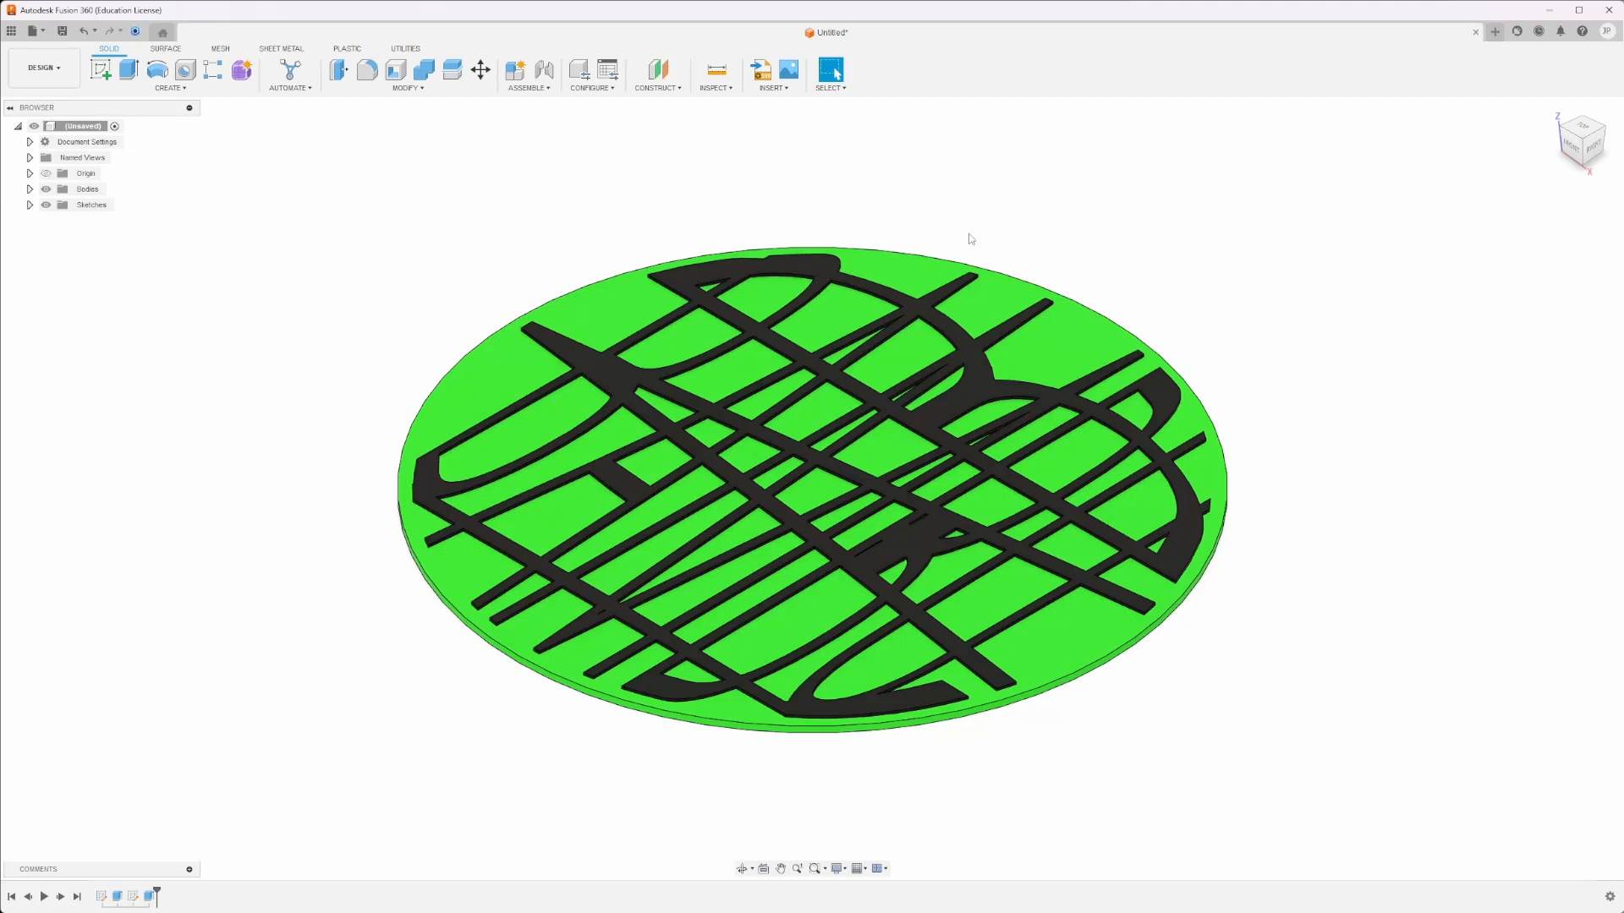
key(ctrl+s)
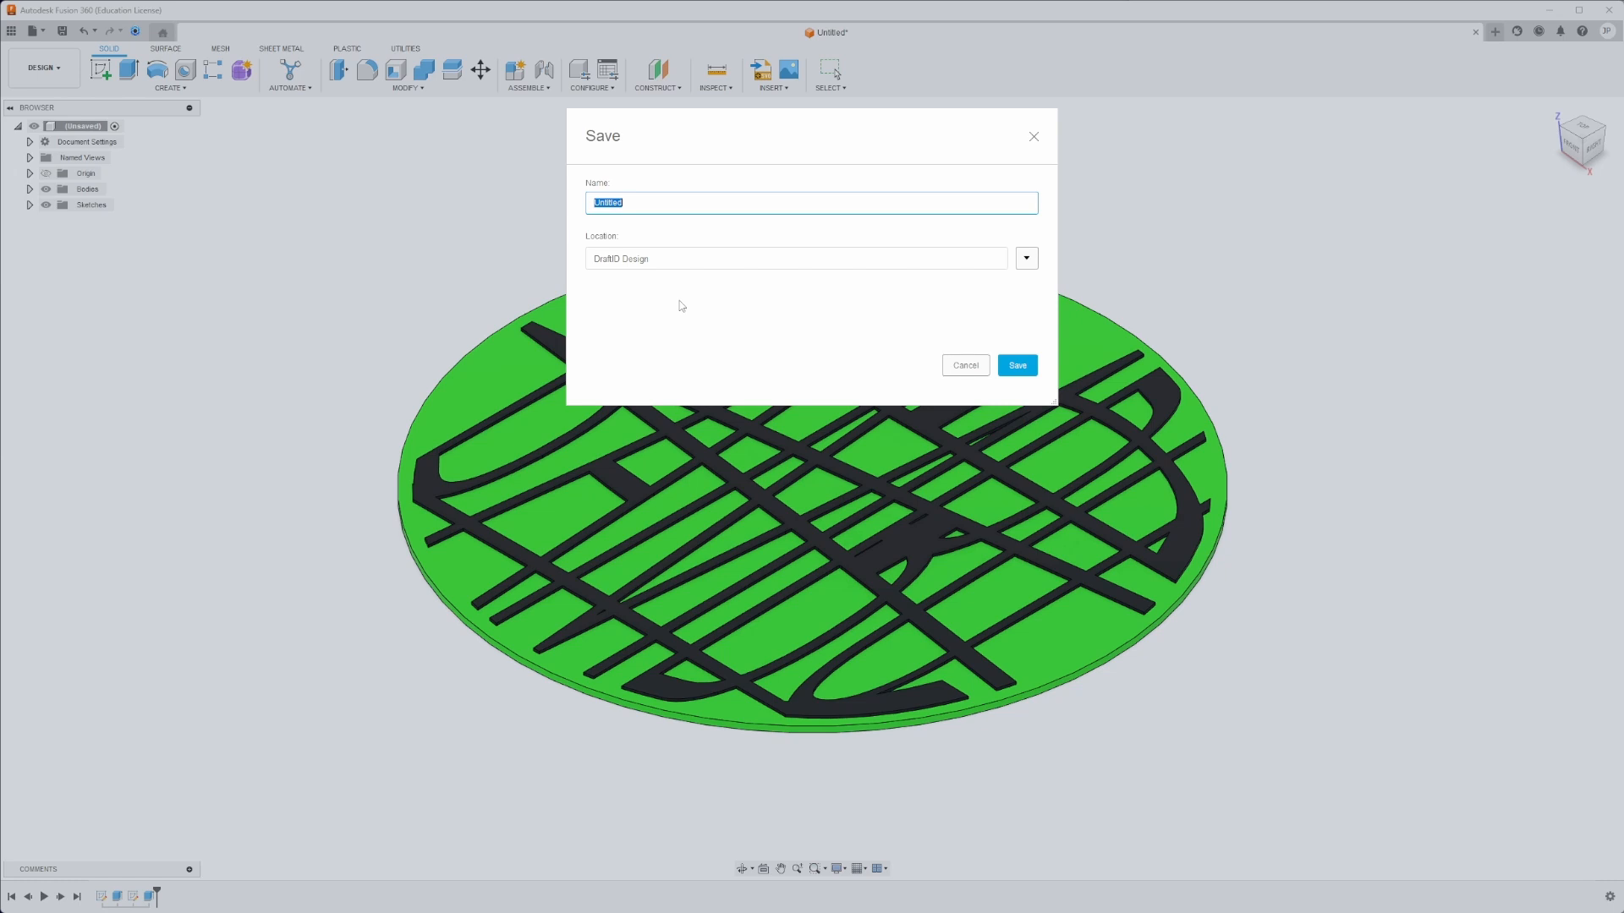
text(BVB)
key(BackSpace)
key(BackSpace)
key(BackSpace)
text(BL_logo_effect)
key(Return)
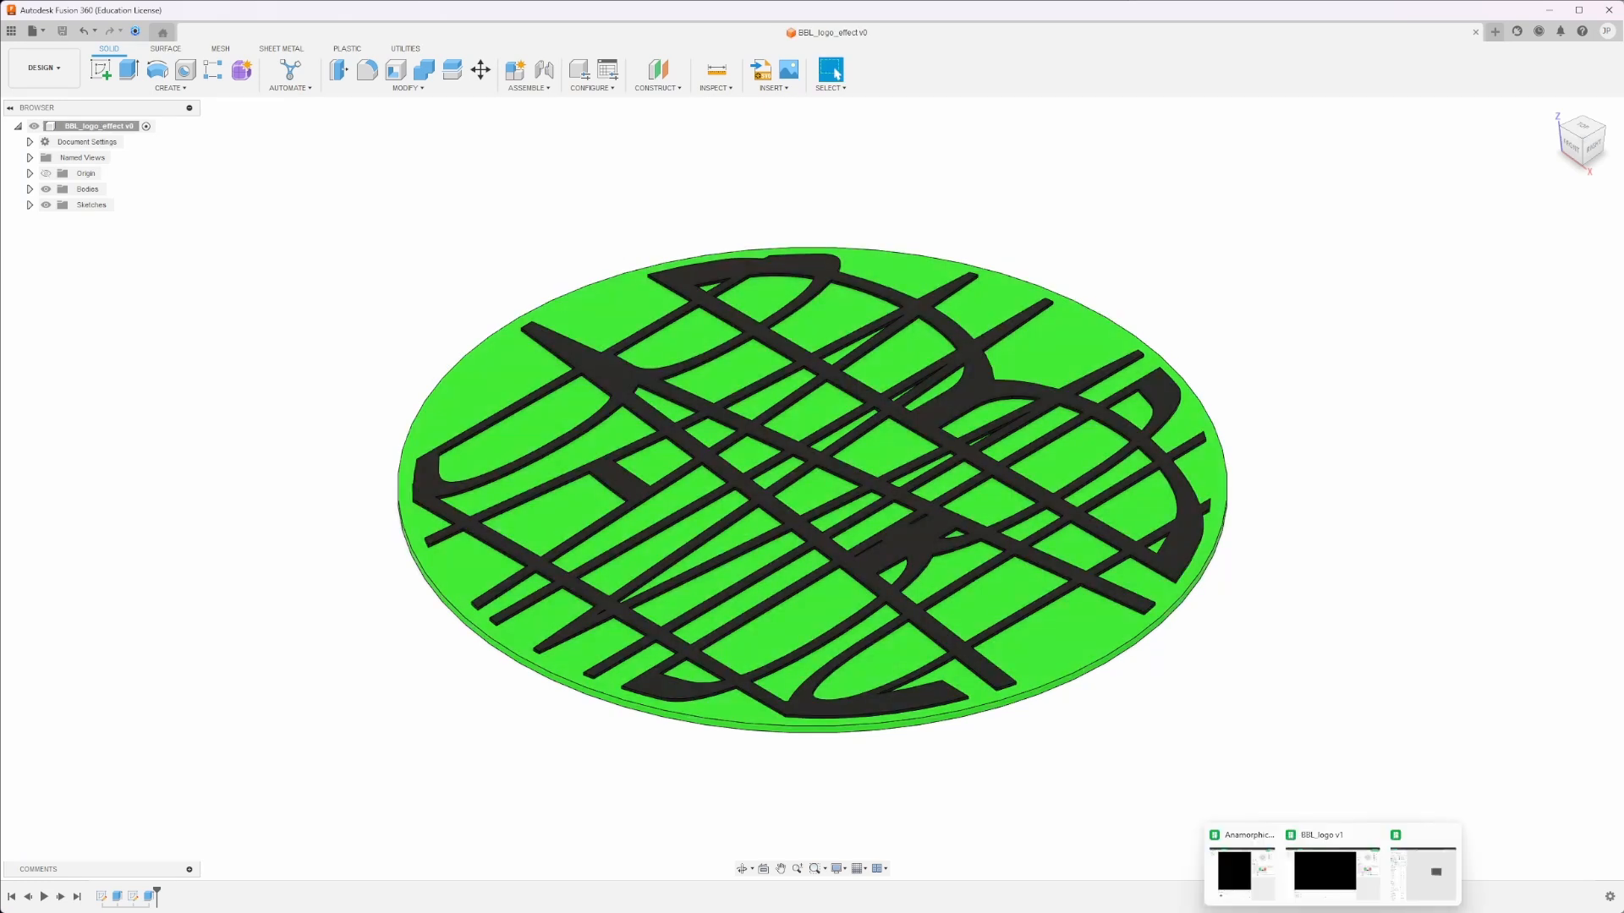
Switch to Bambu Studio, load the 3MF as a single object with multiple parts, and maximize the window.
click(1424, 884)
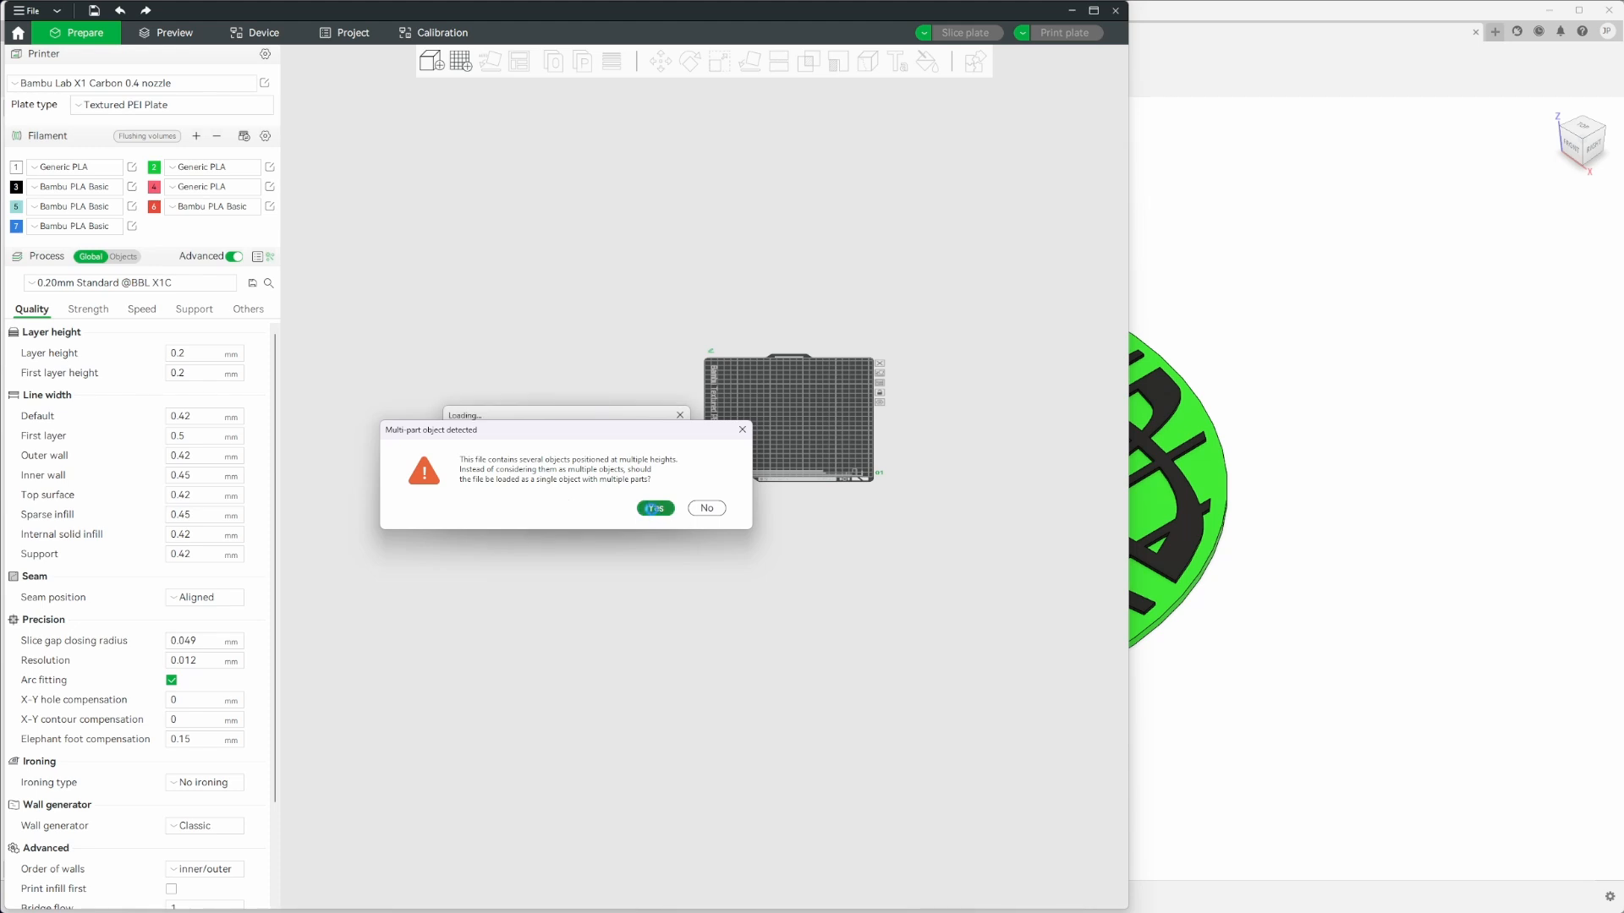
click(656, 508)
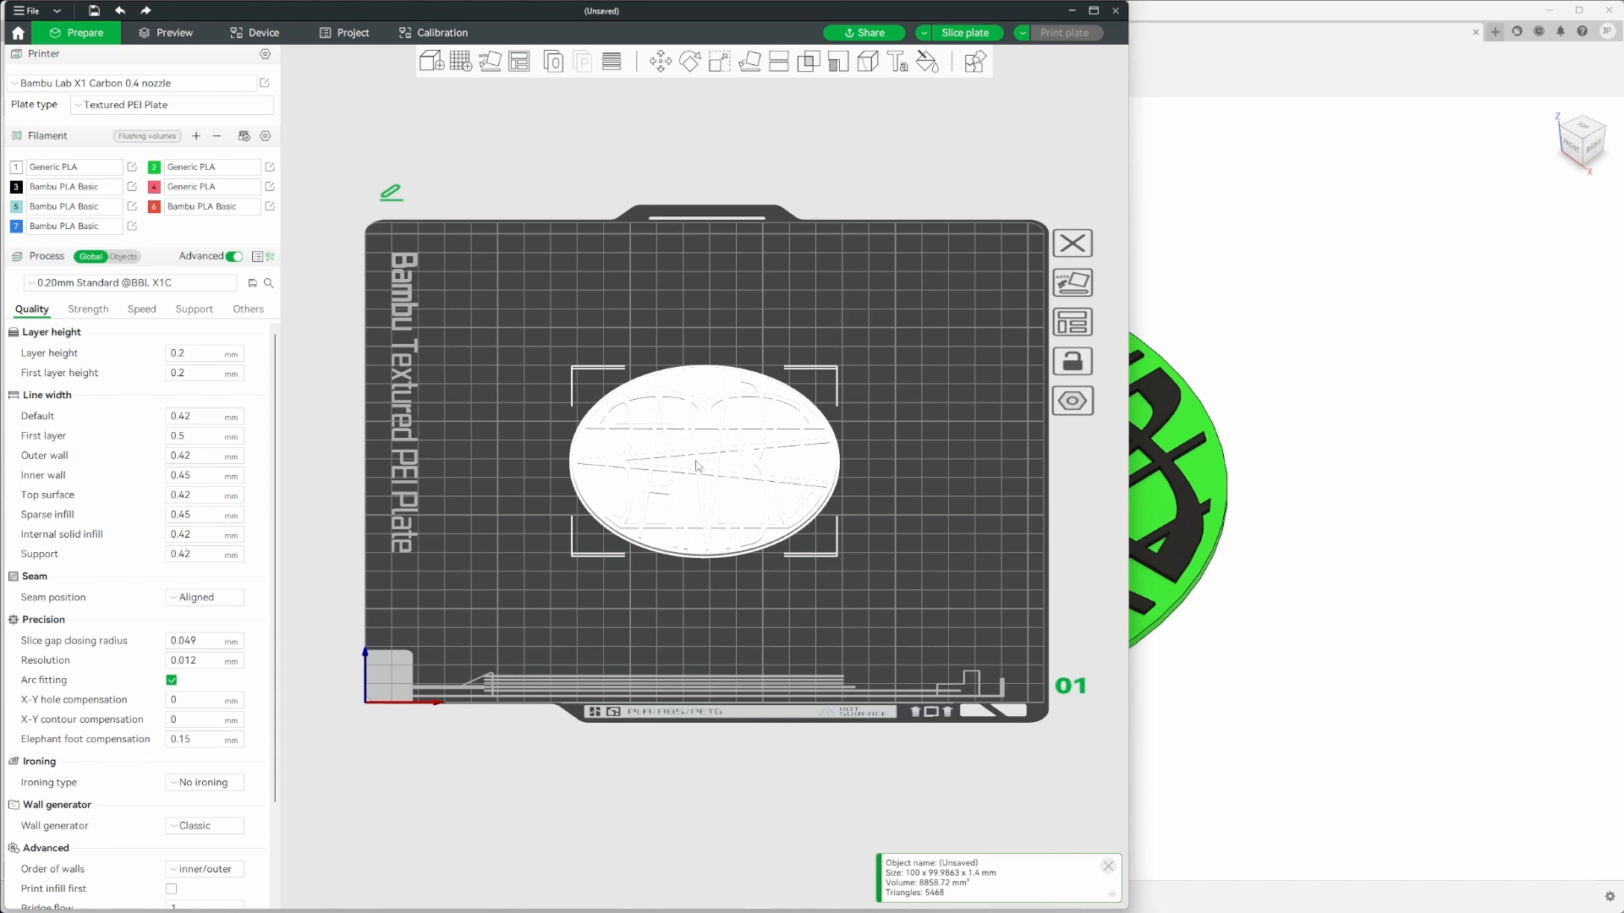
key(super+Up)
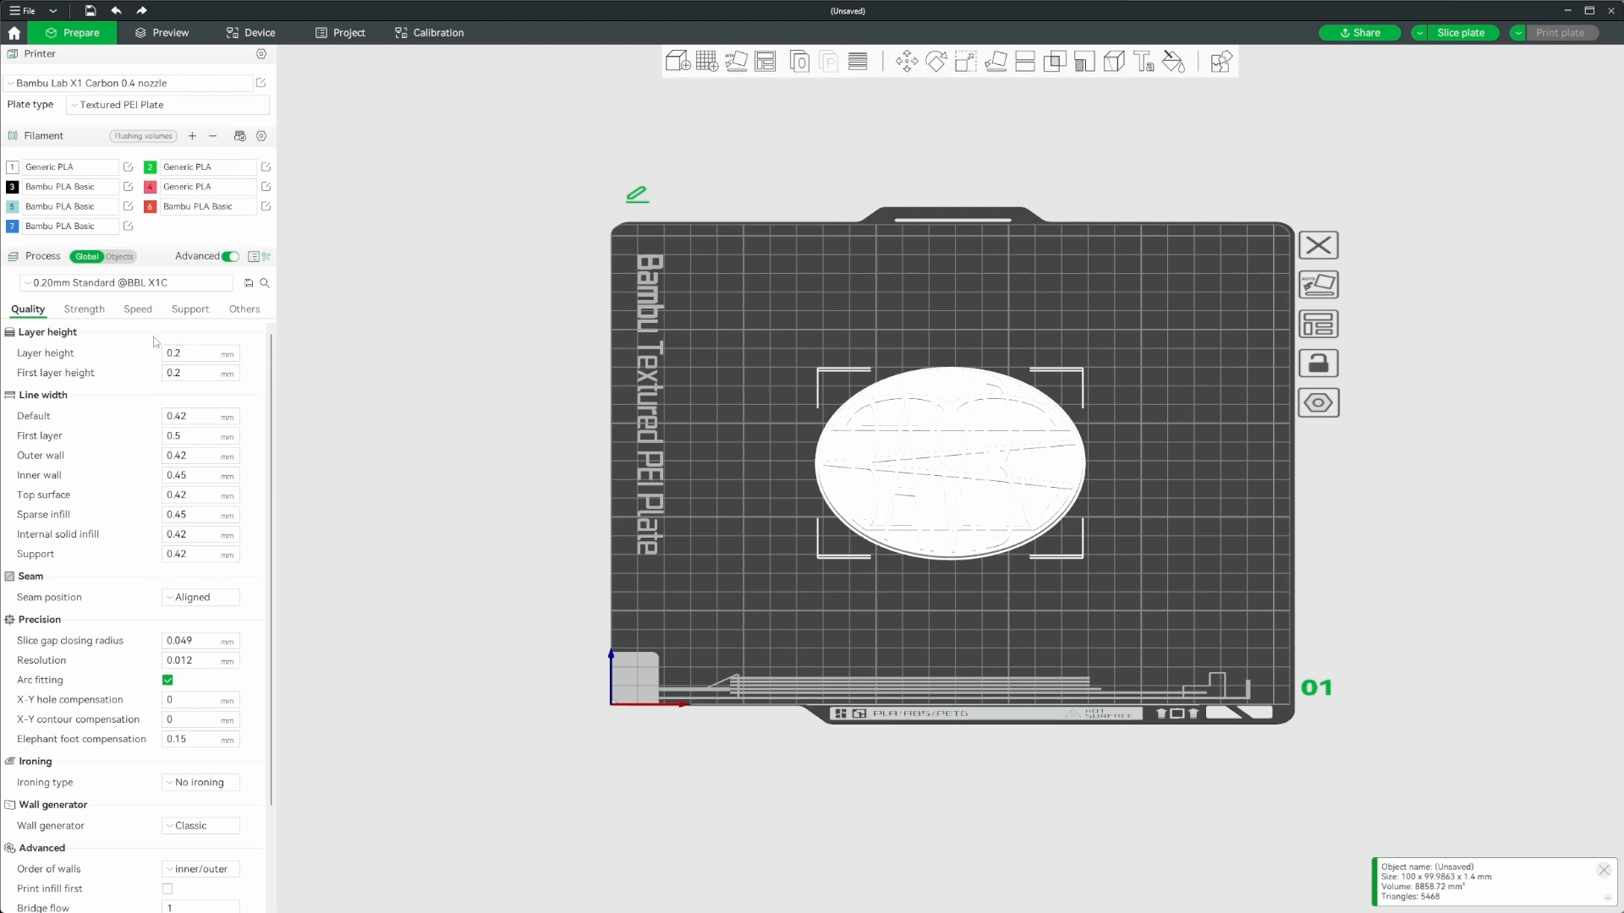
click(84, 284)
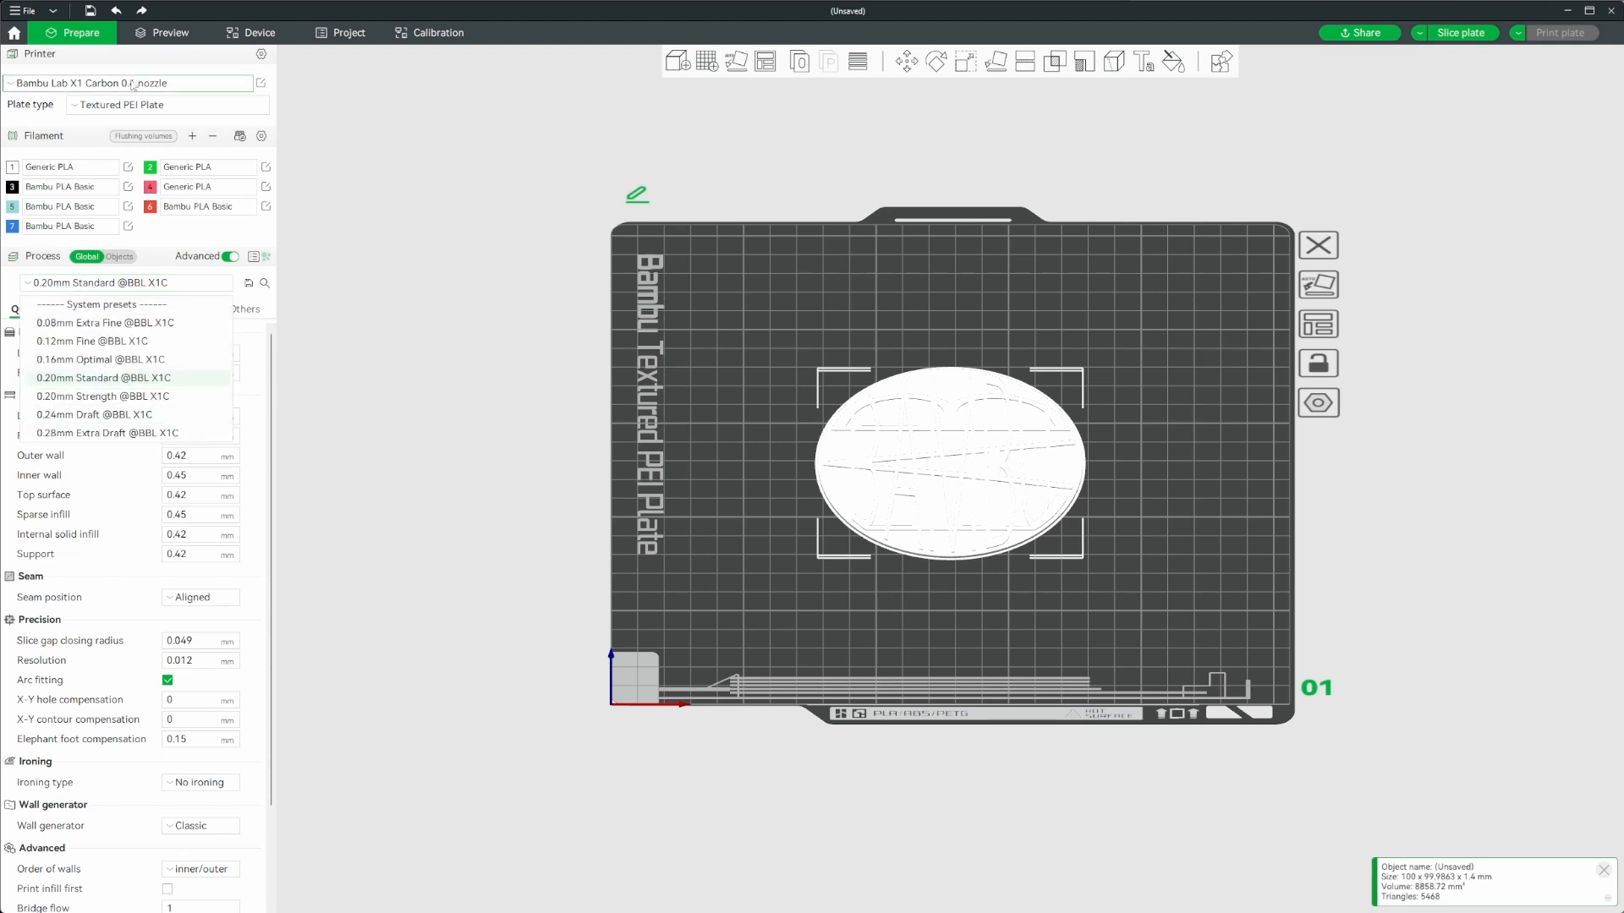
click(448, 308)
click(445, 318)
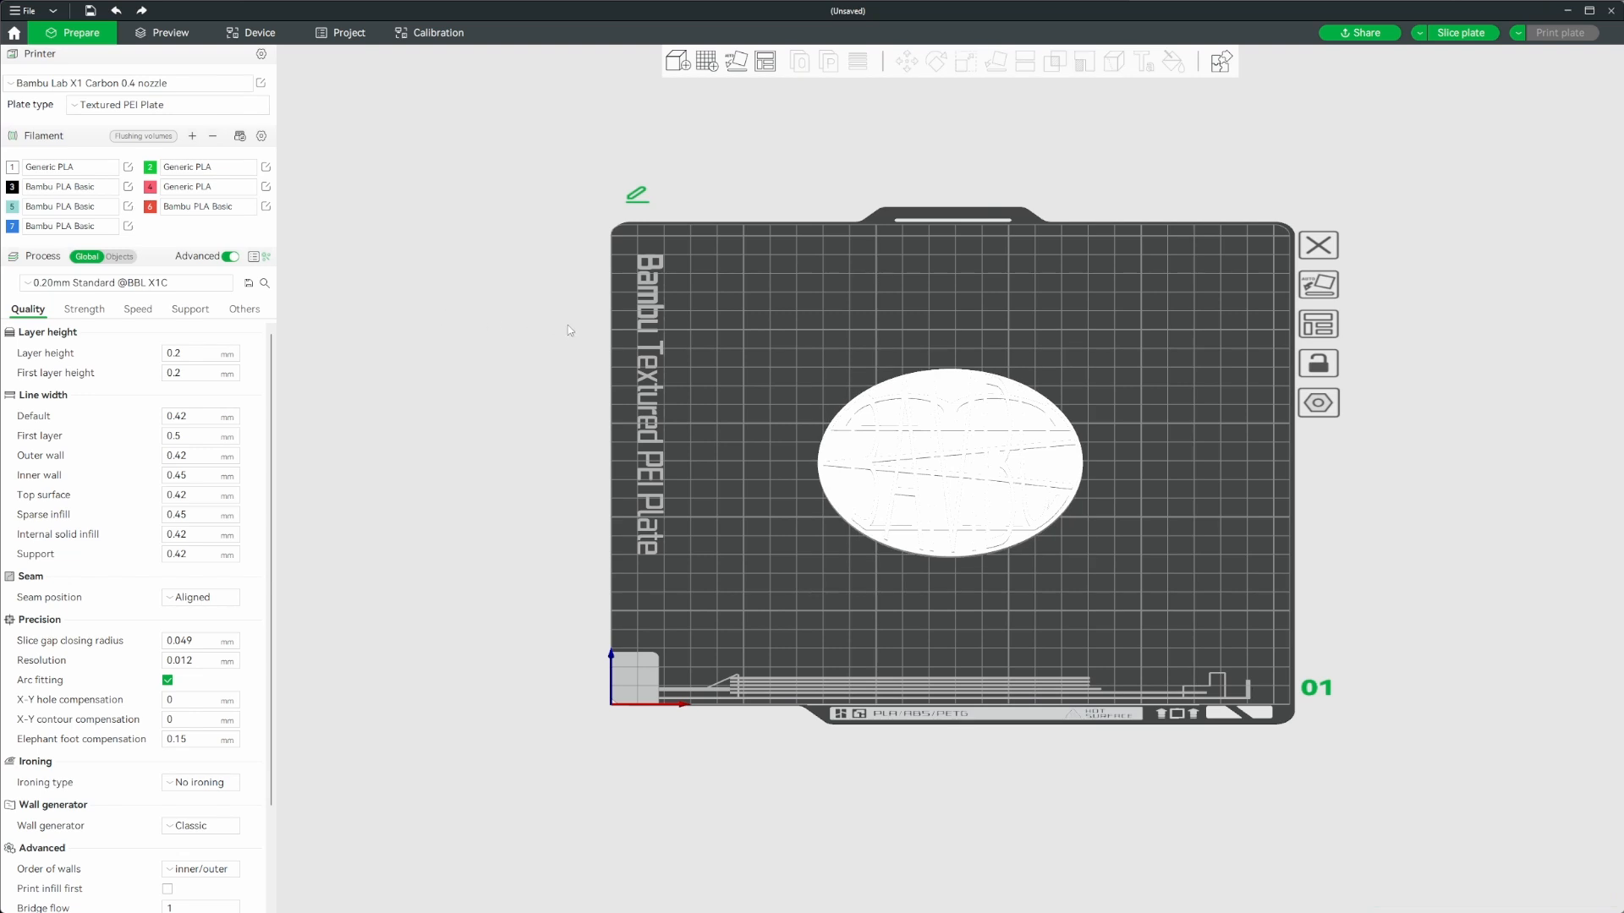
click(131, 284)
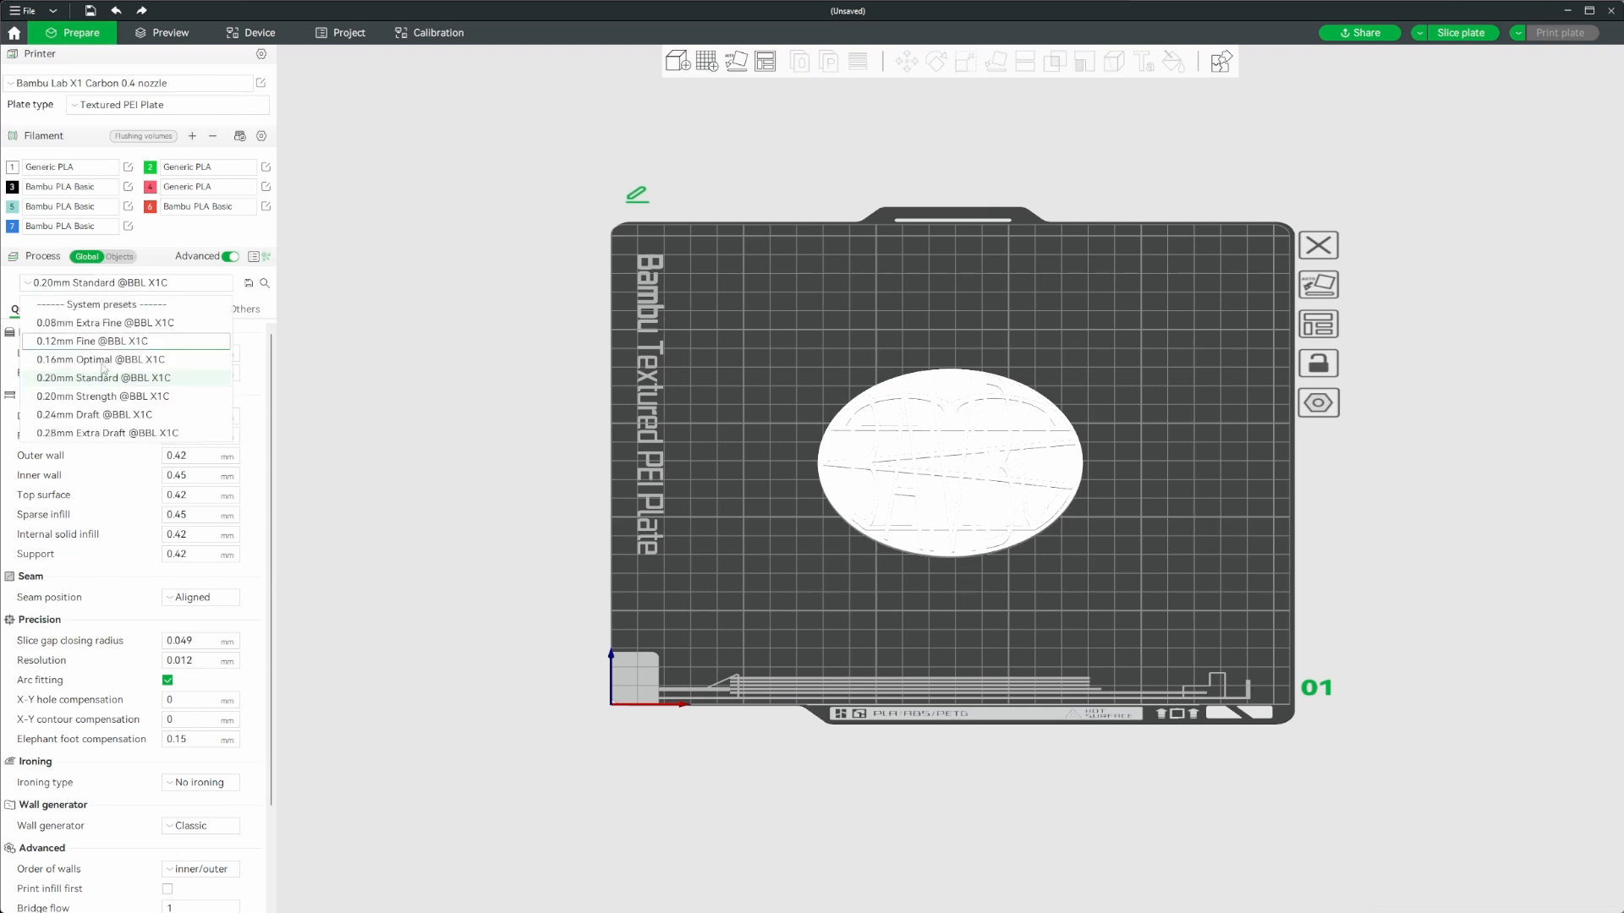
click(319, 381)
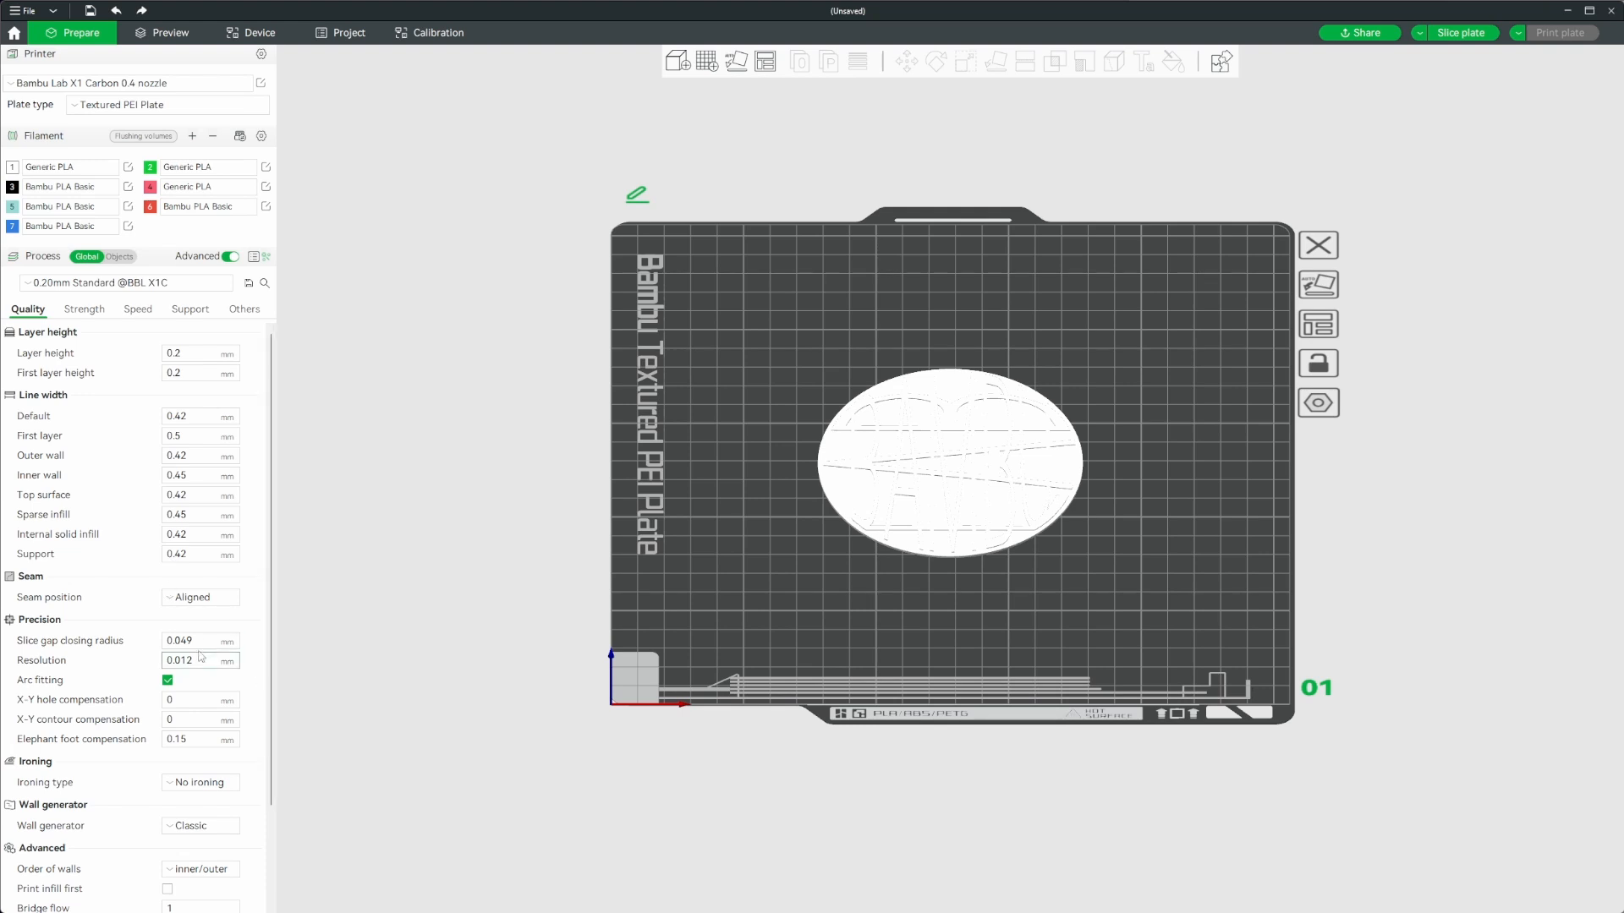
Assign filament 2, green Generic PLA, to the disc part Body1 in the plate's object list.
click(119, 256)
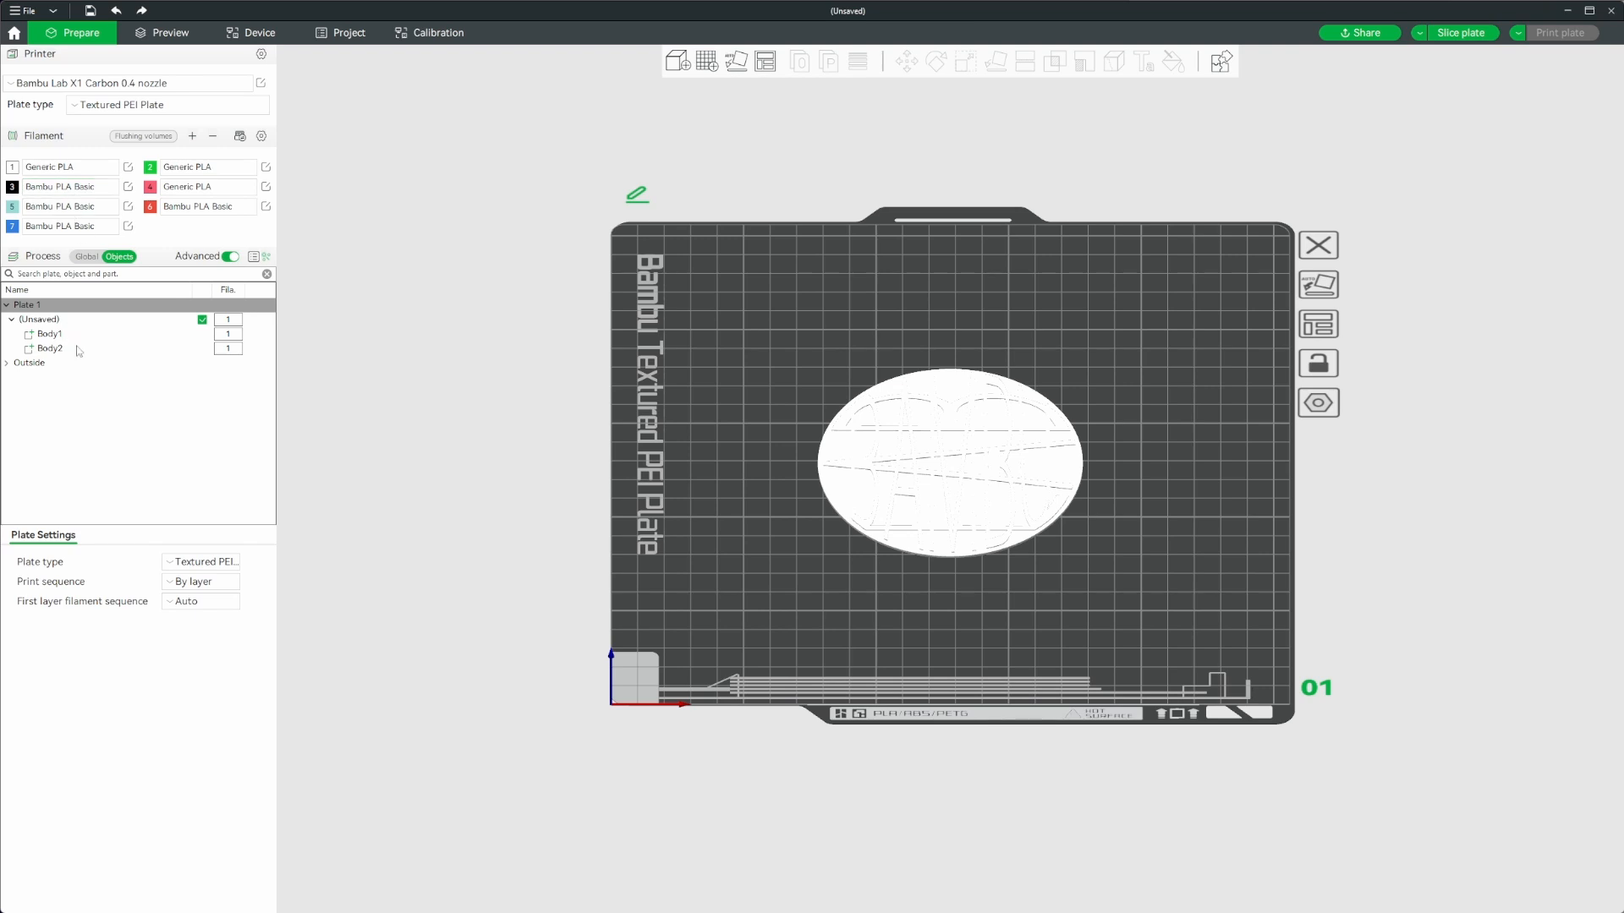
click(53, 335)
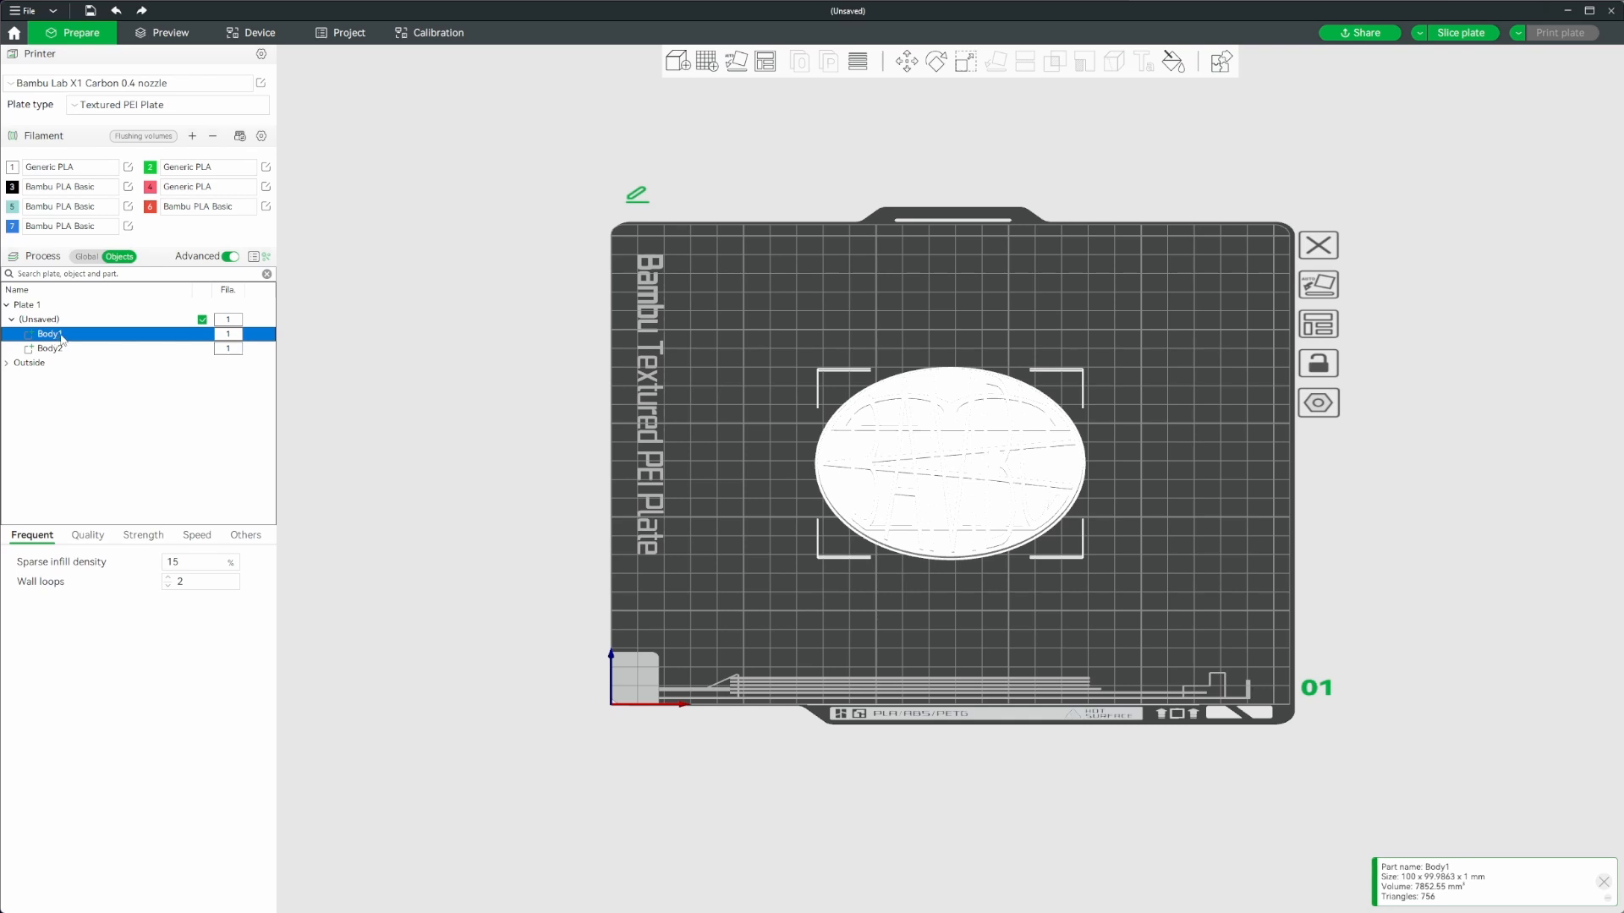
ctrl+click(67, 350)
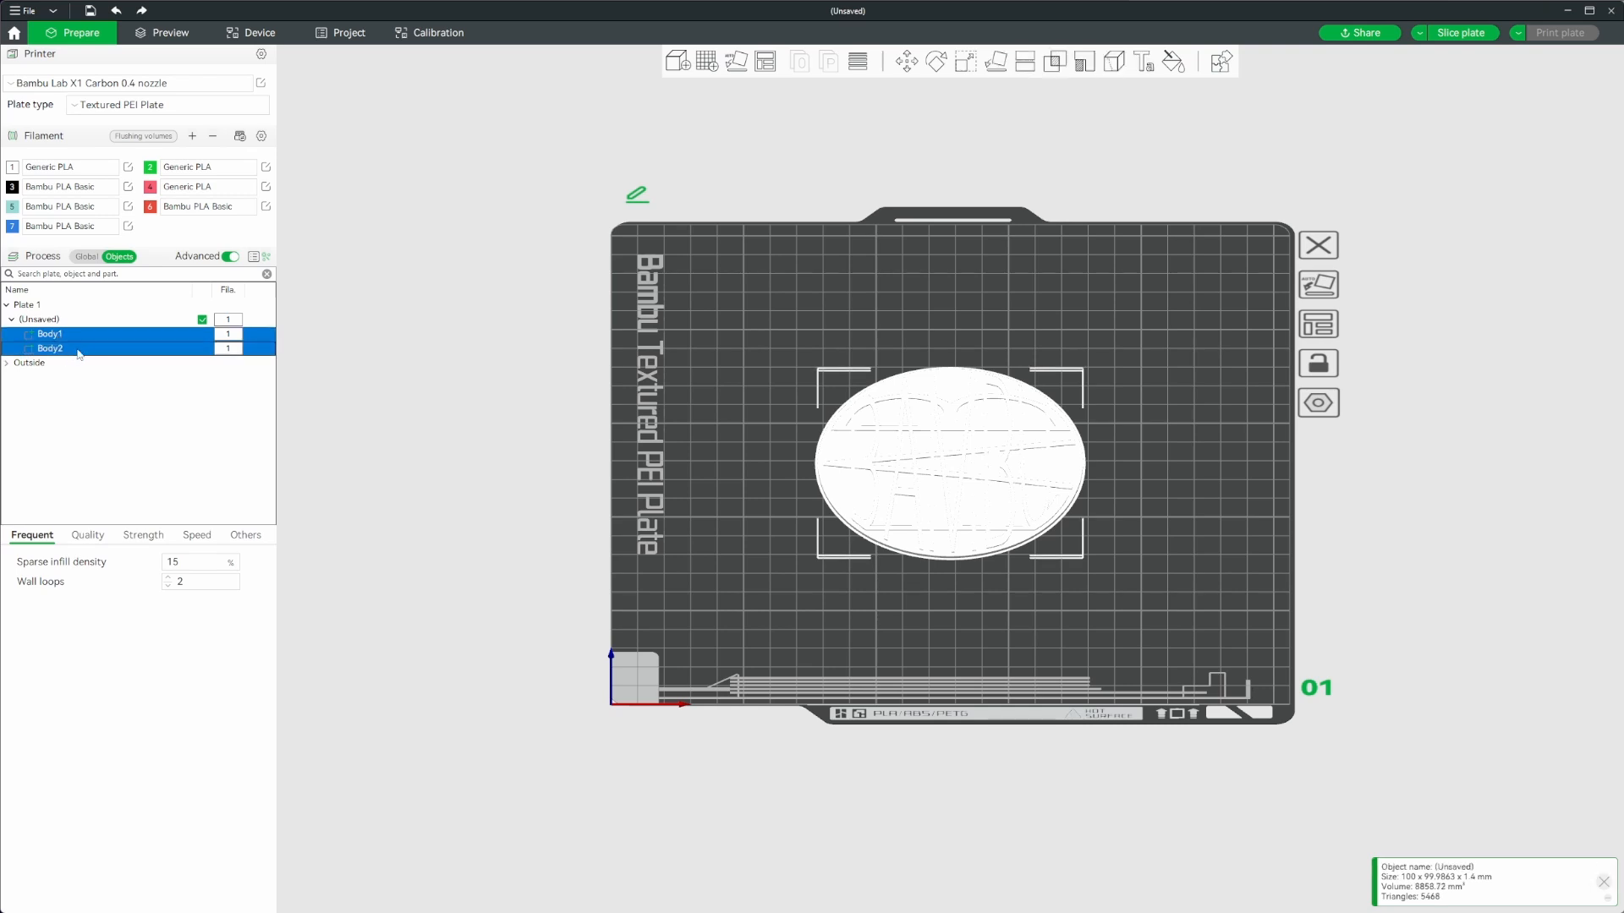
click(63, 337)
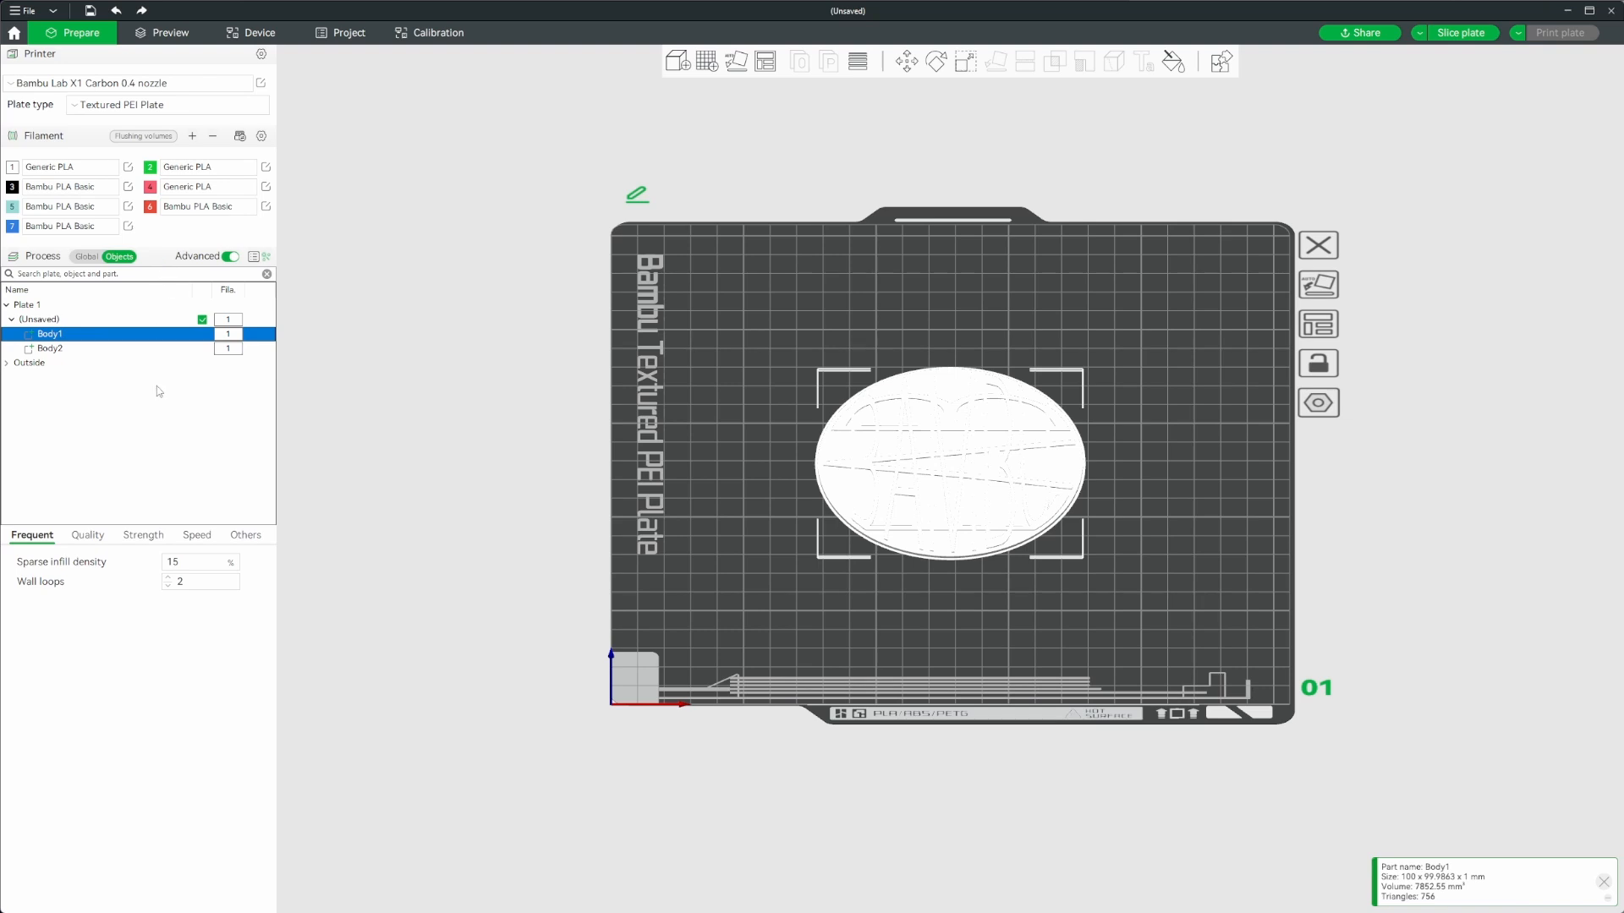
key(2)
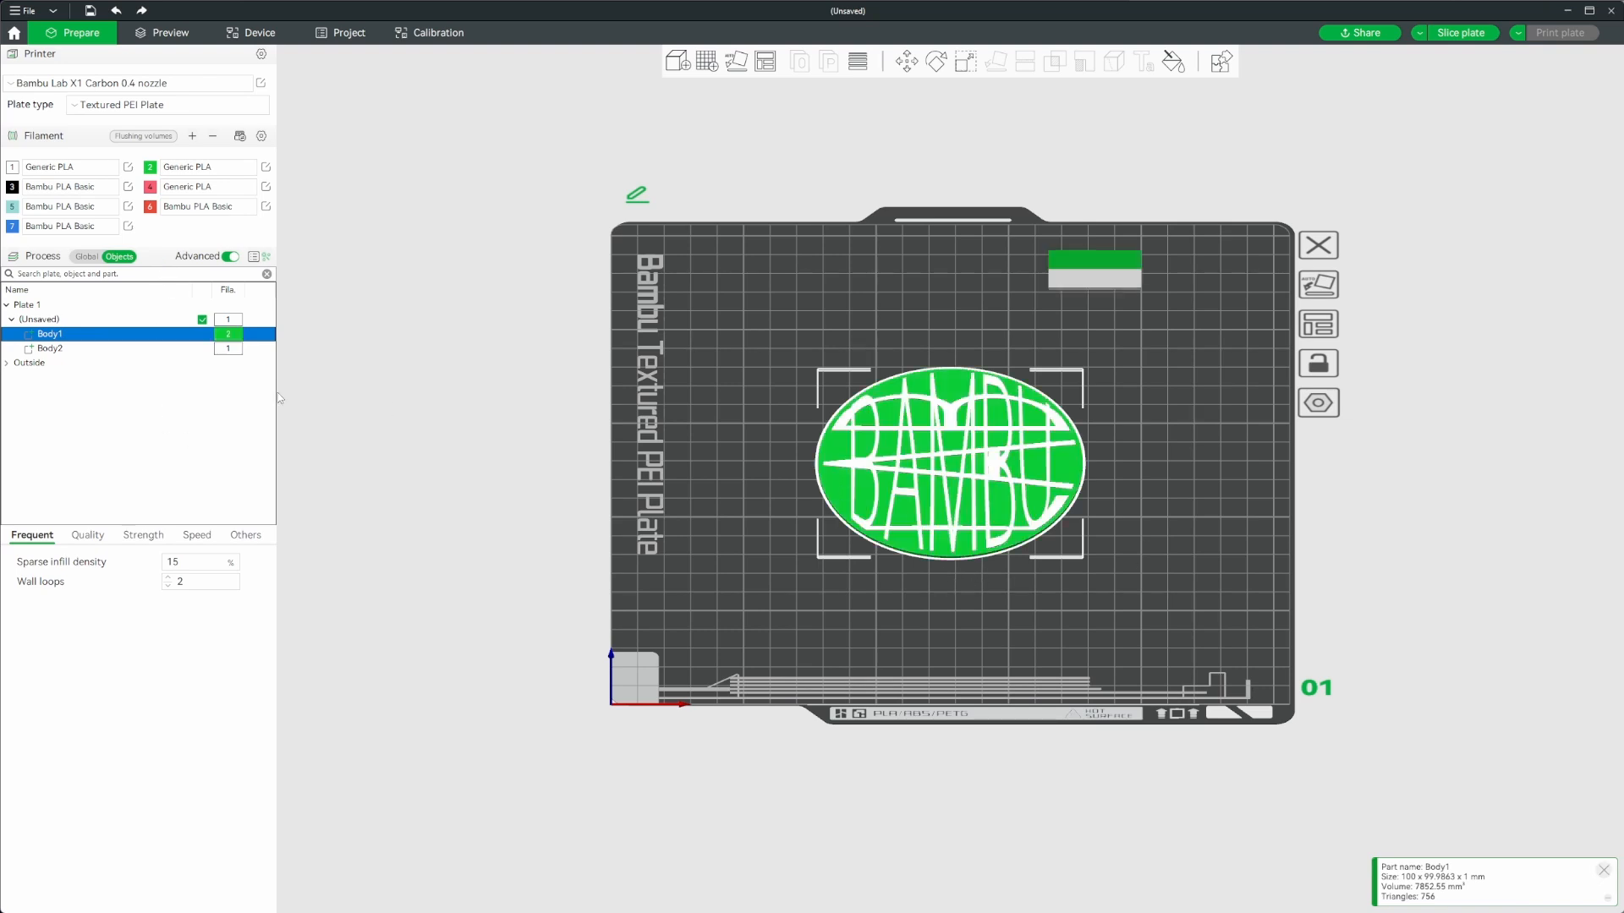
Assign filament 3, black Bambu PLA Basic, to the logo part Body2.
click(61, 349)
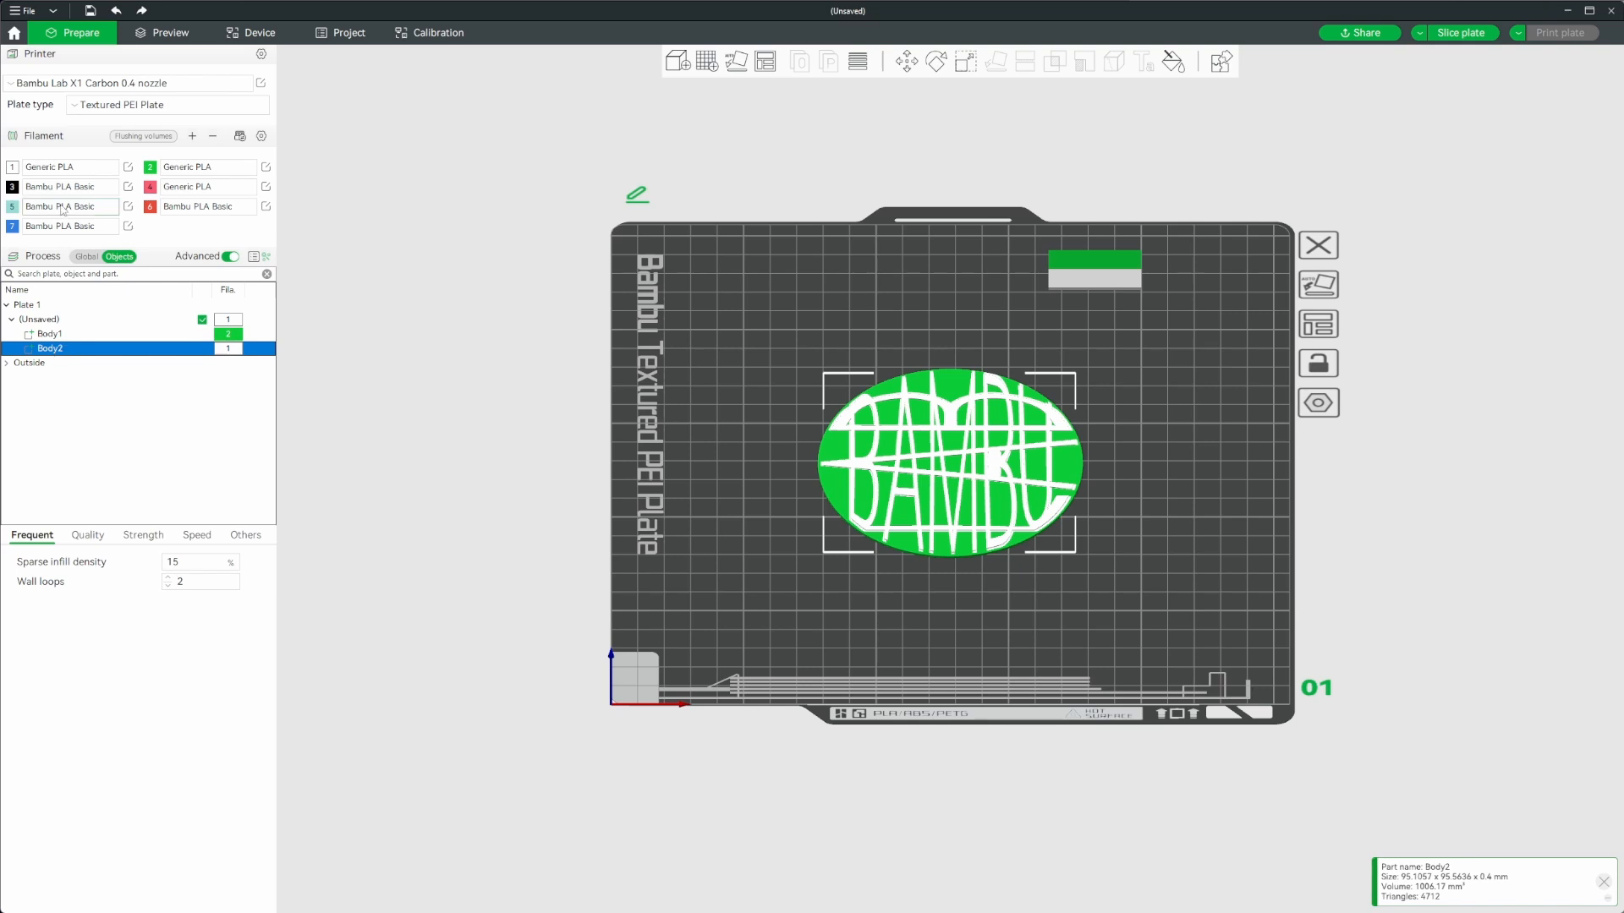
key(3)
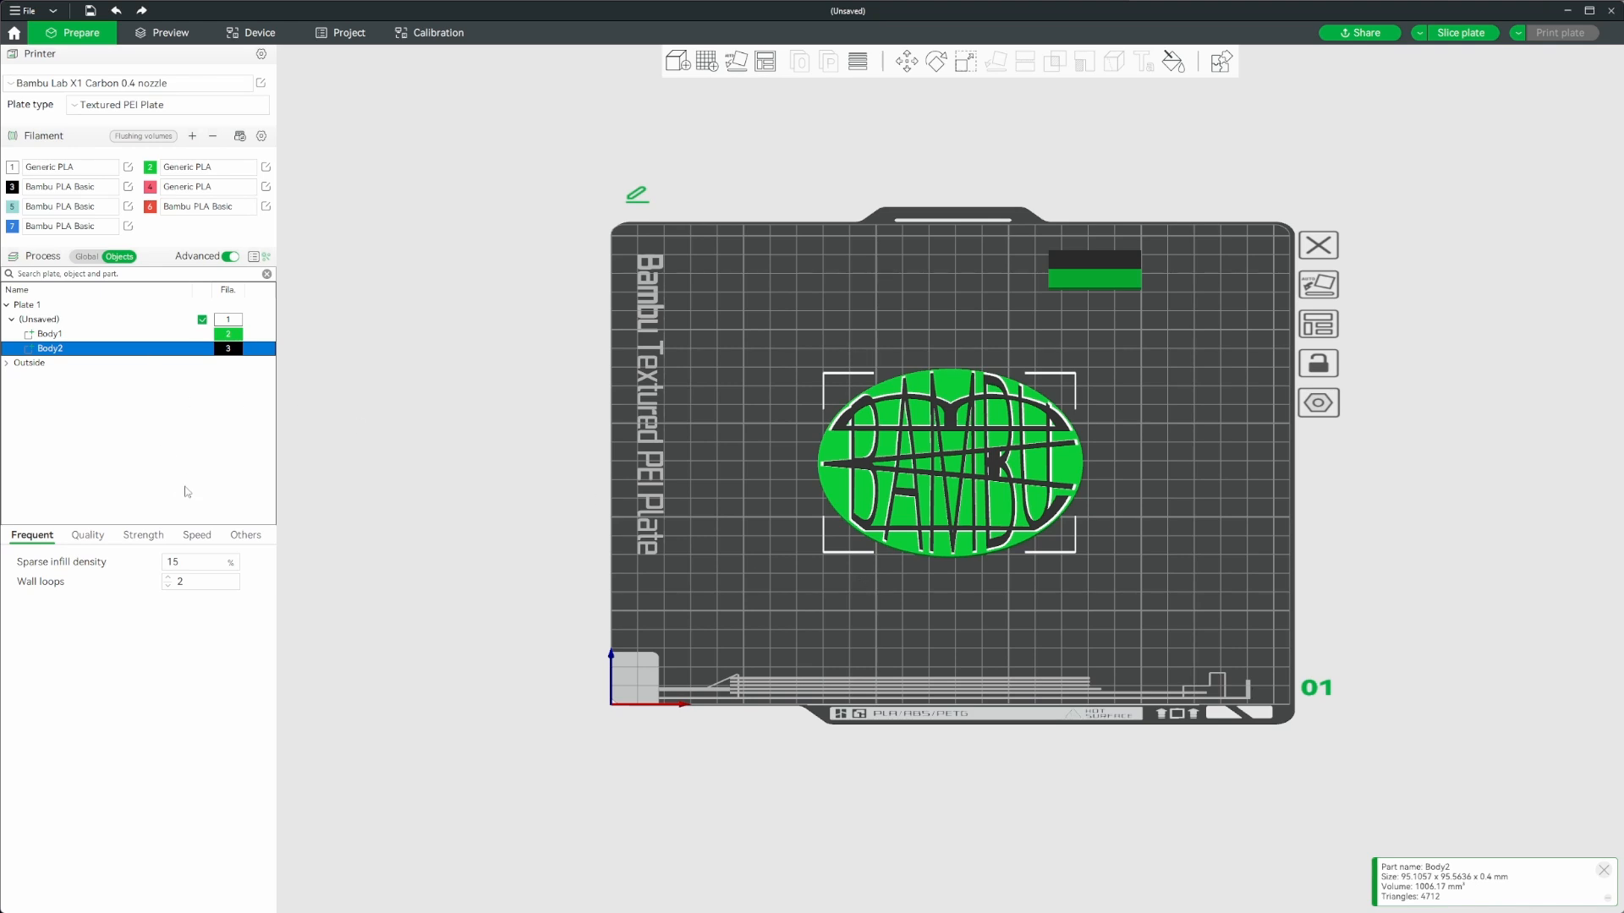
click(227, 347)
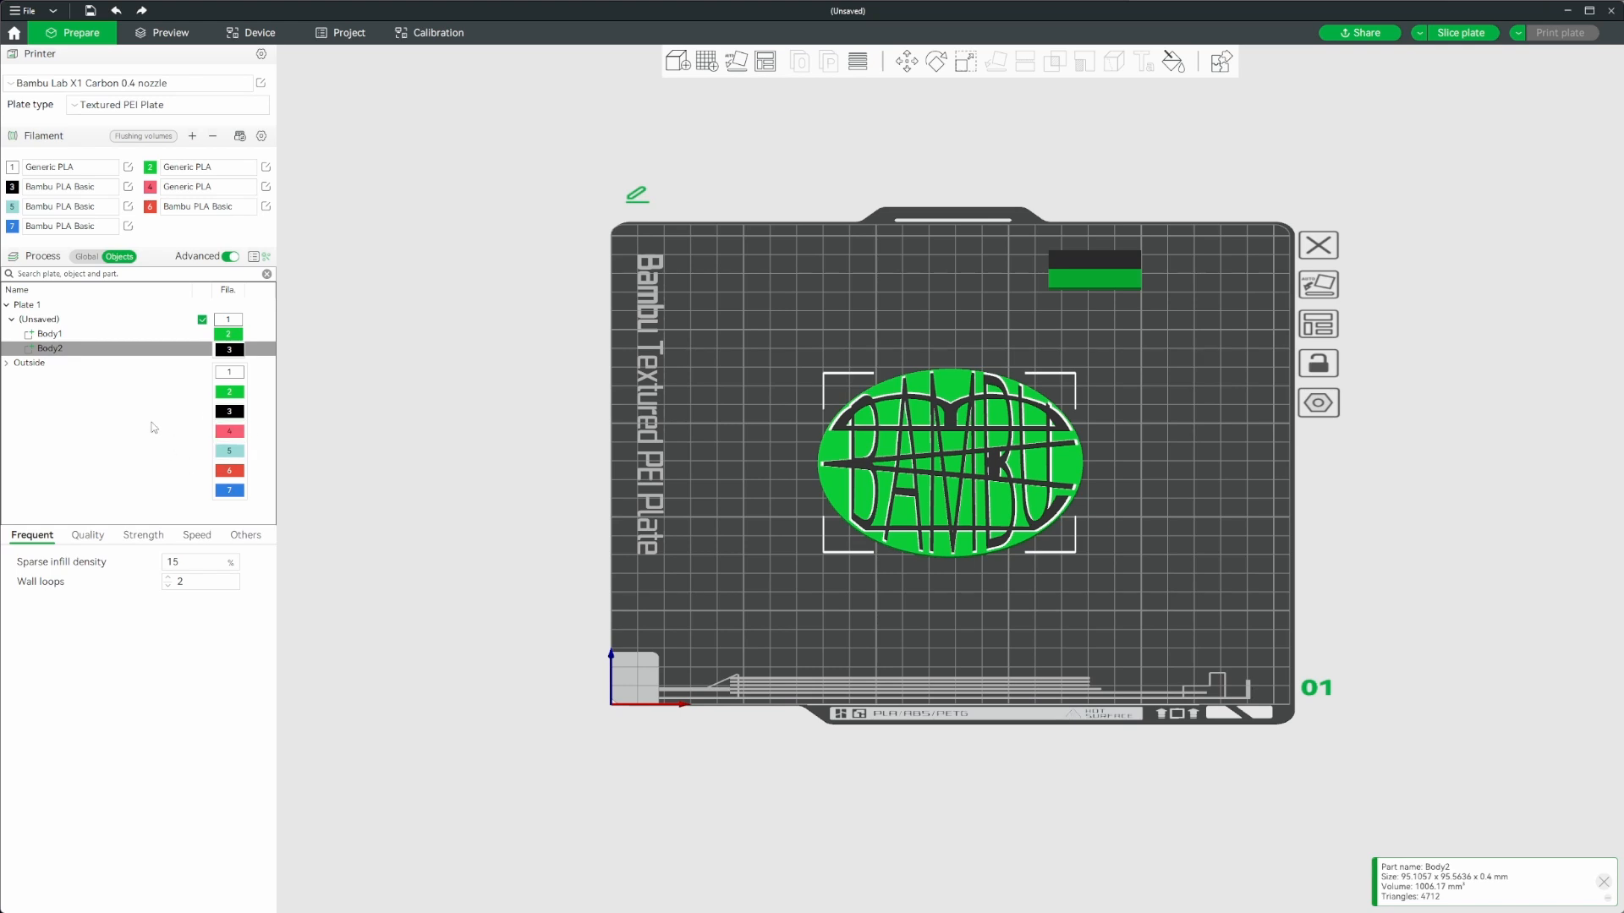
click(193, 482)
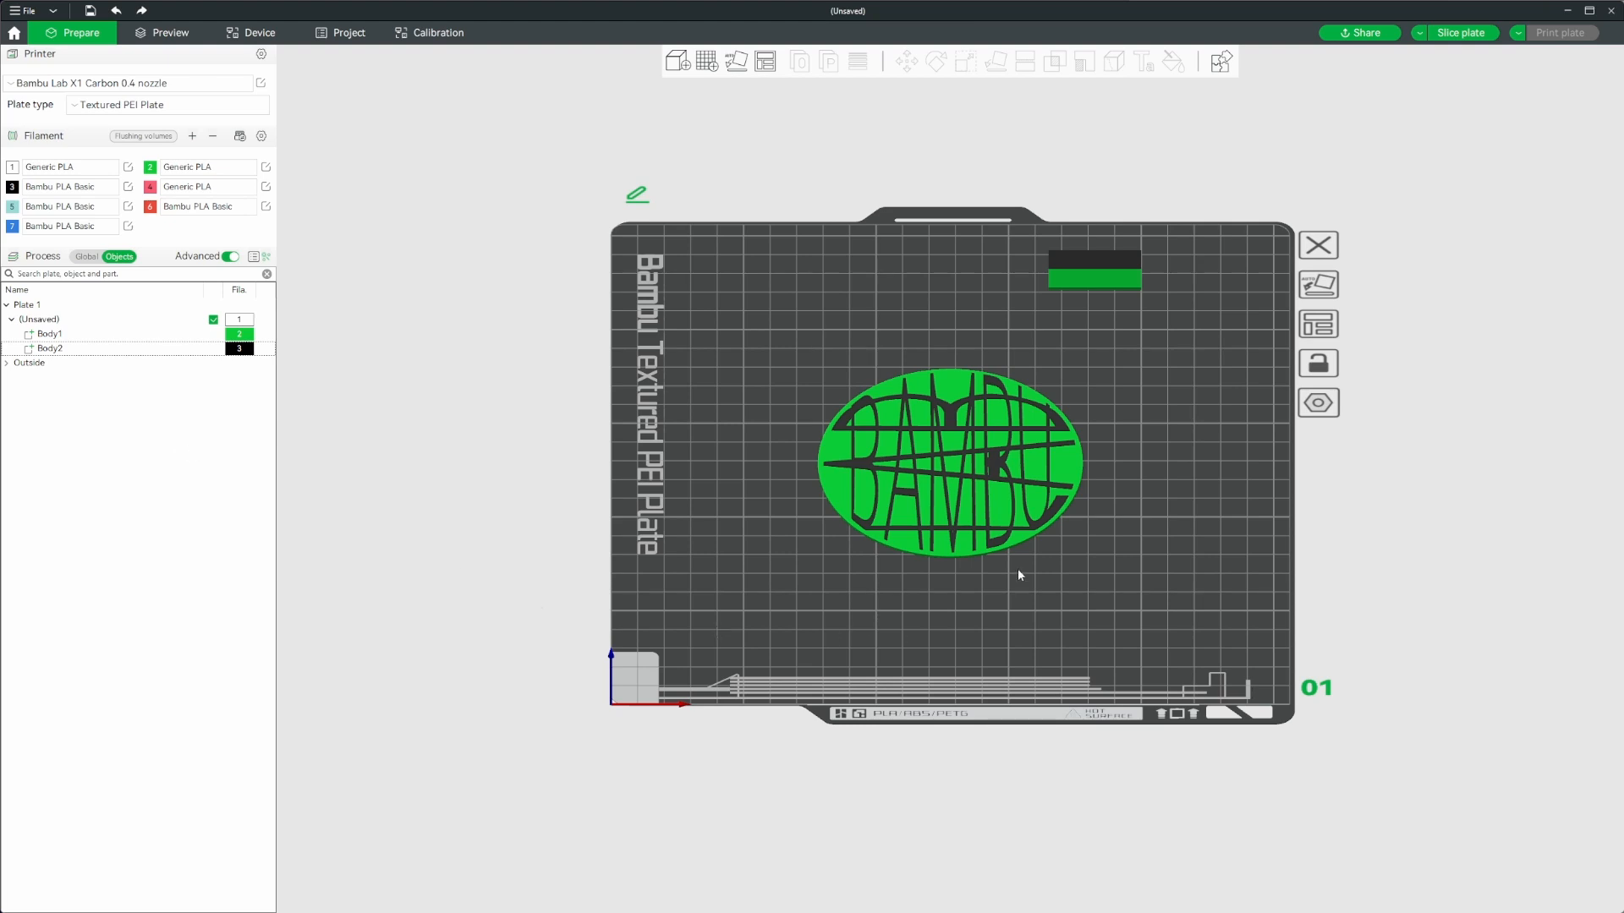
scroll(1097, 605, up, 5)
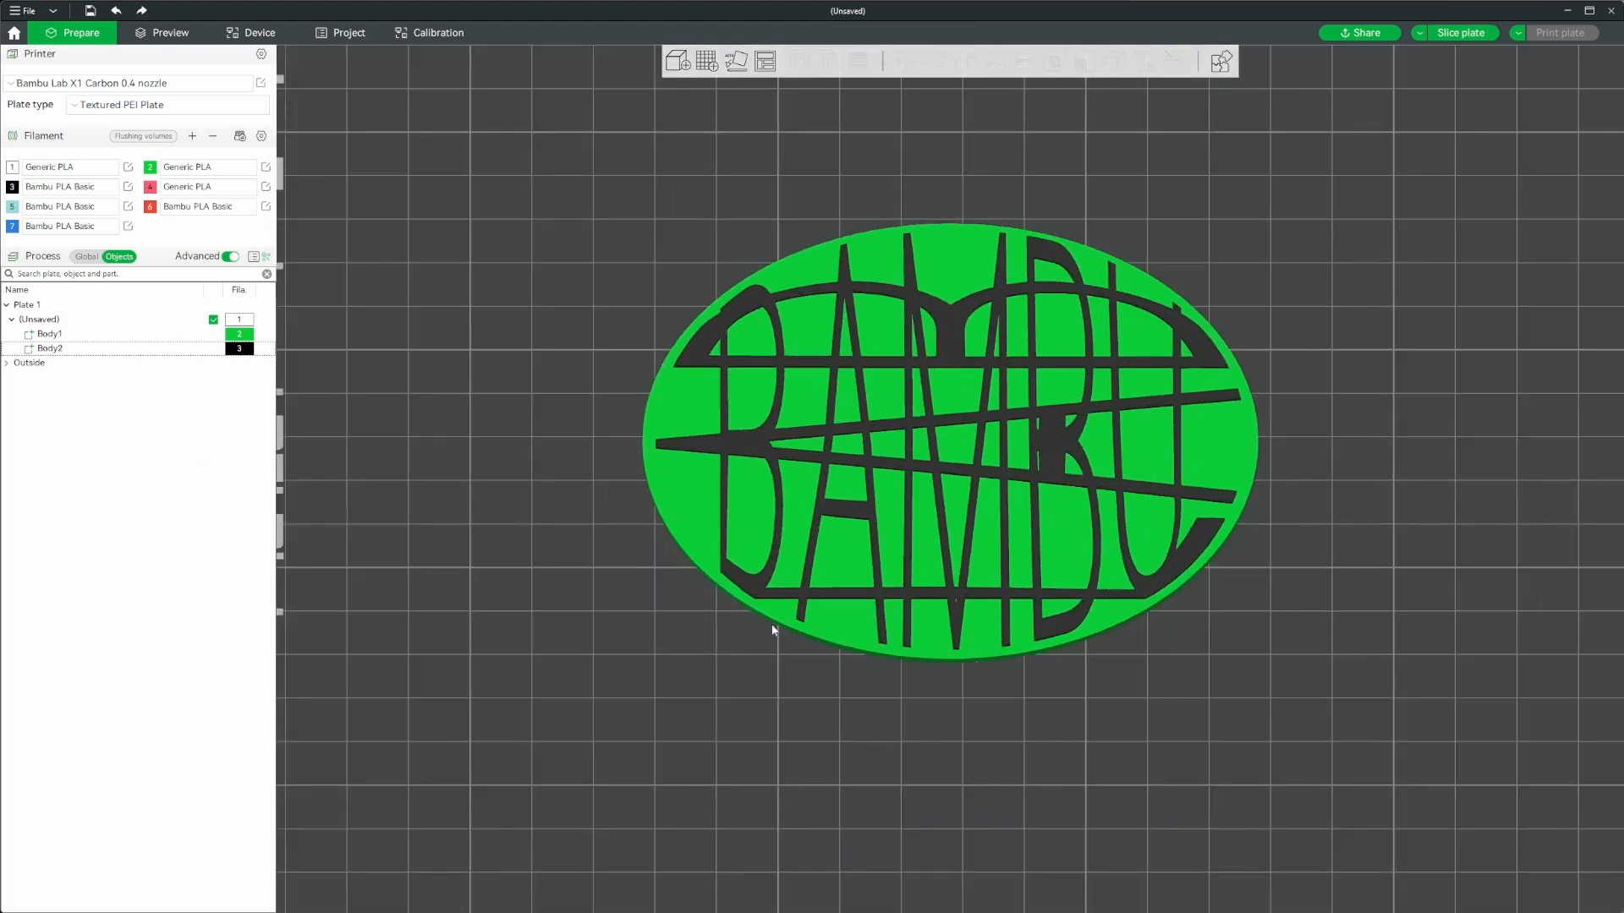
Return to the global process settings and slice the plate with the two-color disc.
click(88, 256)
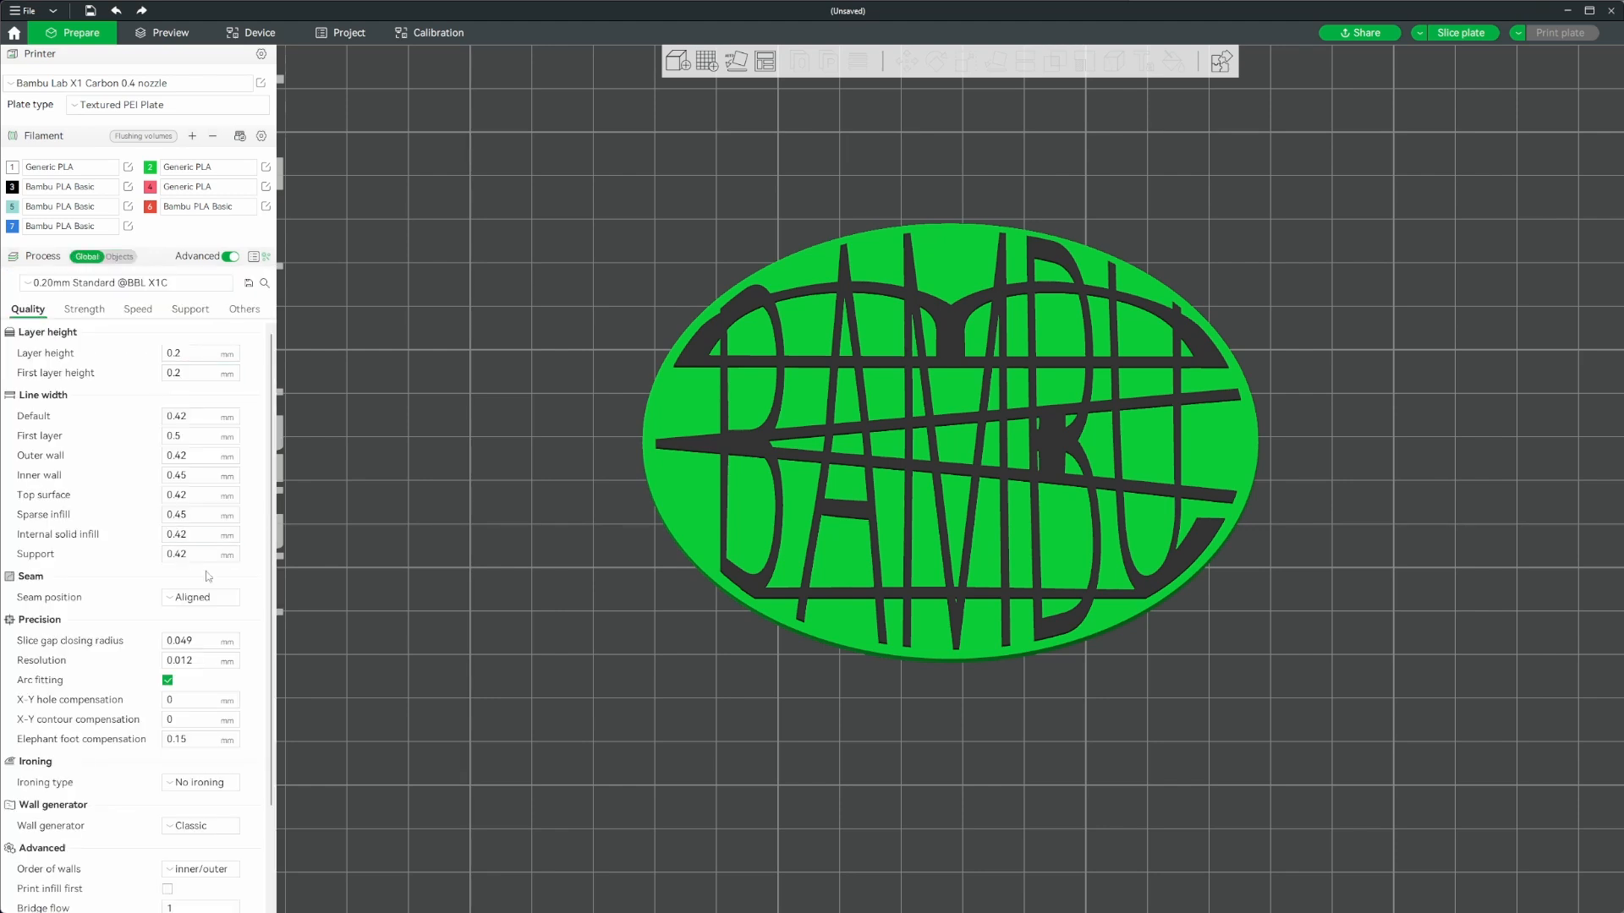
drag(1314, 507, 1302, 548)
scroll(1167, 544, up, 6)
scroll(1175, 550, down, 2)
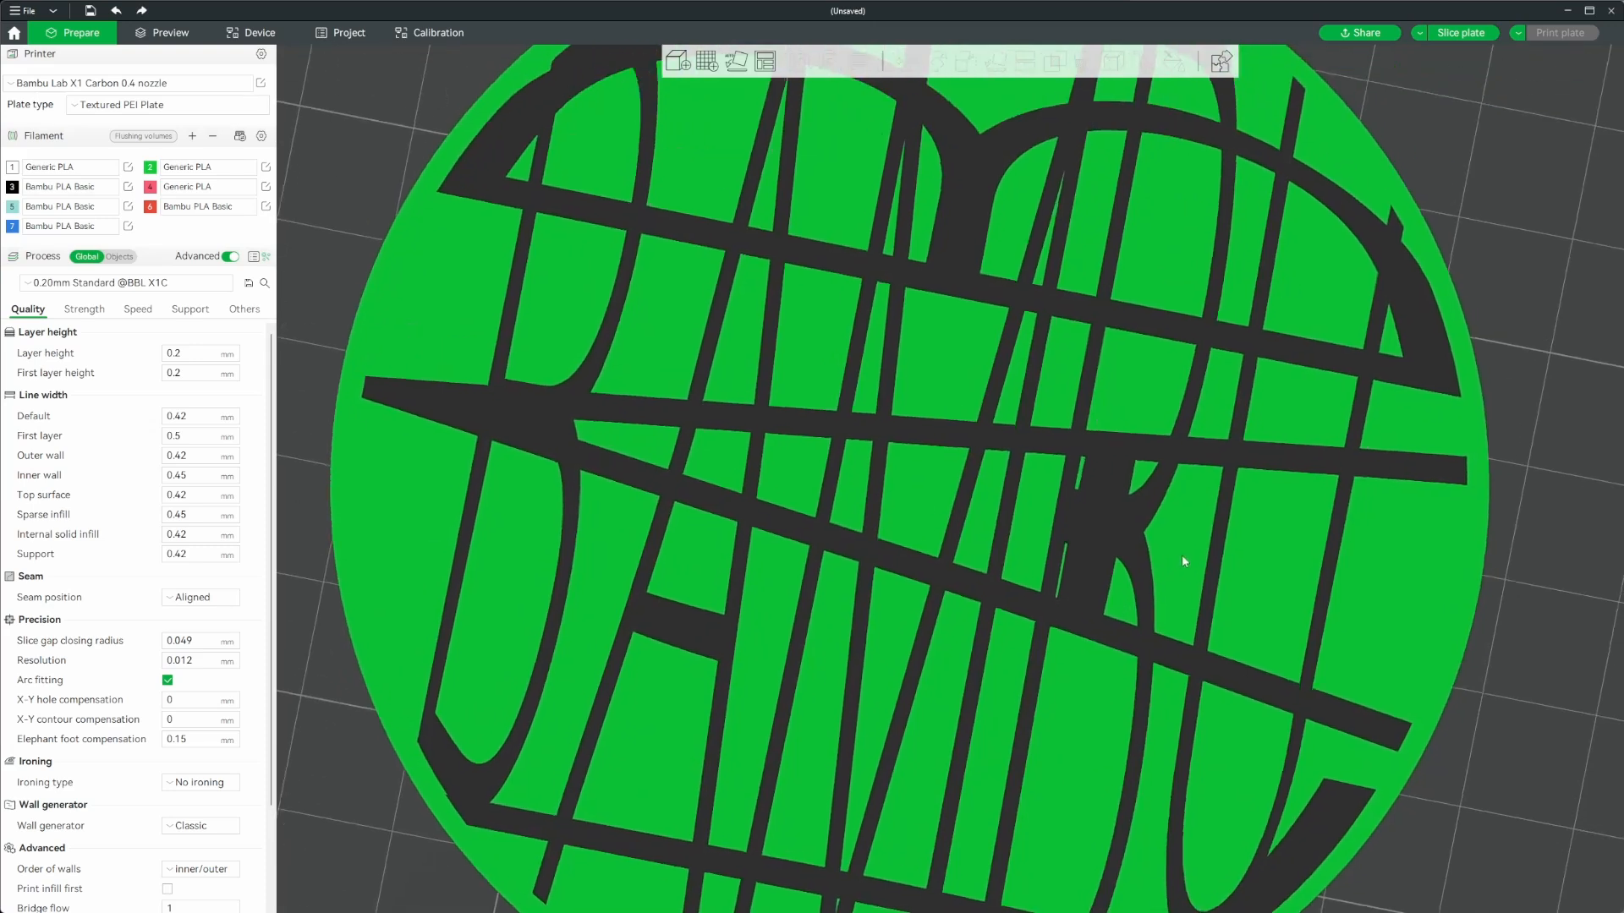
click(1460, 33)
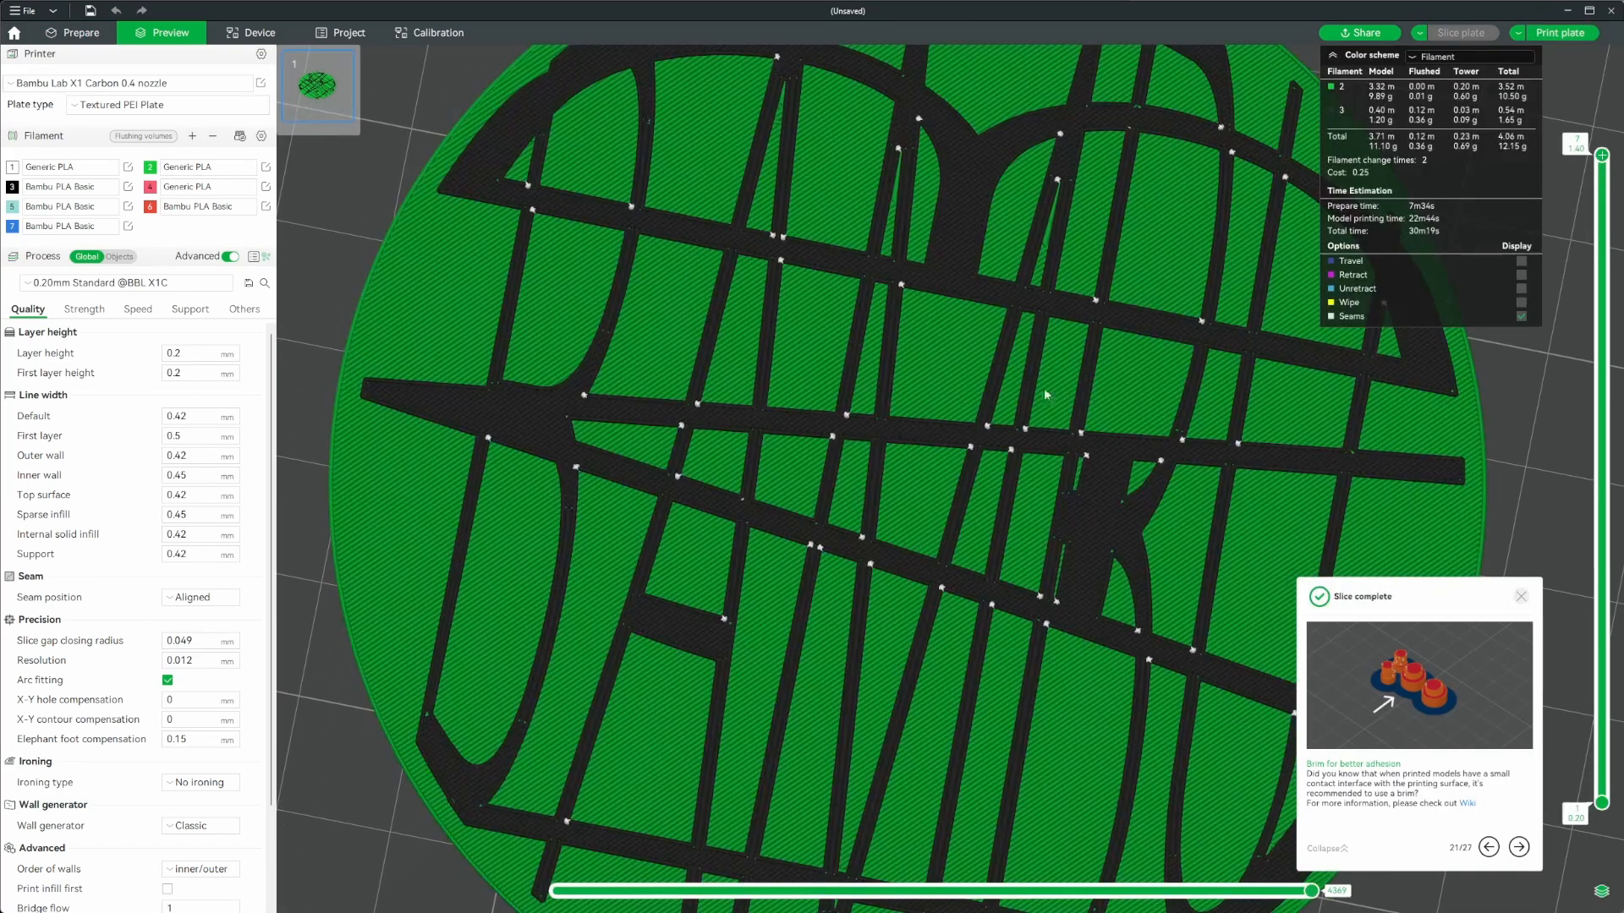
Examine the sliced disc up close, checking the thin black logo strokes for gaps and stray green lines.
scroll(1057, 398, down, 4)
scroll(1082, 379, up, 2)
scroll(1082, 379, up, 2)
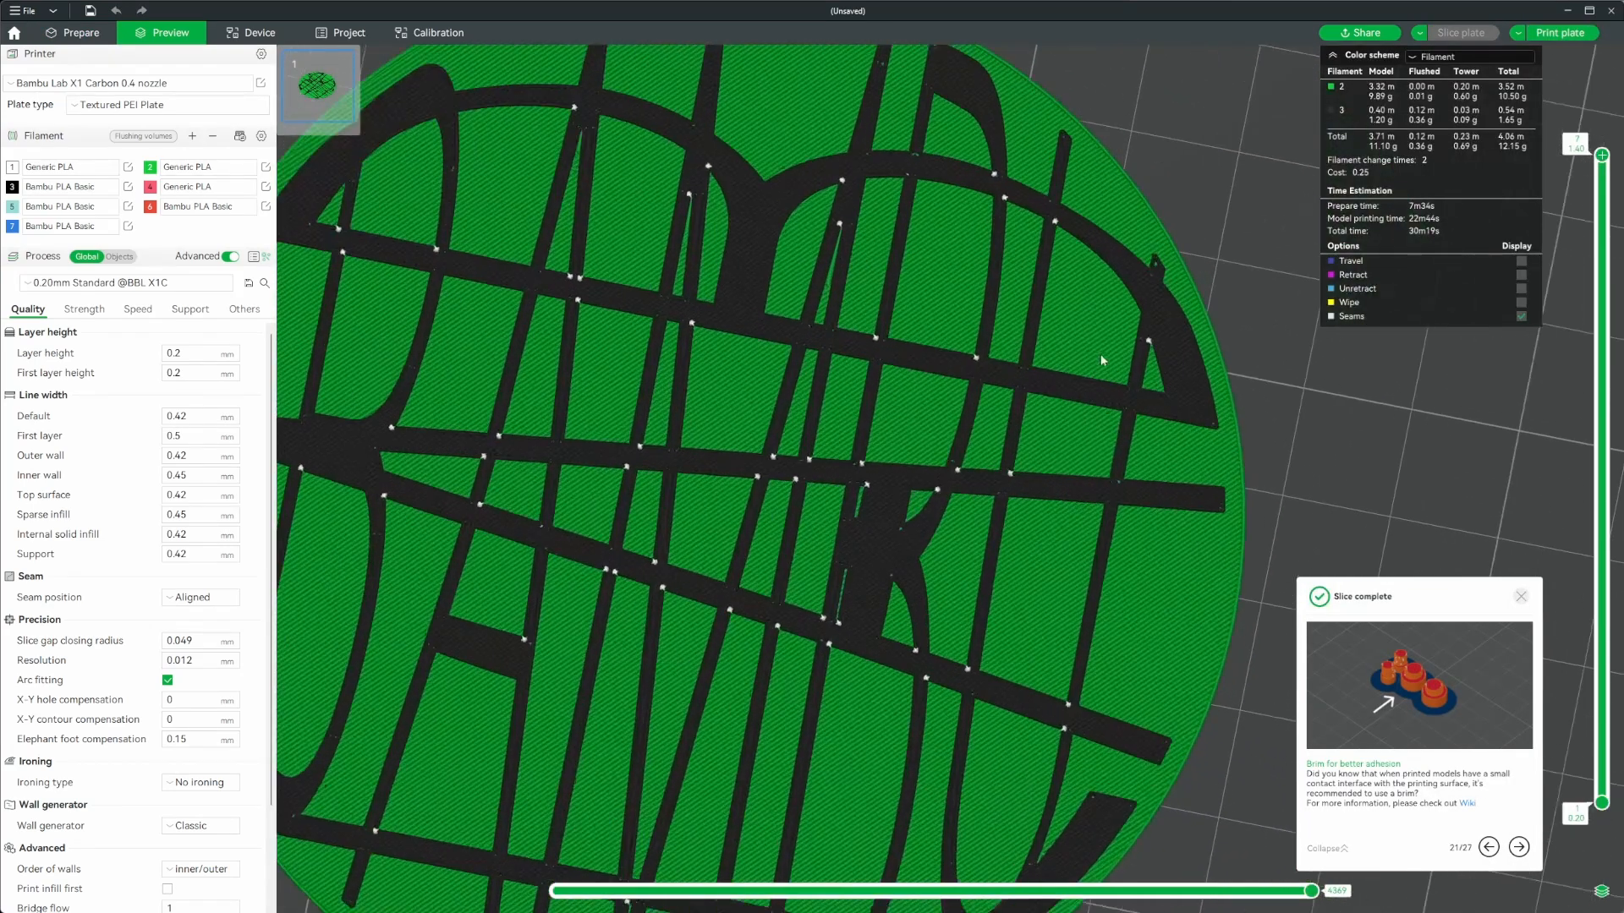
scroll(833, 579, up, 1)
scroll(834, 580, up, 3)
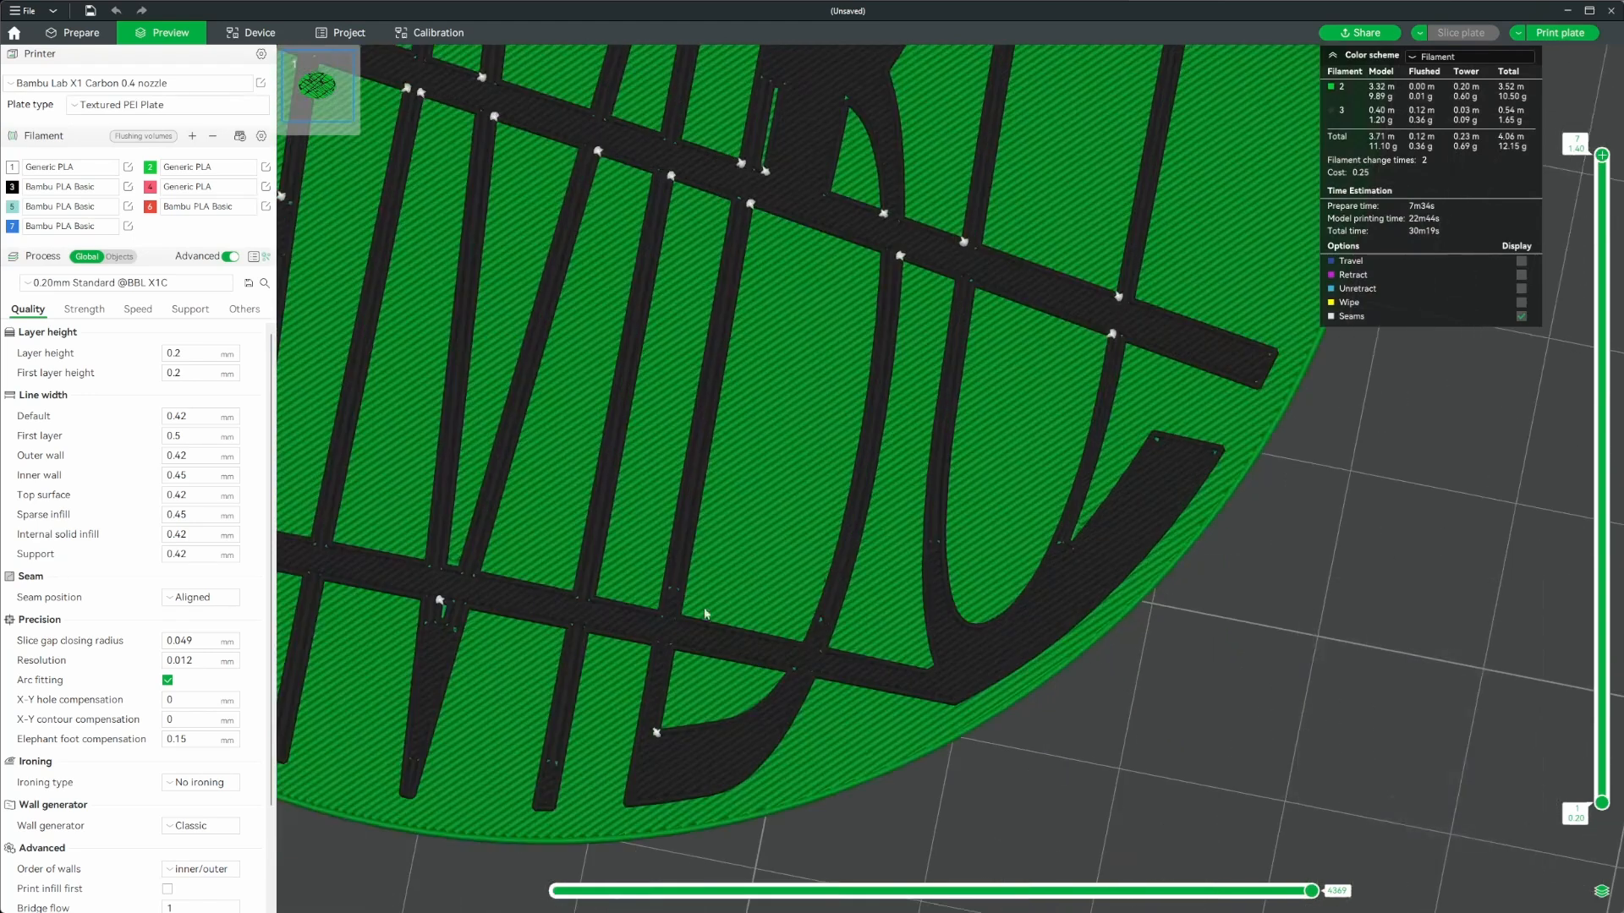
scroll(854, 719, down, 2)
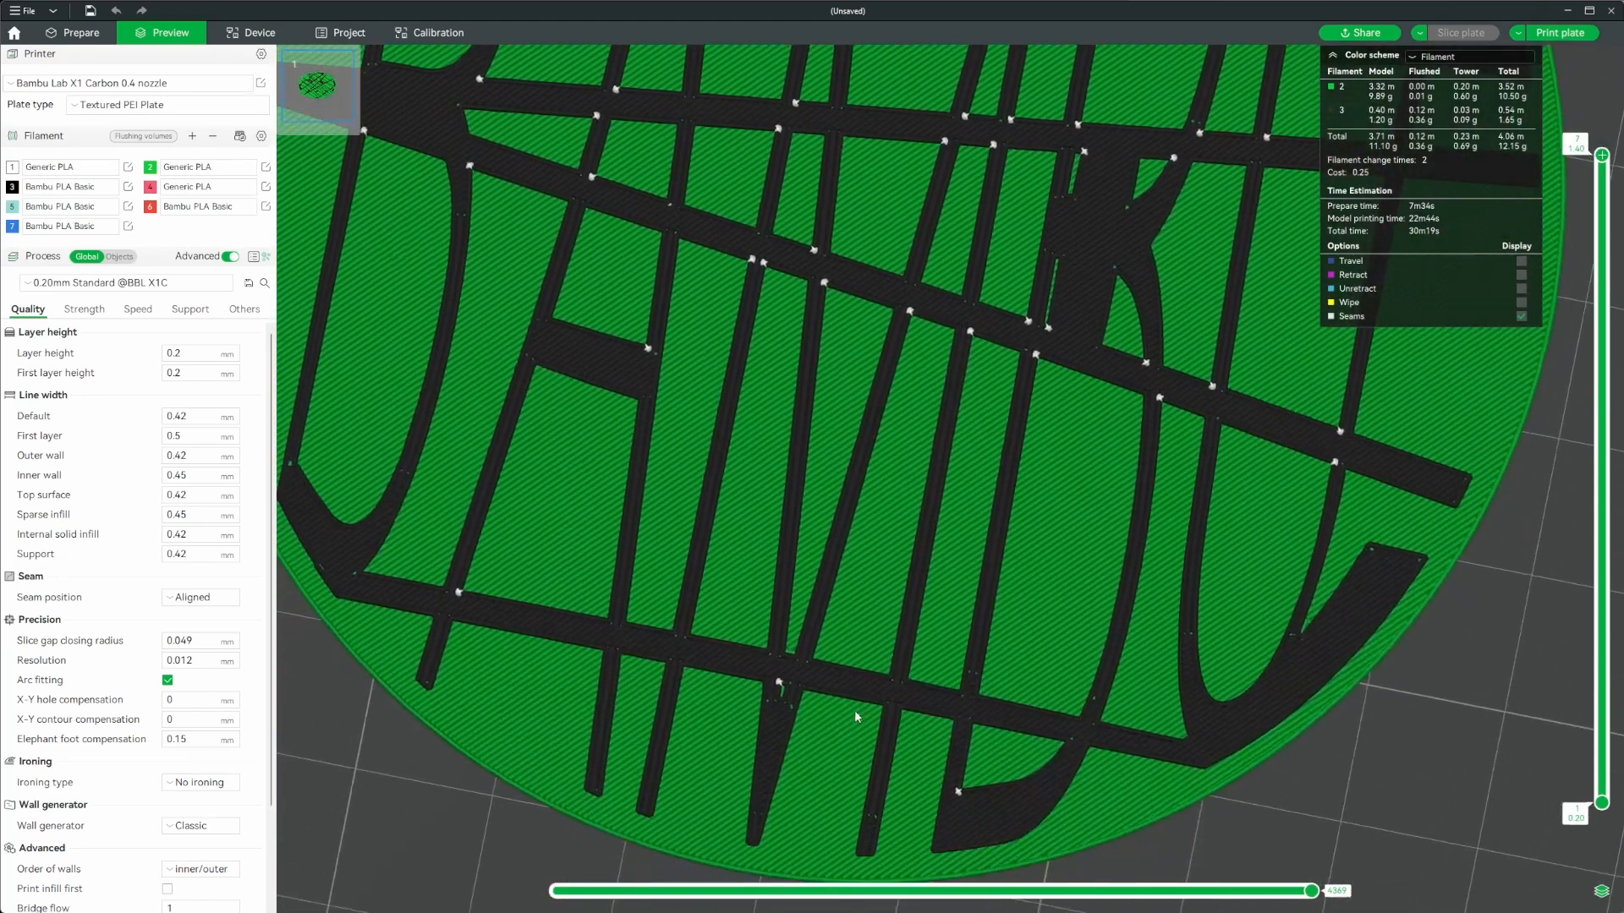
scroll(1053, 548, up, 2)
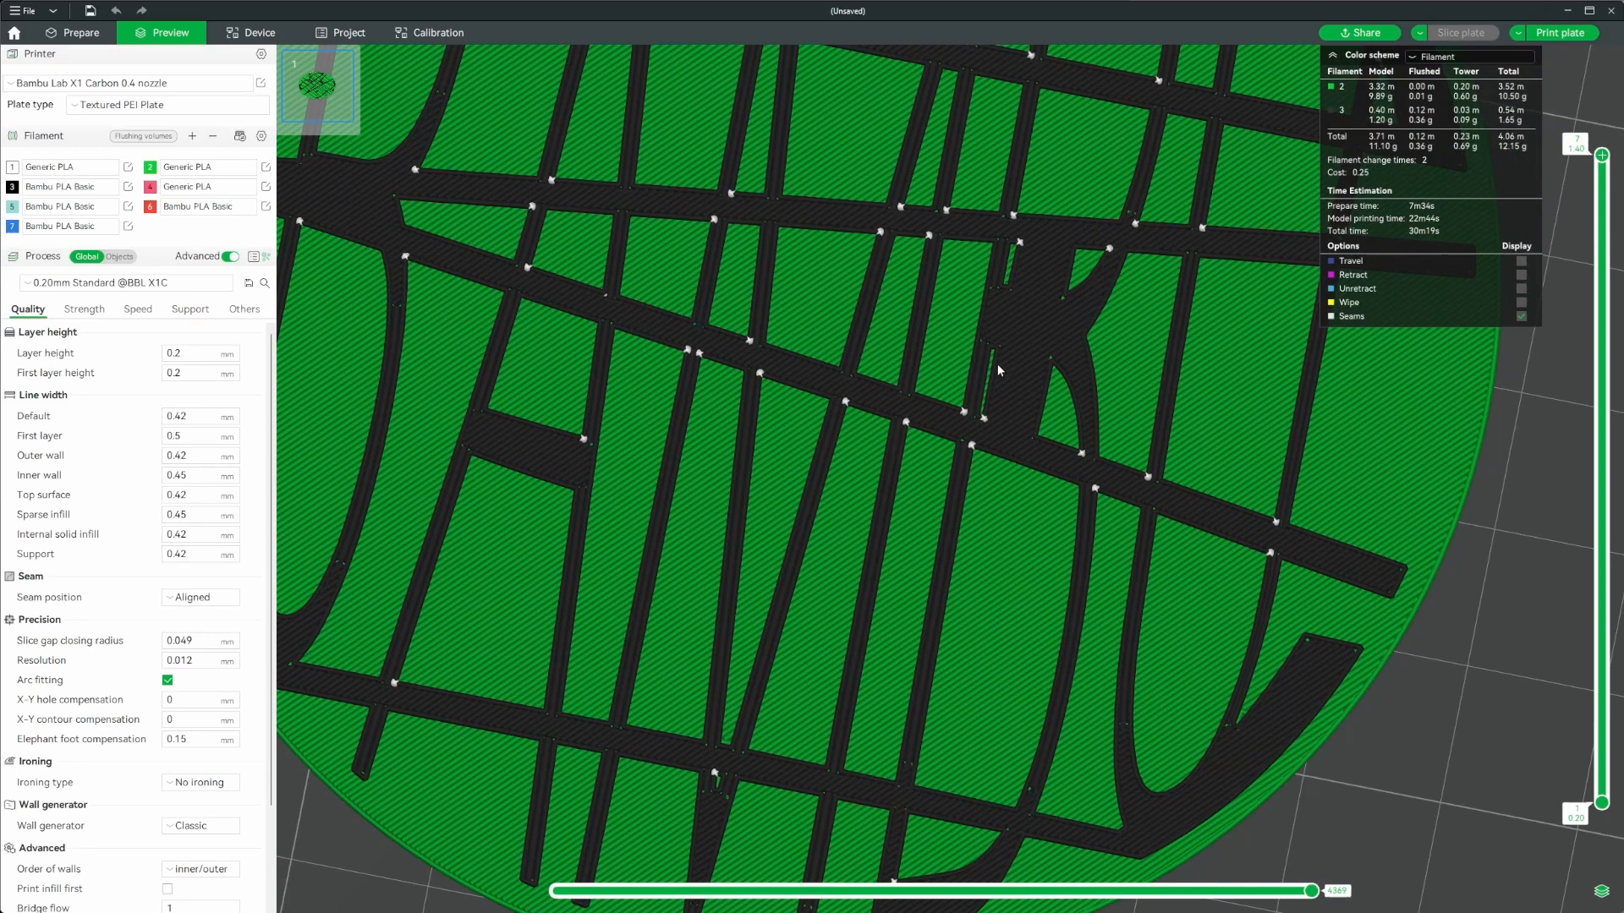
scroll(864, 549, up, 3)
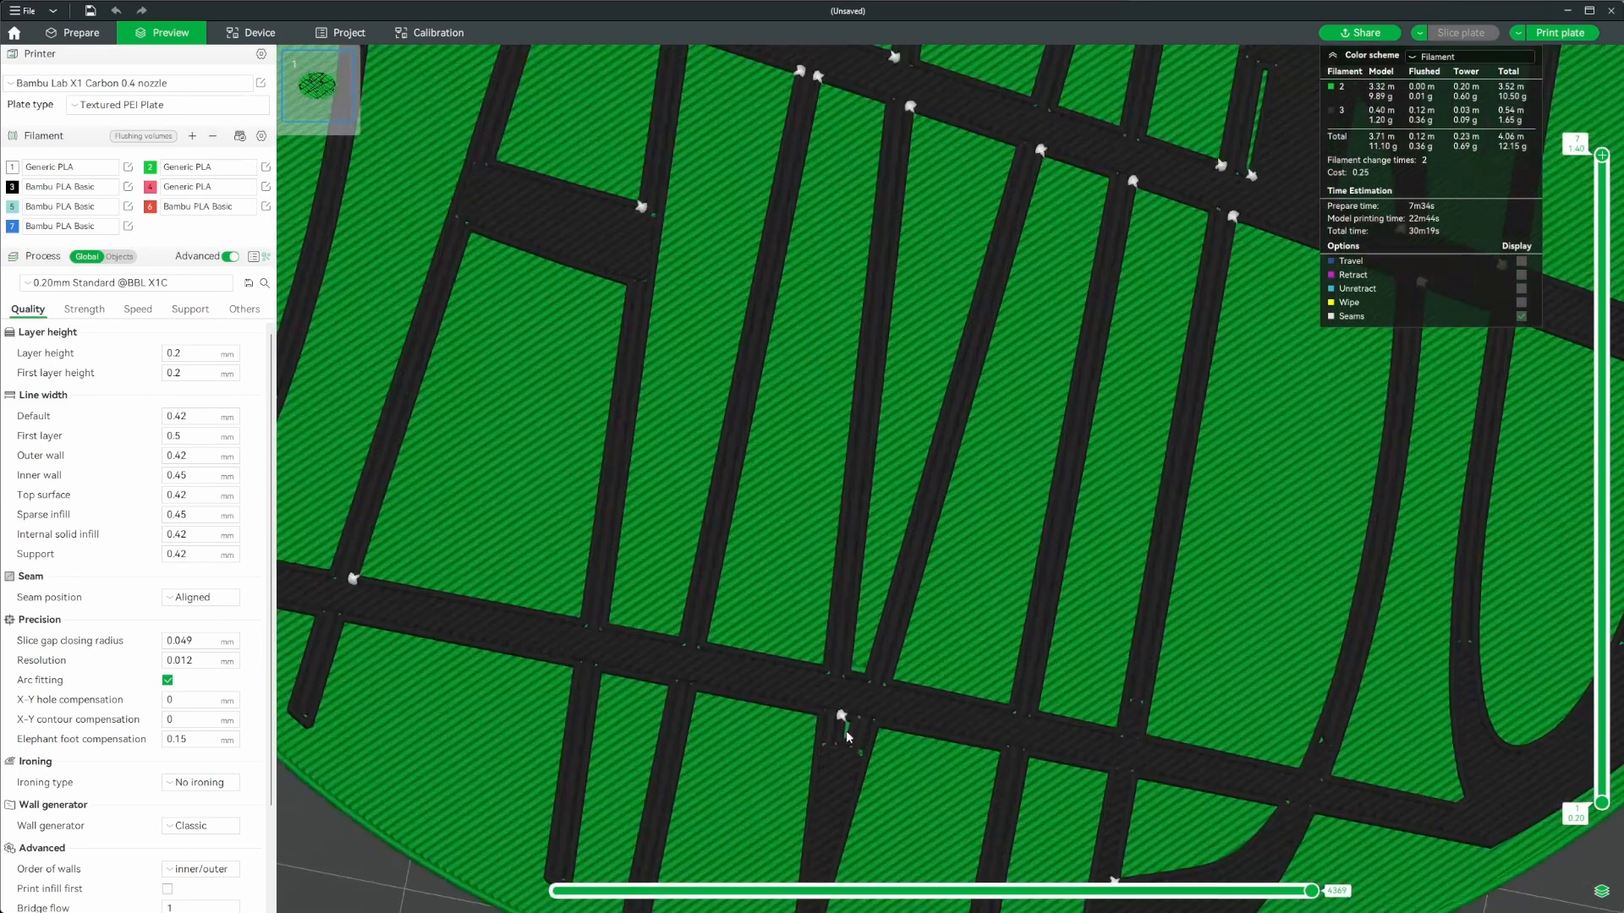
scroll(846, 734, down, 6)
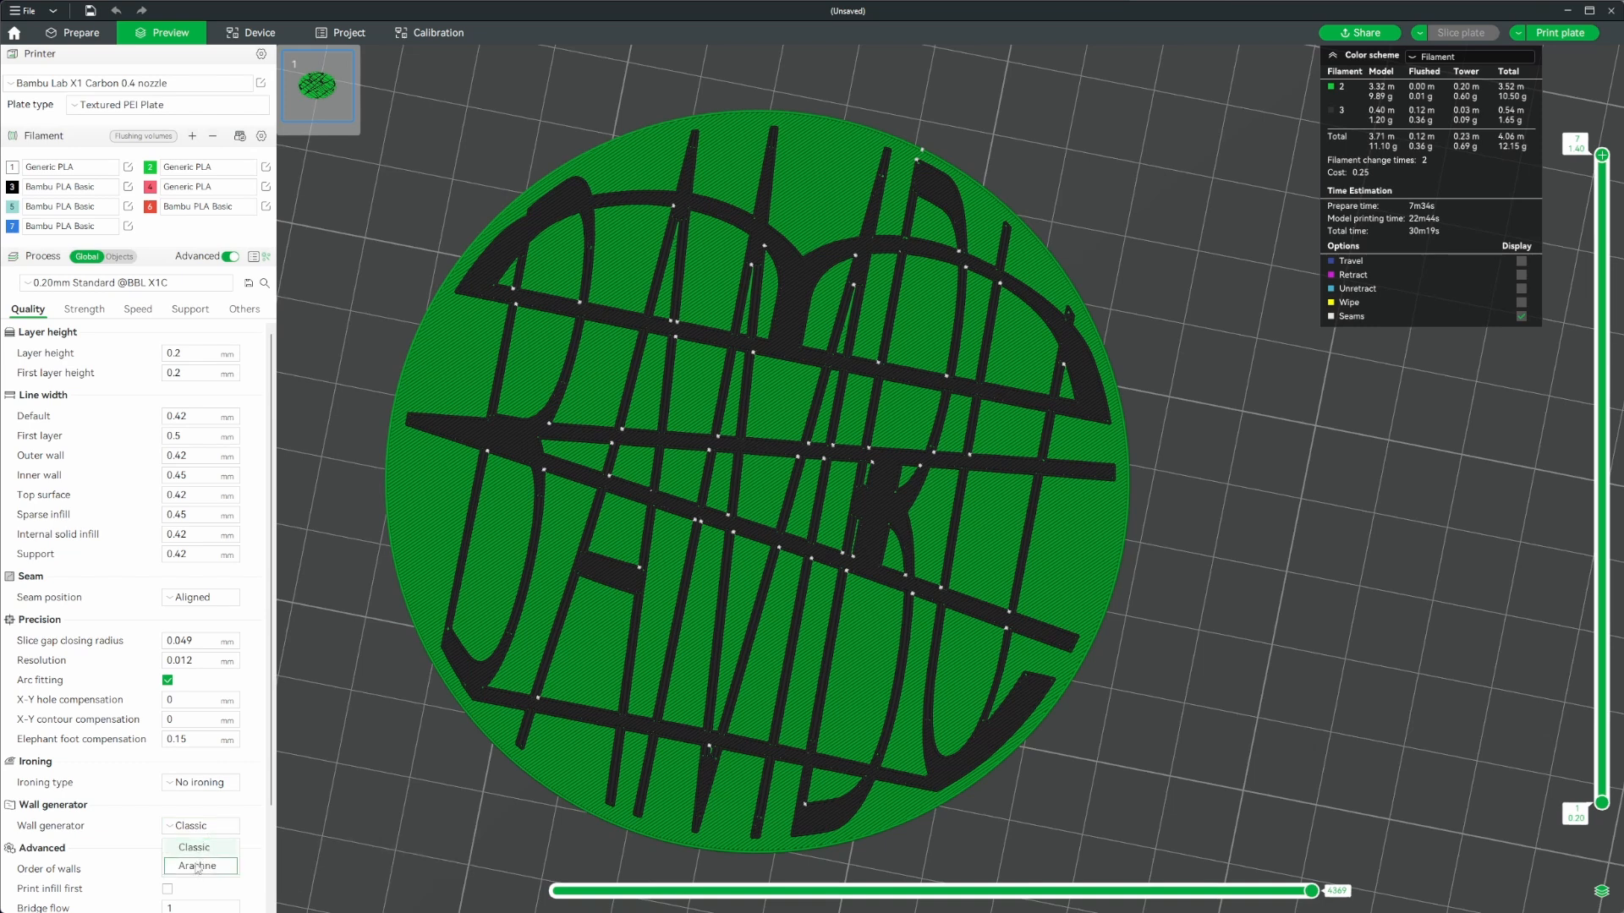
Set the wall generator to Arachne and slice the plate again.
click(193, 872)
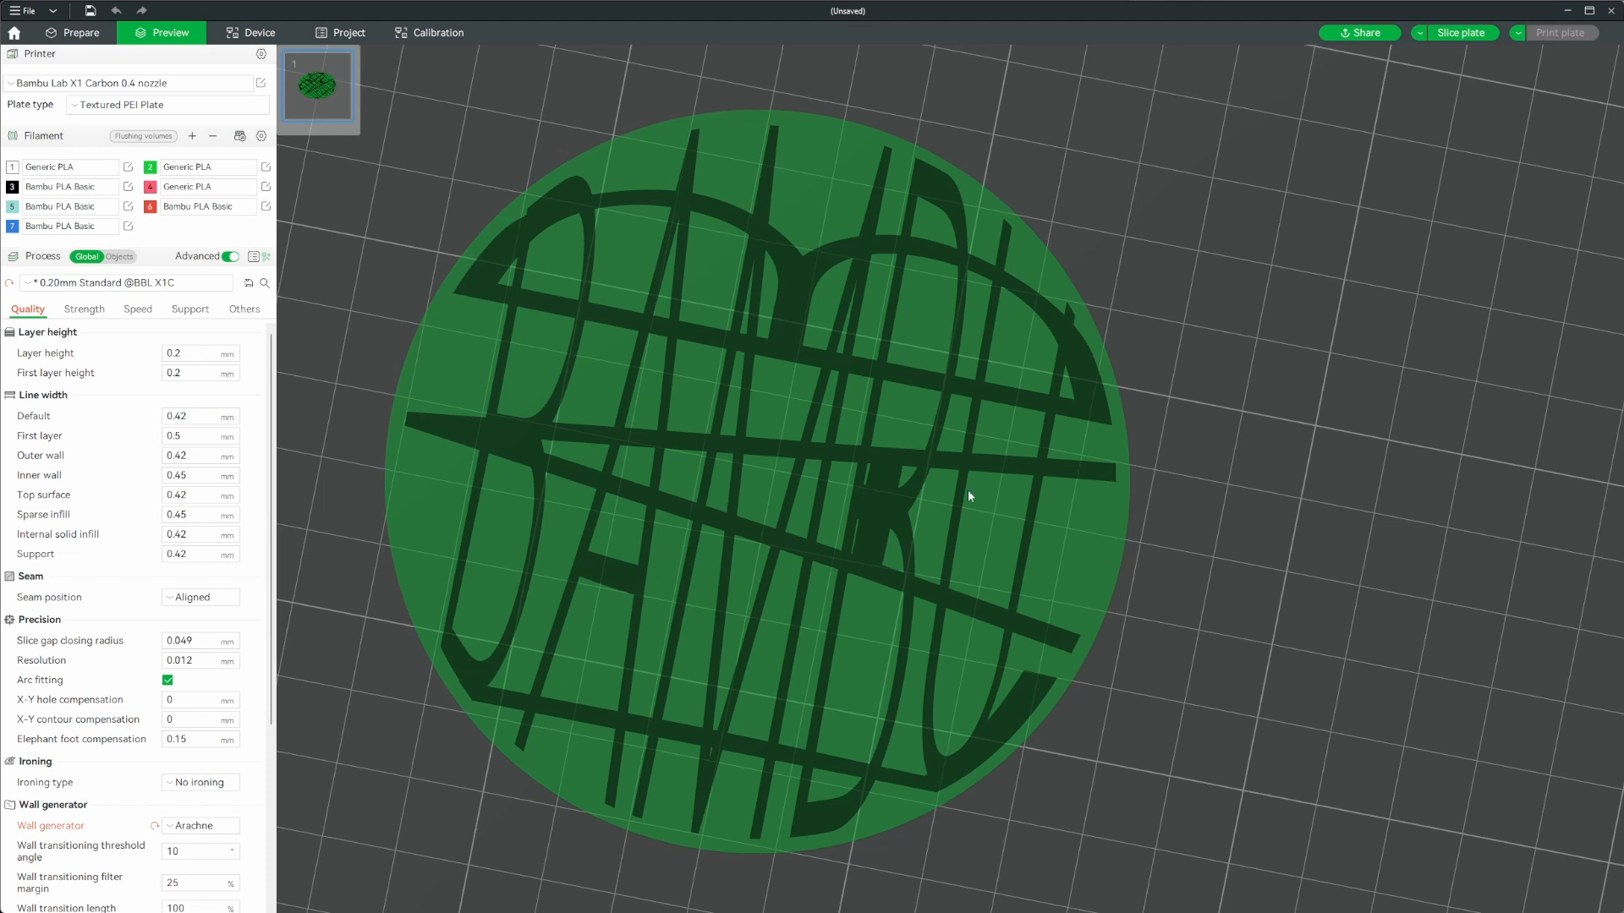
click(197, 822)
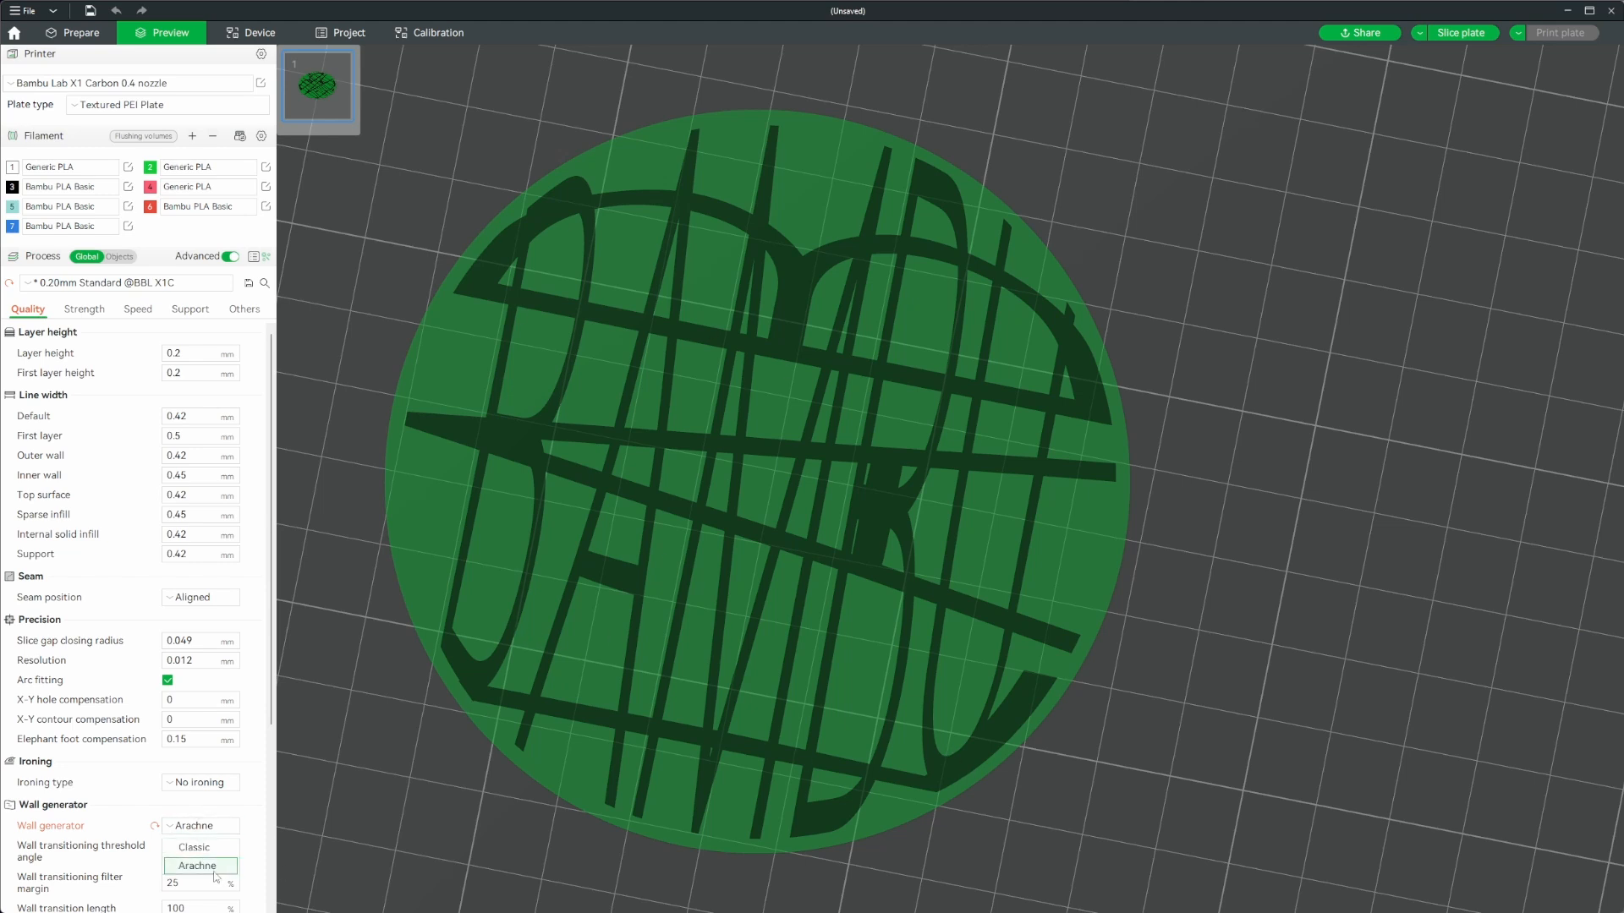
click(201, 864)
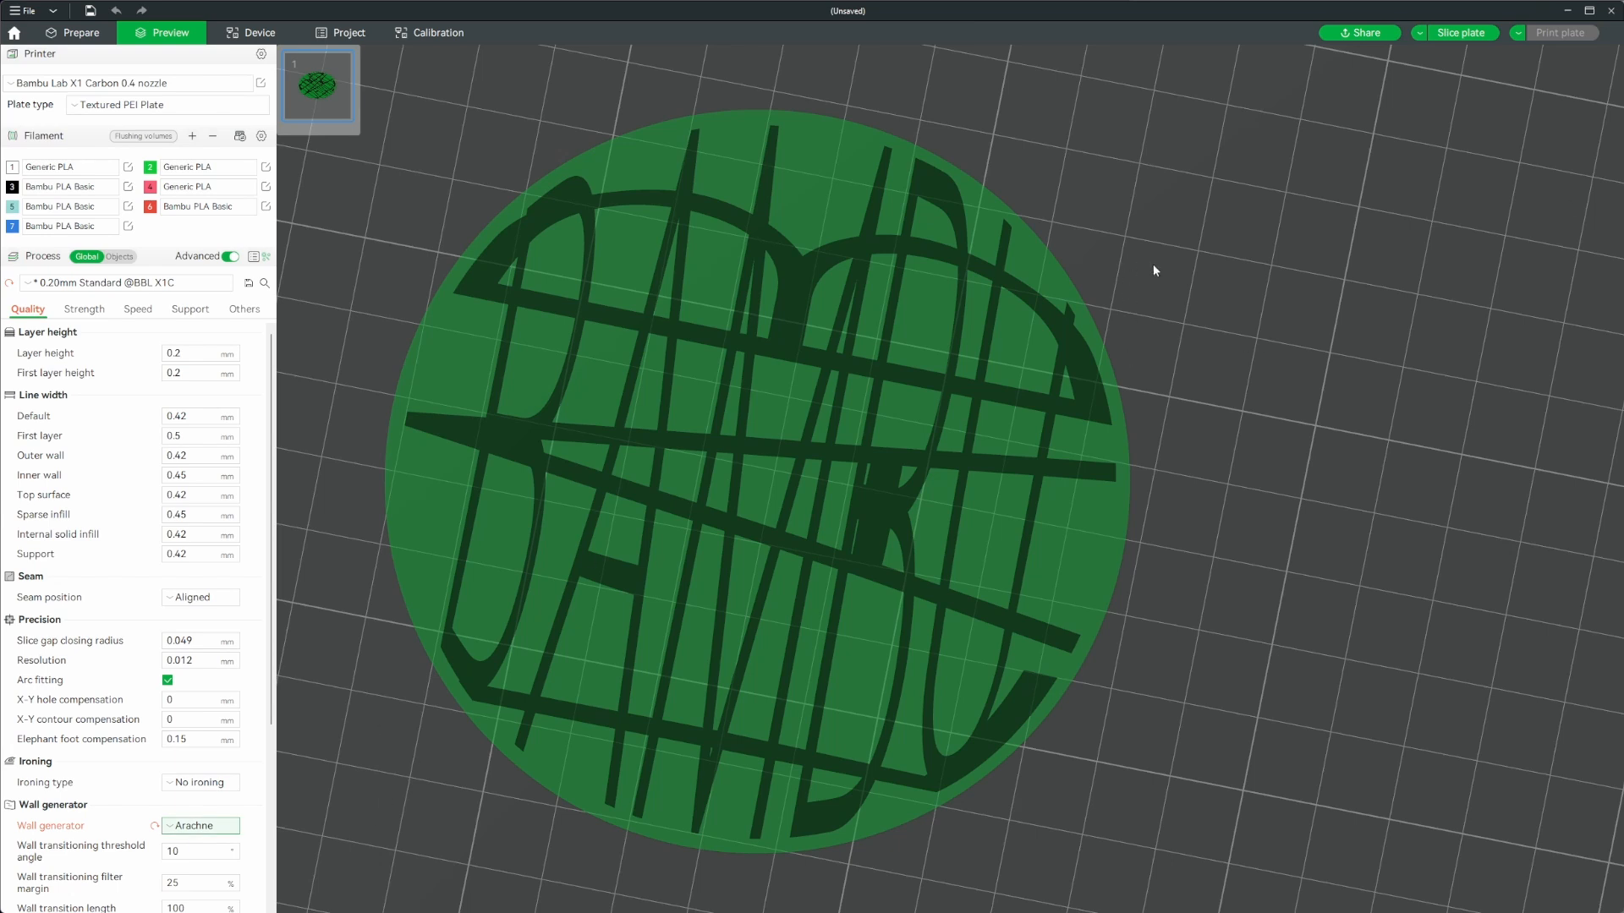
click(1461, 32)
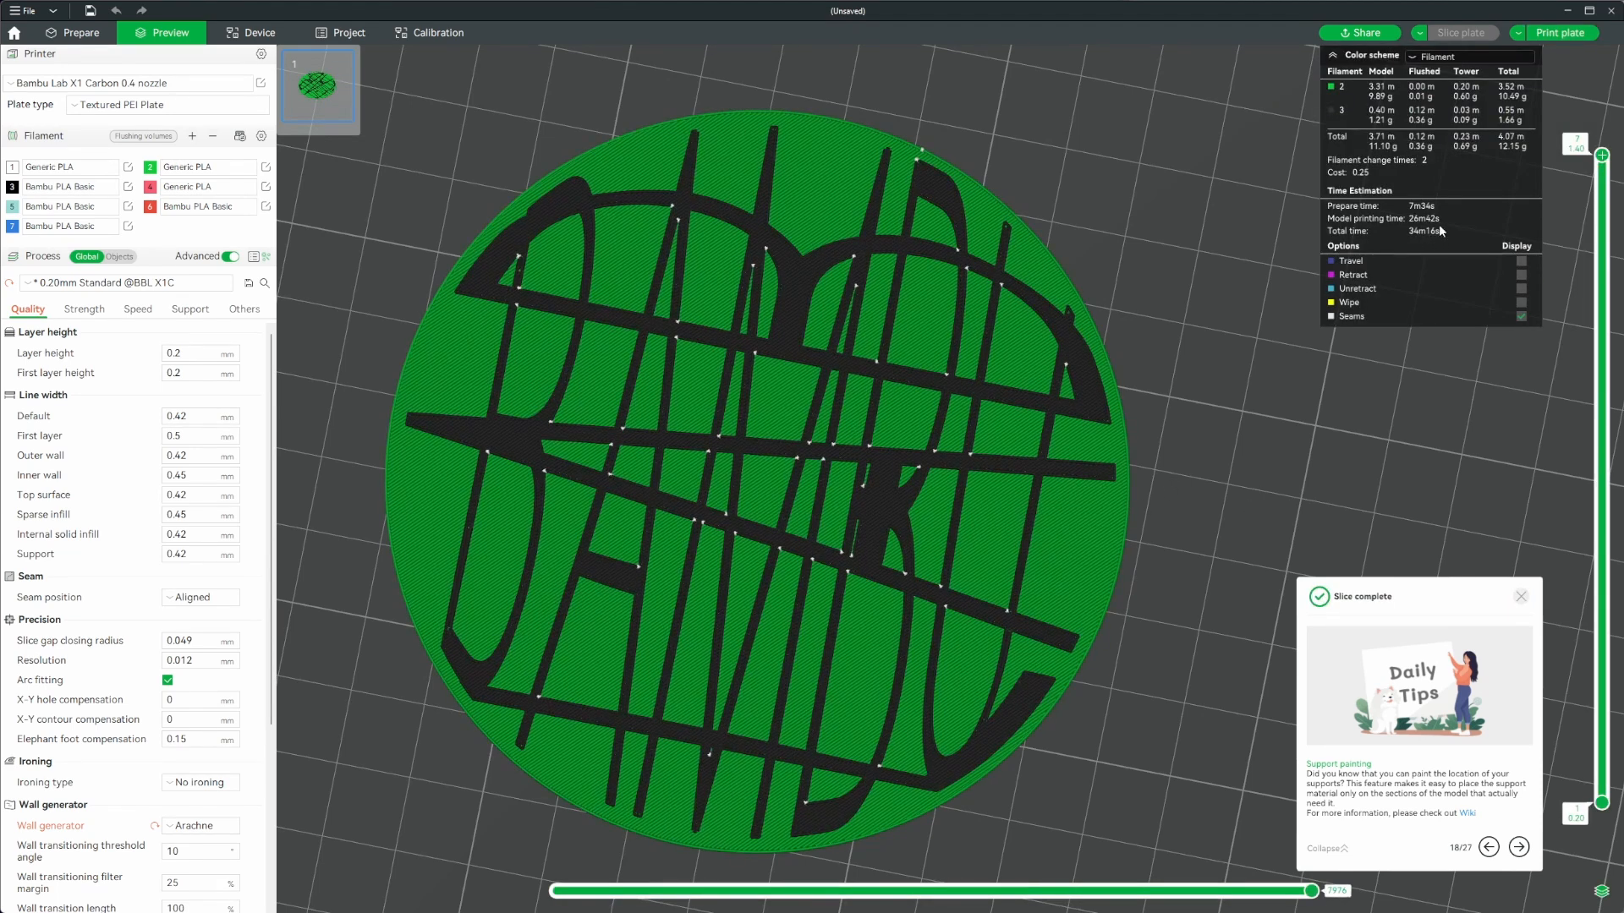
Return to plate preparation and scale the disc uniformly to 80%.
scroll(1287, 460, down, 3)
scroll(1287, 464, down, 3)
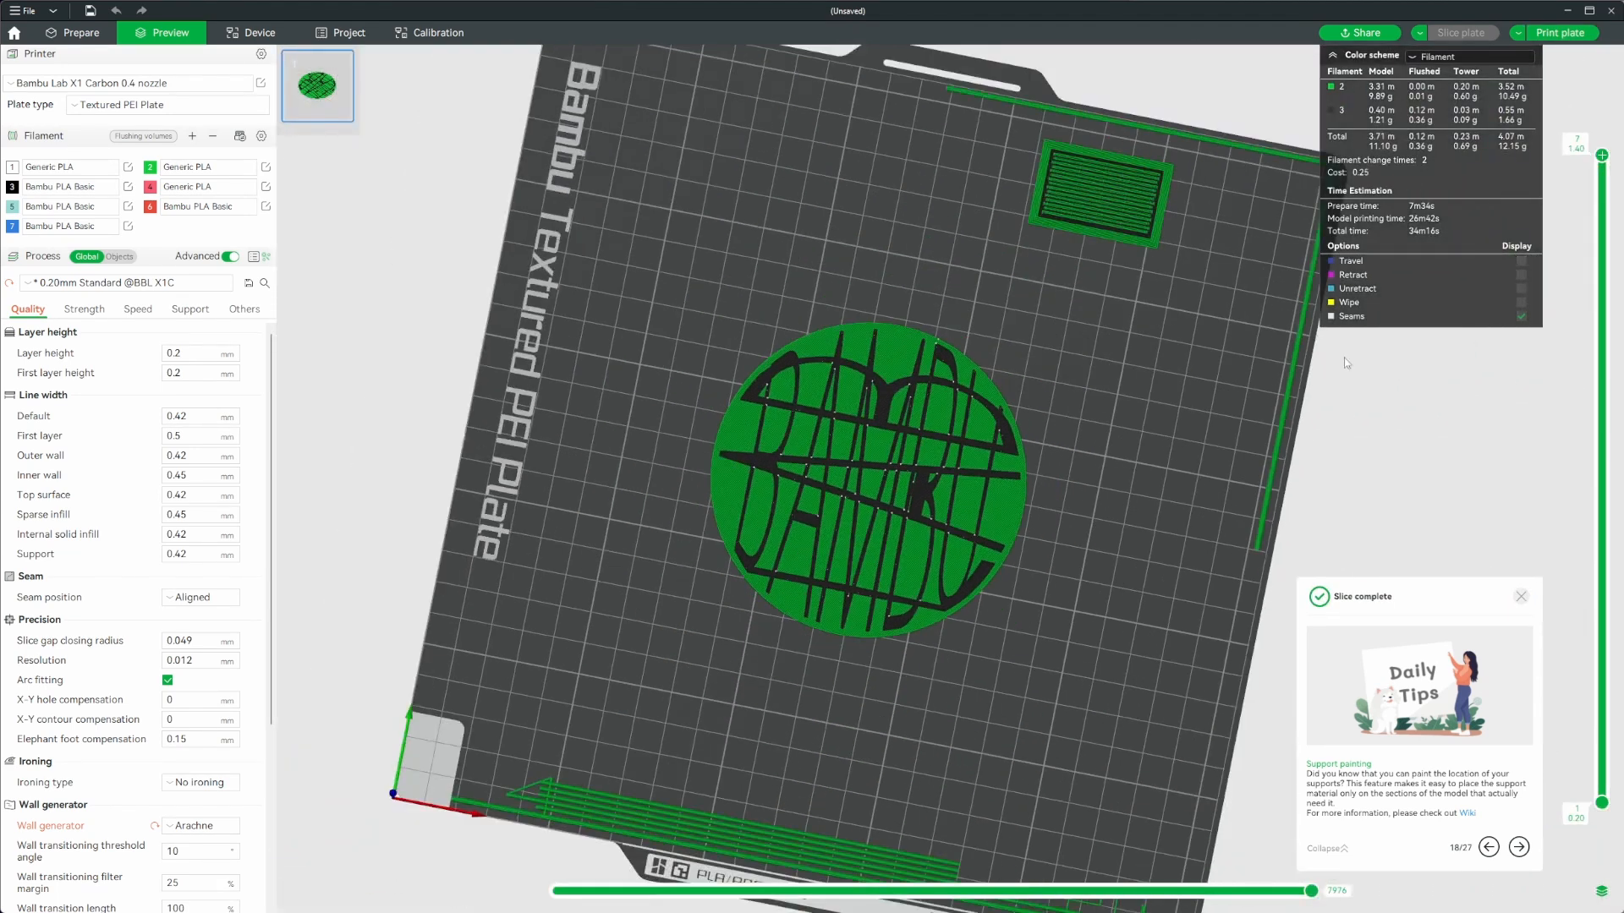
key(Tab)
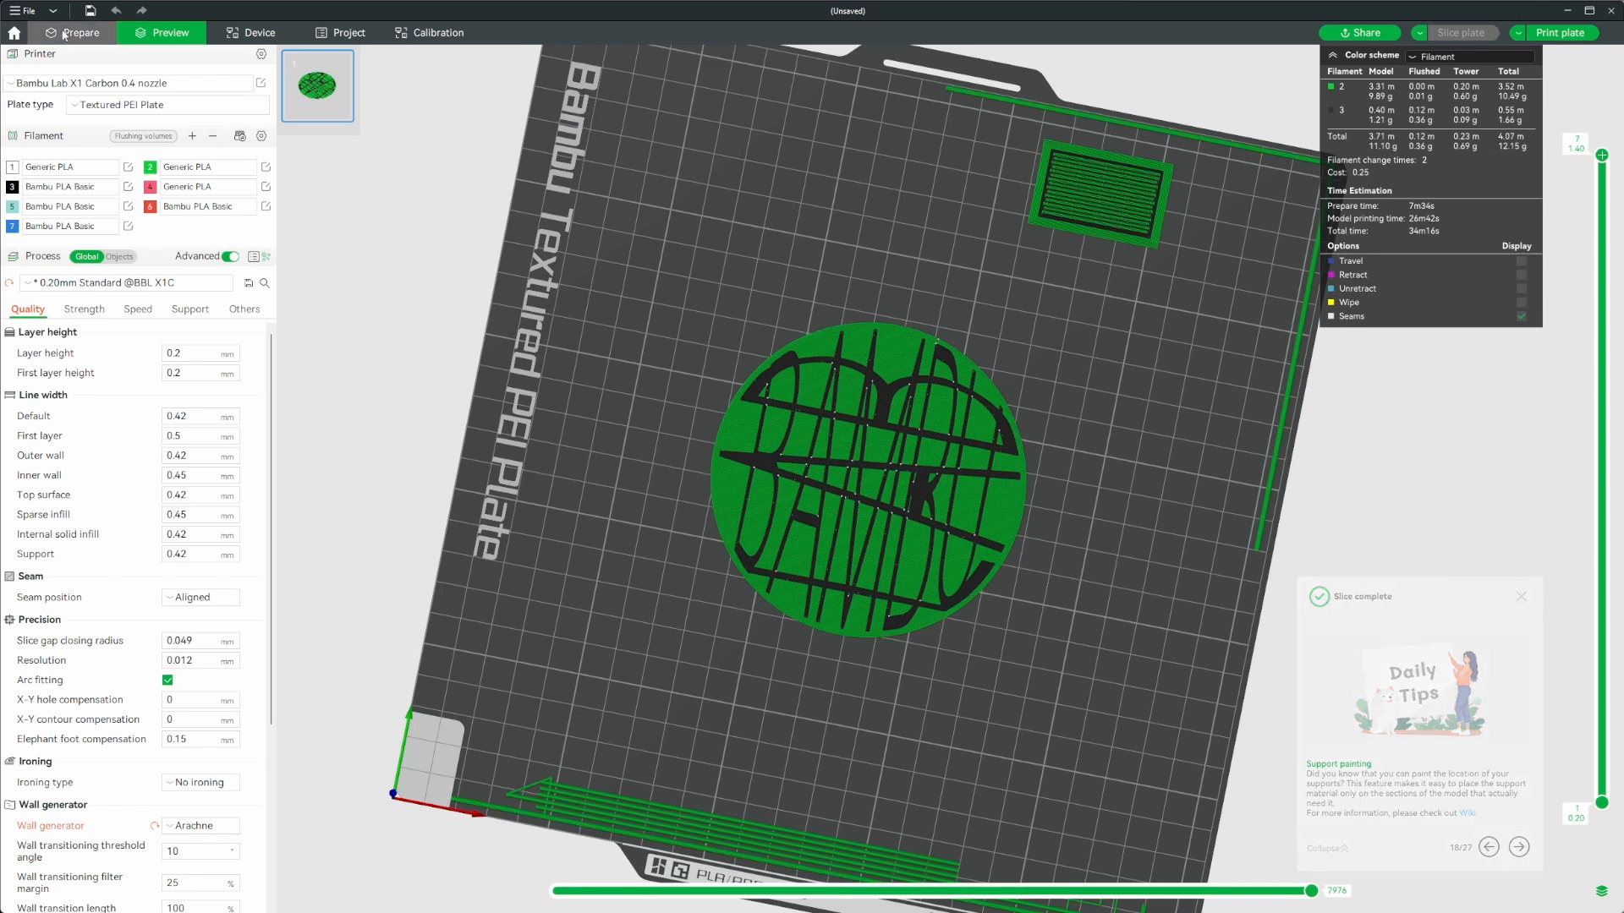
click(1015, 518)
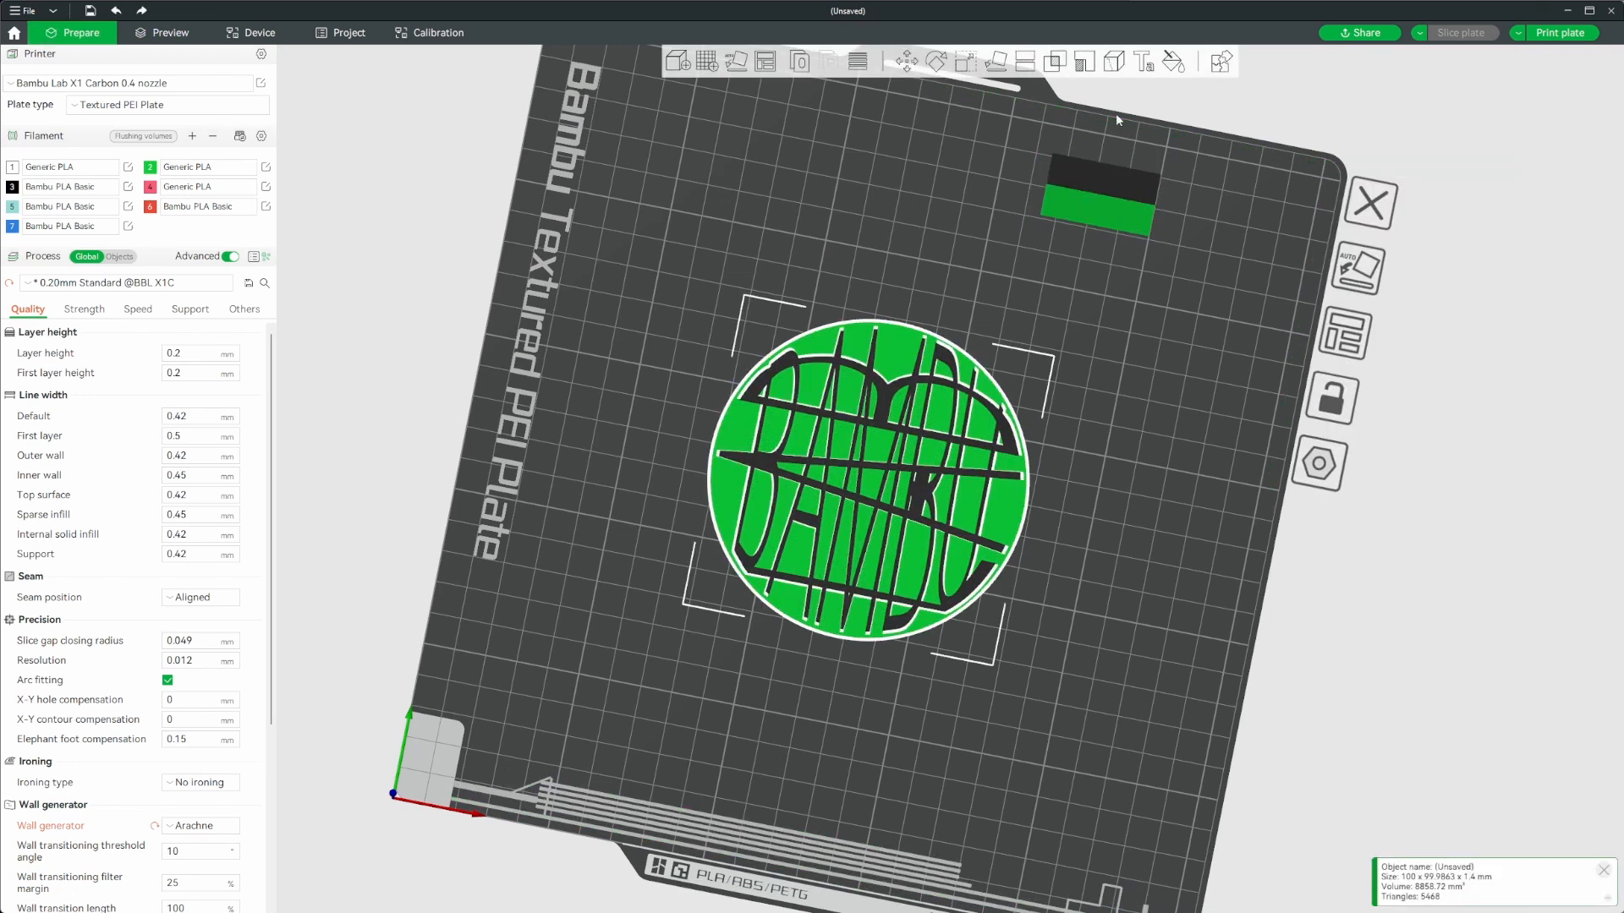
click(965, 64)
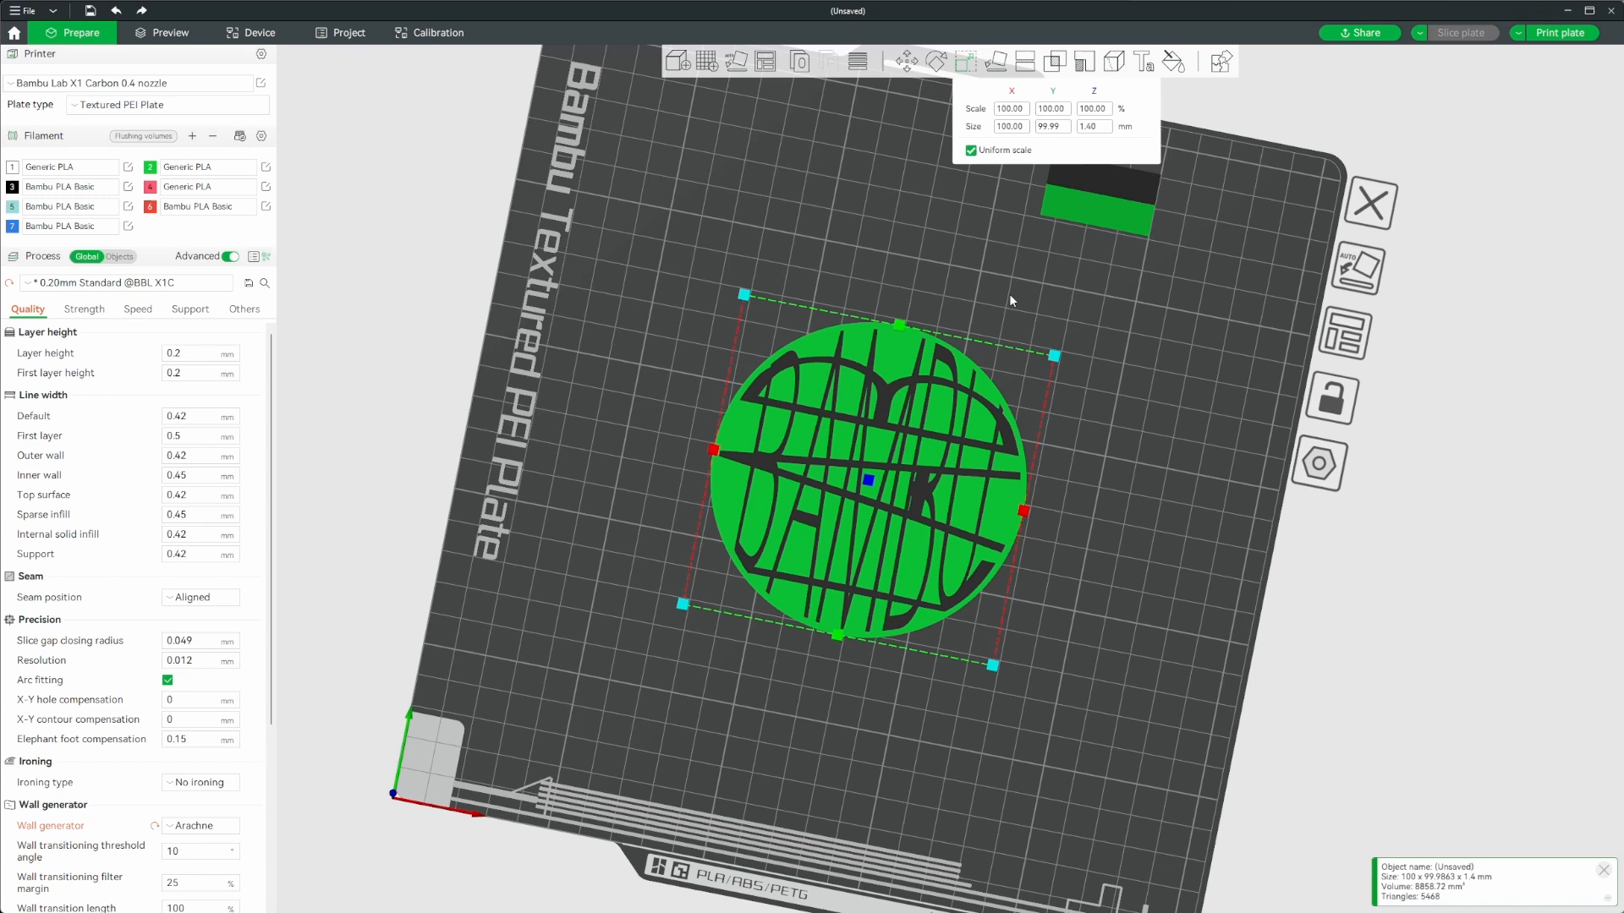
click(1056, 114)
text(80)
key(Return)
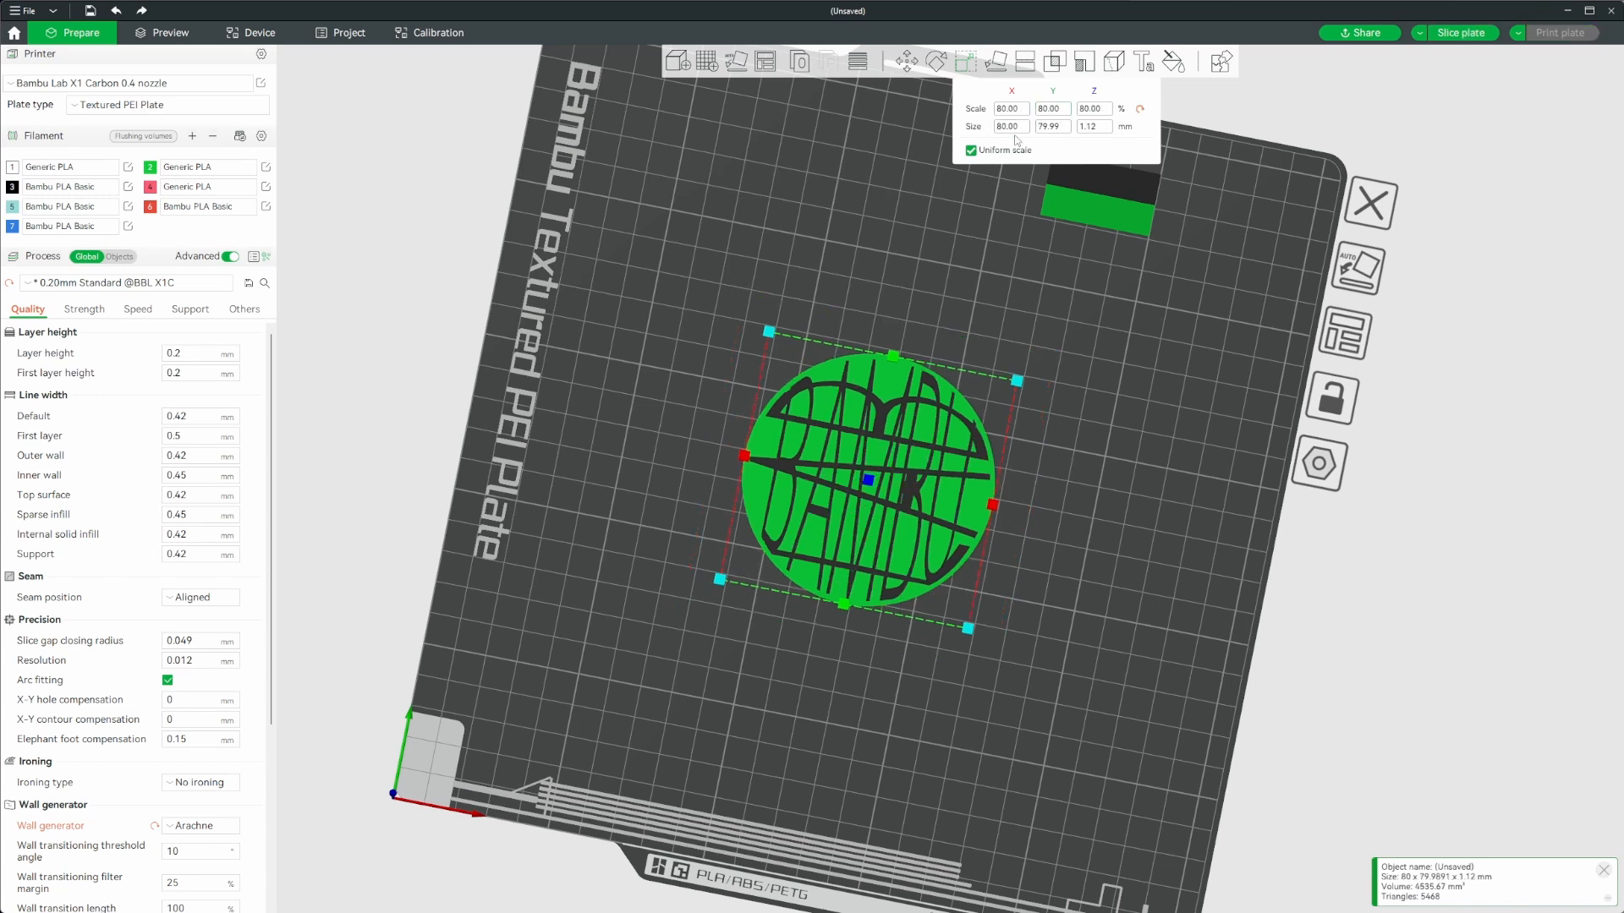
Slice the scaled disc and send the print job to the selected printer with bed leveling and AMS enabled.
key(ctrl+r)
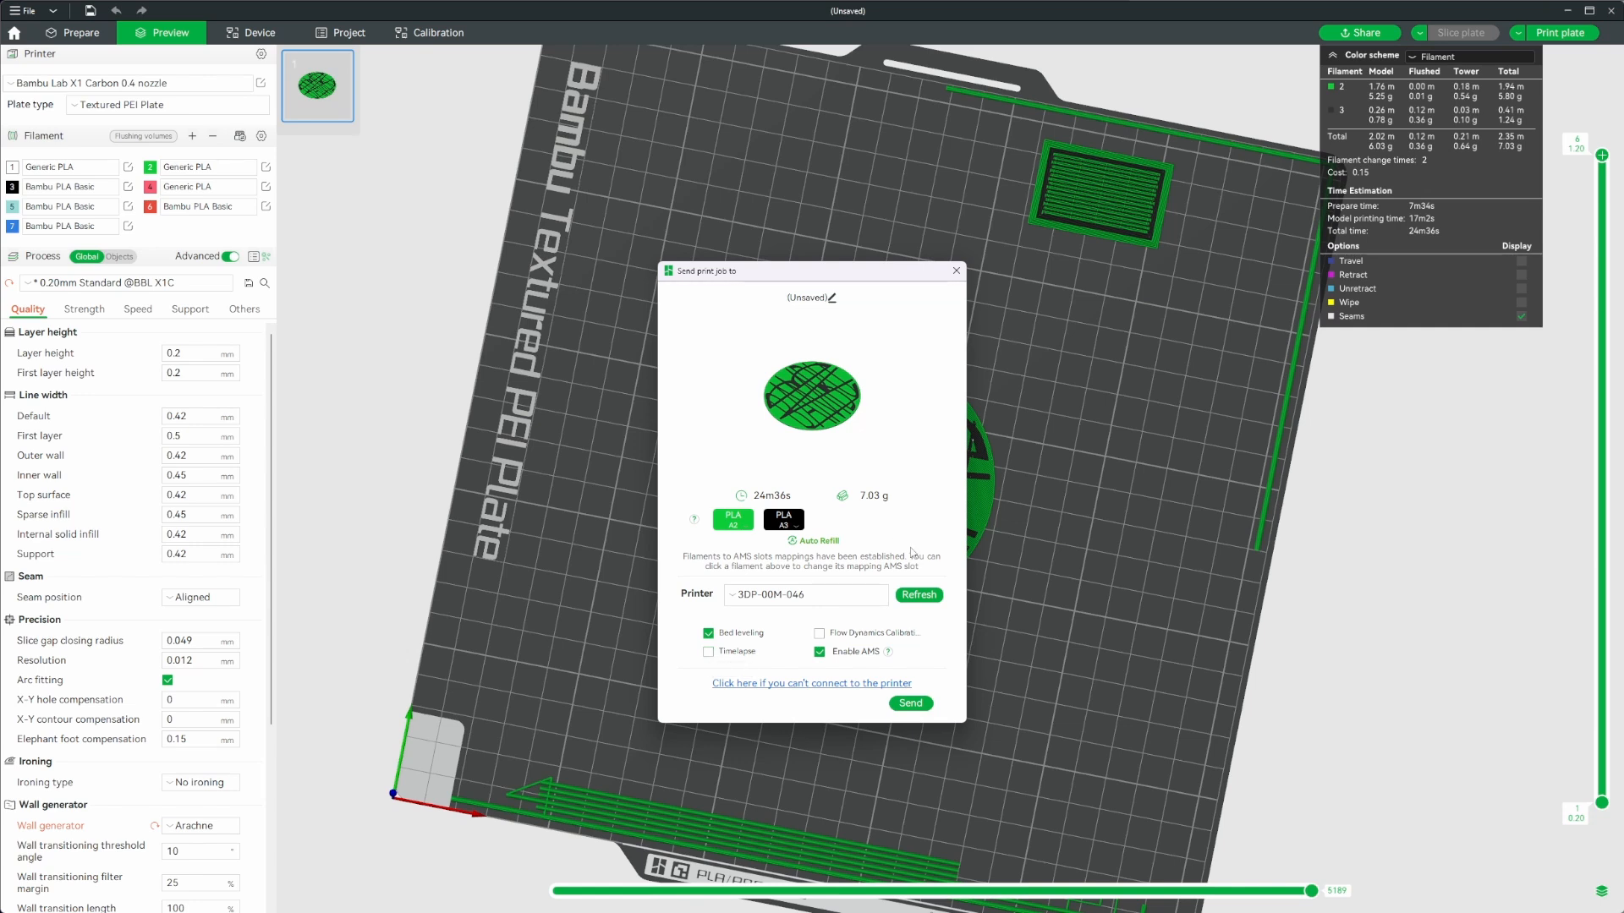
click(910, 705)
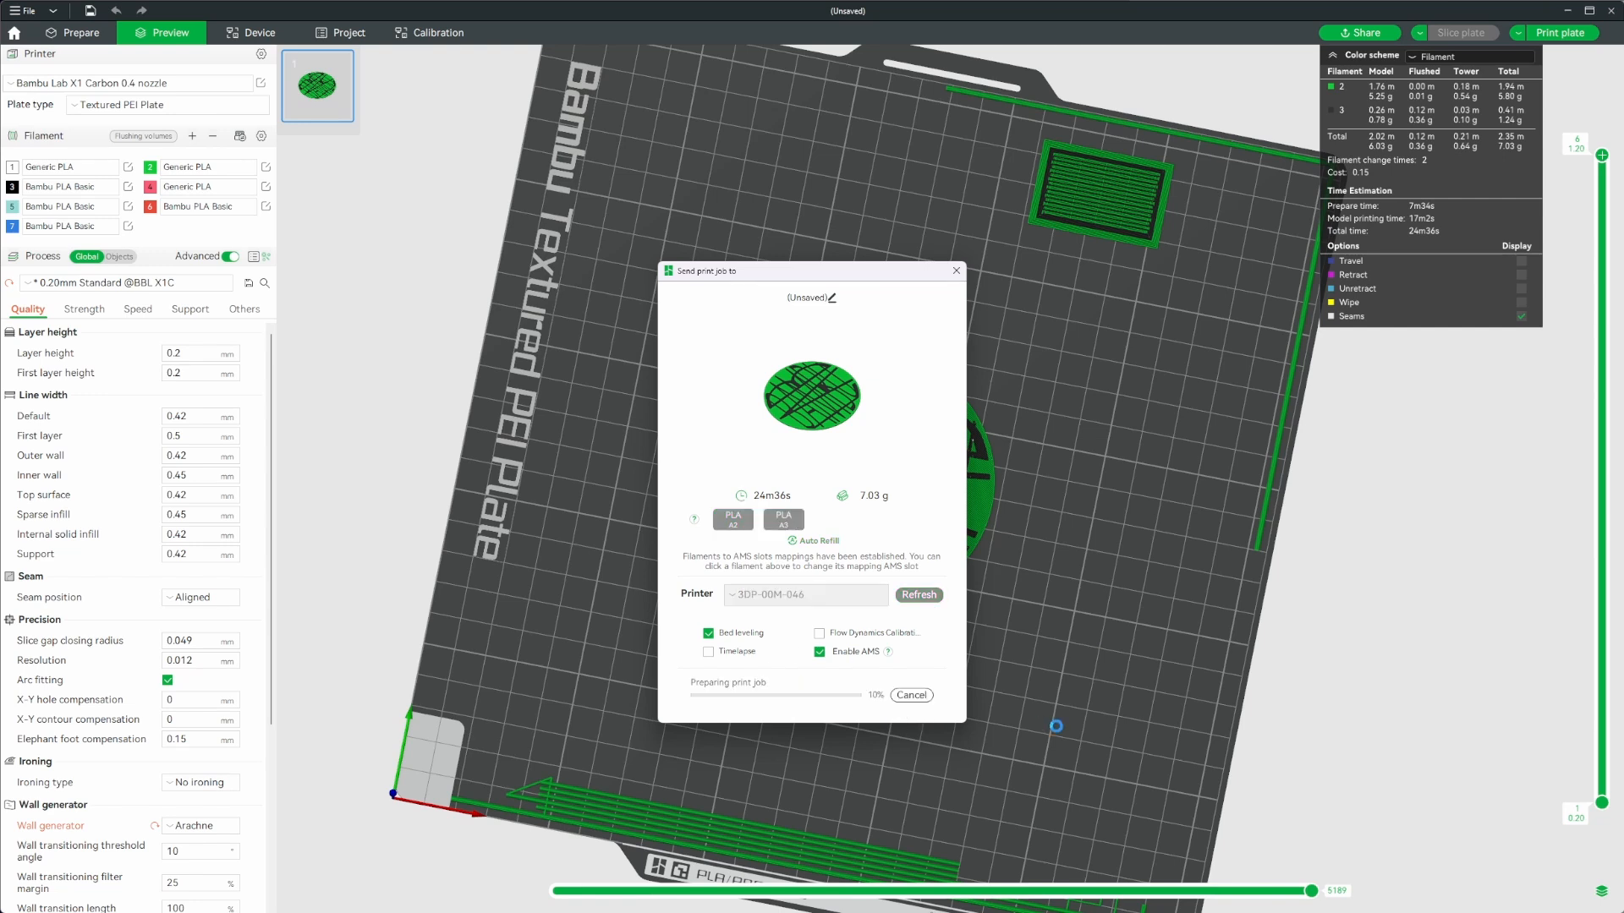